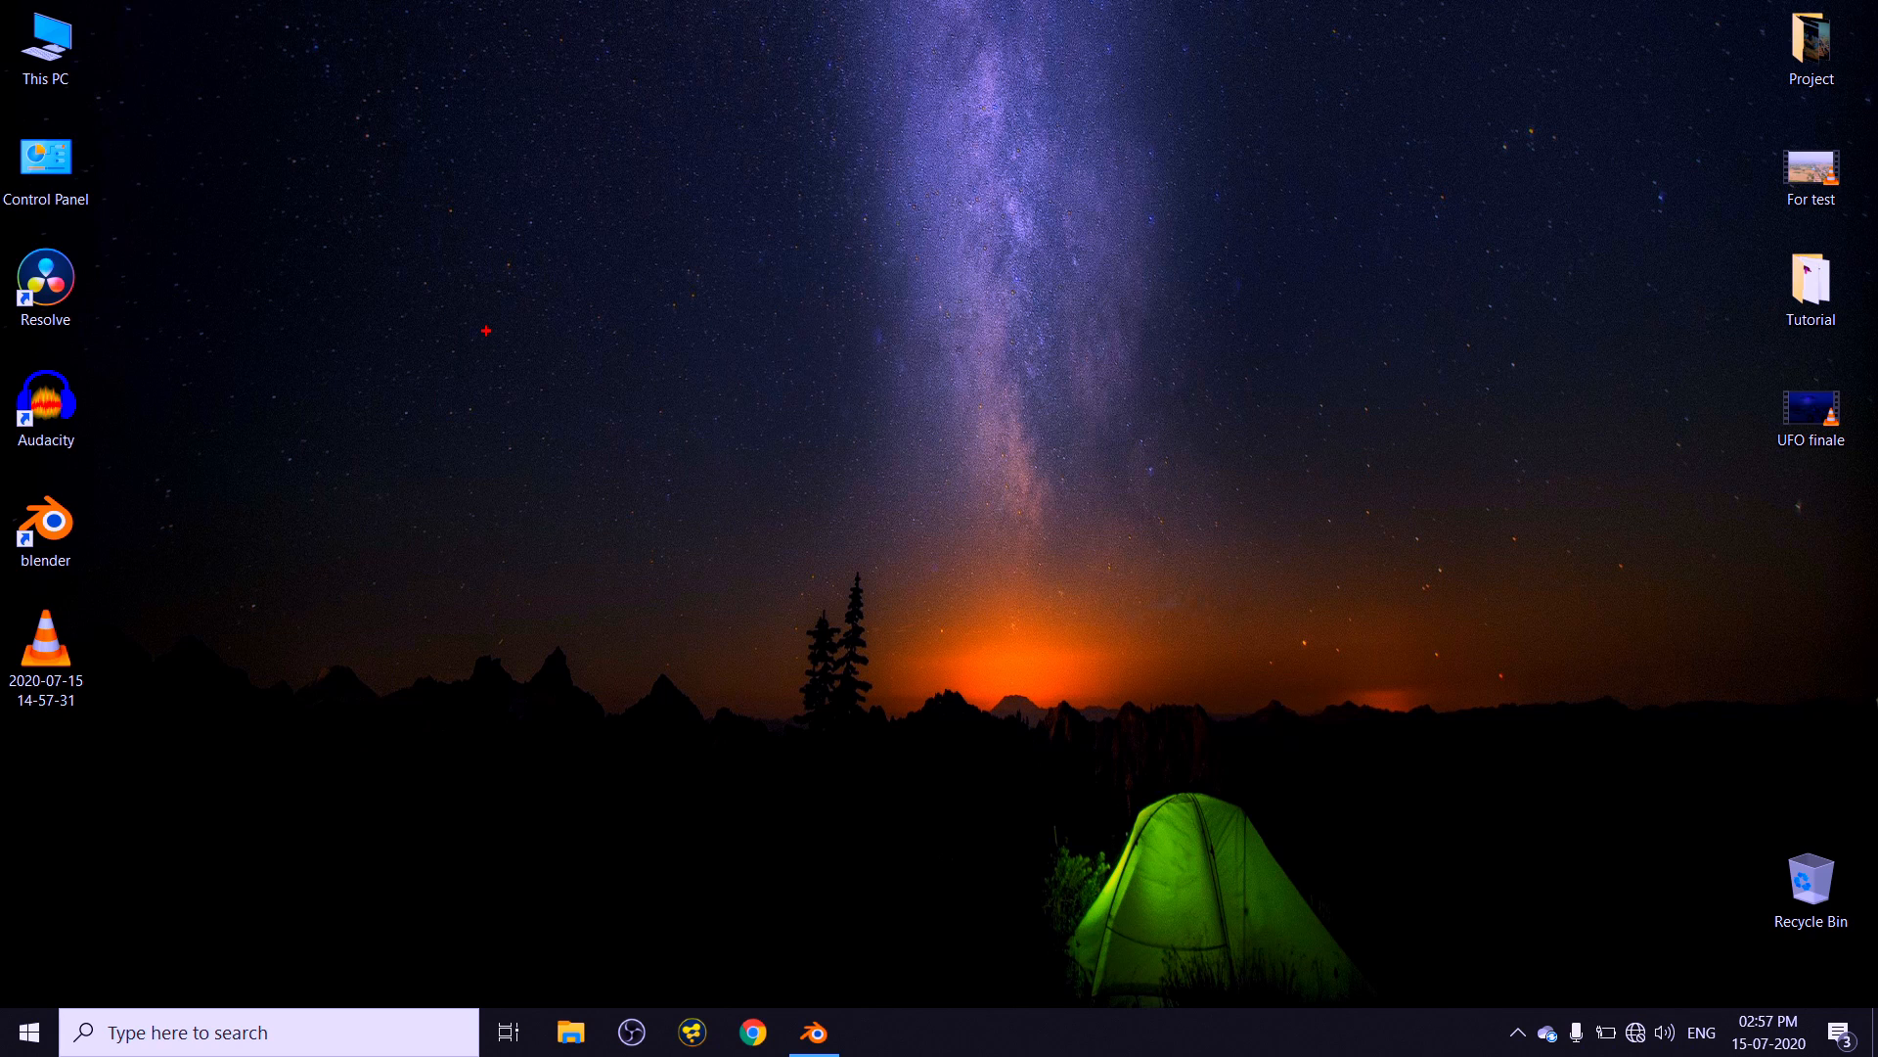
drag(644, 153, 646, 222)
mouse_move(616, 122)
mouse_down()
mouse_move(724, 266)
mouse_move(643, 95)
mouse_up()
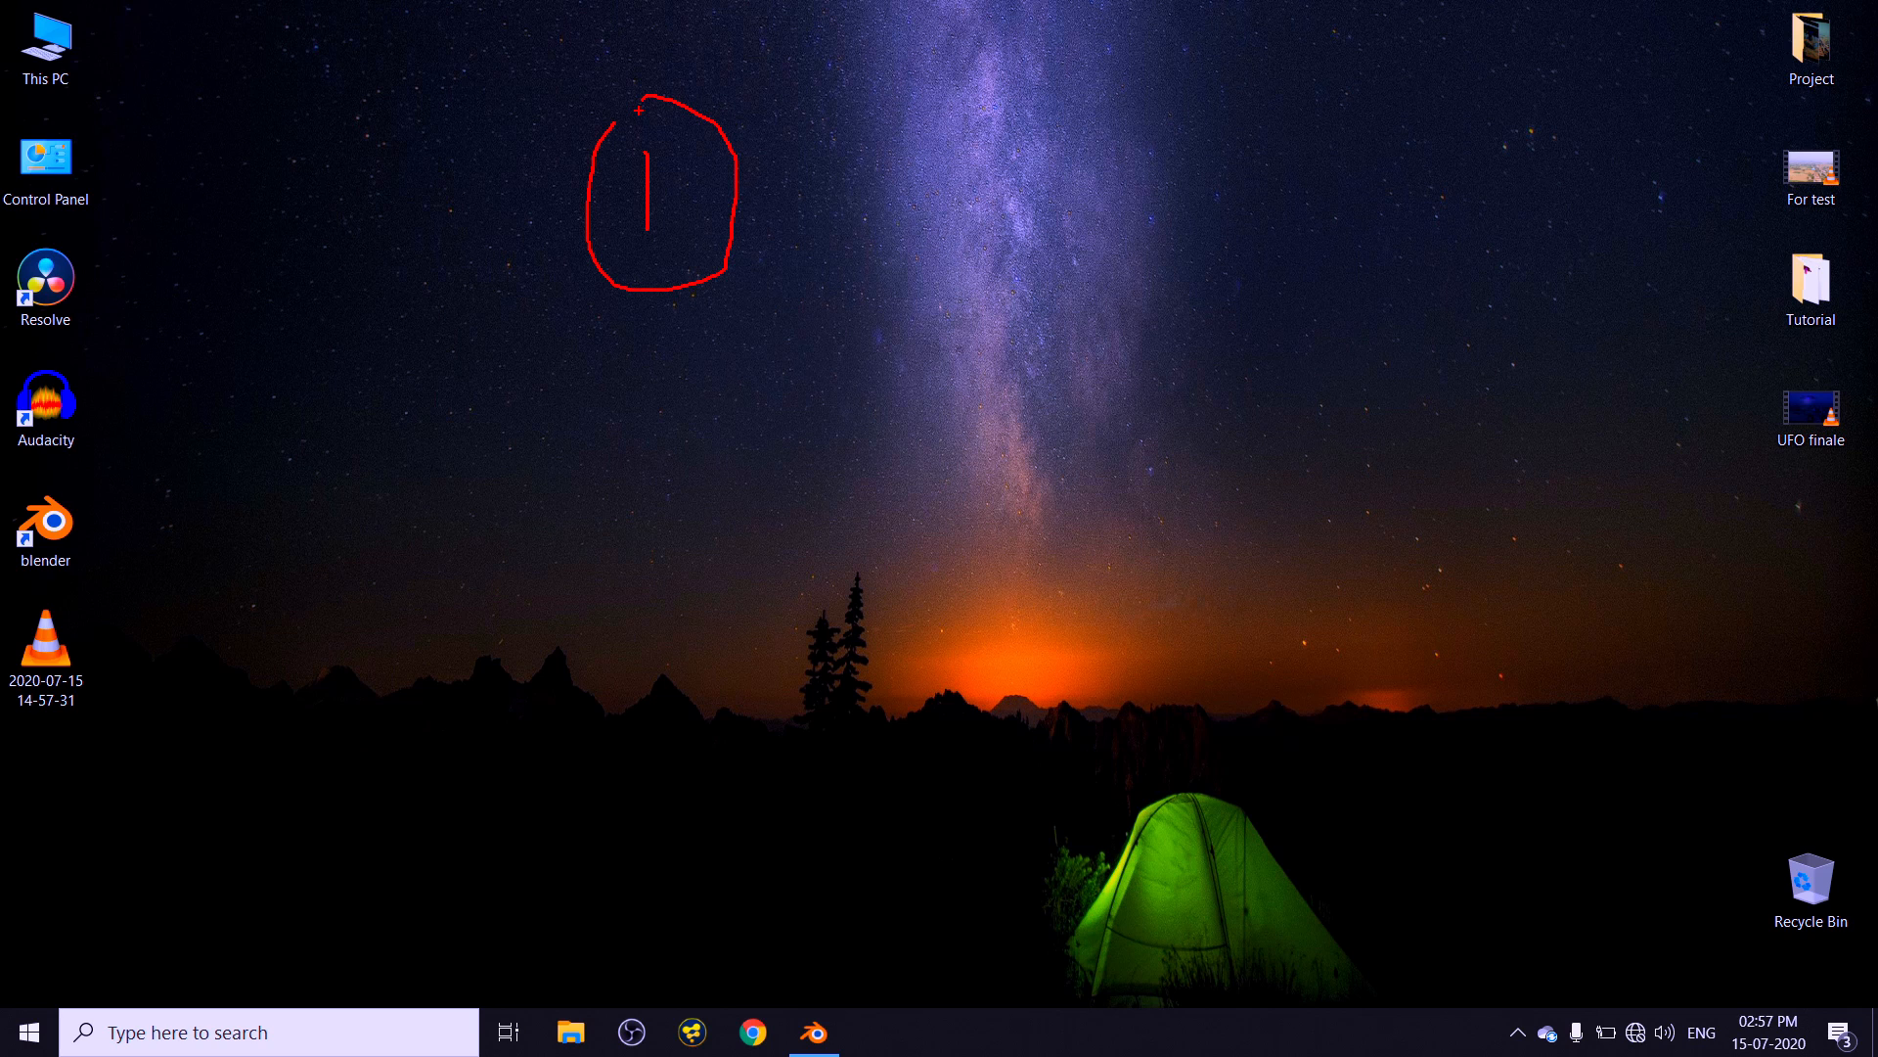
mouse_move(662, 443)
mouse_down()
mouse_move(675, 508)
mouse_move(743, 546)
mouse_up()
mouse_move(605, 415)
mouse_down()
mouse_move(597, 504)
mouse_move(767, 399)
mouse_move(585, 414)
mouse_up()
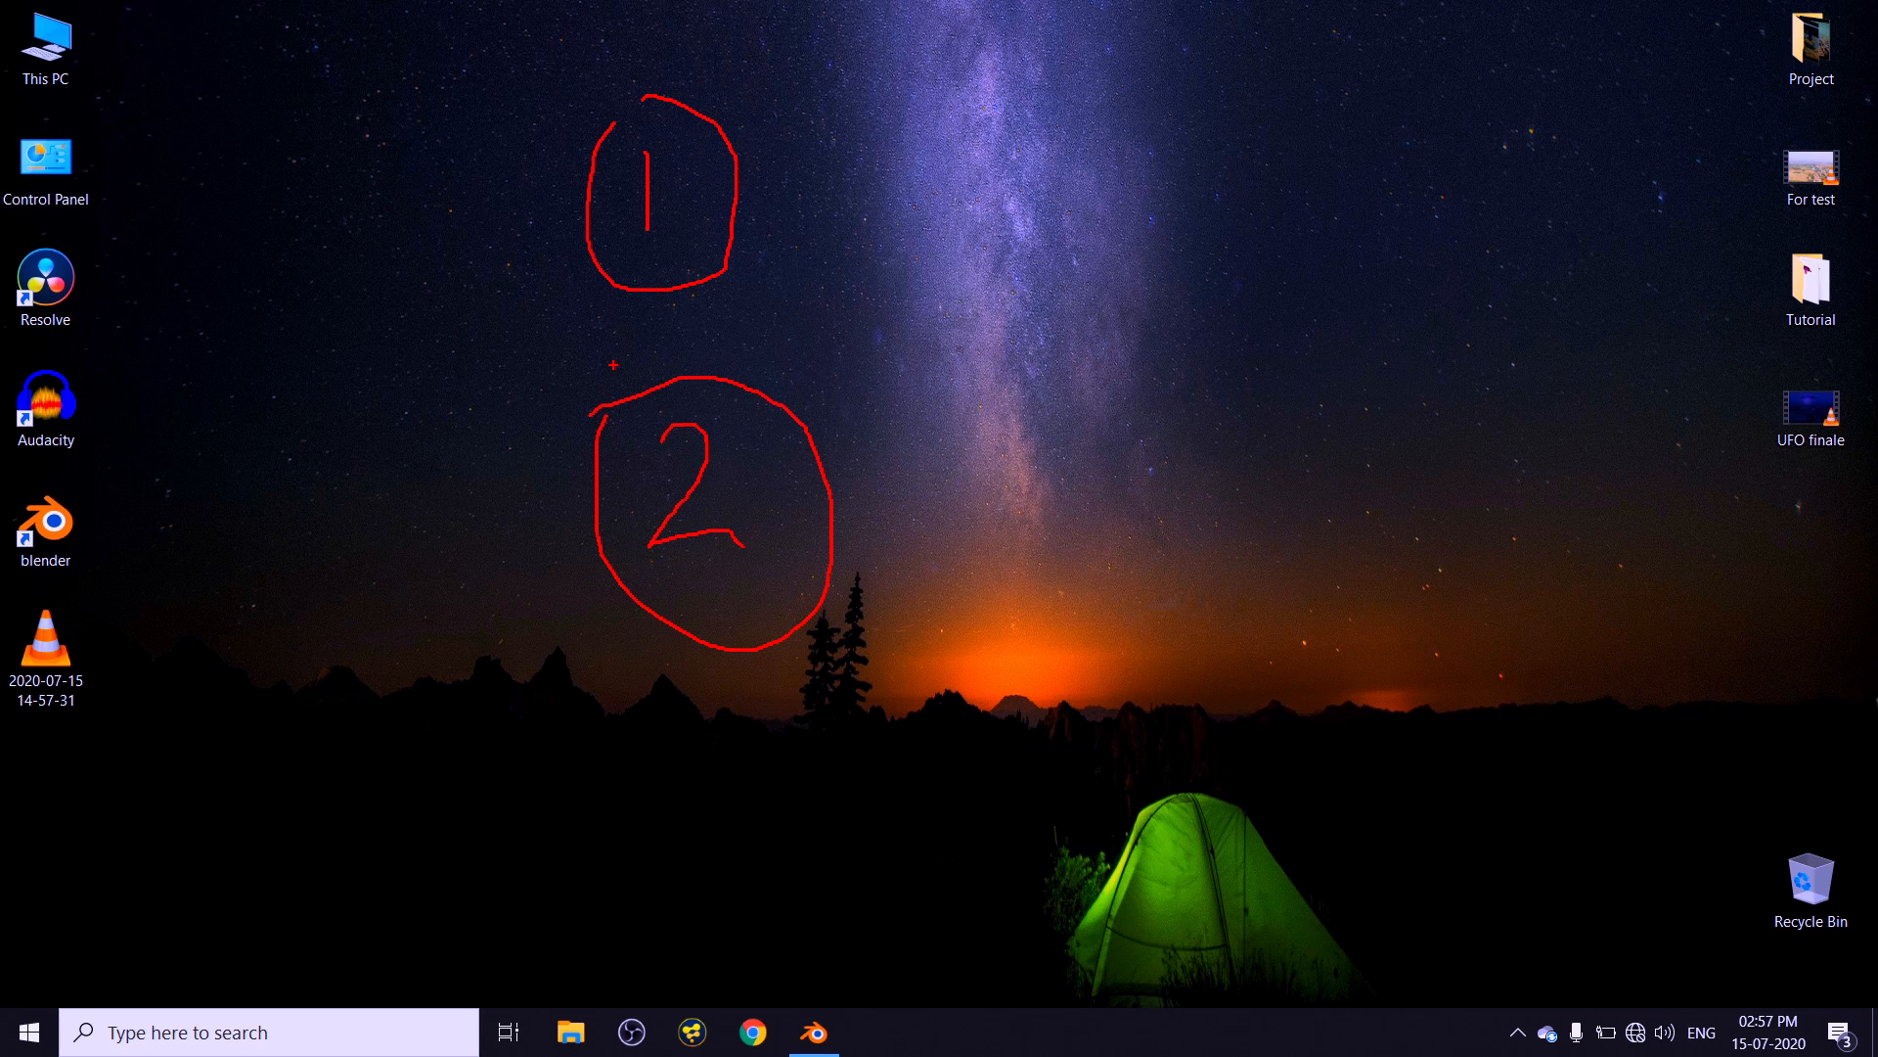
mouse_move(663, 722)
mouse_down()
mouse_move(693, 751)
mouse_move(685, 813)
mouse_move(651, 810)
mouse_up()
mouse_move(607, 744)
mouse_down()
mouse_move(709, 895)
mouse_move(818, 747)
mouse_move(593, 724)
mouse_up()
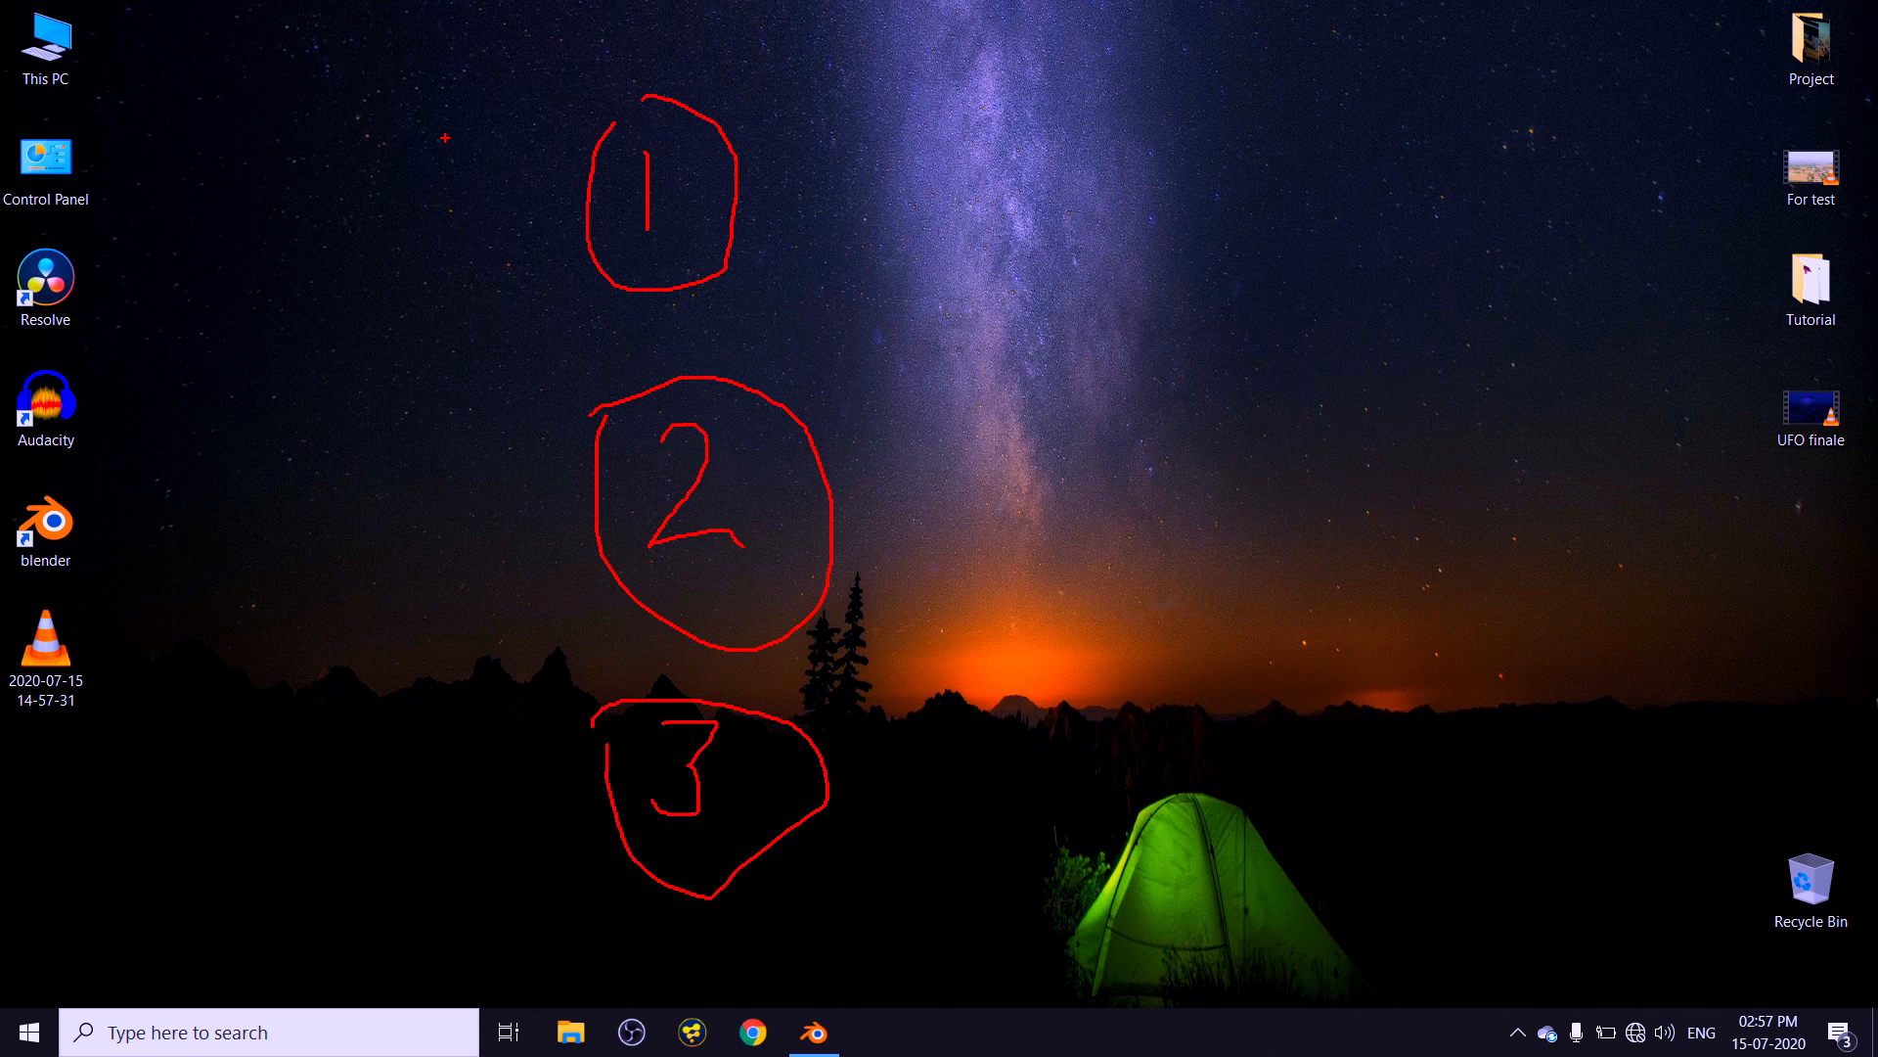
drag(411, 177, 894, 57)
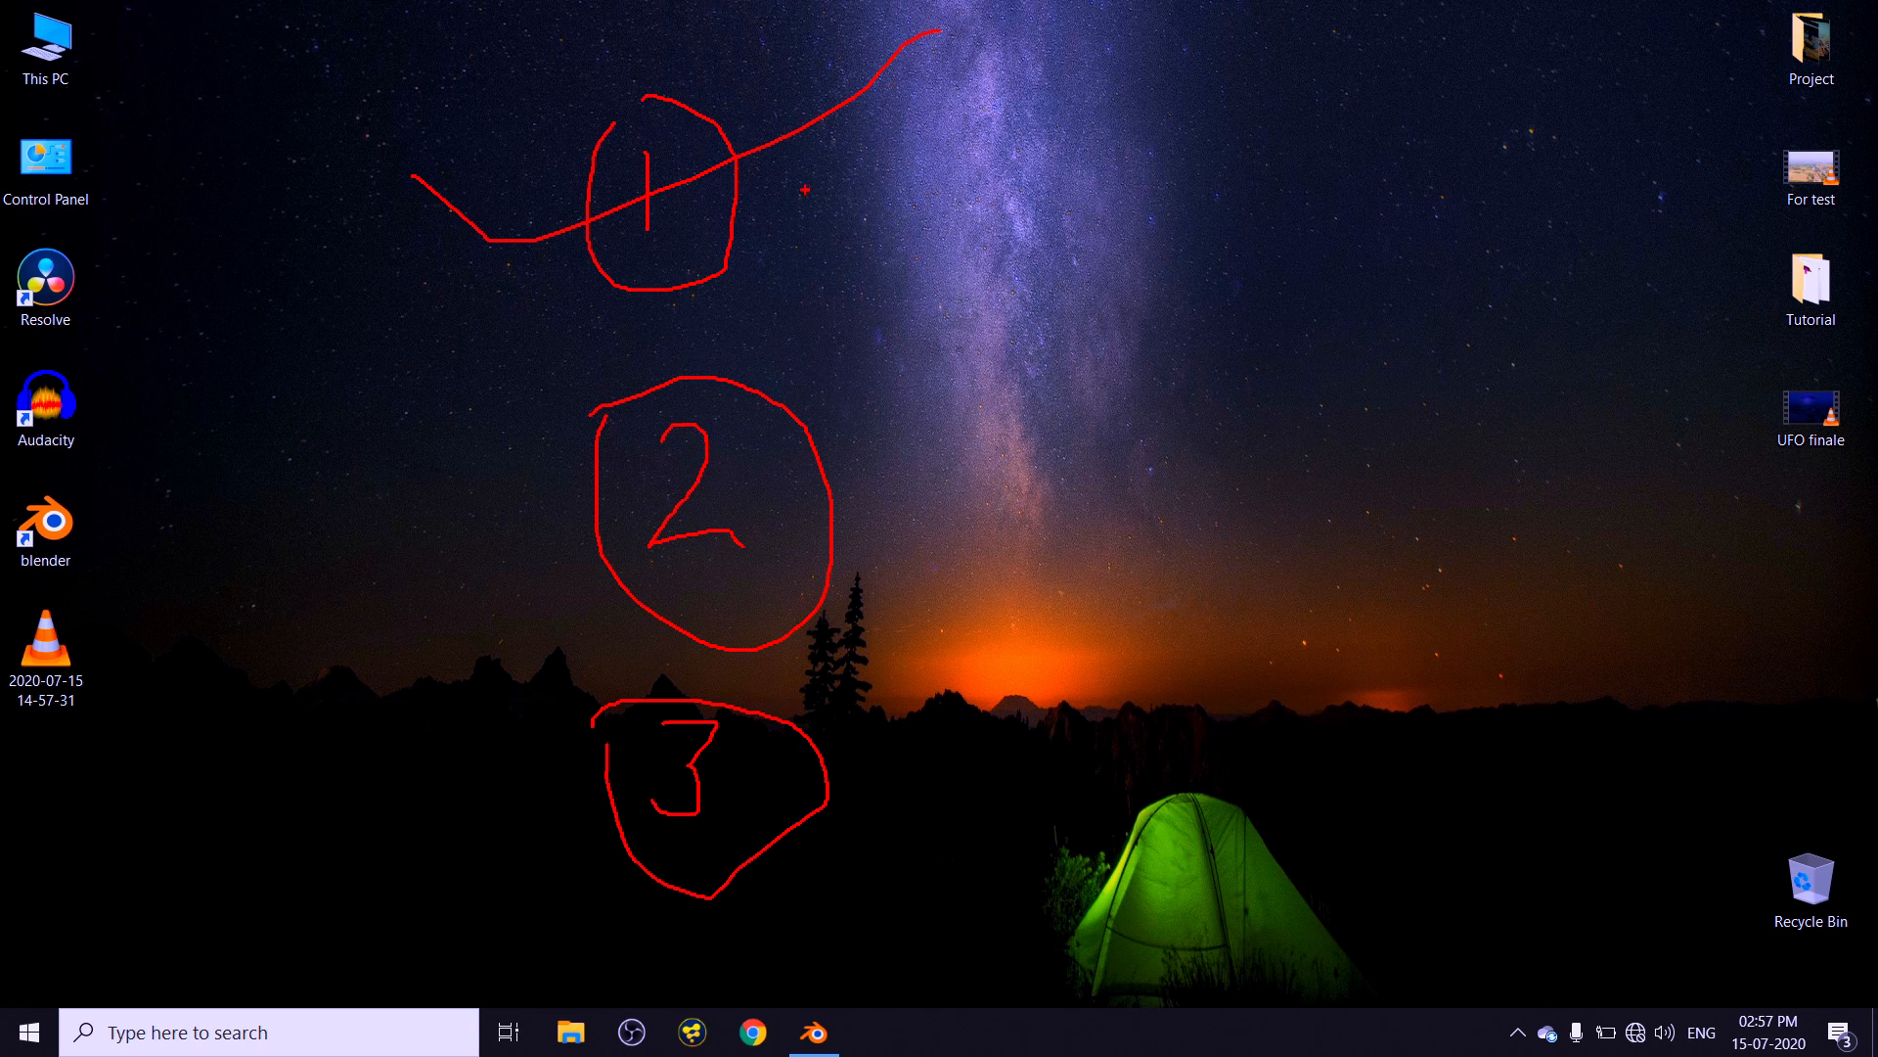
mouse_move(355, 362)
mouse_down()
mouse_move(920, 370)
mouse_move(895, 924)
mouse_move(470, 929)
mouse_move(392, 590)
mouse_move(418, 318)
mouse_up()
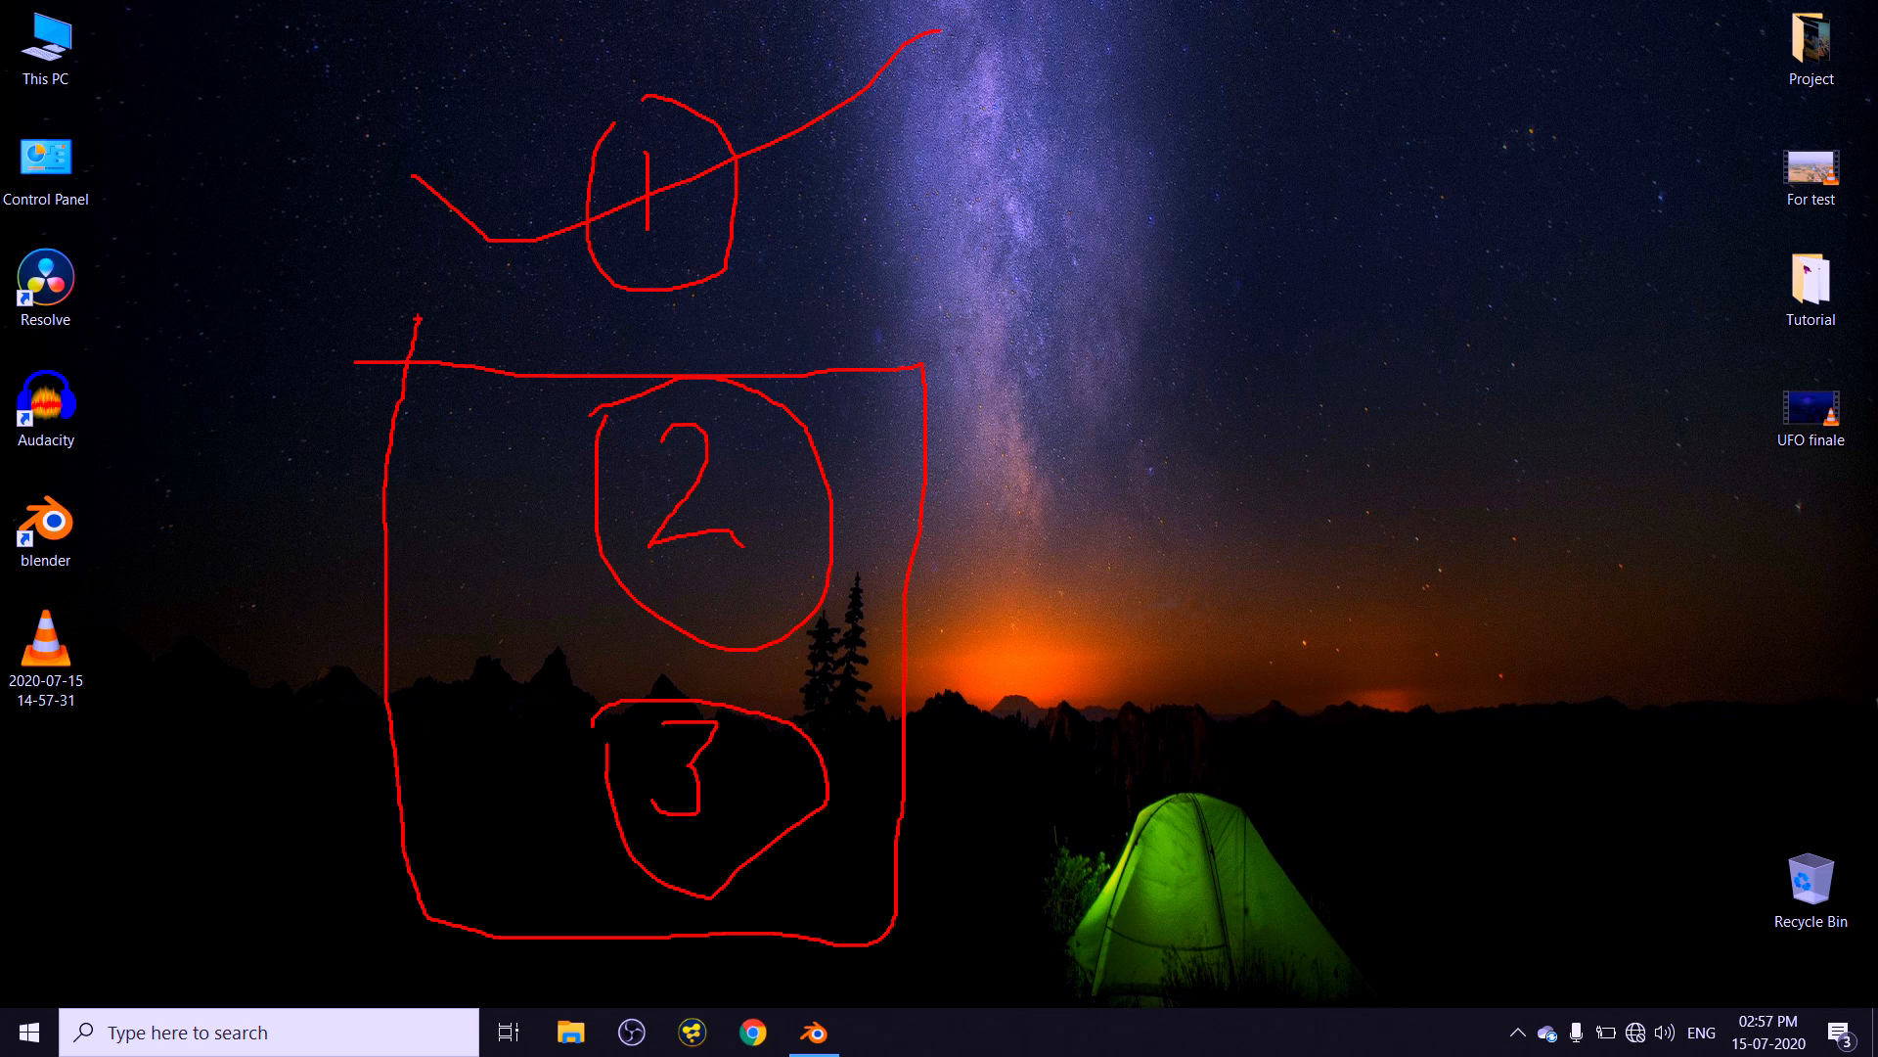
drag(716, 541, 977, 366)
drag(749, 845, 1074, 663)
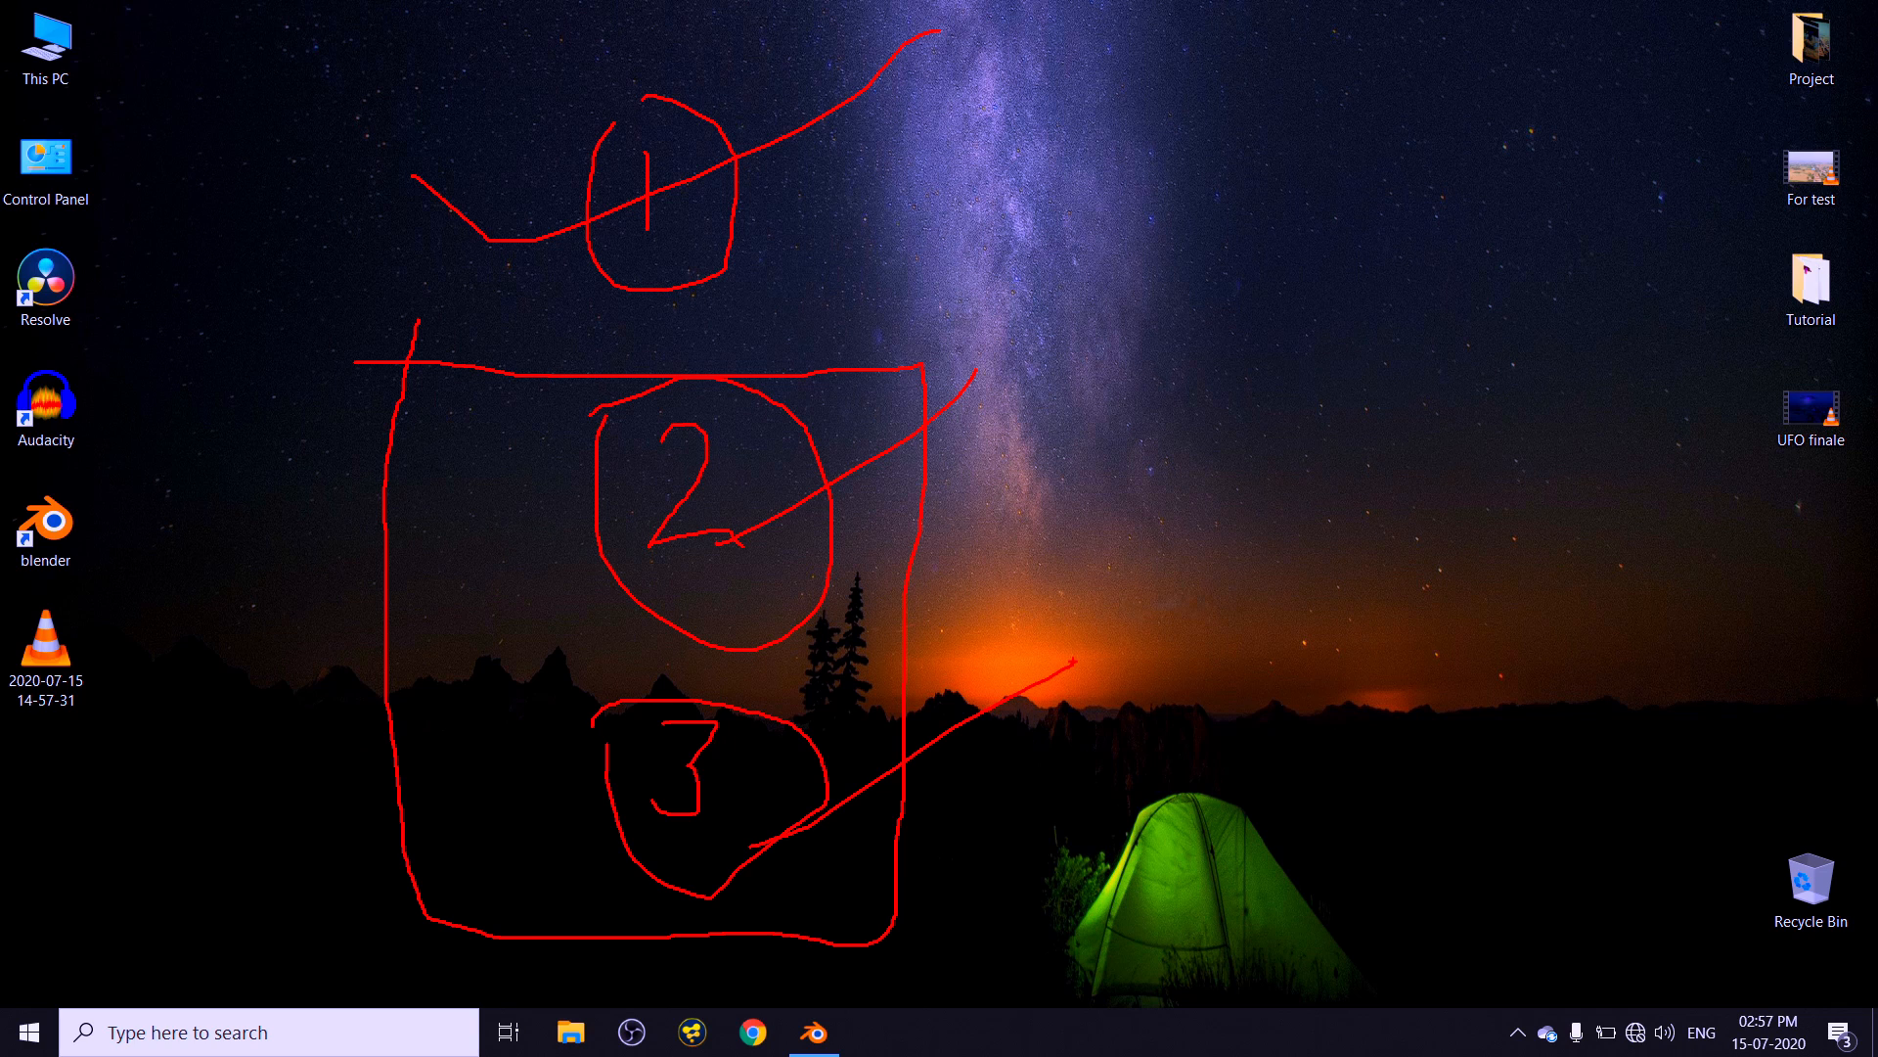
mouse_move(729, 546)
mouse_down()
mouse_move(681, 548)
mouse_move(754, 416)
mouse_move(919, 497)
mouse_up()
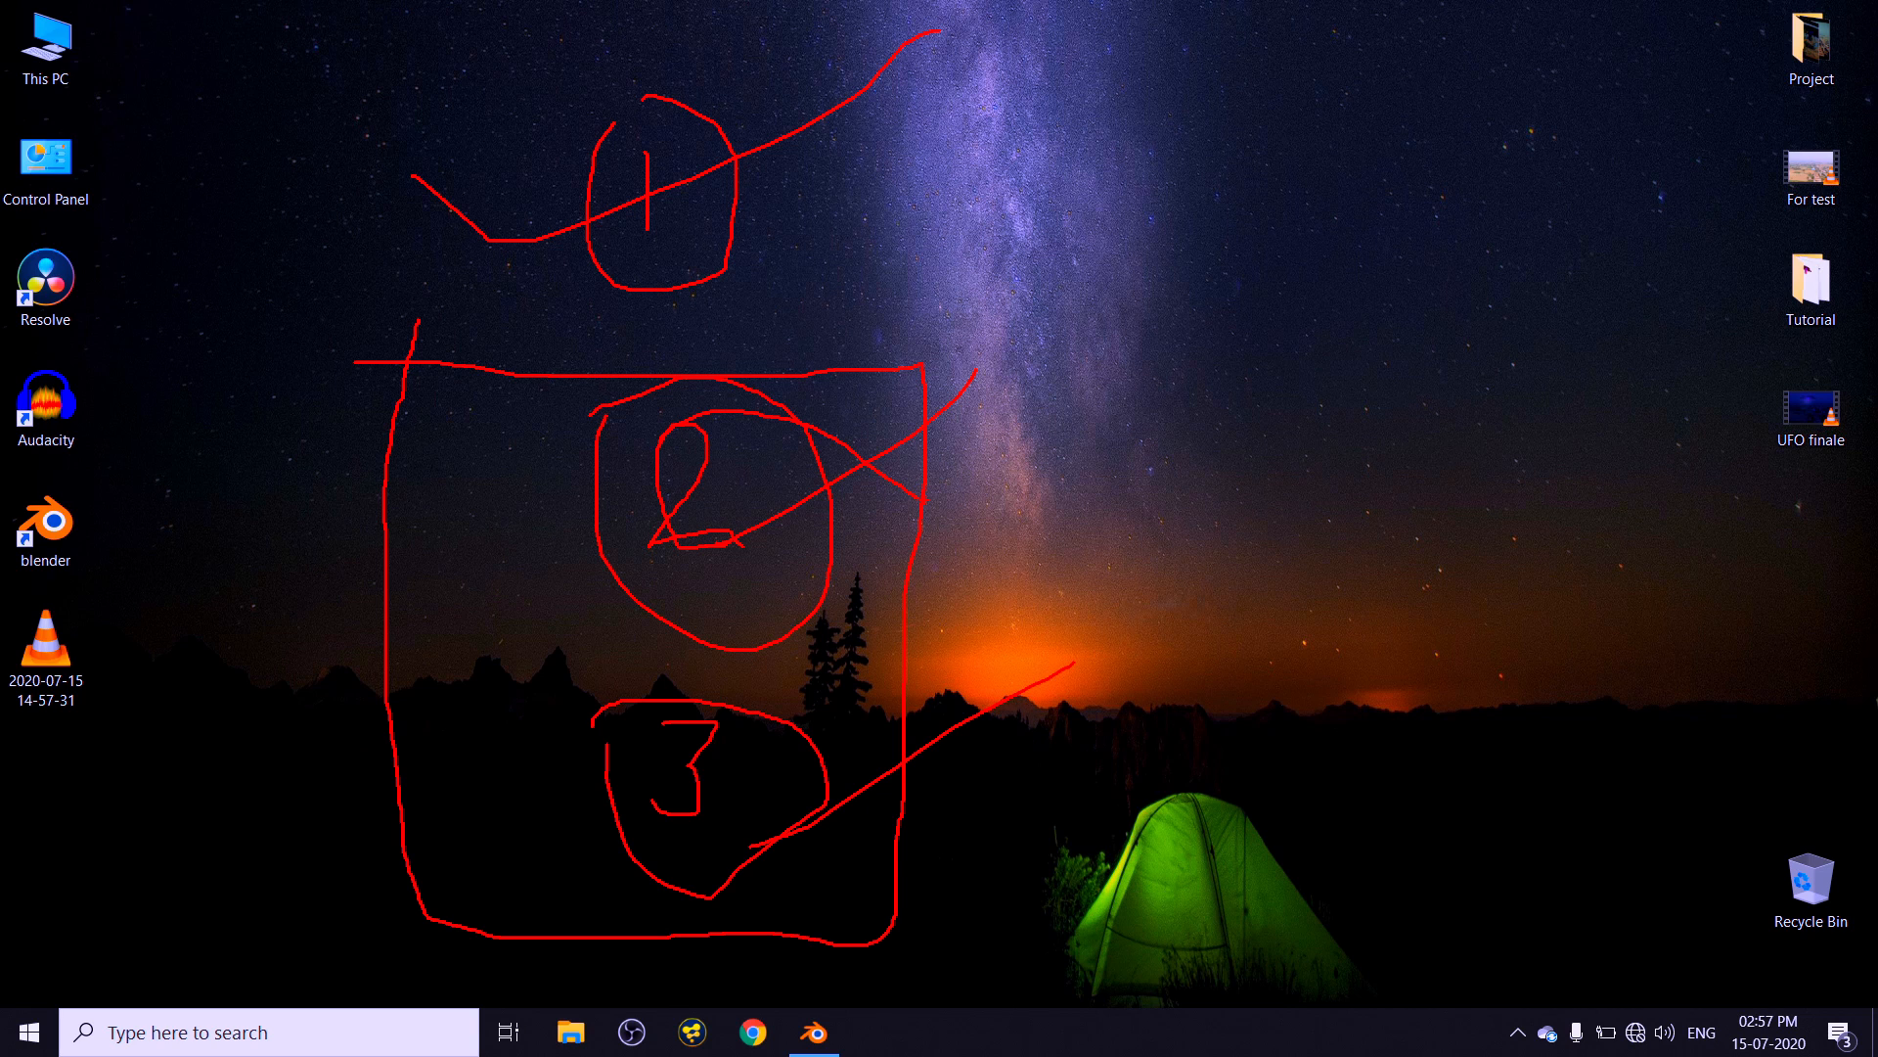
key(Escape)
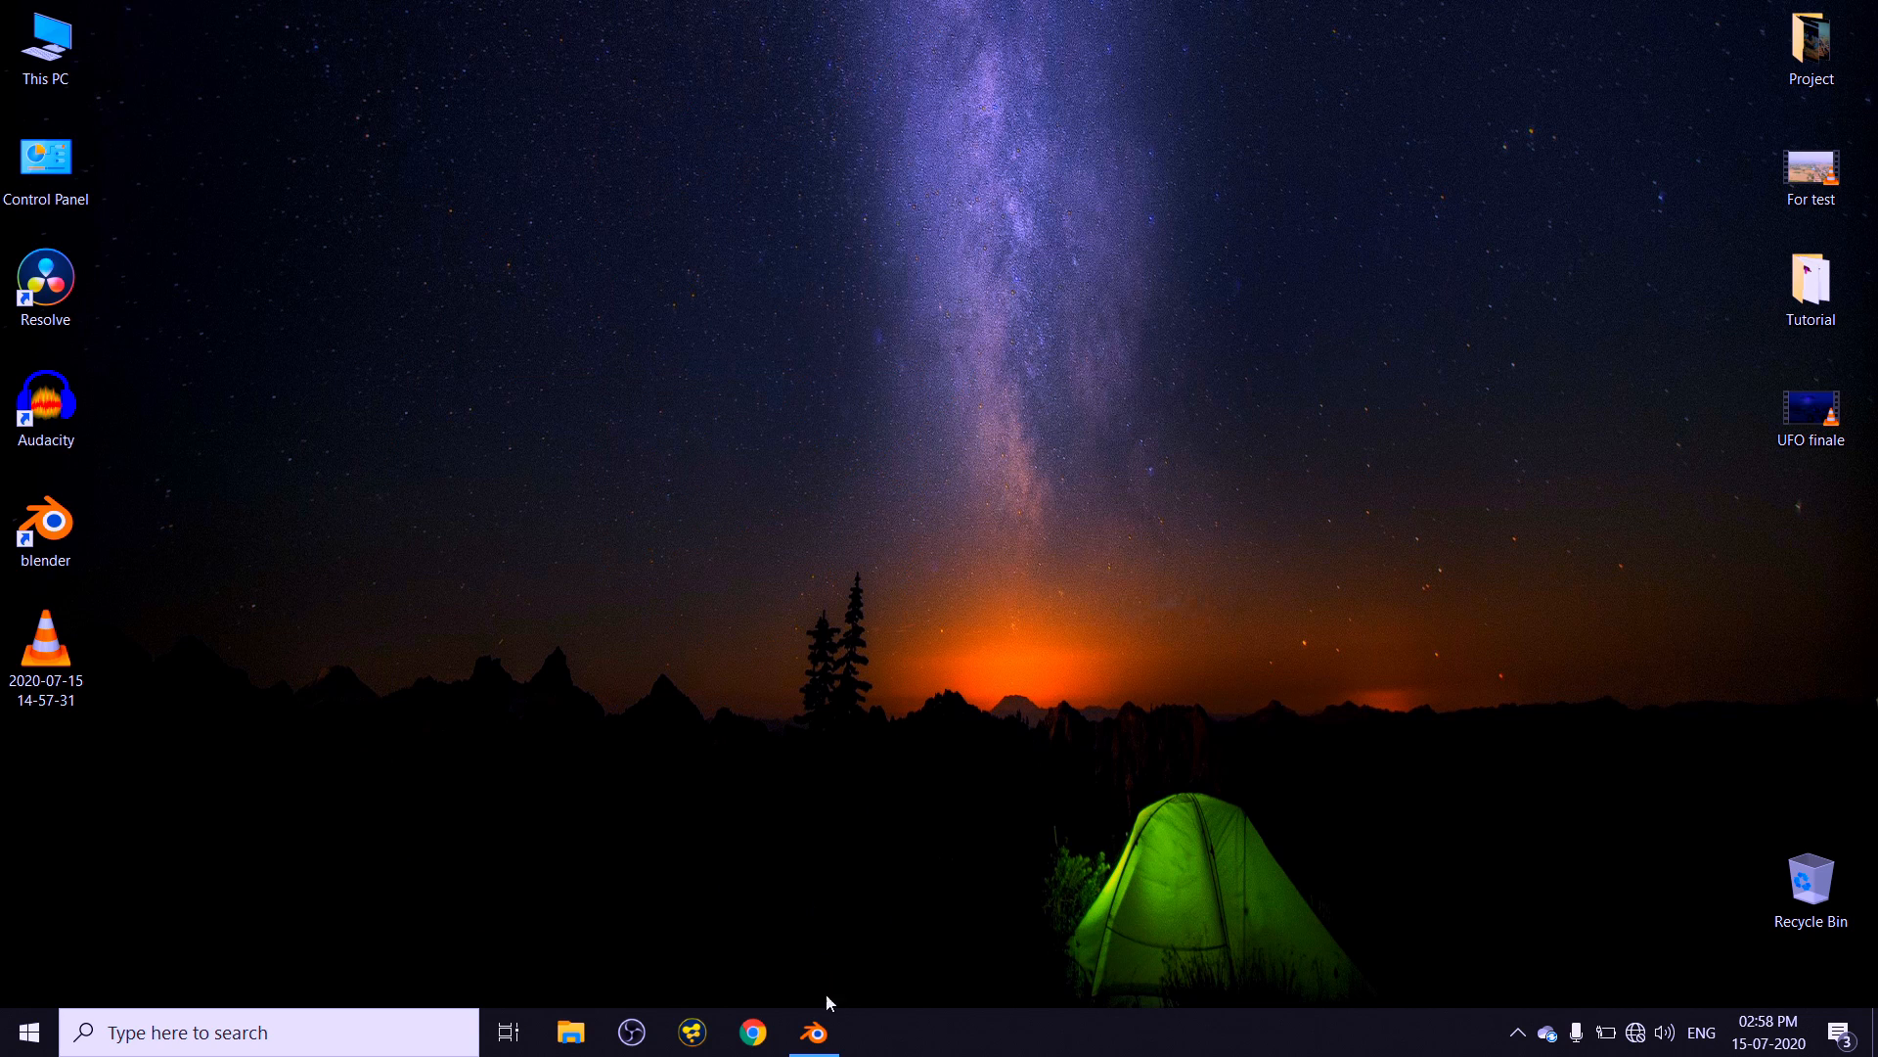
- Switch to Blender, dismiss the splash screen and delete the default cube and light from the scene
click(814, 1032)
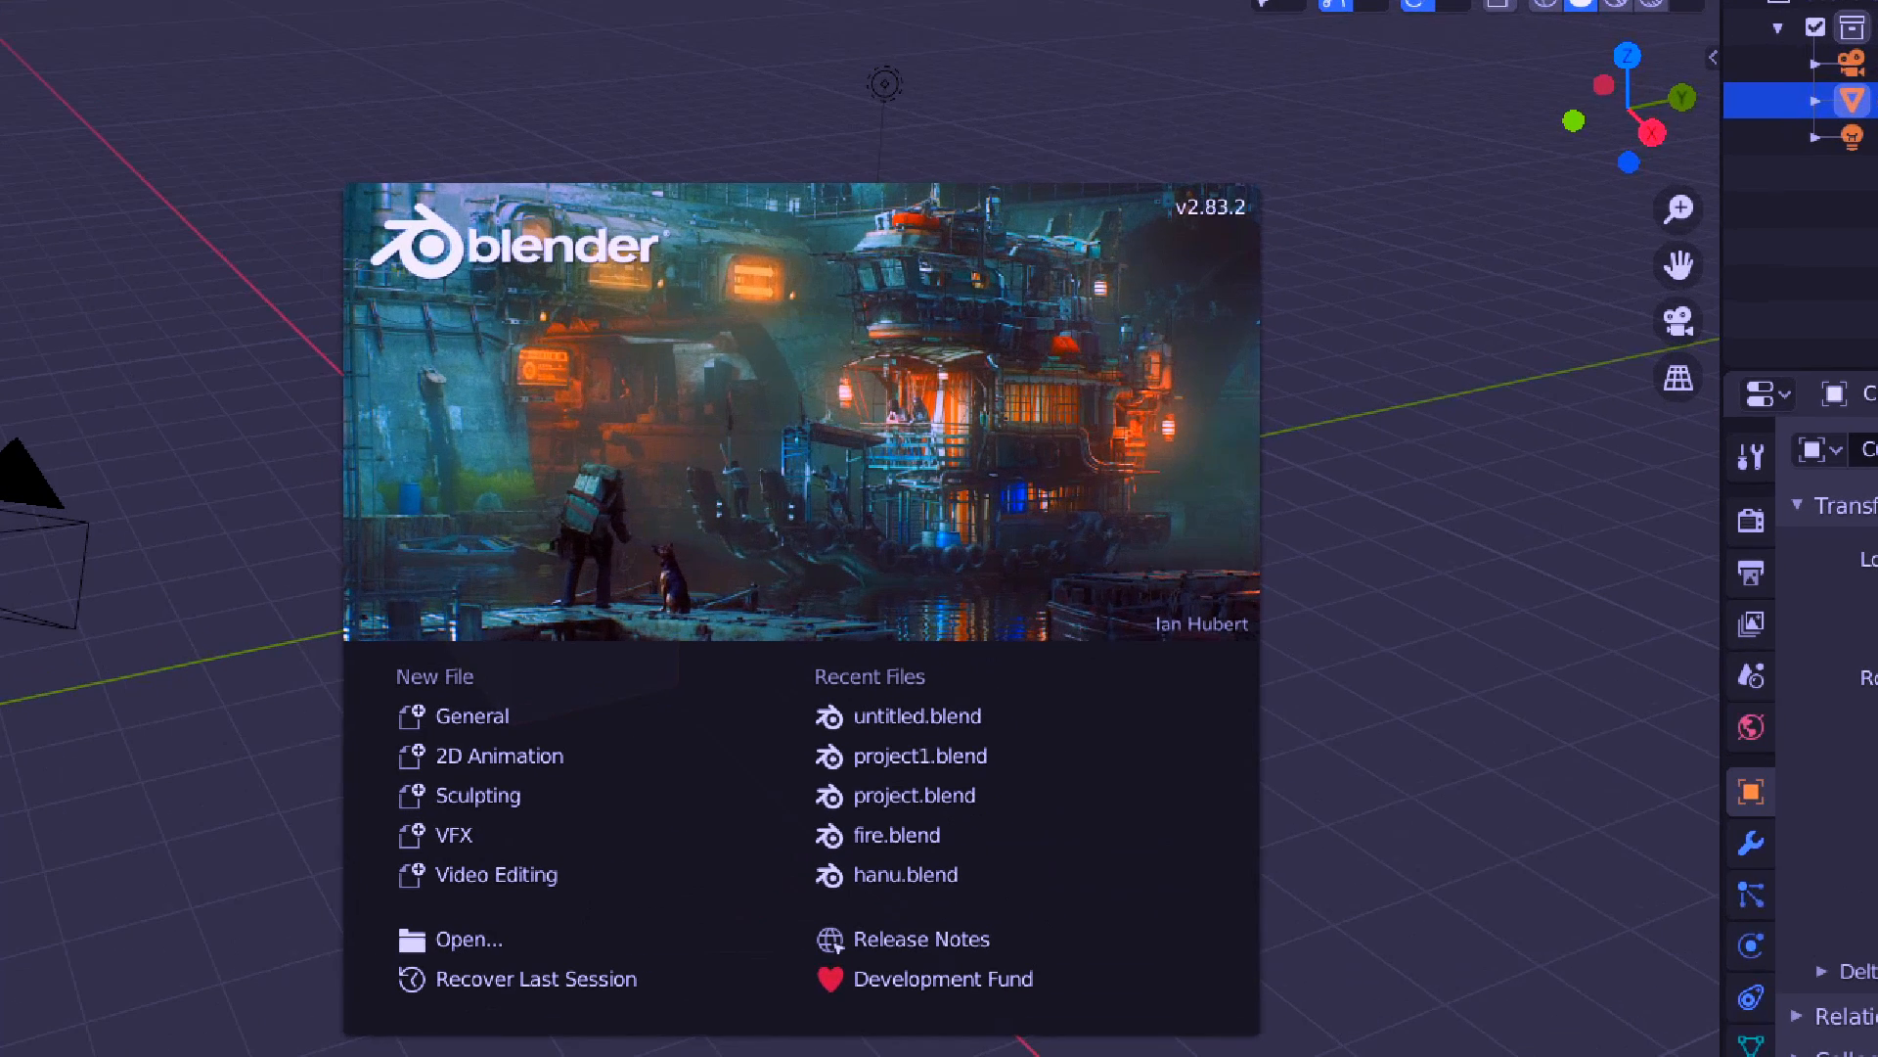
mouse_move(1162, 159)
mouse_down()
mouse_move(1117, 215)
mouse_move(1290, 165)
mouse_move(1135, 140)
mouse_up()
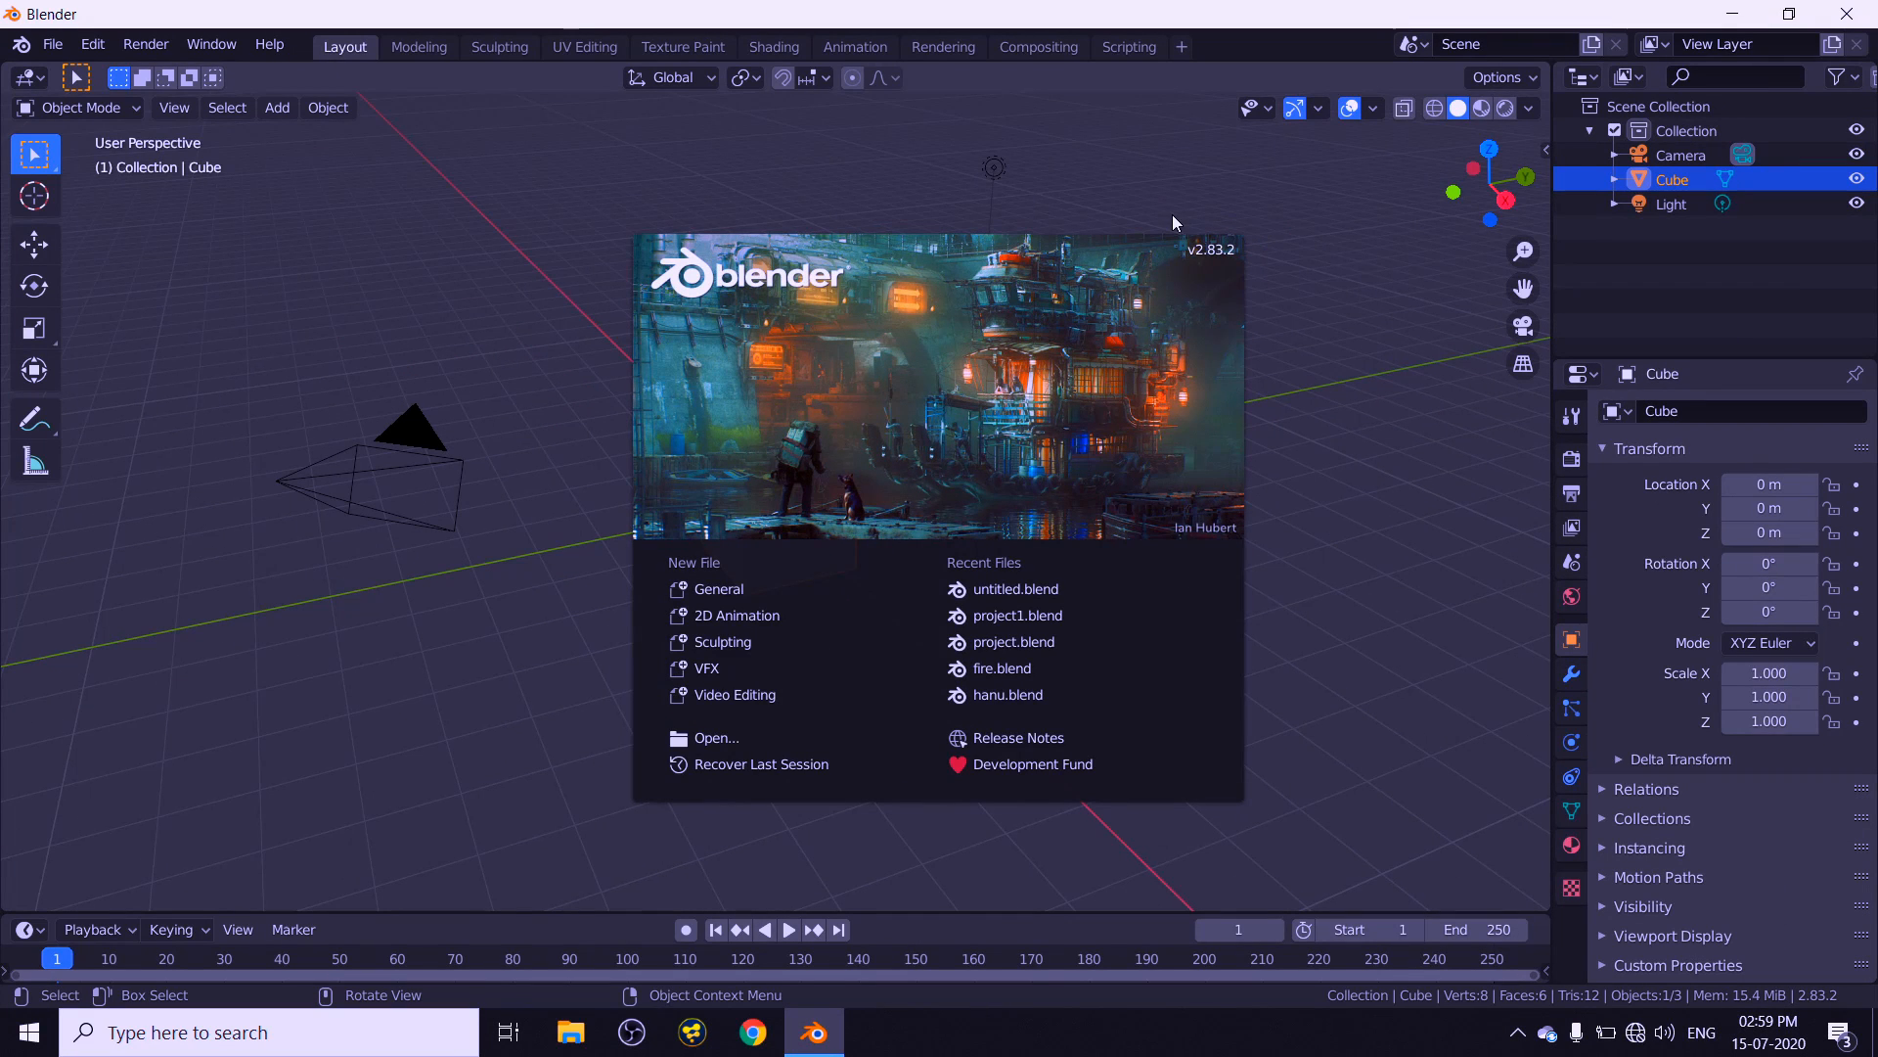
click(1148, 157)
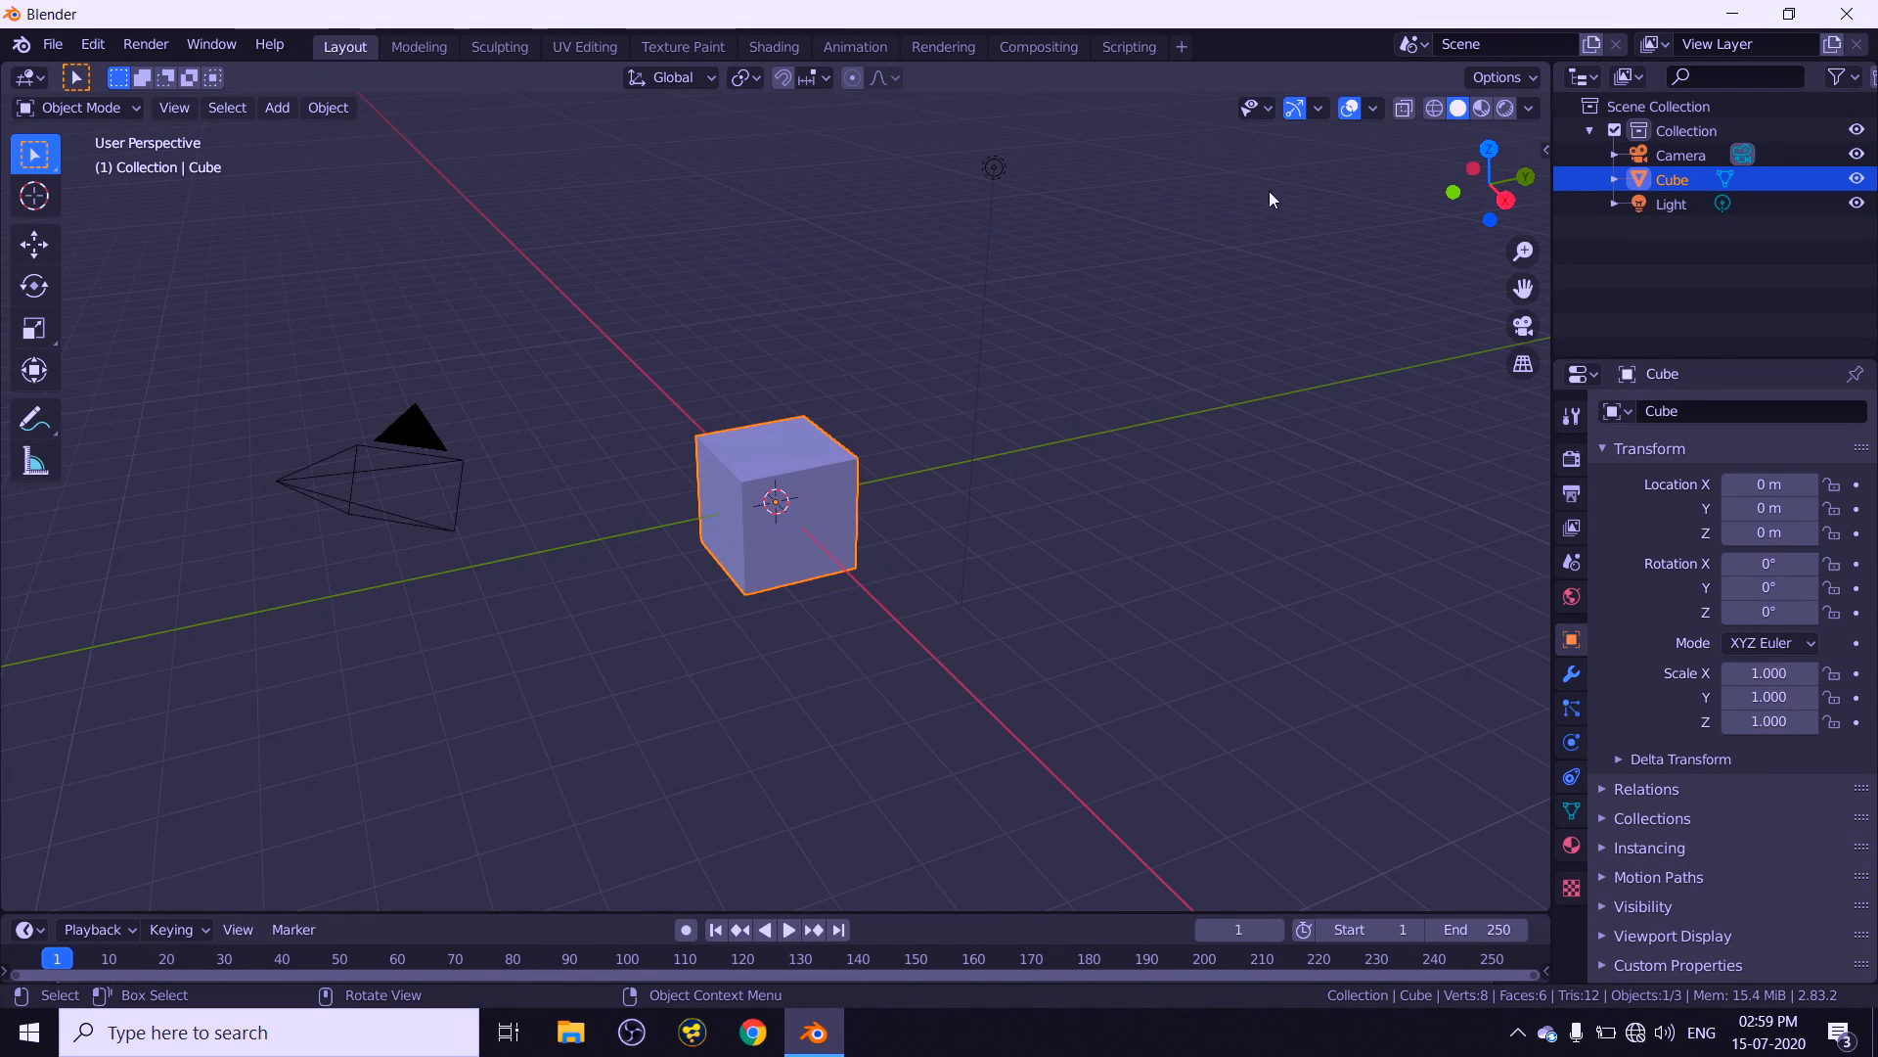
drag(1083, 137, 671, 685)
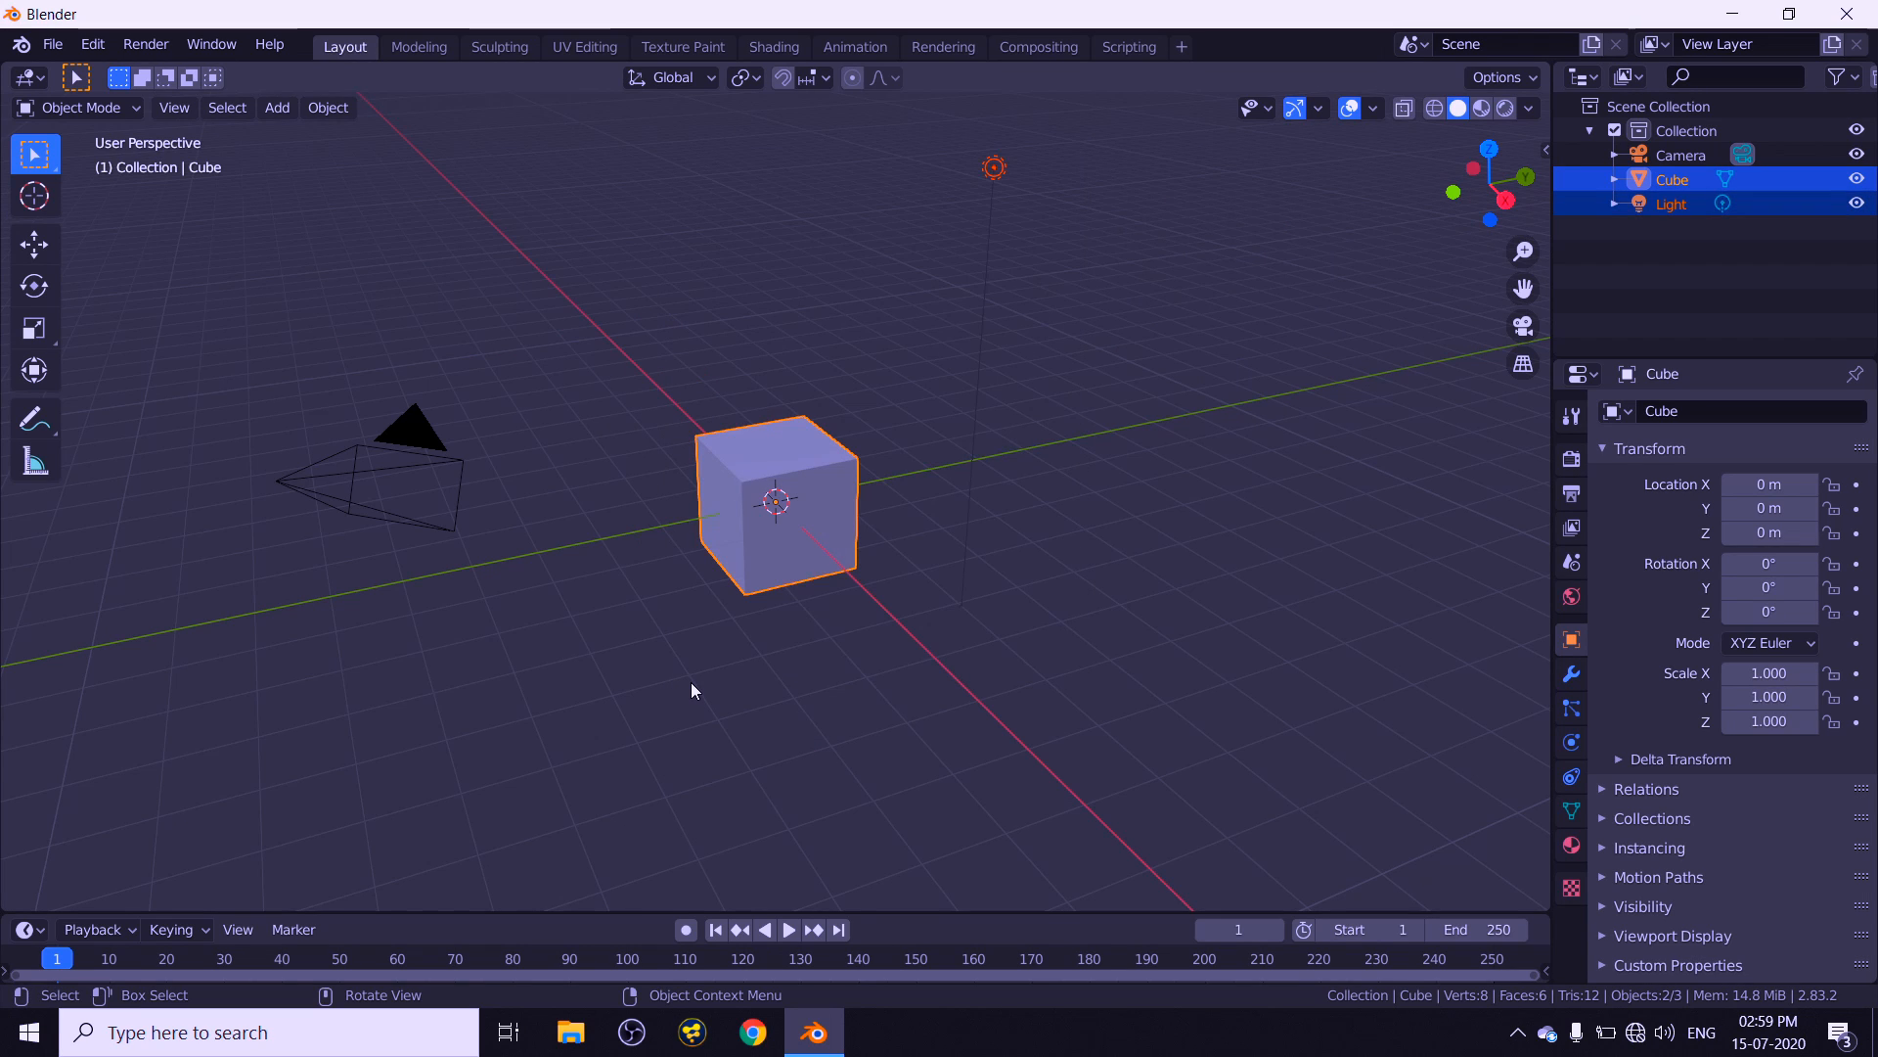
key(Delete)
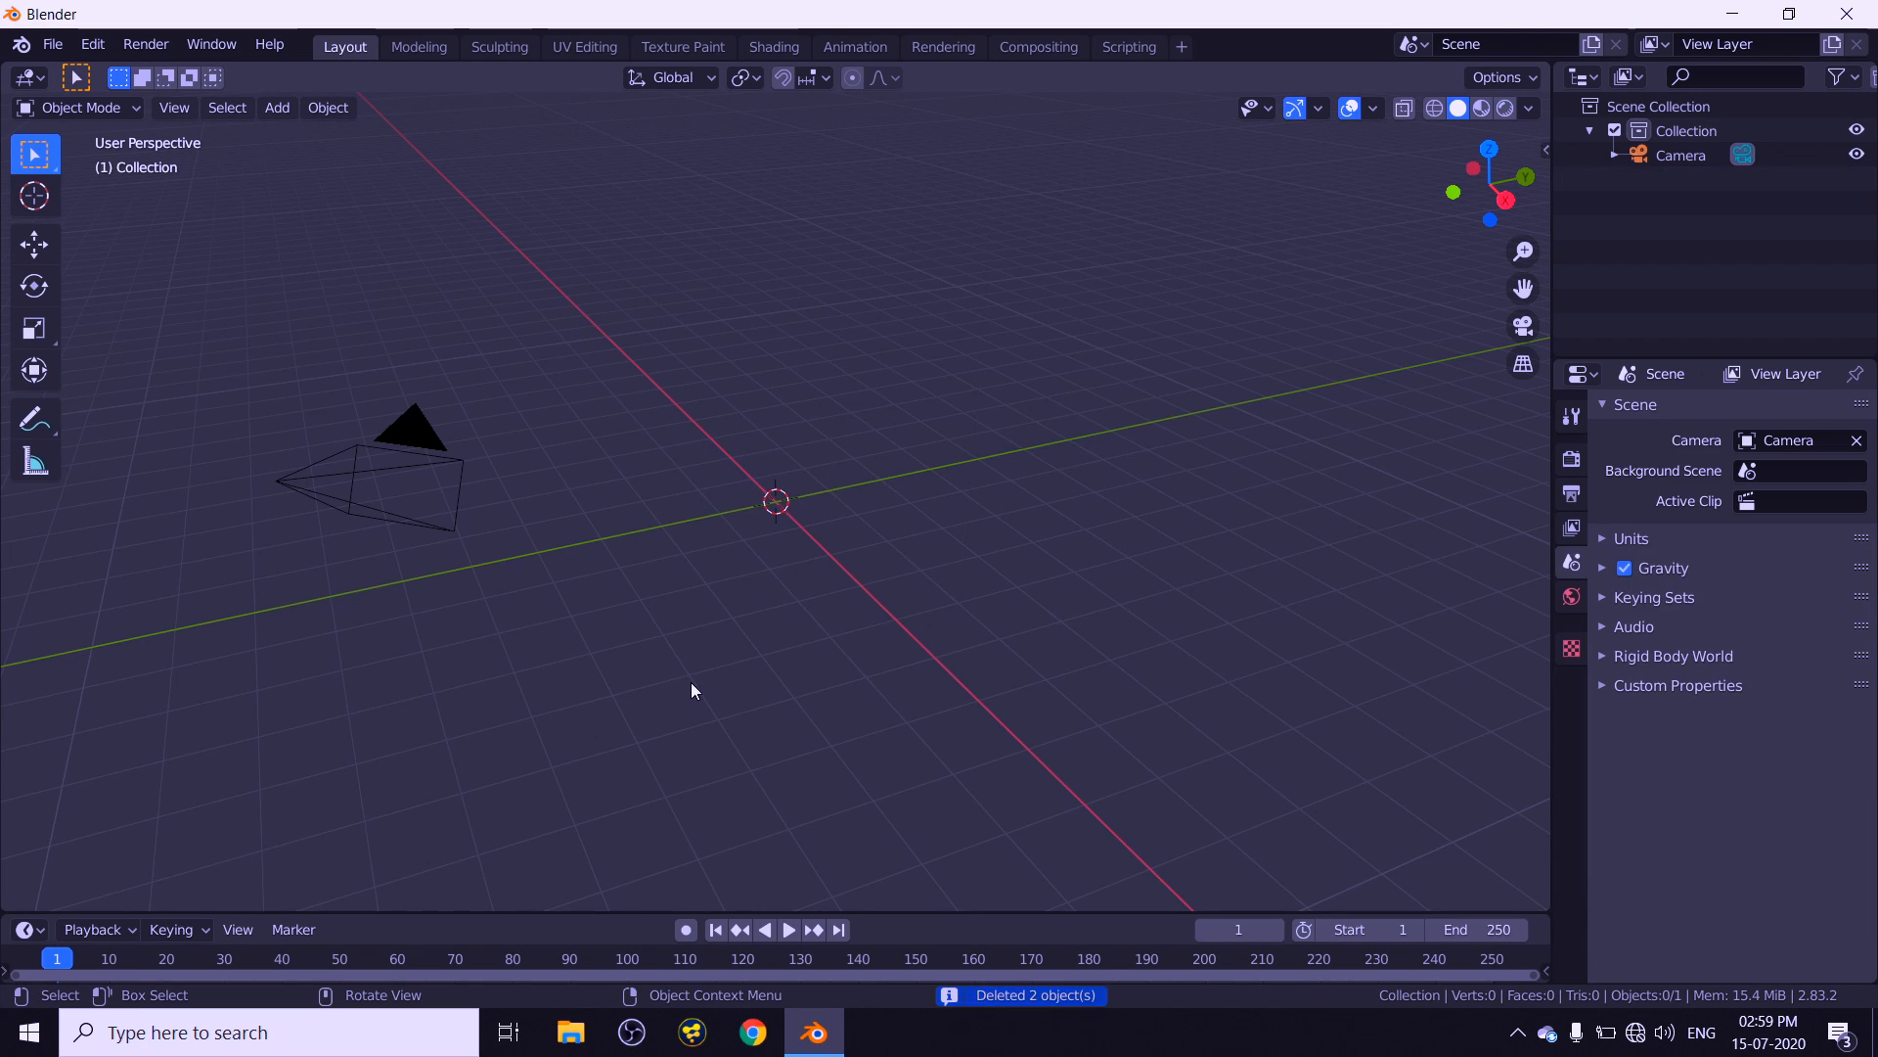
- Add the Motion Tracking workspace from the VFX workspace group
click(1181, 48)
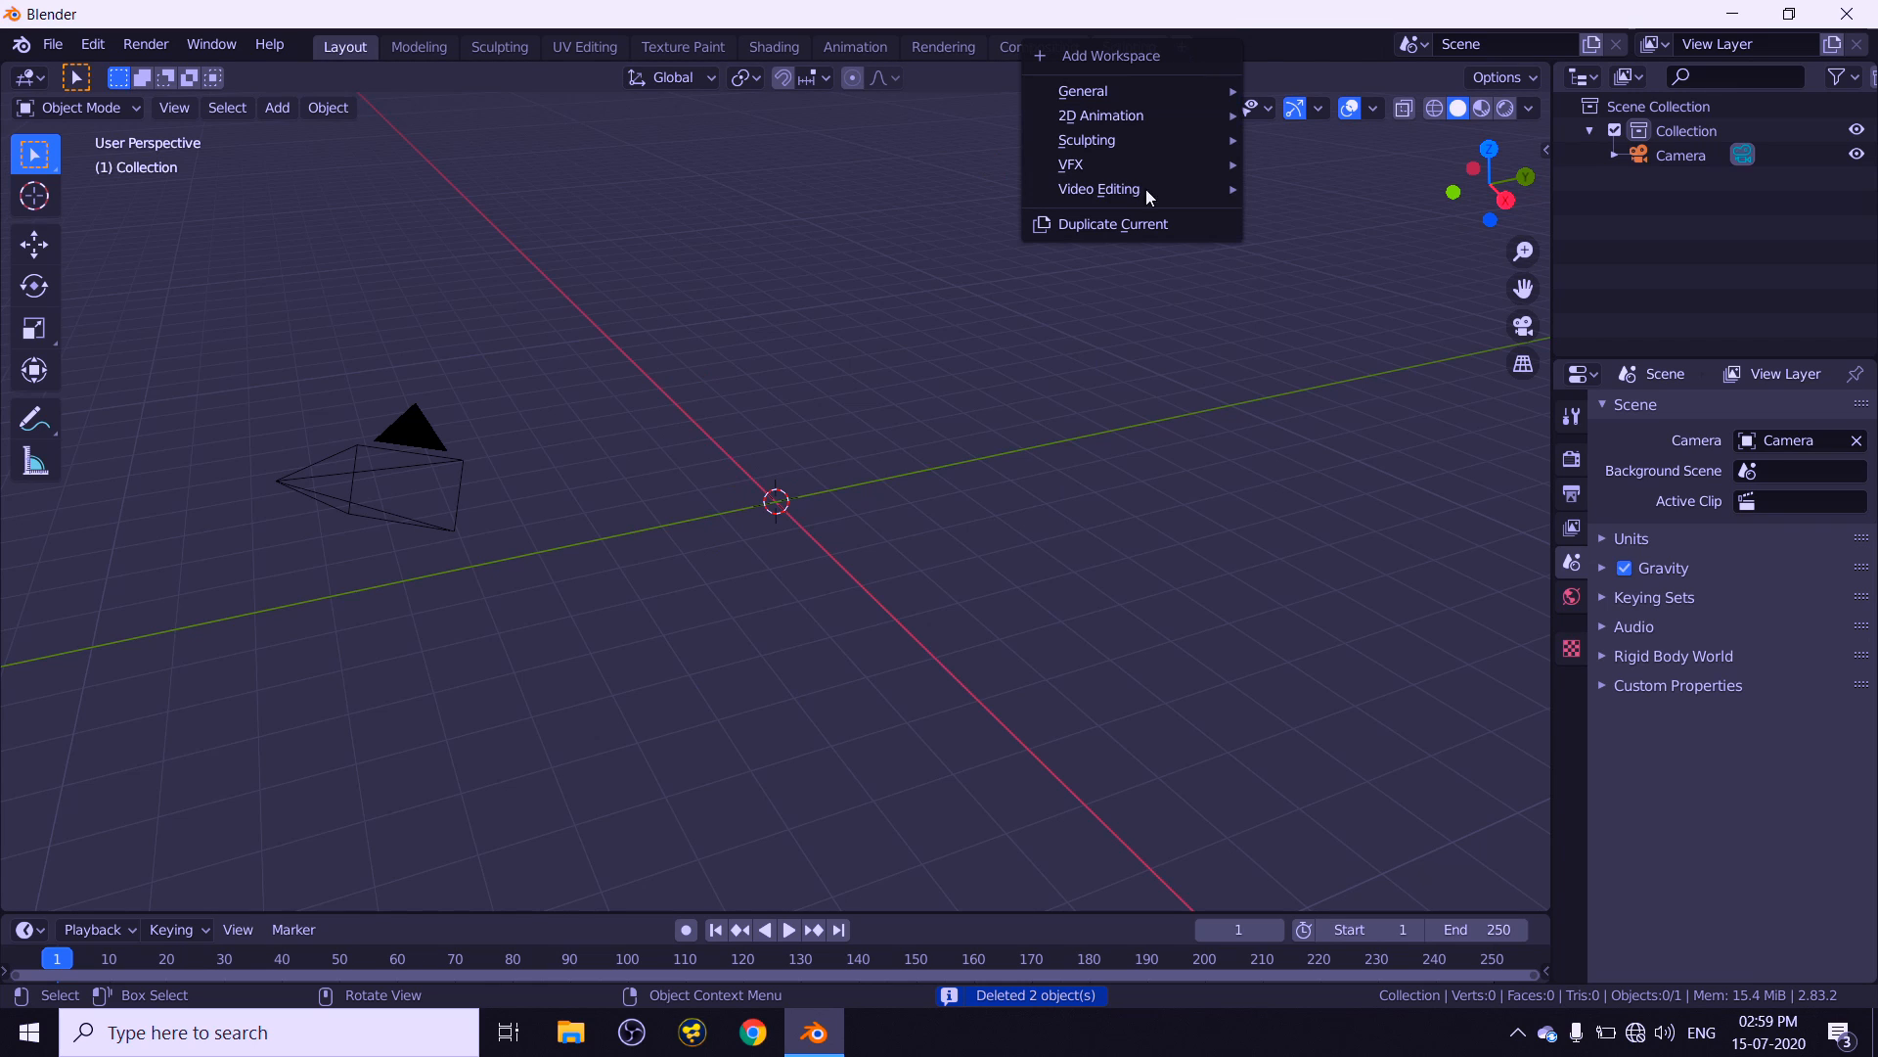
mouse_move(1150, 172)
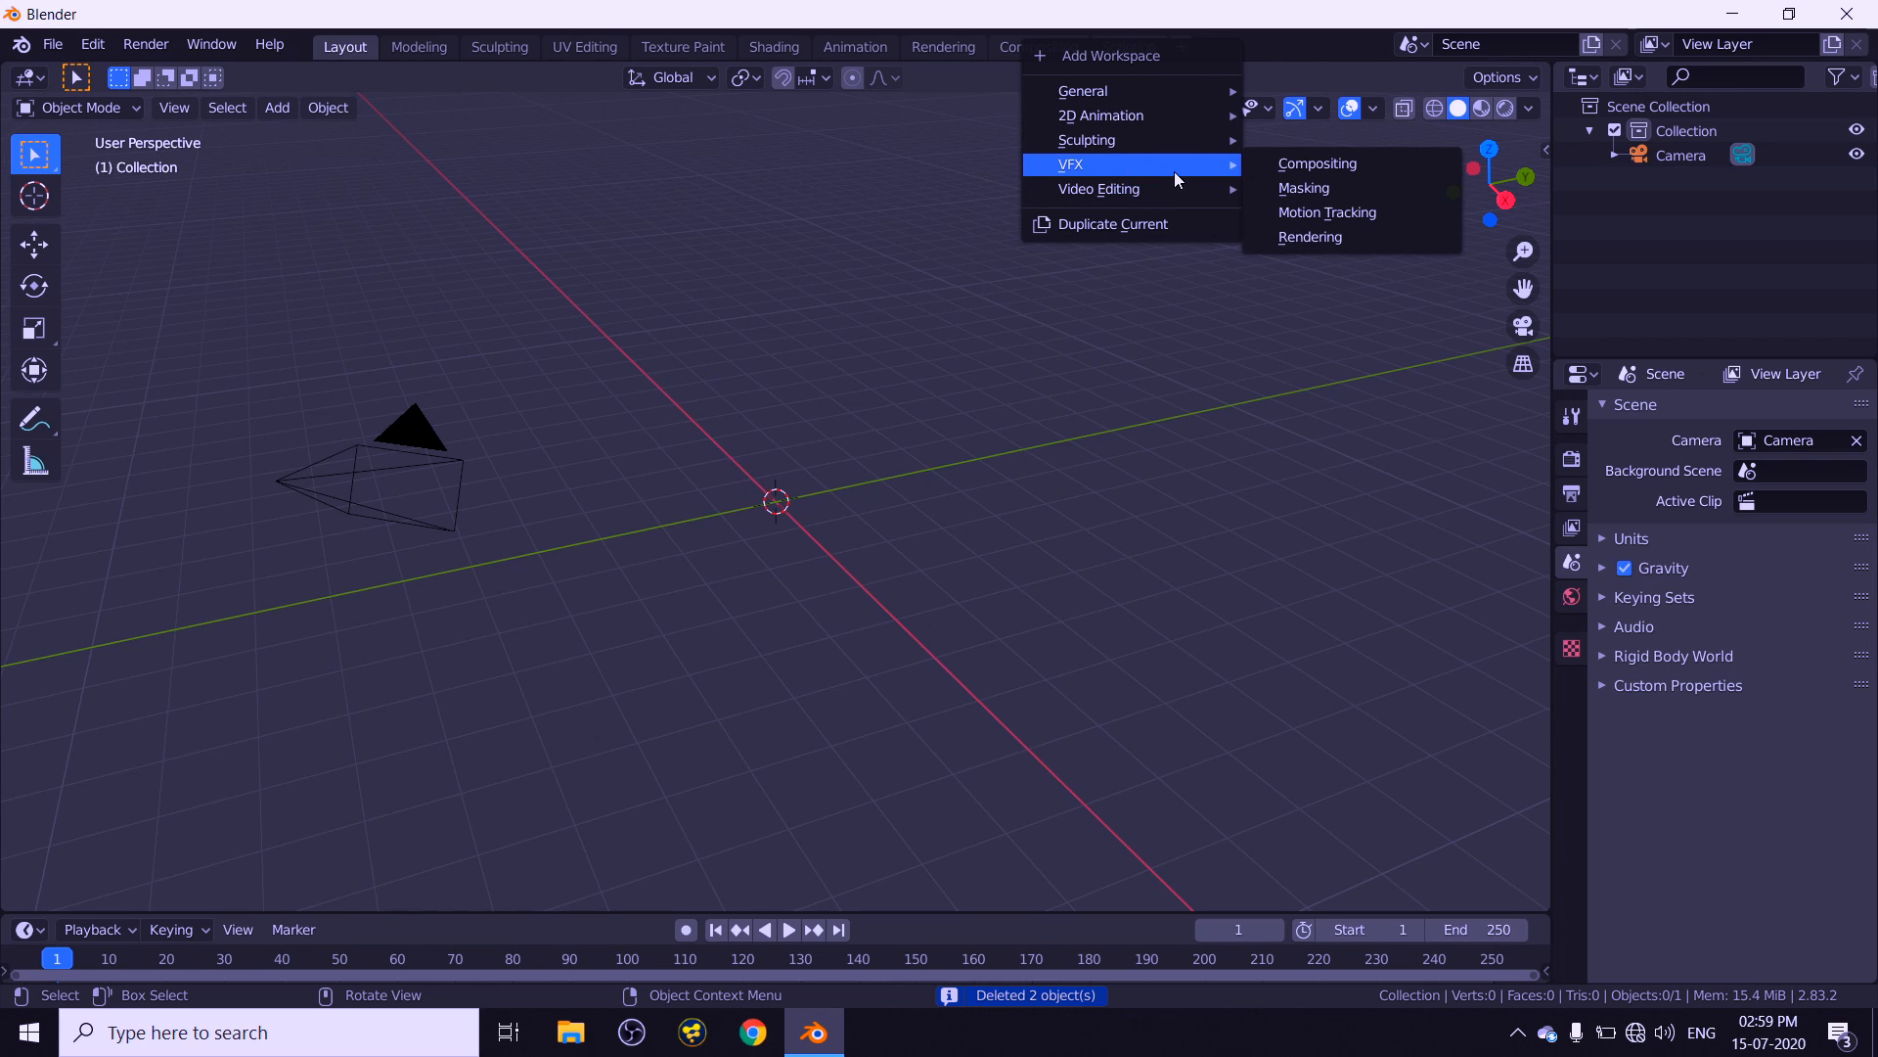
click(1331, 213)
- Load the For test video from the desktop into the movie clip editor and restore the full-size Blender window
drag(1393, 22, 969, 58)
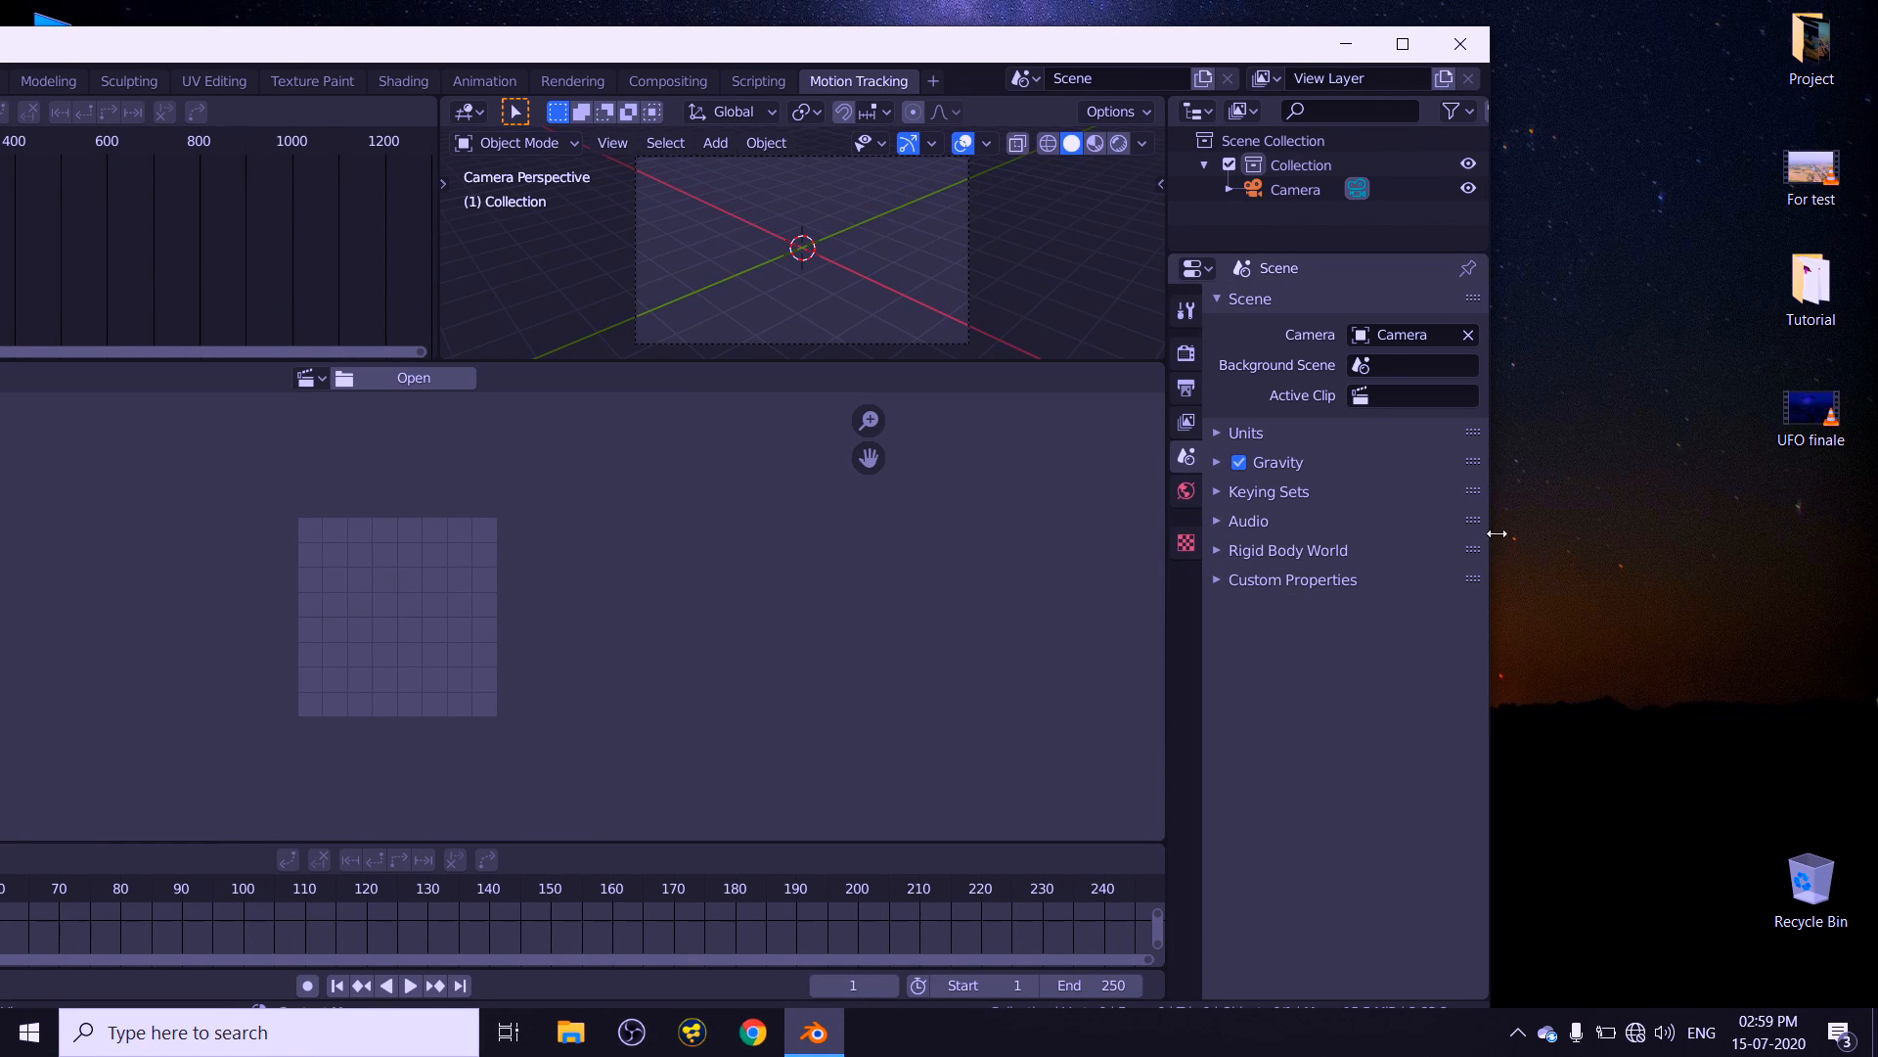
drag(1811, 174, 538, 626)
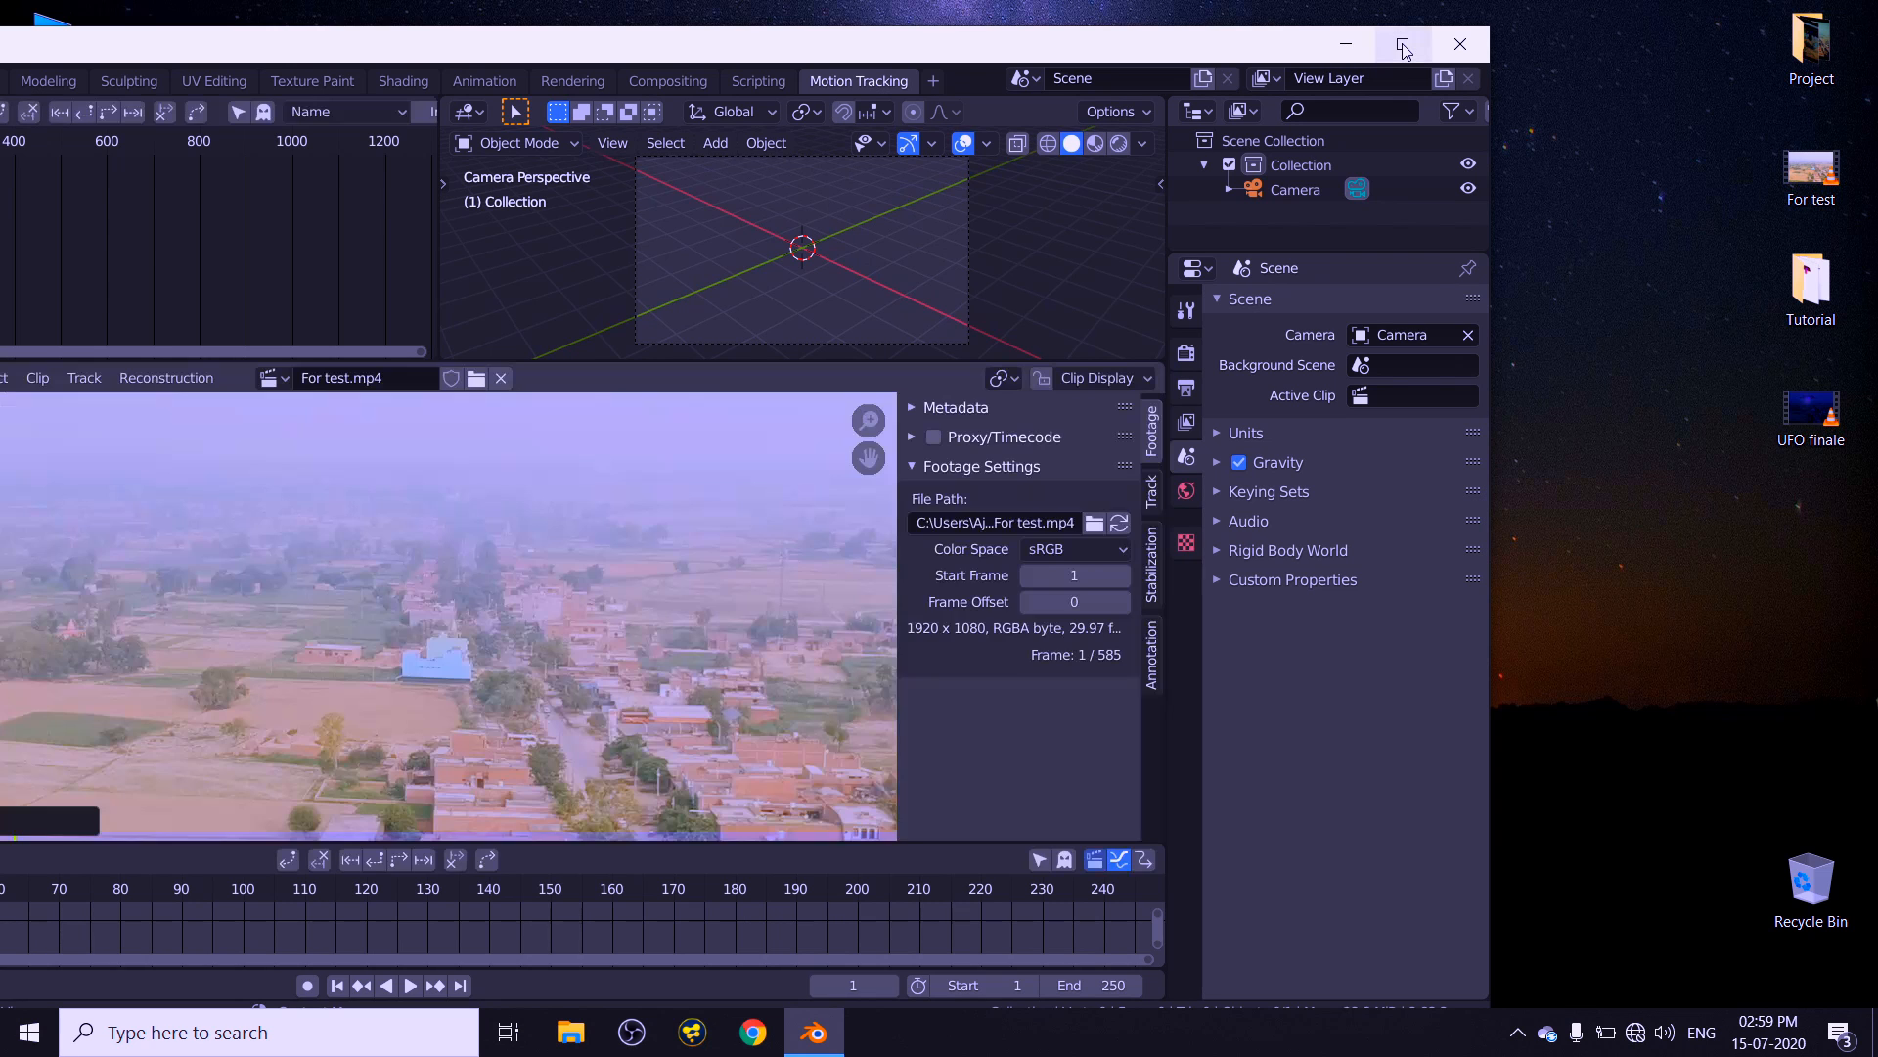
click(1402, 44)
scroll(733, 667, down, 3)
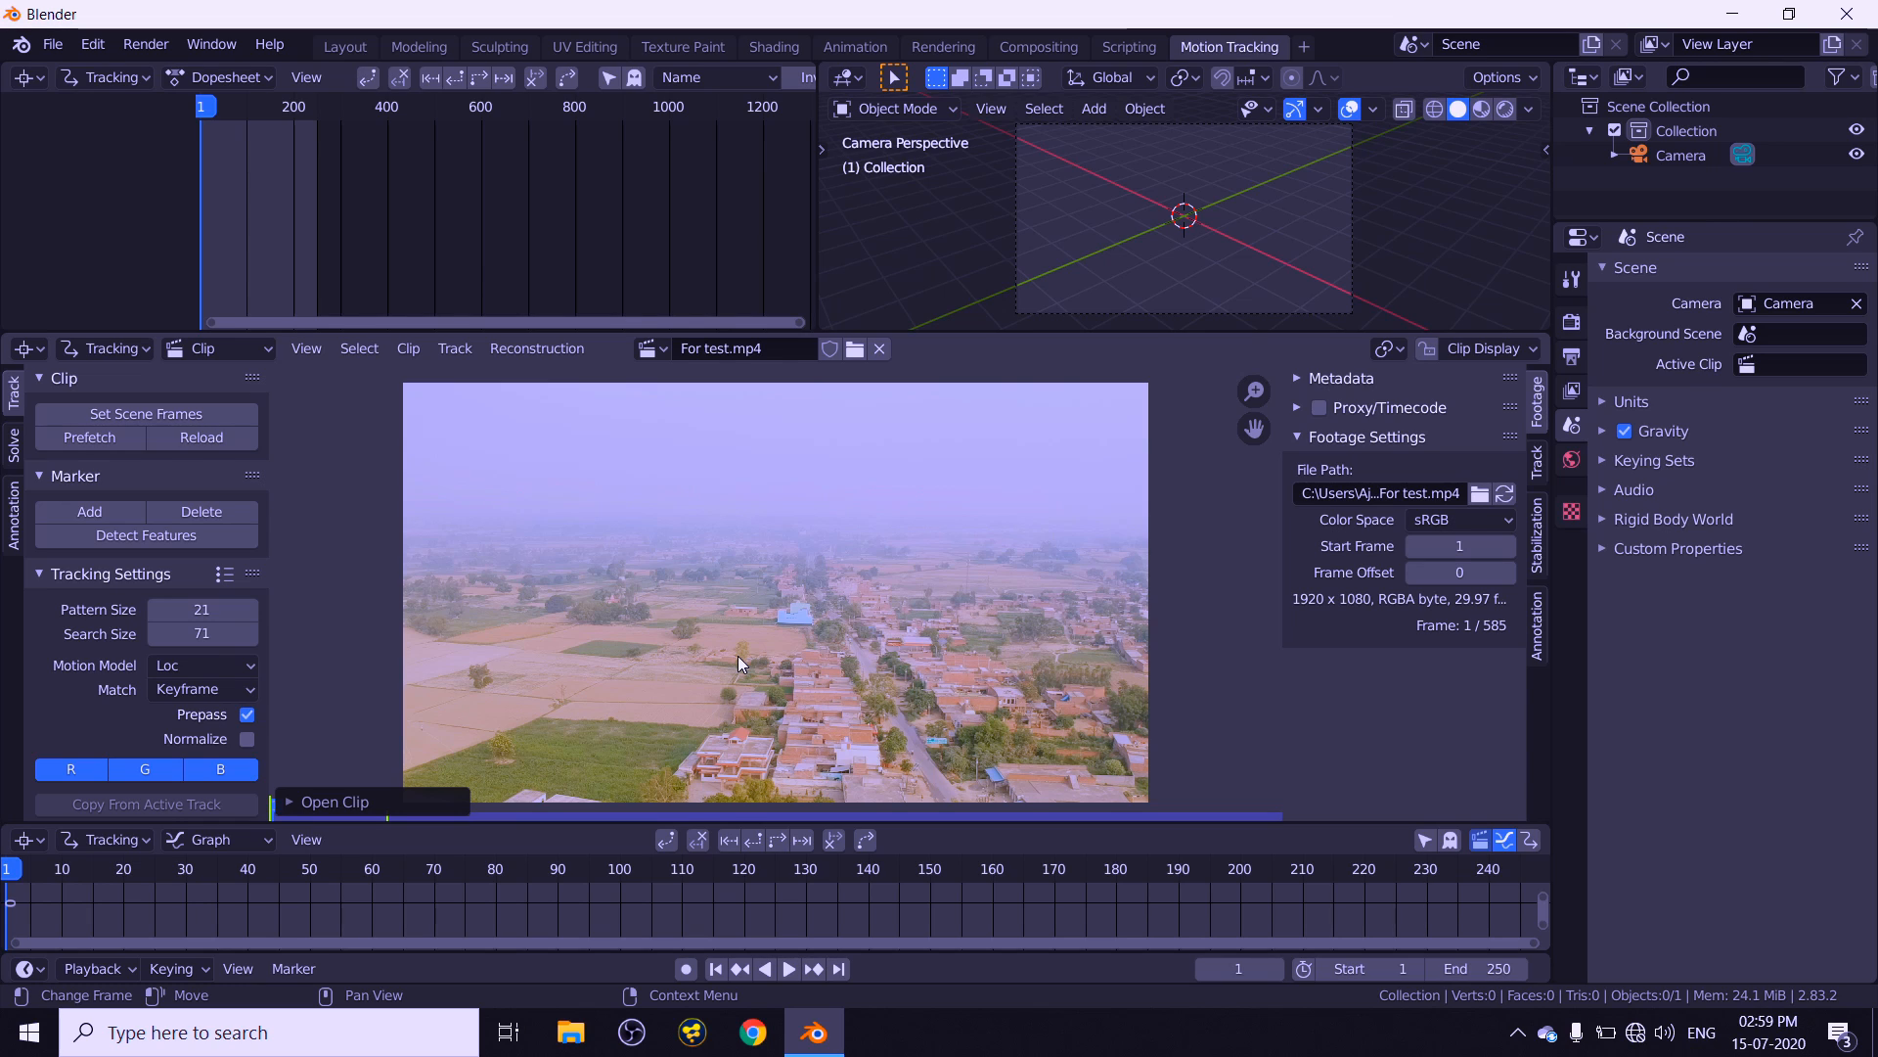
- Set the scene's end frame to 100
click(1465, 969)
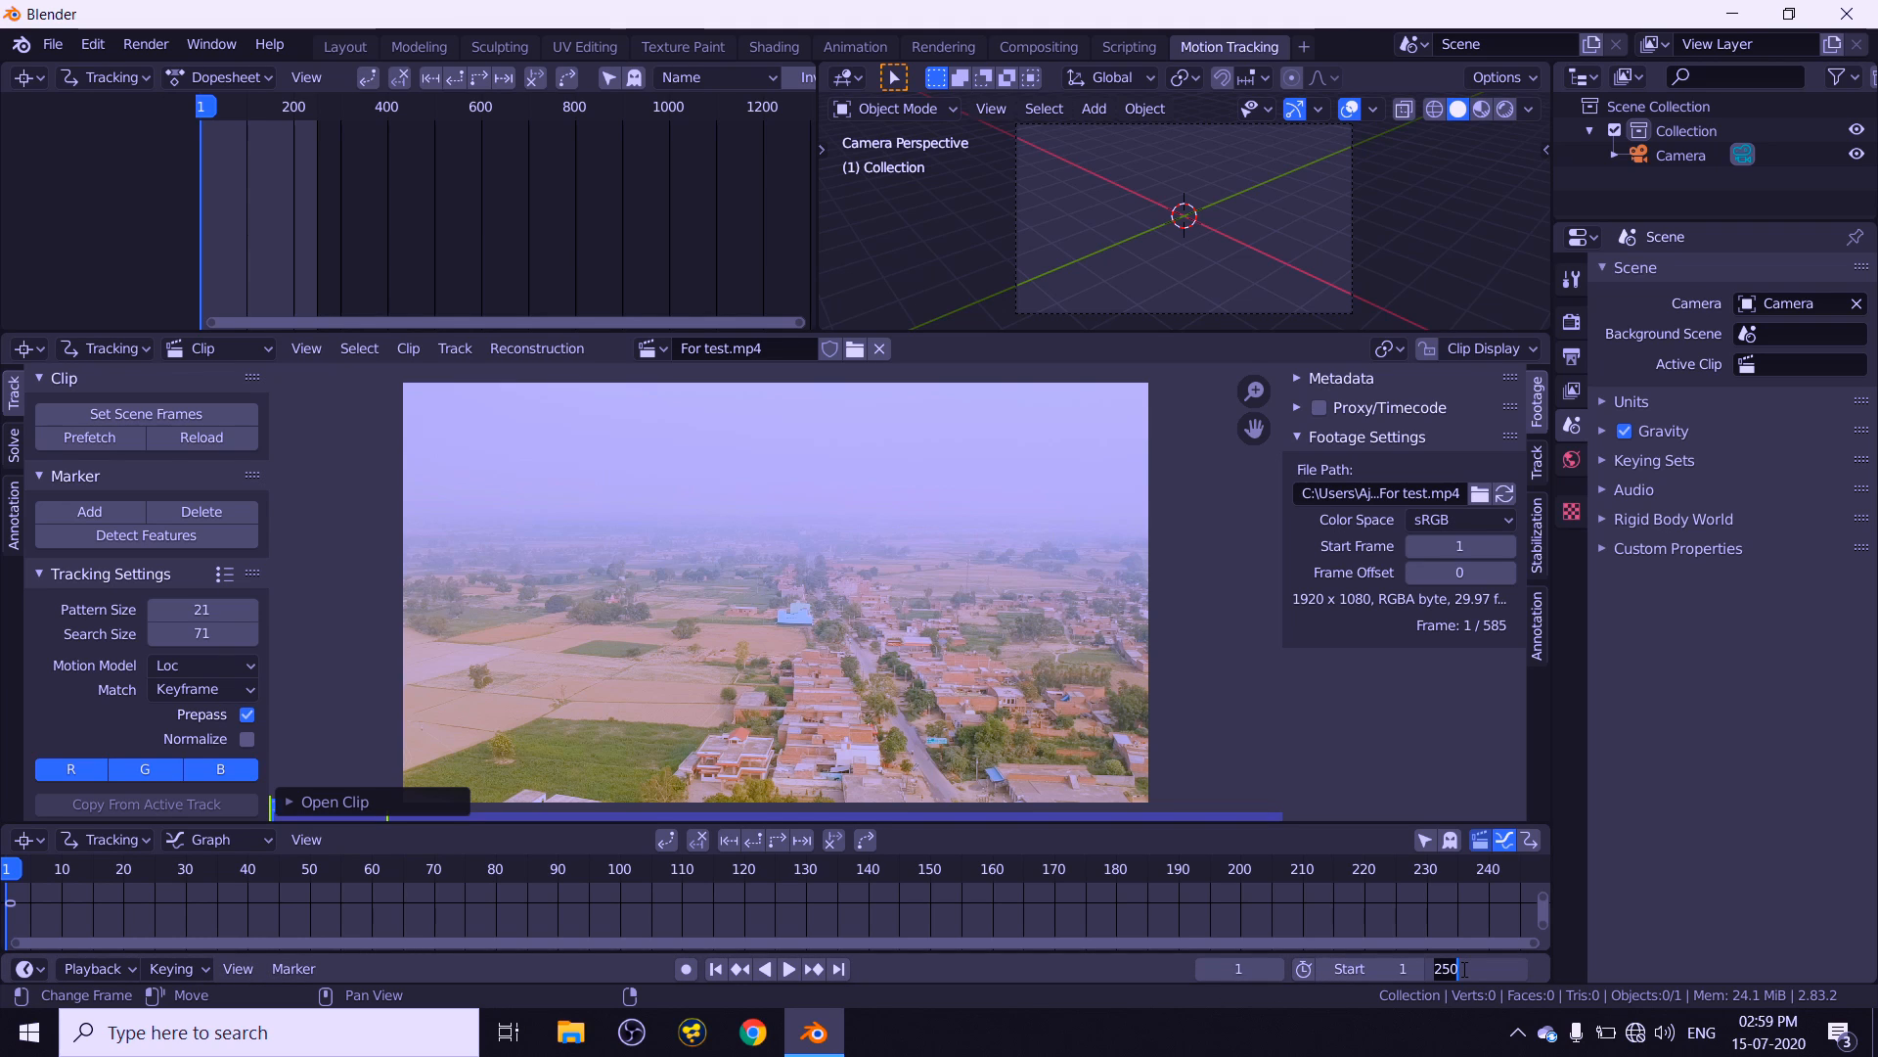
text(100)
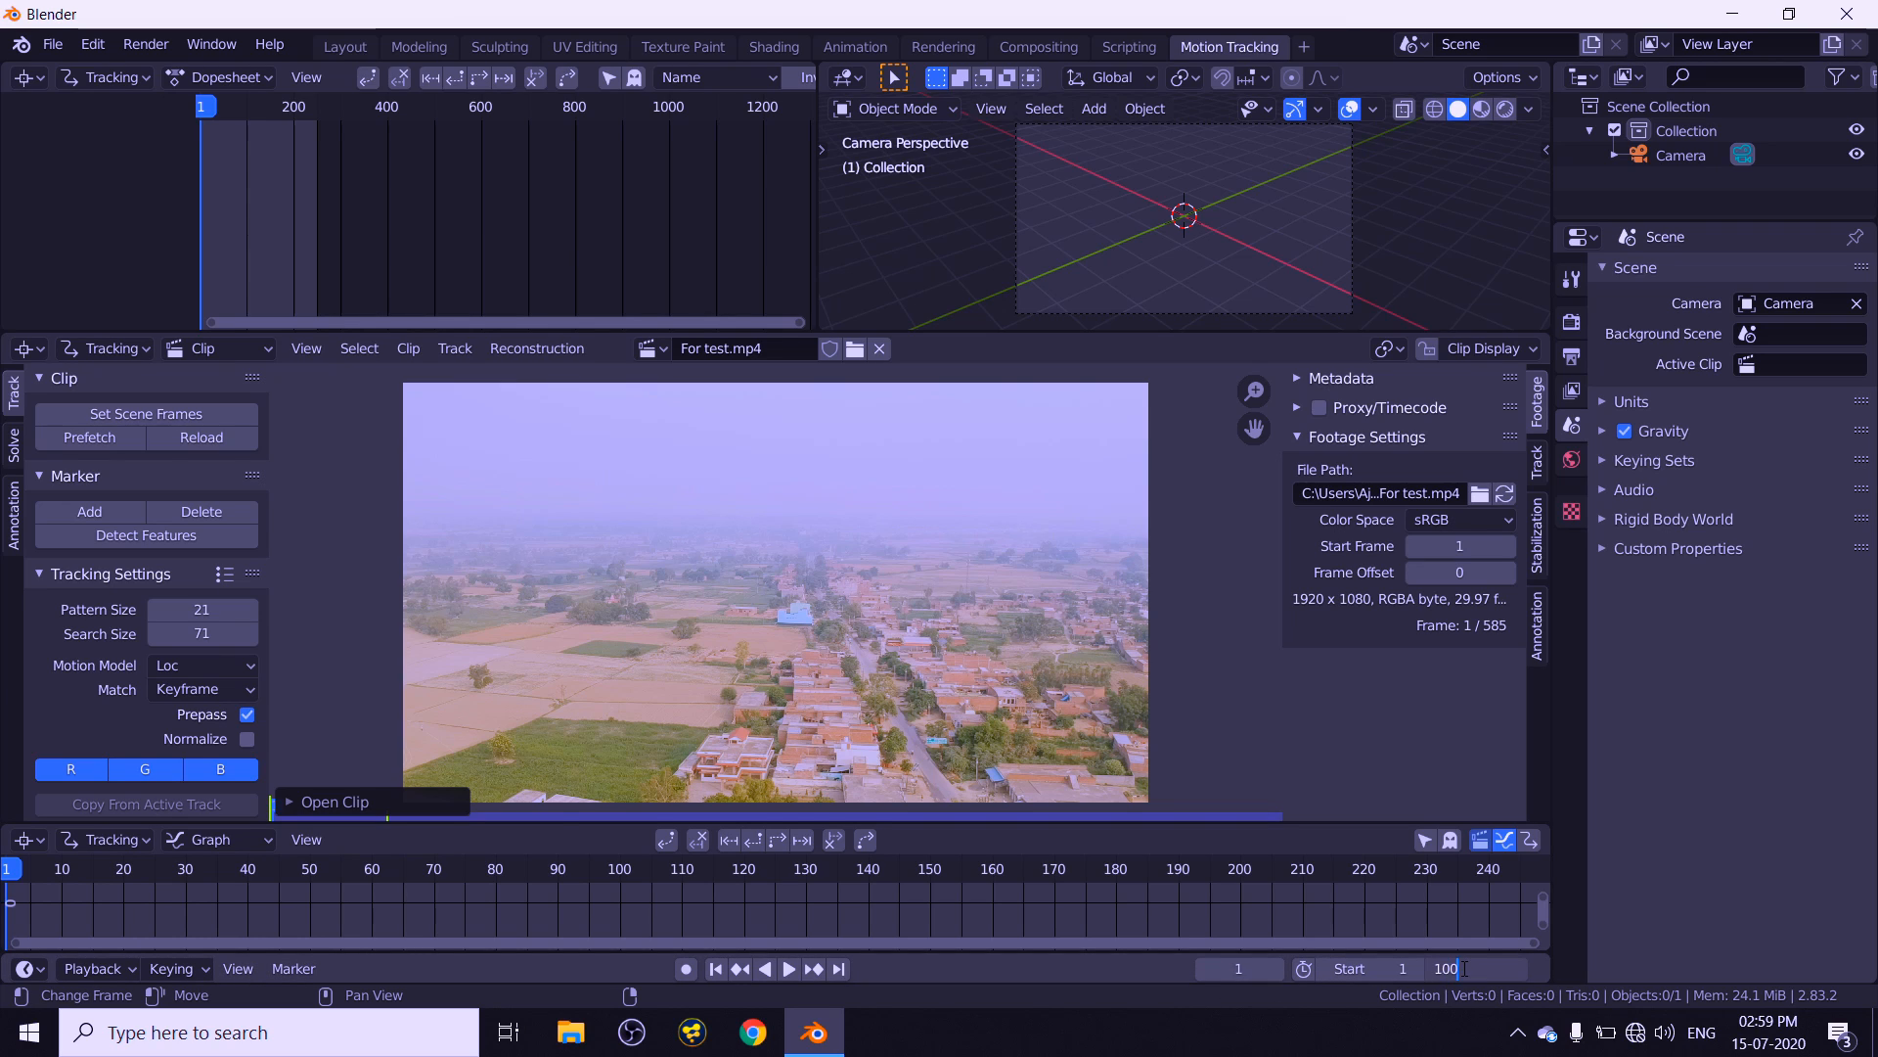
key(Return)
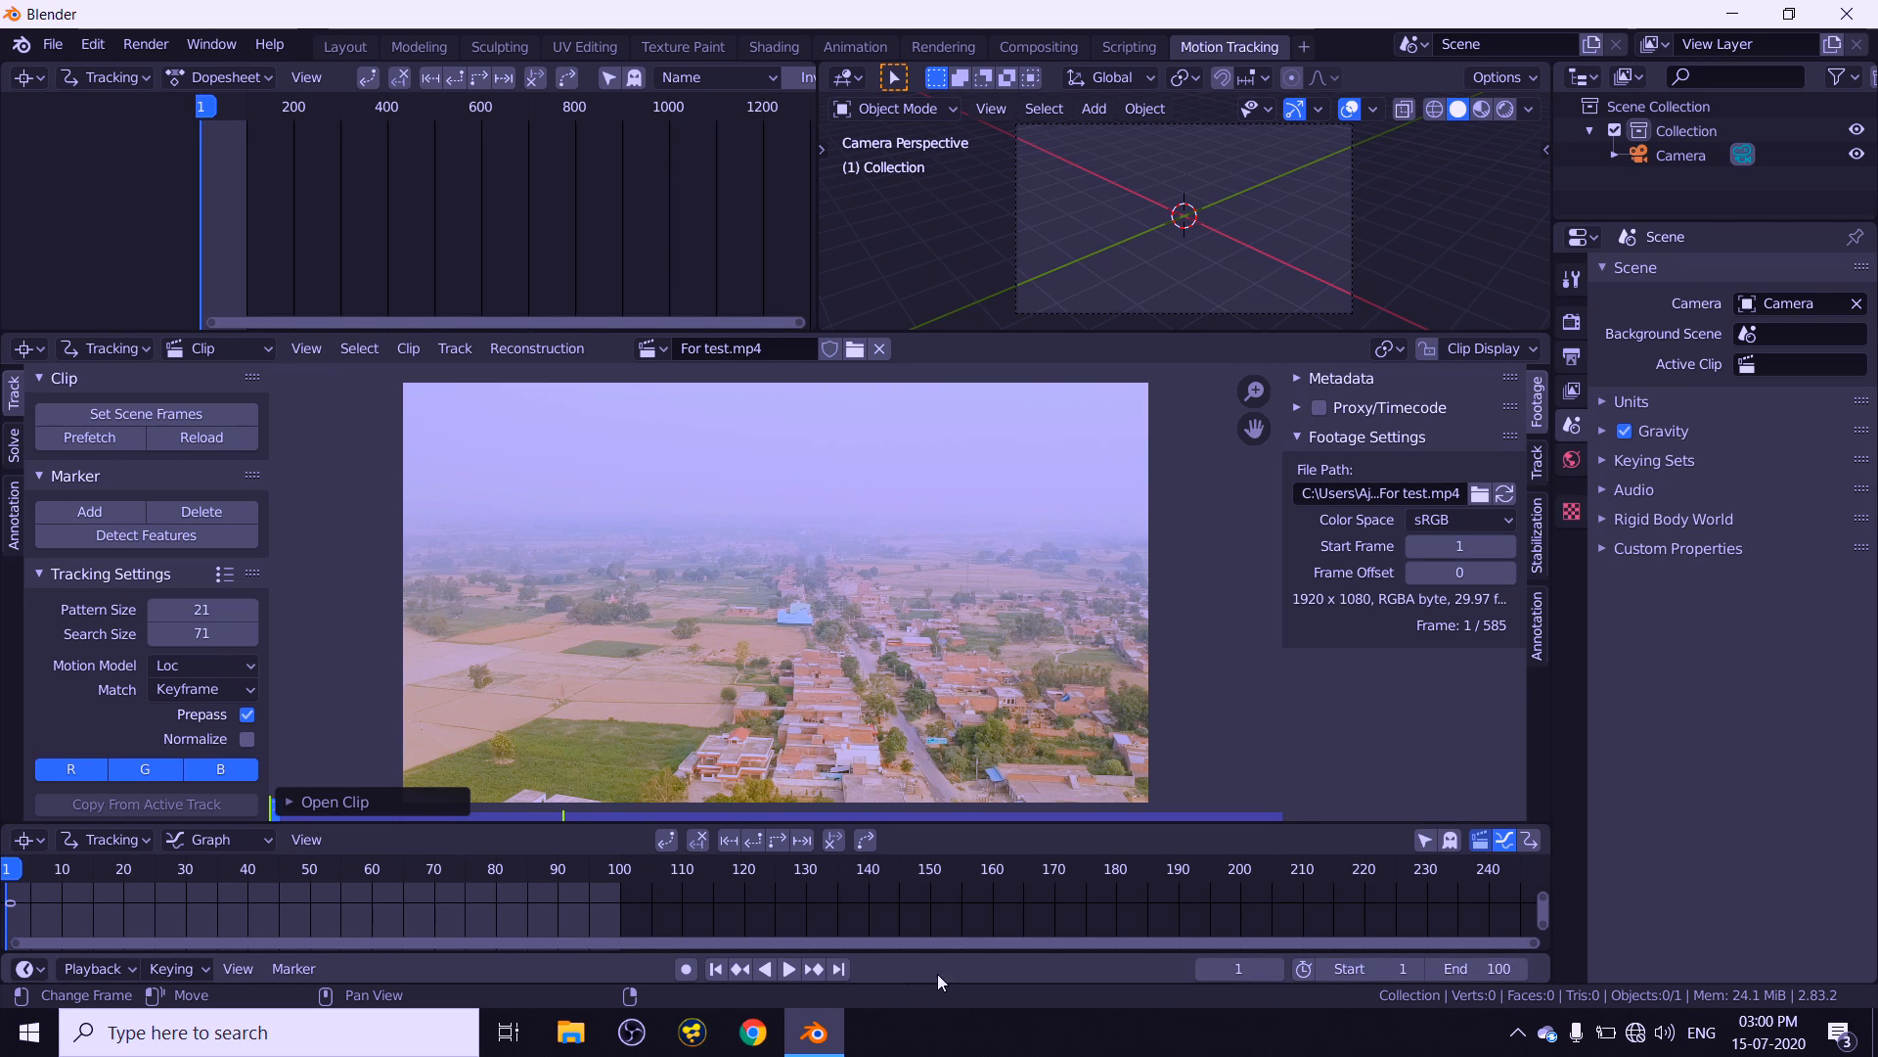
middle_drag(337, 917, 843, 916)
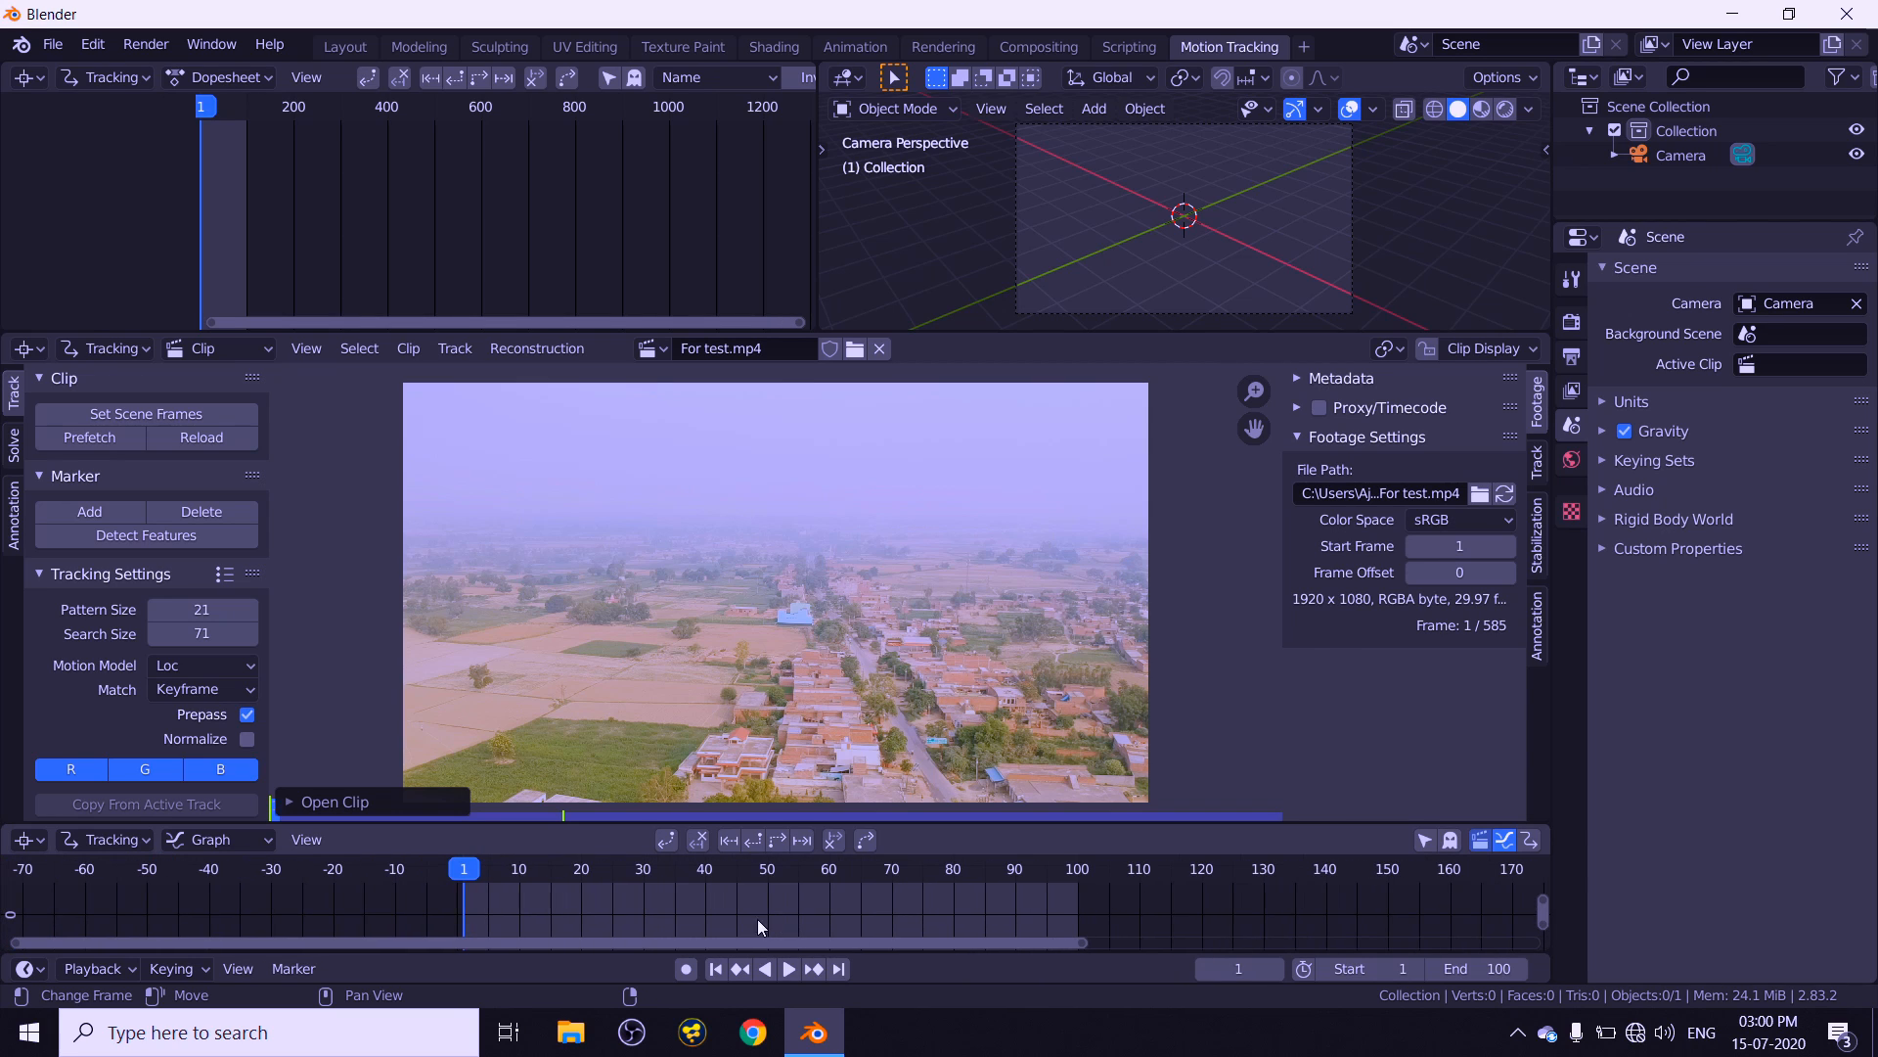
- Prefetch the For test.mp4 clip's frames and go to frame 50
click(98, 436)
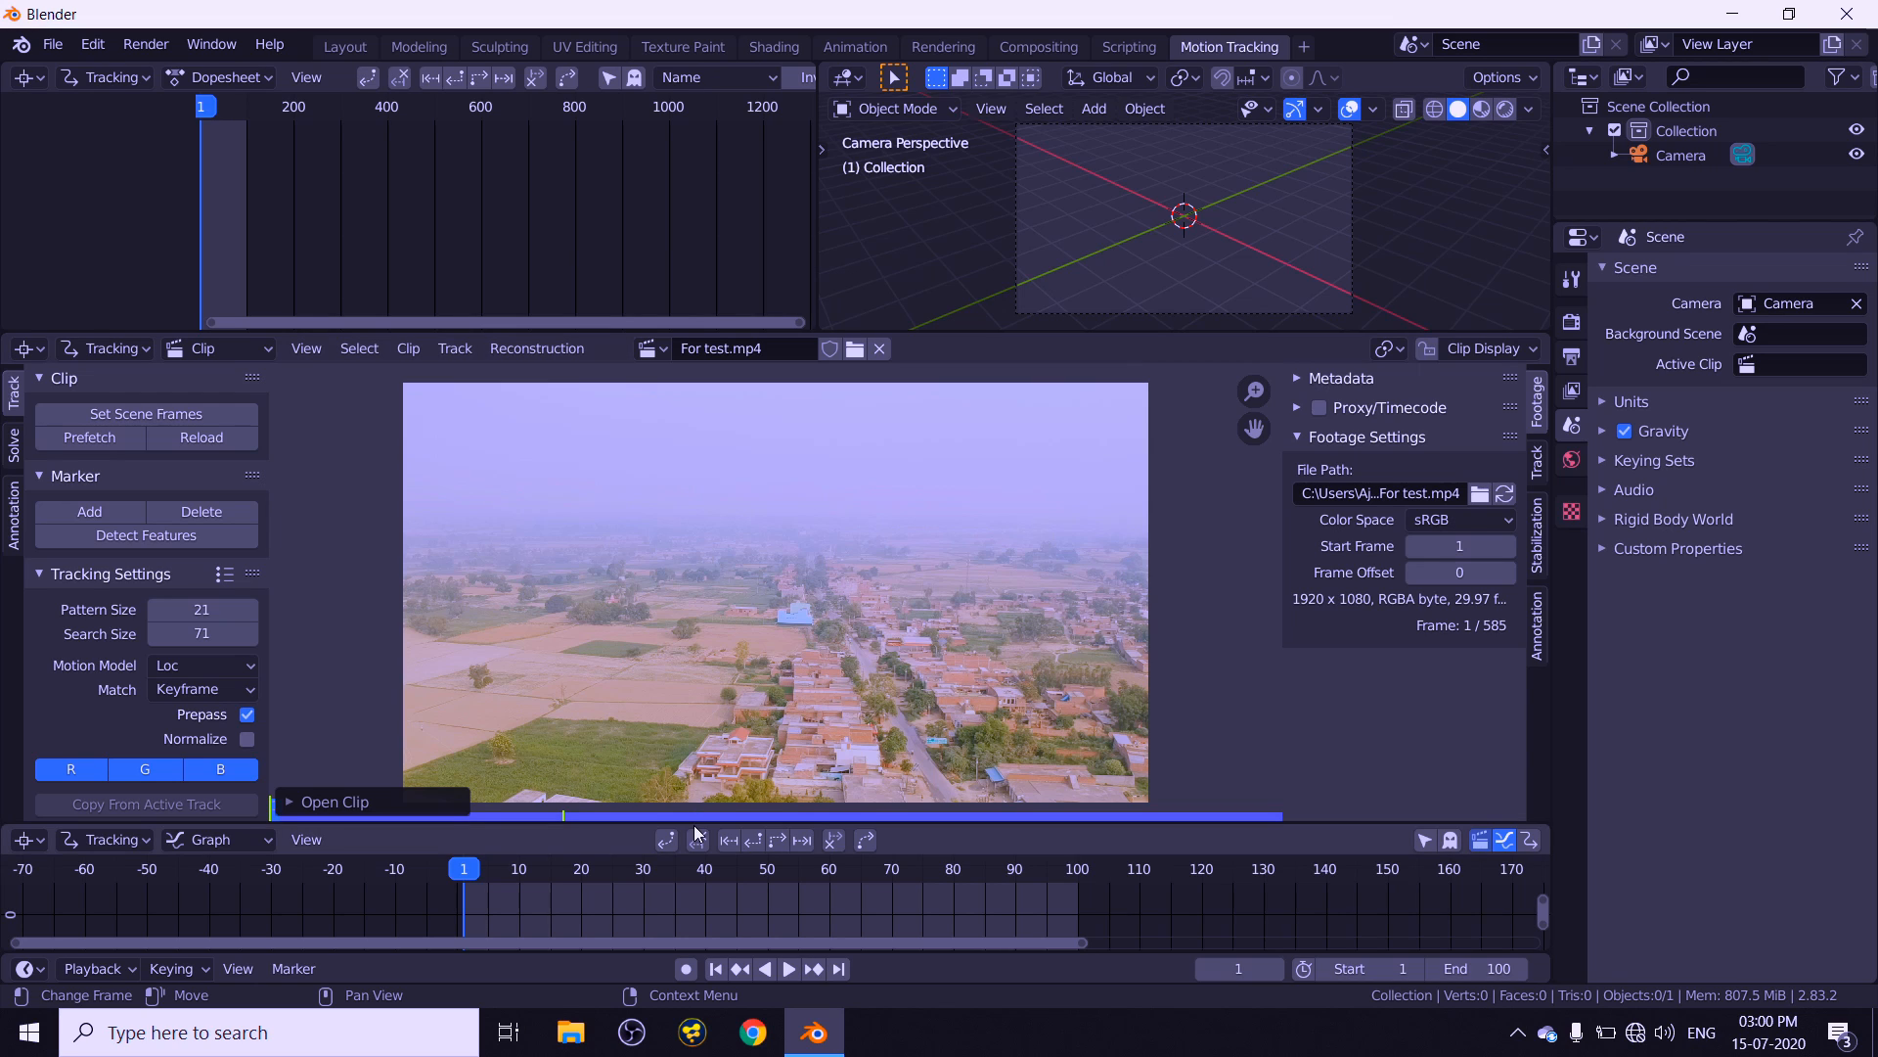
click(769, 871)
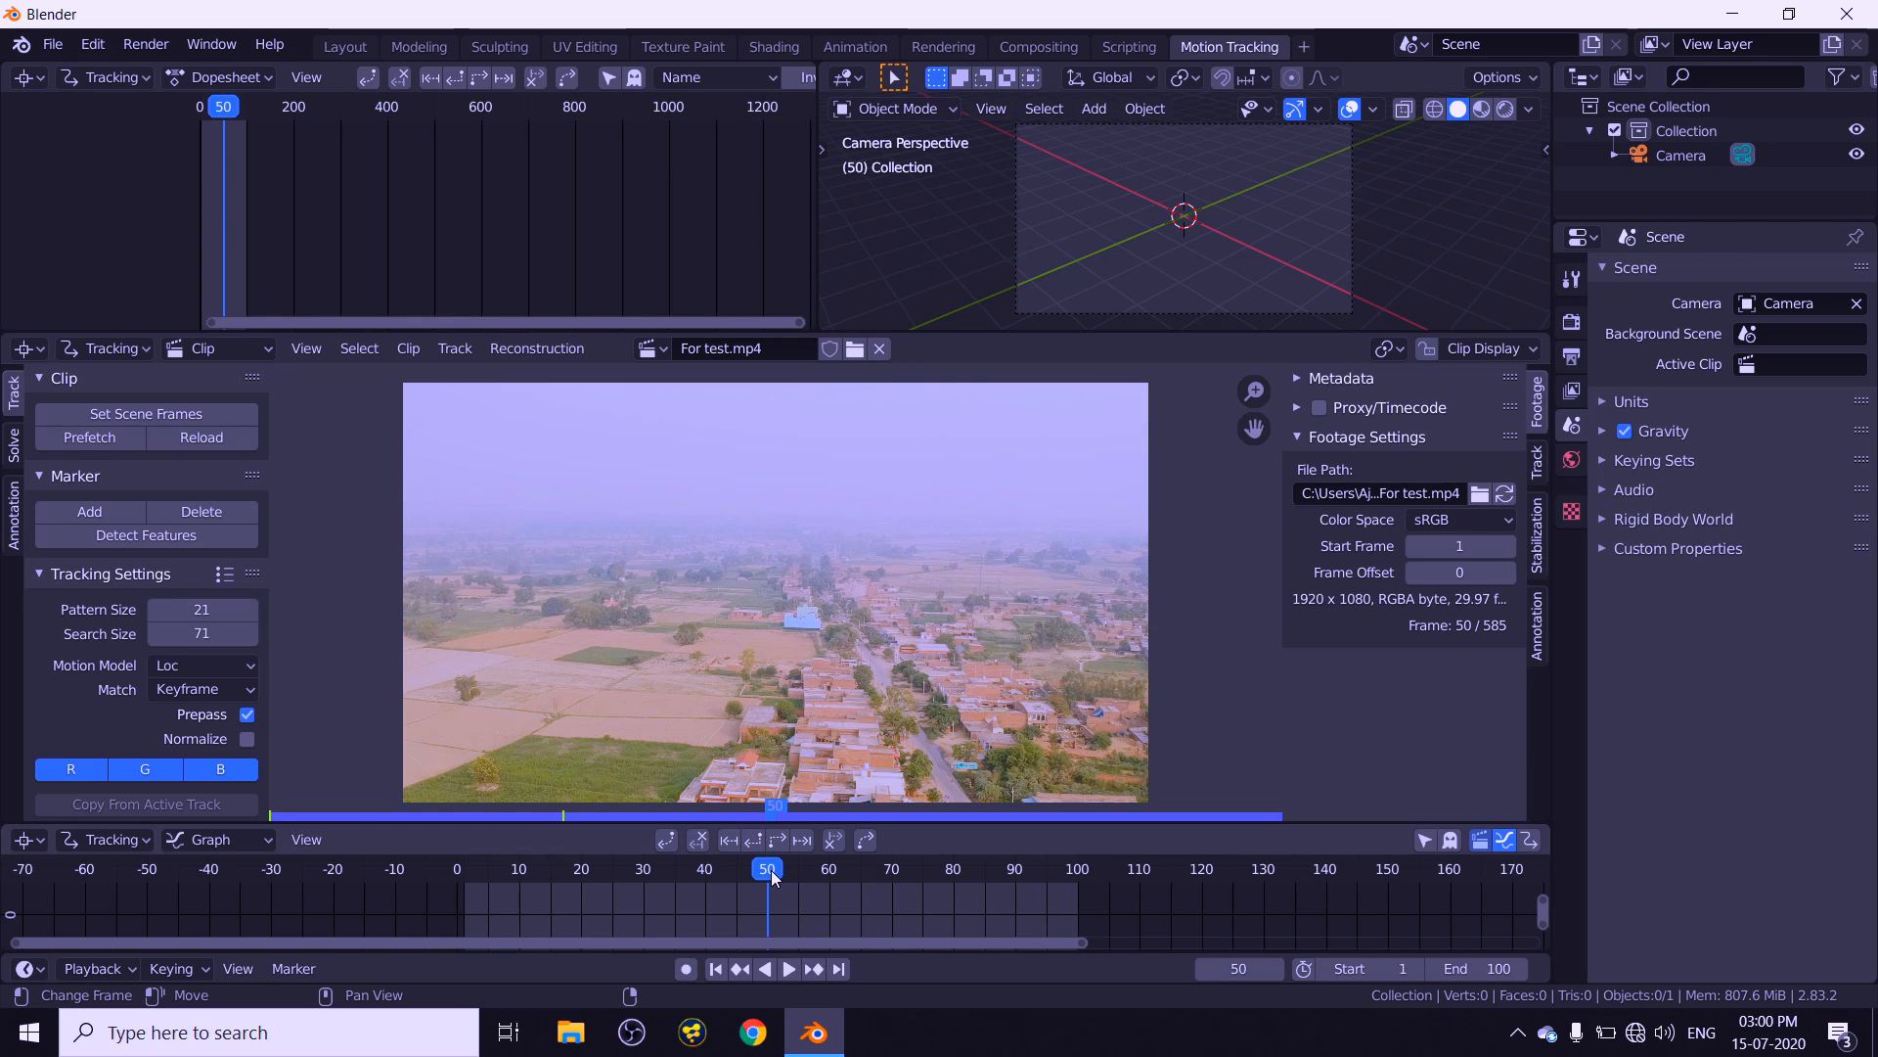
click(149, 542)
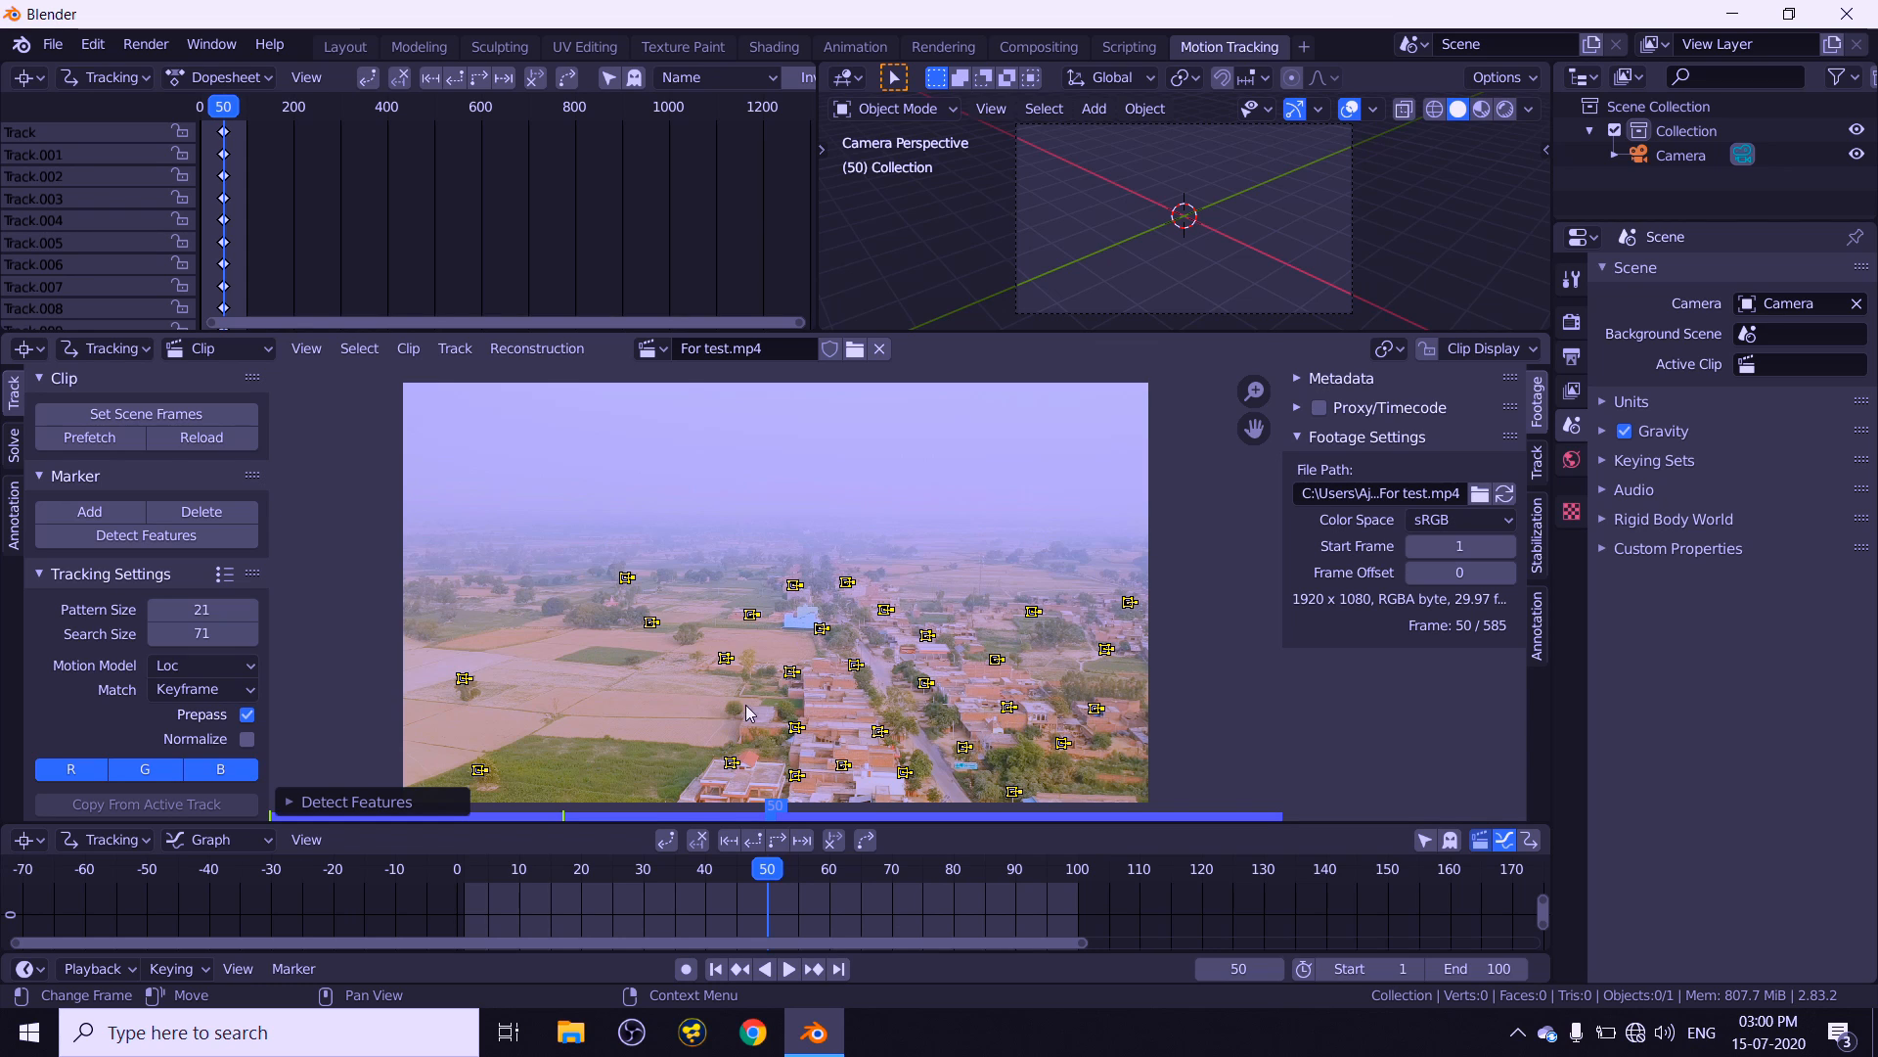
key(x)
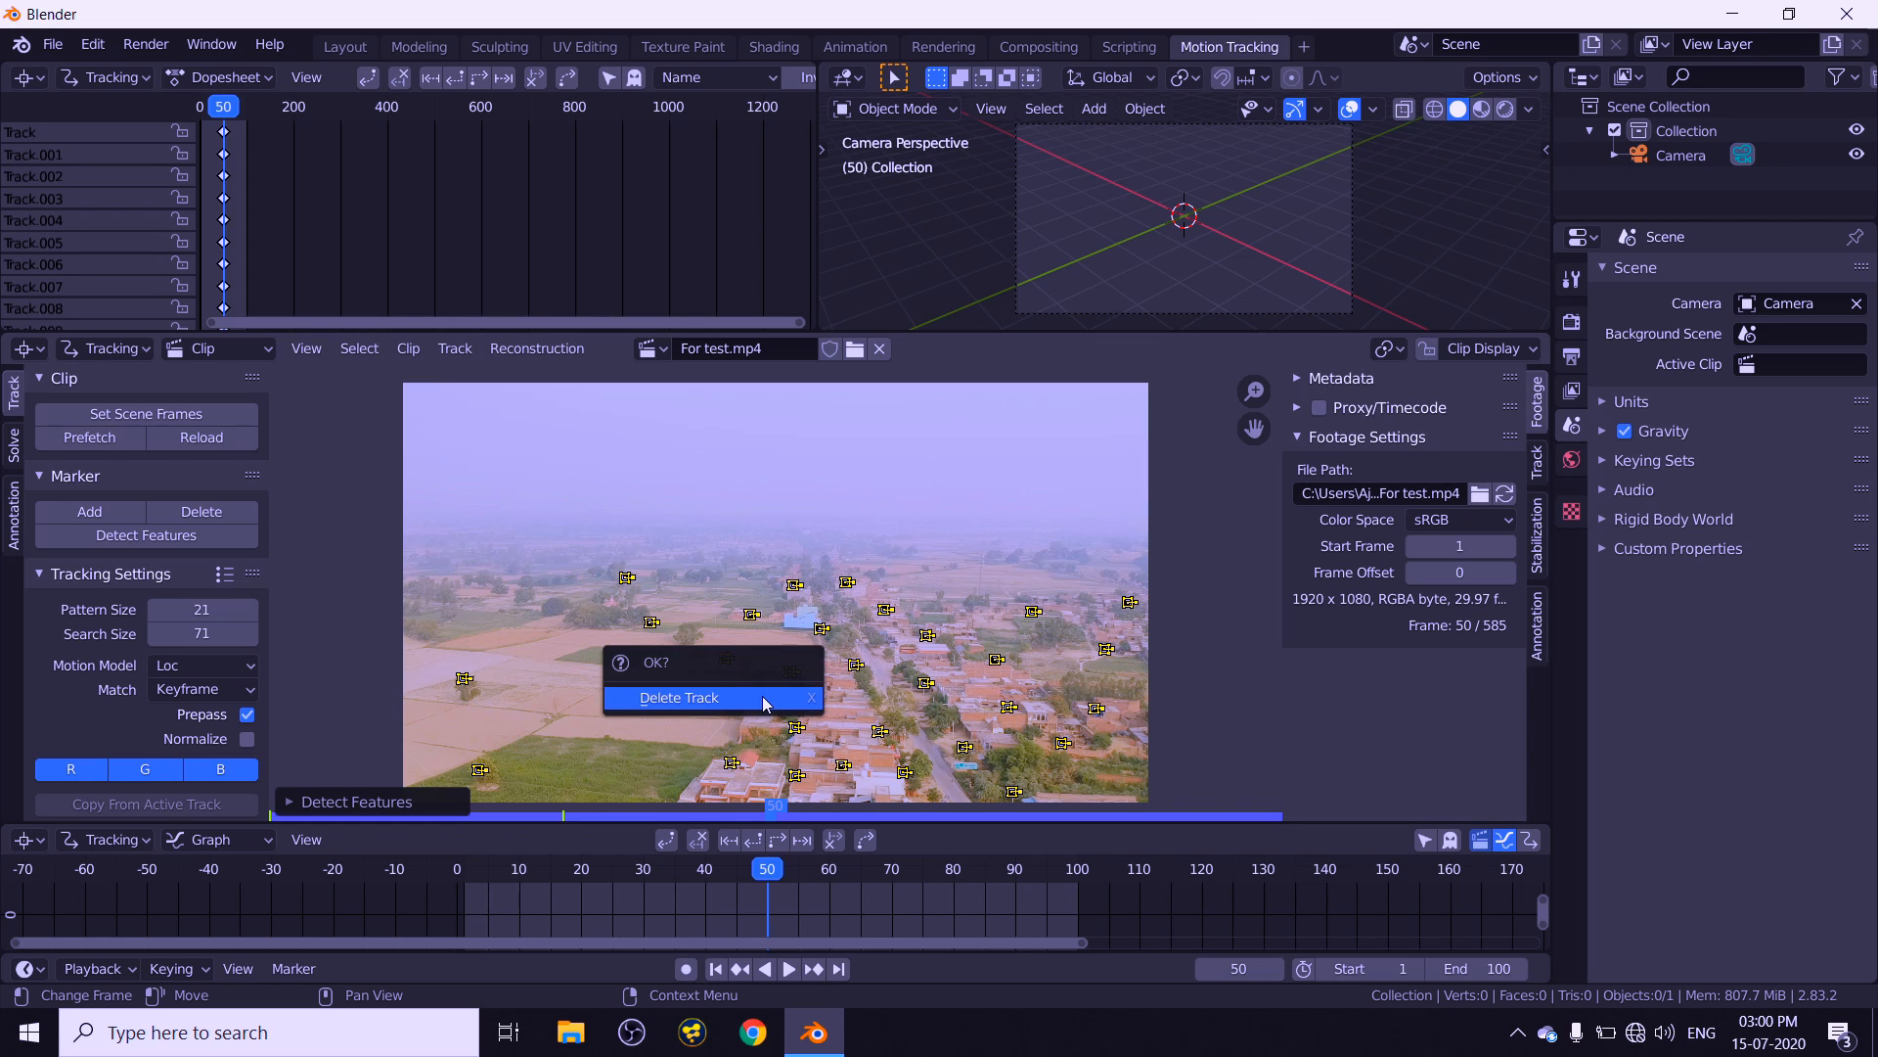
click(761, 695)
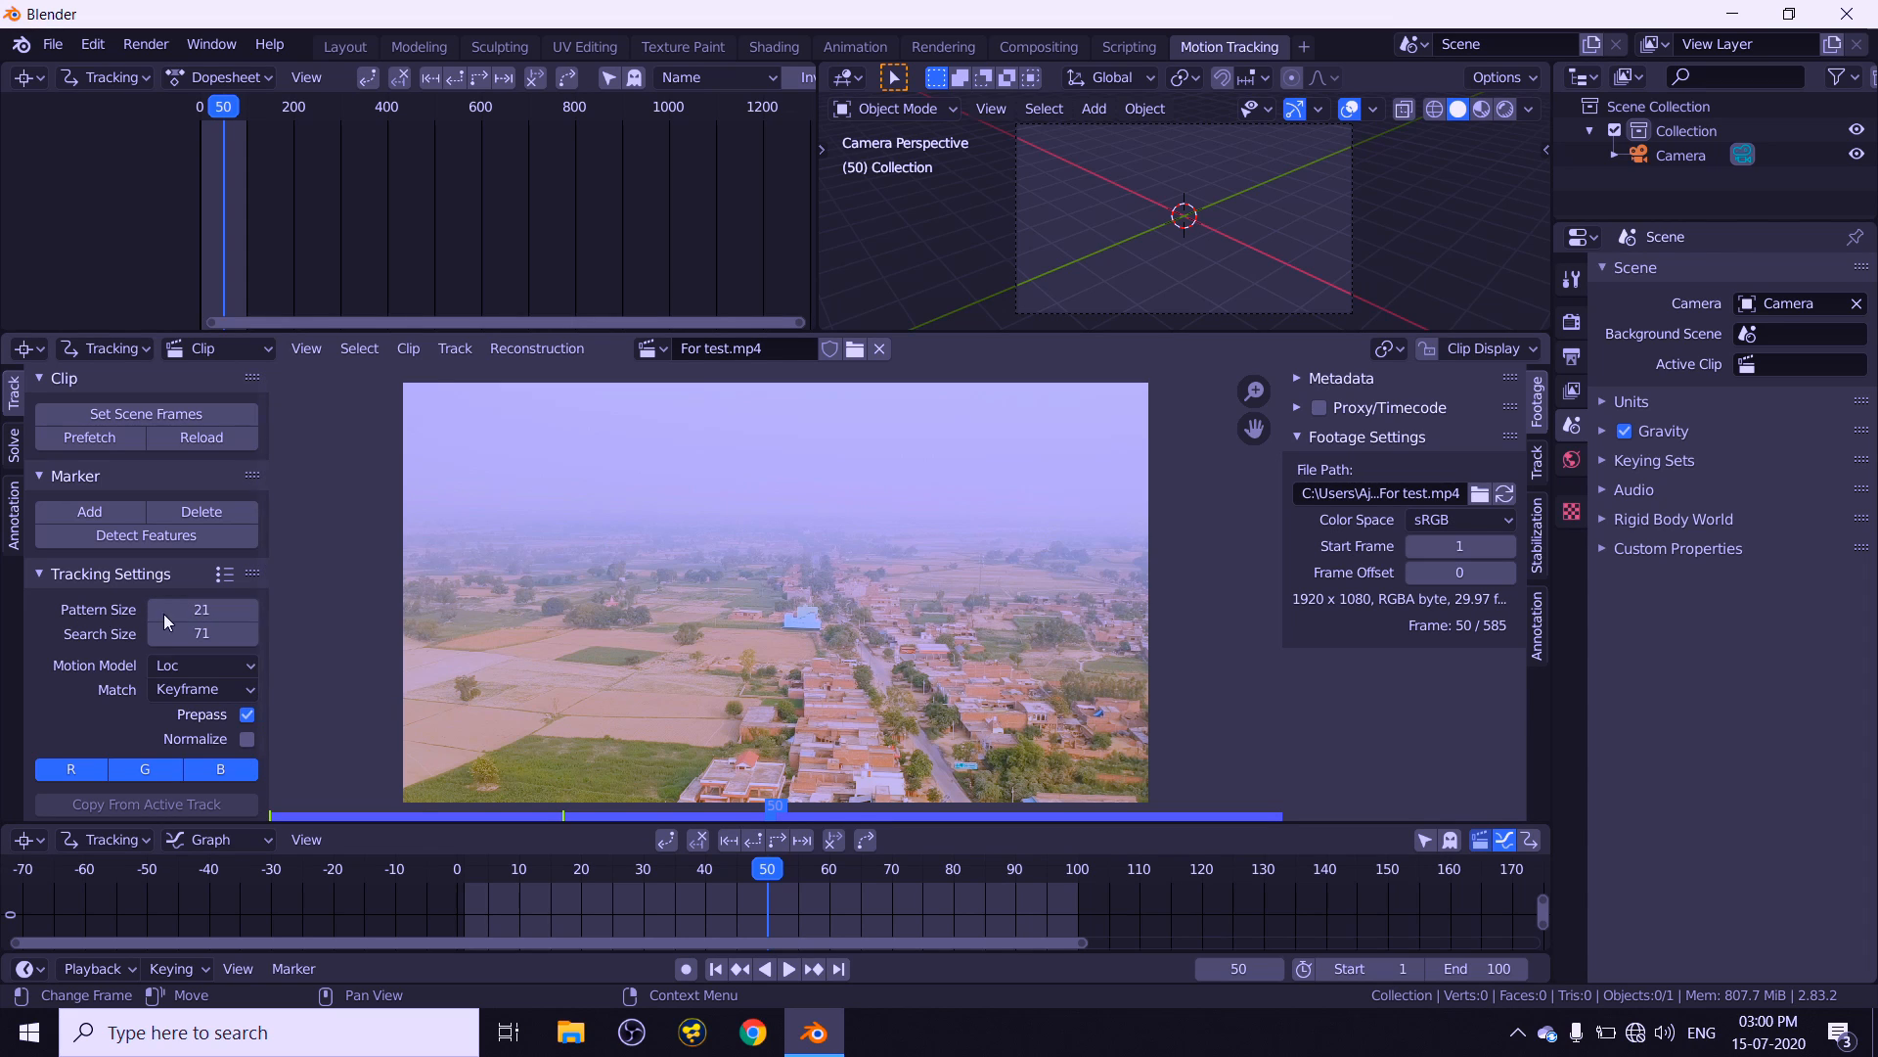
- Apply the Blurry Footage preset to the tracking settings and enable Normalize
click(223, 577)
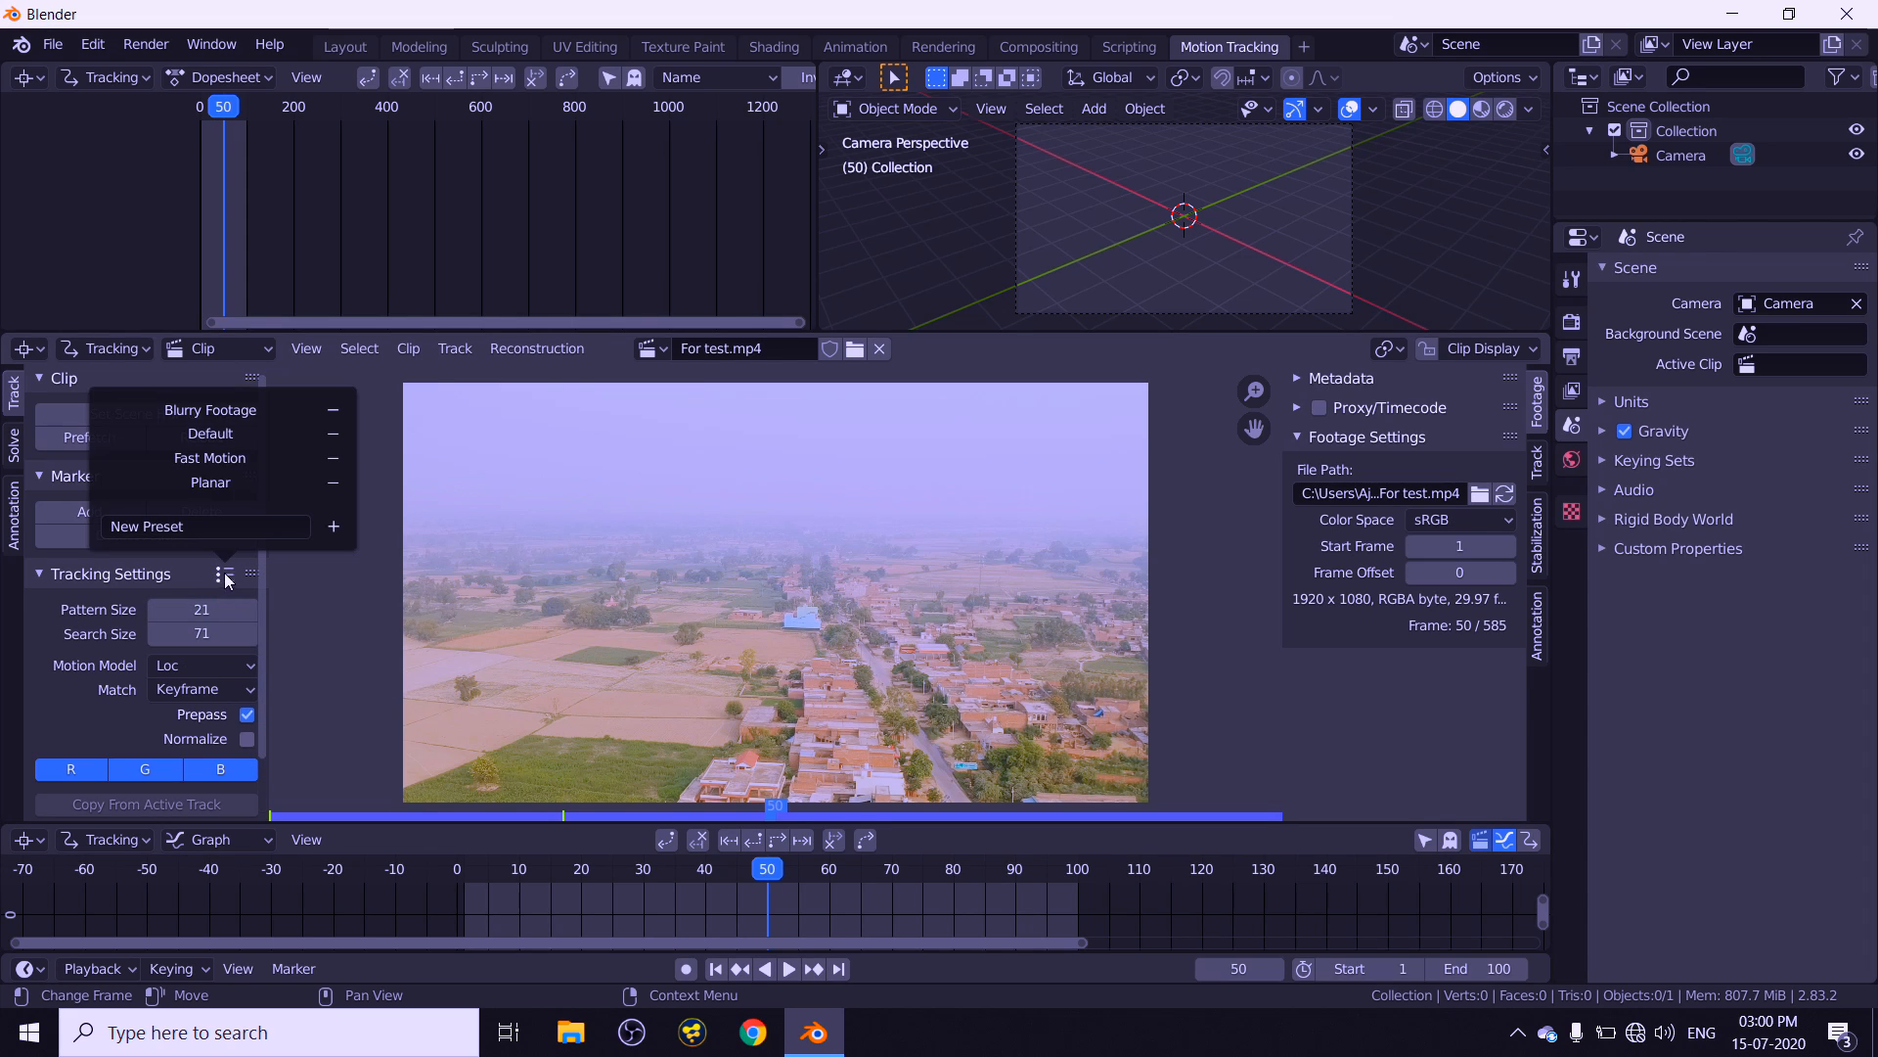
click(244, 415)
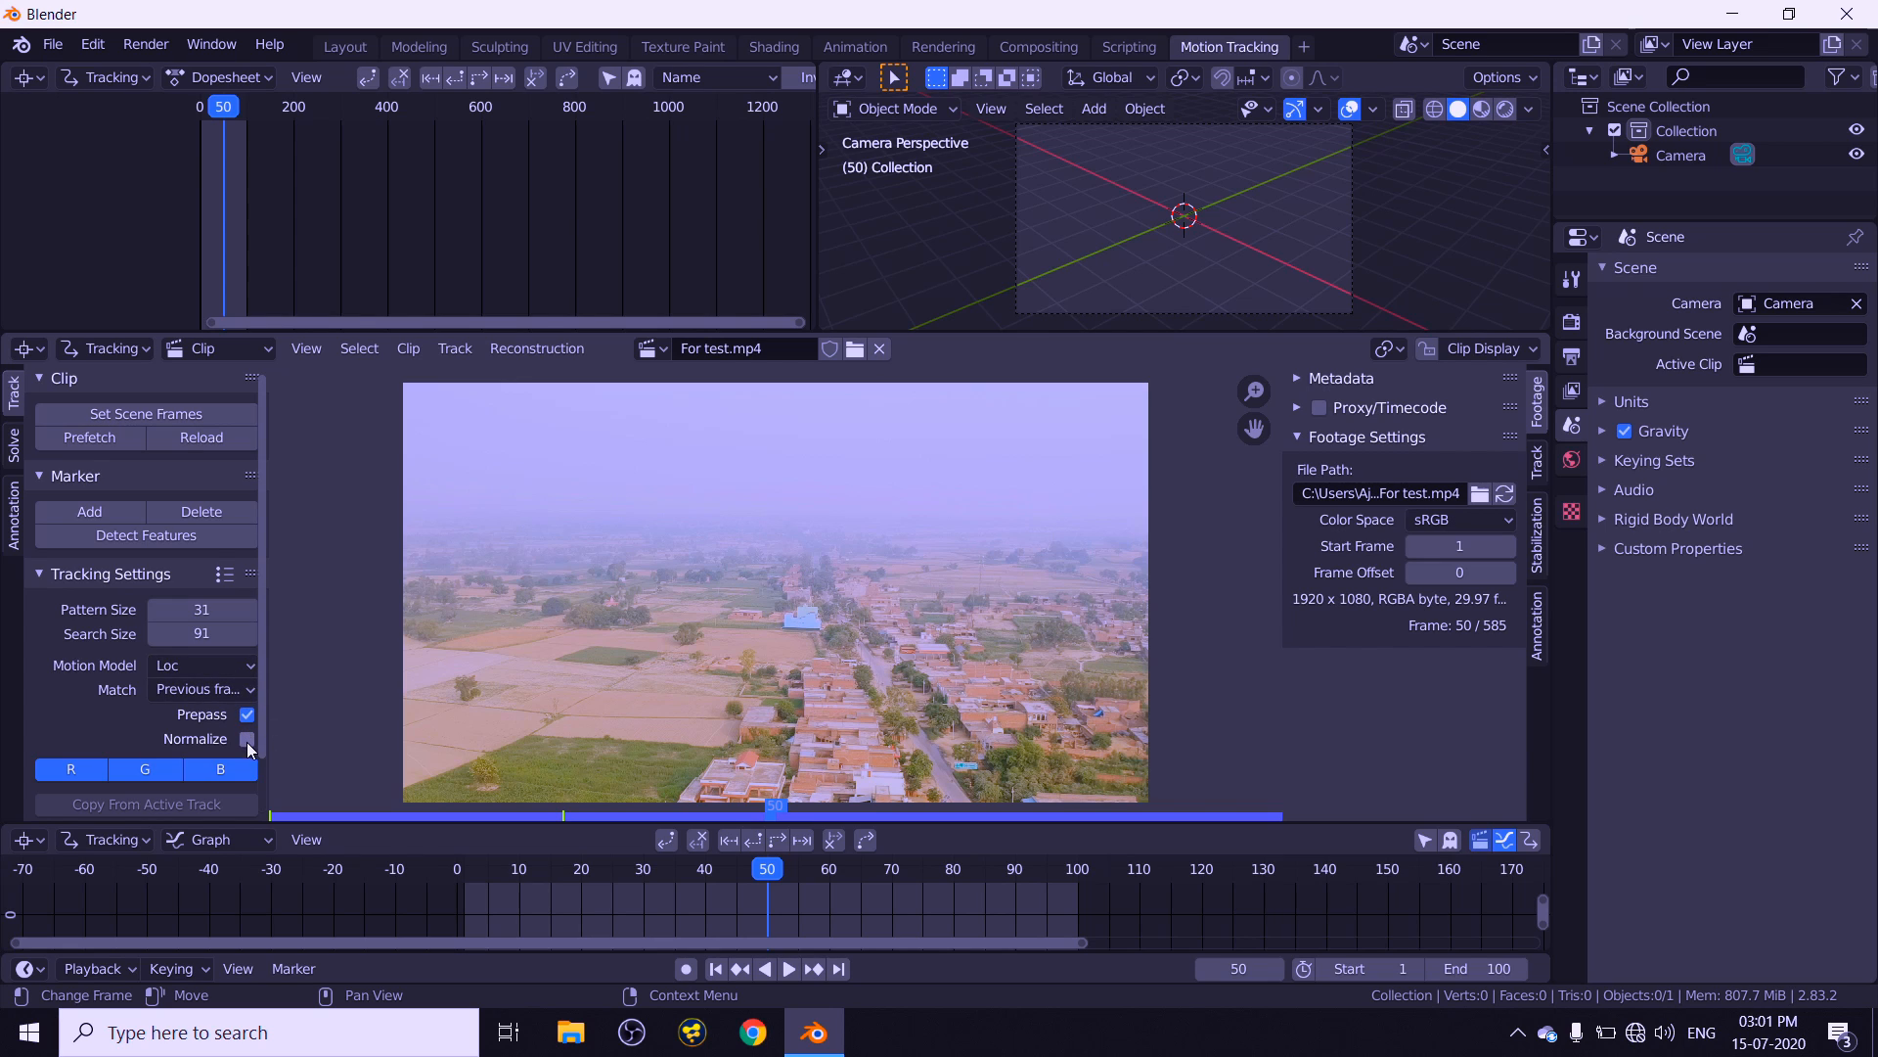
- Detect features at frame 50 and track the resulting markers backwards to frame 1
click(156, 538)
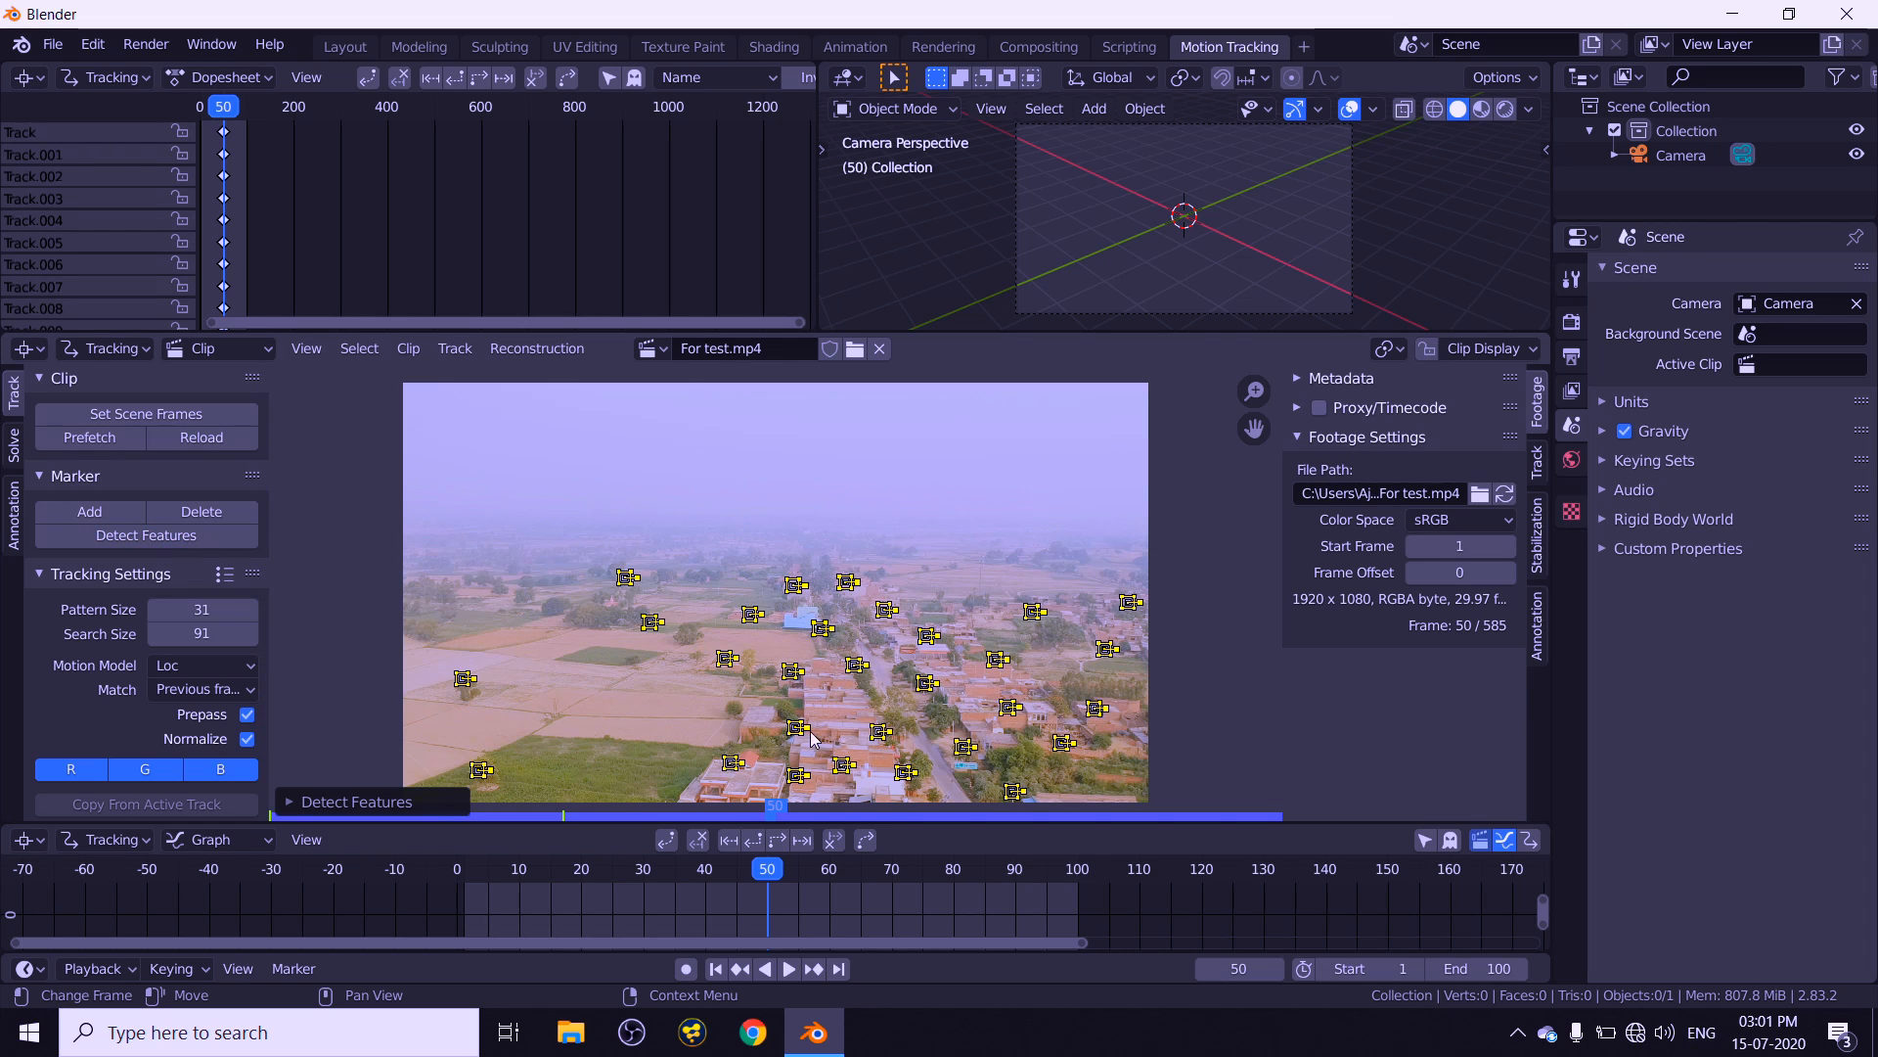
click(750, 841)
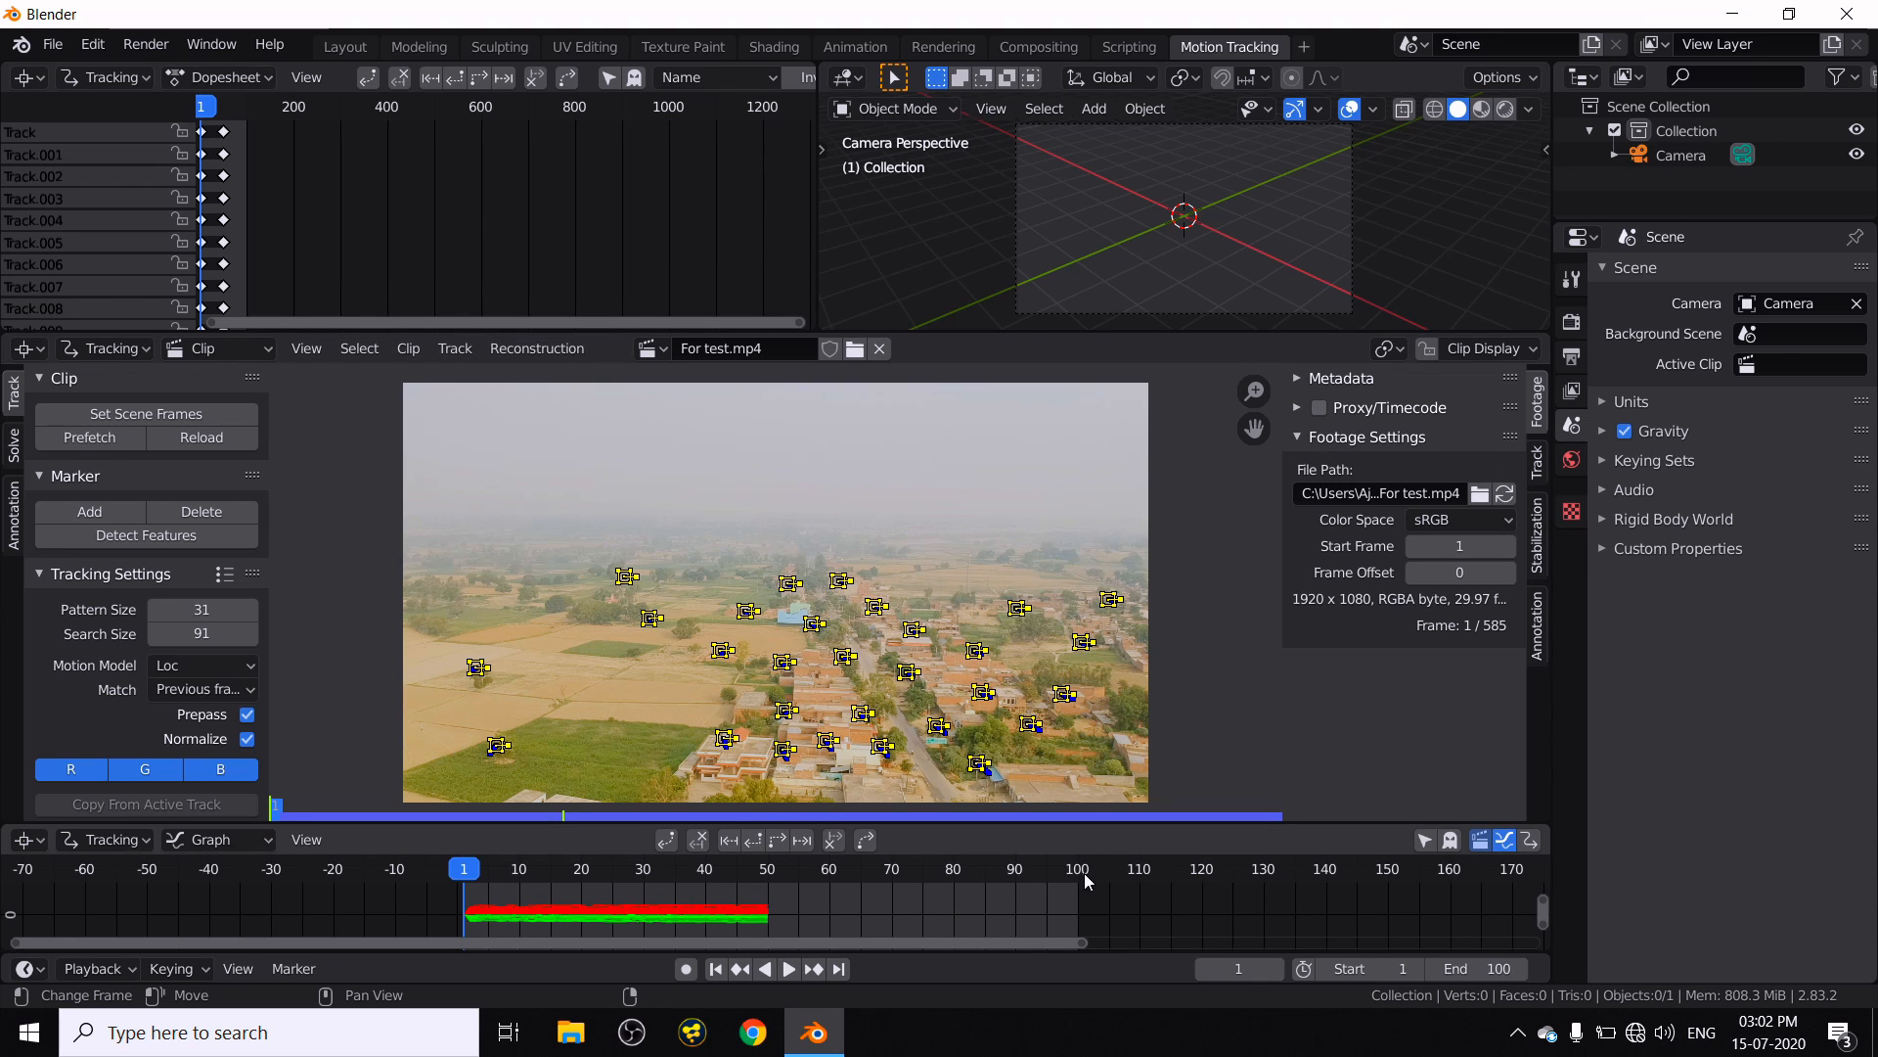
- Detect features at the last frame, 100, and track the new markers backwards through the clip
click(839, 968)
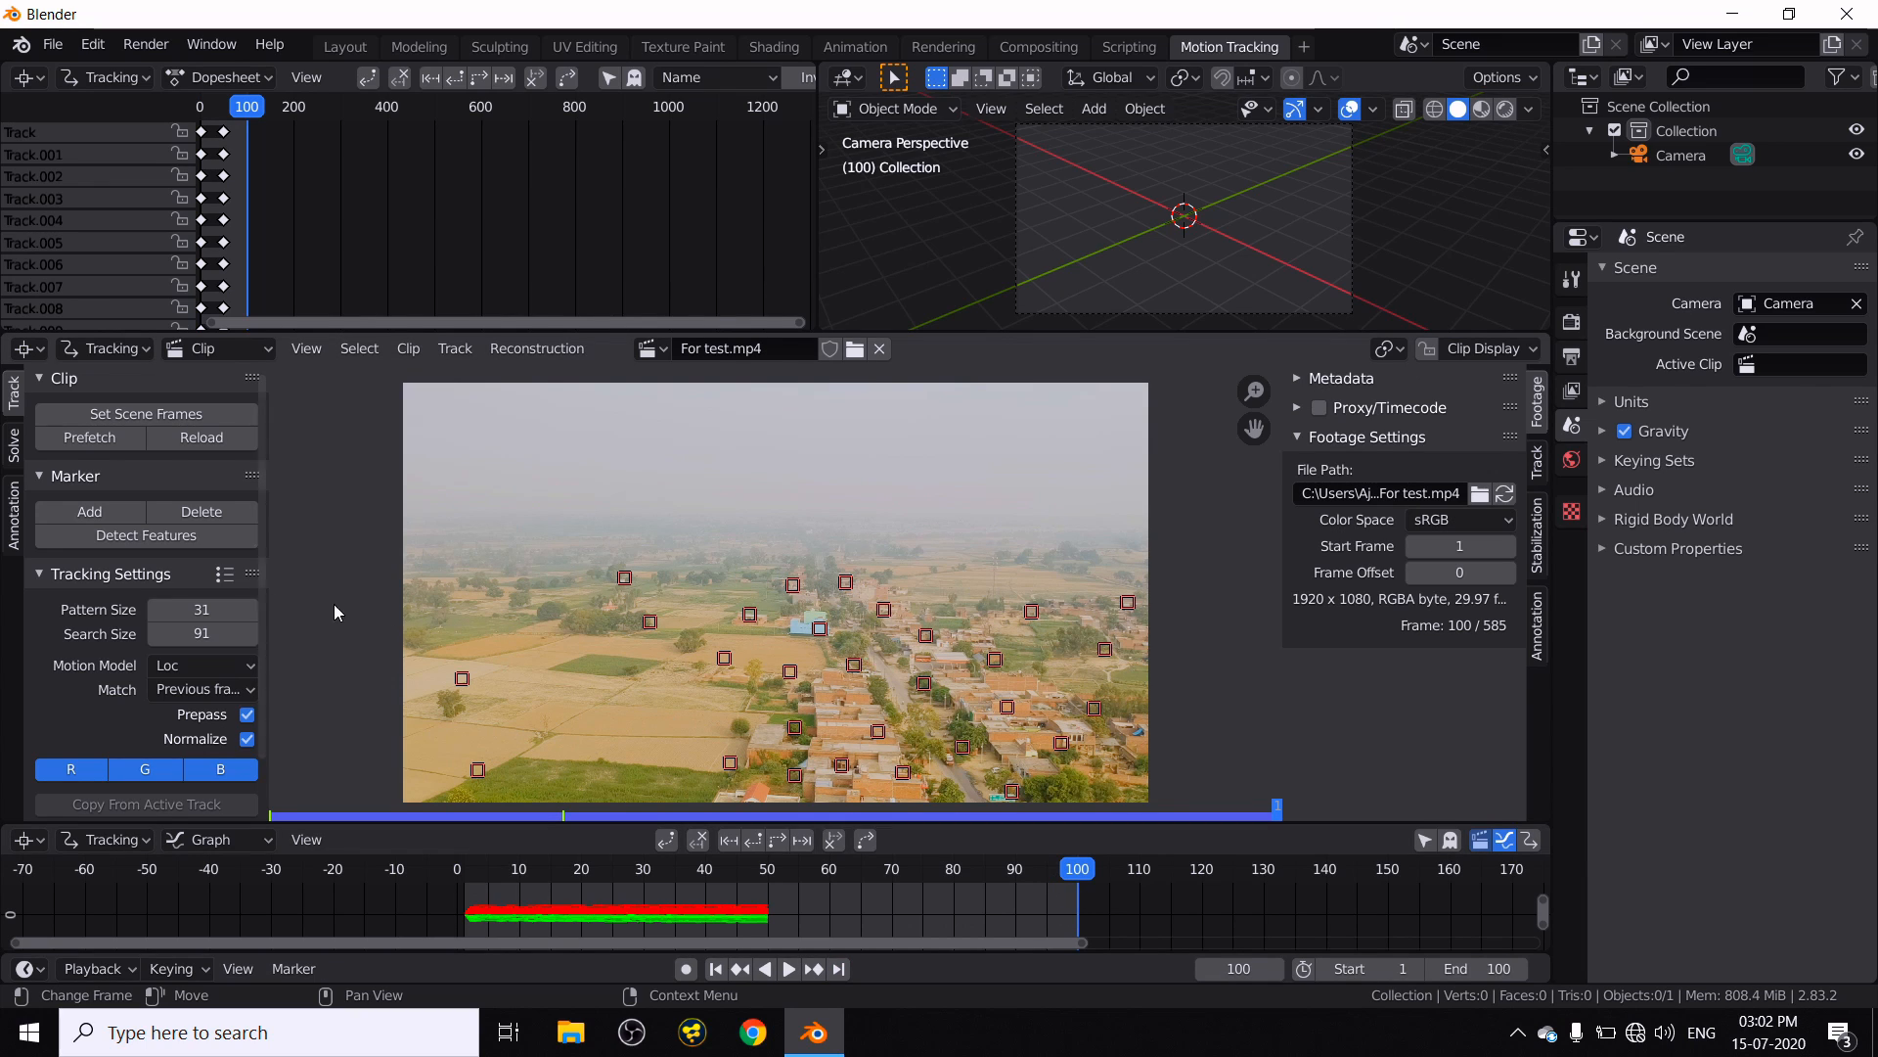
click(144, 536)
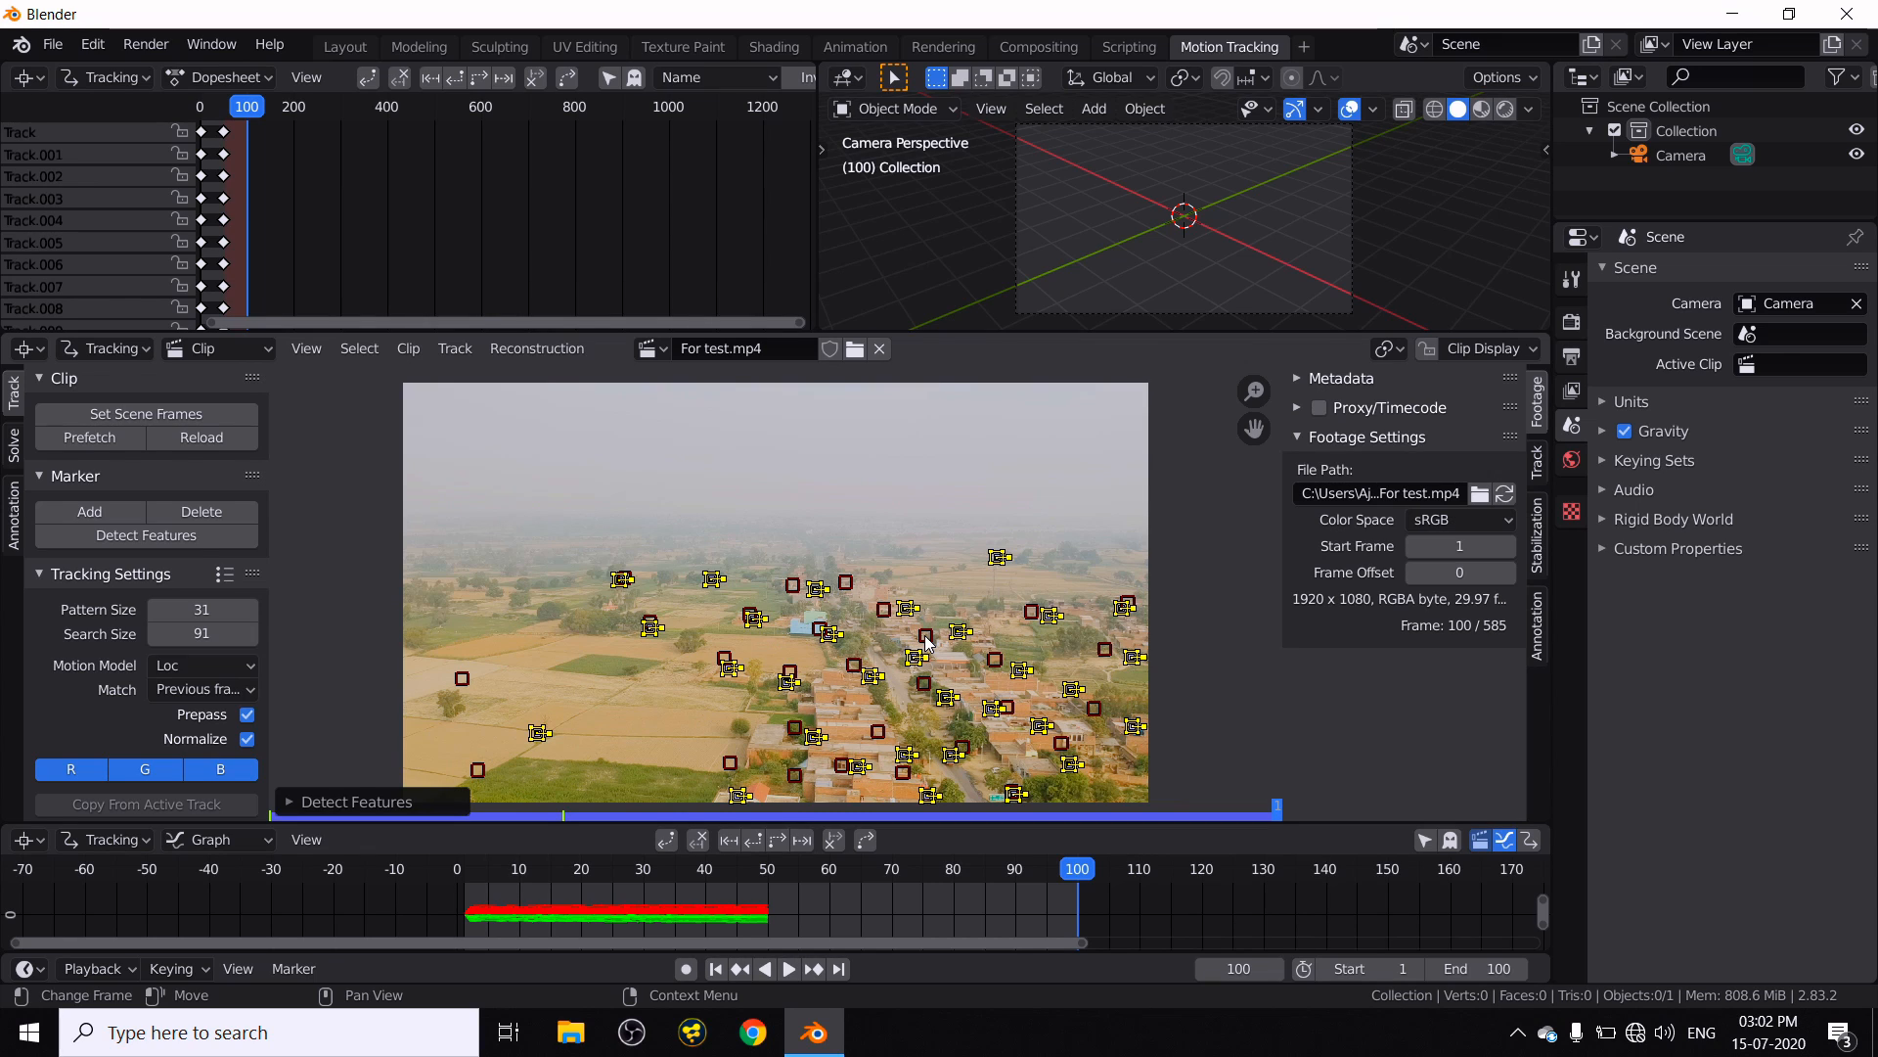
click(757, 844)
click(757, 843)
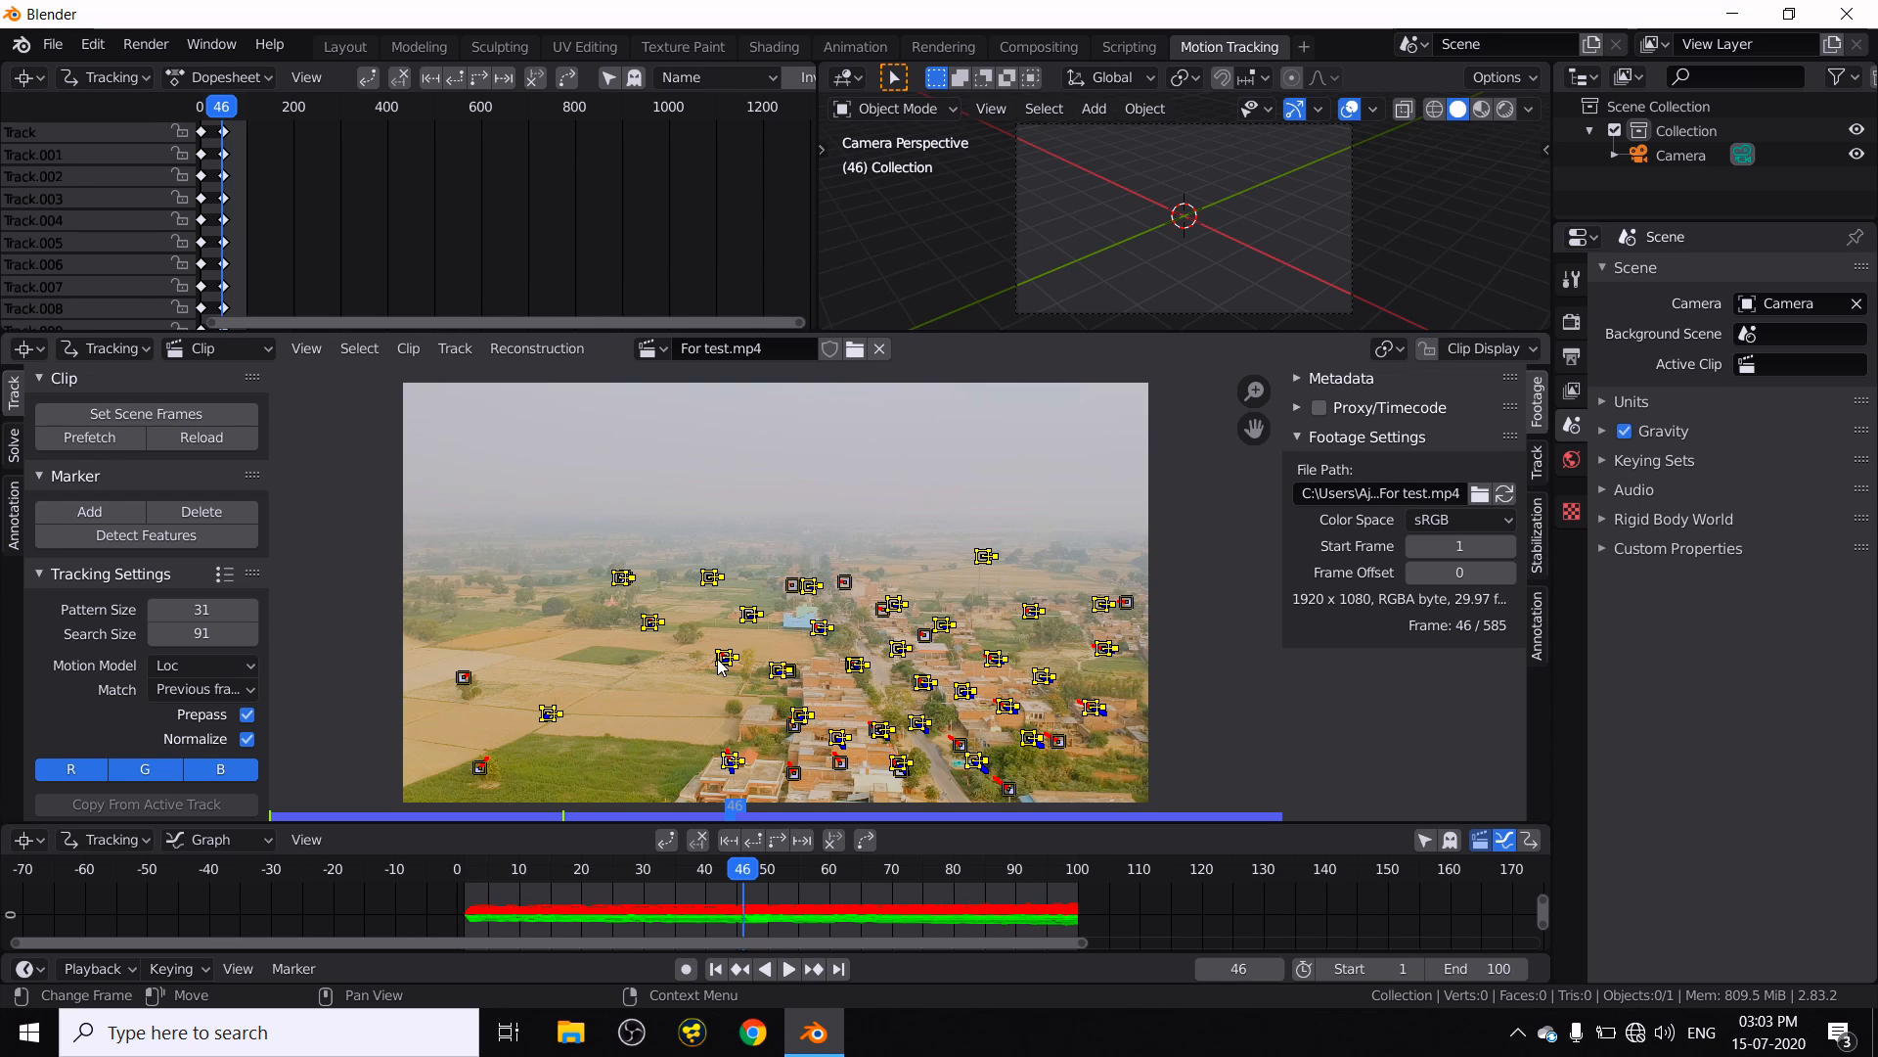
- Select all tracking markers, solve the camera motion, and expand the clip's Camera settings
key(a)
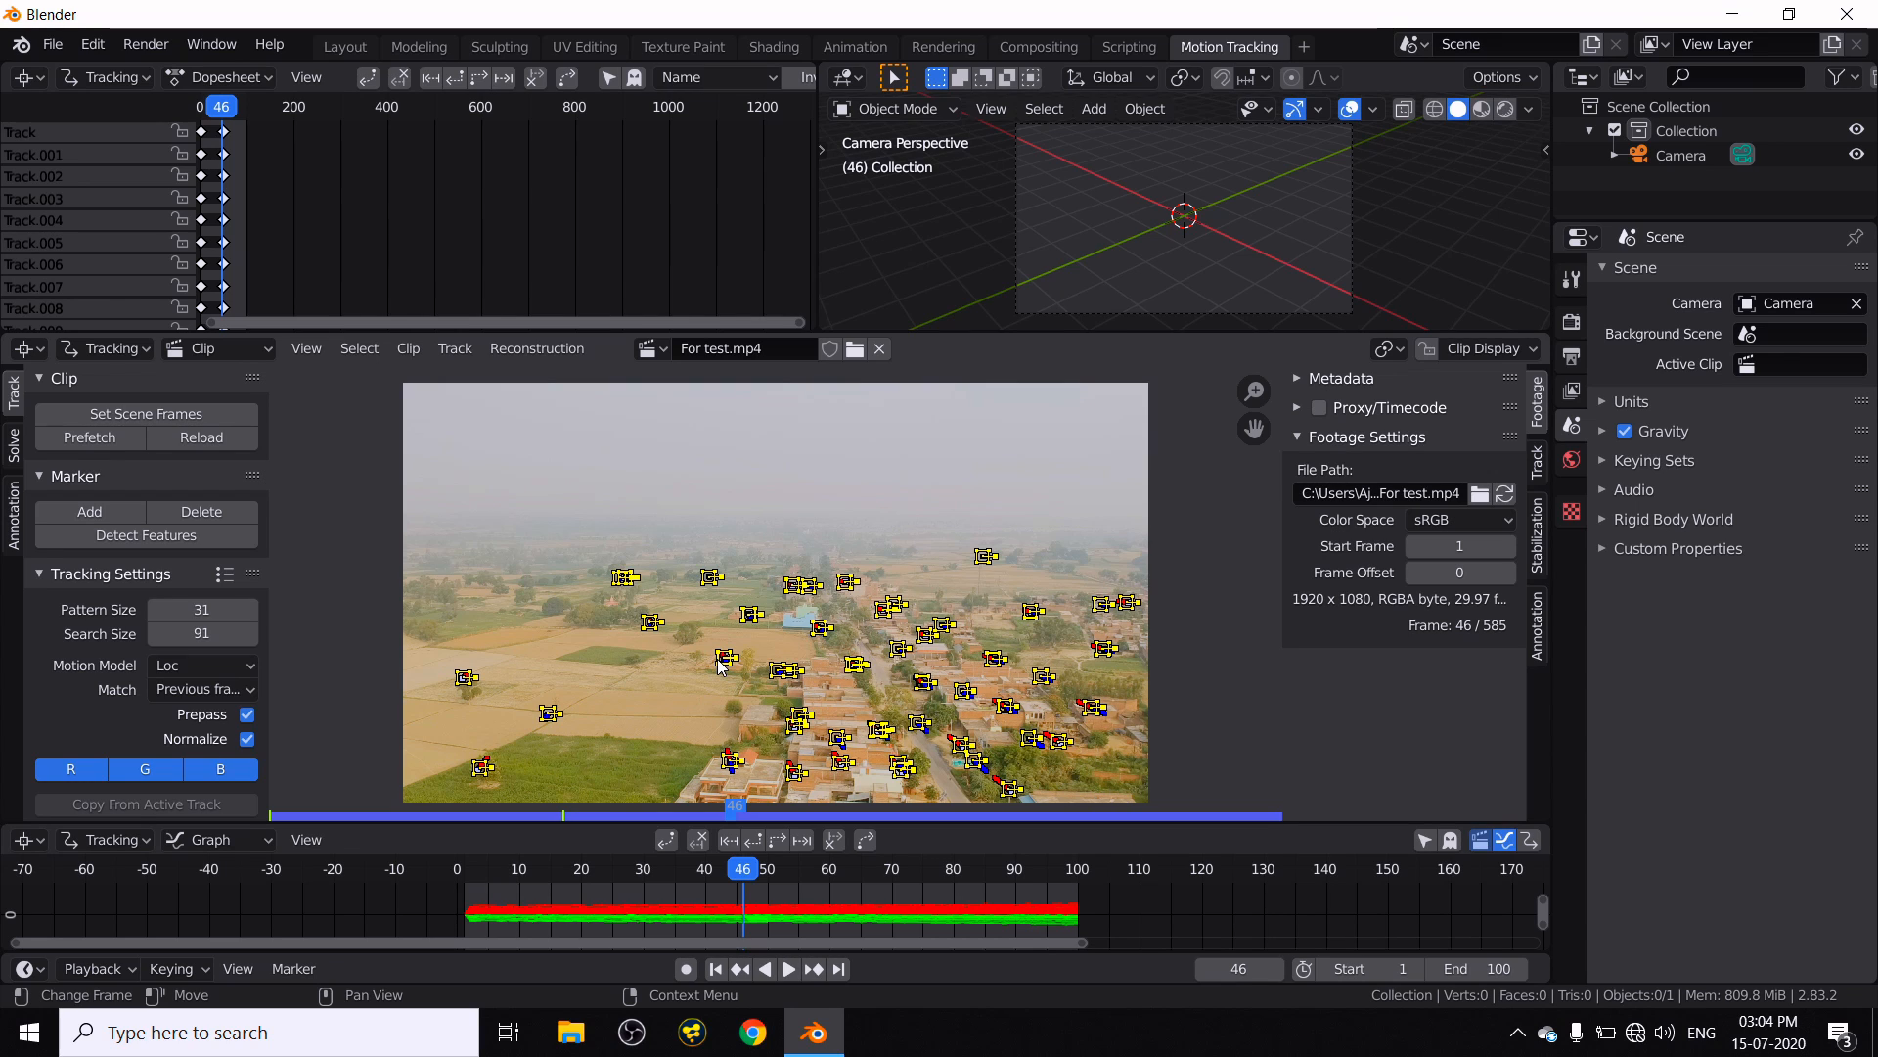
click(12, 450)
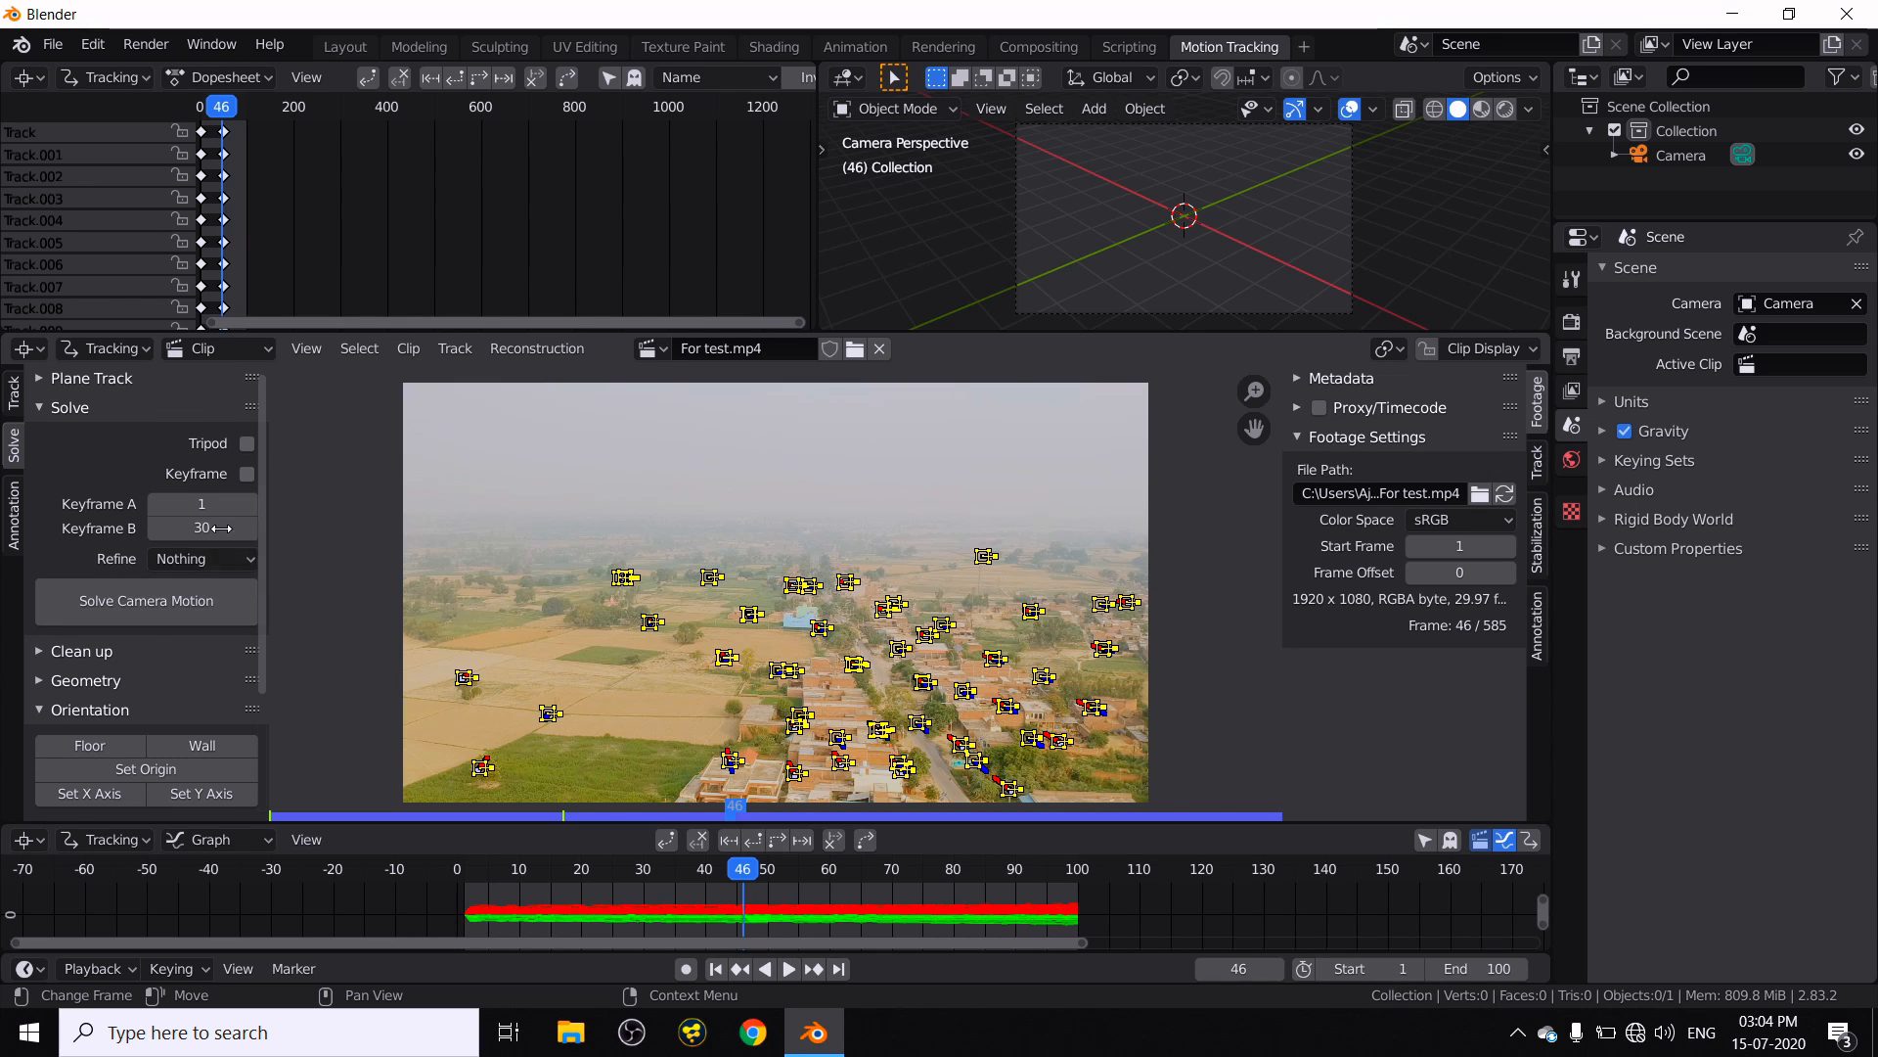
click(139, 608)
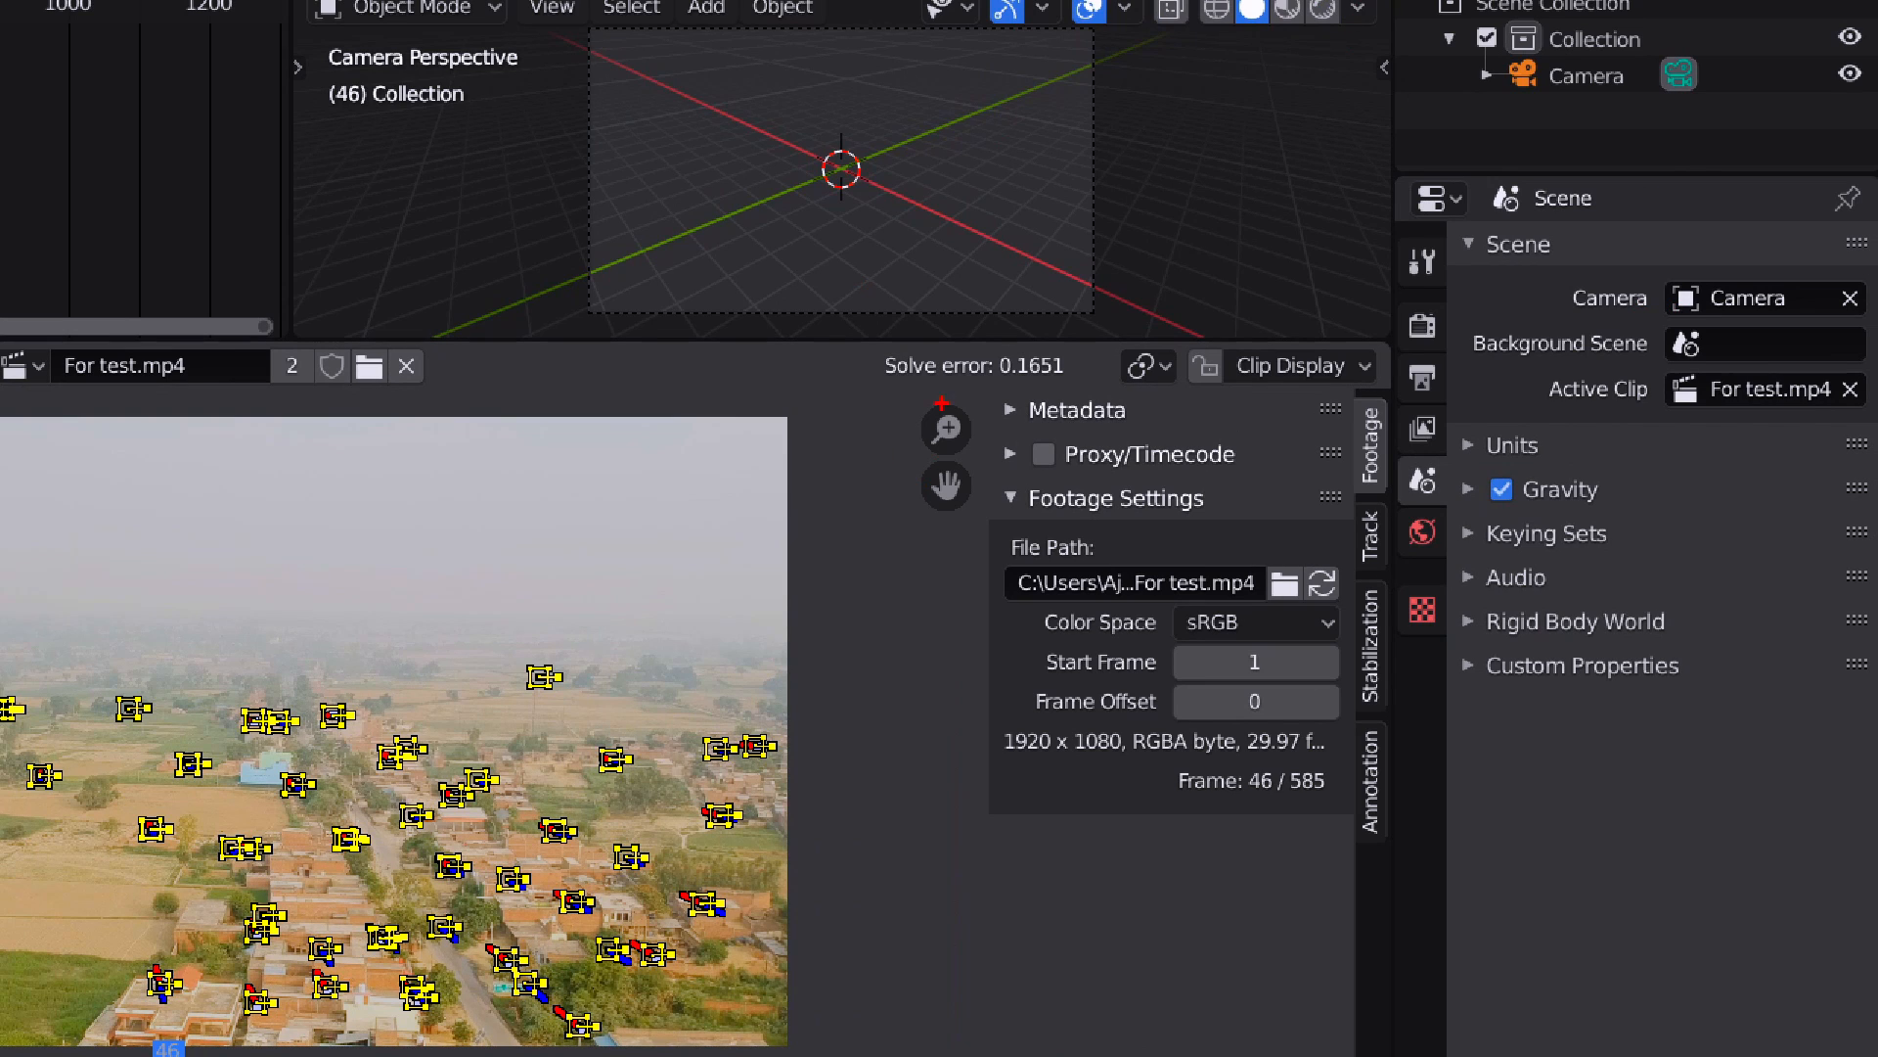
mouse_move(870, 338)
mouse_down()
mouse_move(841, 345)
mouse_move(1076, 403)
mouse_move(1018, 333)
mouse_move(859, 350)
mouse_up()
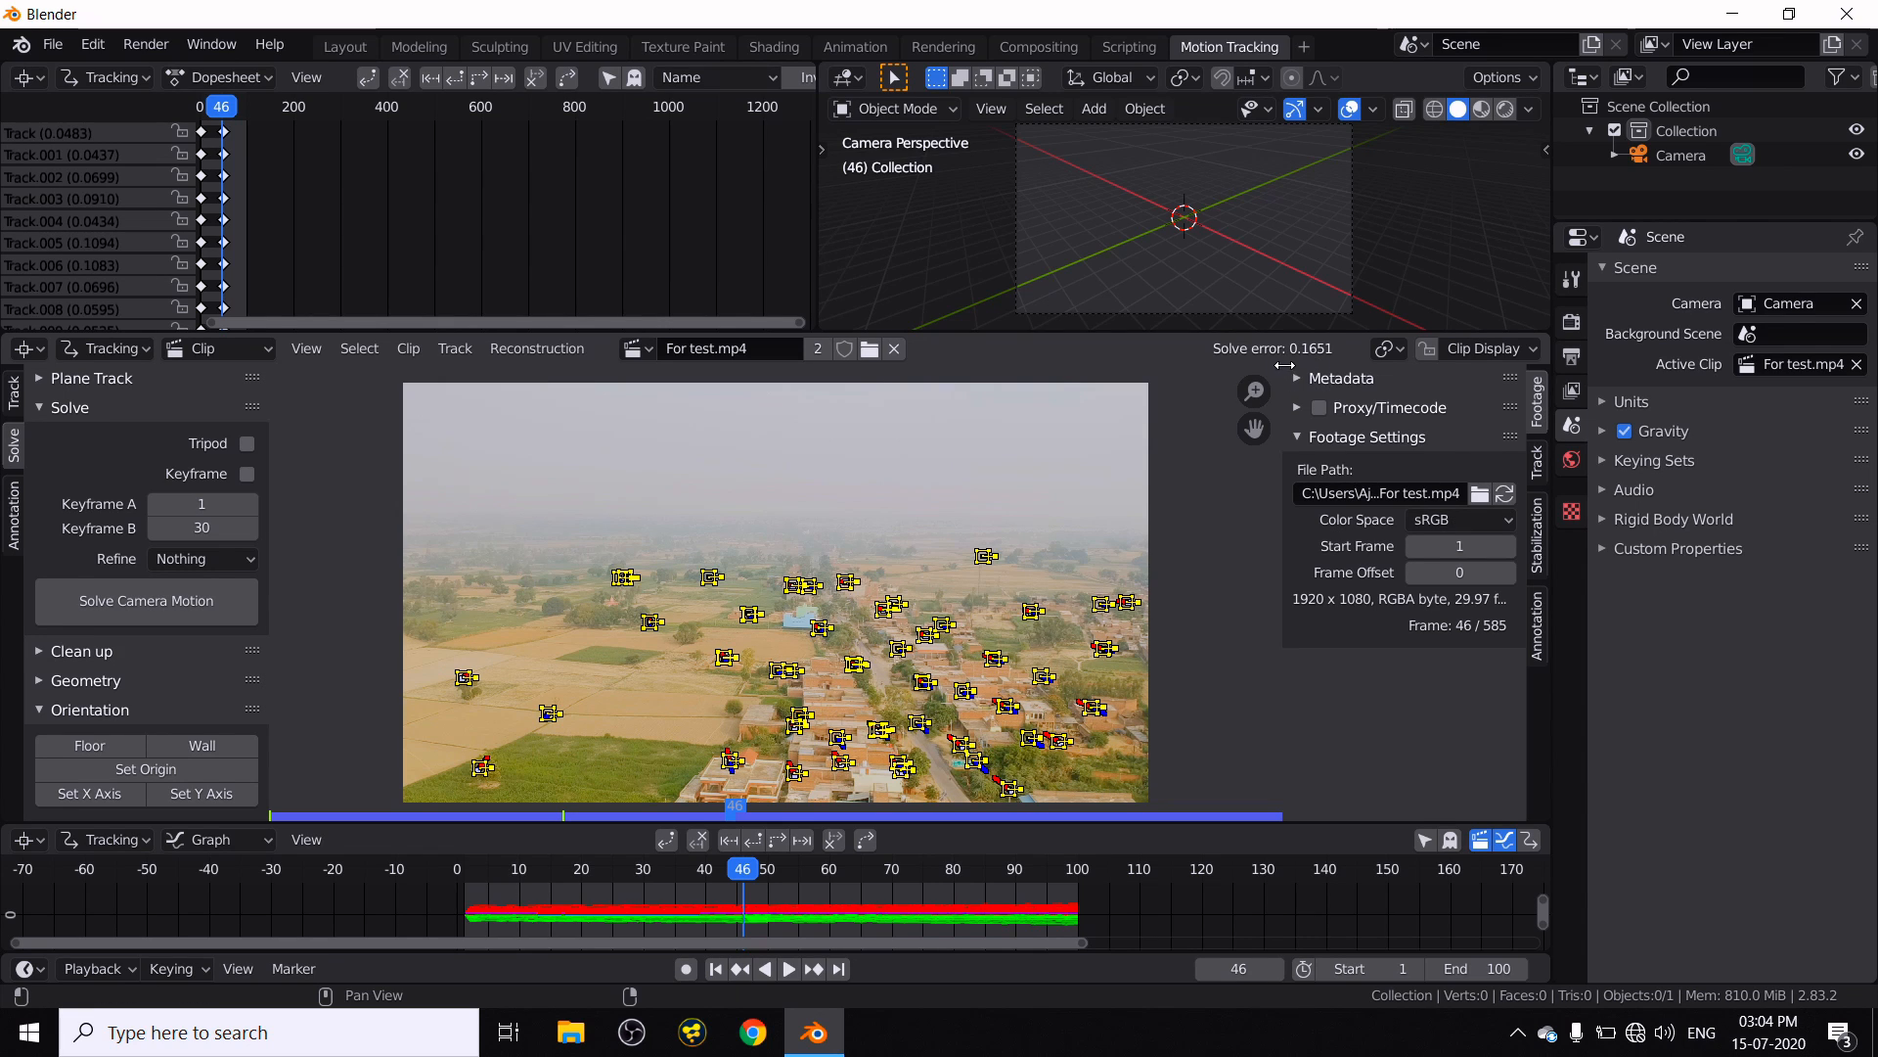
click(1538, 478)
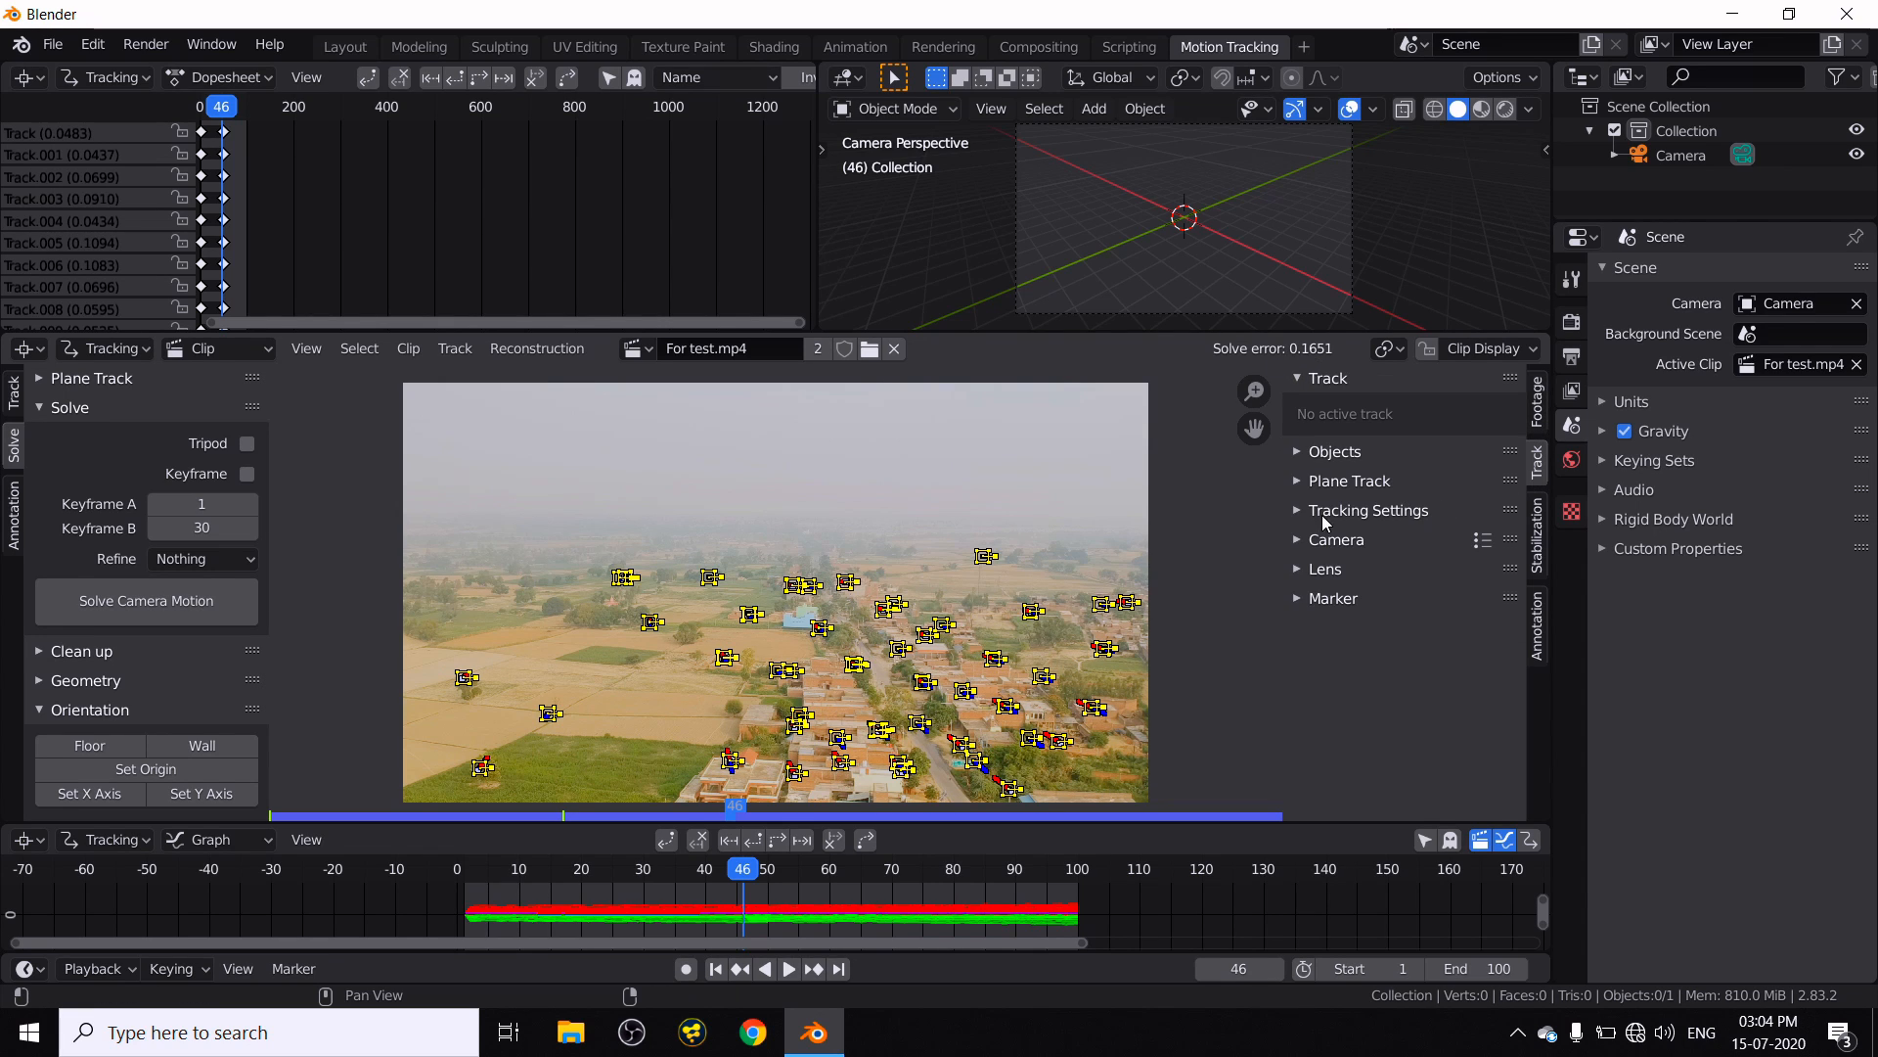
click(1300, 544)
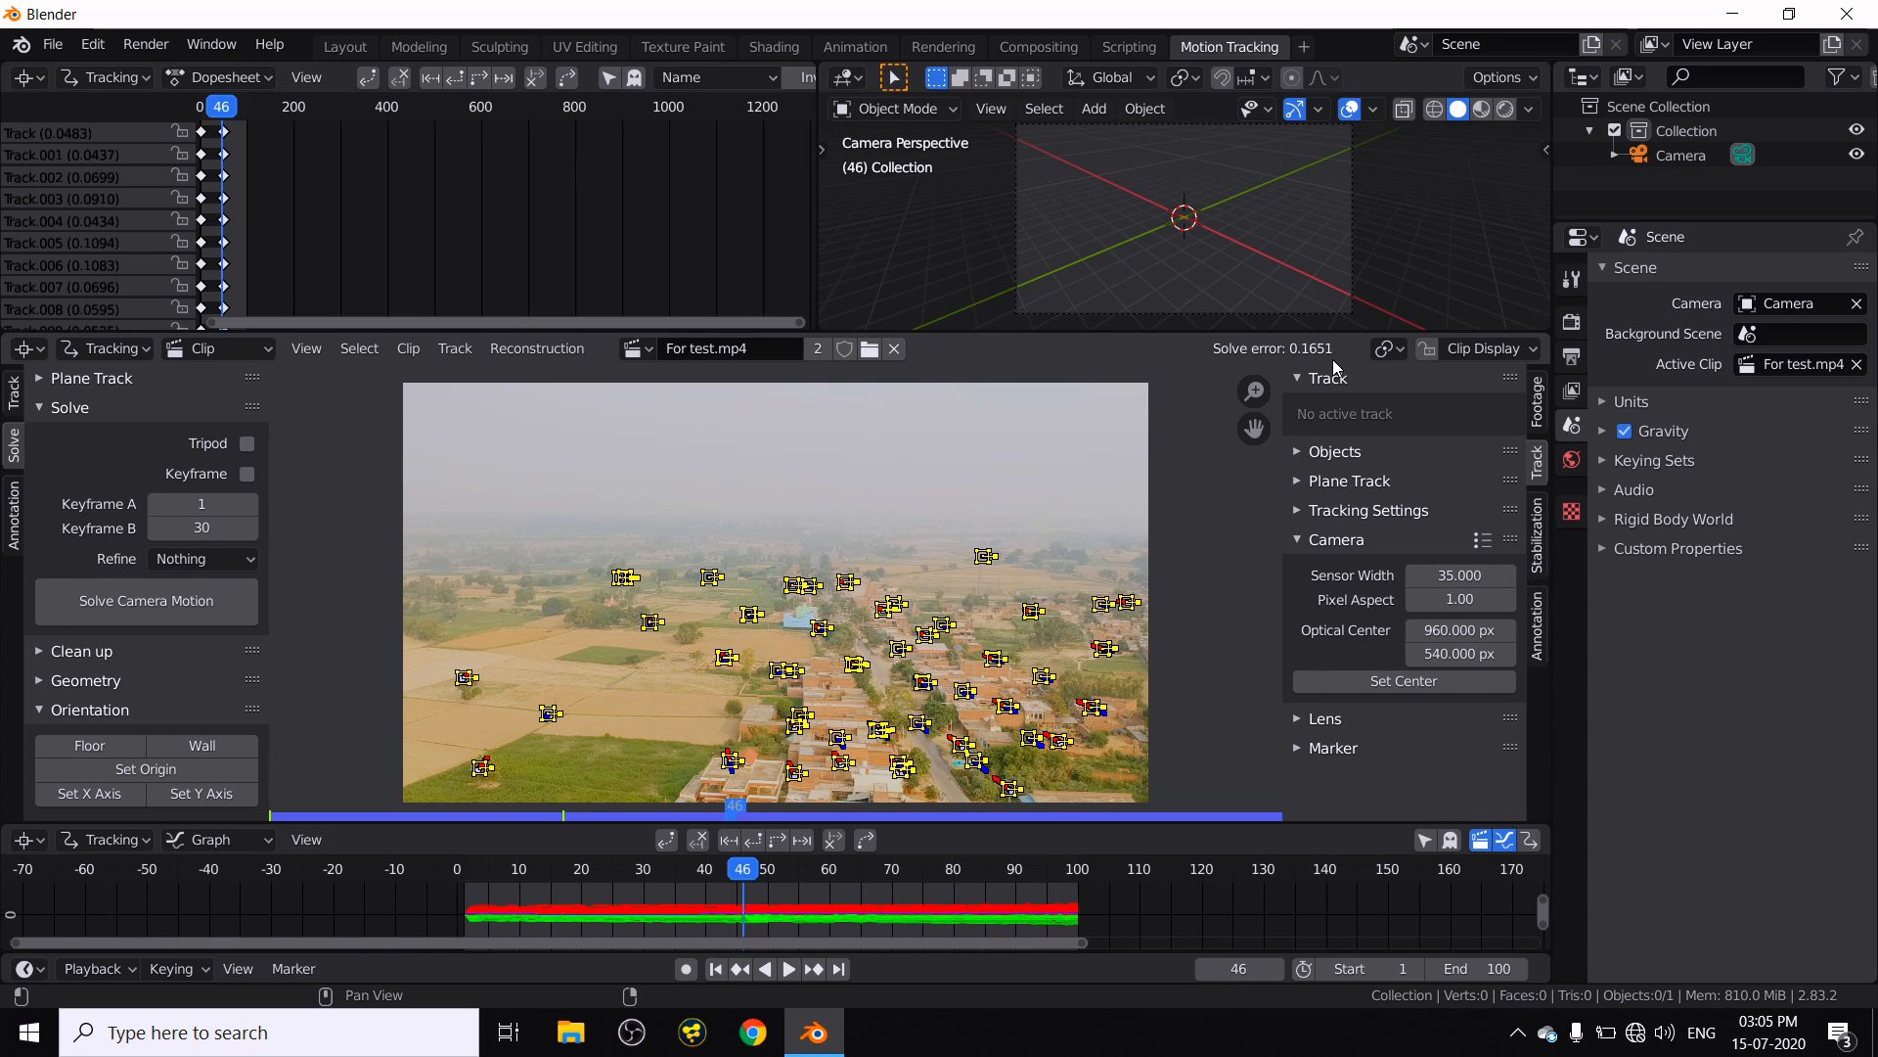
- Set the clip as the camera background and set up the tracking scene
scroll(171, 624, down, 4)
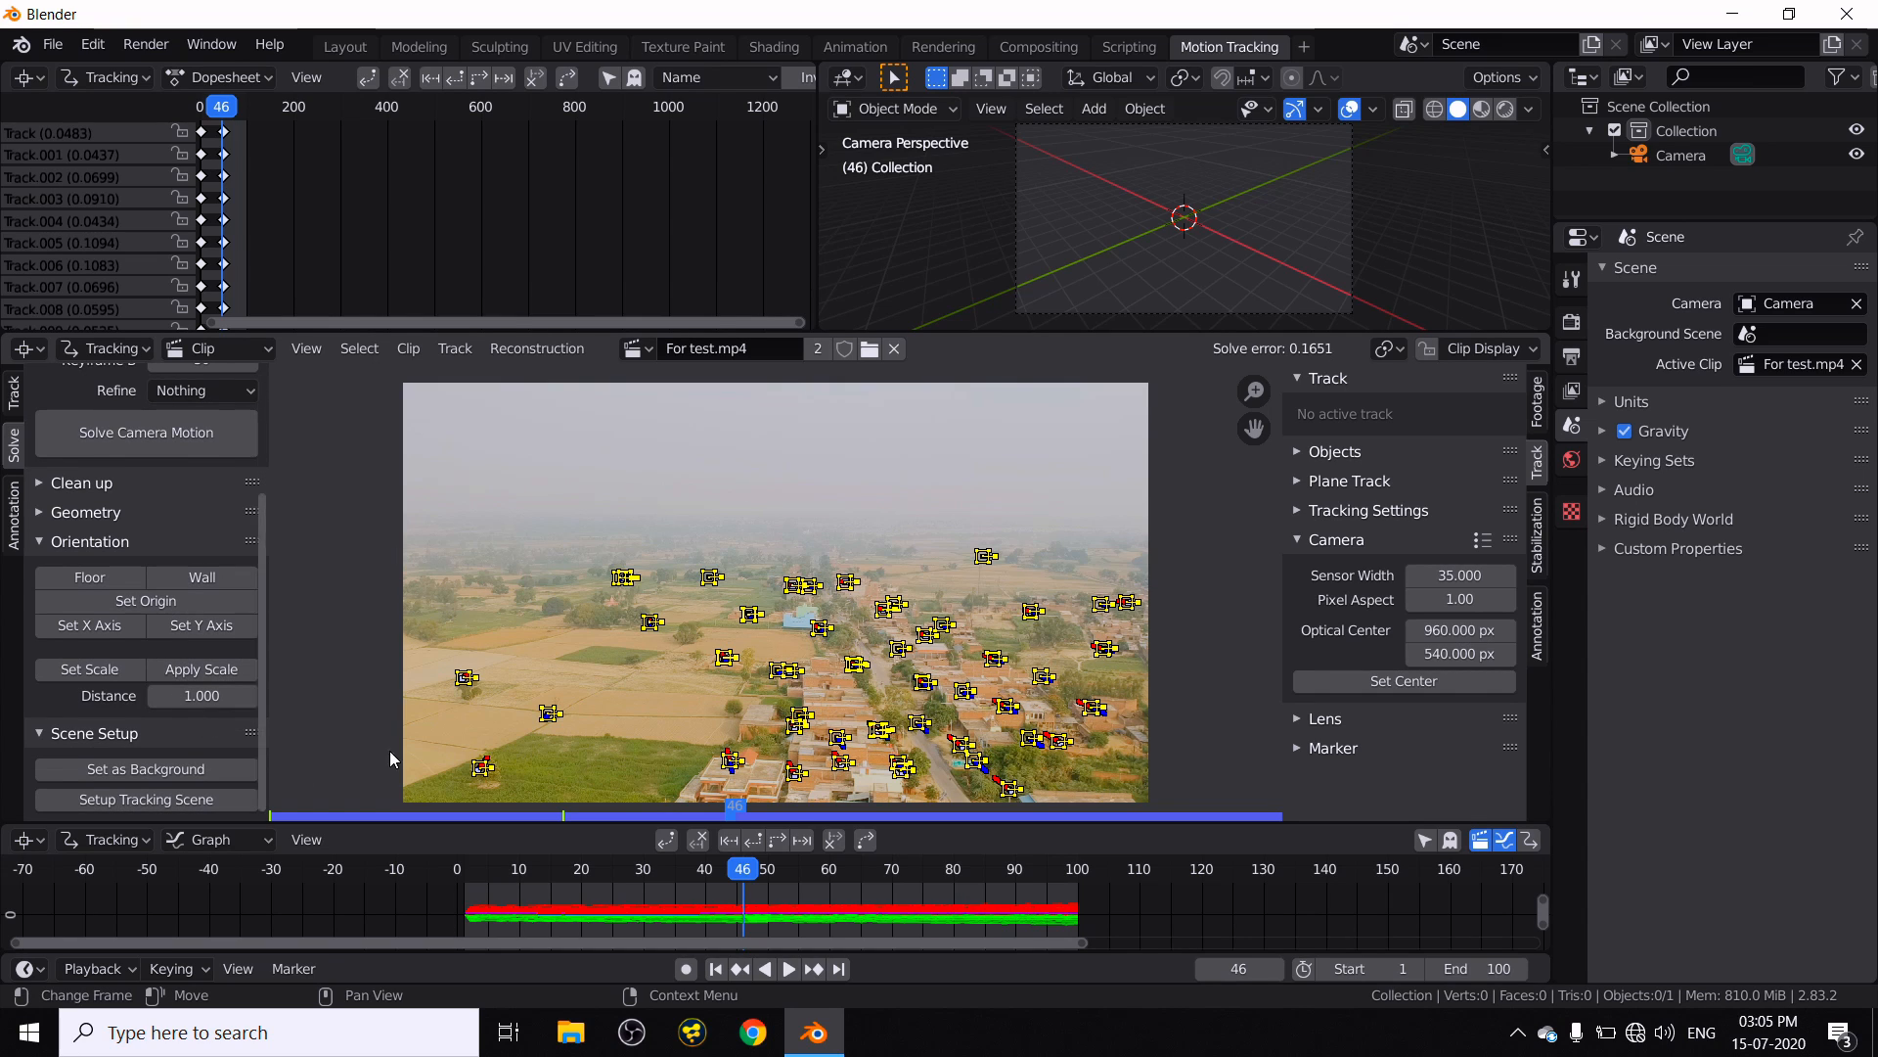
click(155, 769)
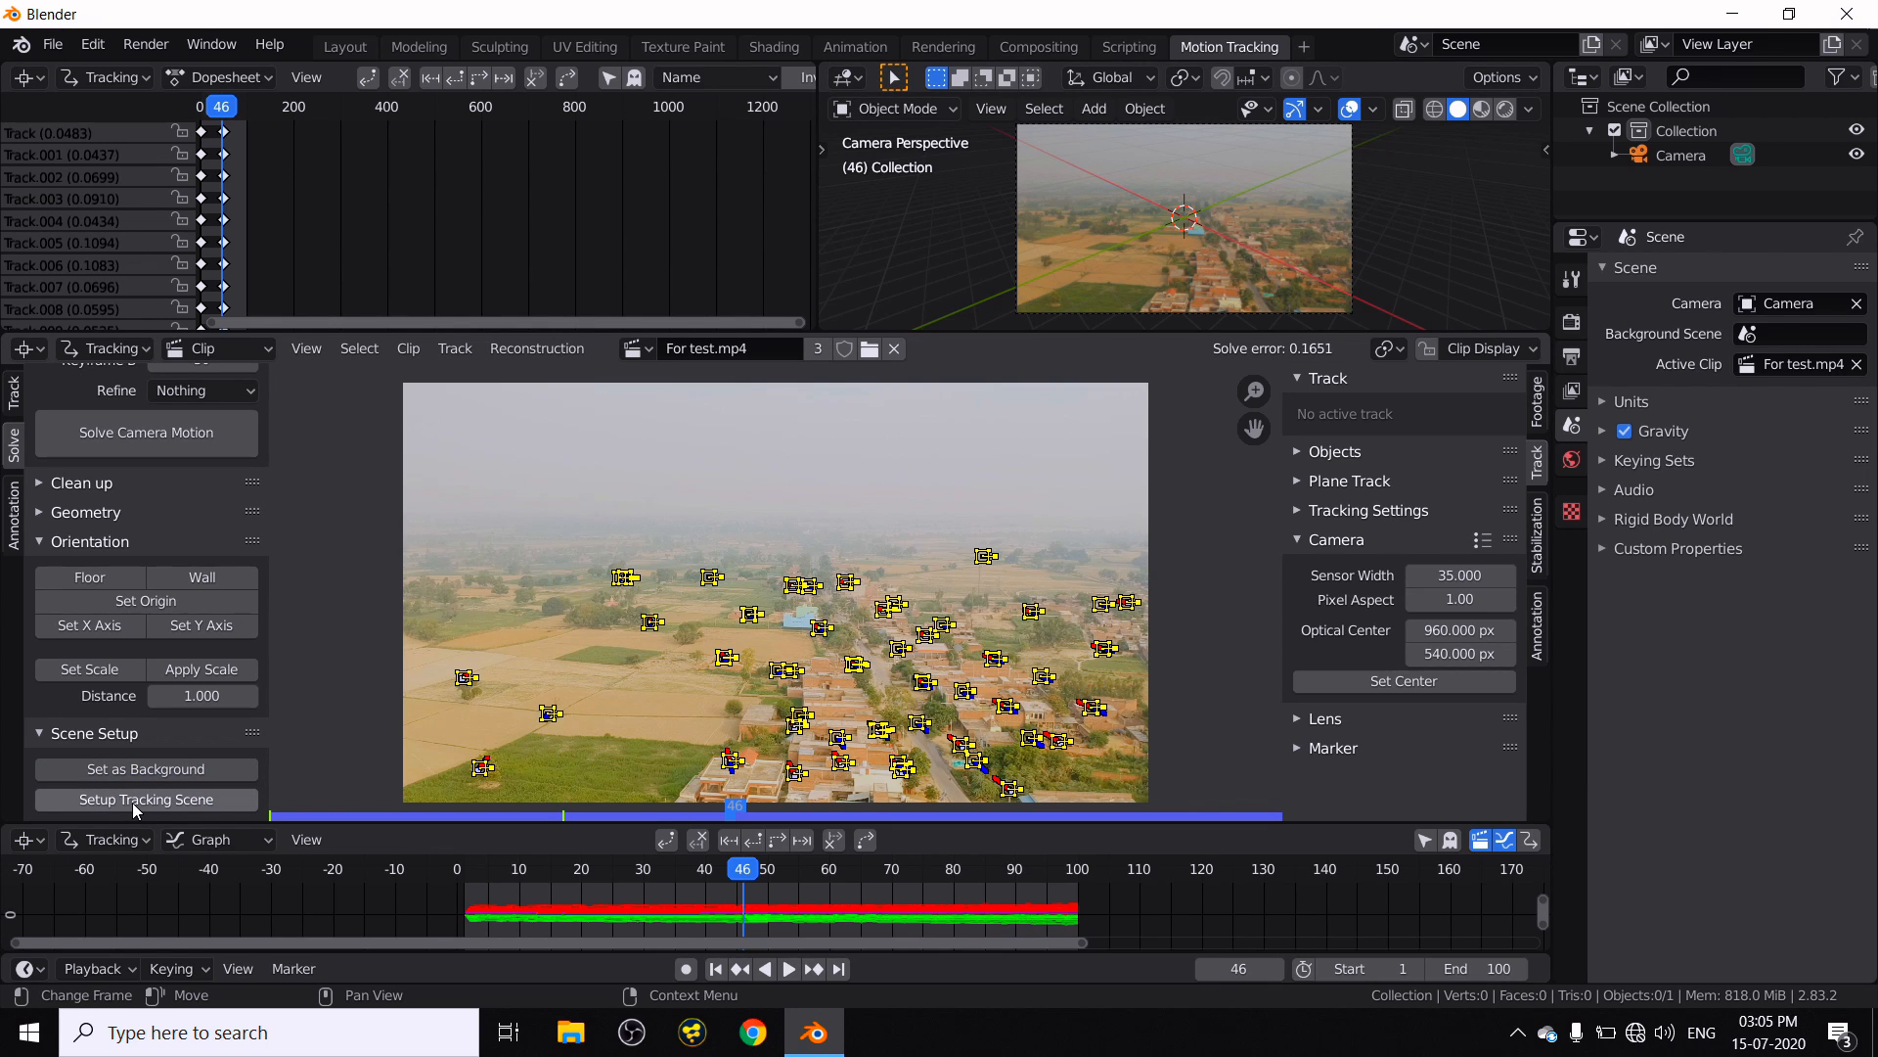
click(132, 803)
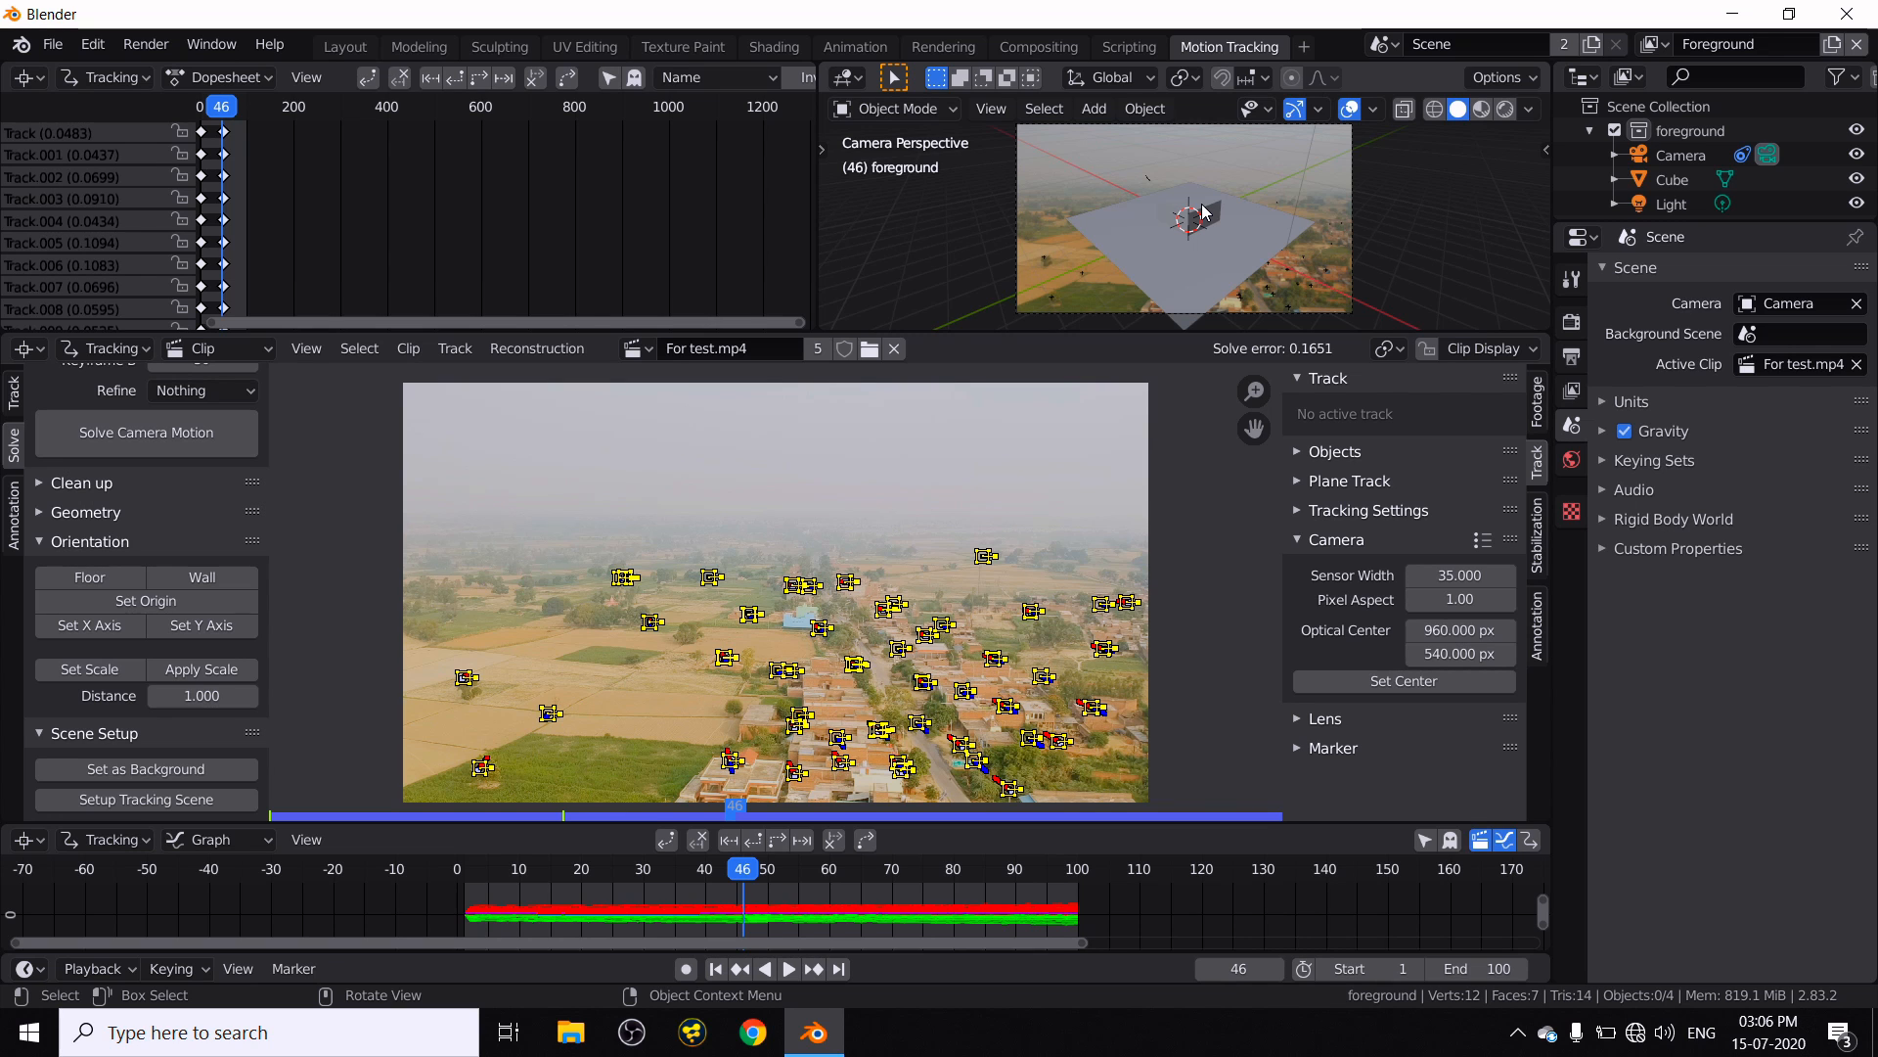
- Select the tracking marker at the lower corner of the blue building
scroll(868, 703, up, 6)
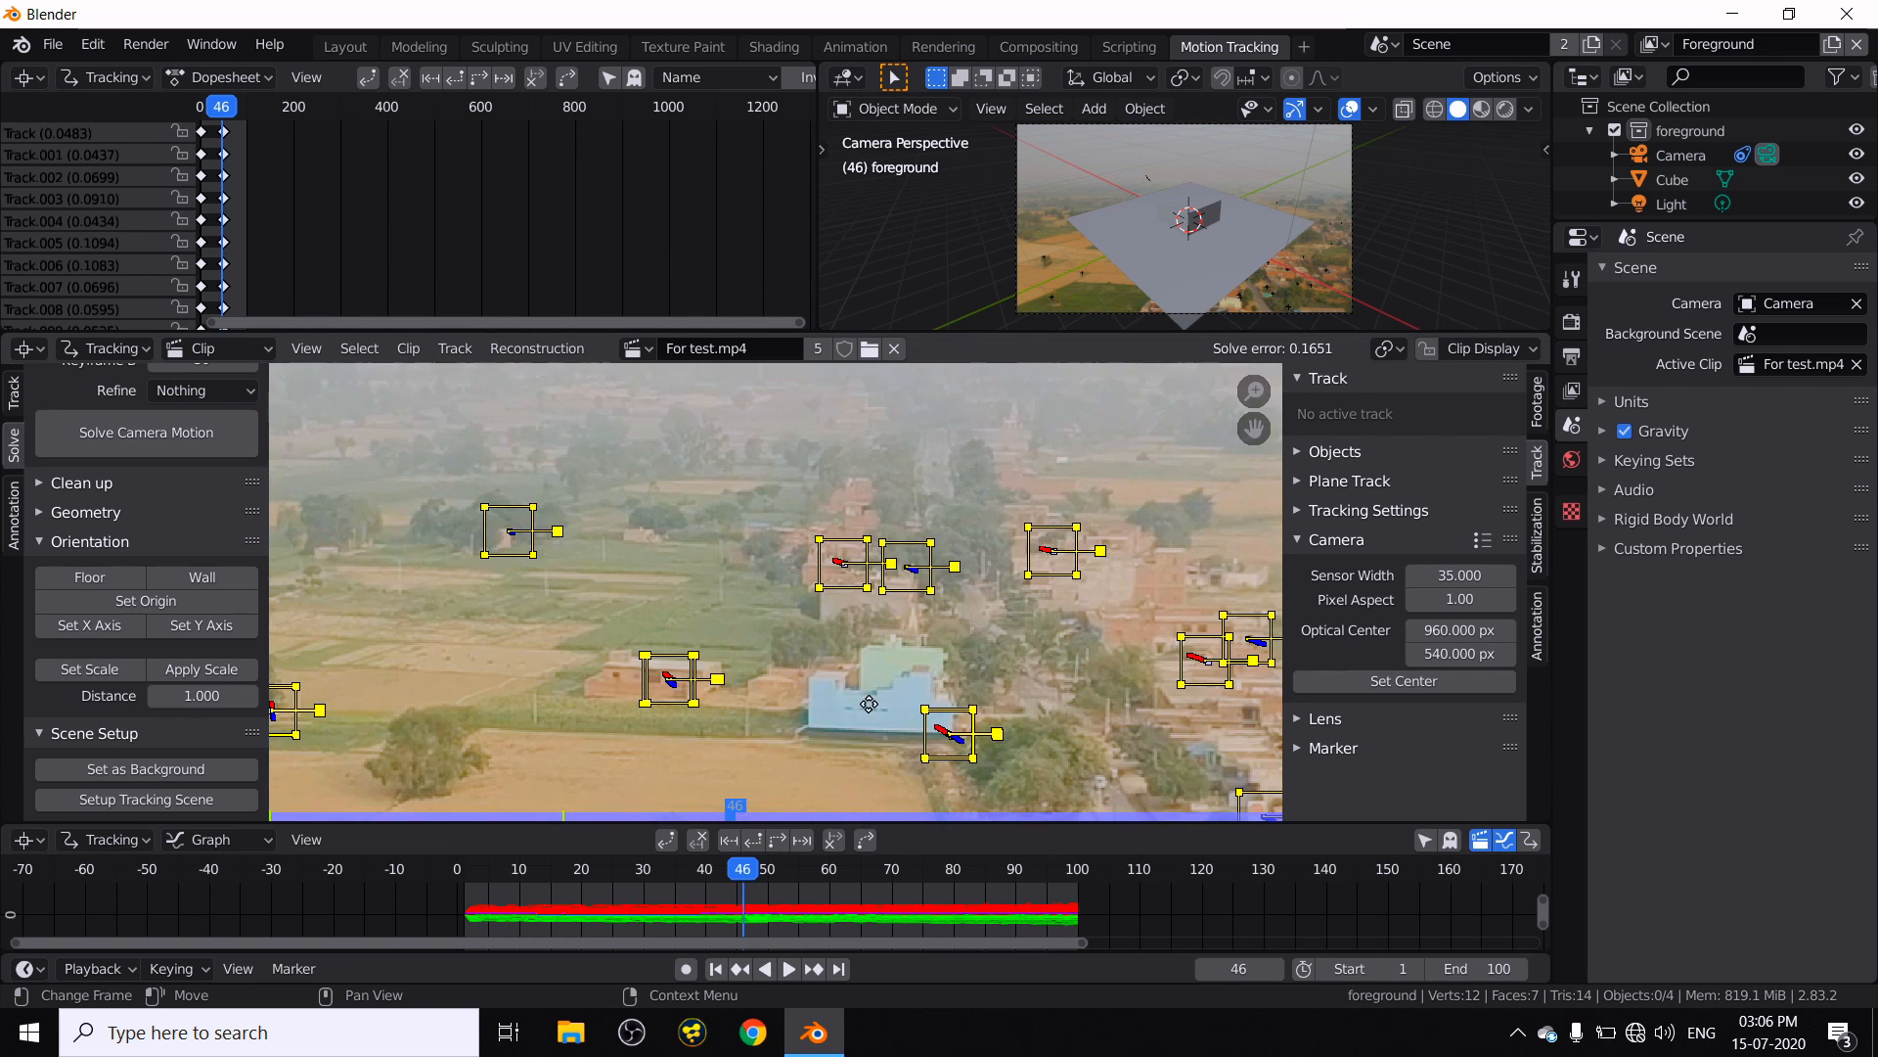
middle_drag(869, 703, 720, 540)
click(802, 573)
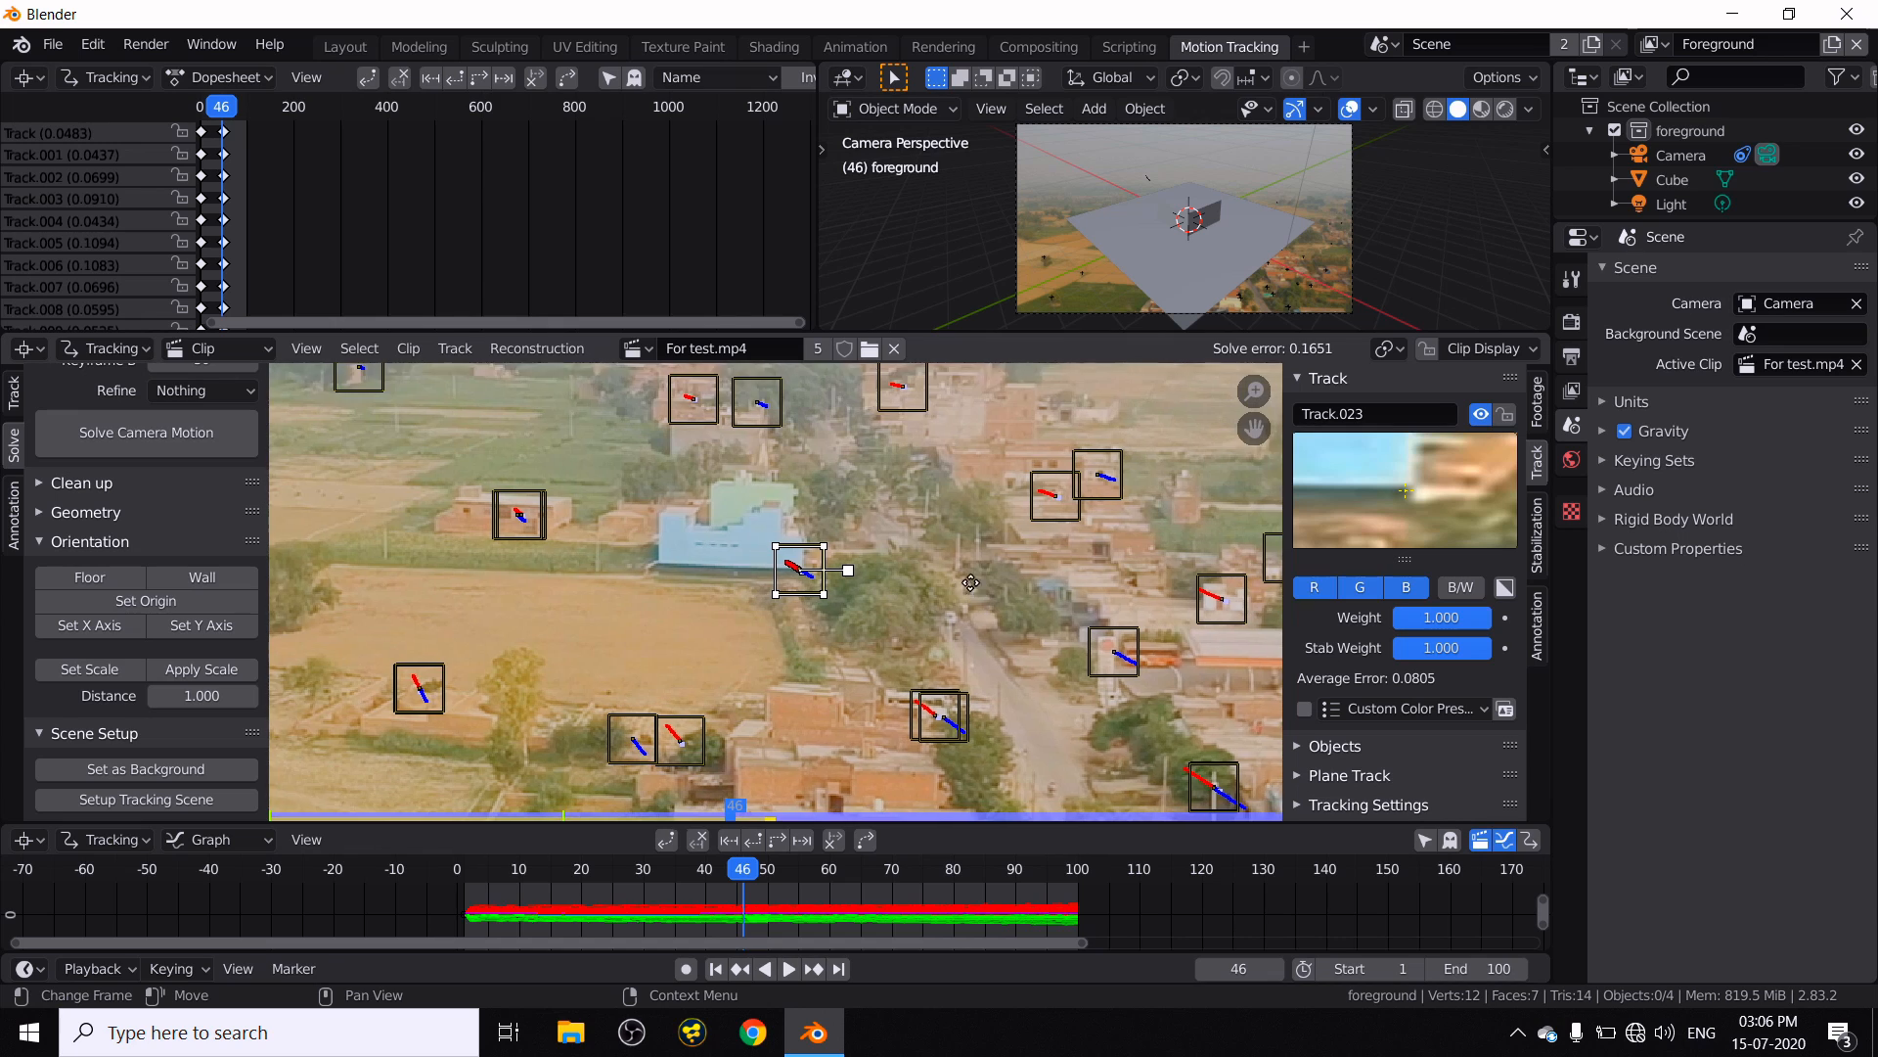
middle_drag(977, 593, 984, 543)
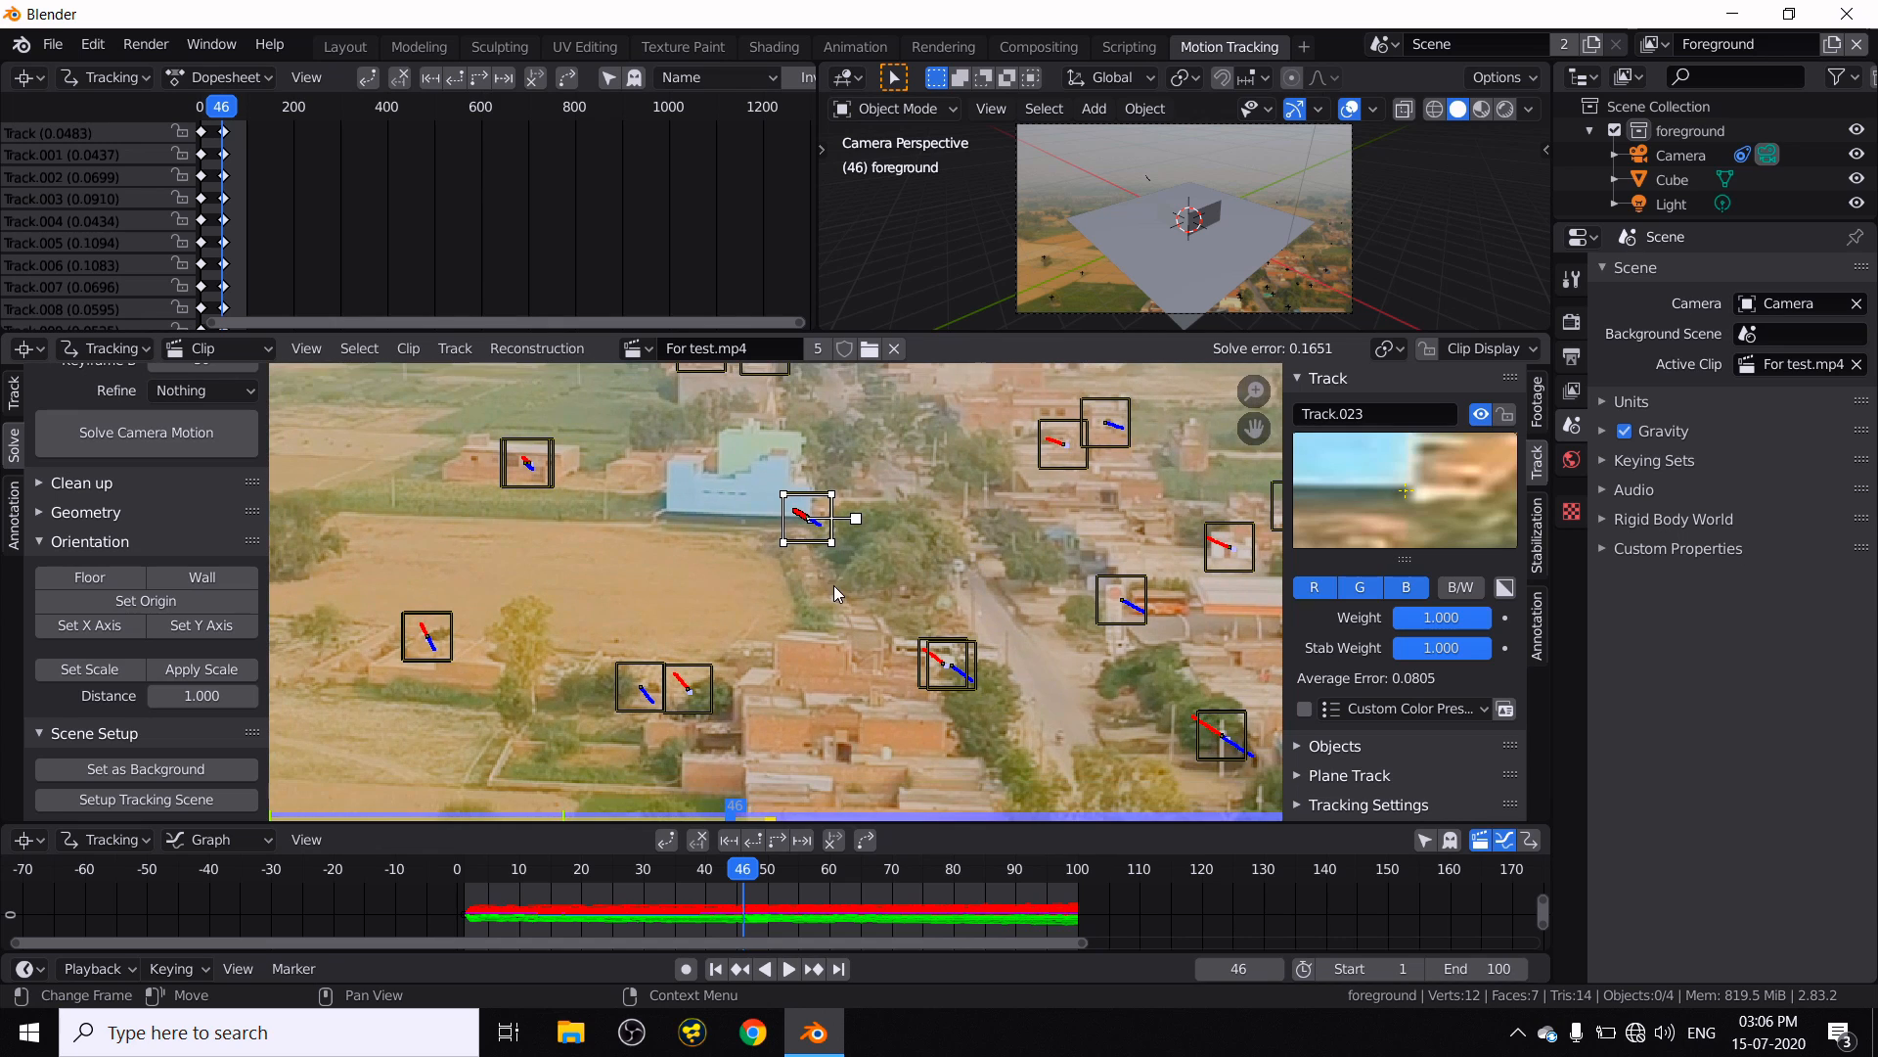
click(810, 518)
- Try moving the selected marker from the blue building towards the road, and undo the move
key(g)
click(979, 624)
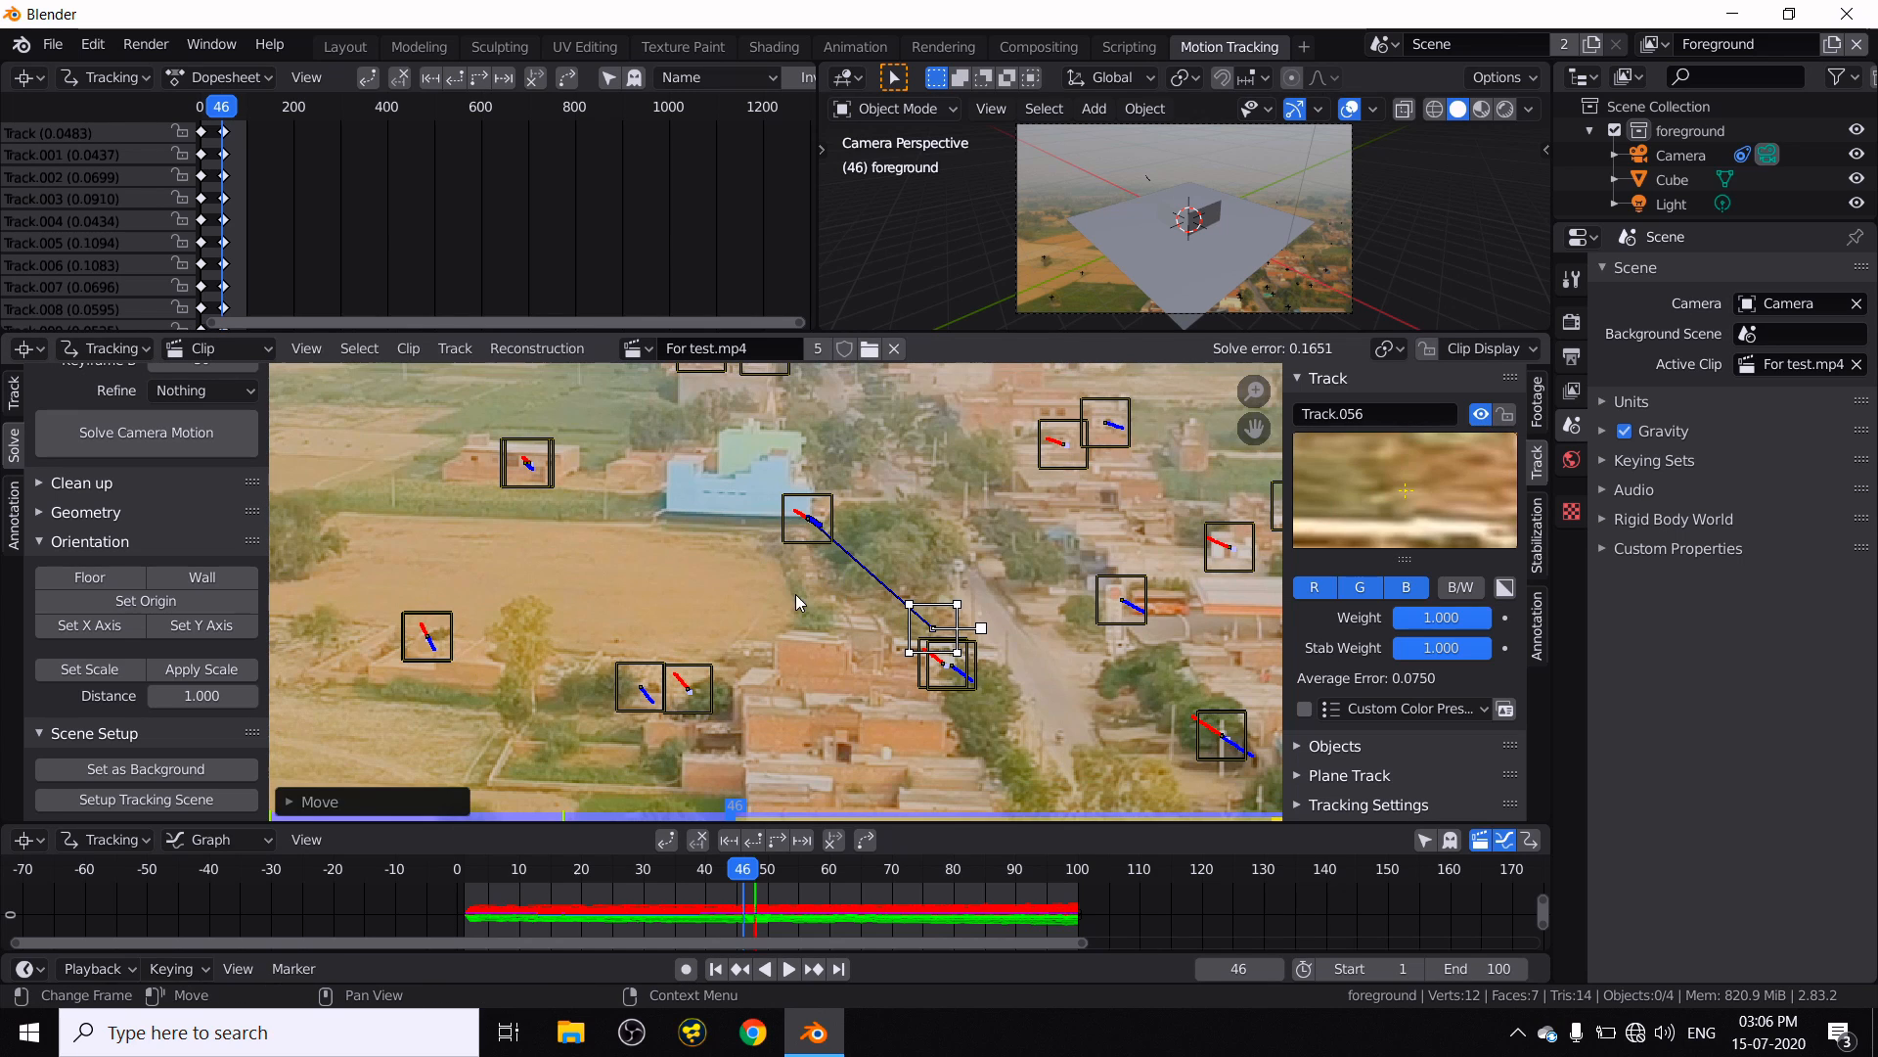
click(773, 532)
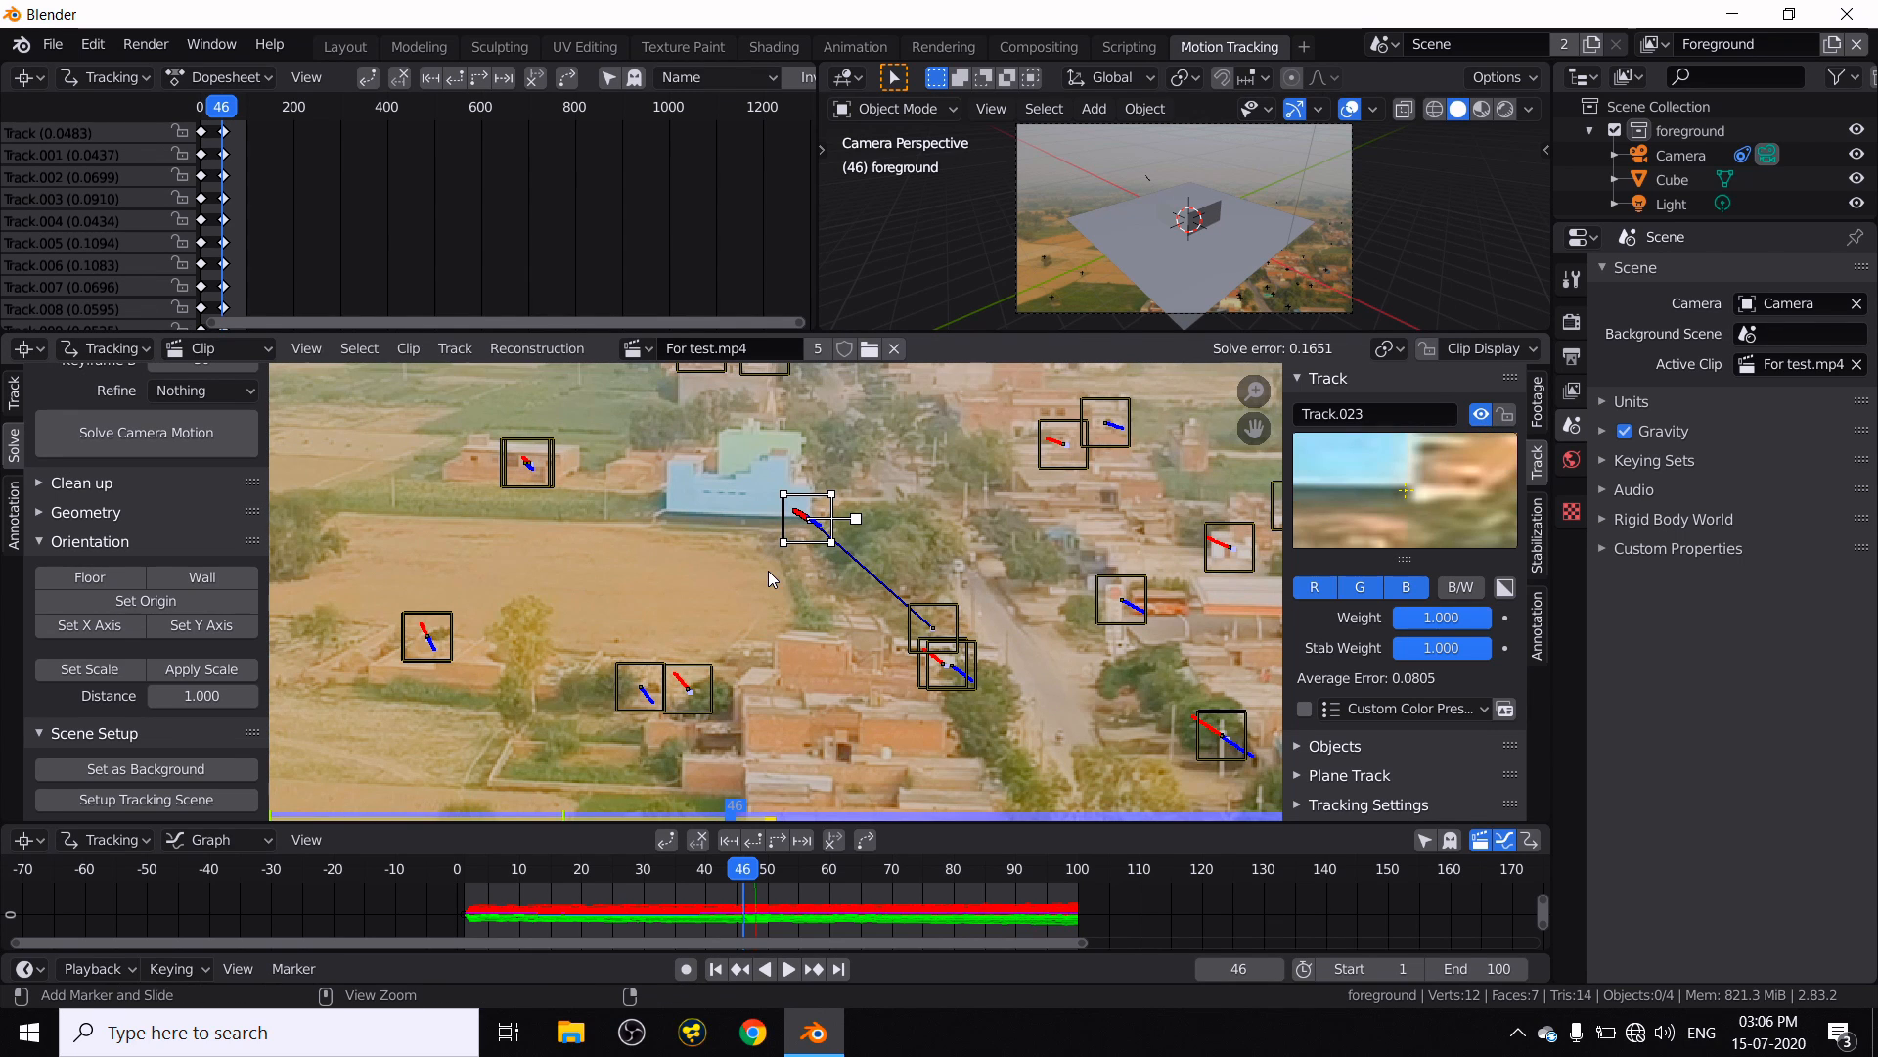
key(ctrl+z)
key(ctrl+z)
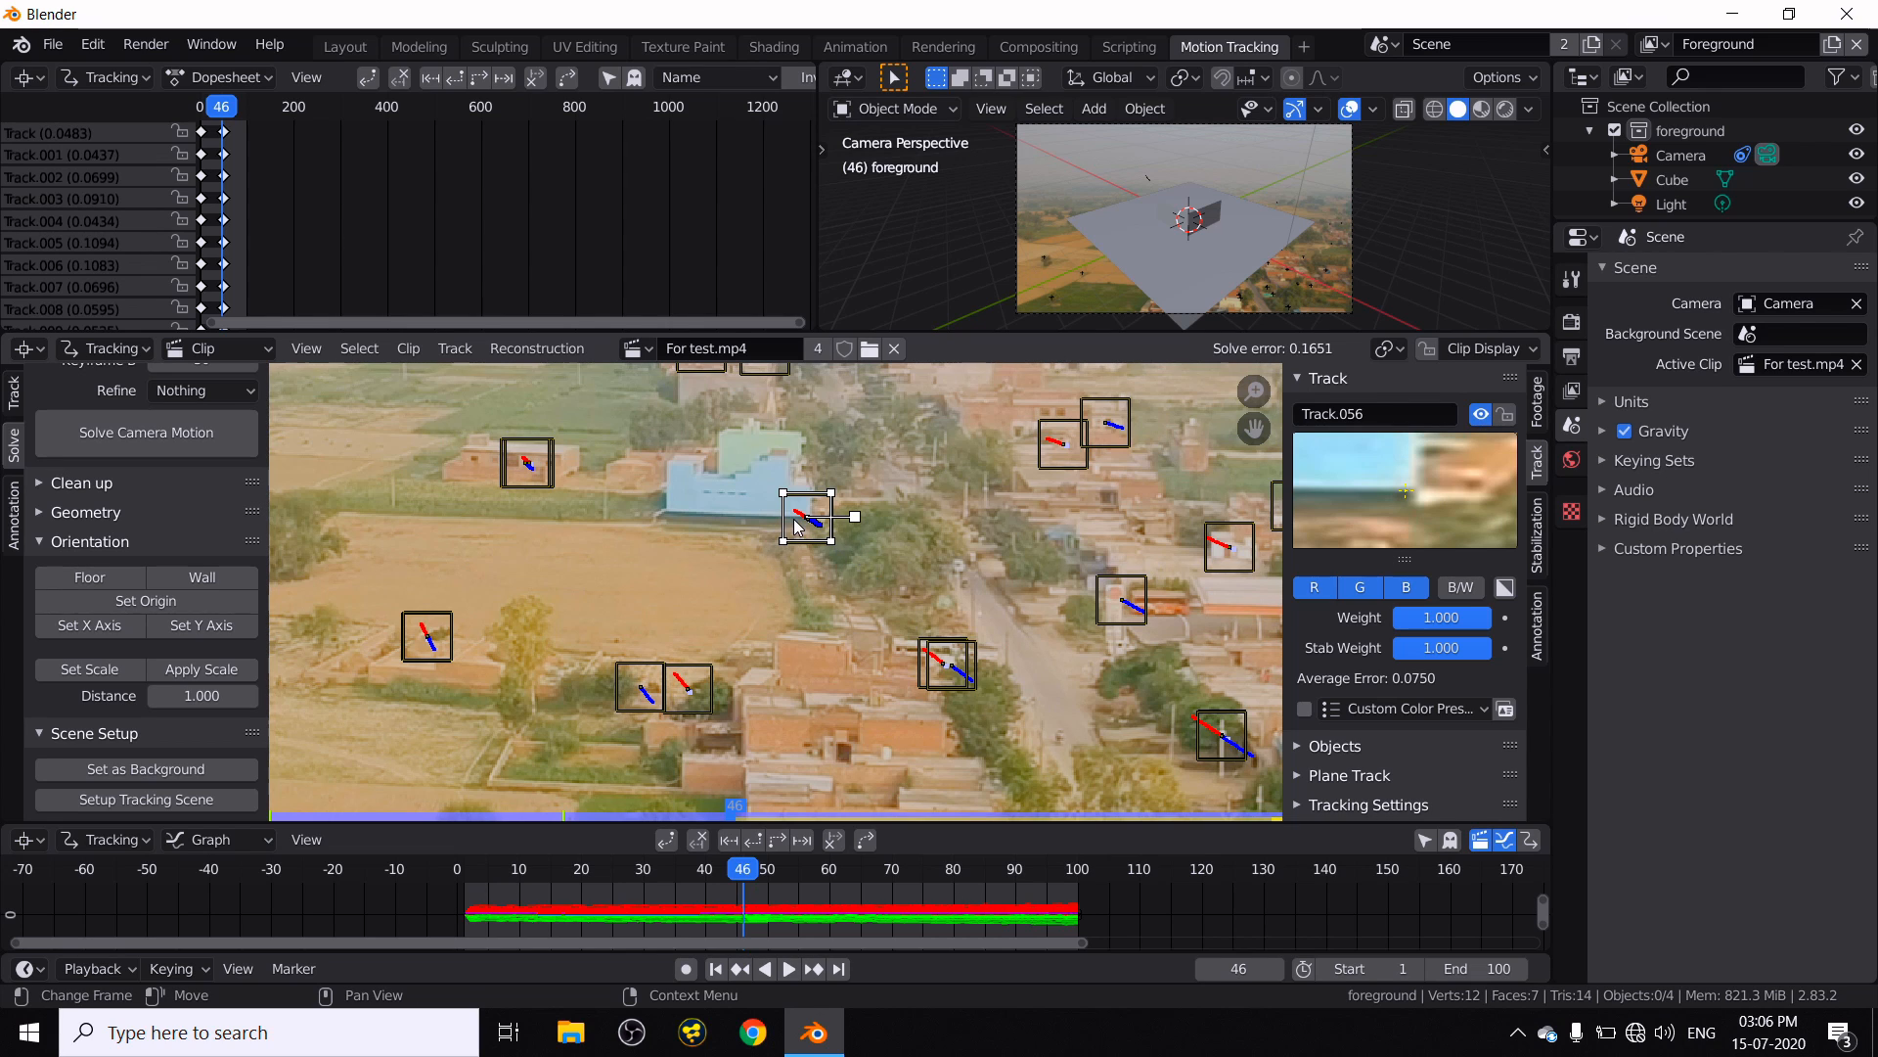
- Set the scene origin at the selected marker beside the blue building
click(156, 613)
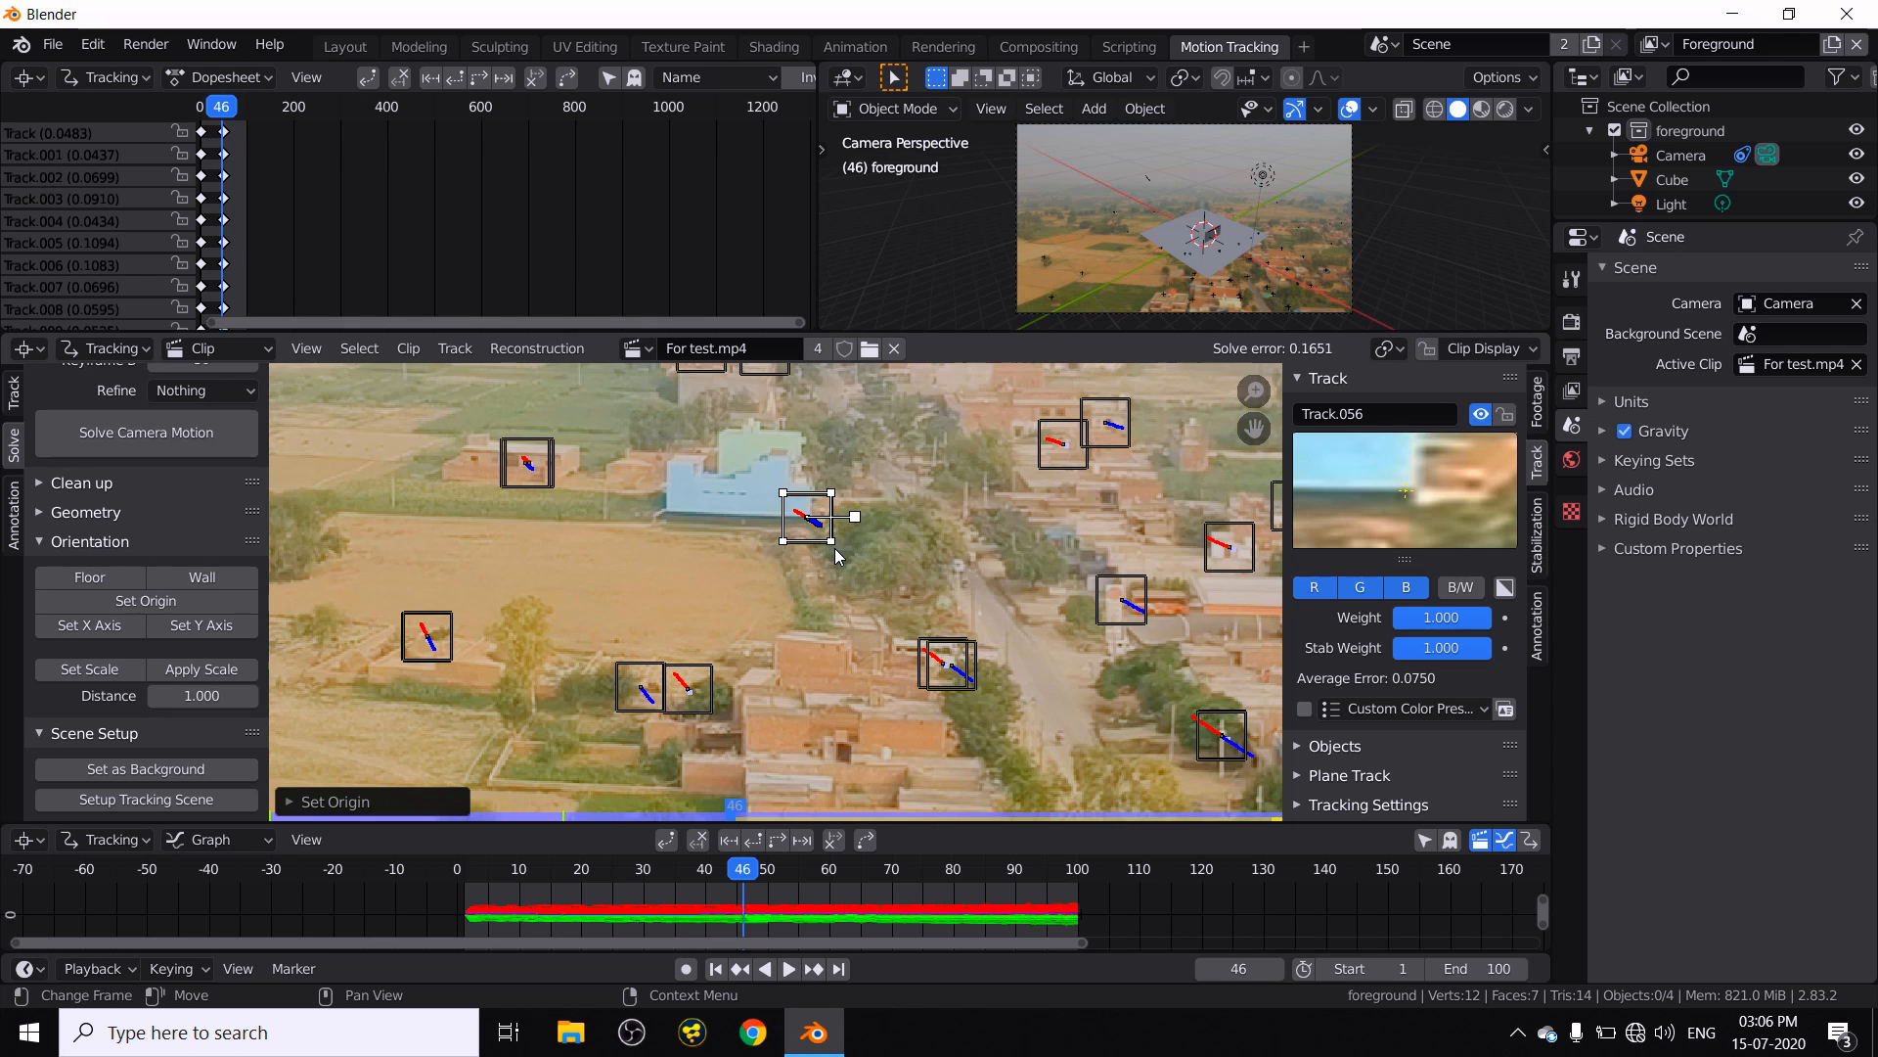
- Enable the Motion Tracking overlay in the Layout workspace's 3D viewport to show the solved track points
click(327, 49)
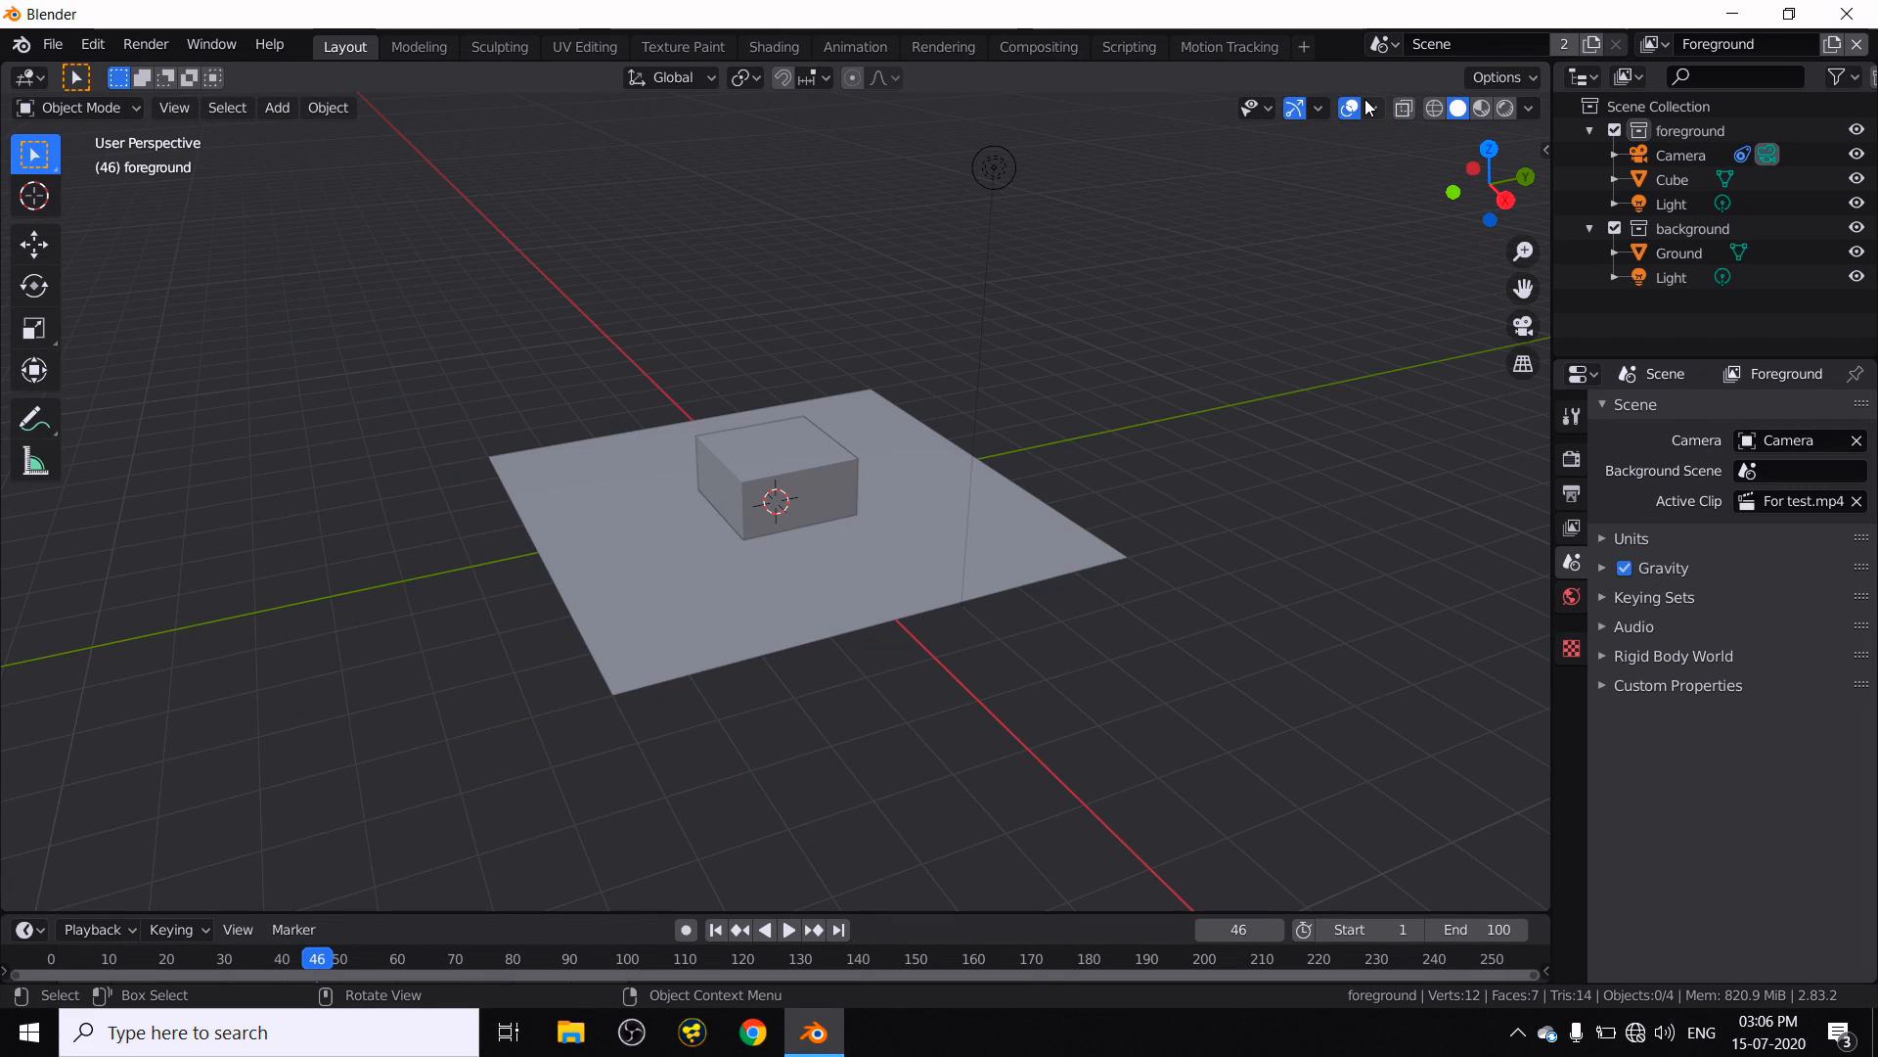
click(1374, 110)
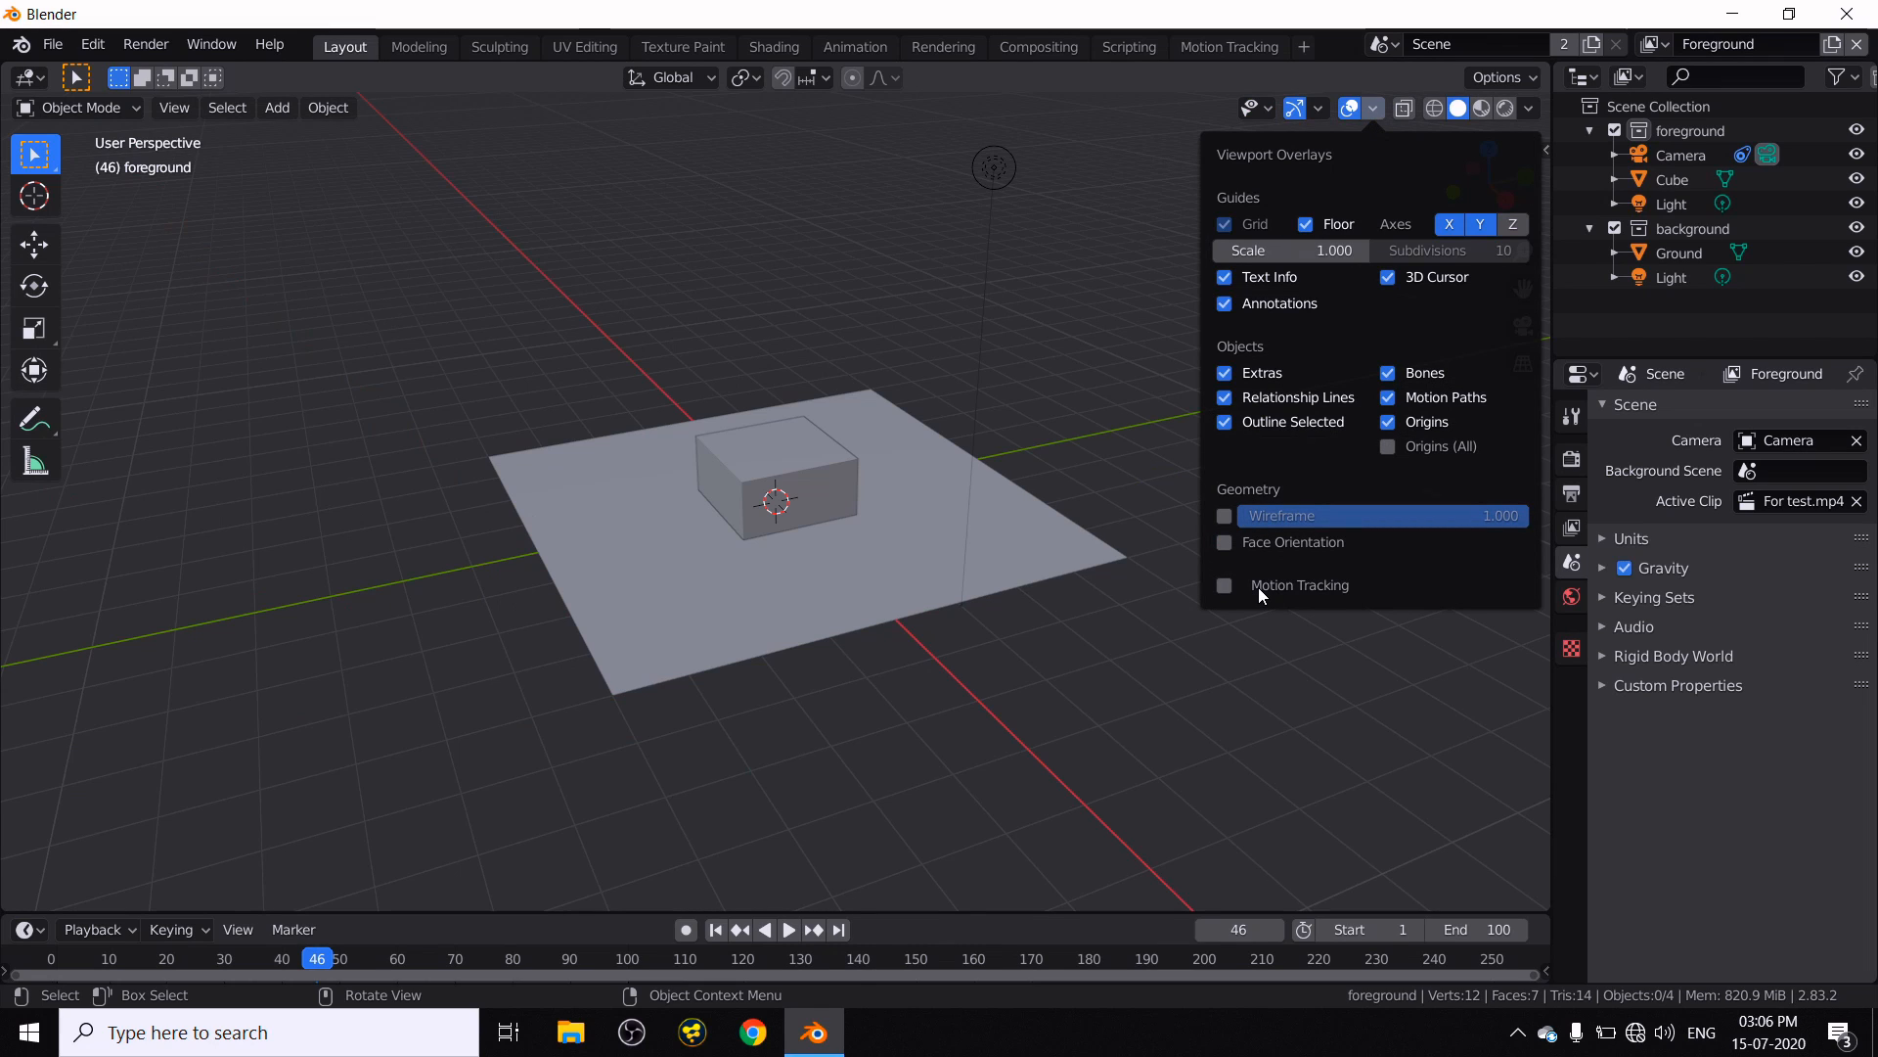
click(1375, 110)
click(1223, 584)
middle_drag(949, 675, 968, 616)
middle_drag(1180, 624, 1221, 592)
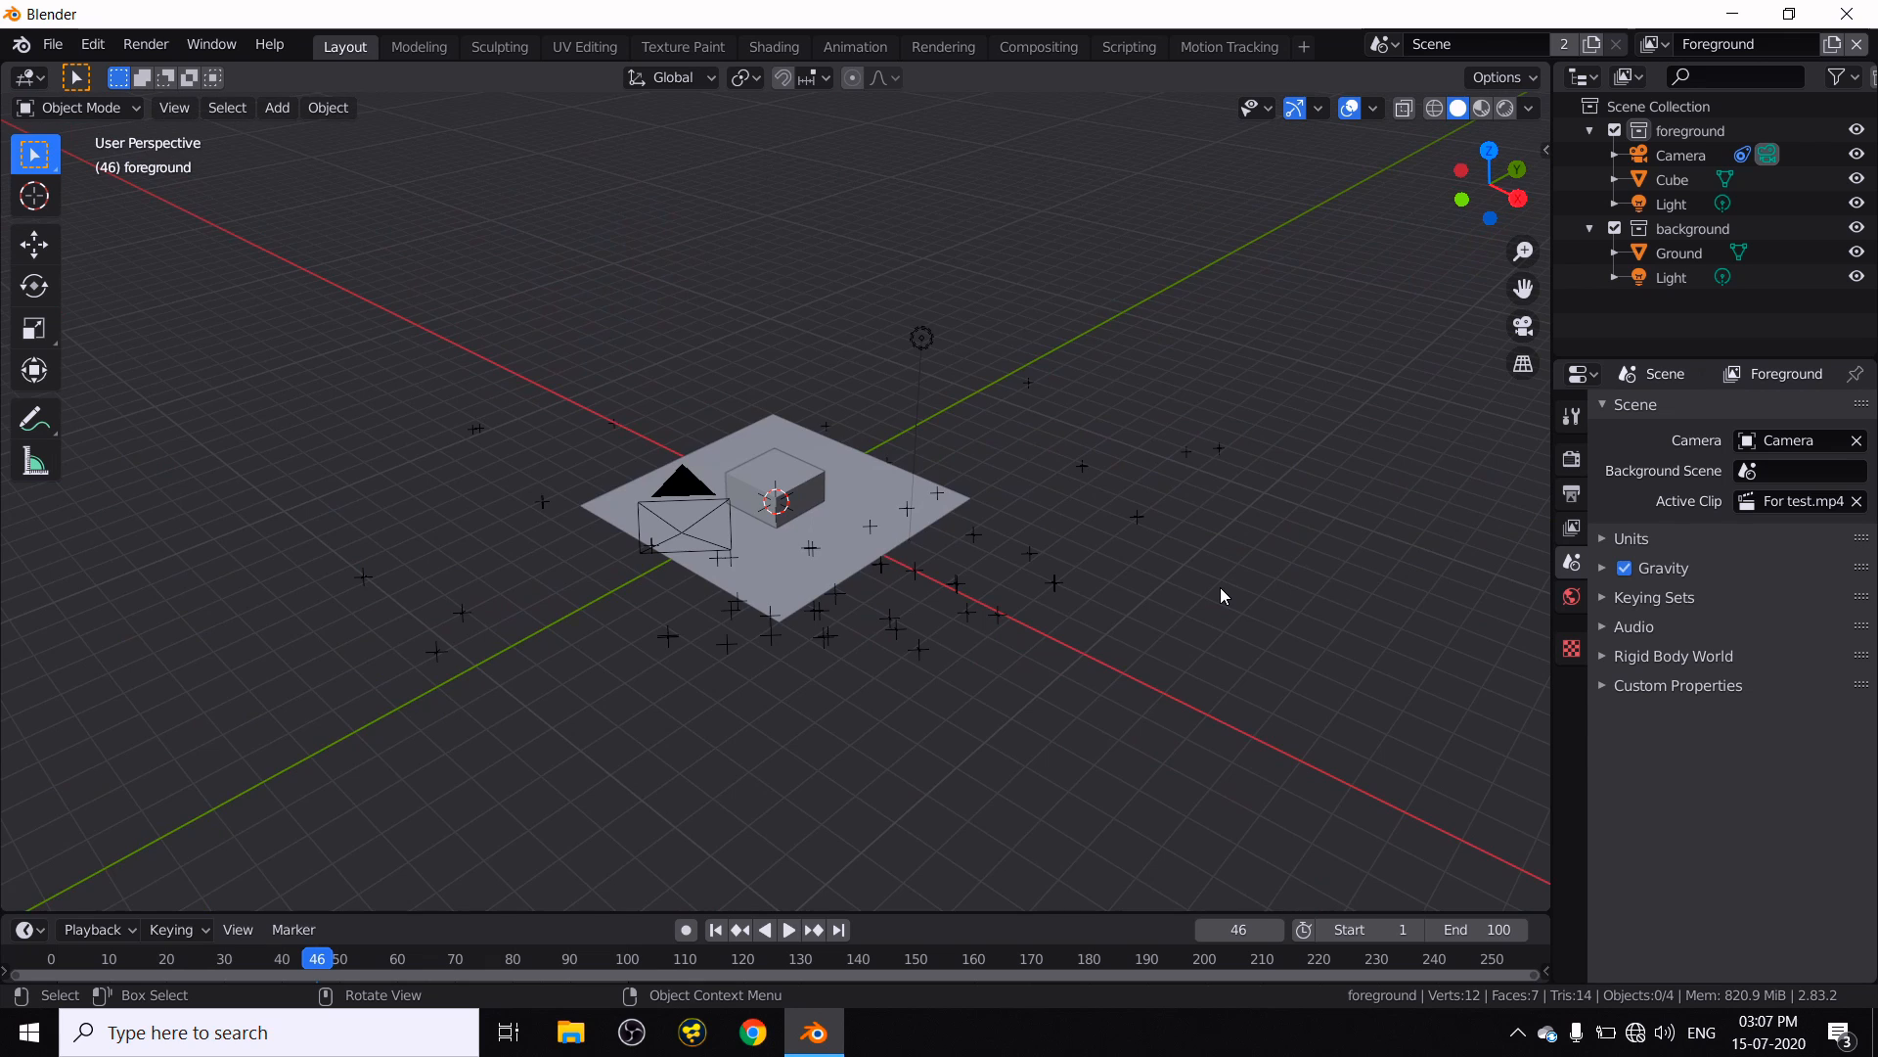
- Look through the camera, select it, and enable Lock Camera to View
key(KP_0)
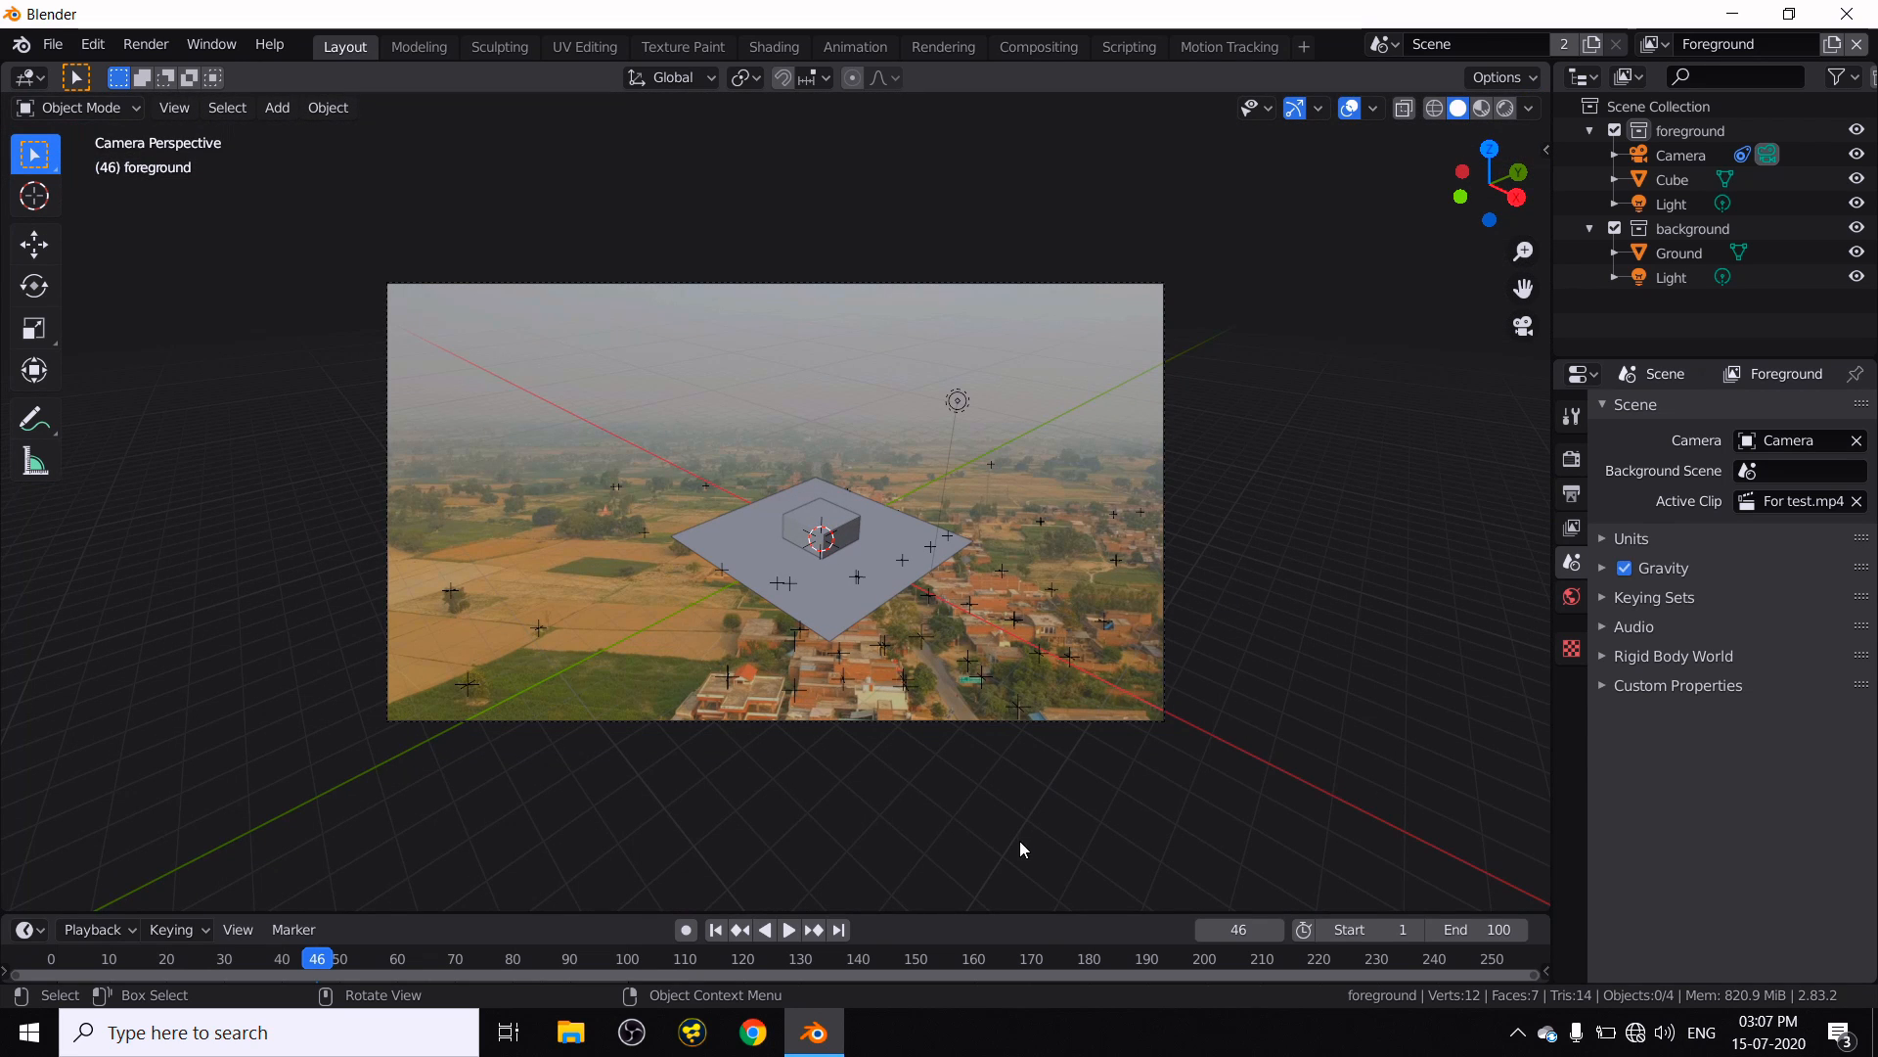
drag(989, 913, 993, 882)
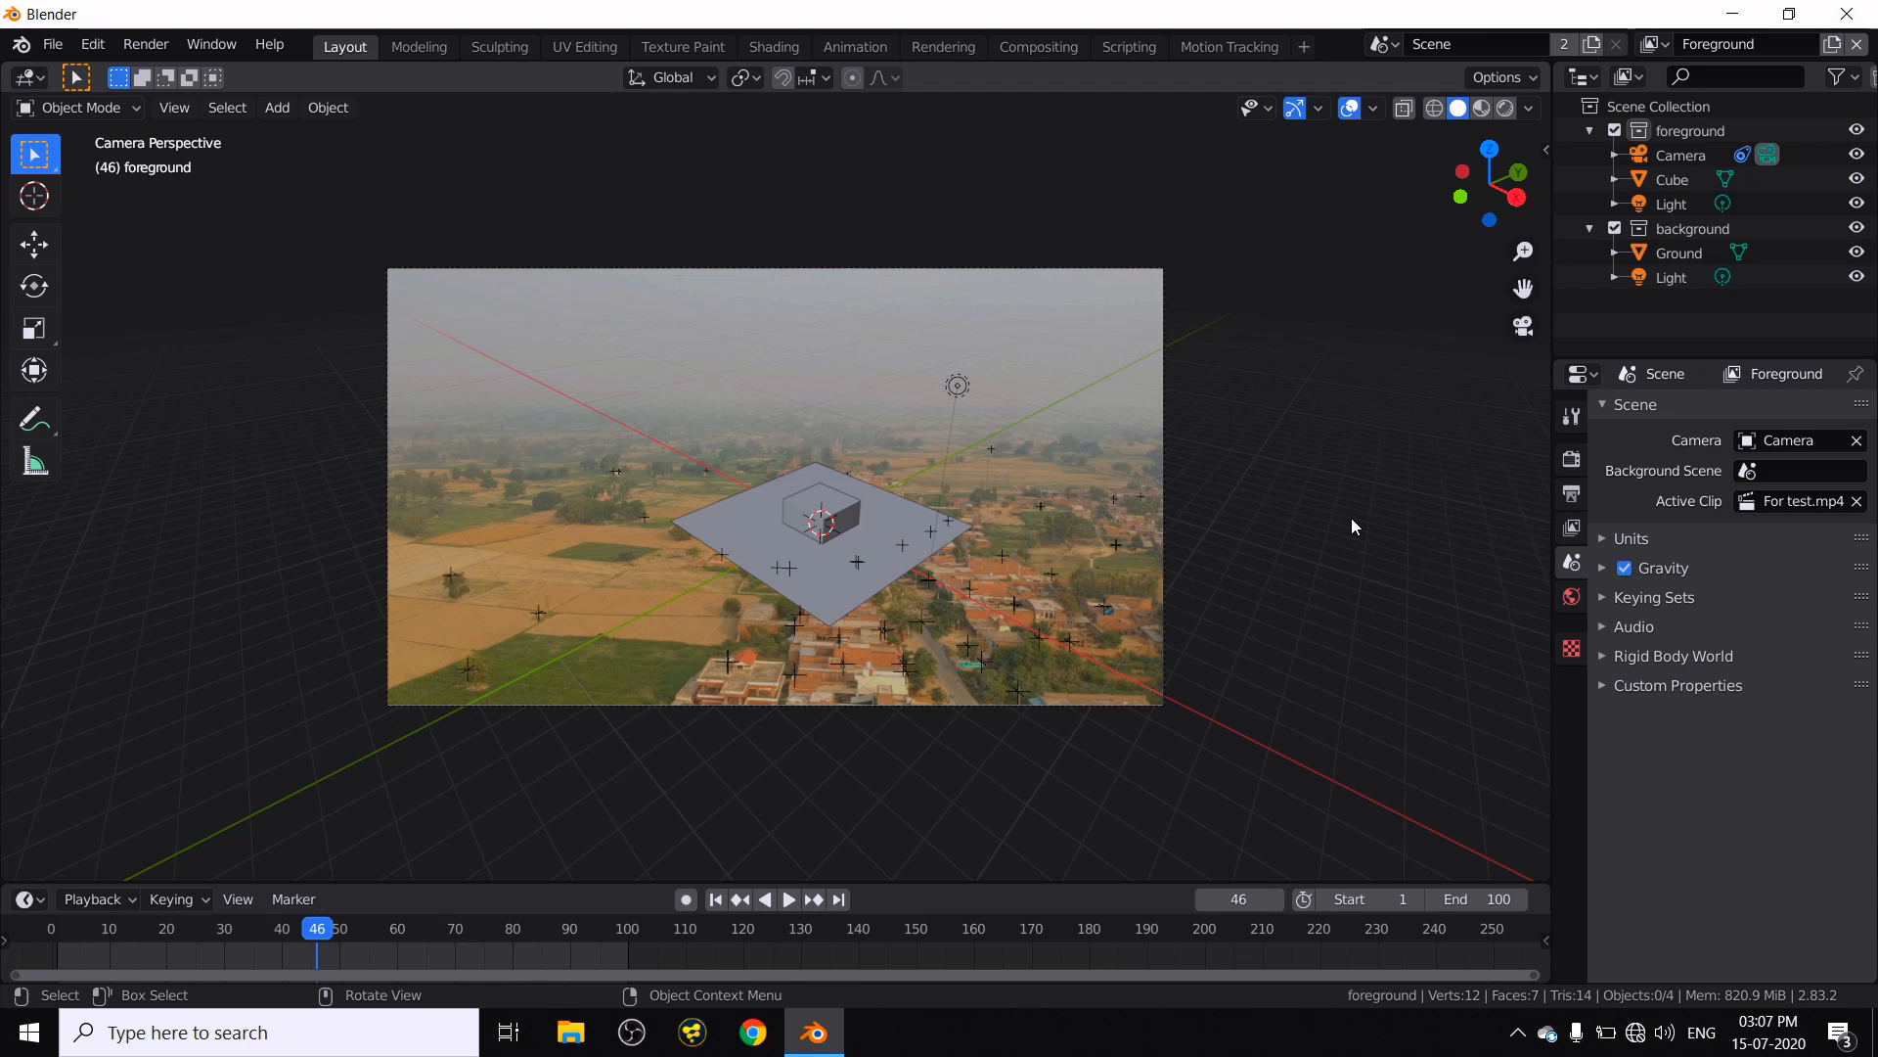
key(n)
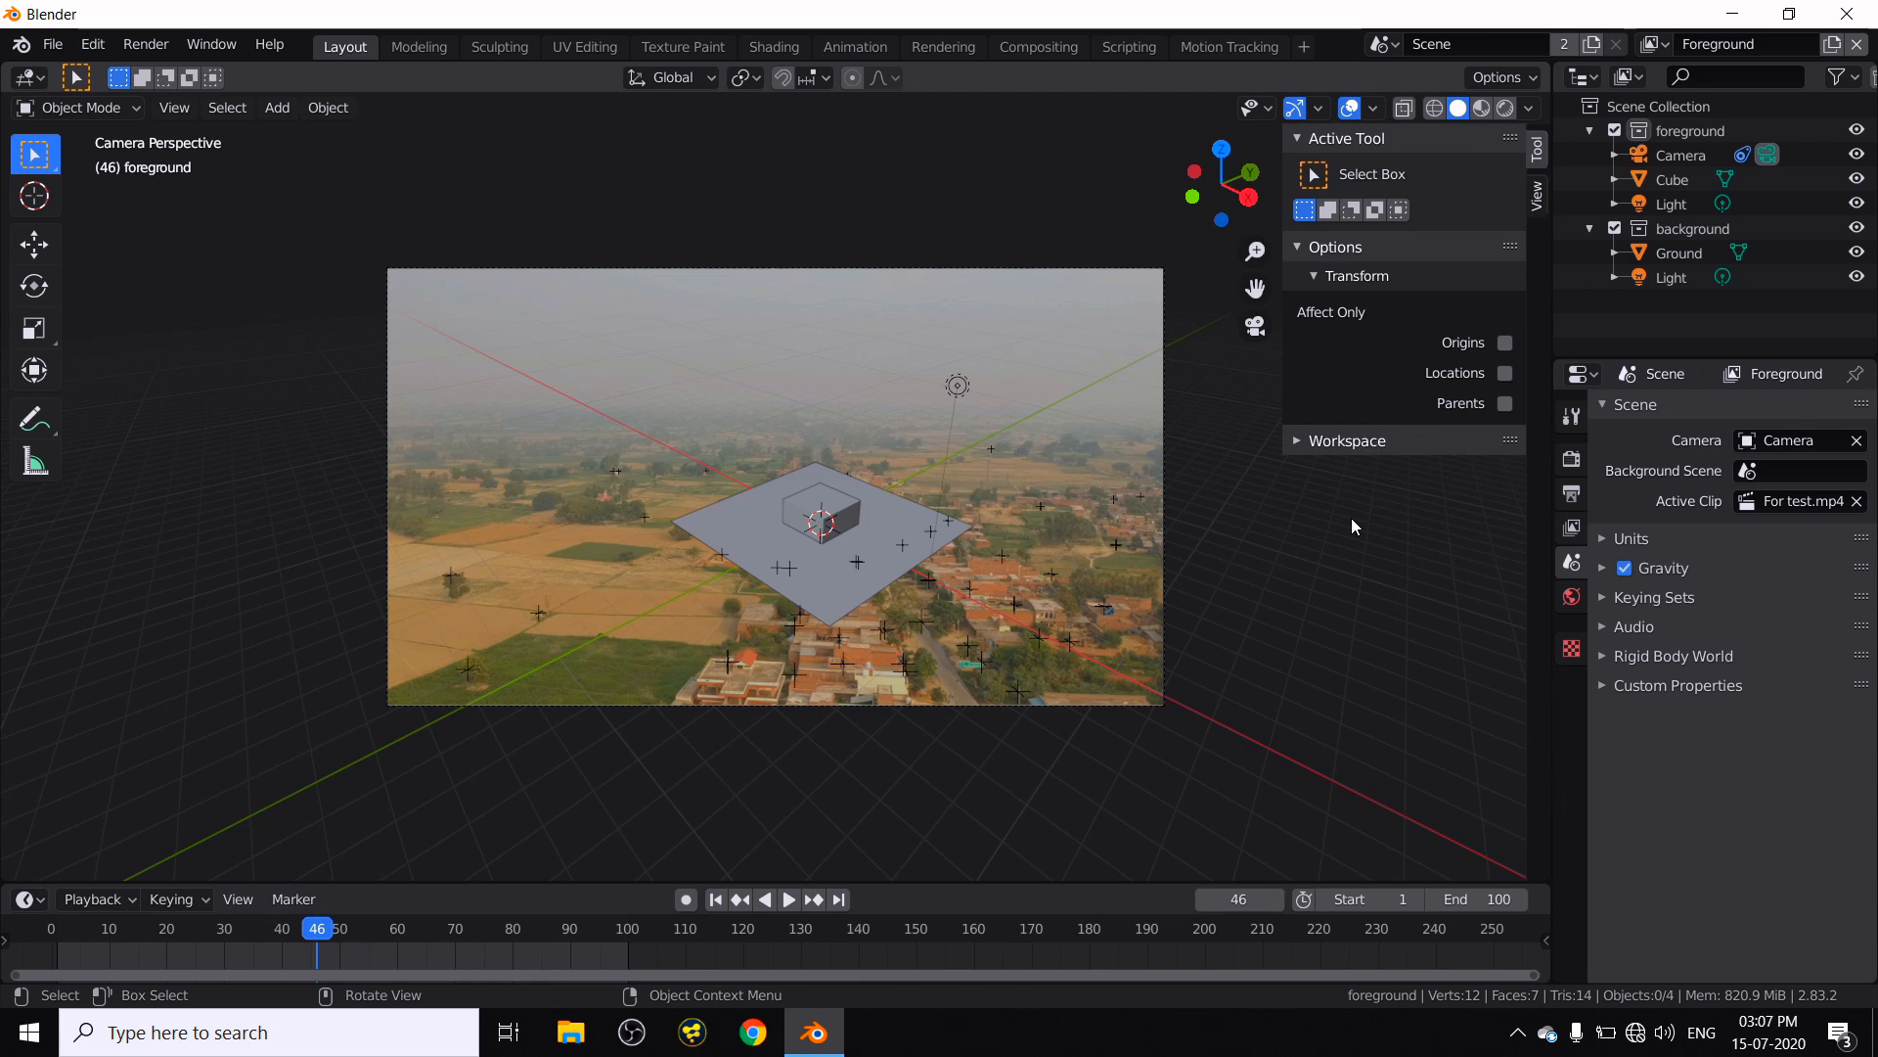
click(1164, 609)
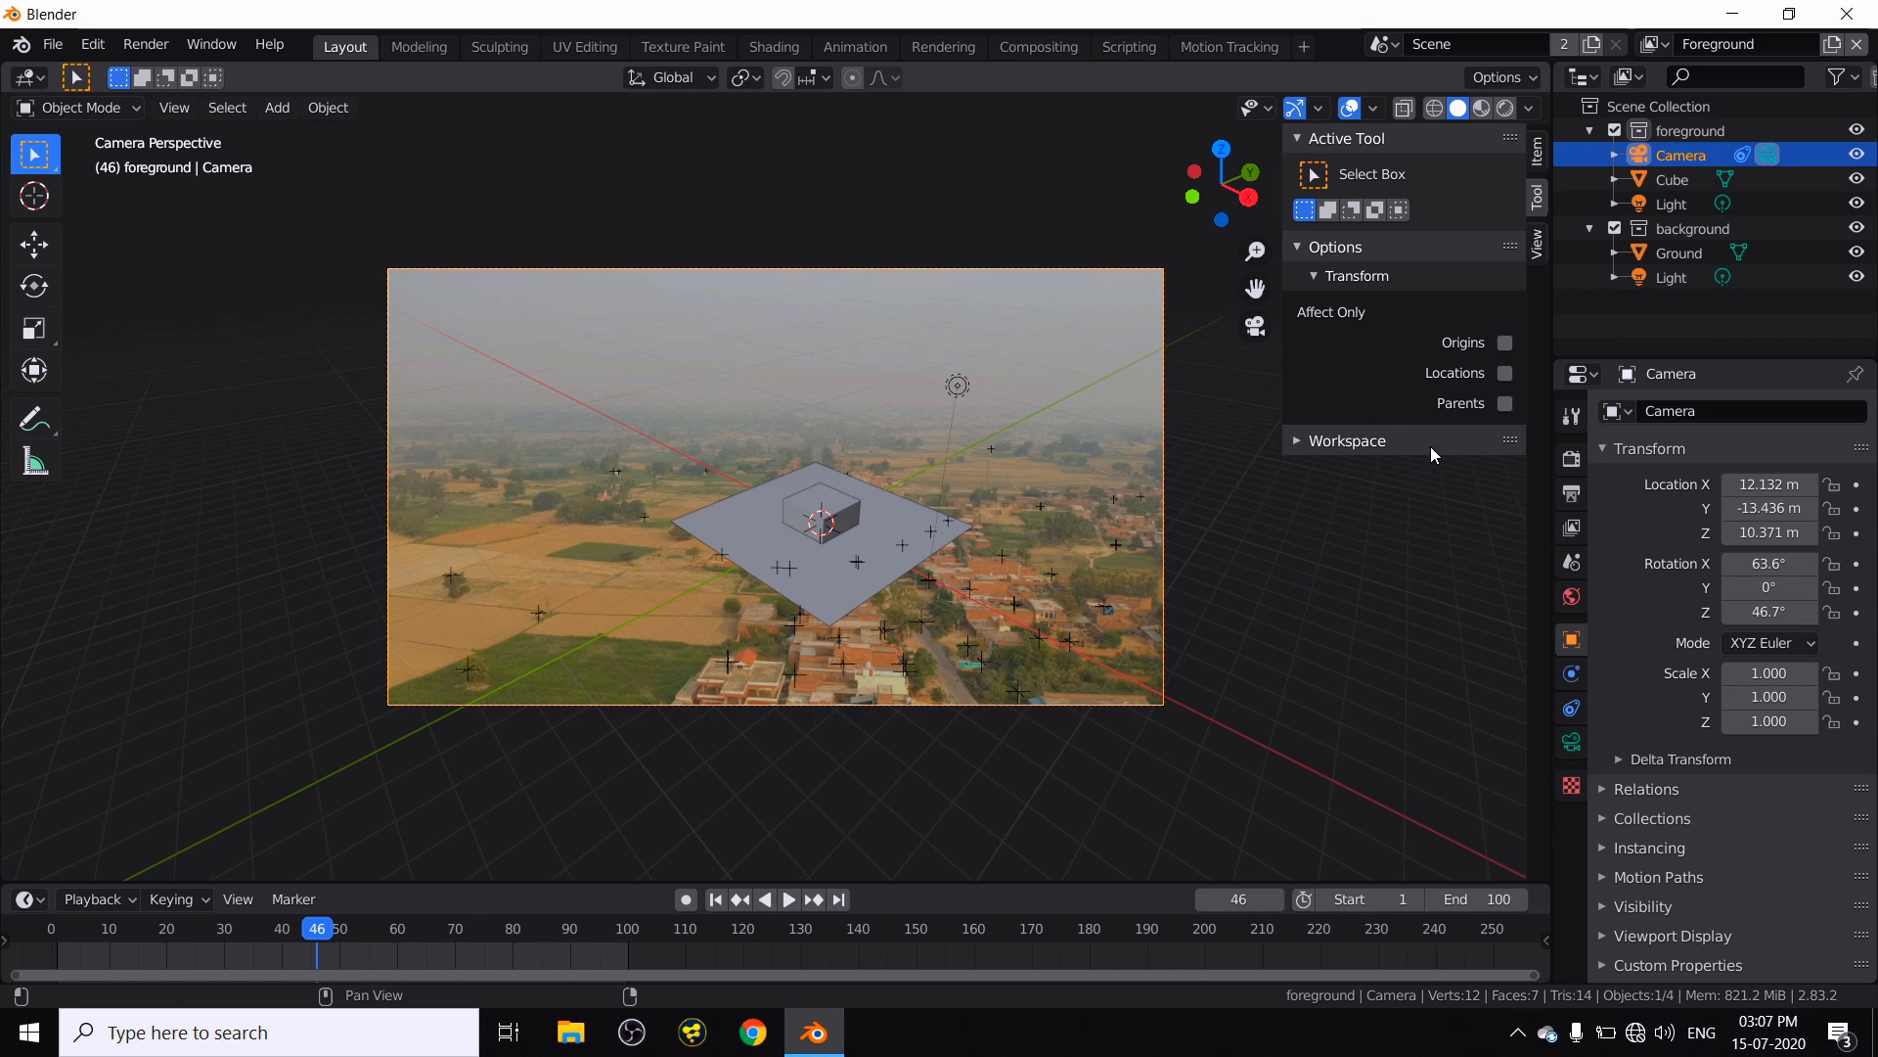
click(1537, 249)
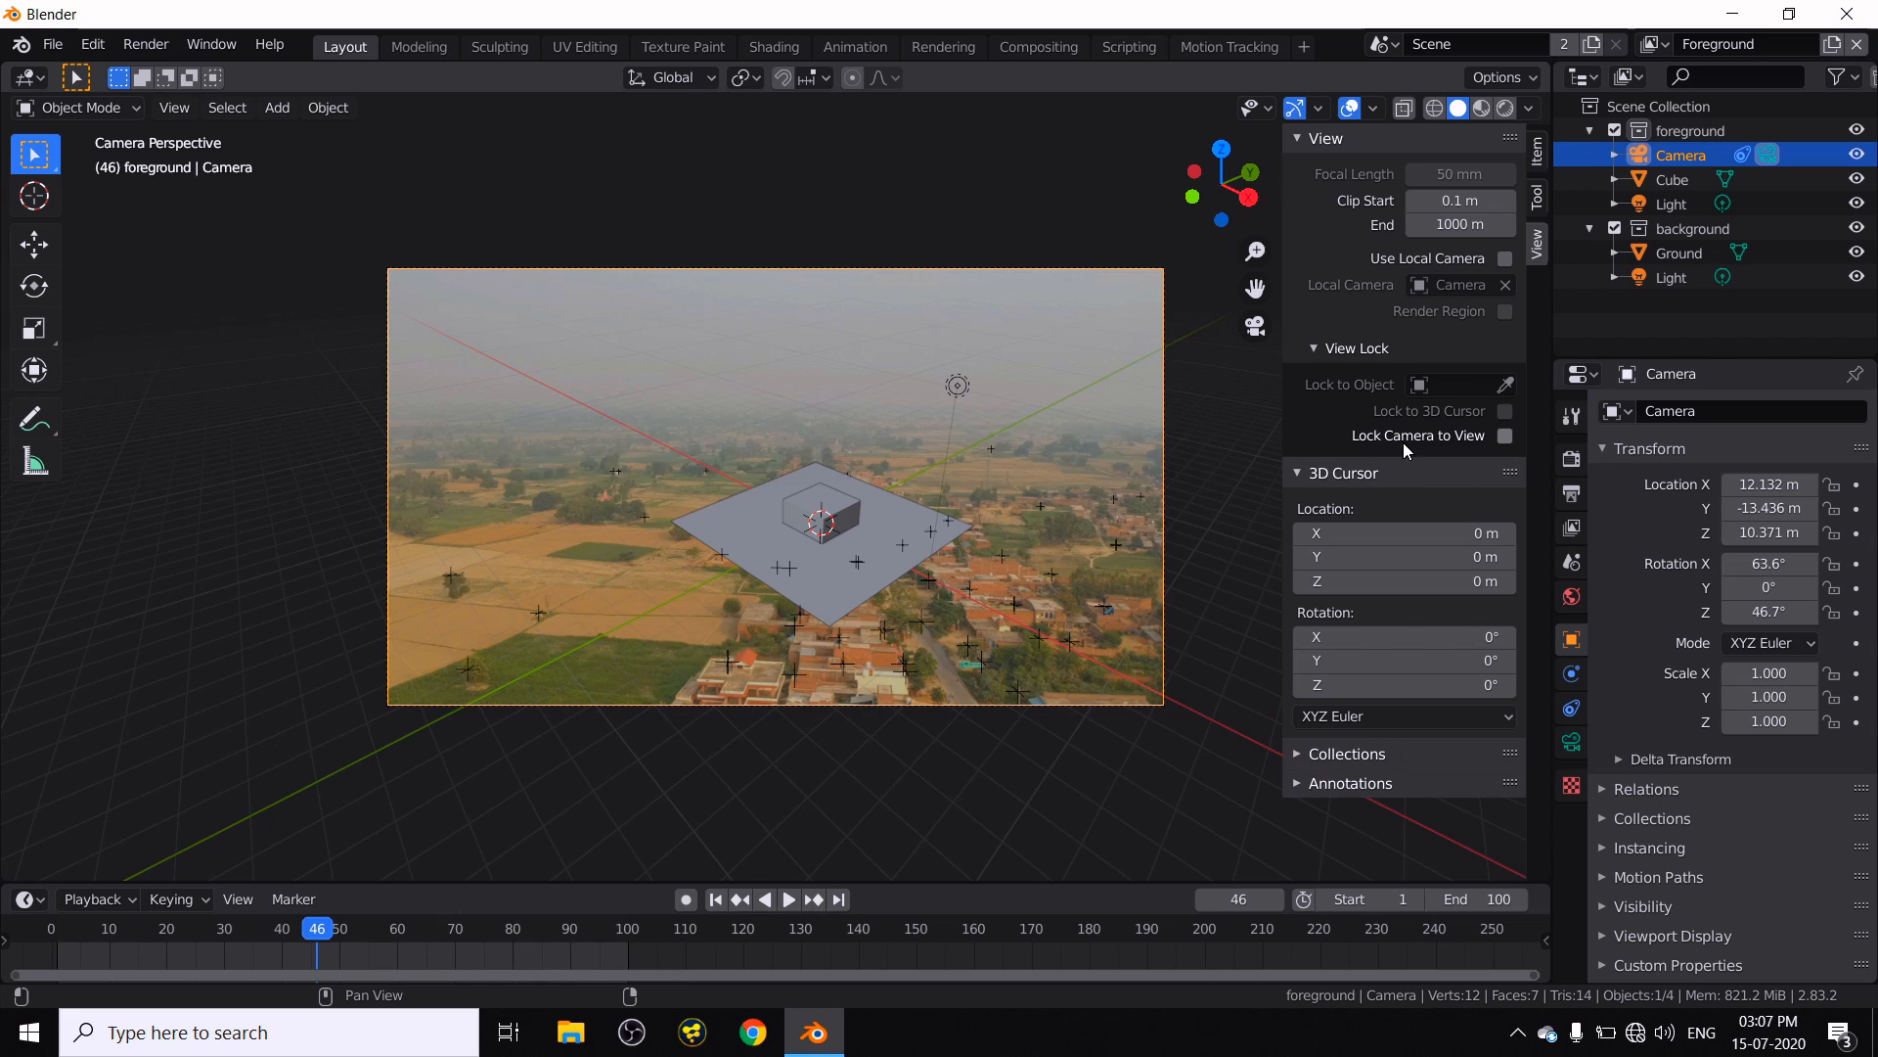
click(1504, 435)
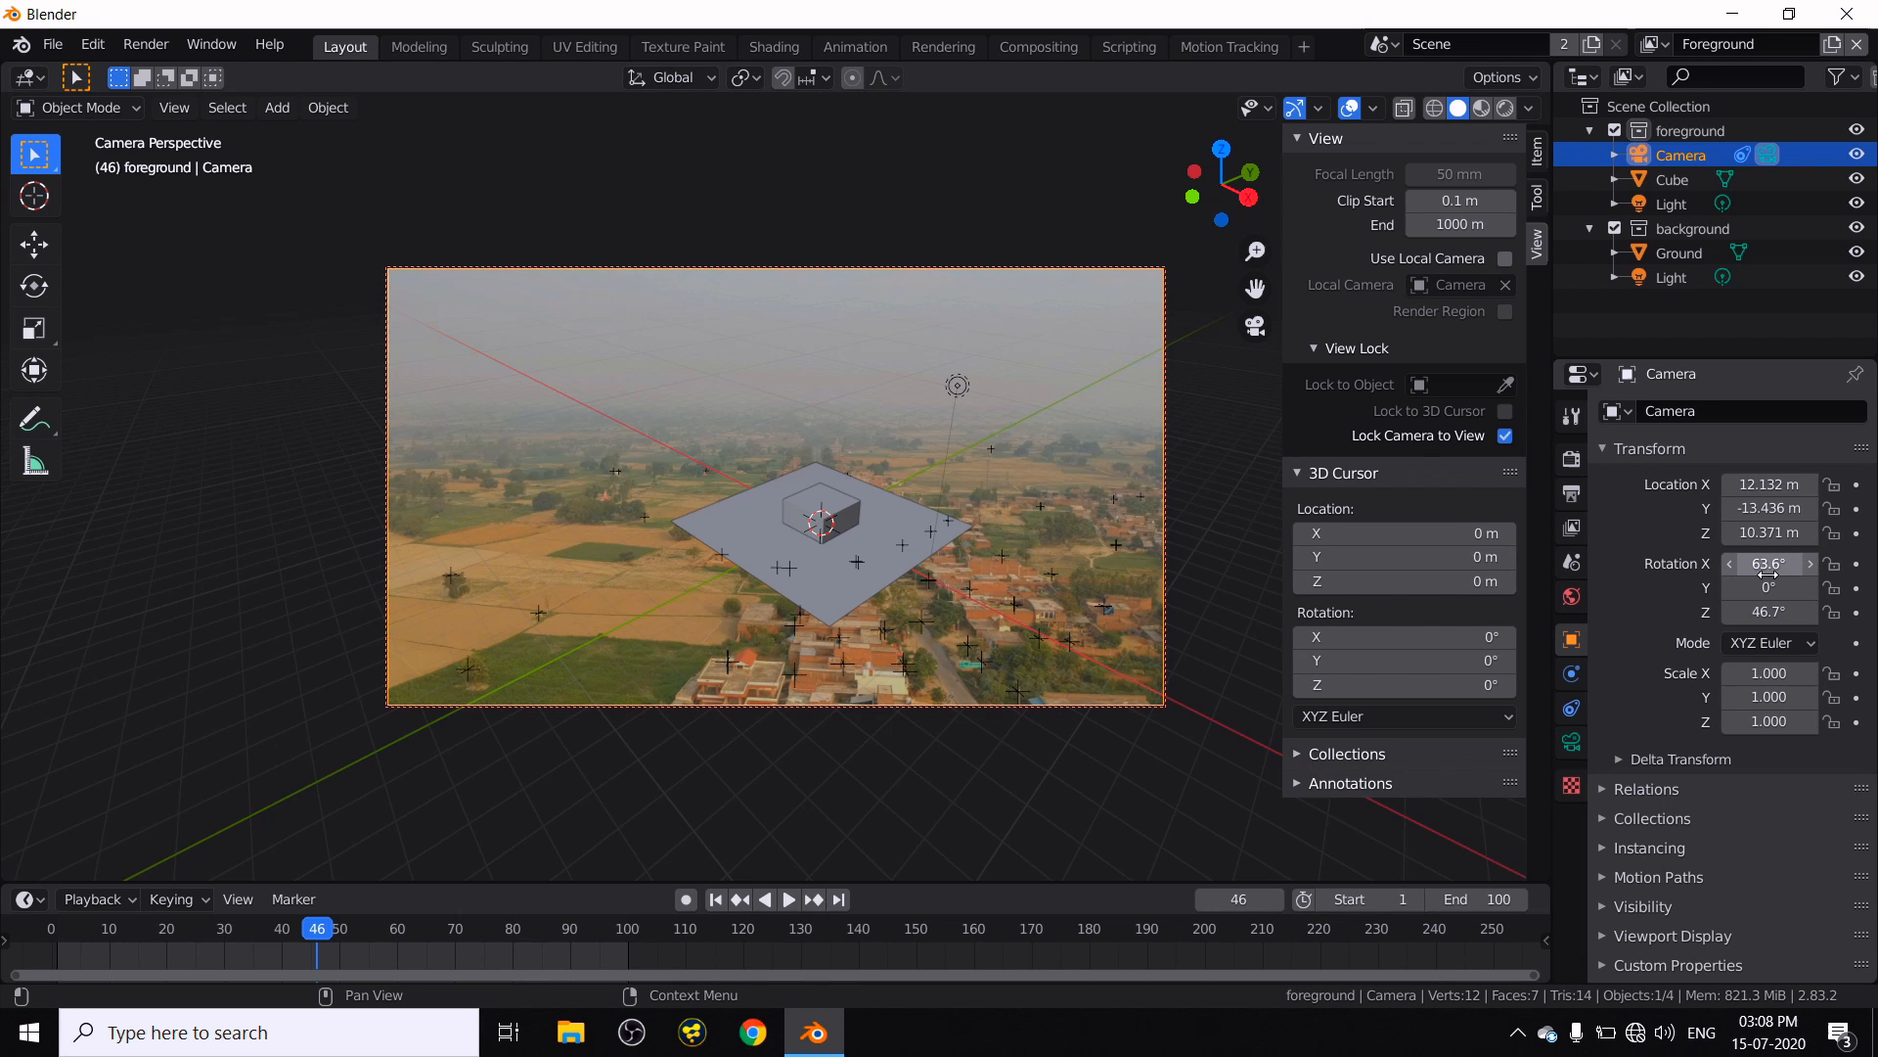
- Set the camera's X rotation to 74.6° and Z location to 6.2712 m, and disable Lock Camera to View
drag(1767, 570, 1761, 564)
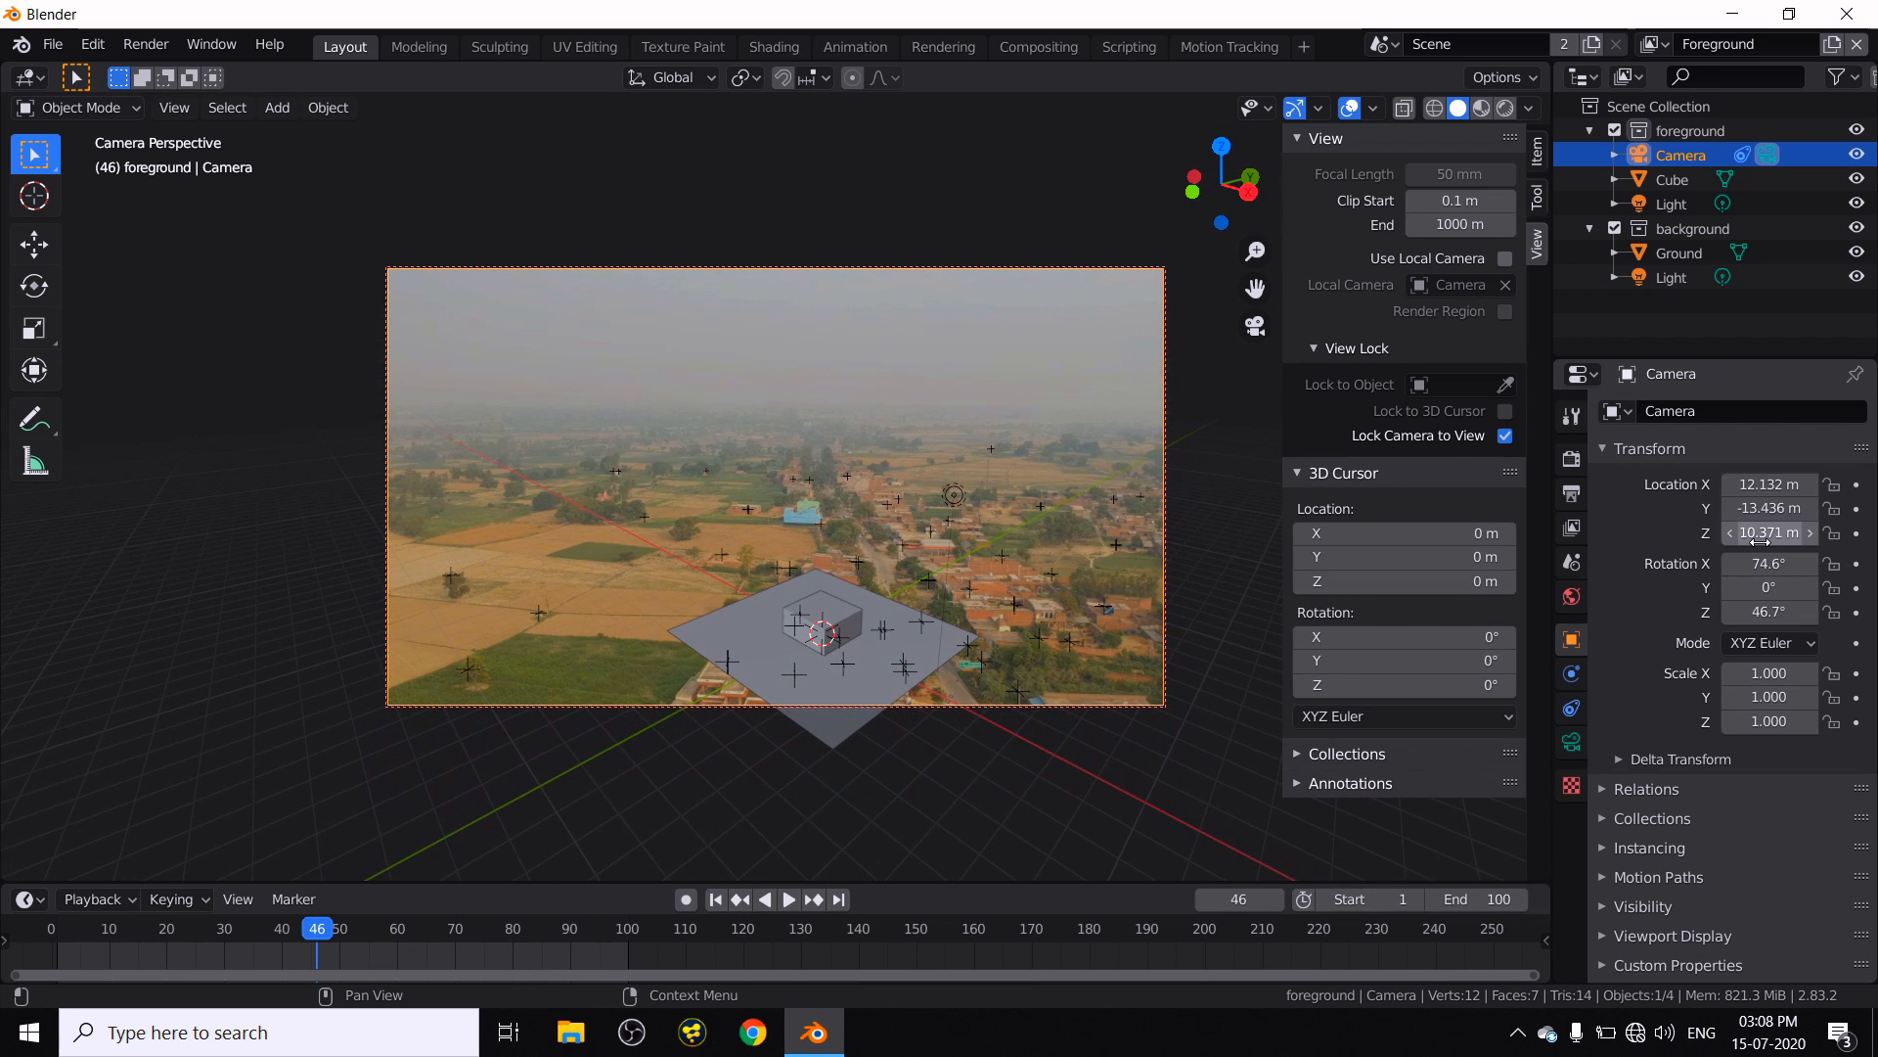
drag(1756, 532, 1700, 532)
scroll(826, 630, up, 5)
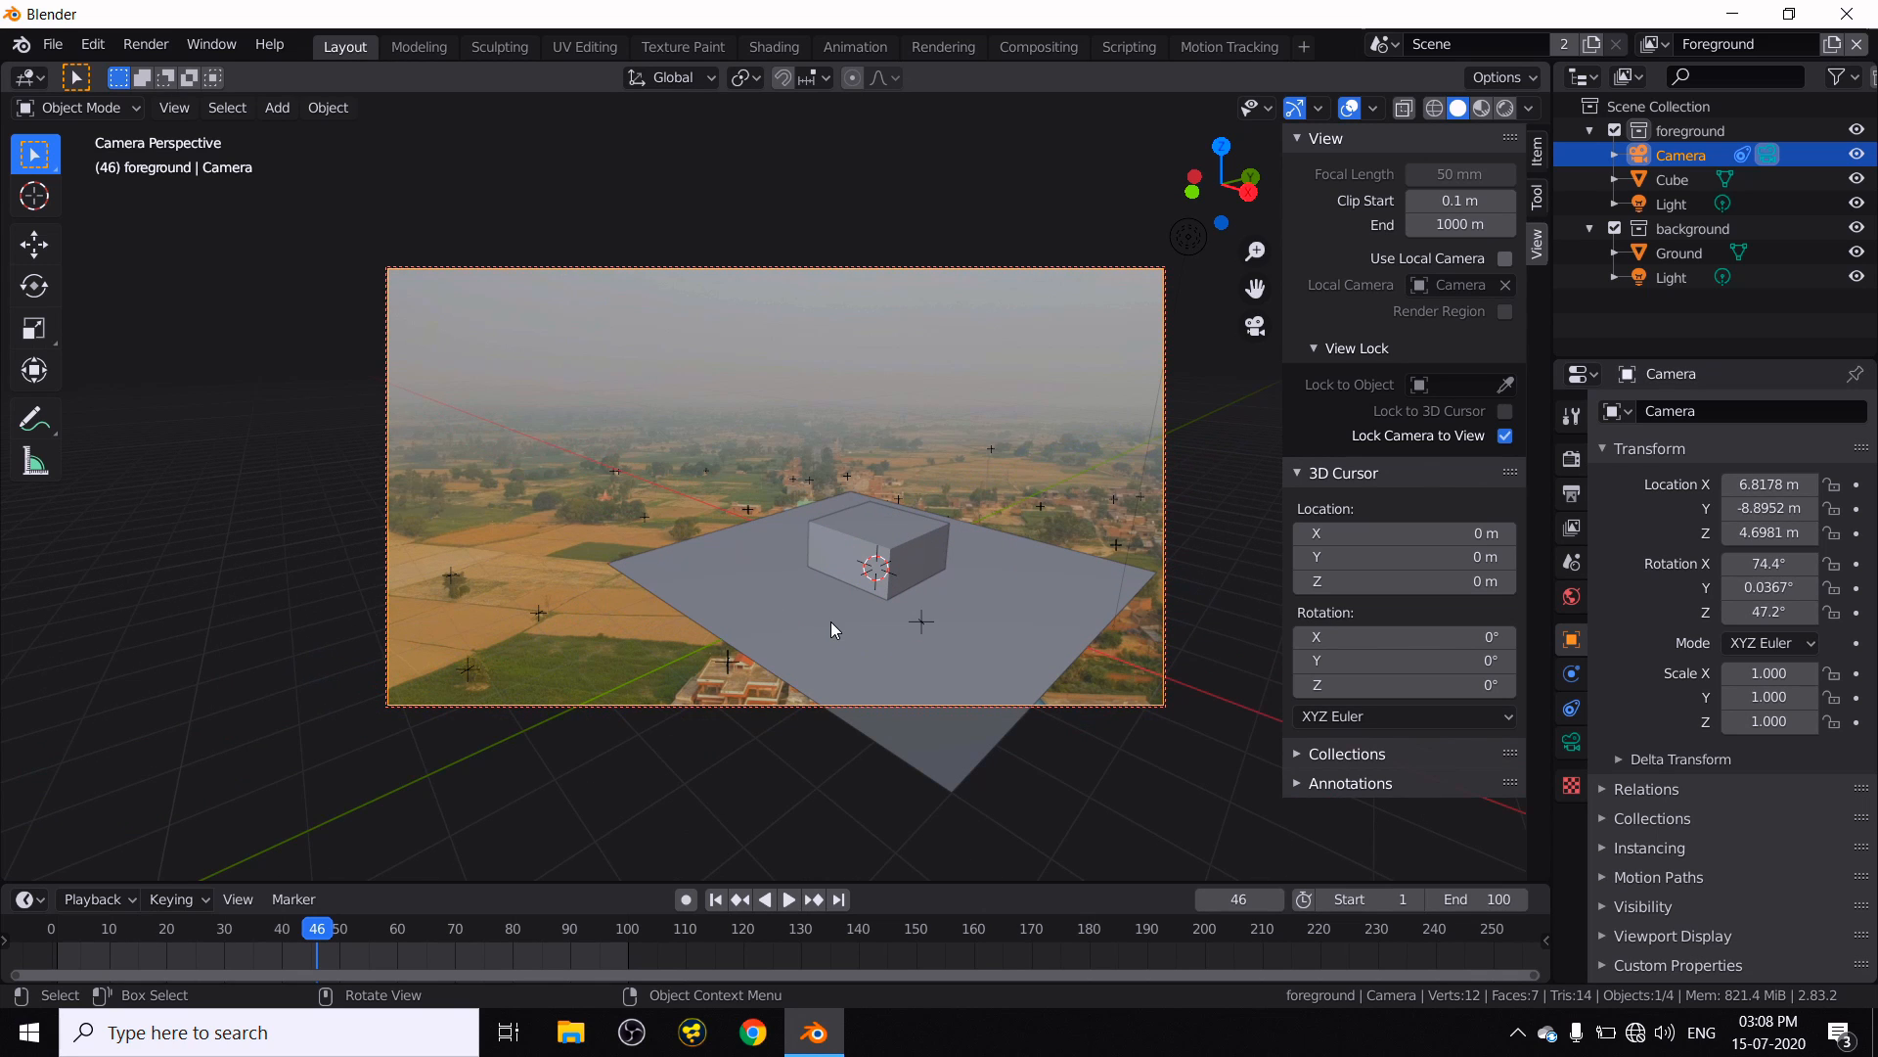
scroll(833, 627, down, 3)
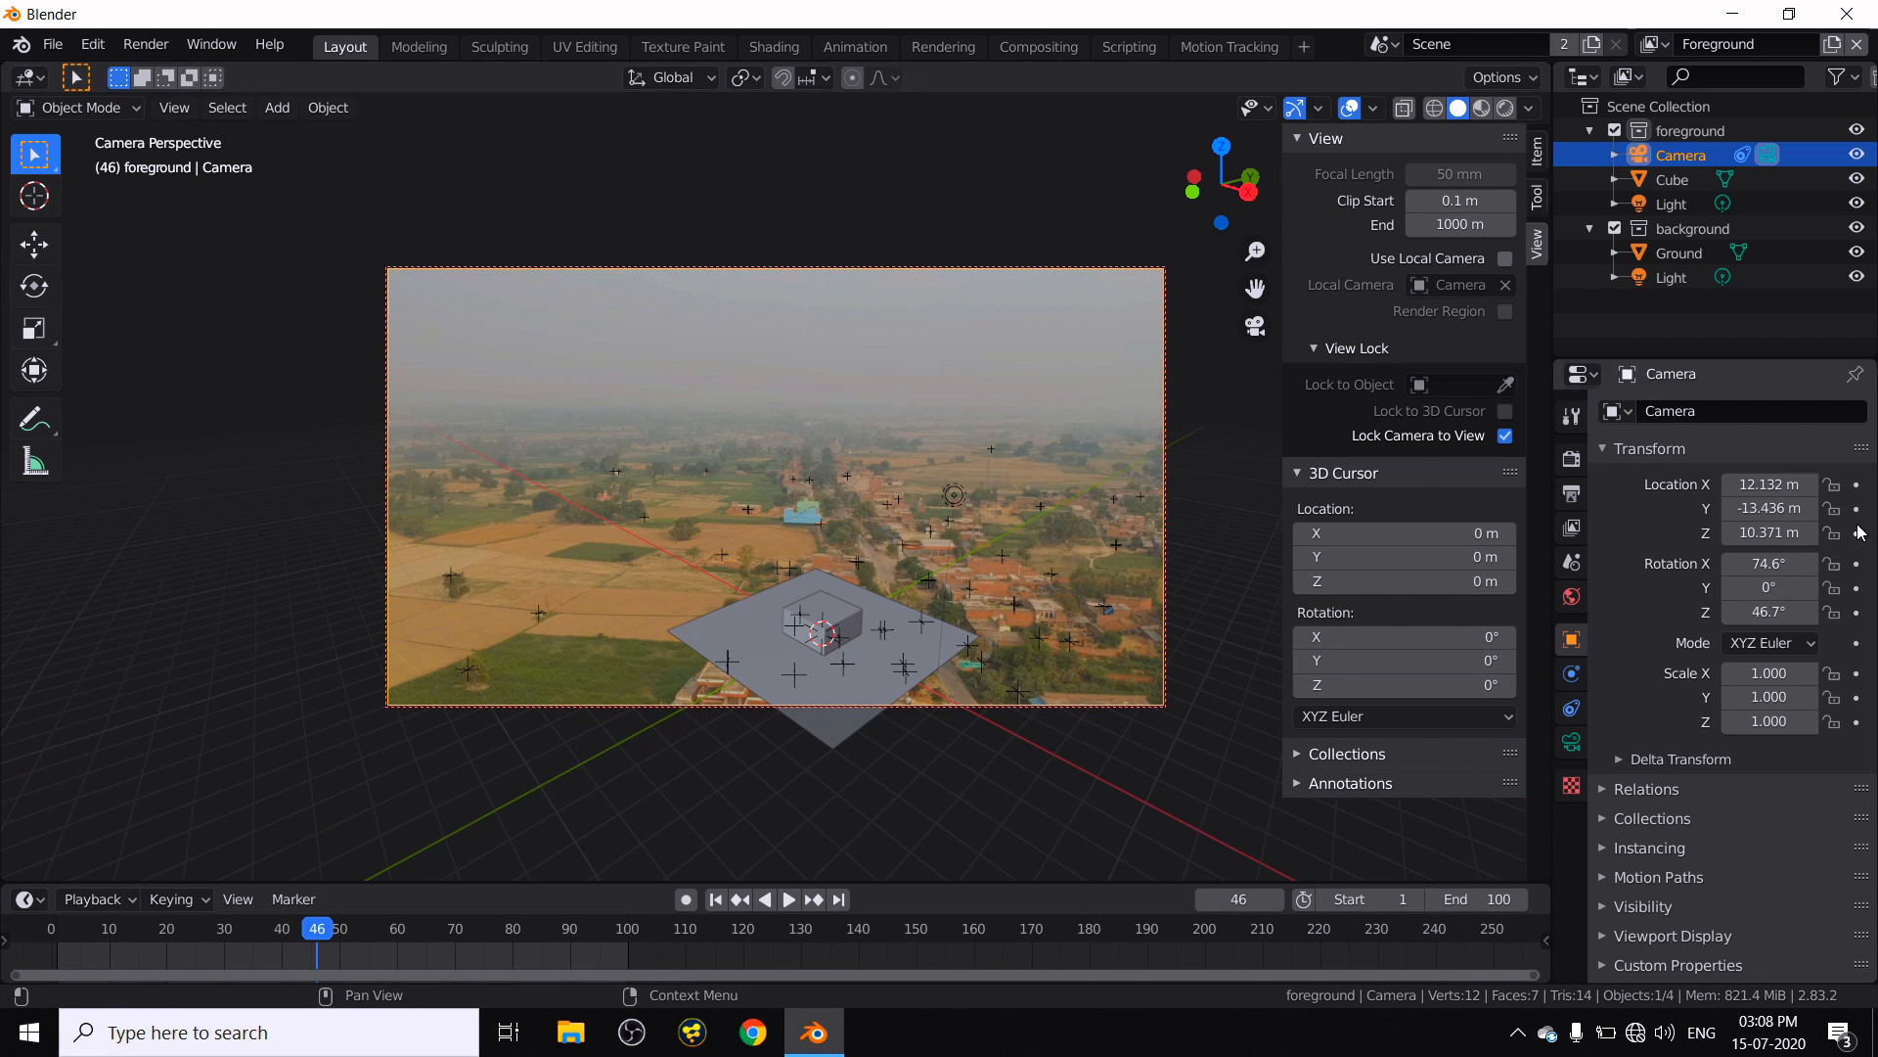
drag(1768, 533, 1702, 533)
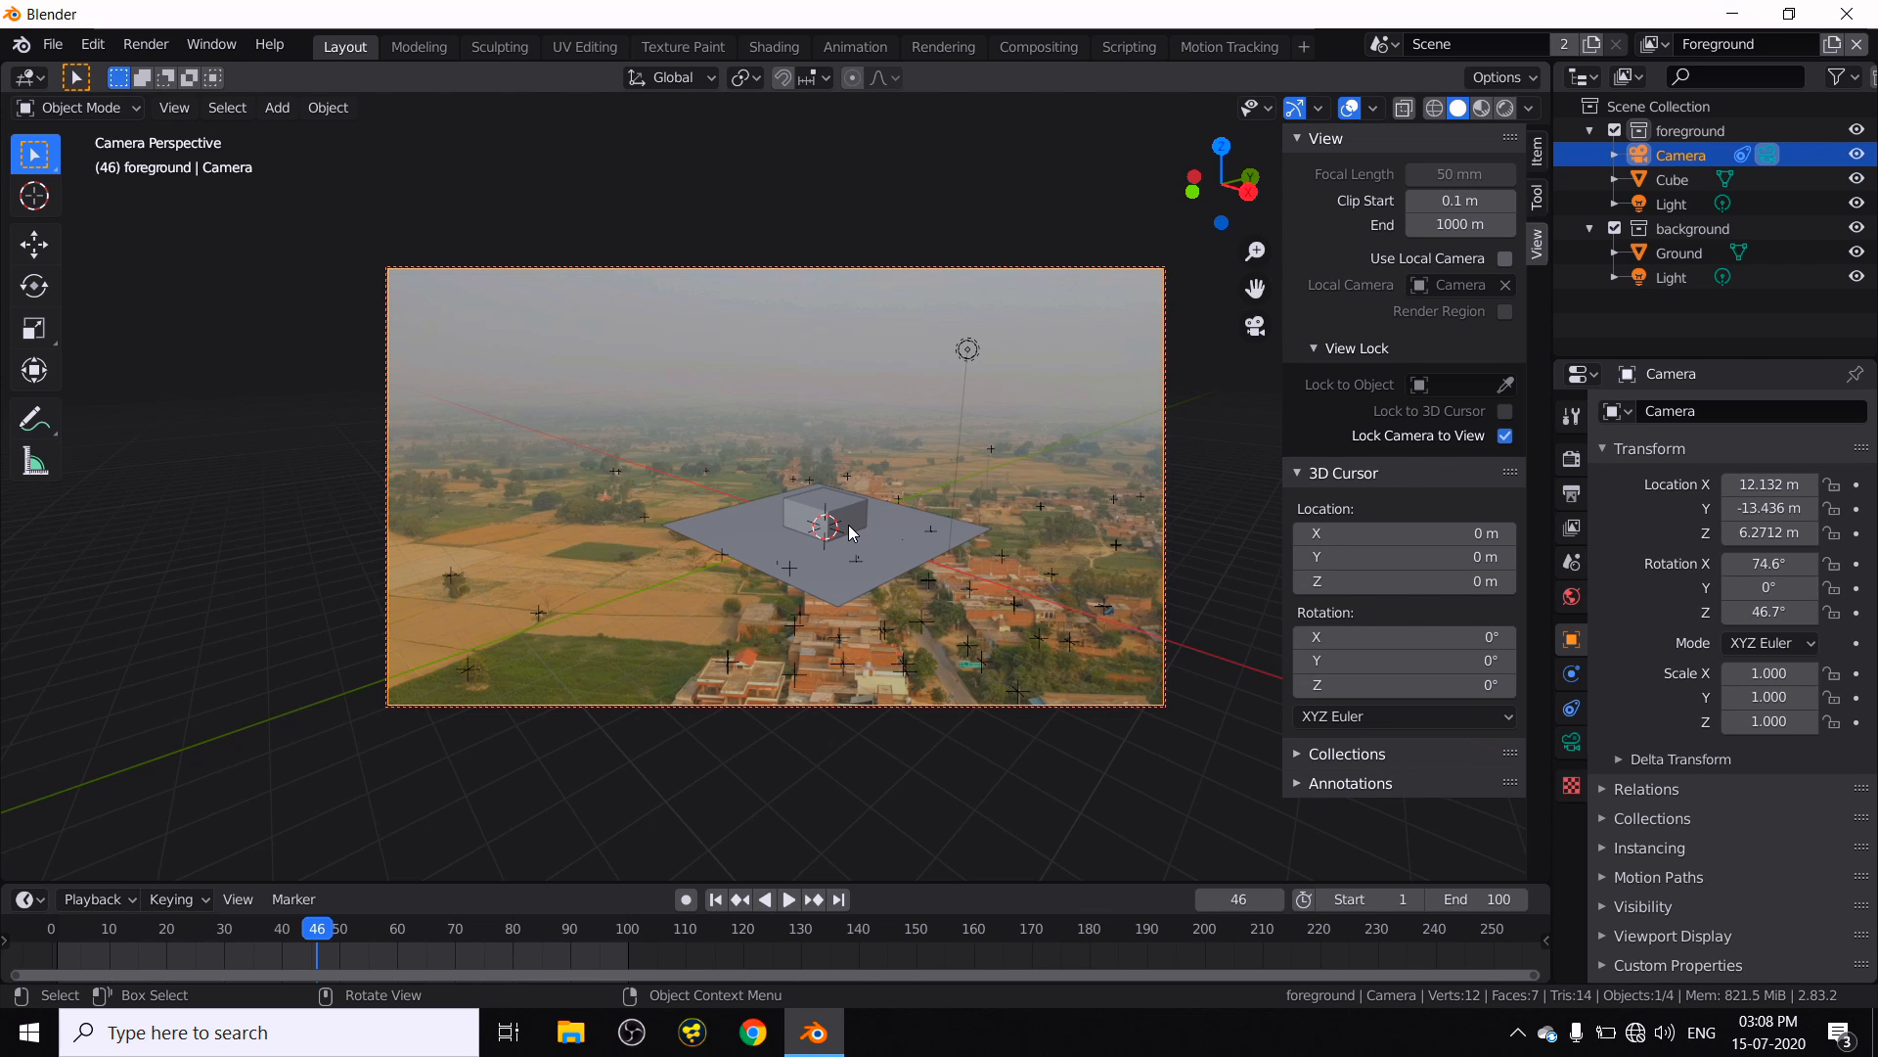
click(1505, 436)
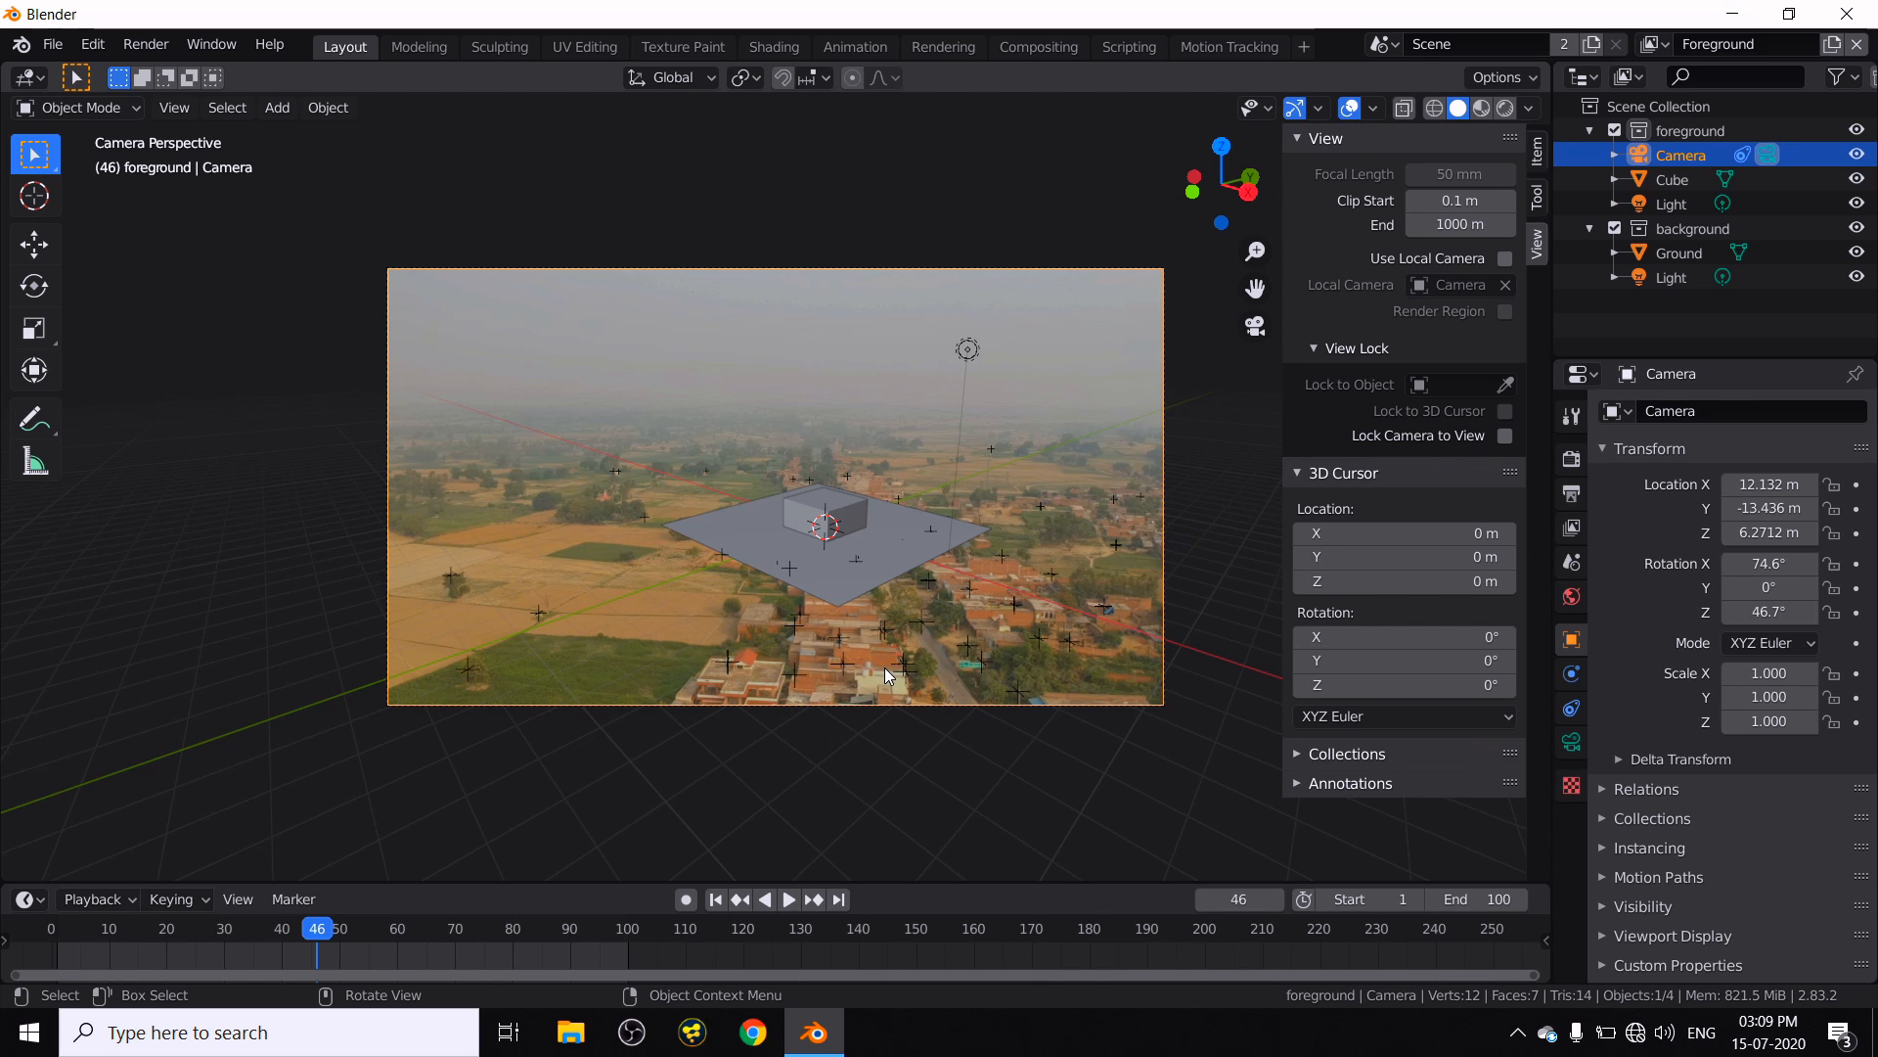
key(n)
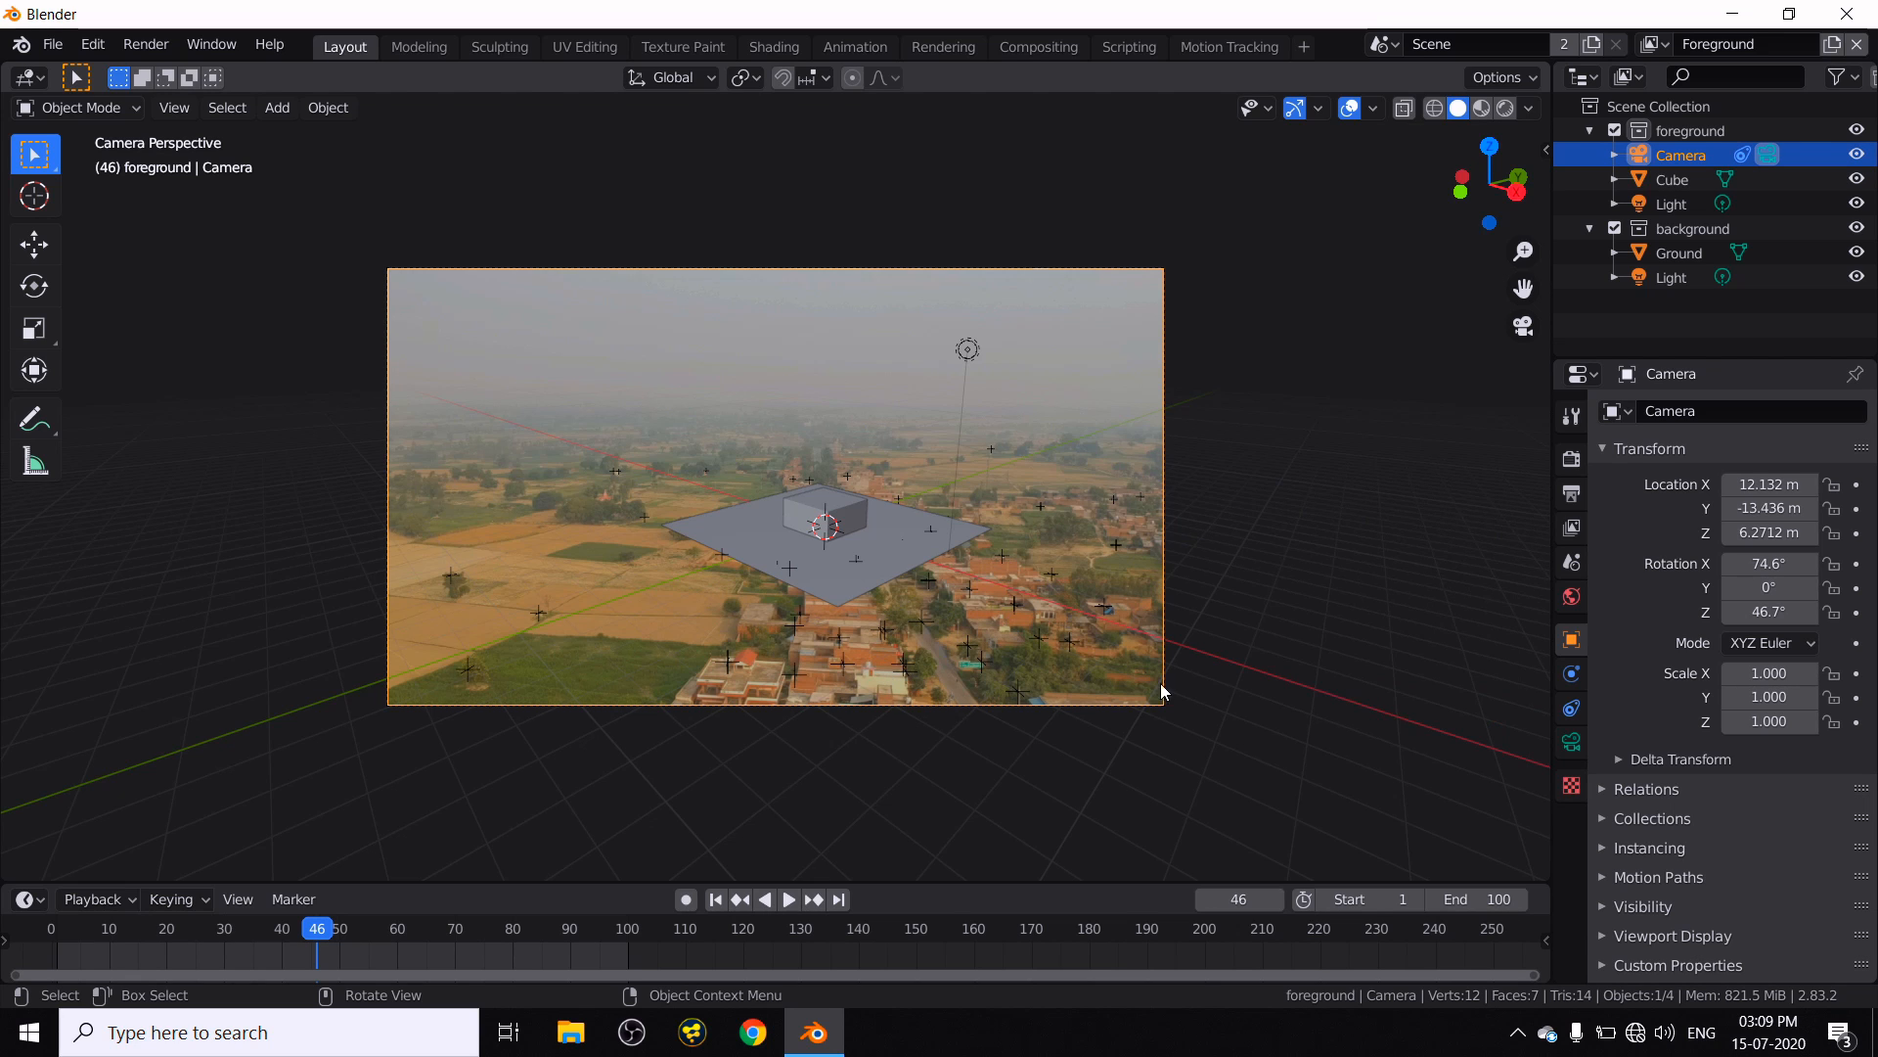
- Play the animation through the camera to check the cube's tracking, stop it, and return to the Motion Tracking workspace
scroll(900, 608, up, 2)
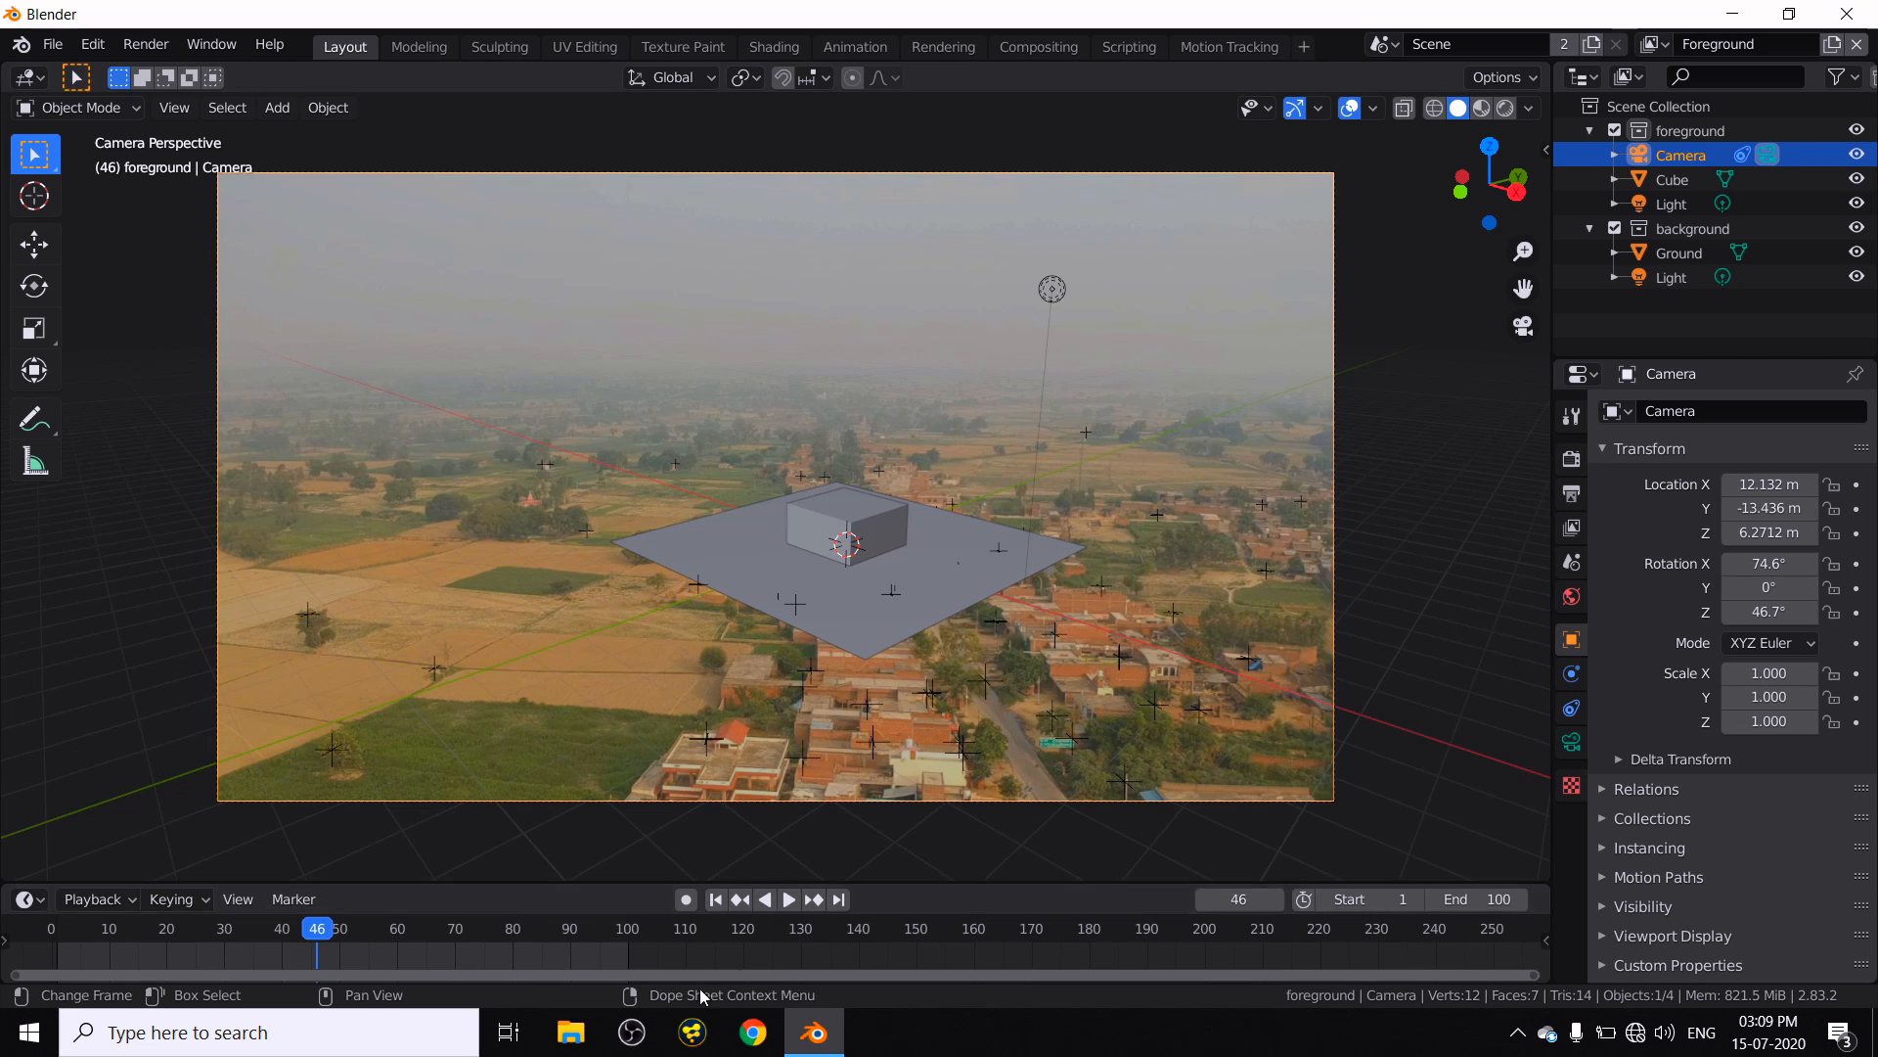
click(791, 899)
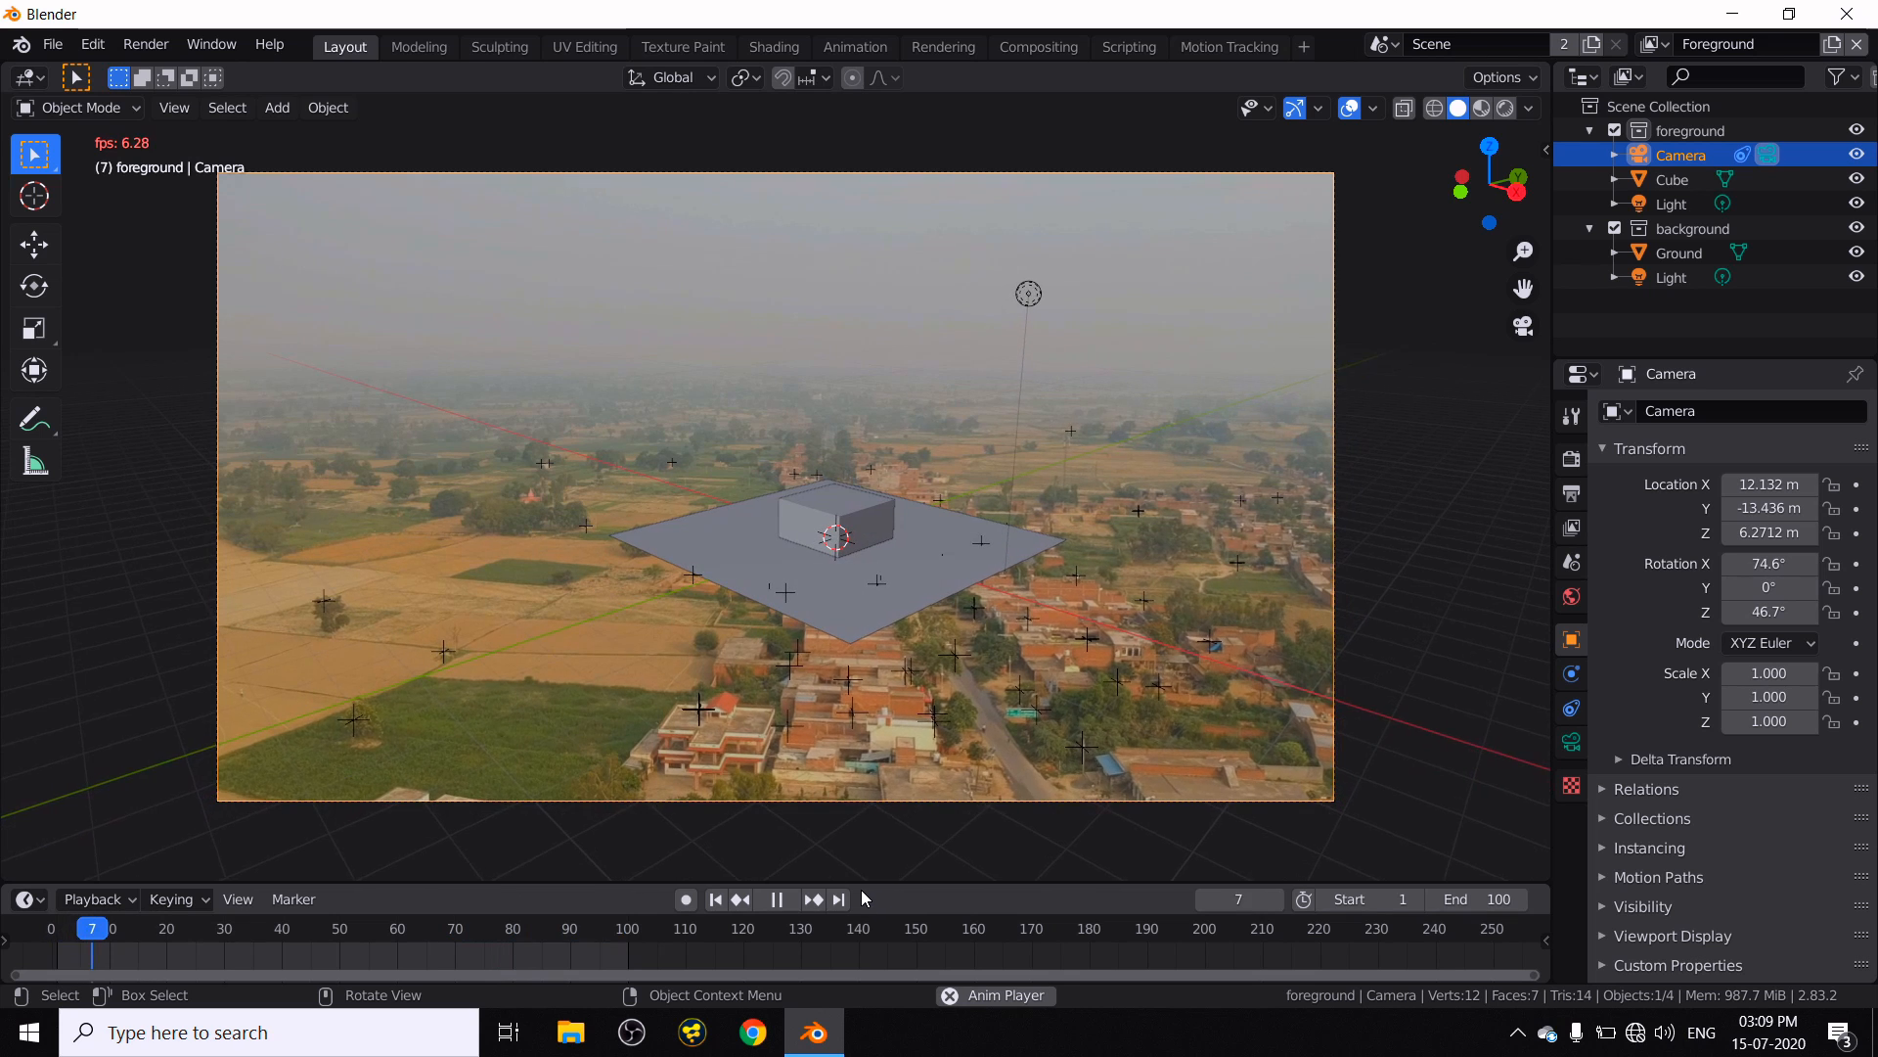
click(779, 900)
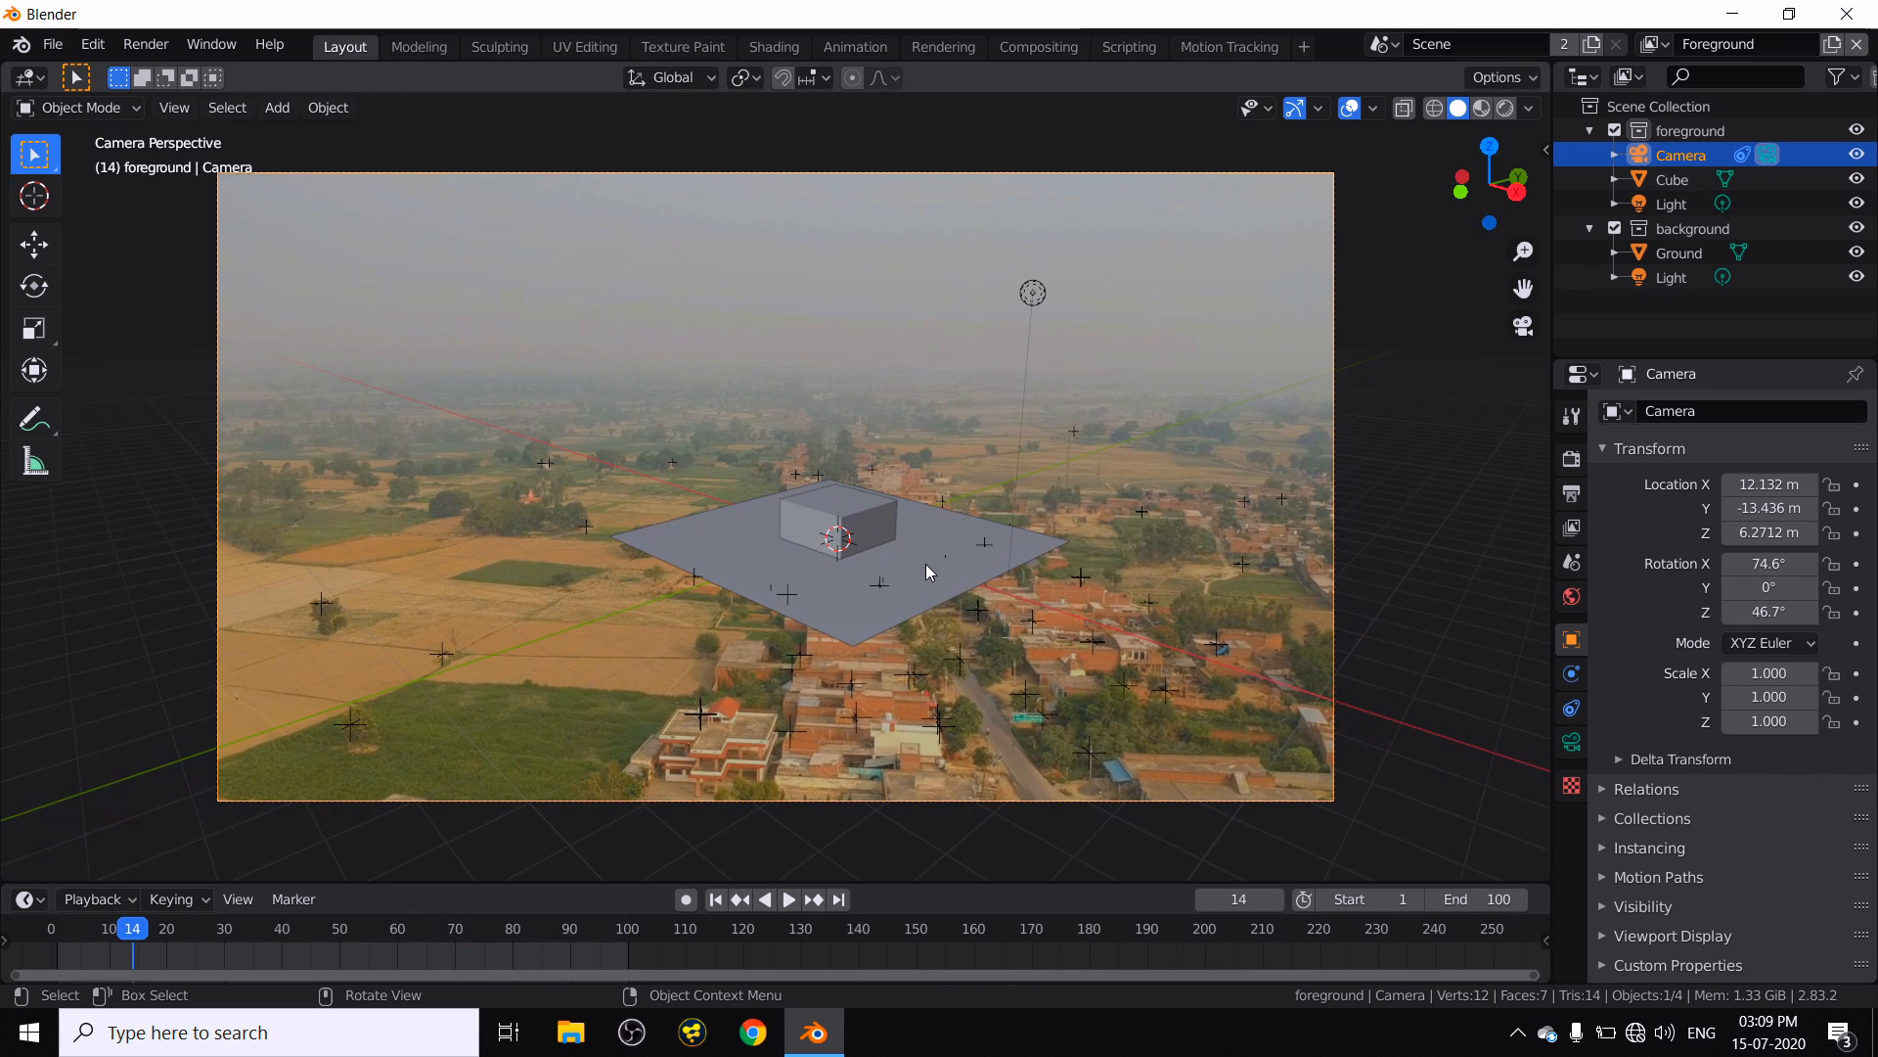
click(1228, 47)
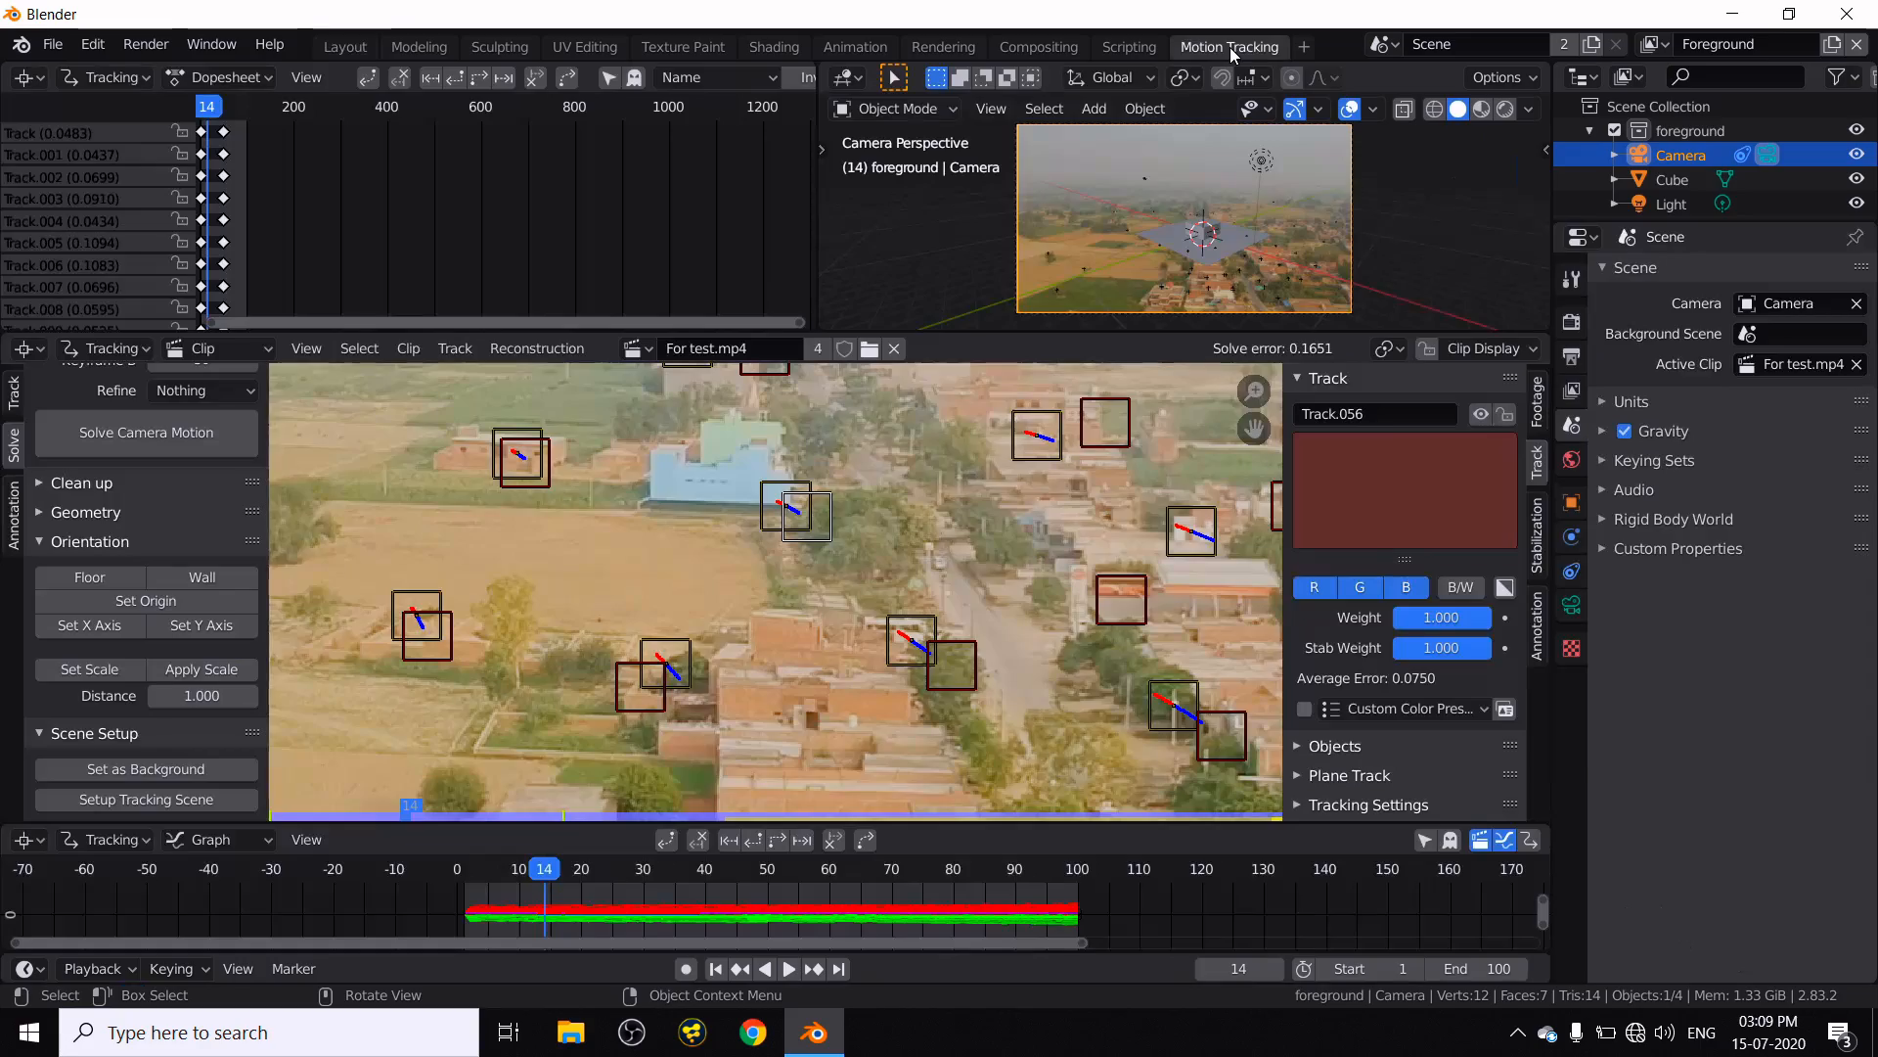
- Set the floor orientation from the three ground markers Track.008, Track.021 and Track.023 in the clip
scroll(602, 589, down, 5)
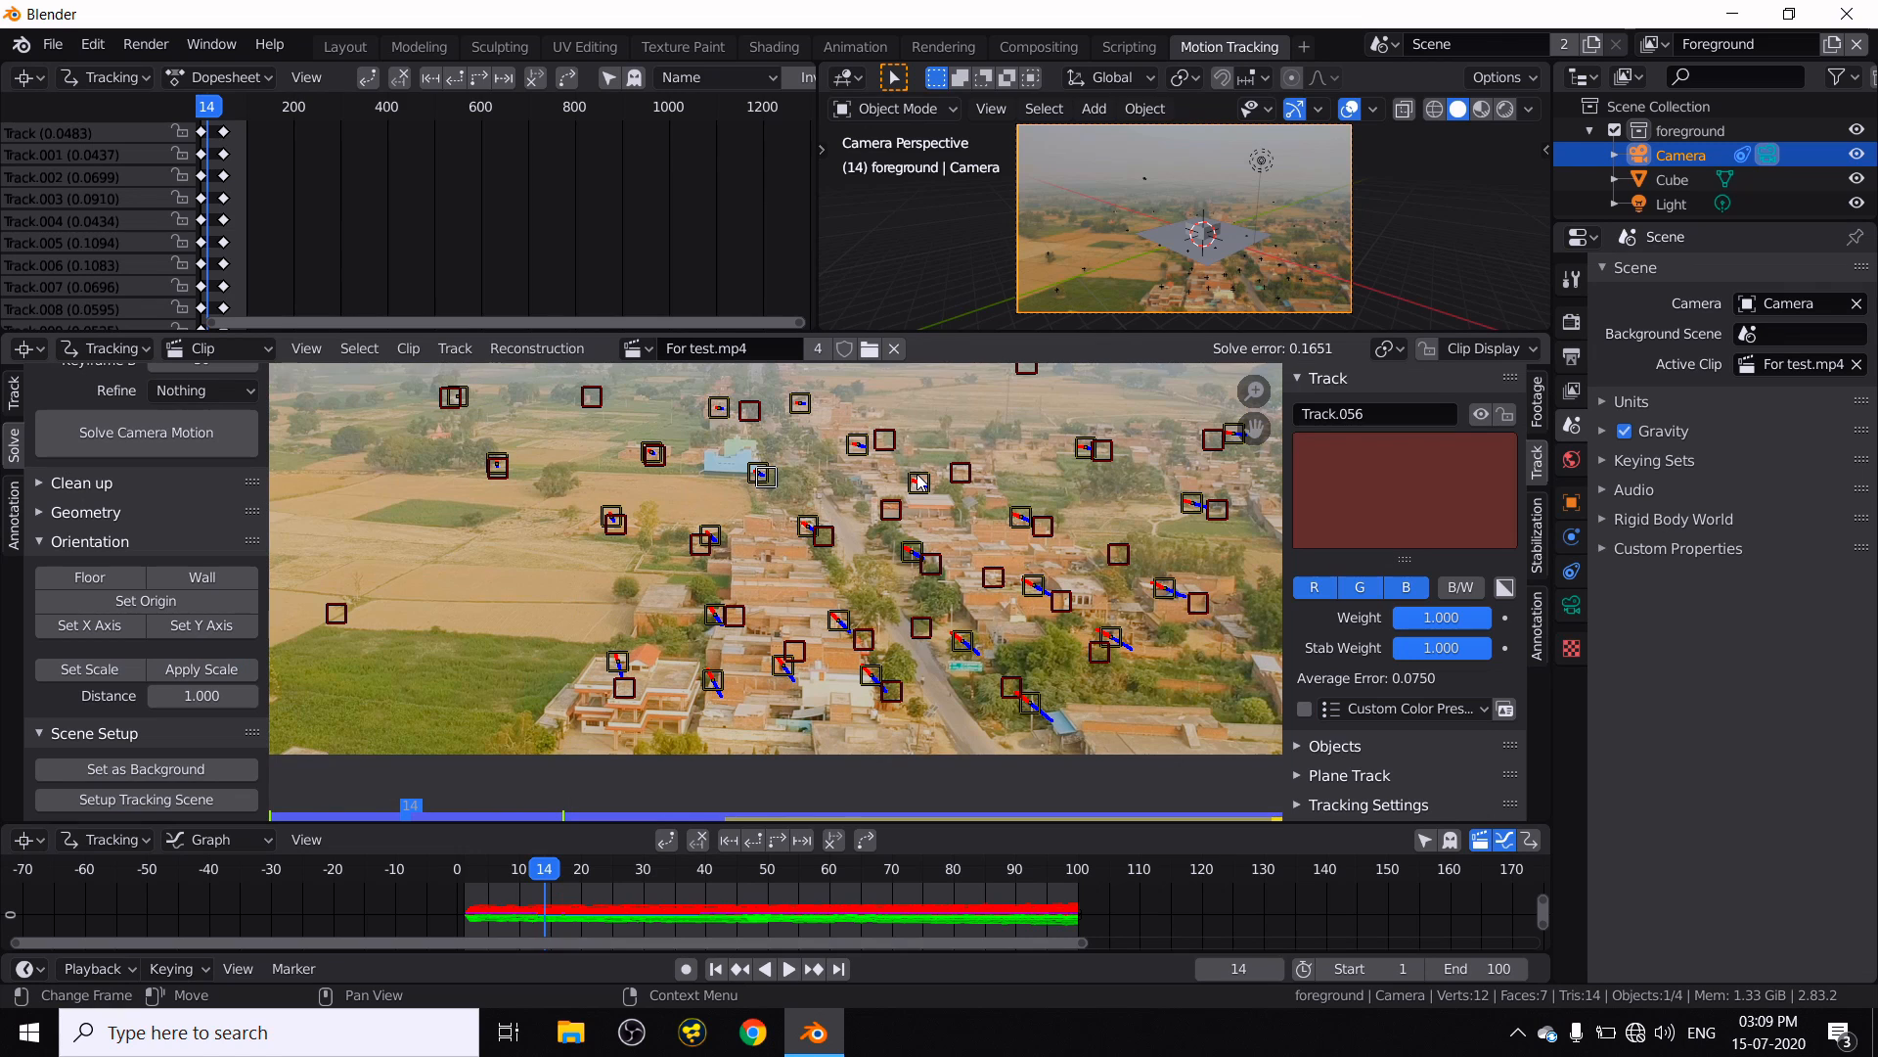
middle_drag(984, 453, 1059, 385)
middle_drag(643, 571, 638, 700)
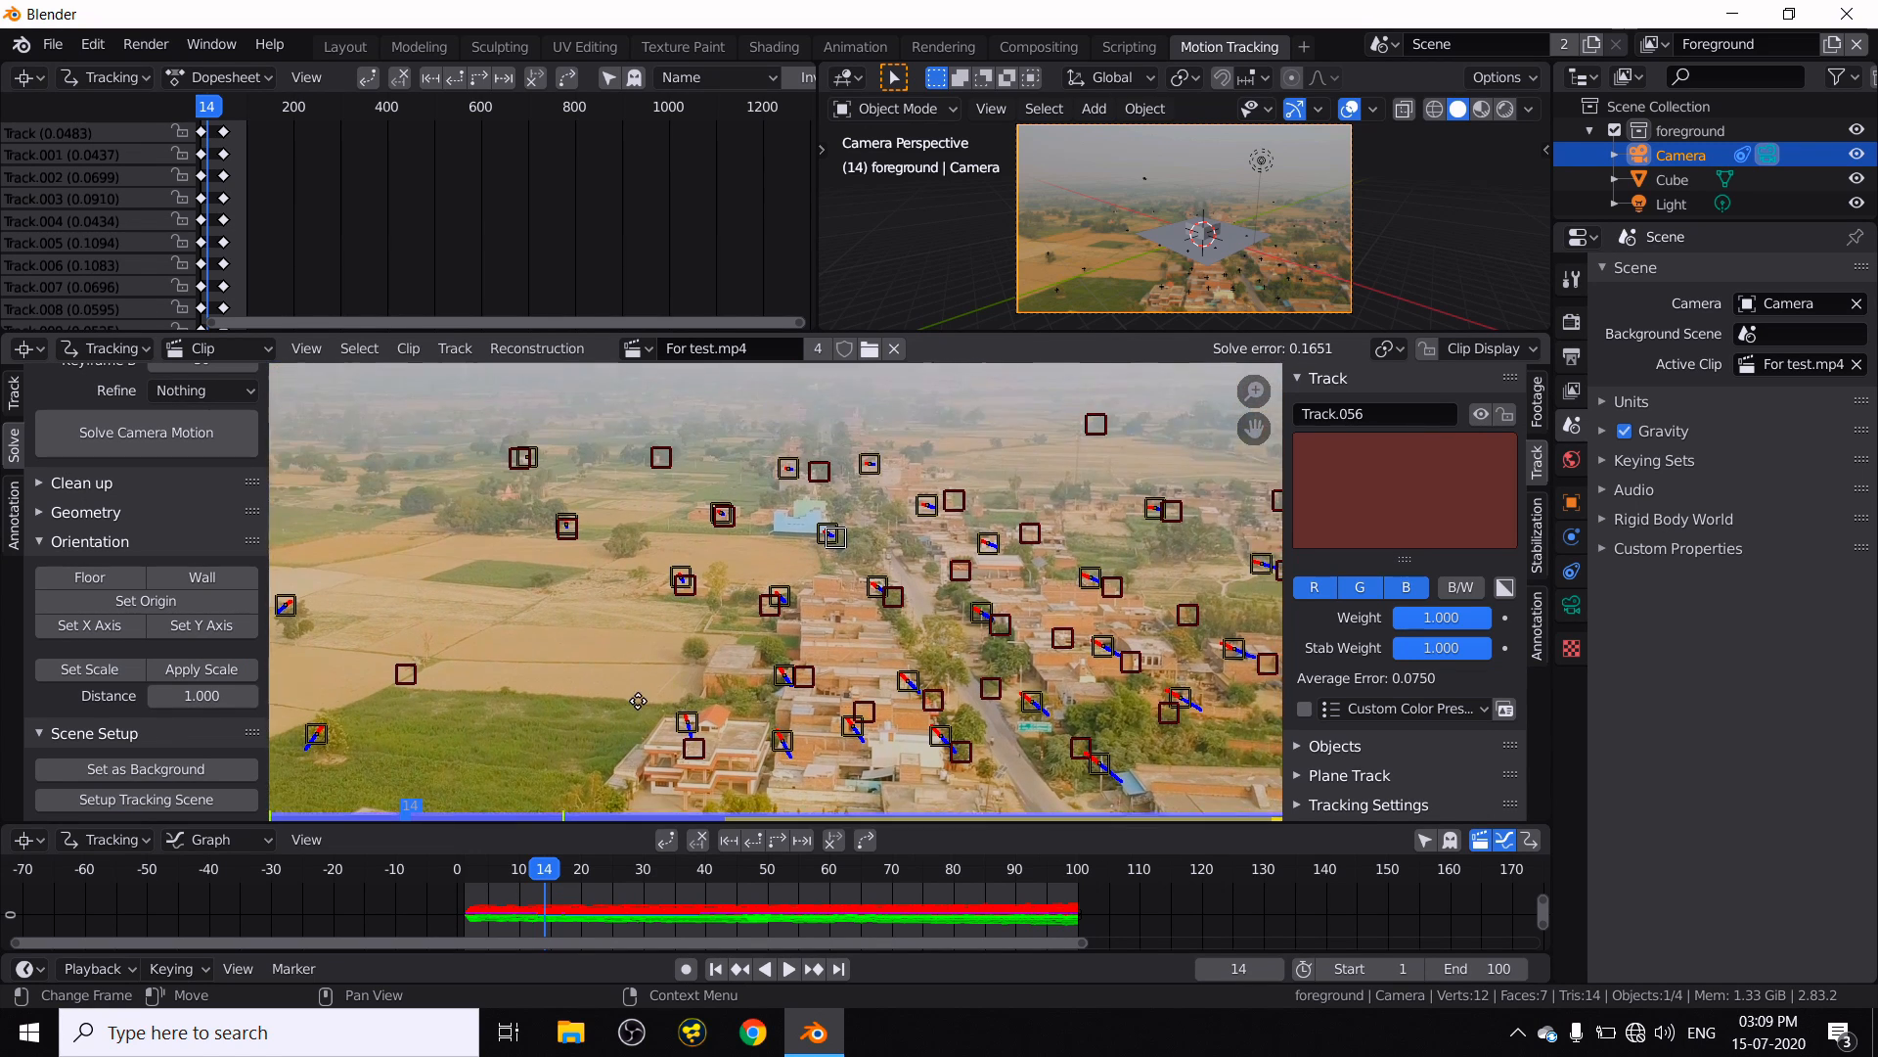
scroll(637, 690, up, 5)
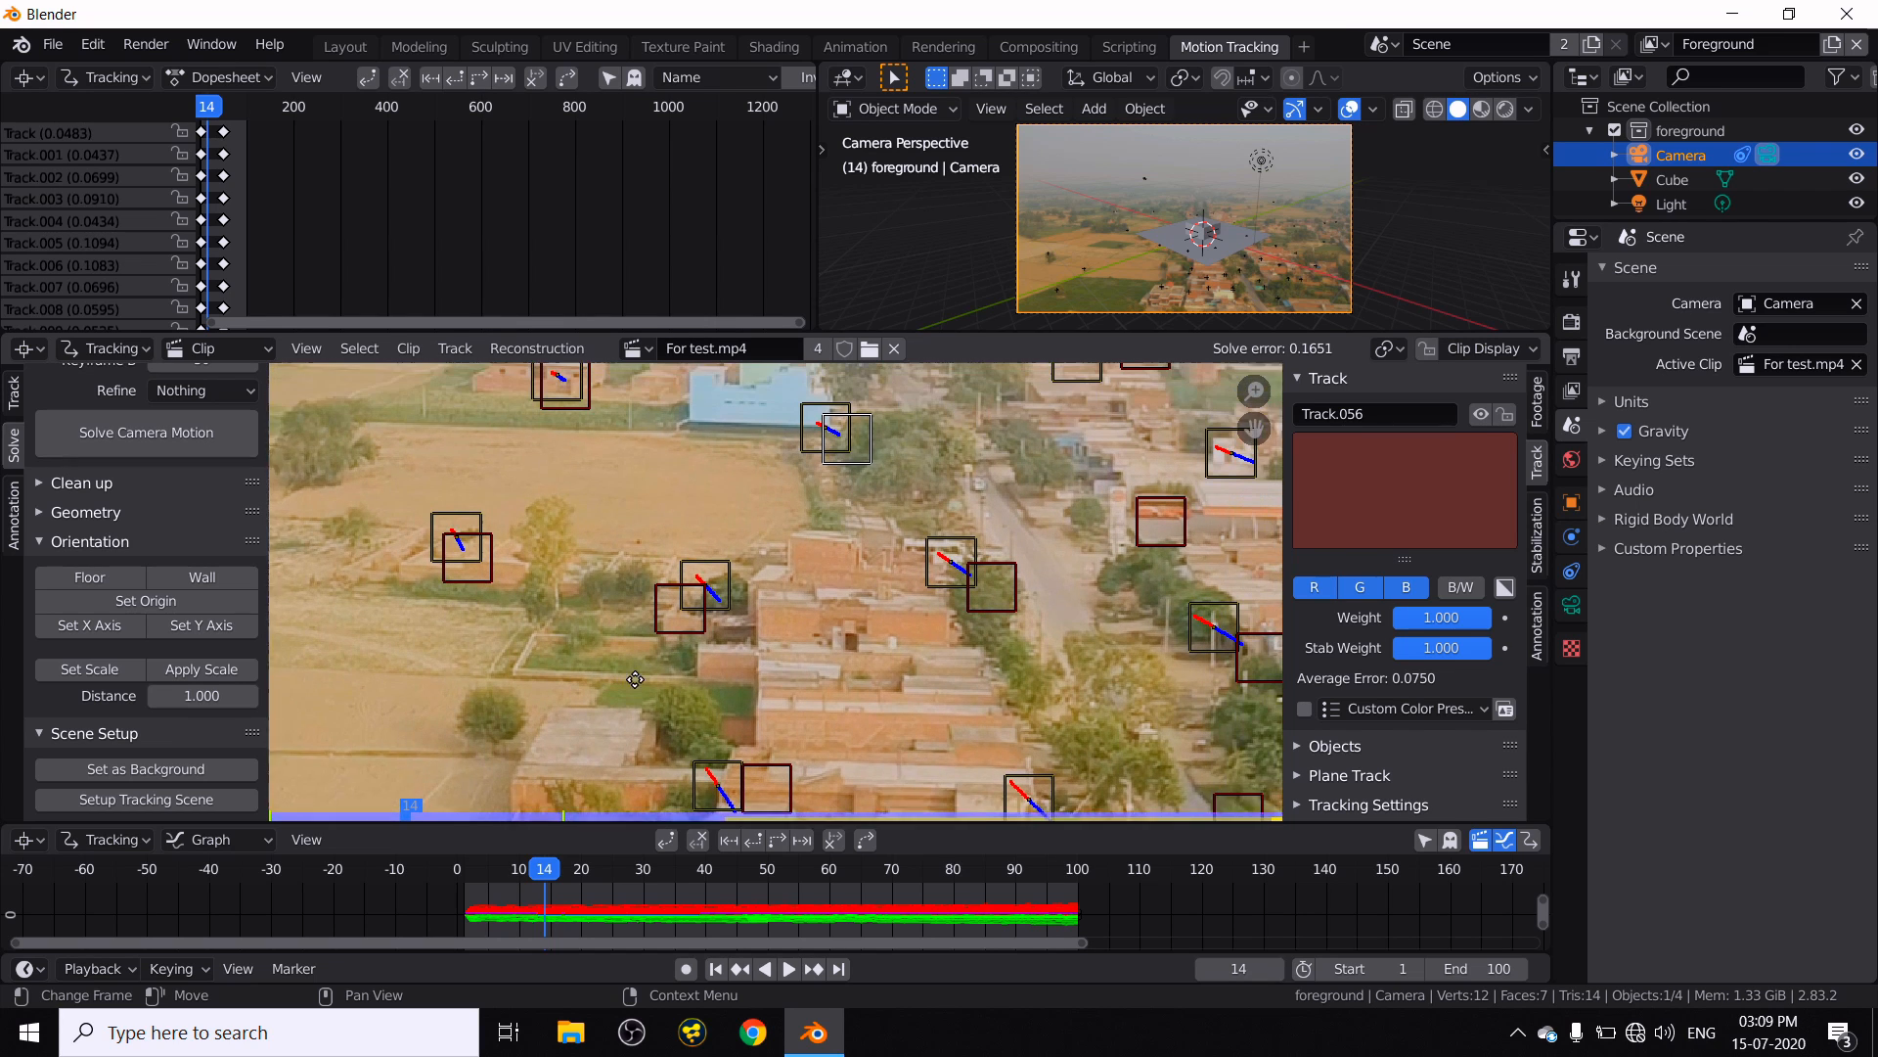
click(705, 601)
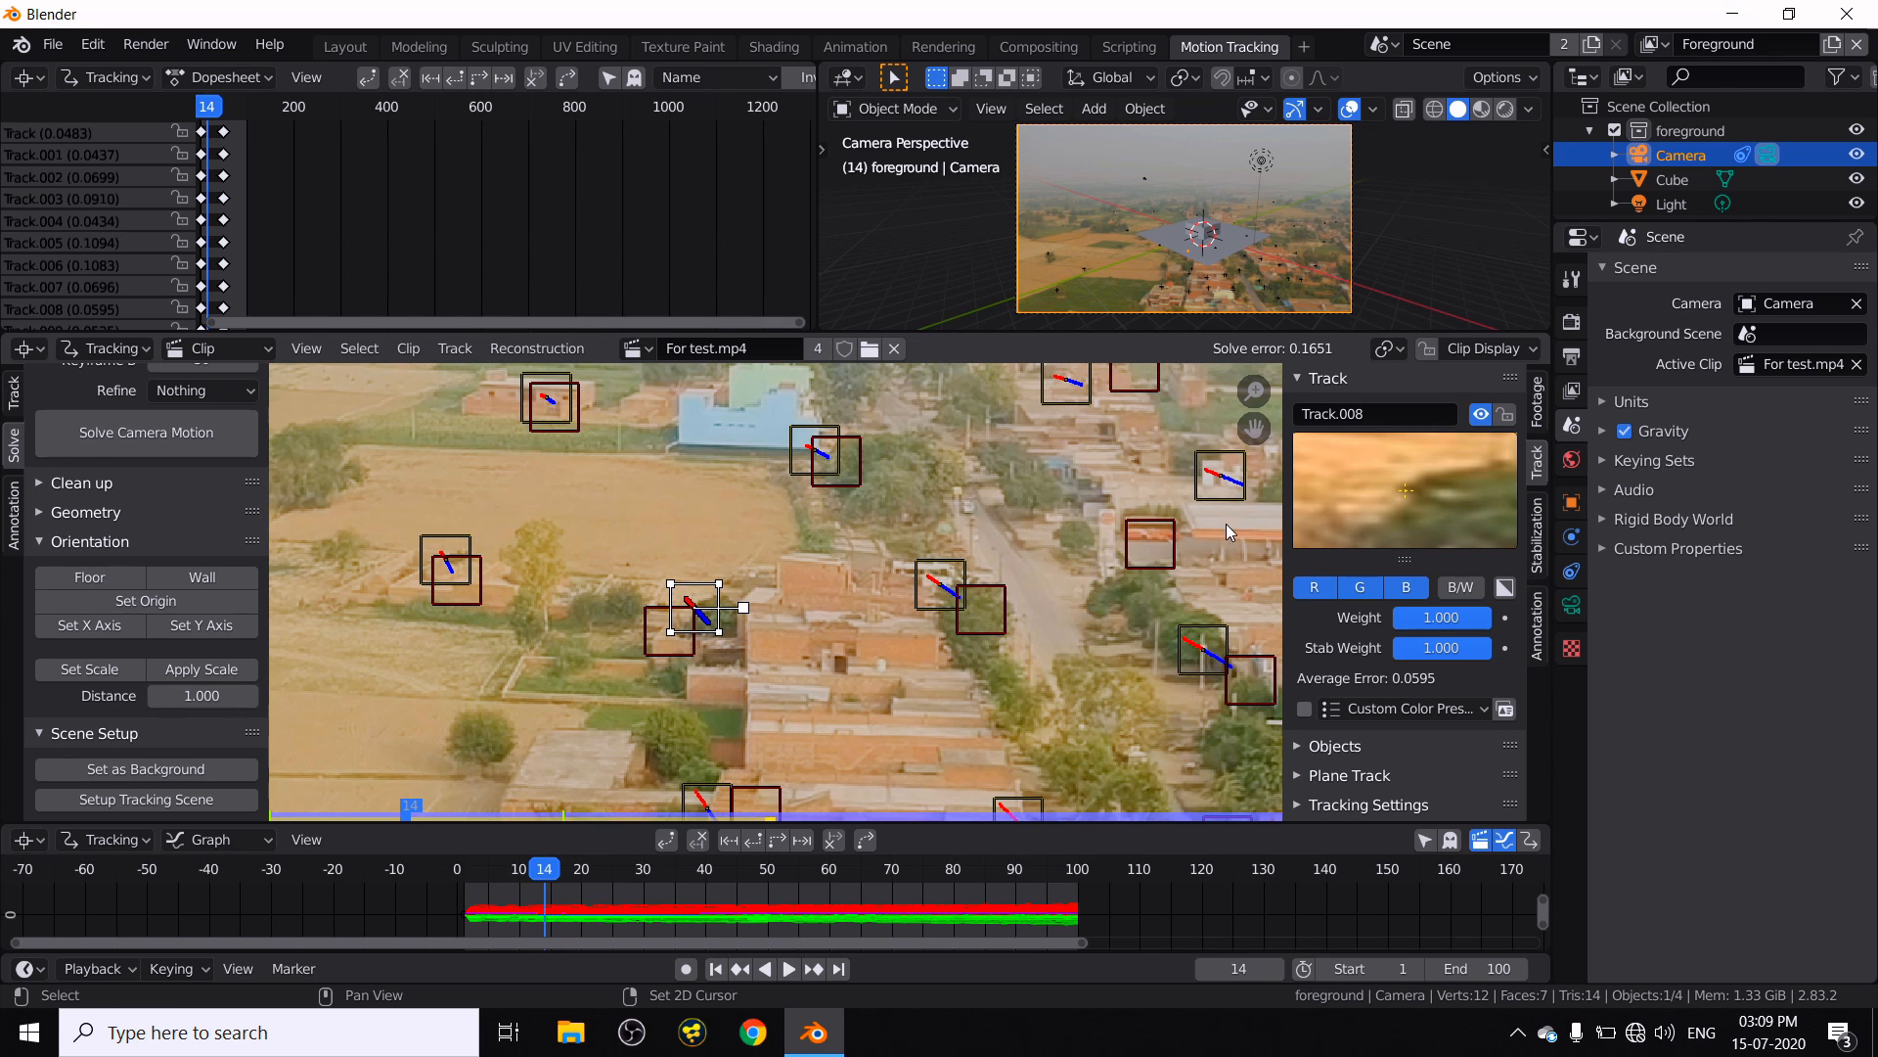
shift+click(1210, 654)
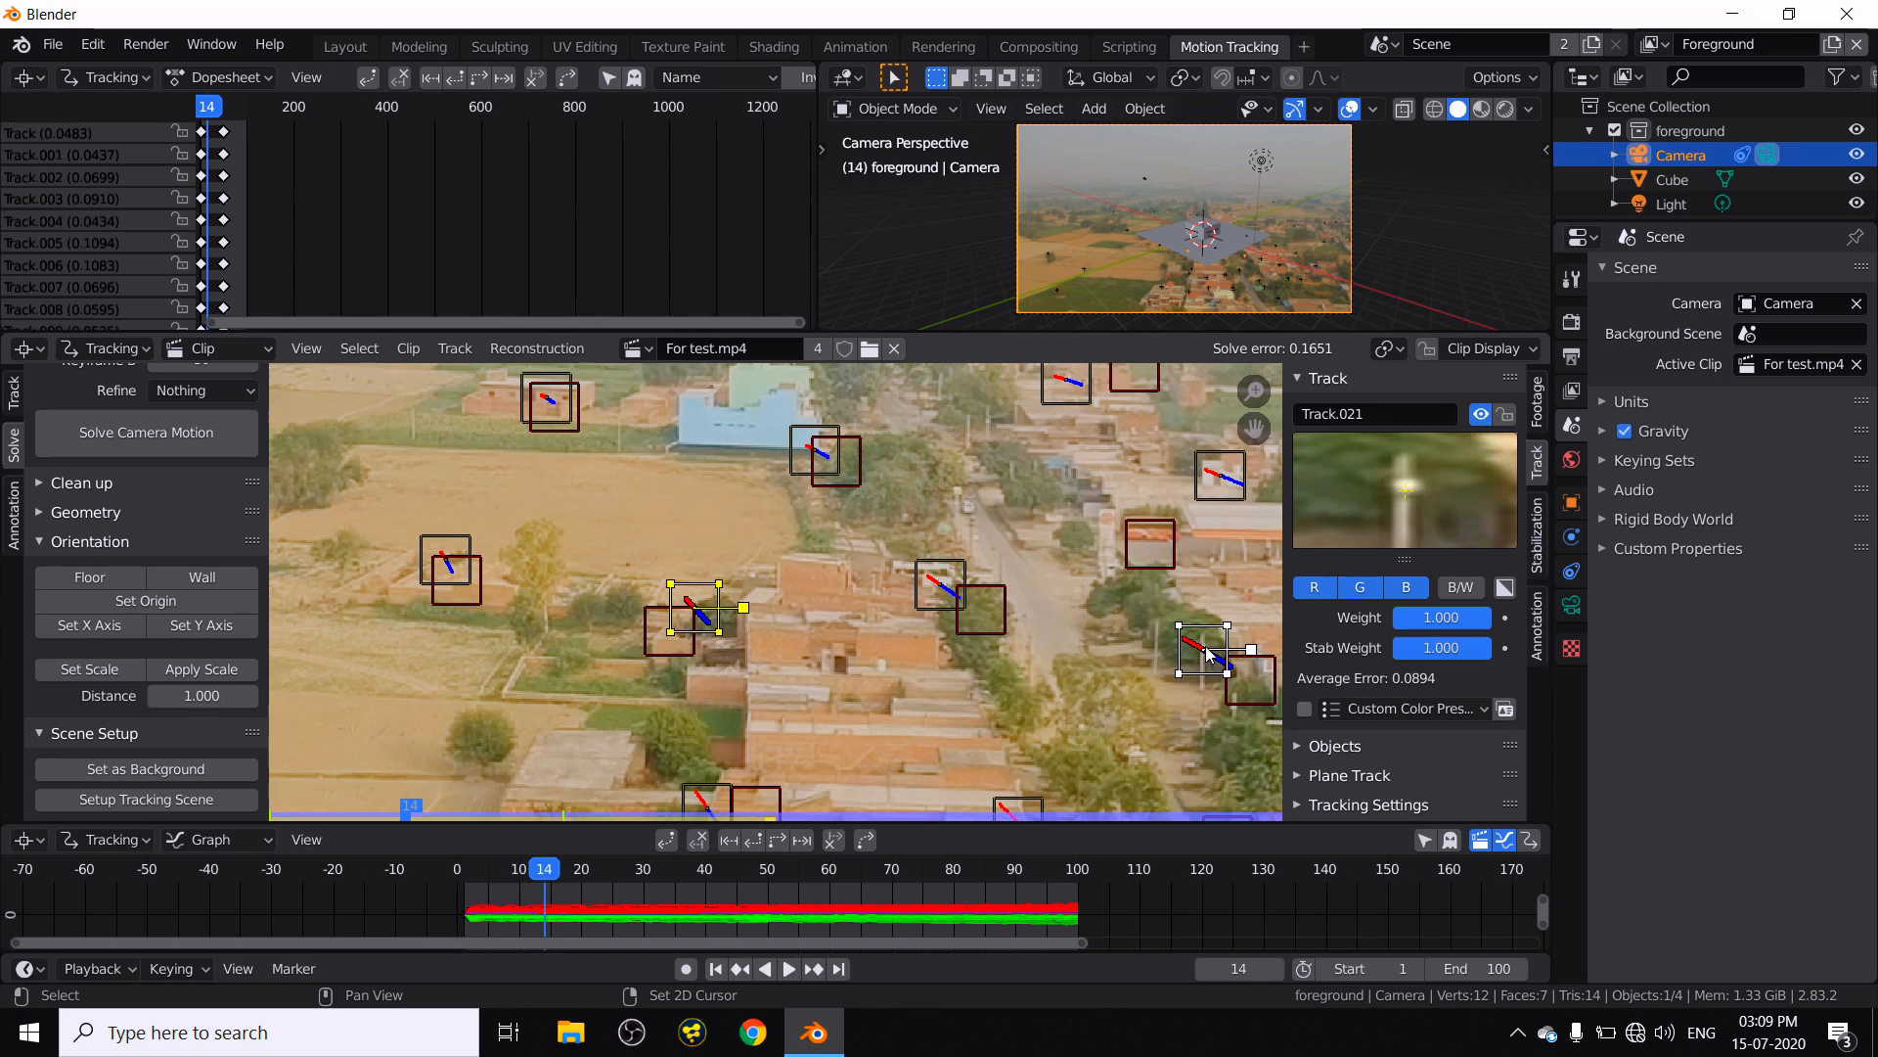
shift+click(810, 449)
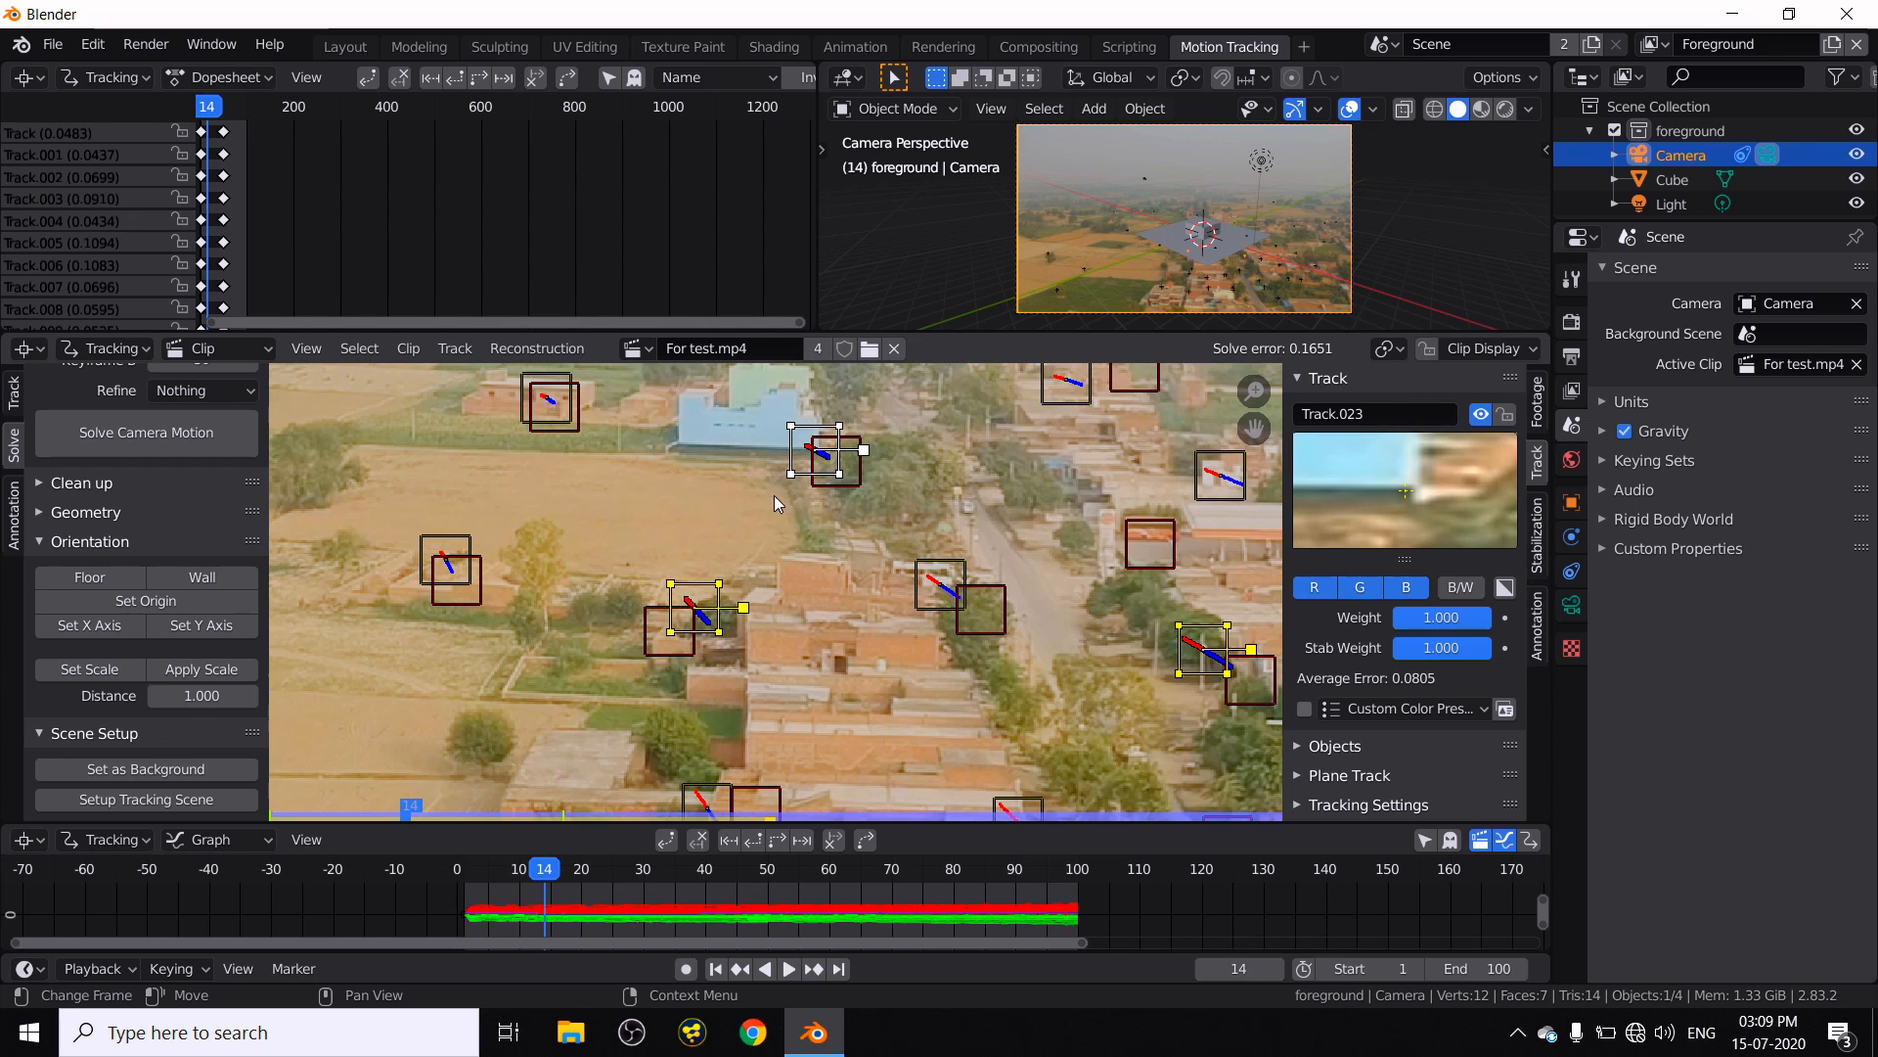
click(102, 577)
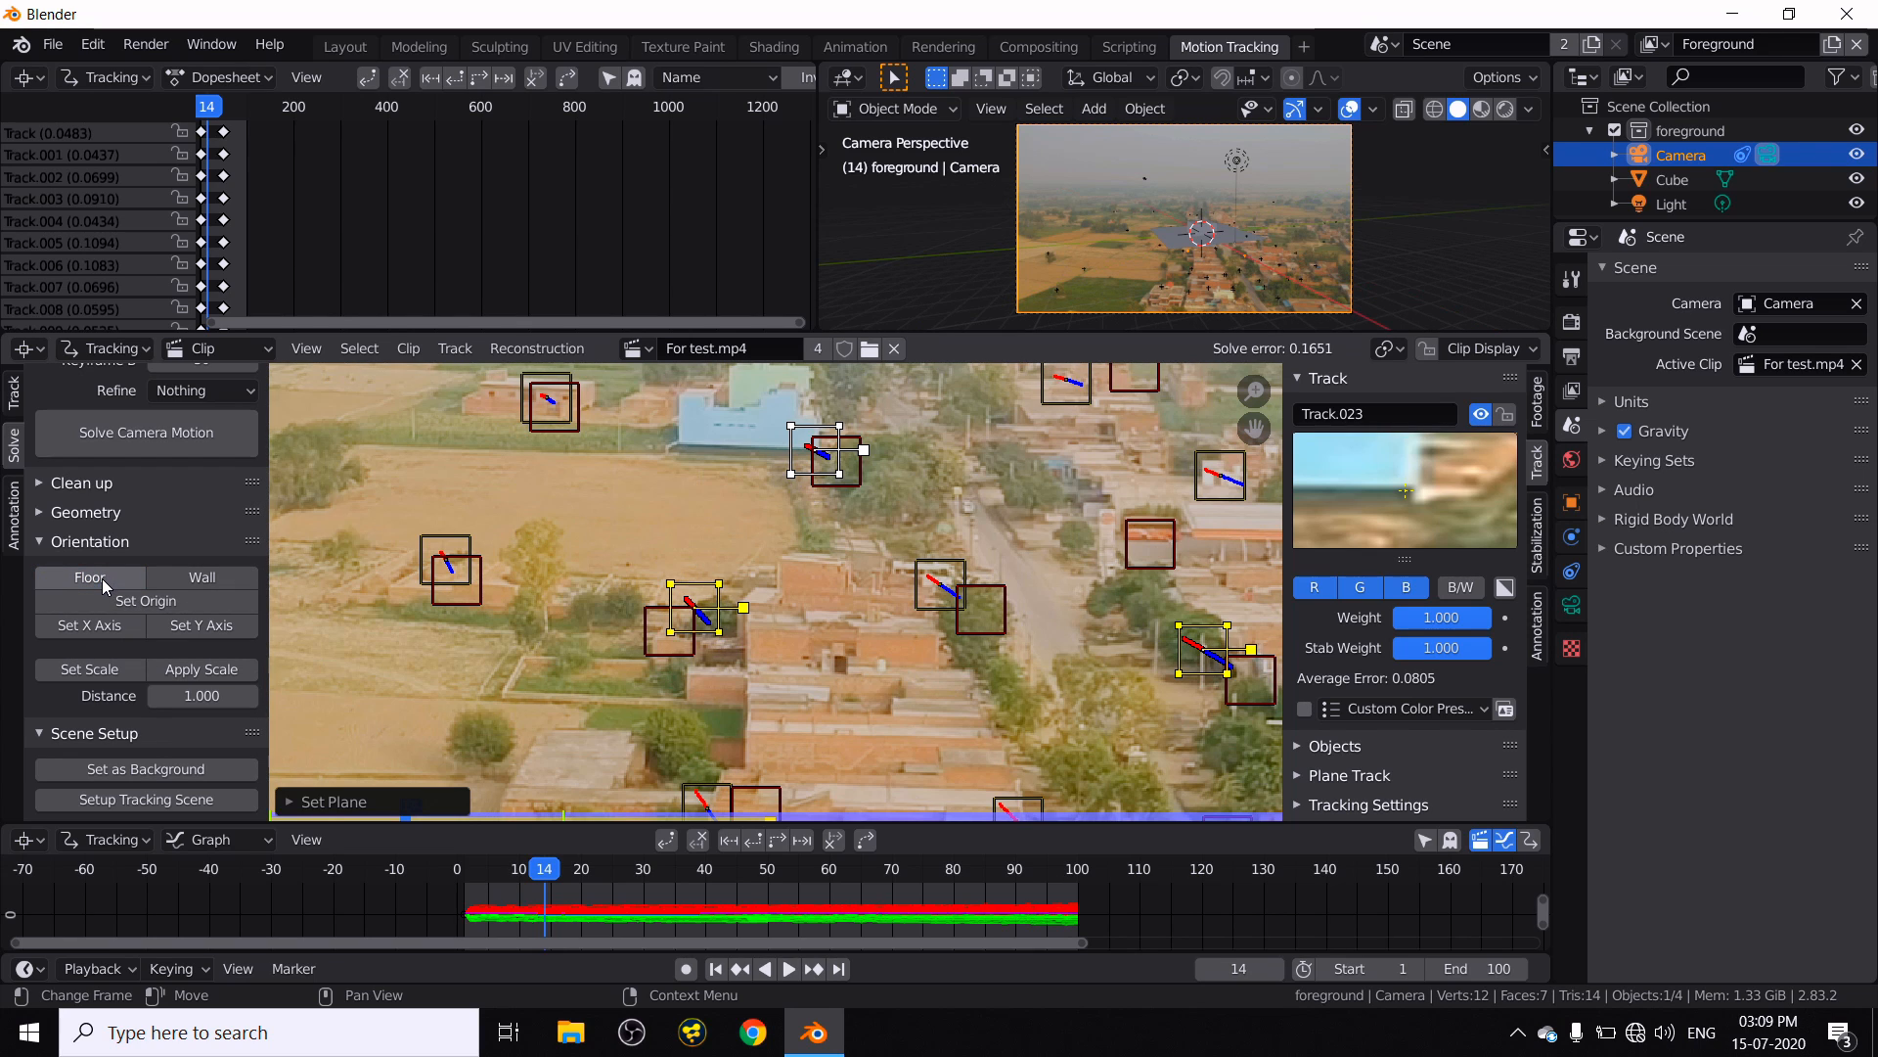
click(797, 479)
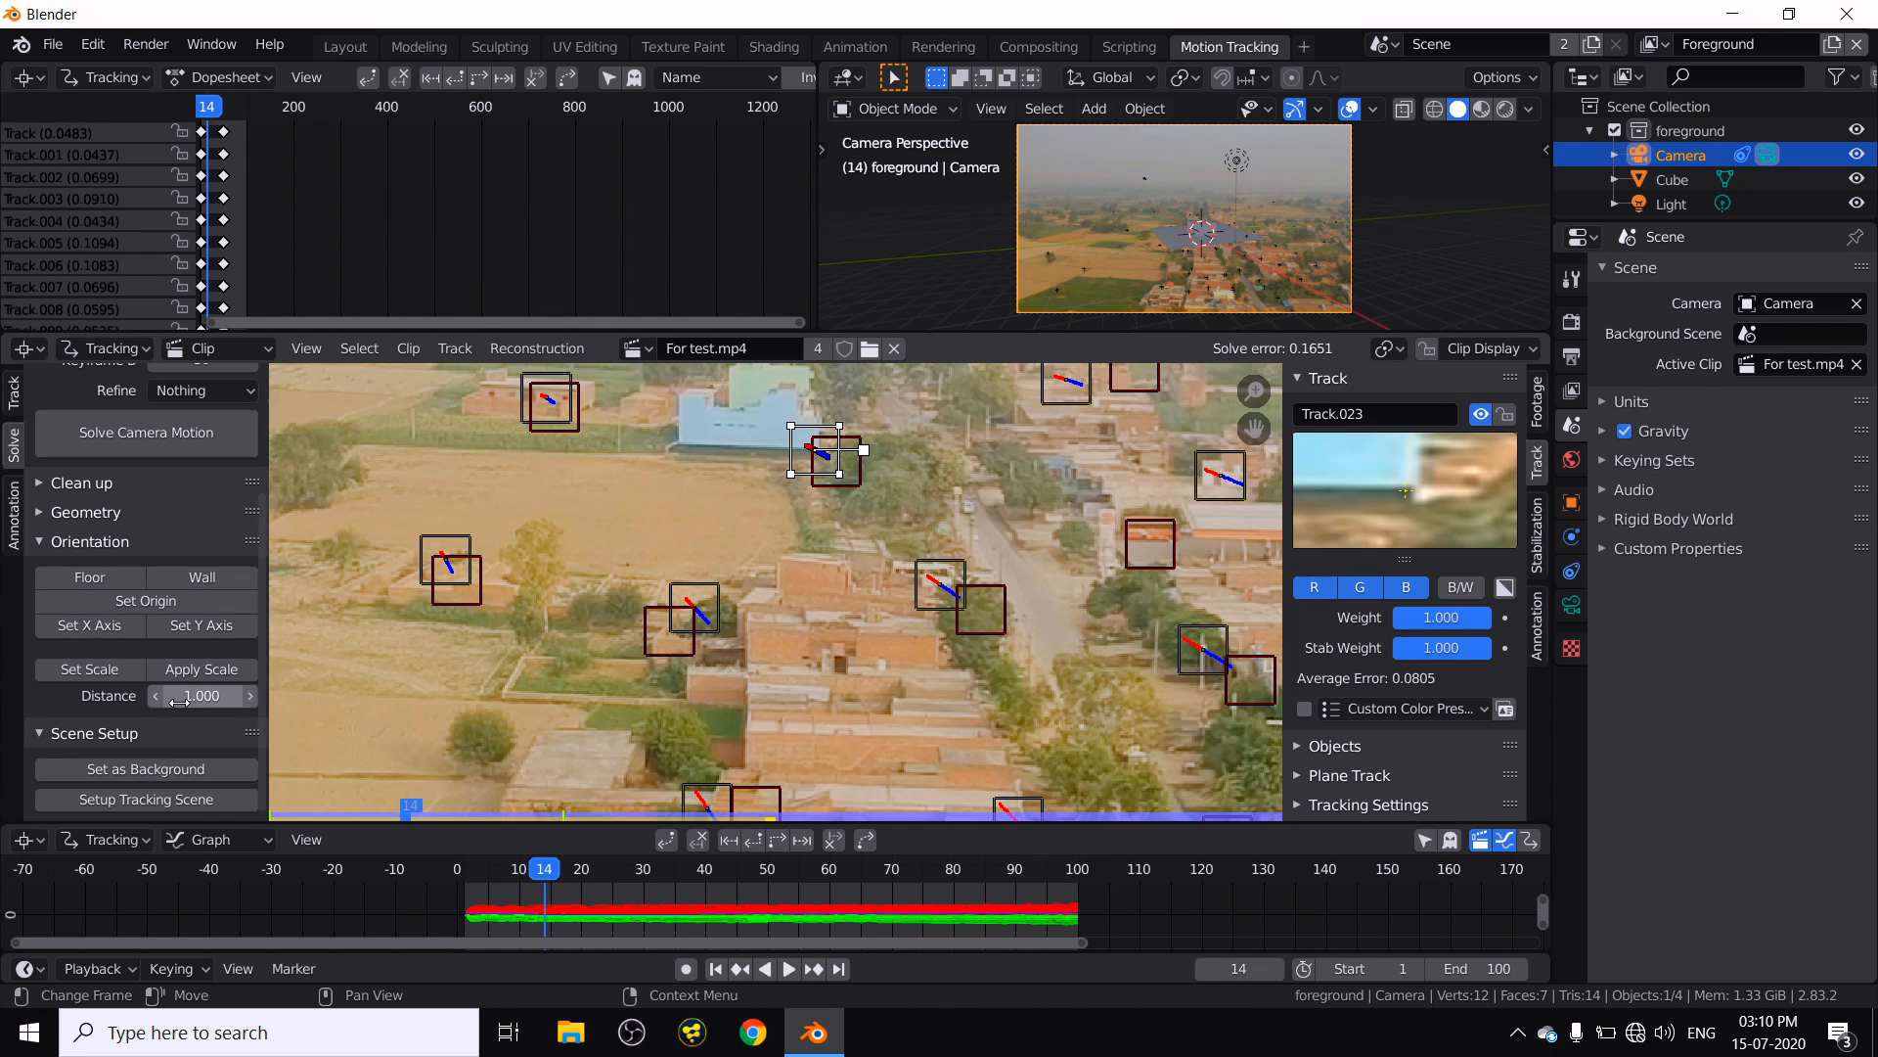
- Play the animation through the camera in the Layout workspace to check how the ground and cube follow the footage, and stop it
click(346, 47)
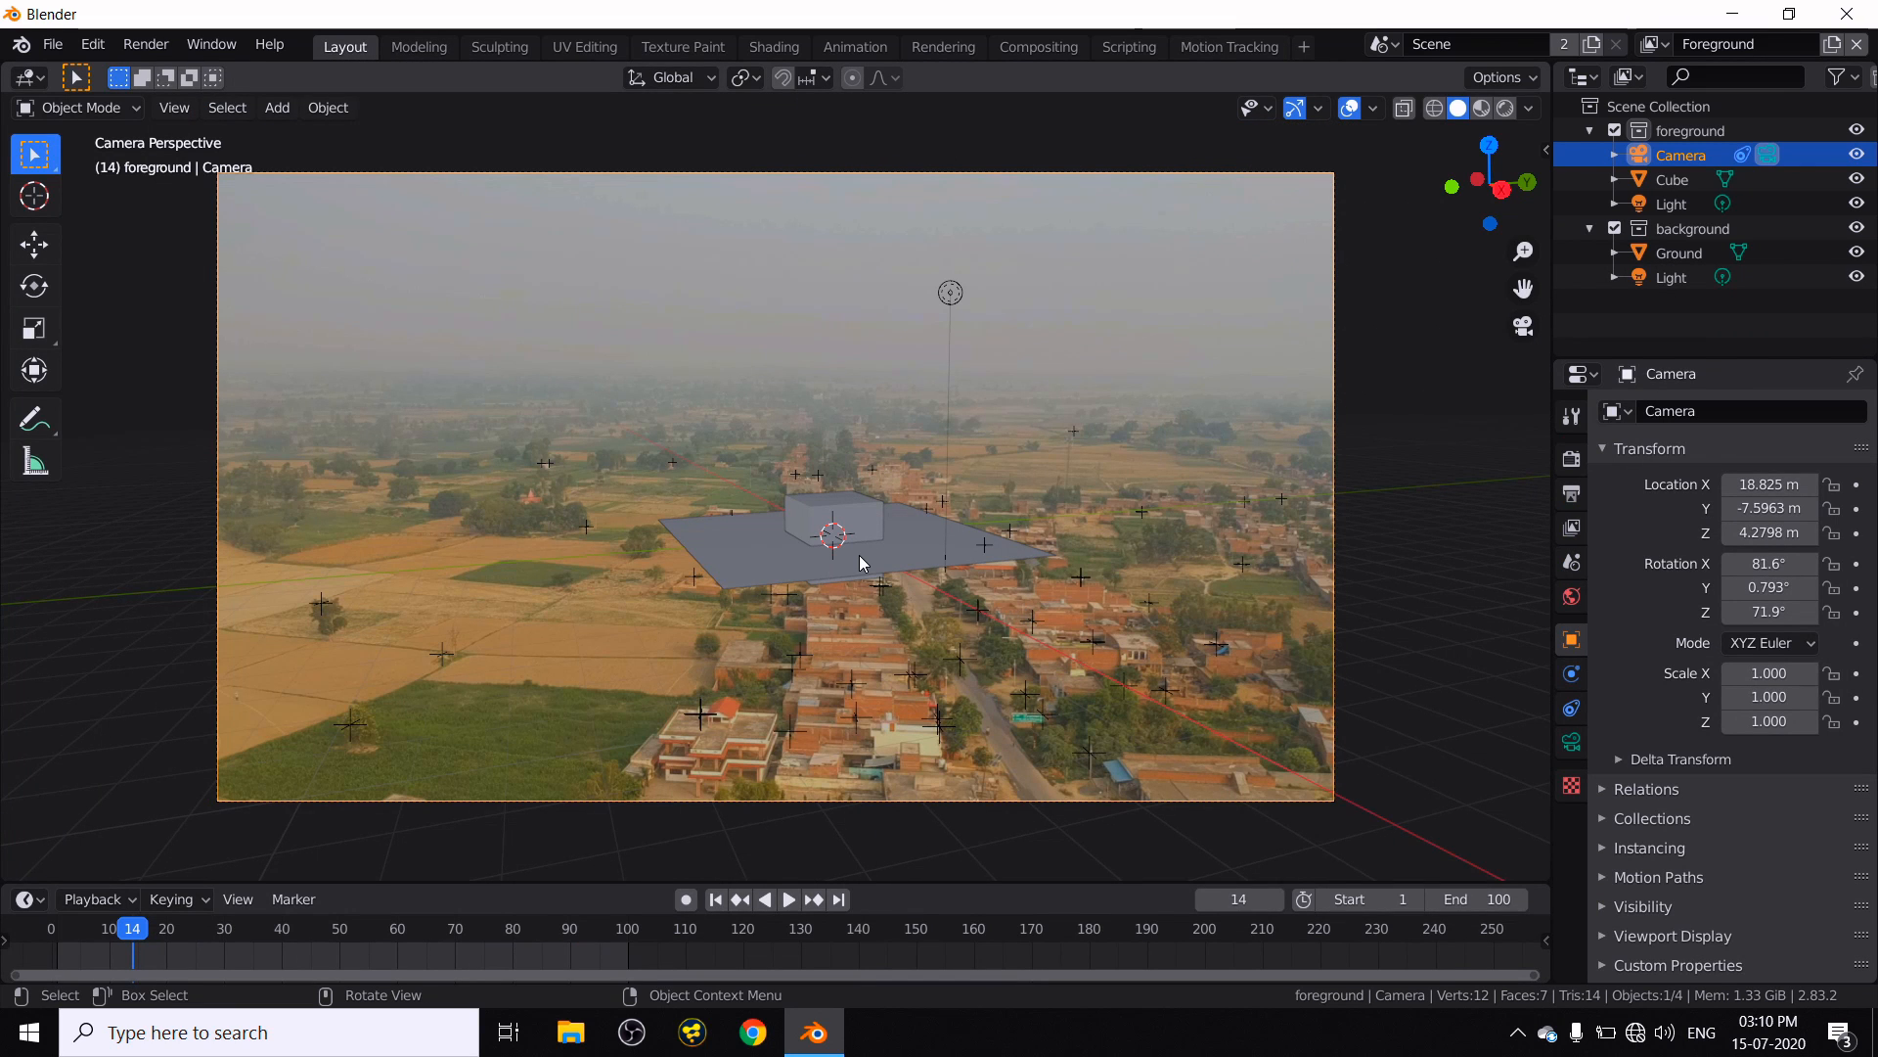
key(space)
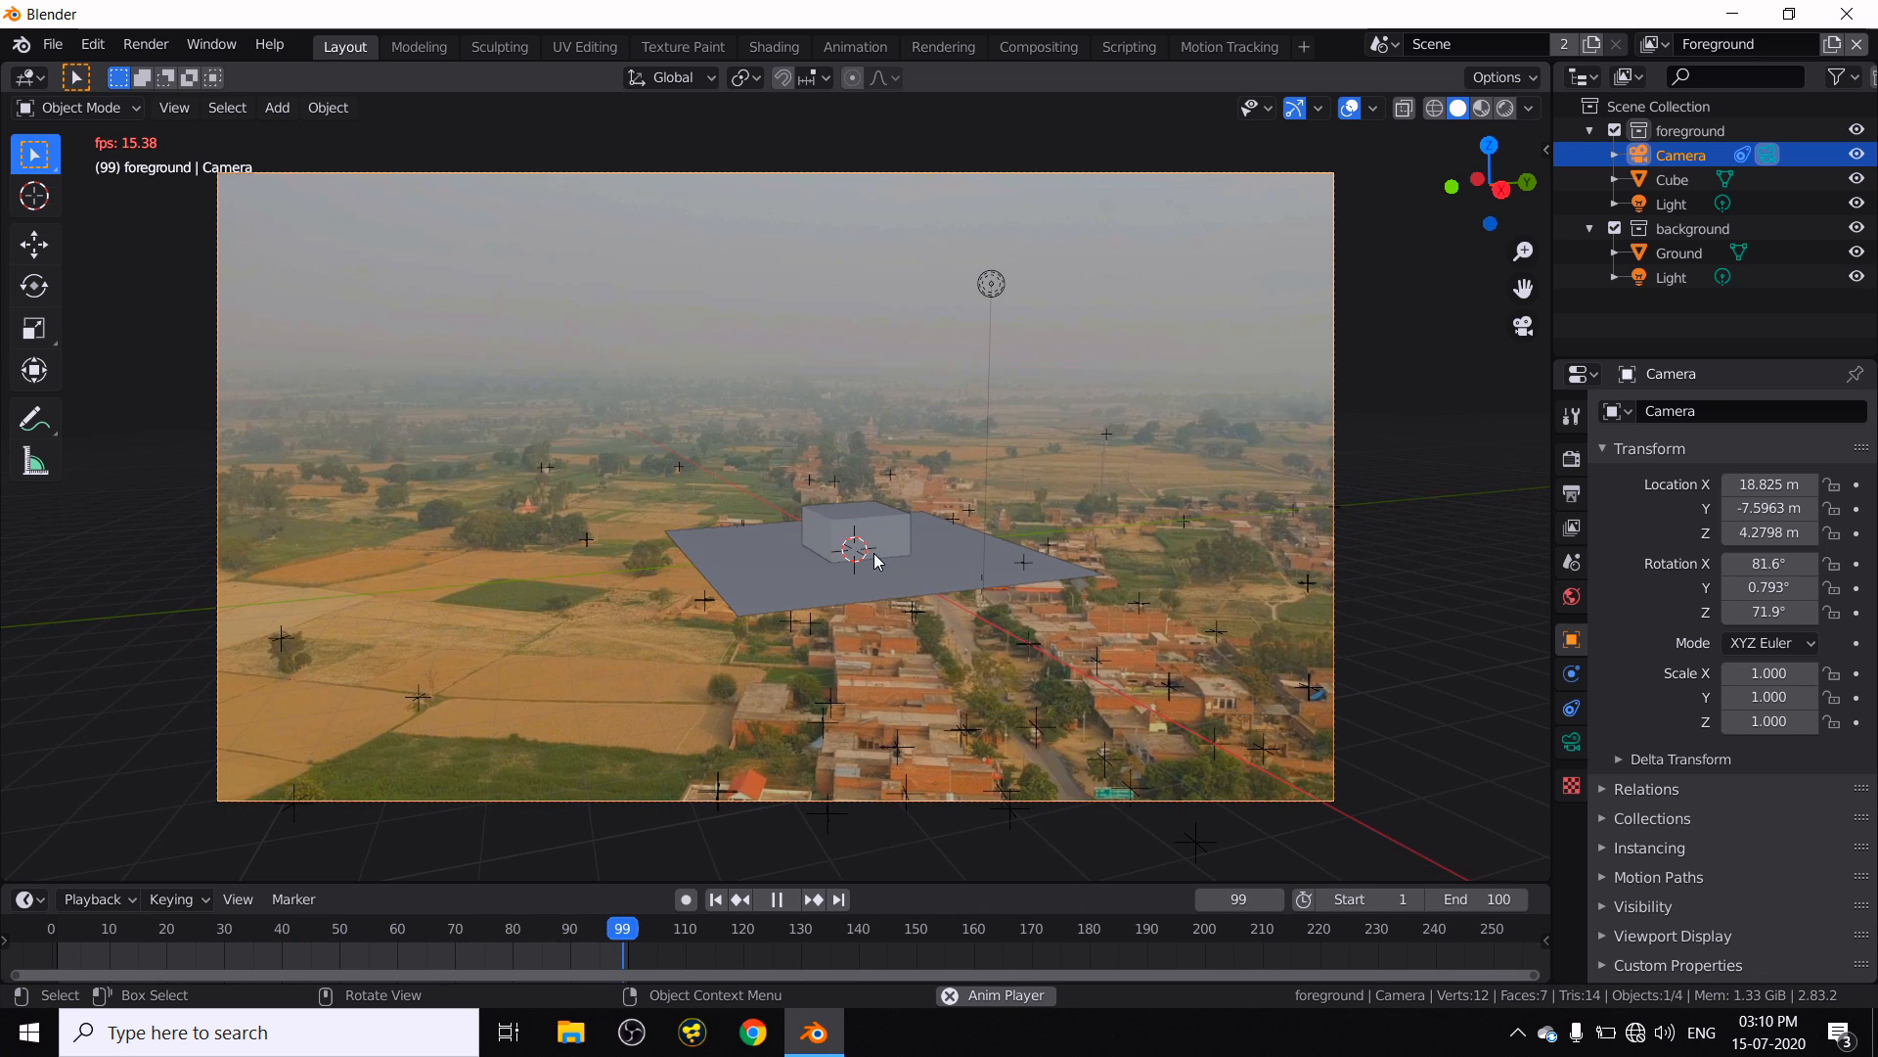
key(space)
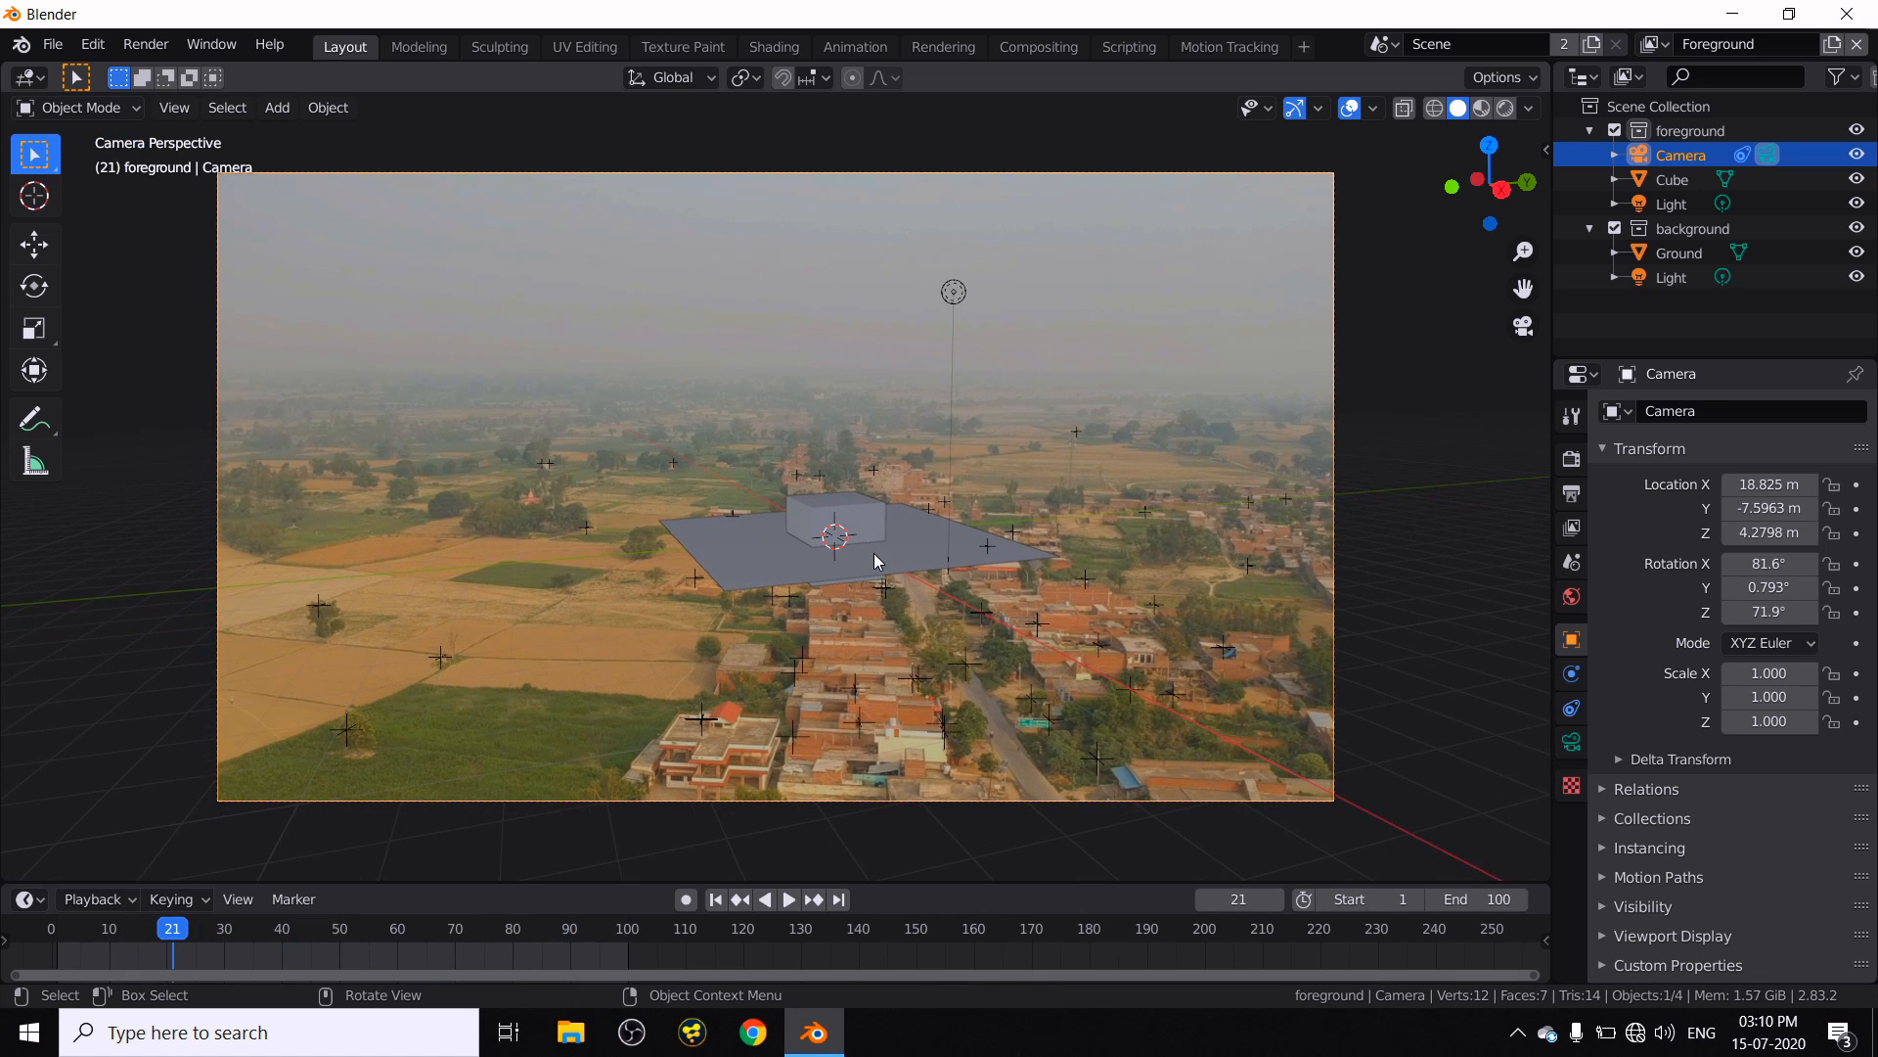
- Leave the camera view and disable the Motion Tracking overlay to hide the track points
click(1393, 524)
middle_drag(1394, 523, 1143, 567)
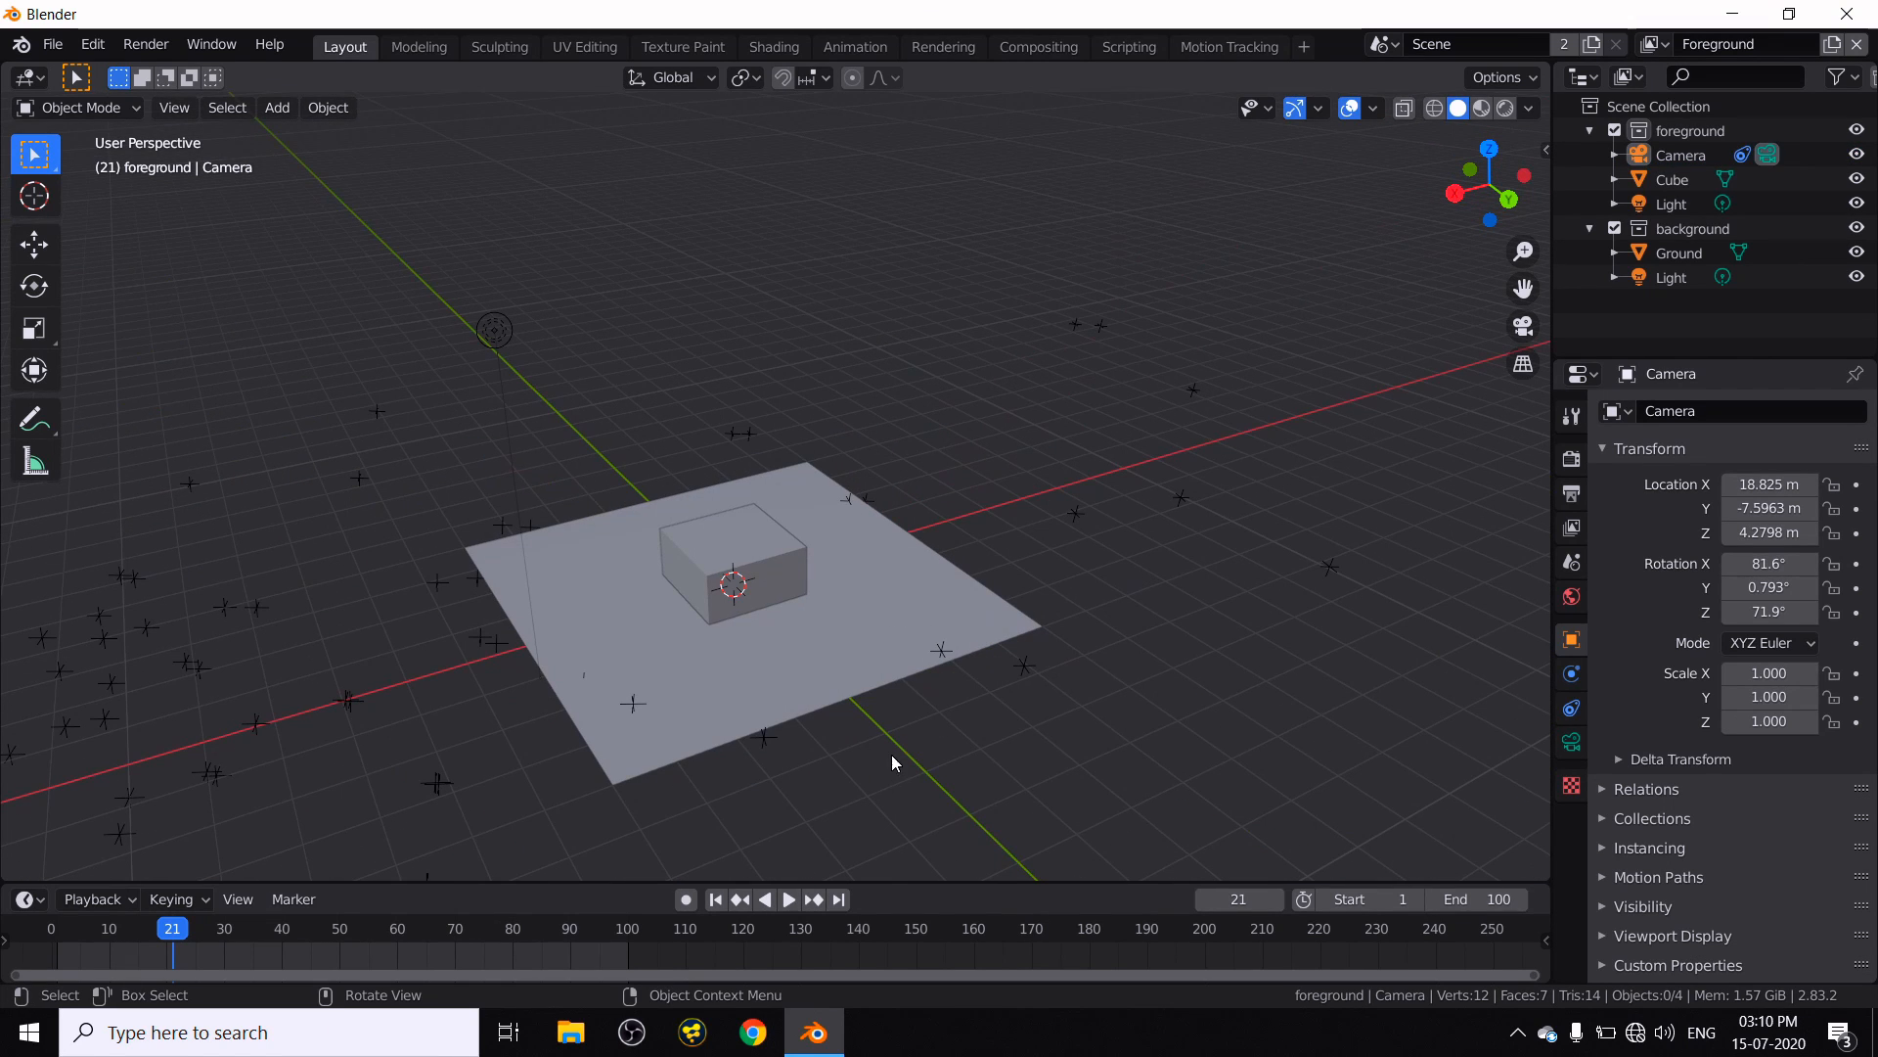
click(1374, 108)
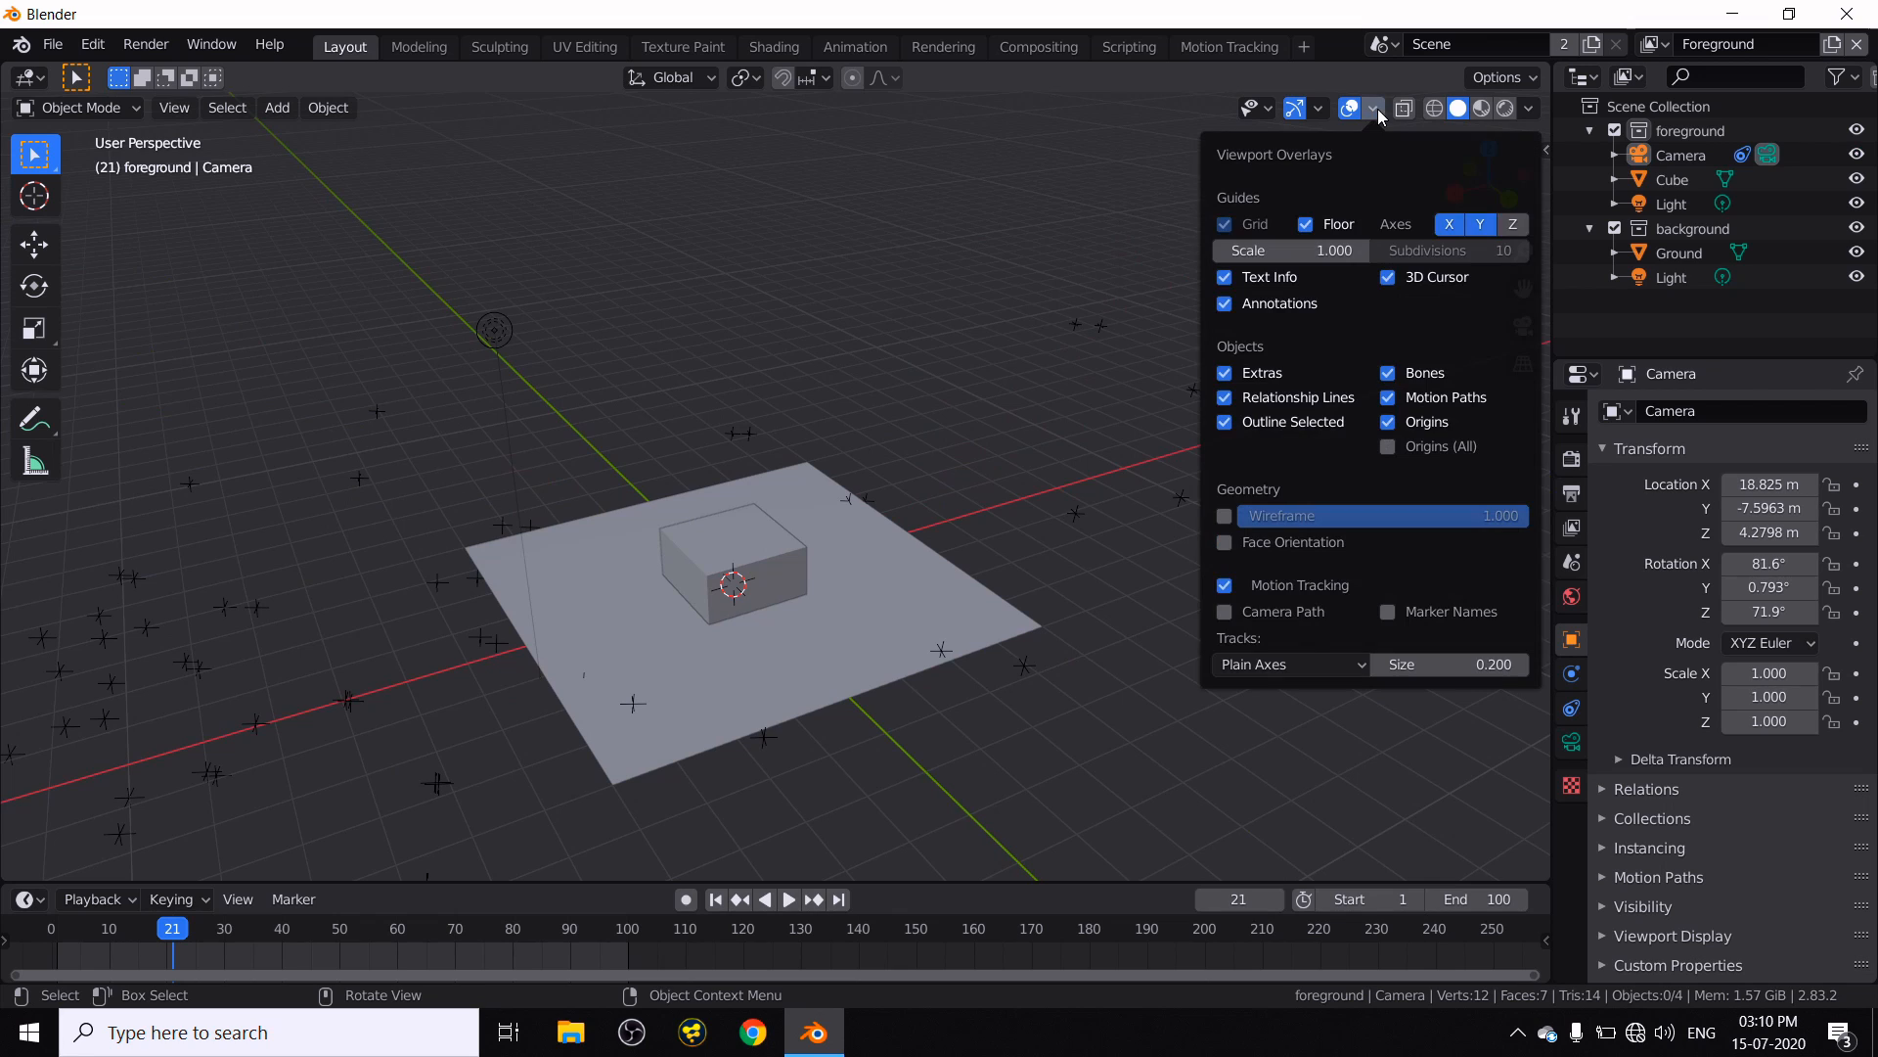
click(1238, 586)
scroll(559, 700, down, 1)
middle_drag(561, 701, 669, 713)
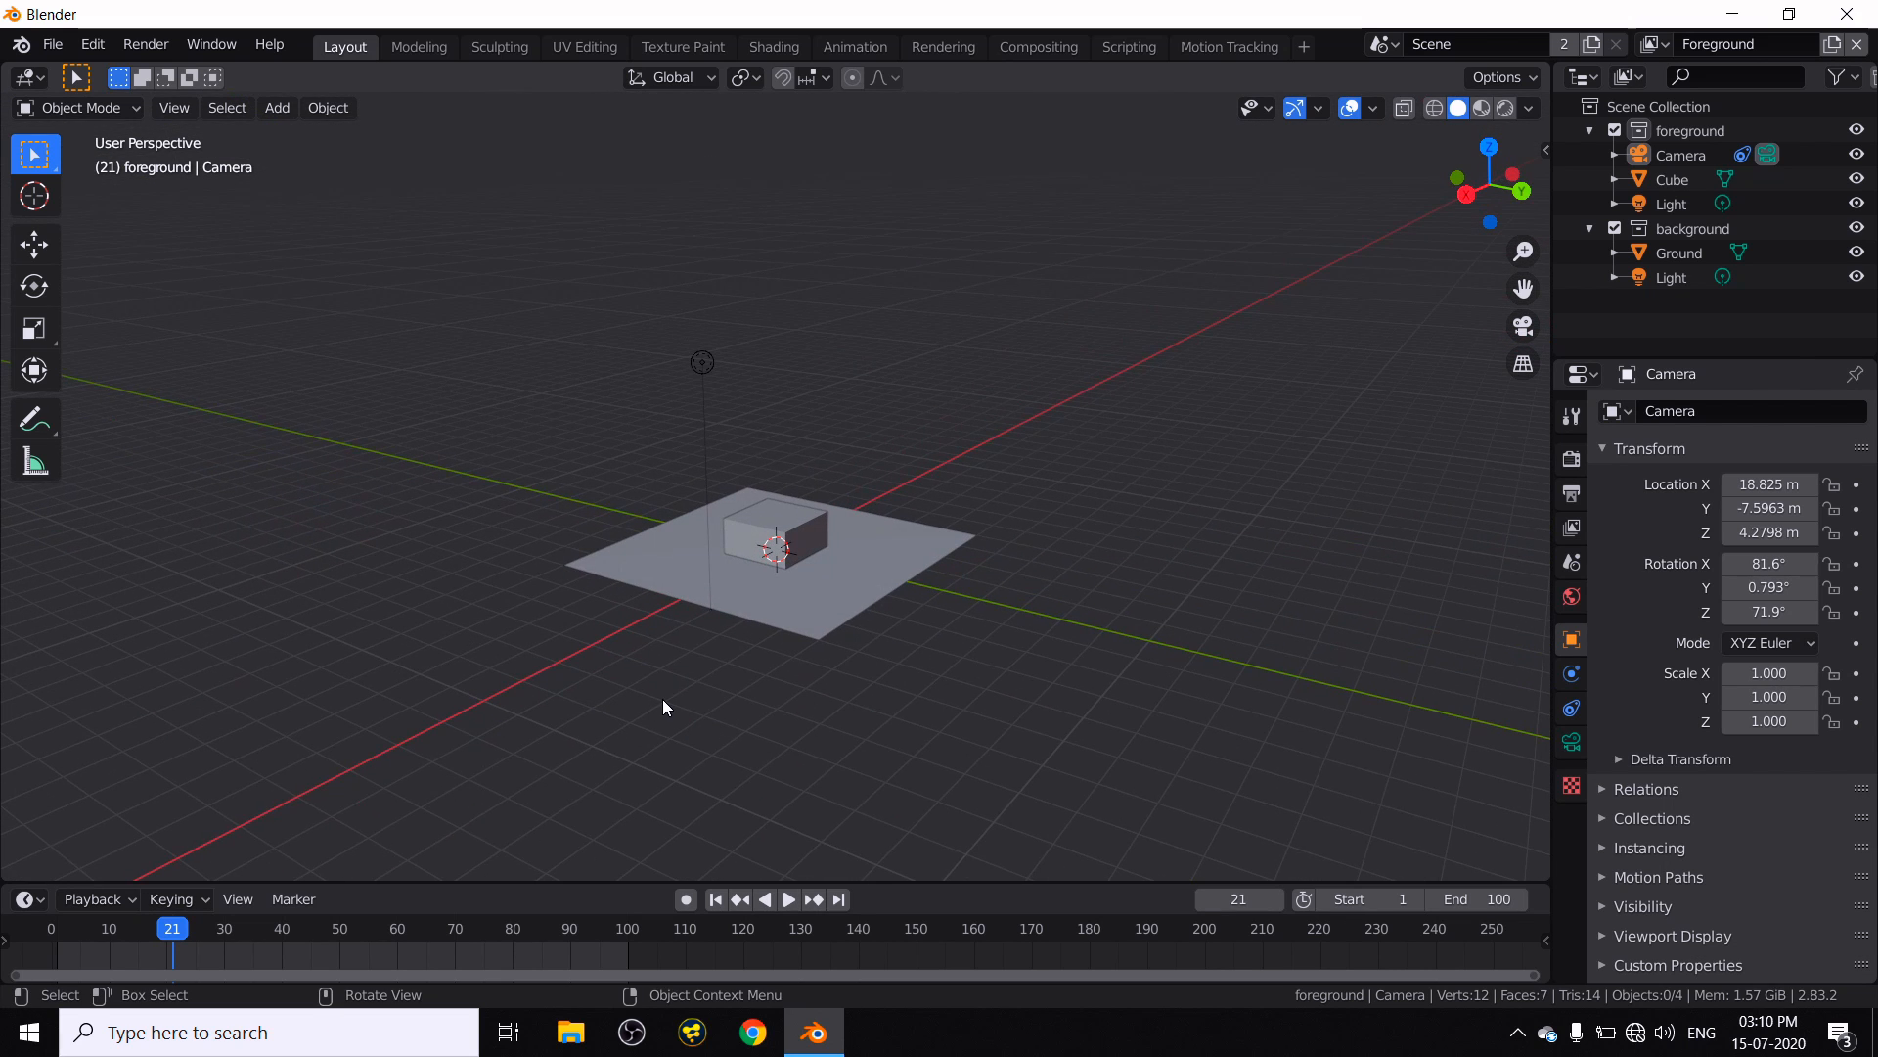
- Delete the cube, the ground plane and both lights, keeping only the camera
middle_drag(815, 696, 769, 551)
drag(939, 626, 720, 442)
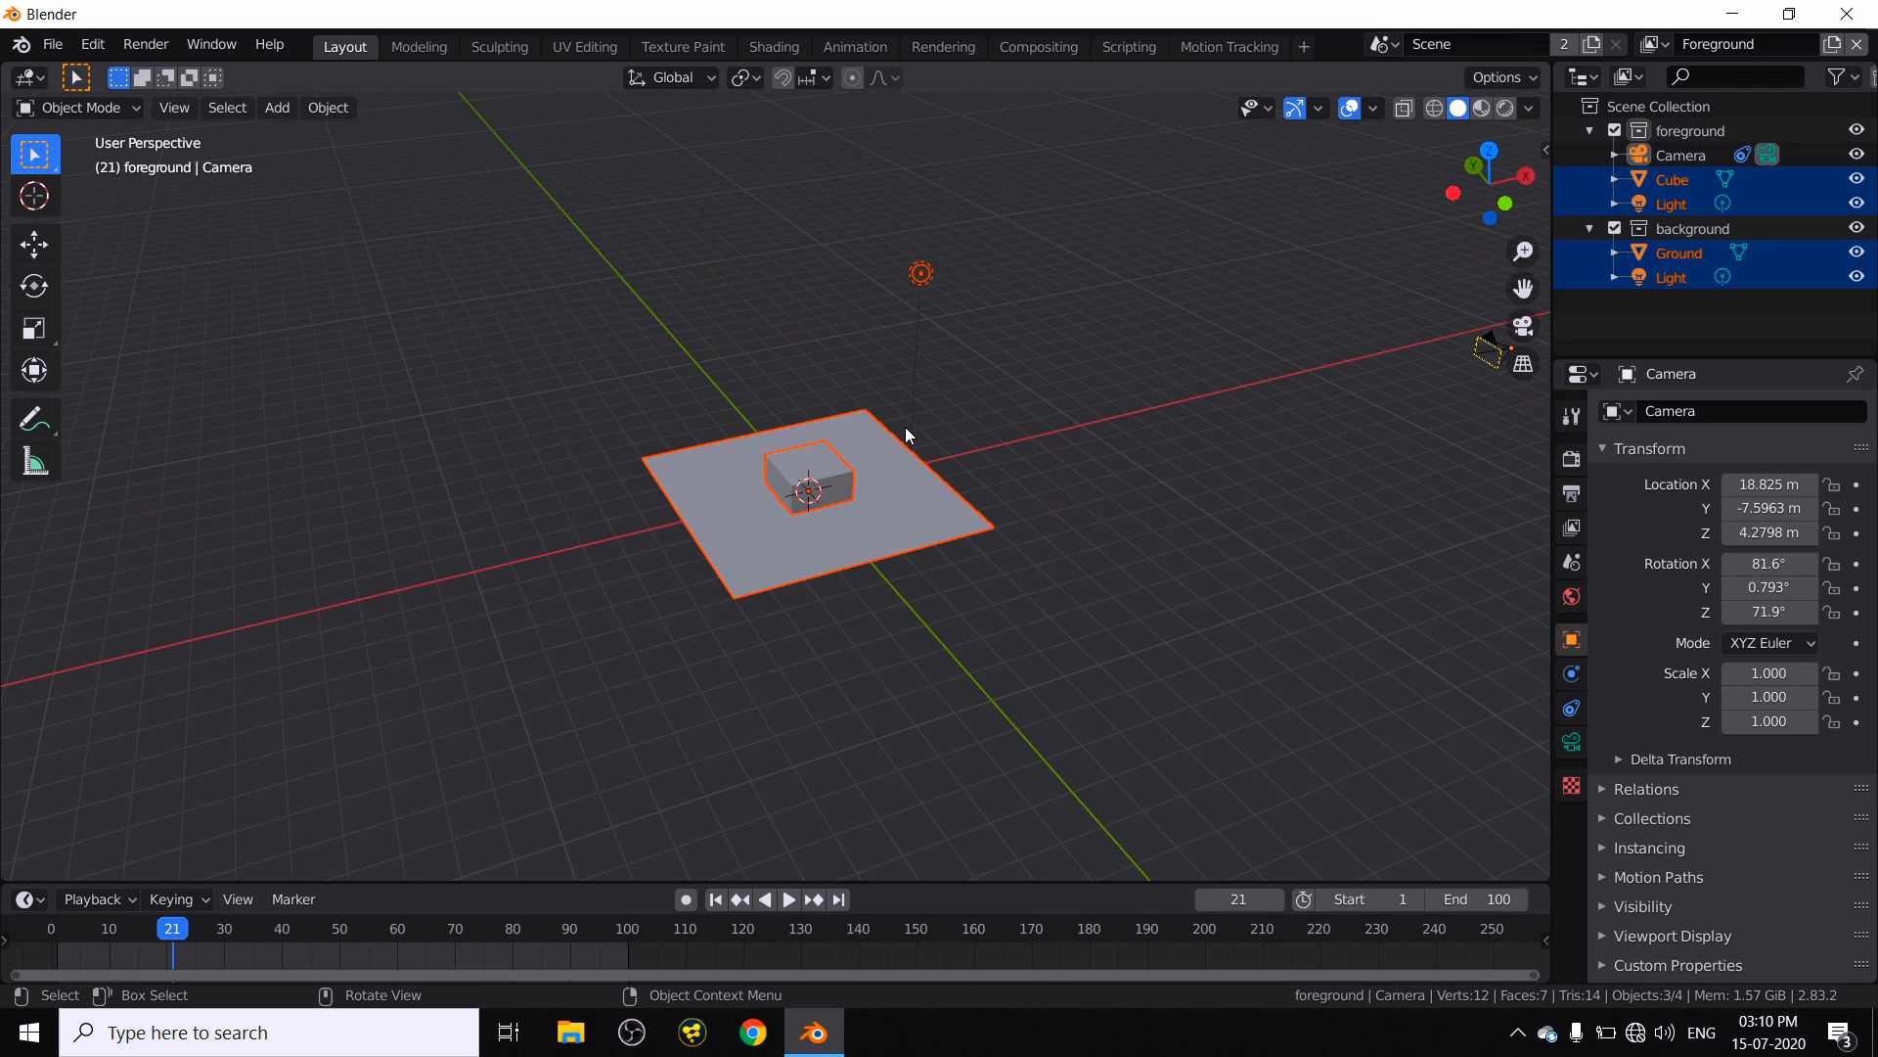
key(Delete)
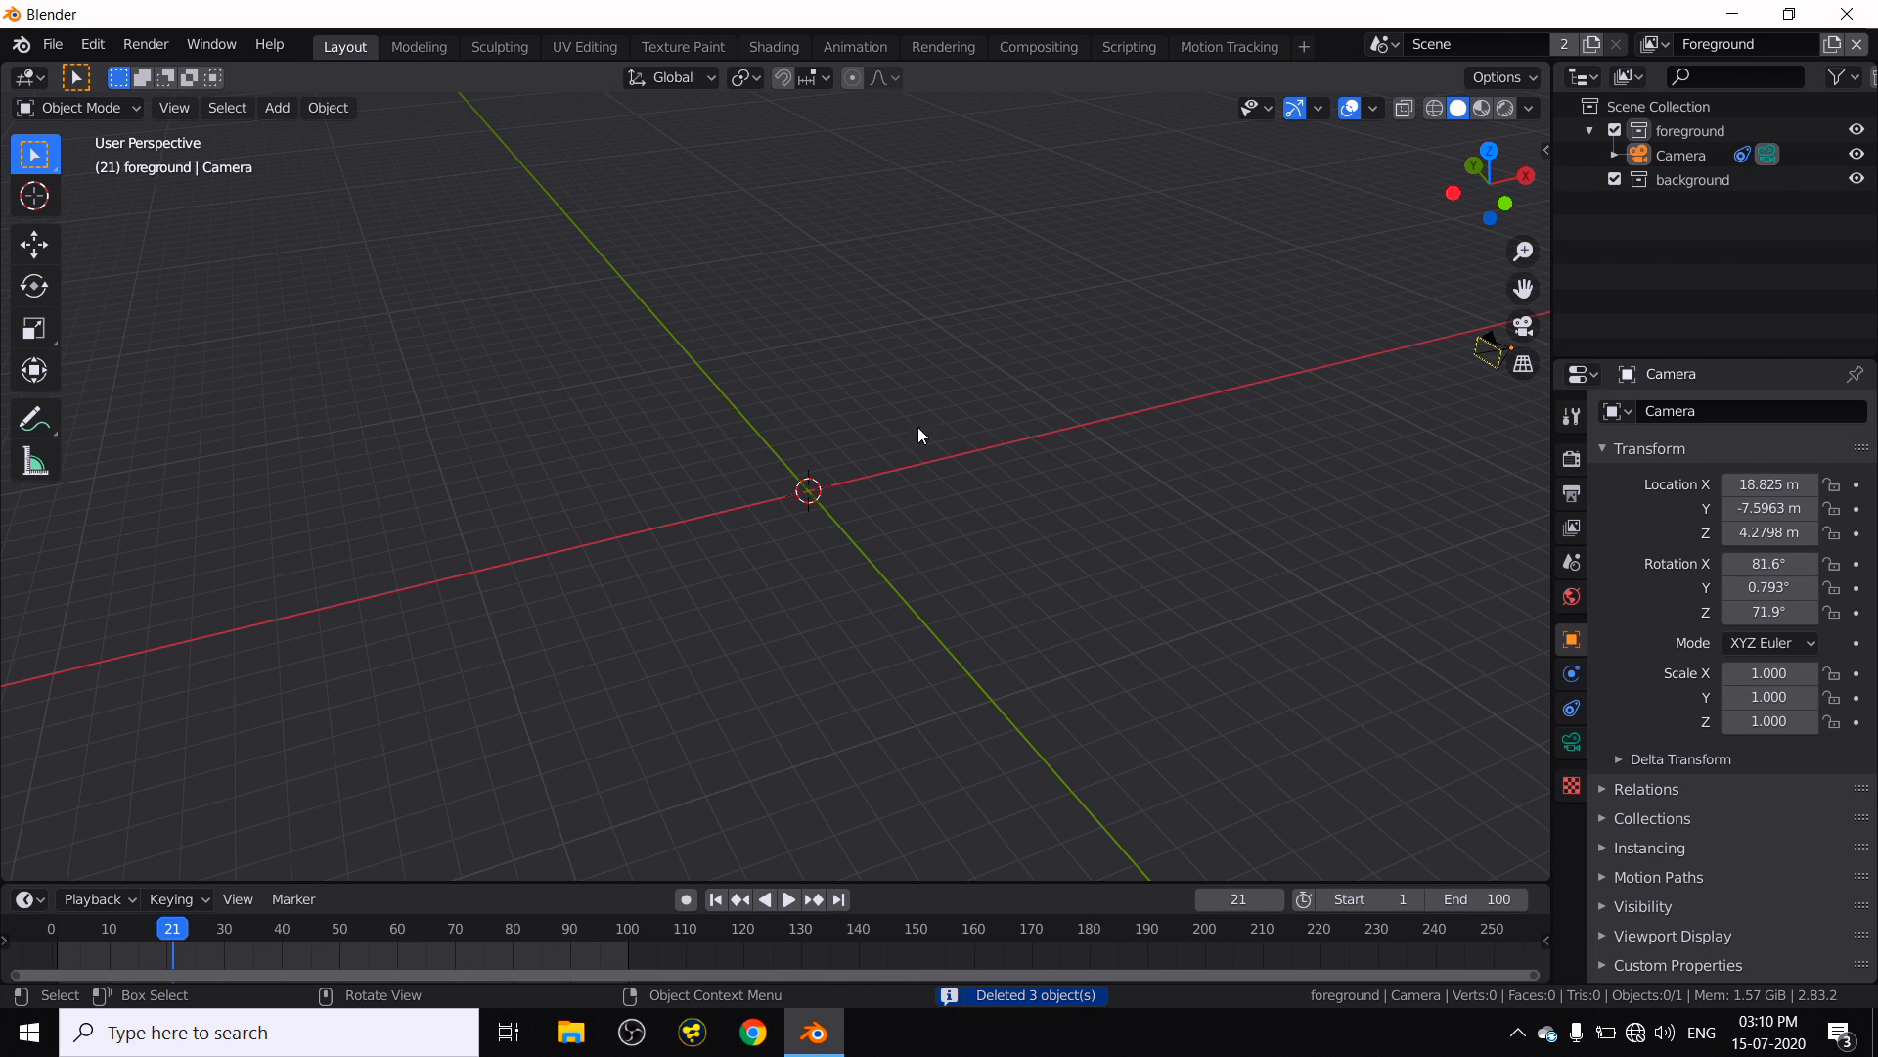
- Start an append and open bonus_ufo.blend from the project folder on the Desktop
click(53, 44)
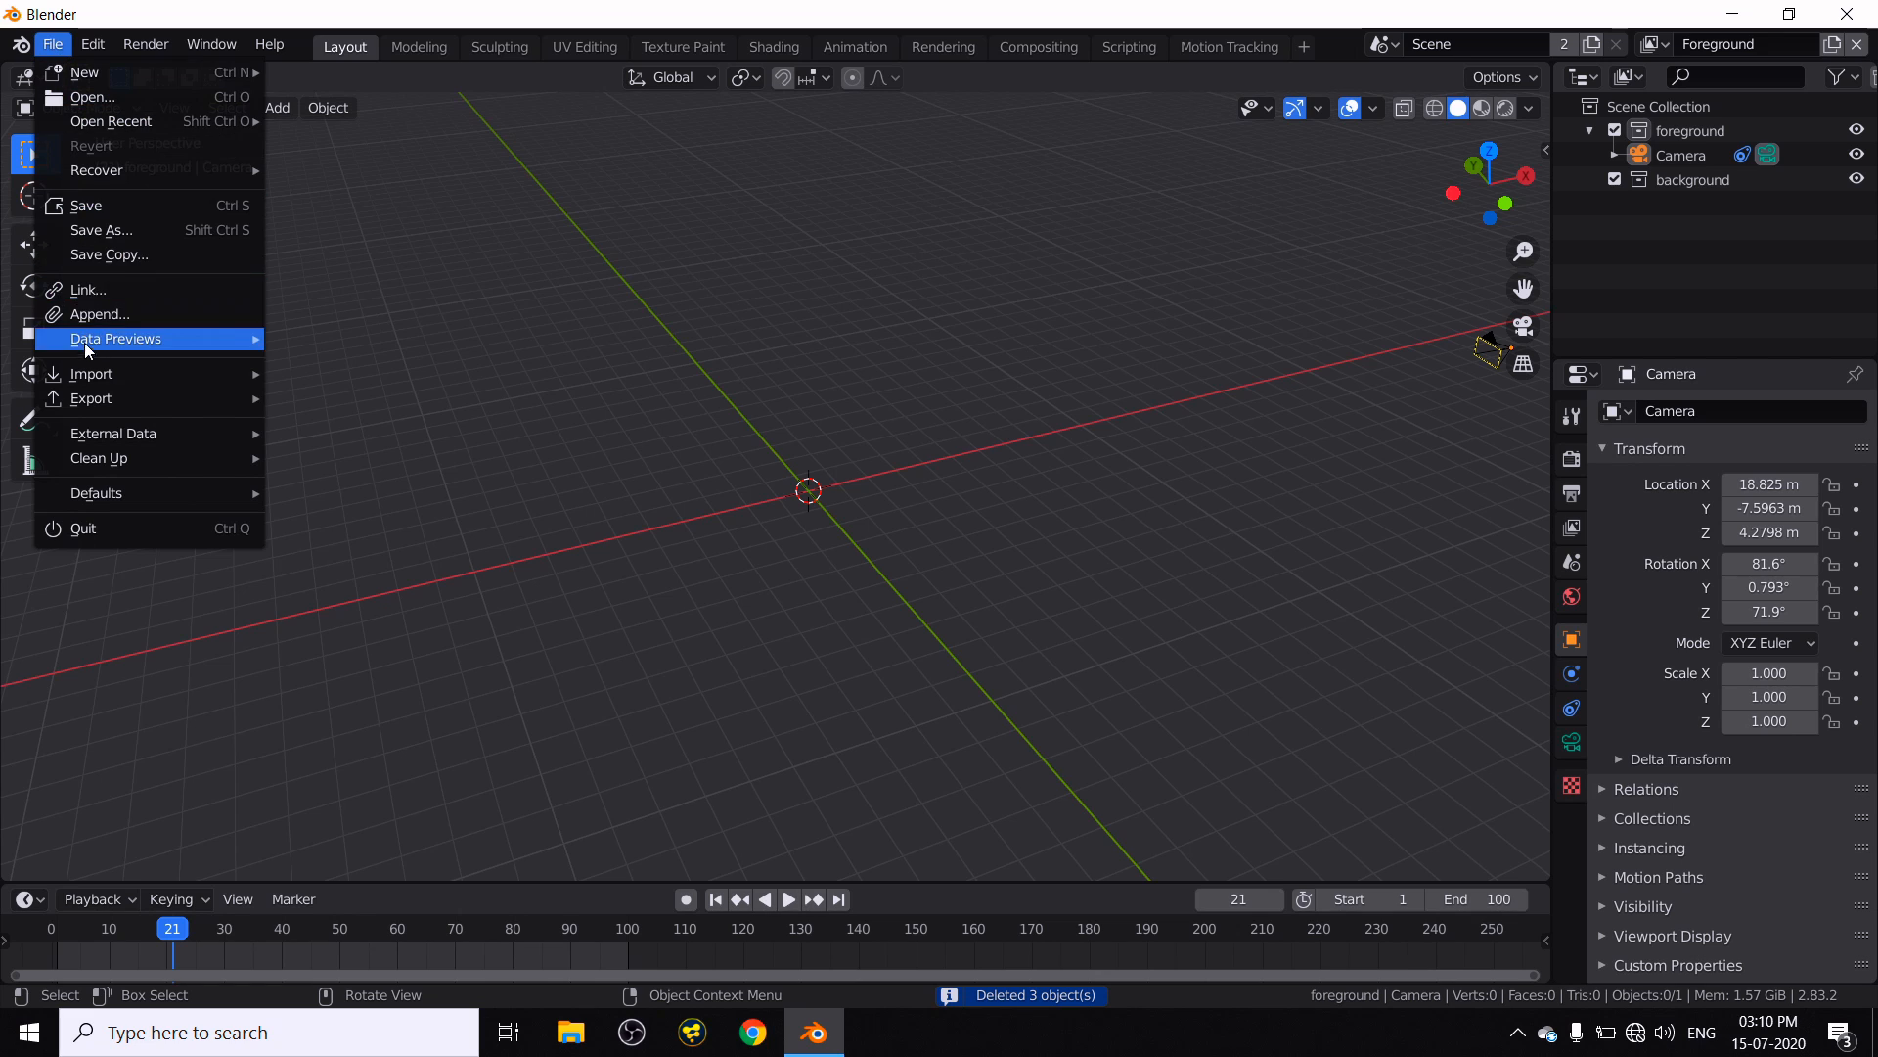
click(103, 314)
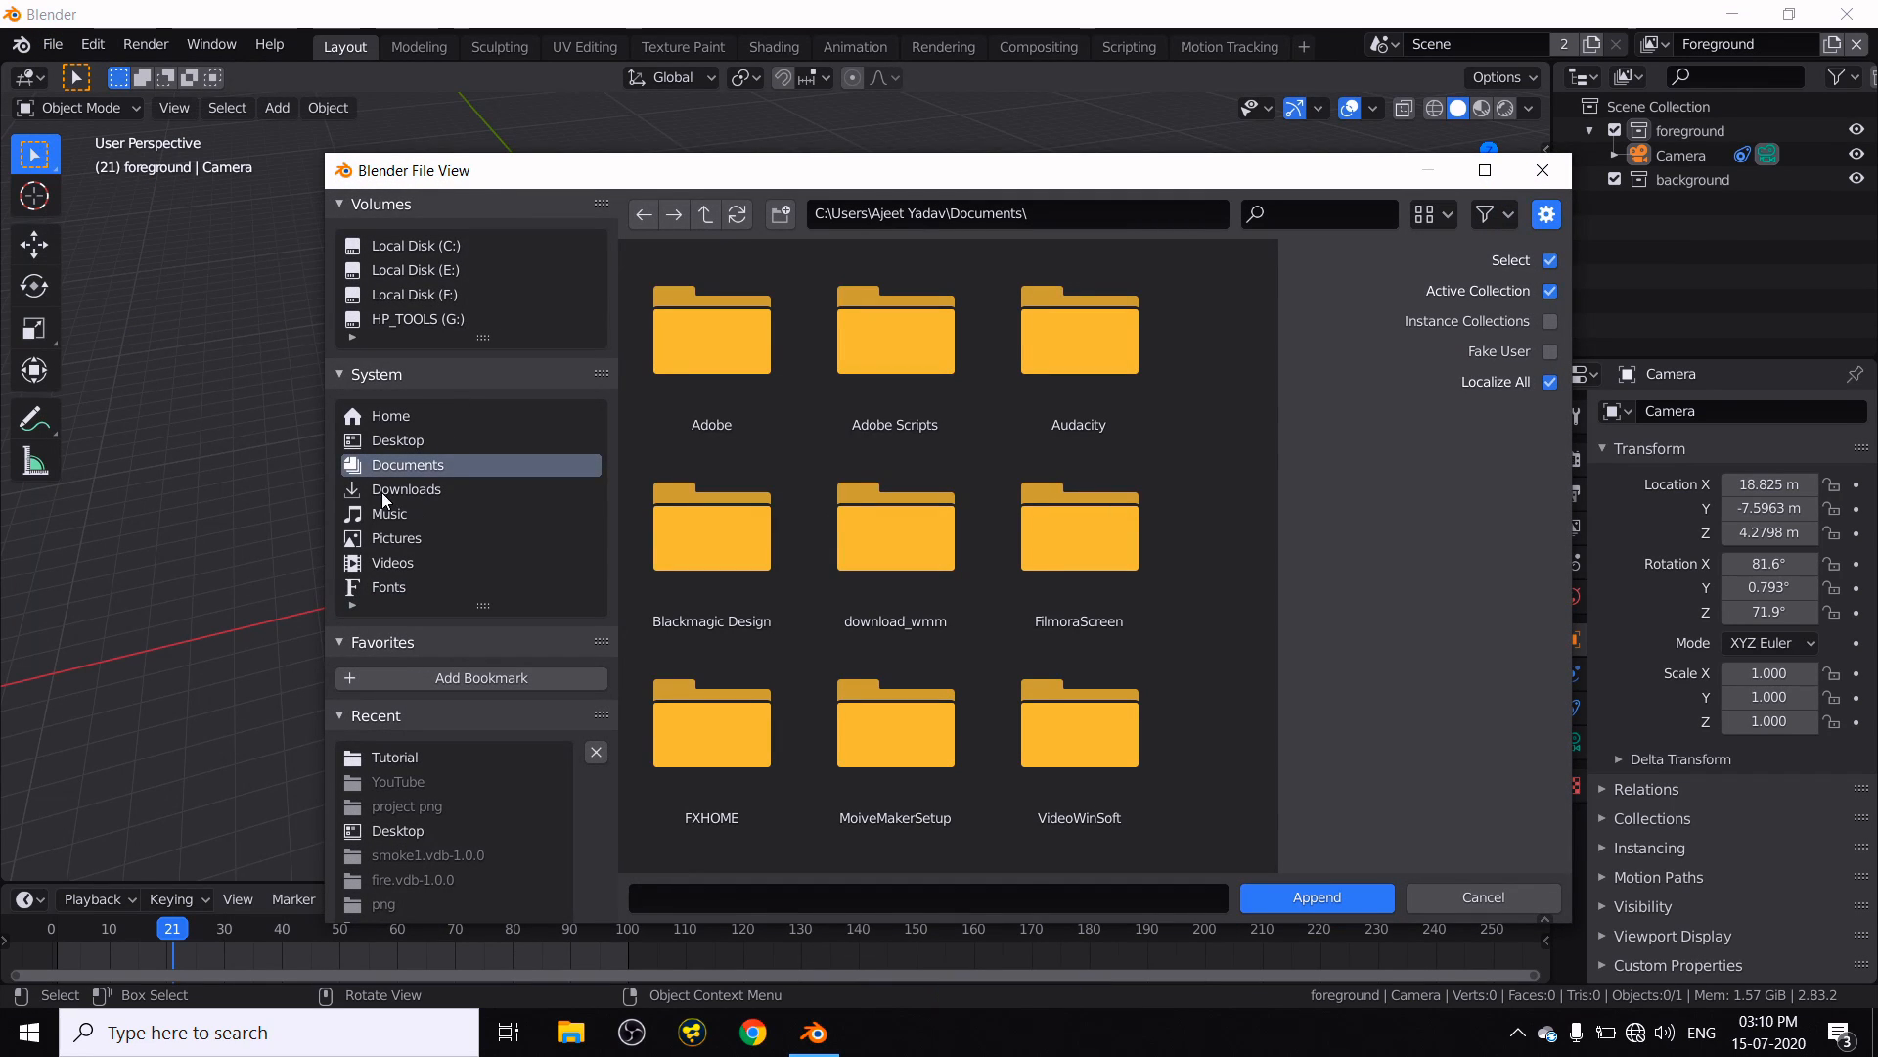
click(415, 443)
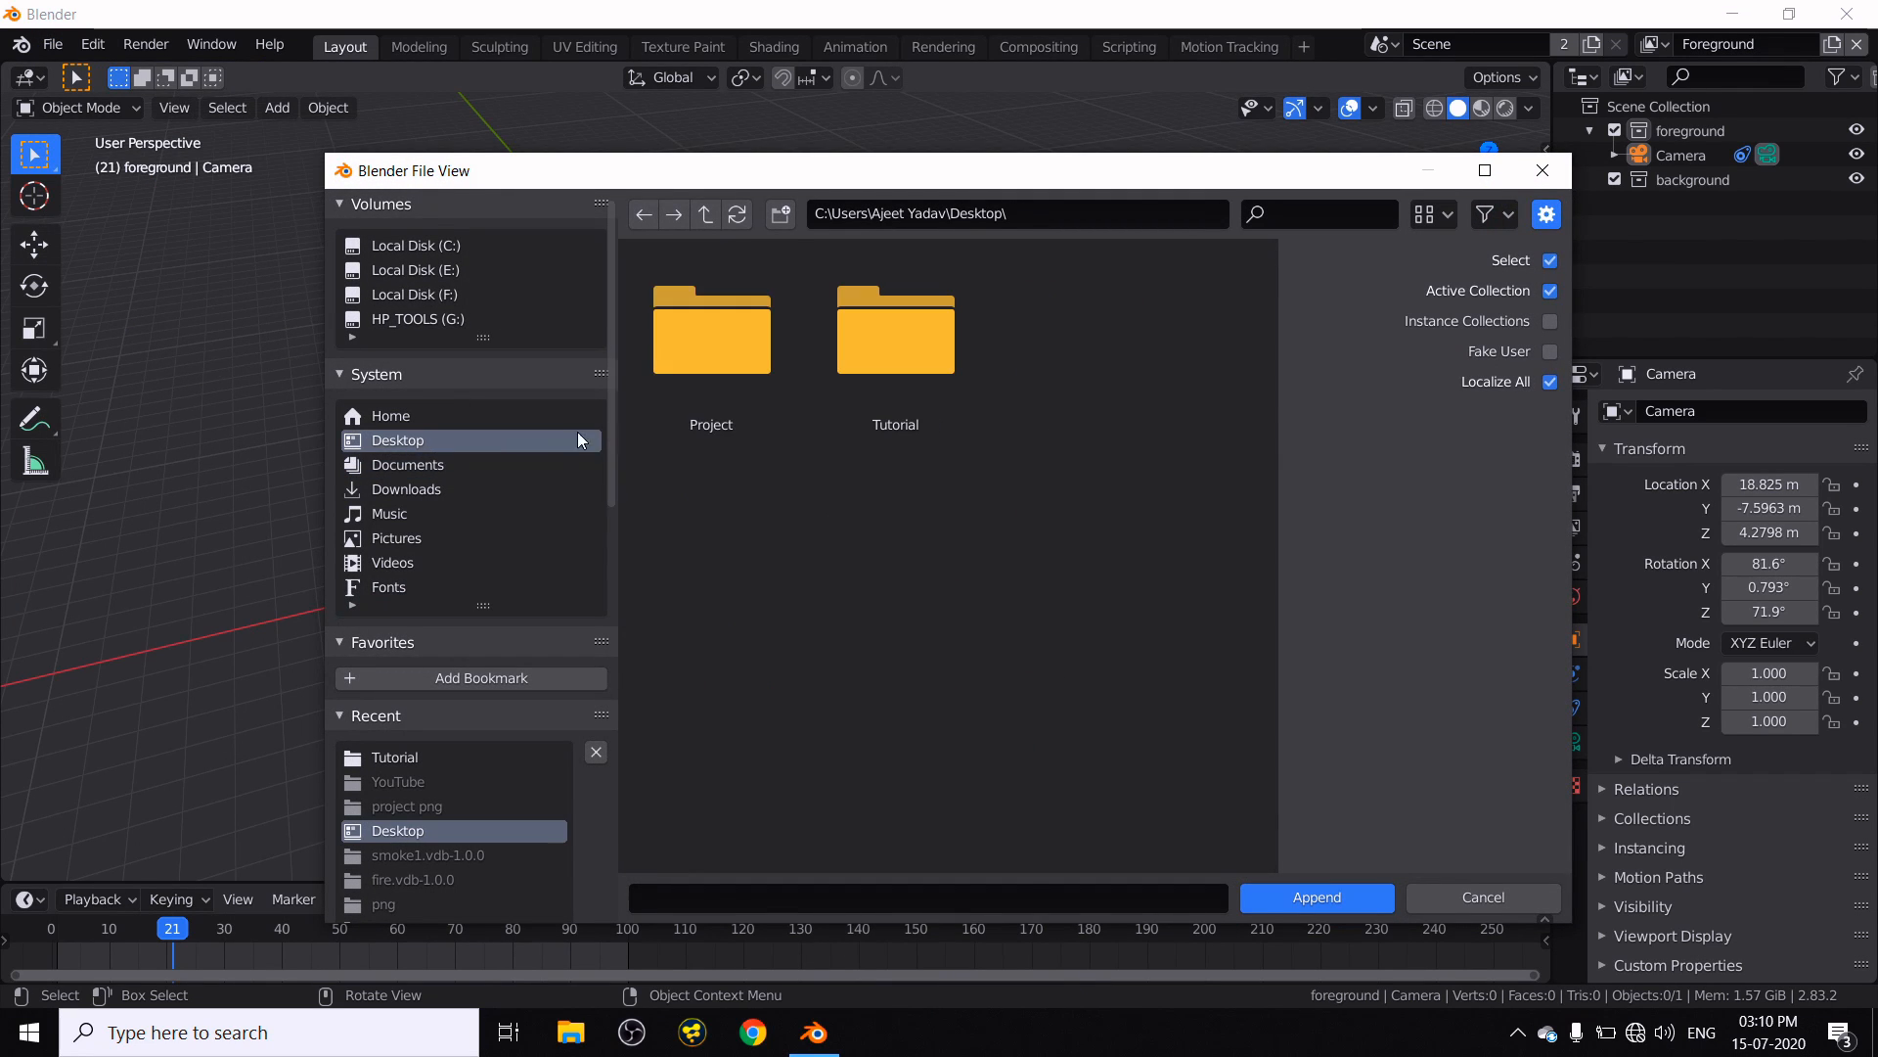
double_click(714, 369)
double_click(720, 379)
double_click(767, 376)
scroll(895, 645, down, 5)
scroll(880, 636, down, 2)
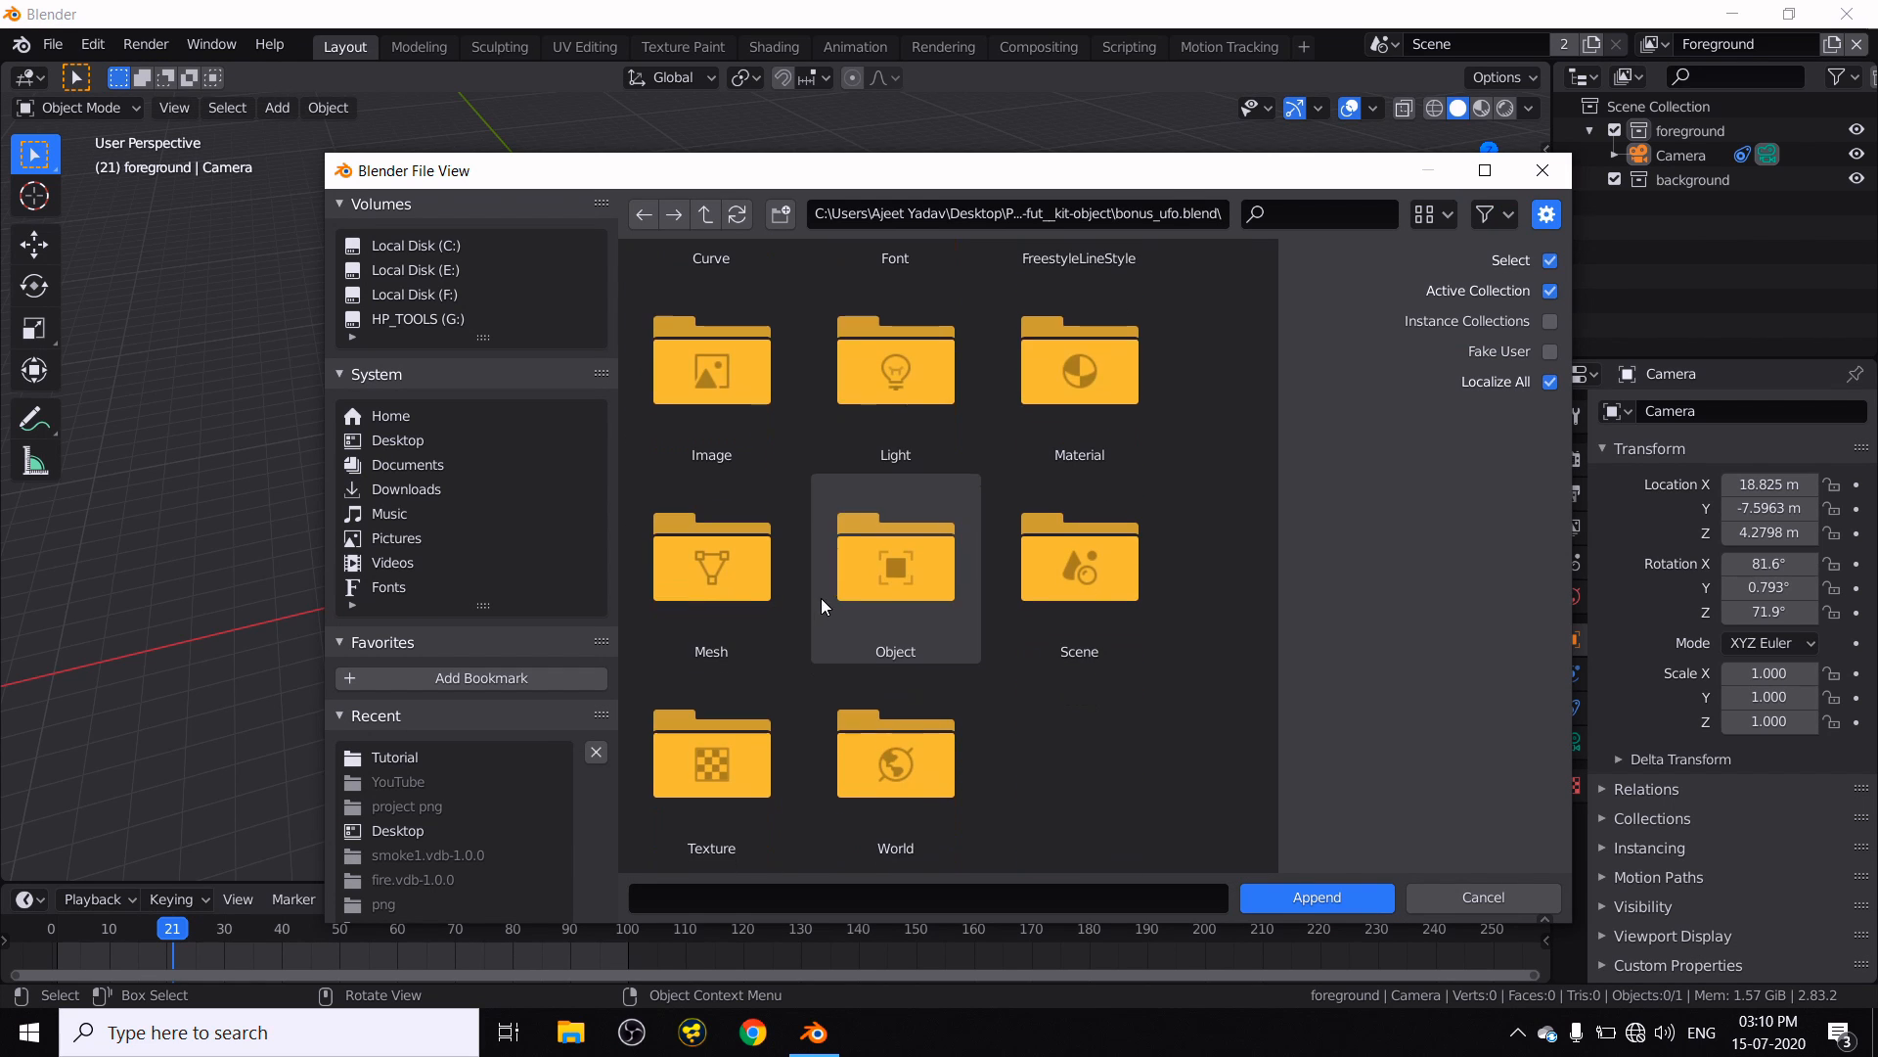
- Append the UFO_Bonus object from the Object data of bonus_ufo.blend
double_click(914, 591)
scroll(925, 595, down, 10)
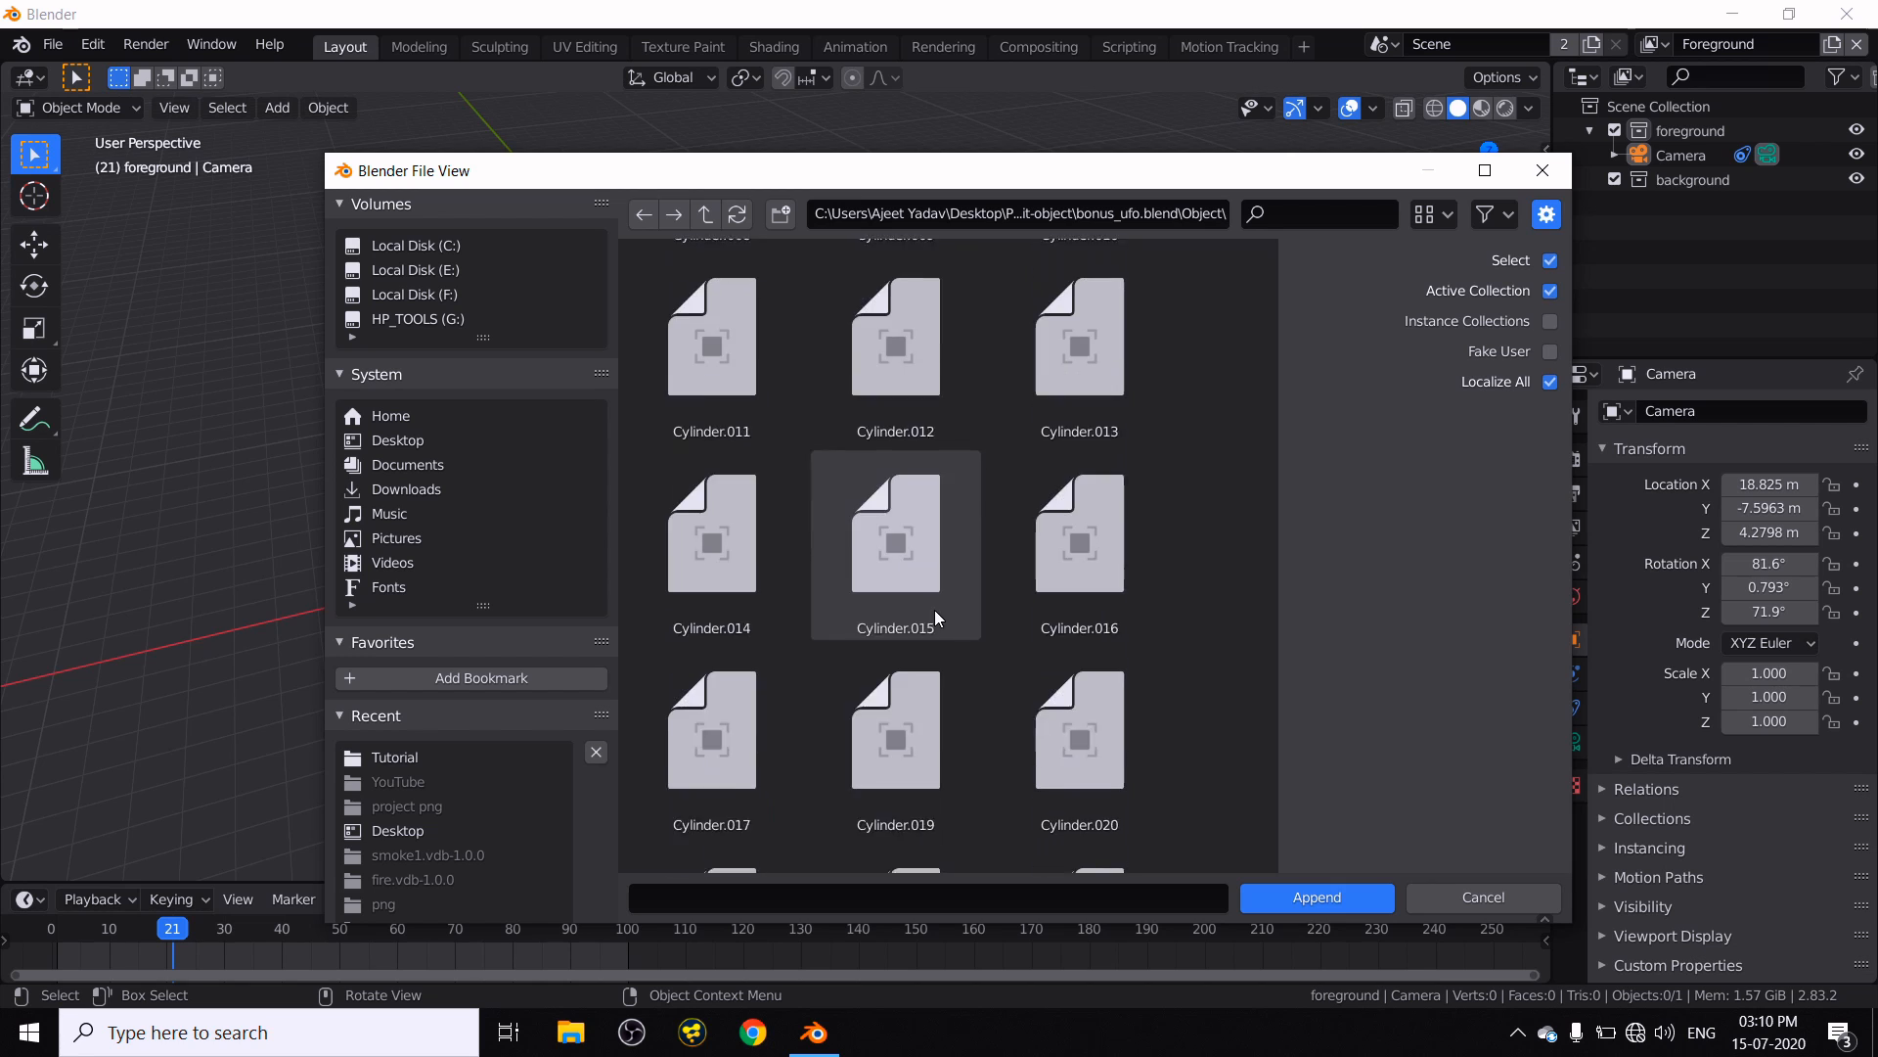
scroll(935, 609, down, 6)
click(767, 761)
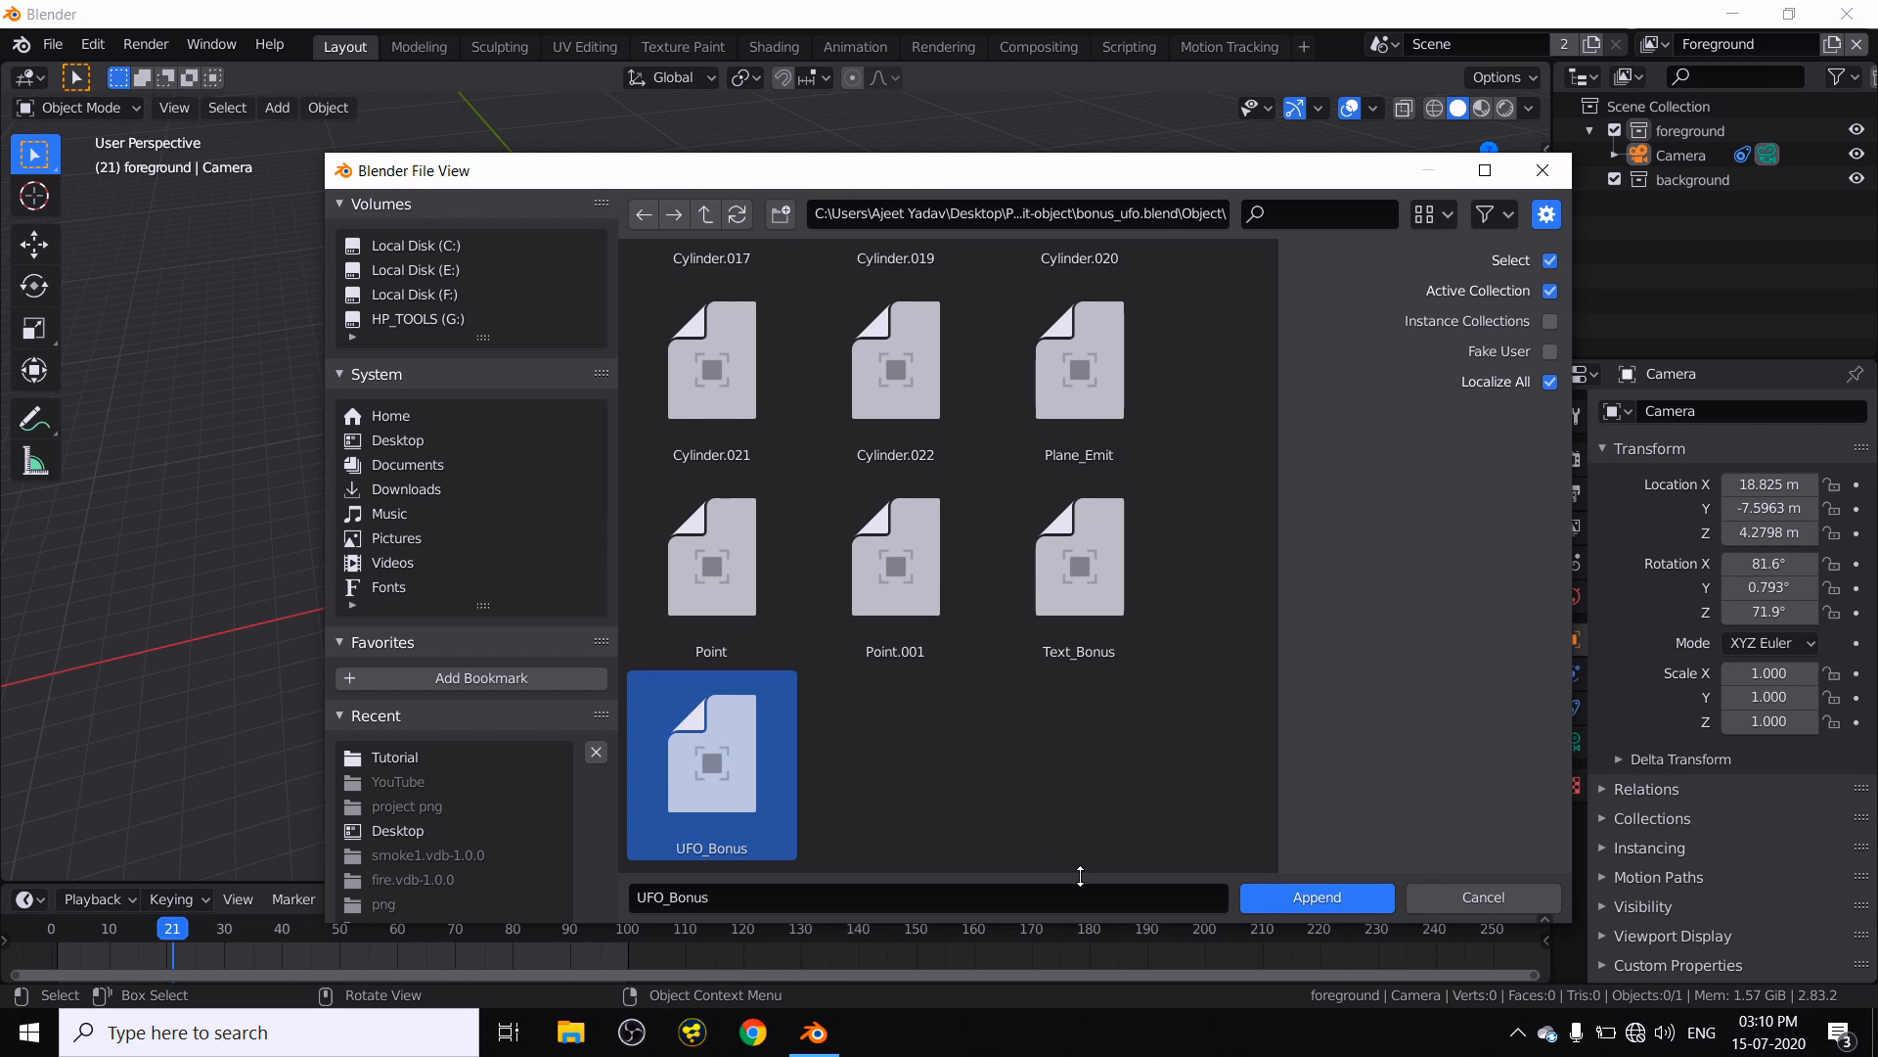
click(1330, 900)
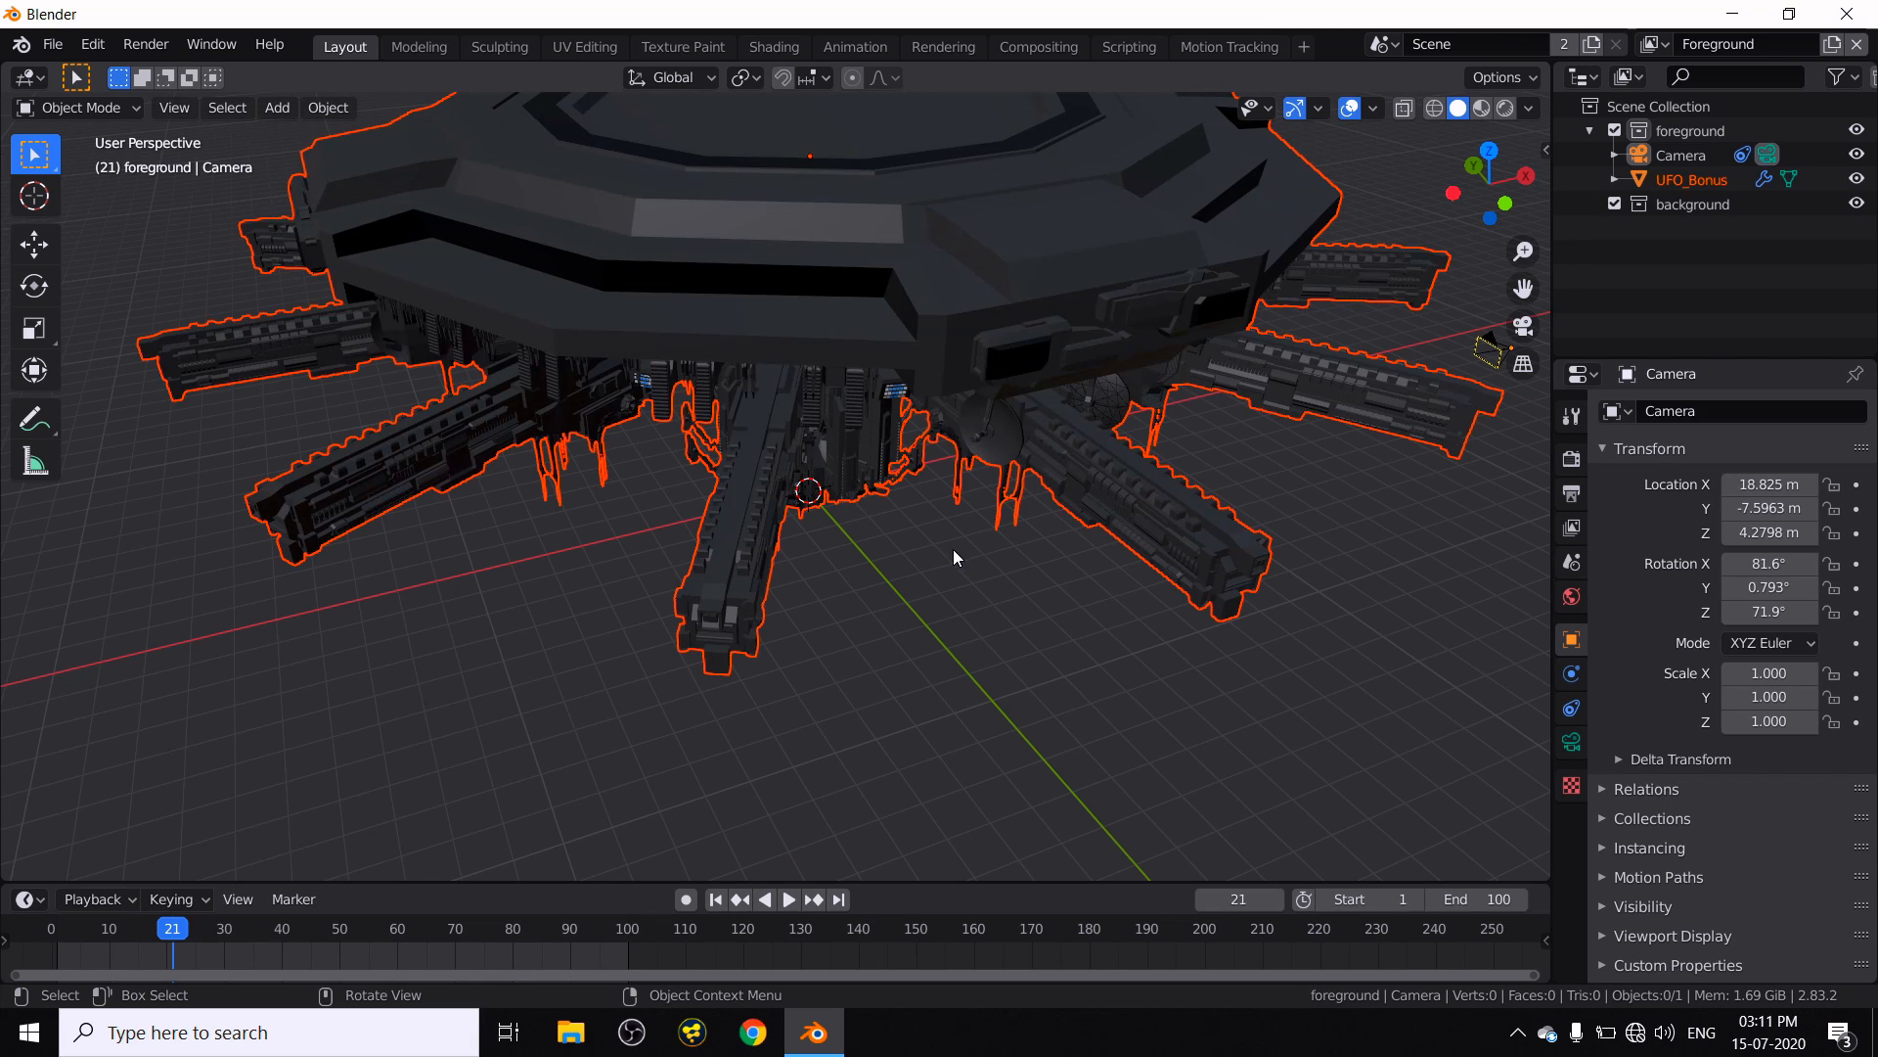
- Look through the camera and scale the UFO down by a factor of about 0.17
middle_drag(1009, 624, 923, 524)
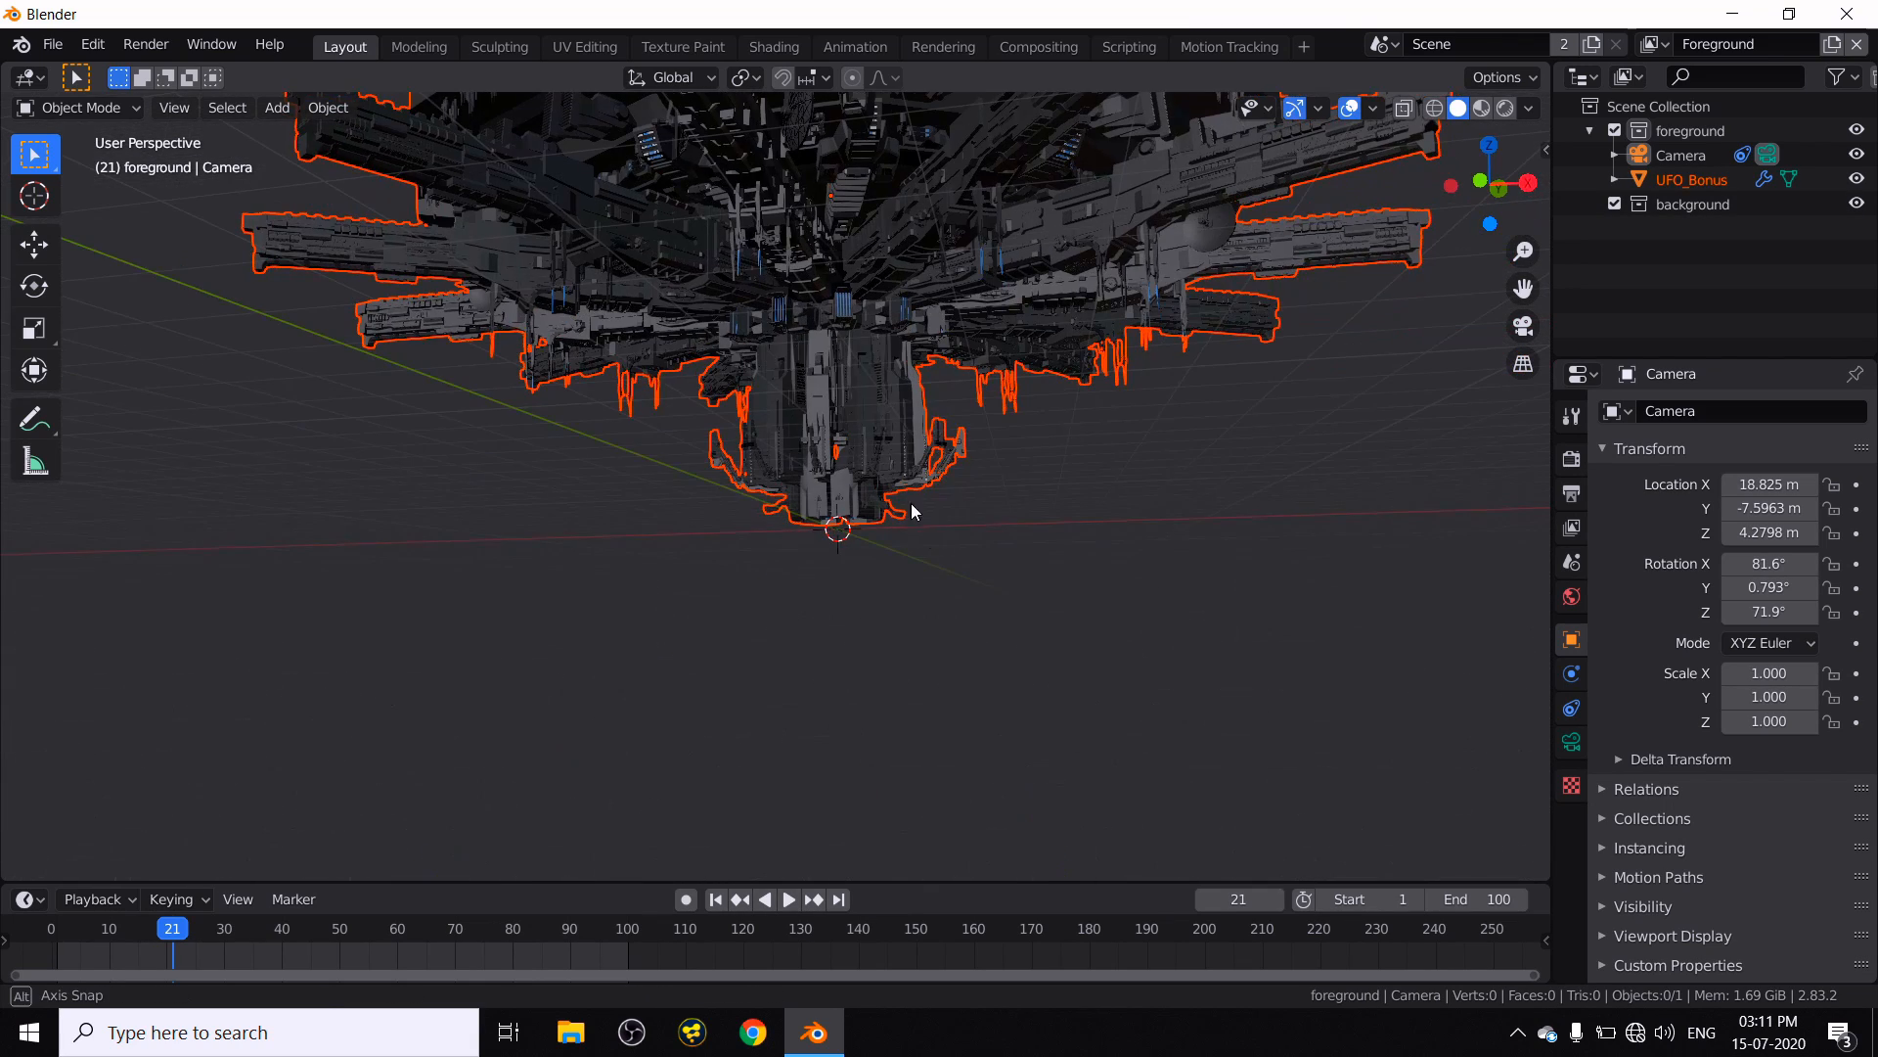
middle_drag(1019, 472, 971, 547)
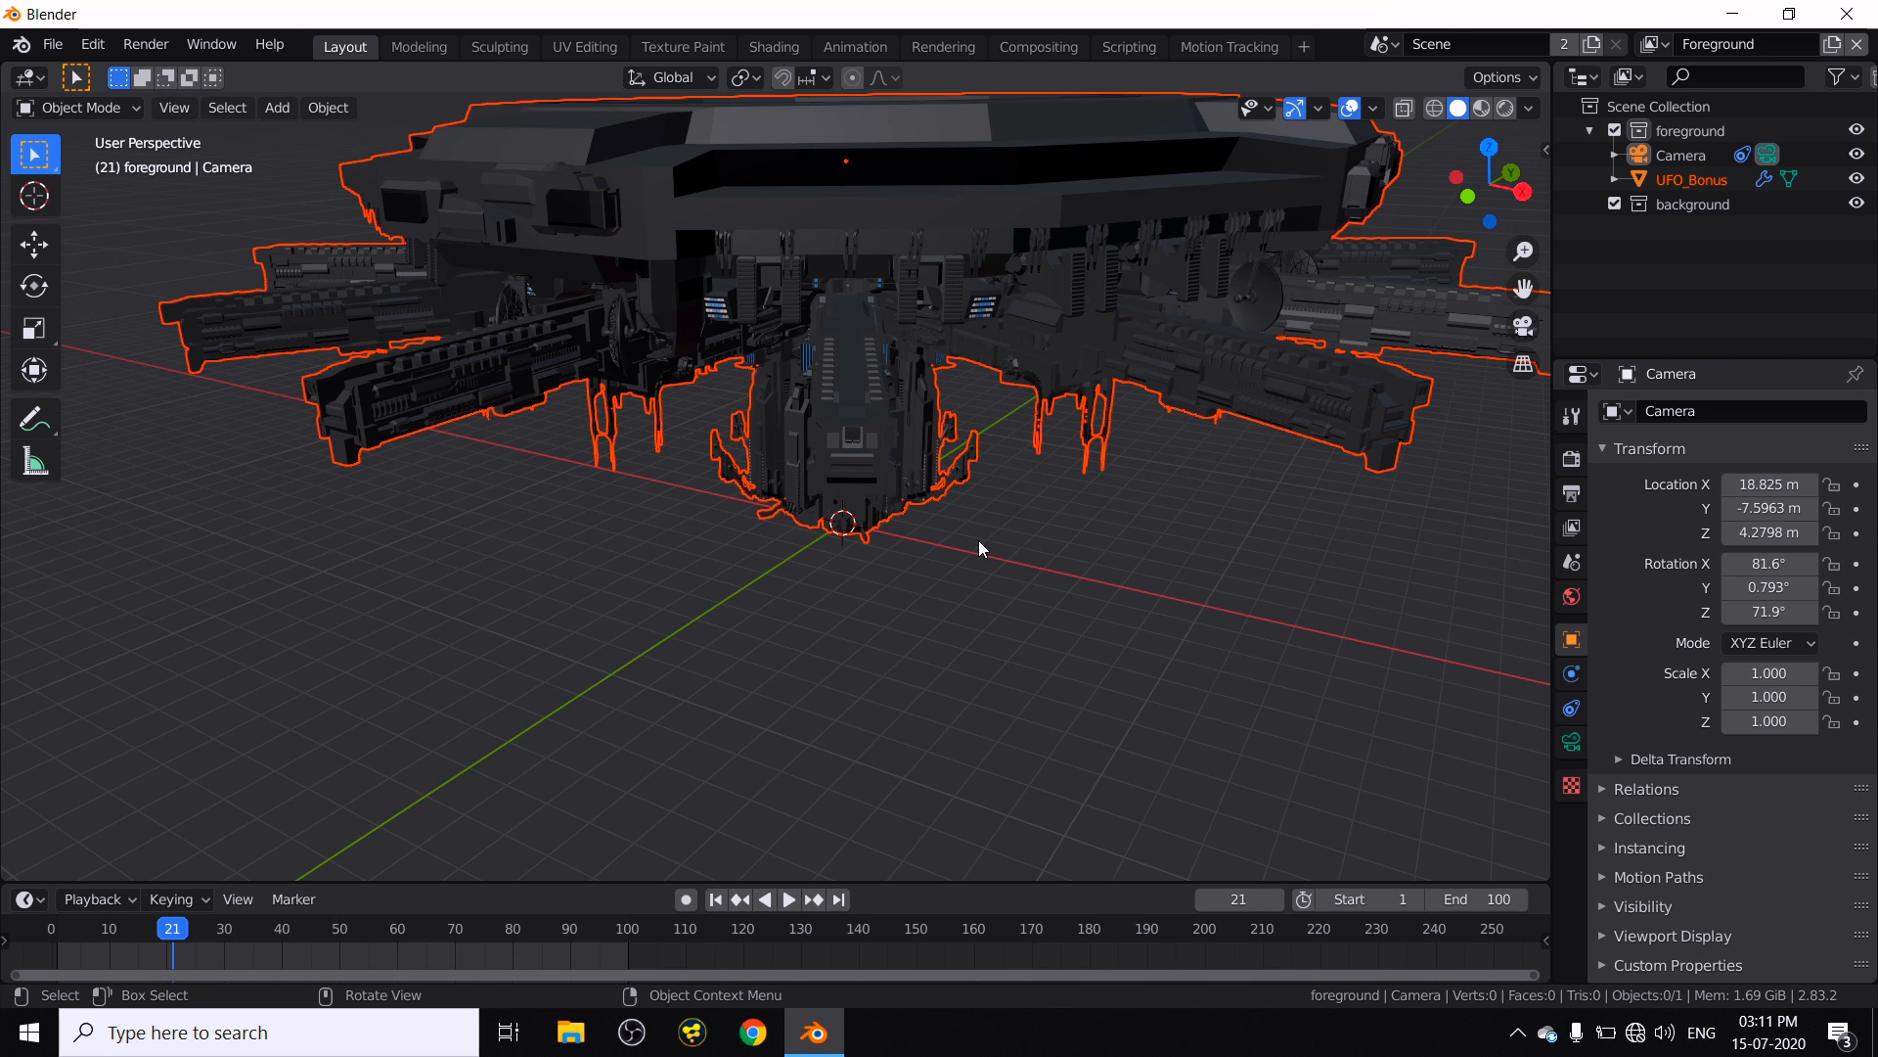
key(KP_0)
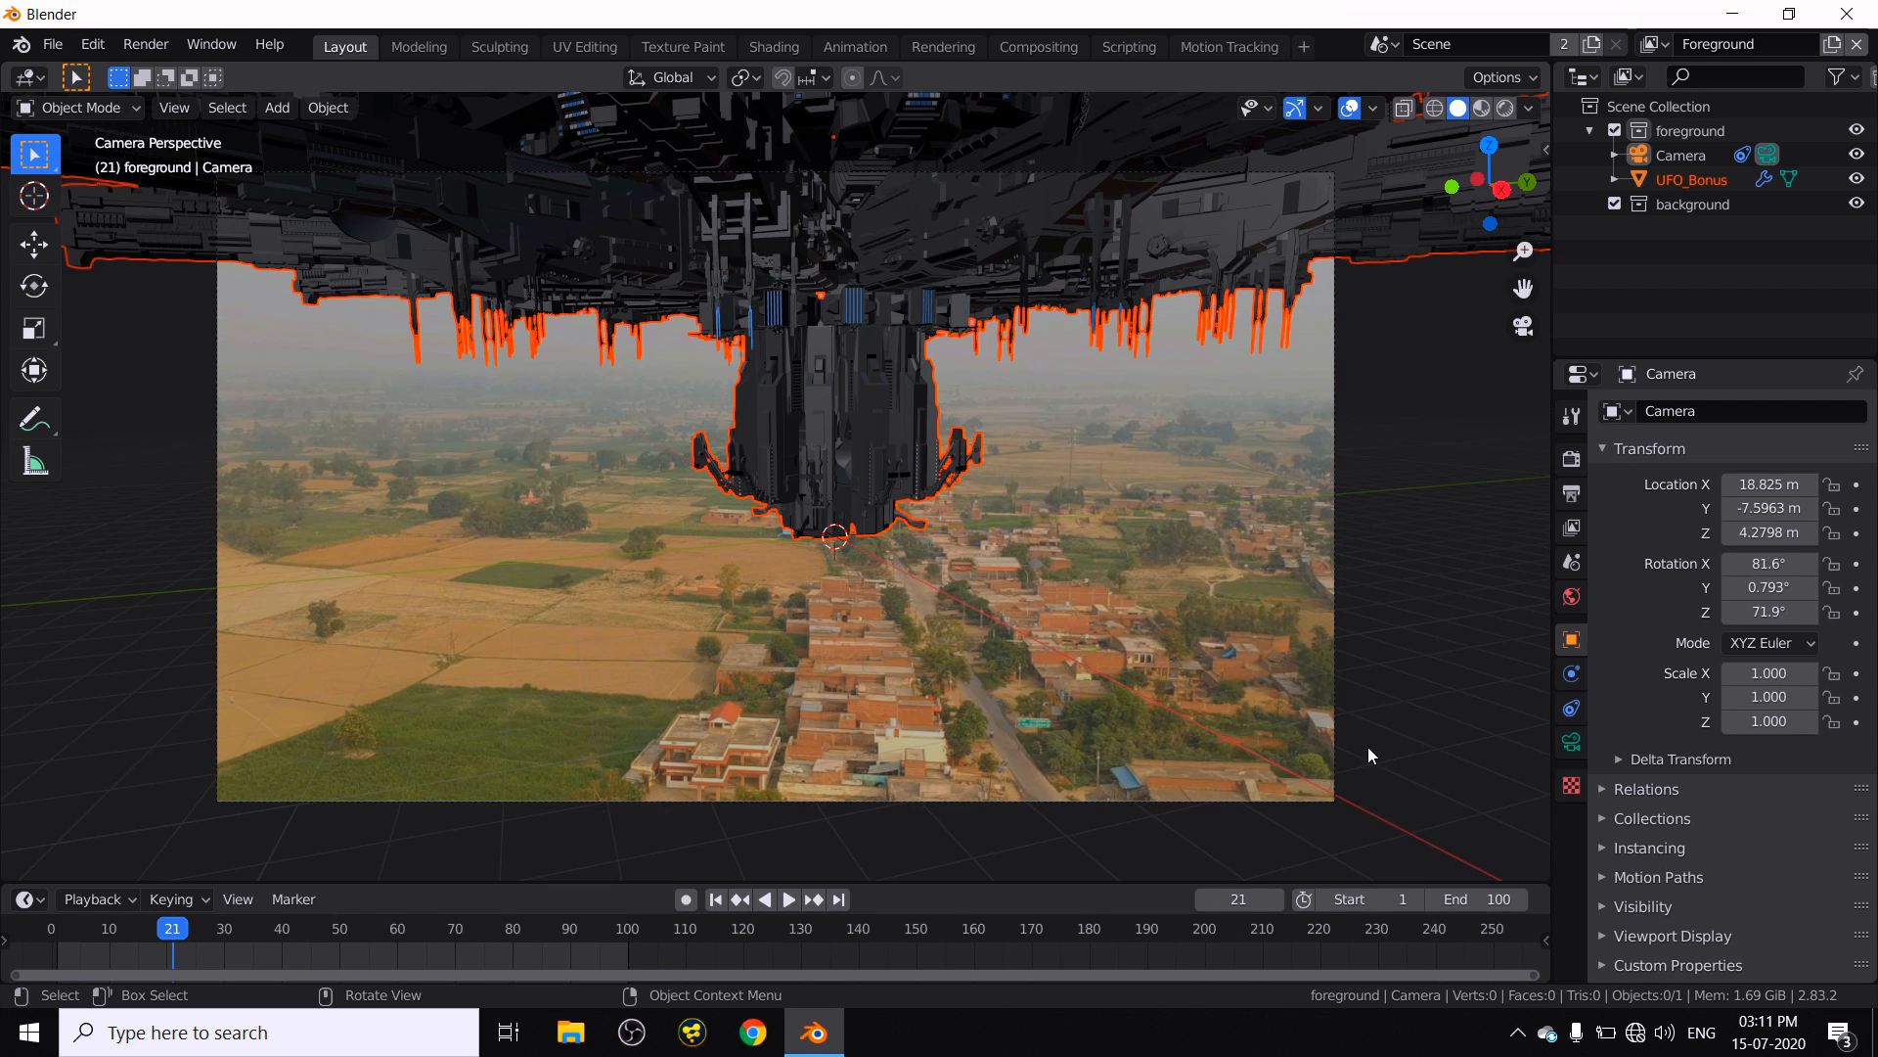
key(s)
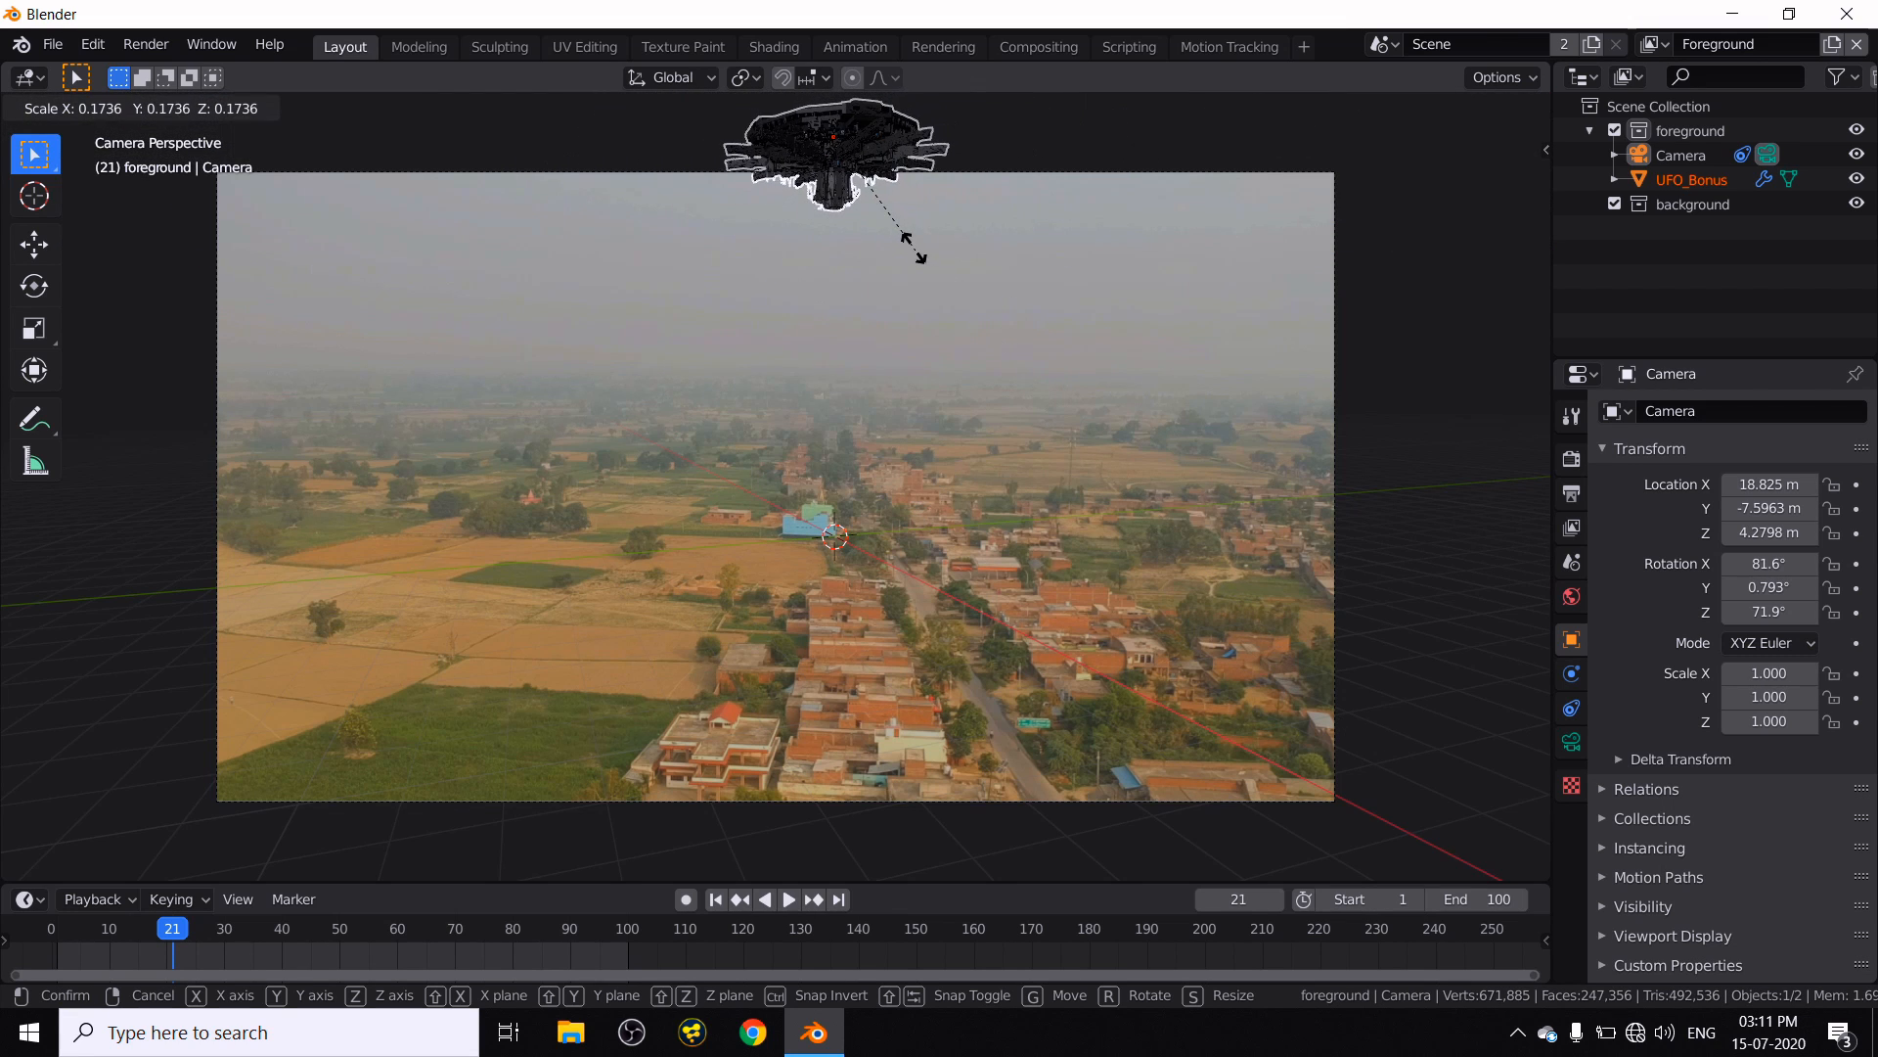
click(911, 242)
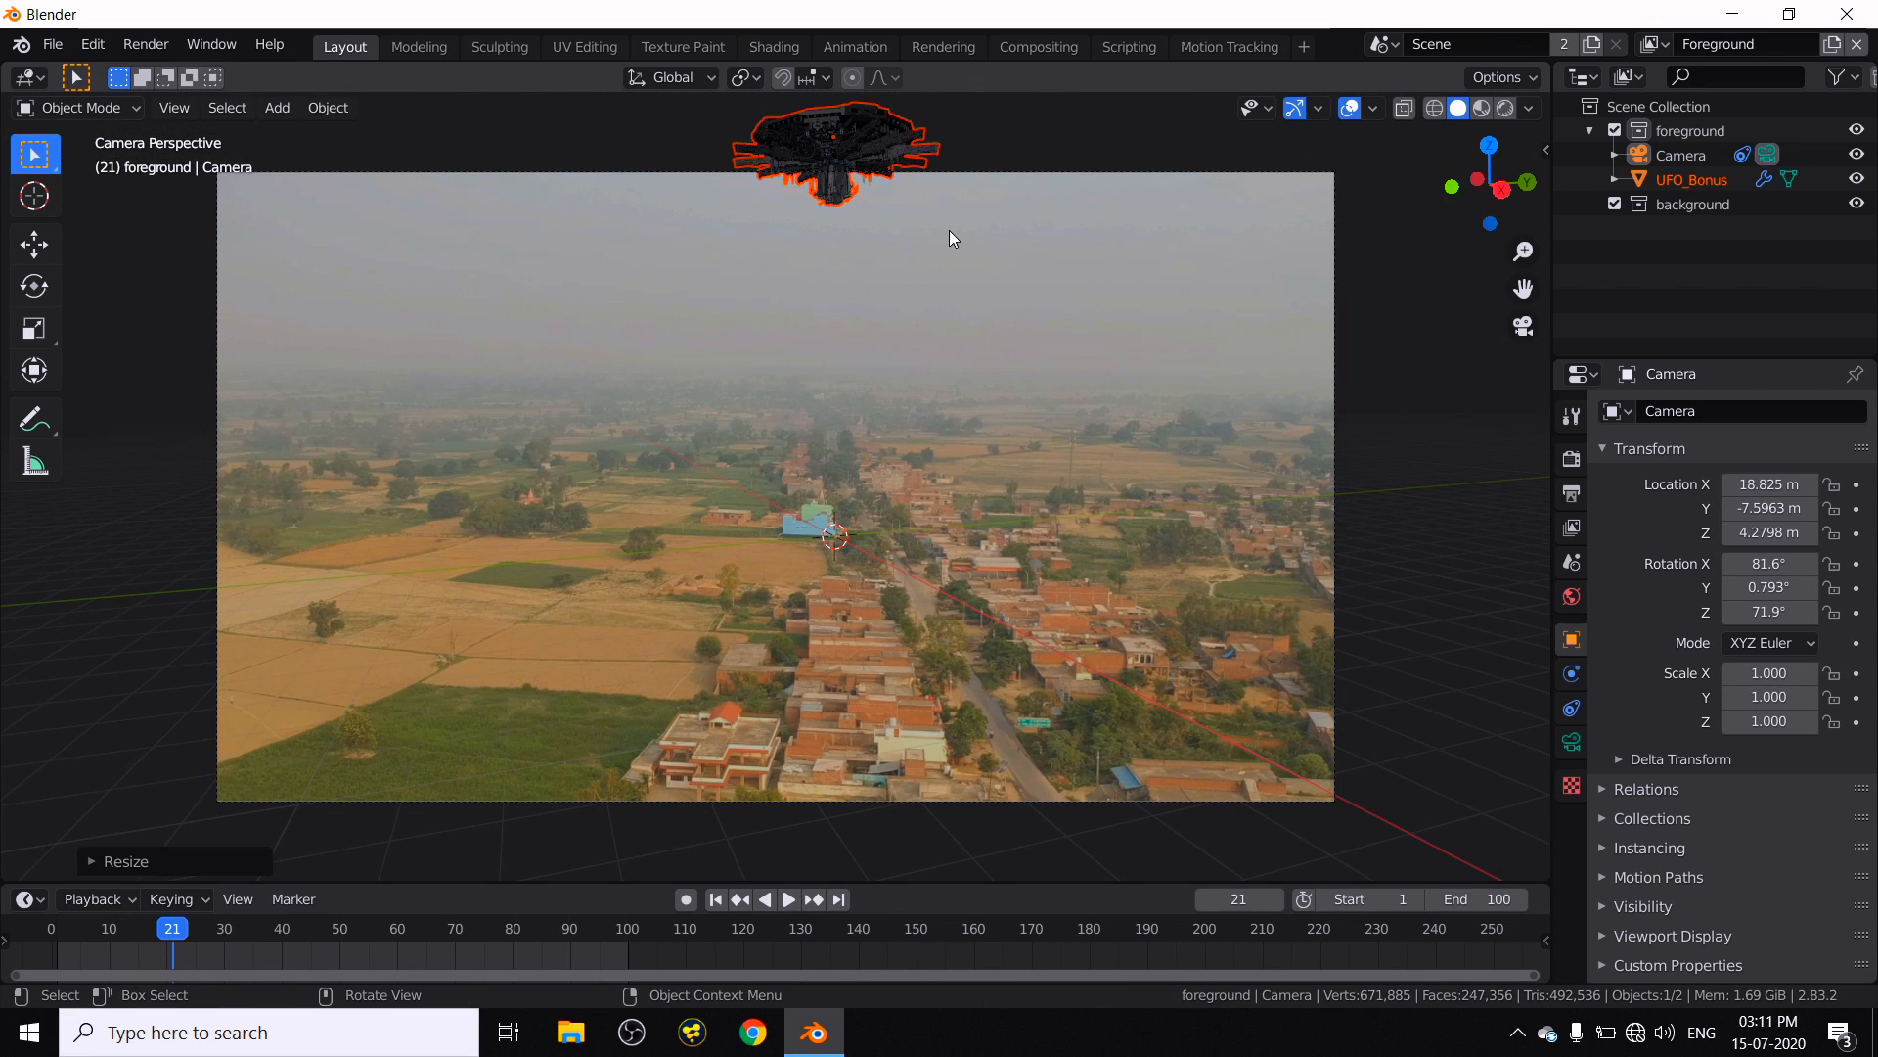
- At frame 1, lower the UFO along the Z axis until it hangs in the sky just above the horizon
click(715, 899)
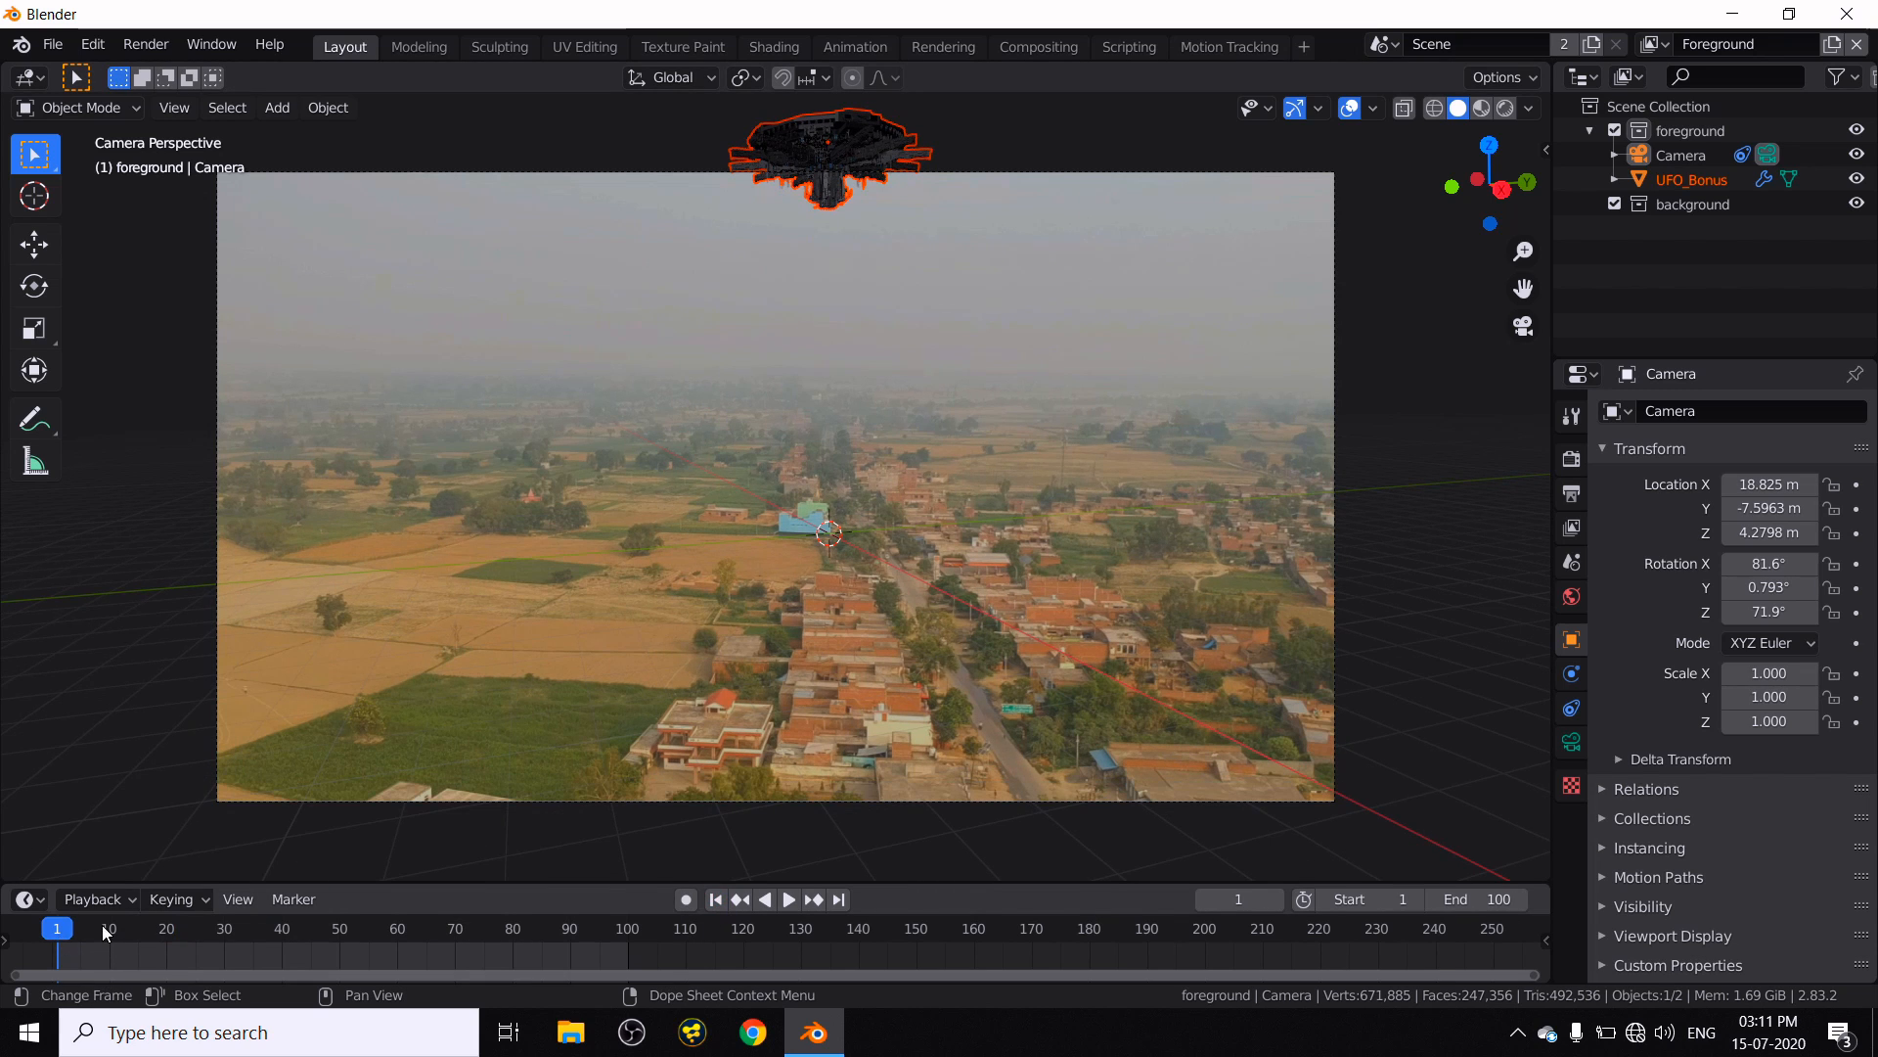
key(g)
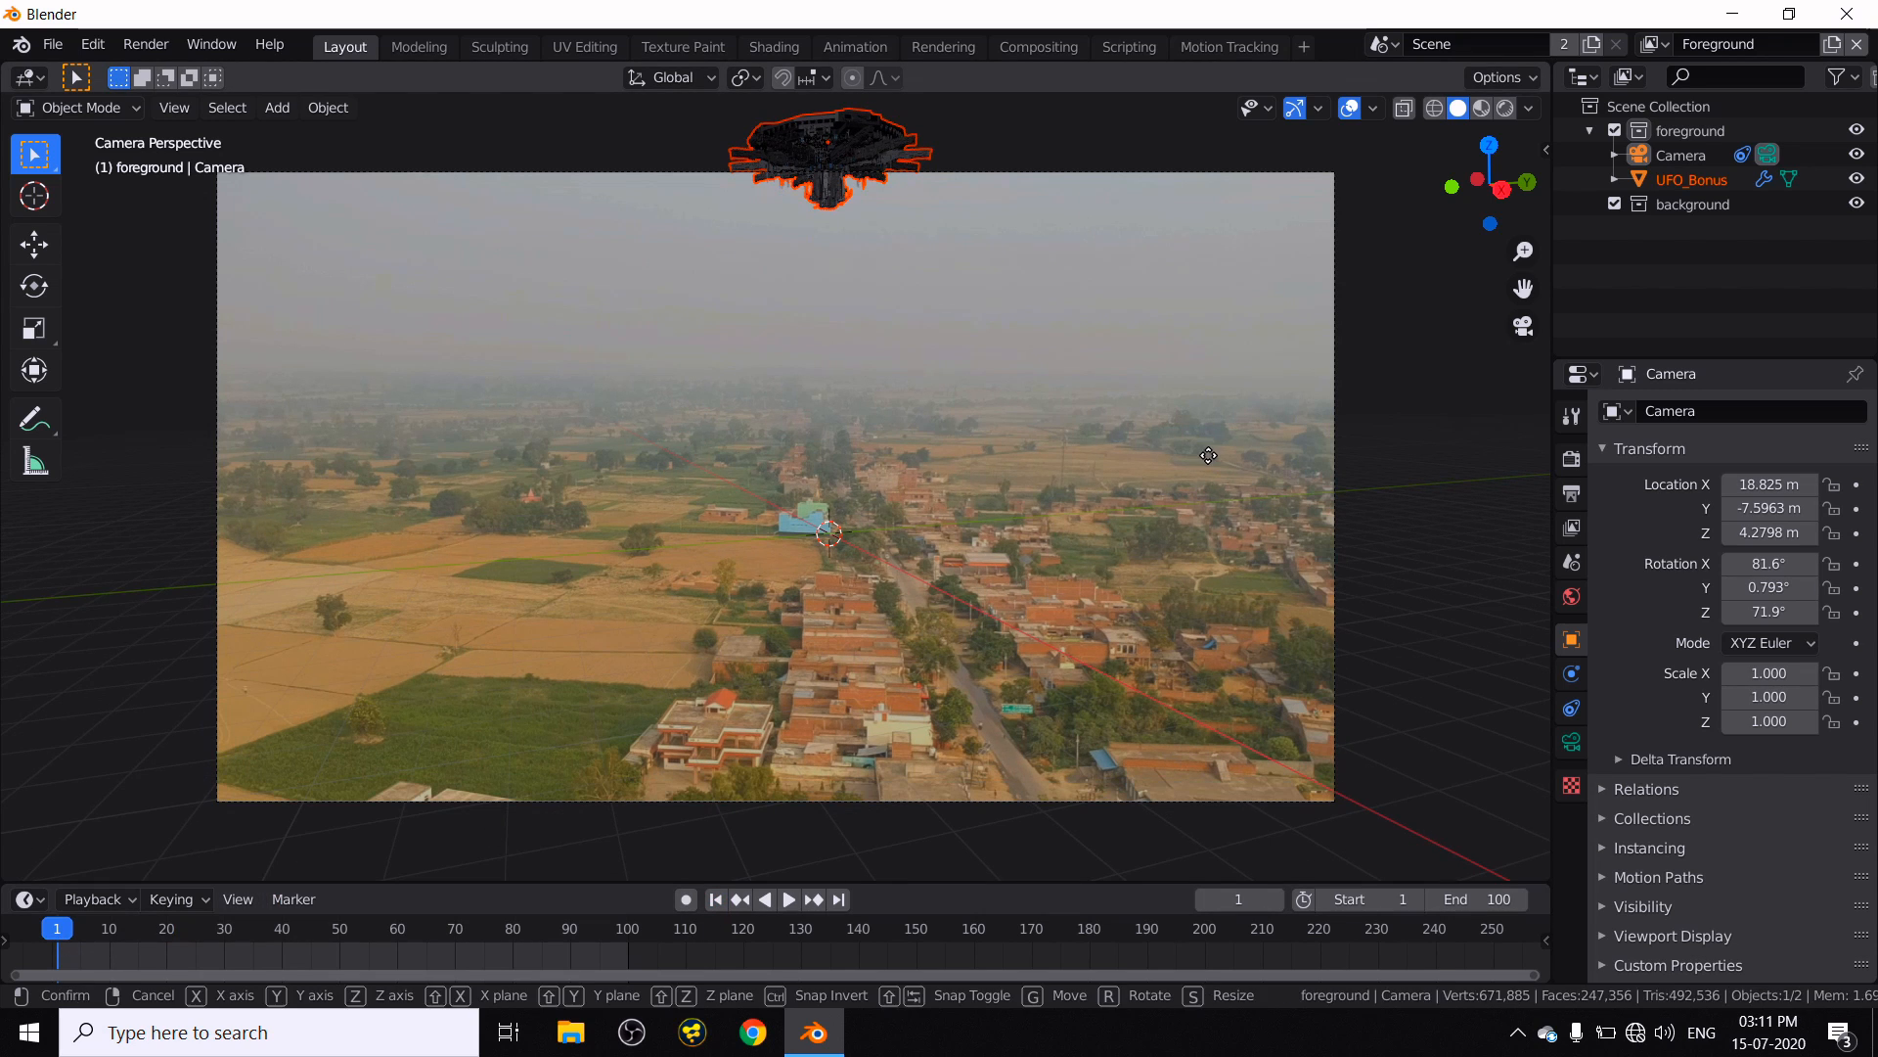
key(z)
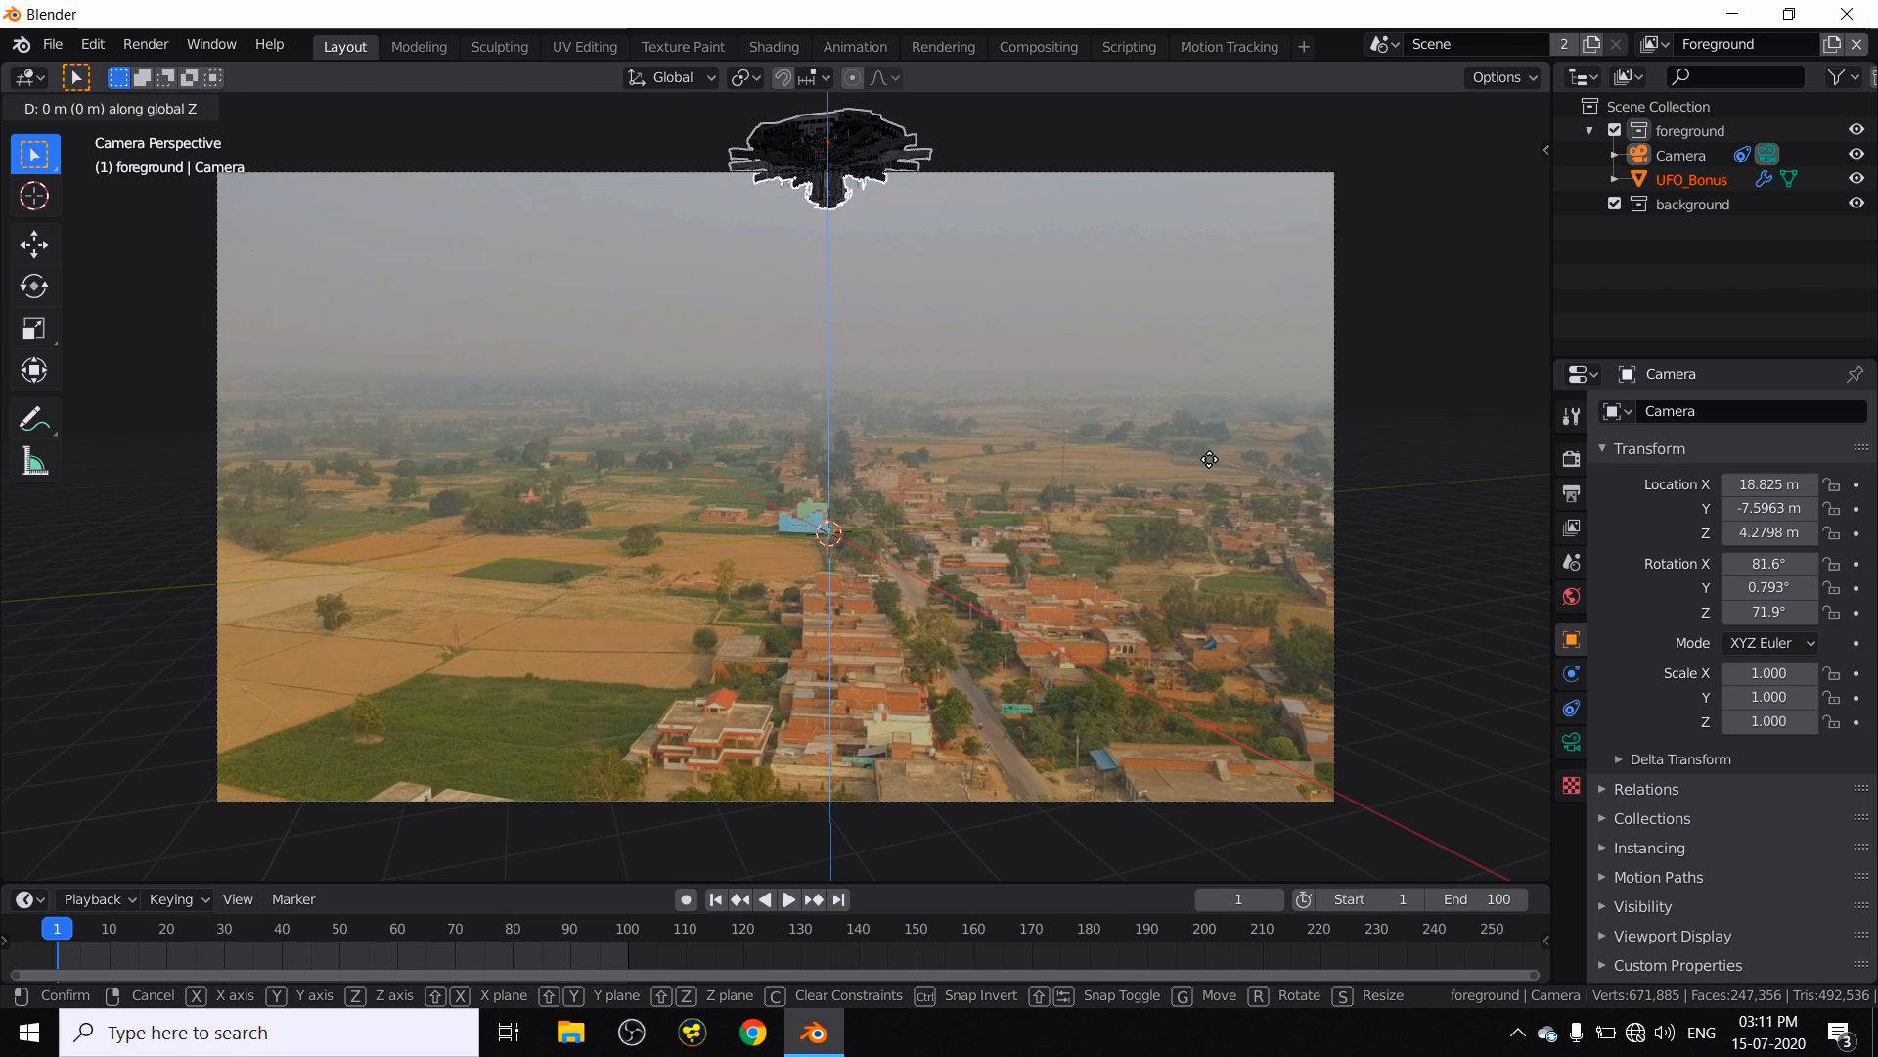
click(1104, 624)
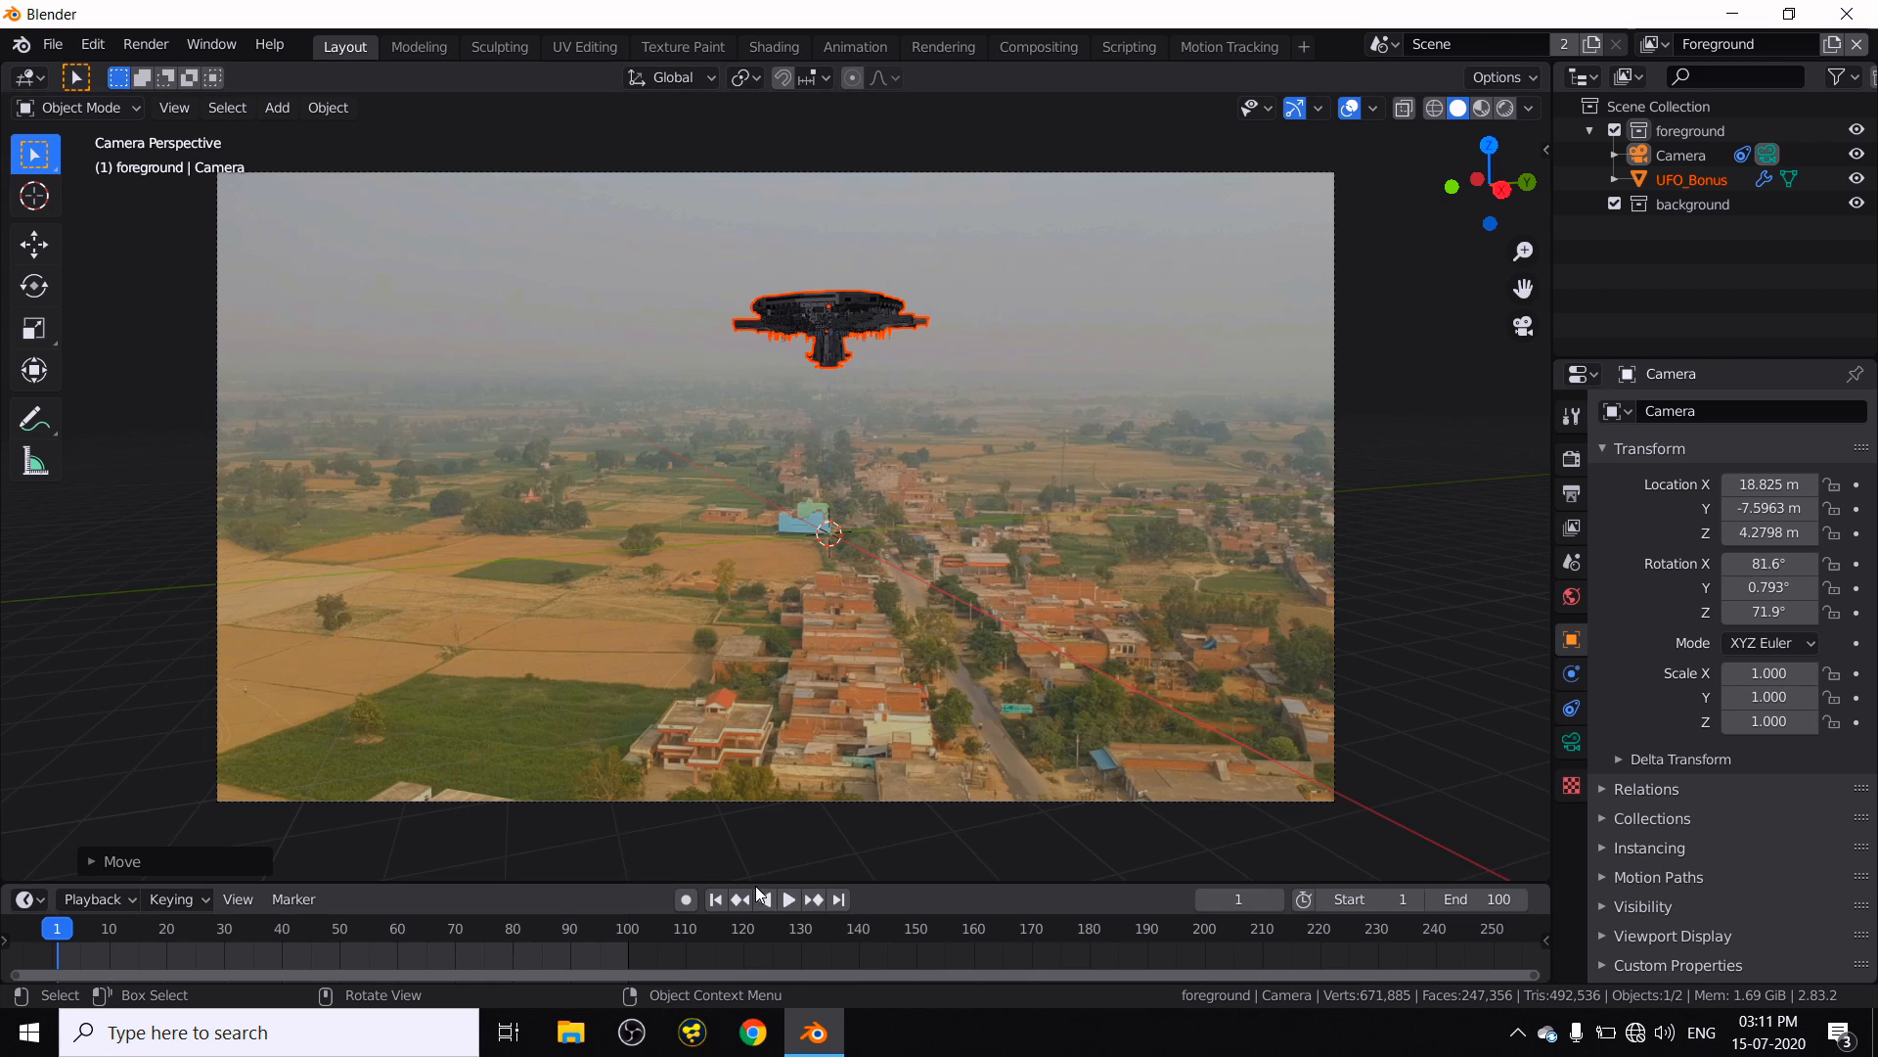
- At frame 100, move the UFO along the Y axis to about -2.98 m and enlarge it to a scale of about 0.138
click(841, 900)
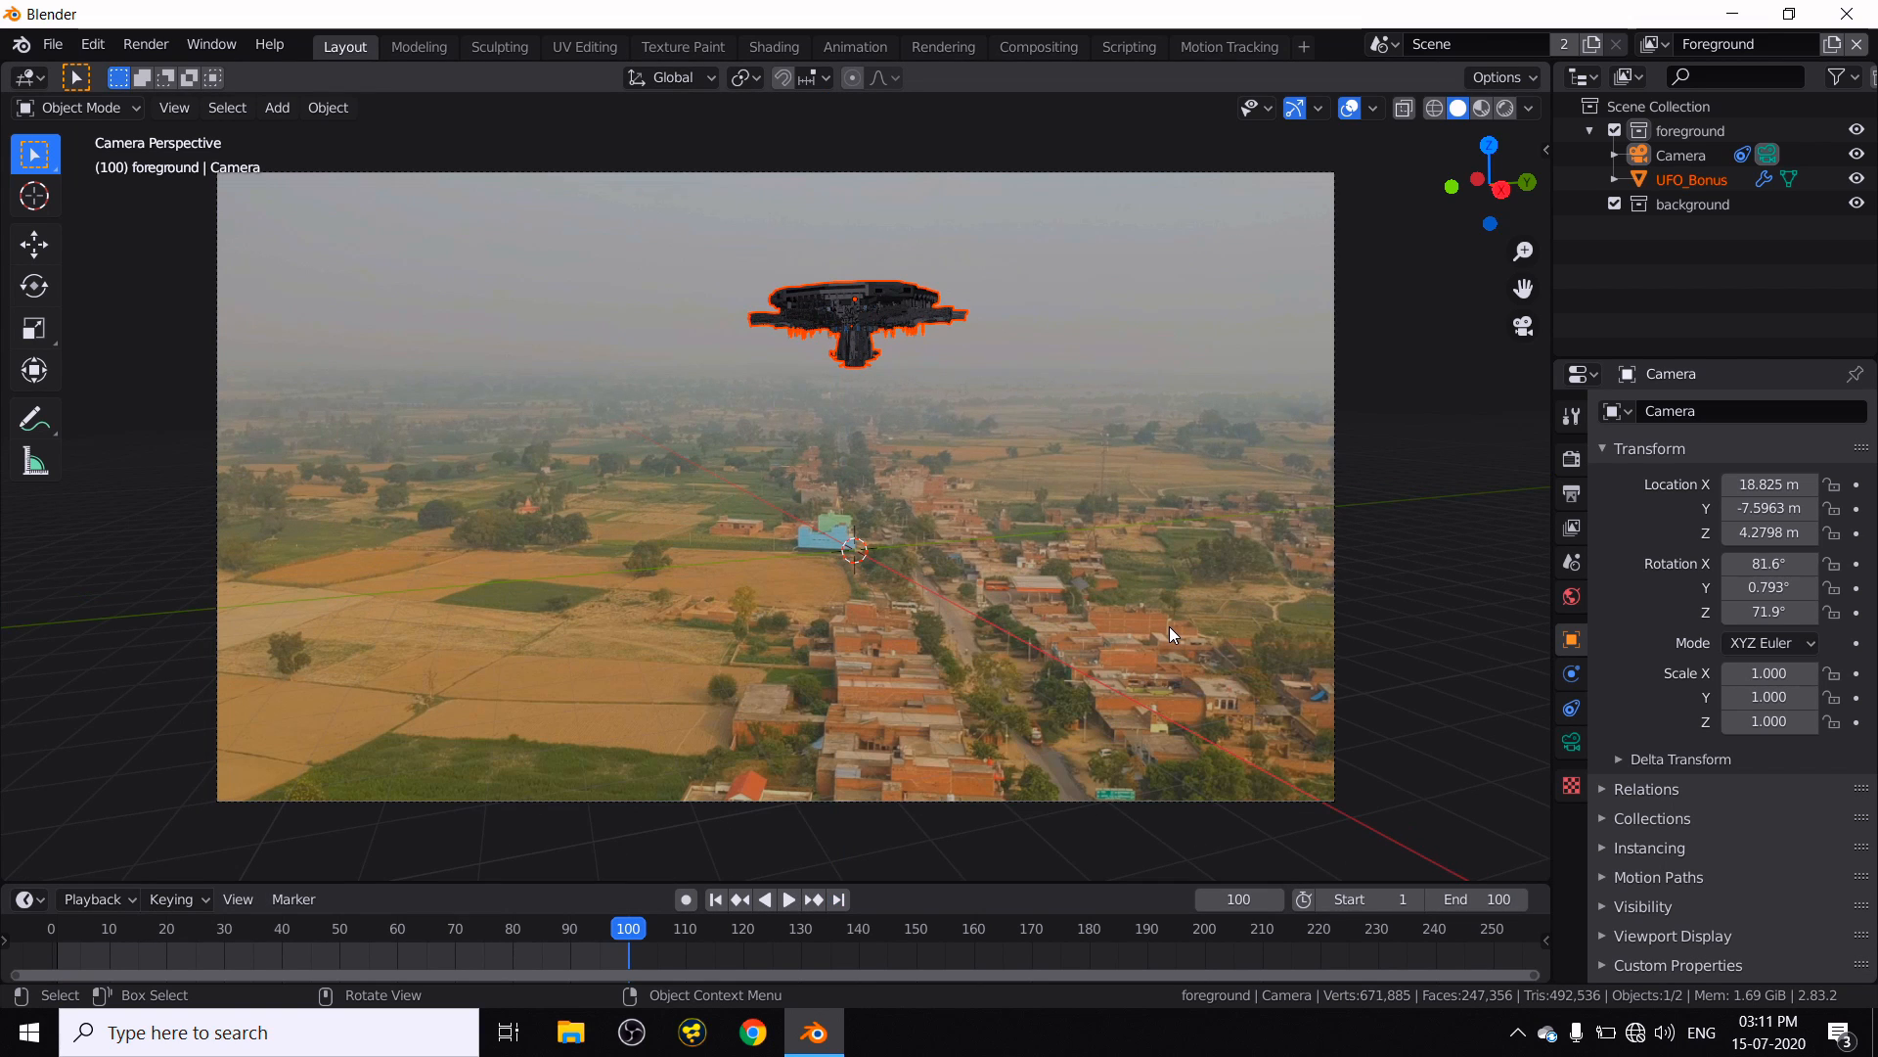
key(g)
key(y)
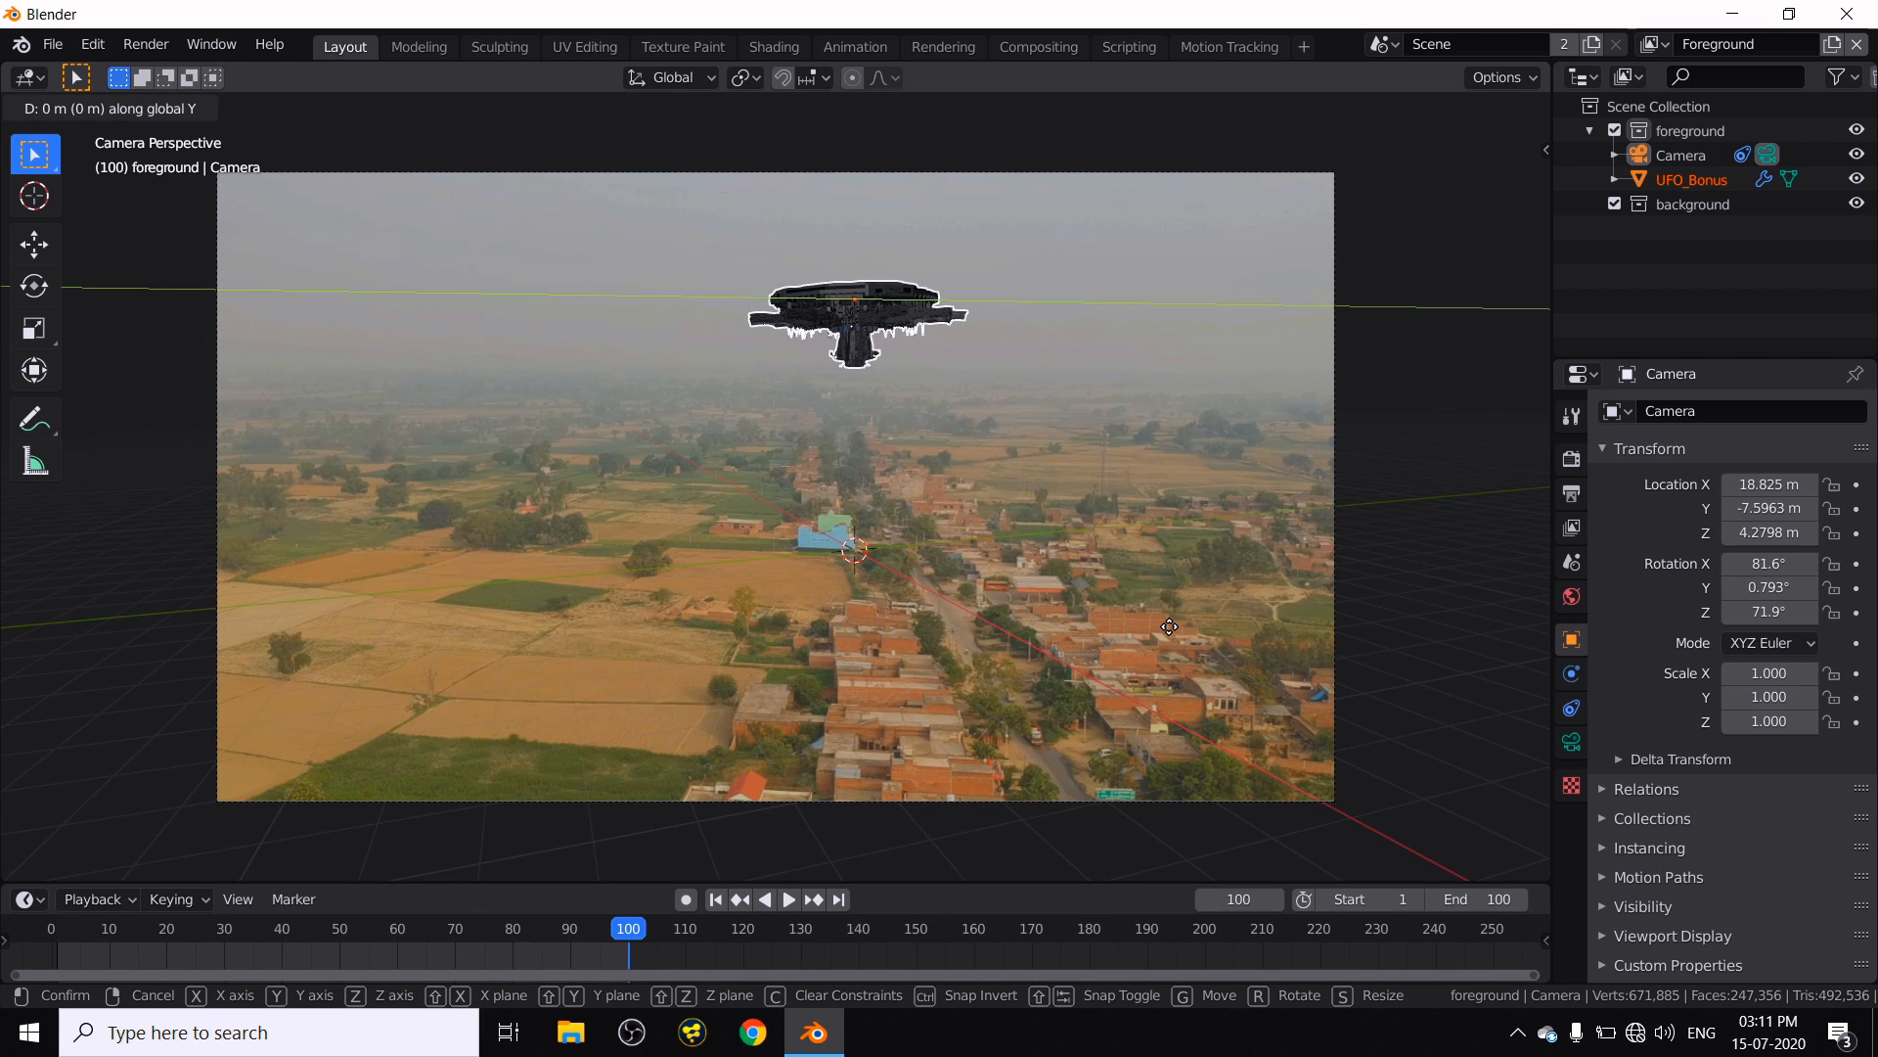
click(1045, 629)
key(s)
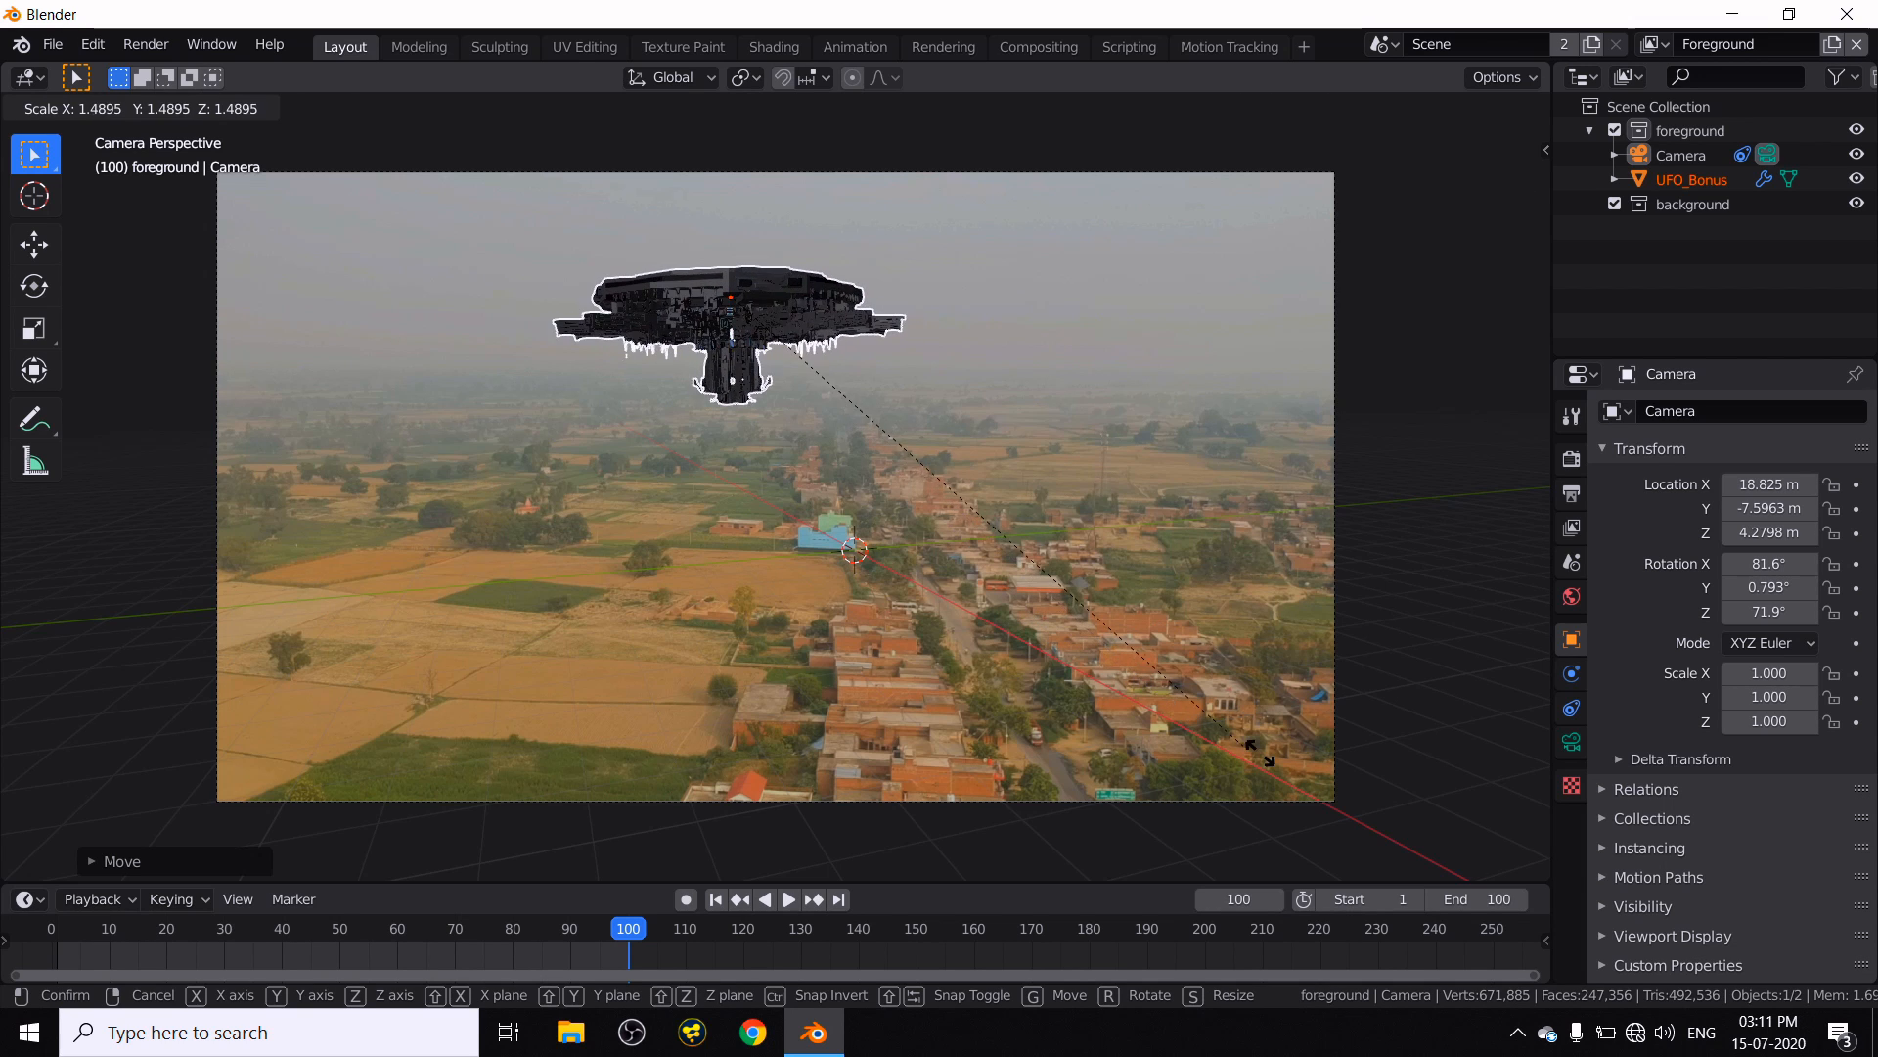
click(1340, 768)
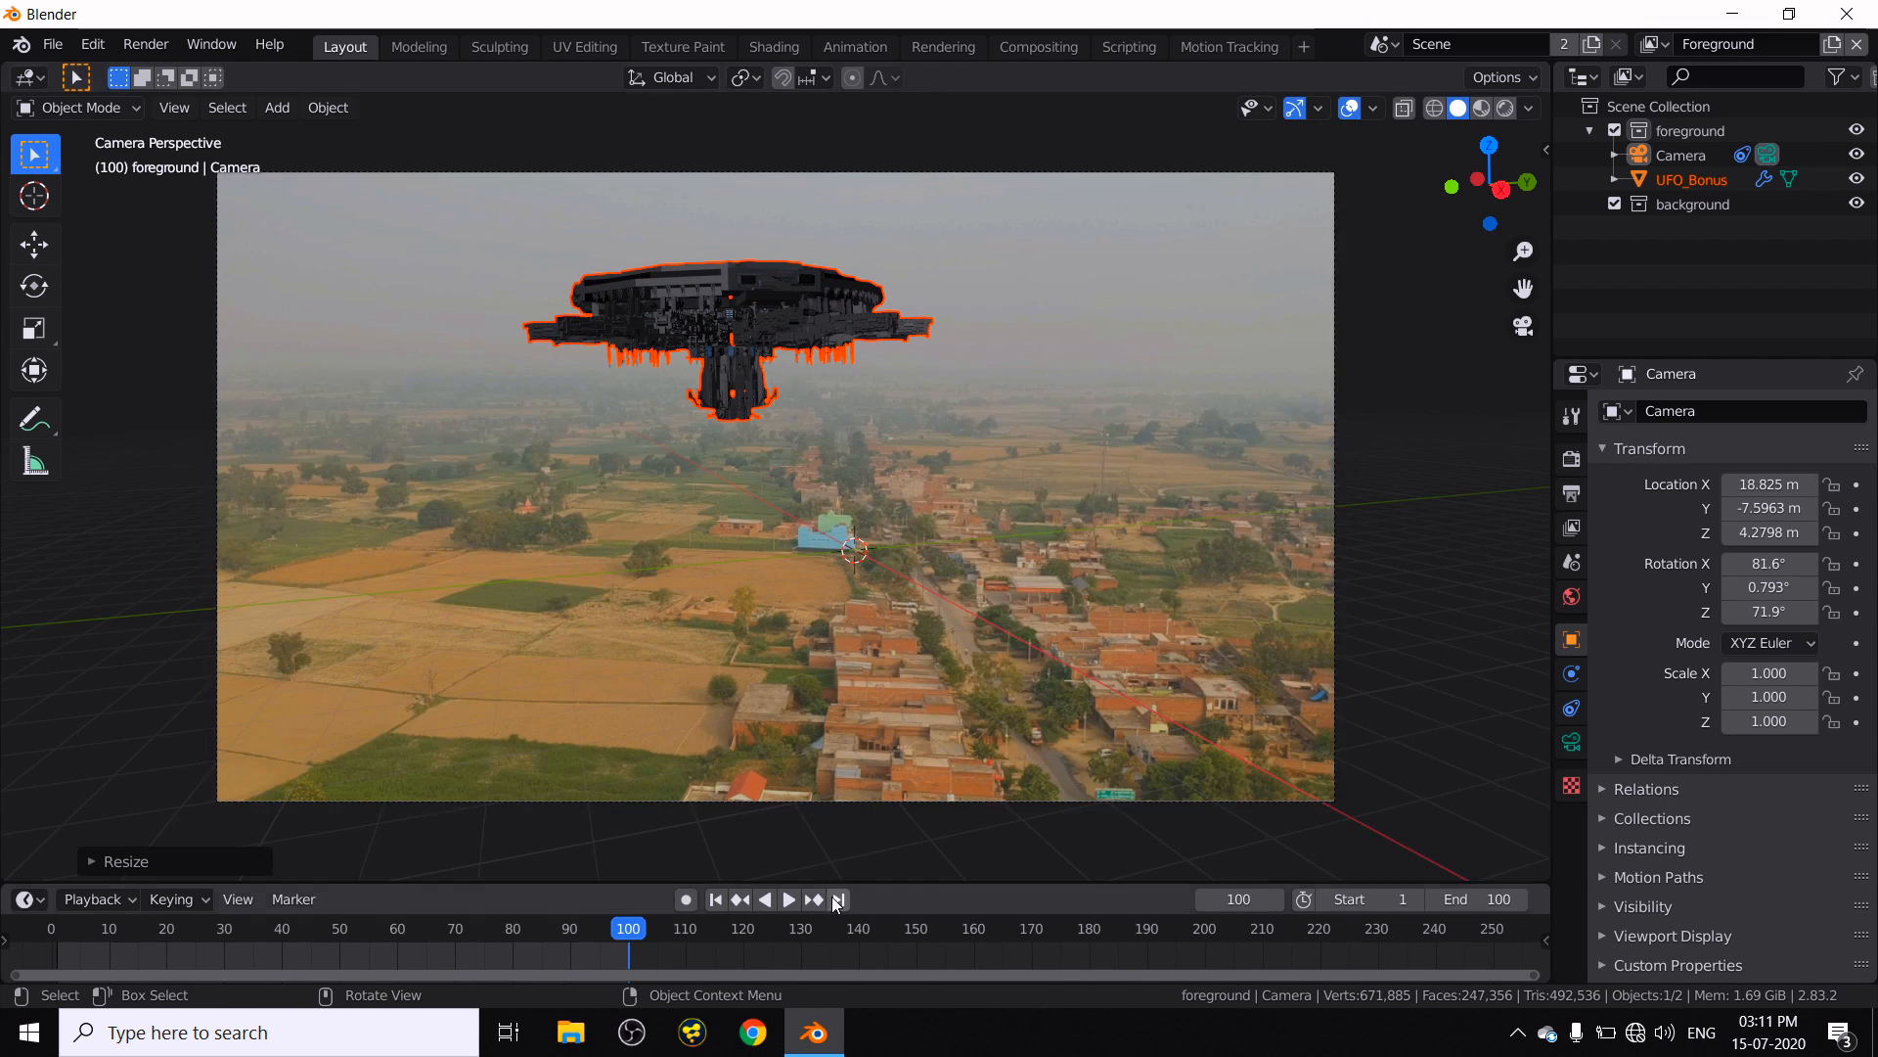
- Preview the animation from the first frame, return to frame 1 and select the UFO
click(715, 899)
click(788, 899)
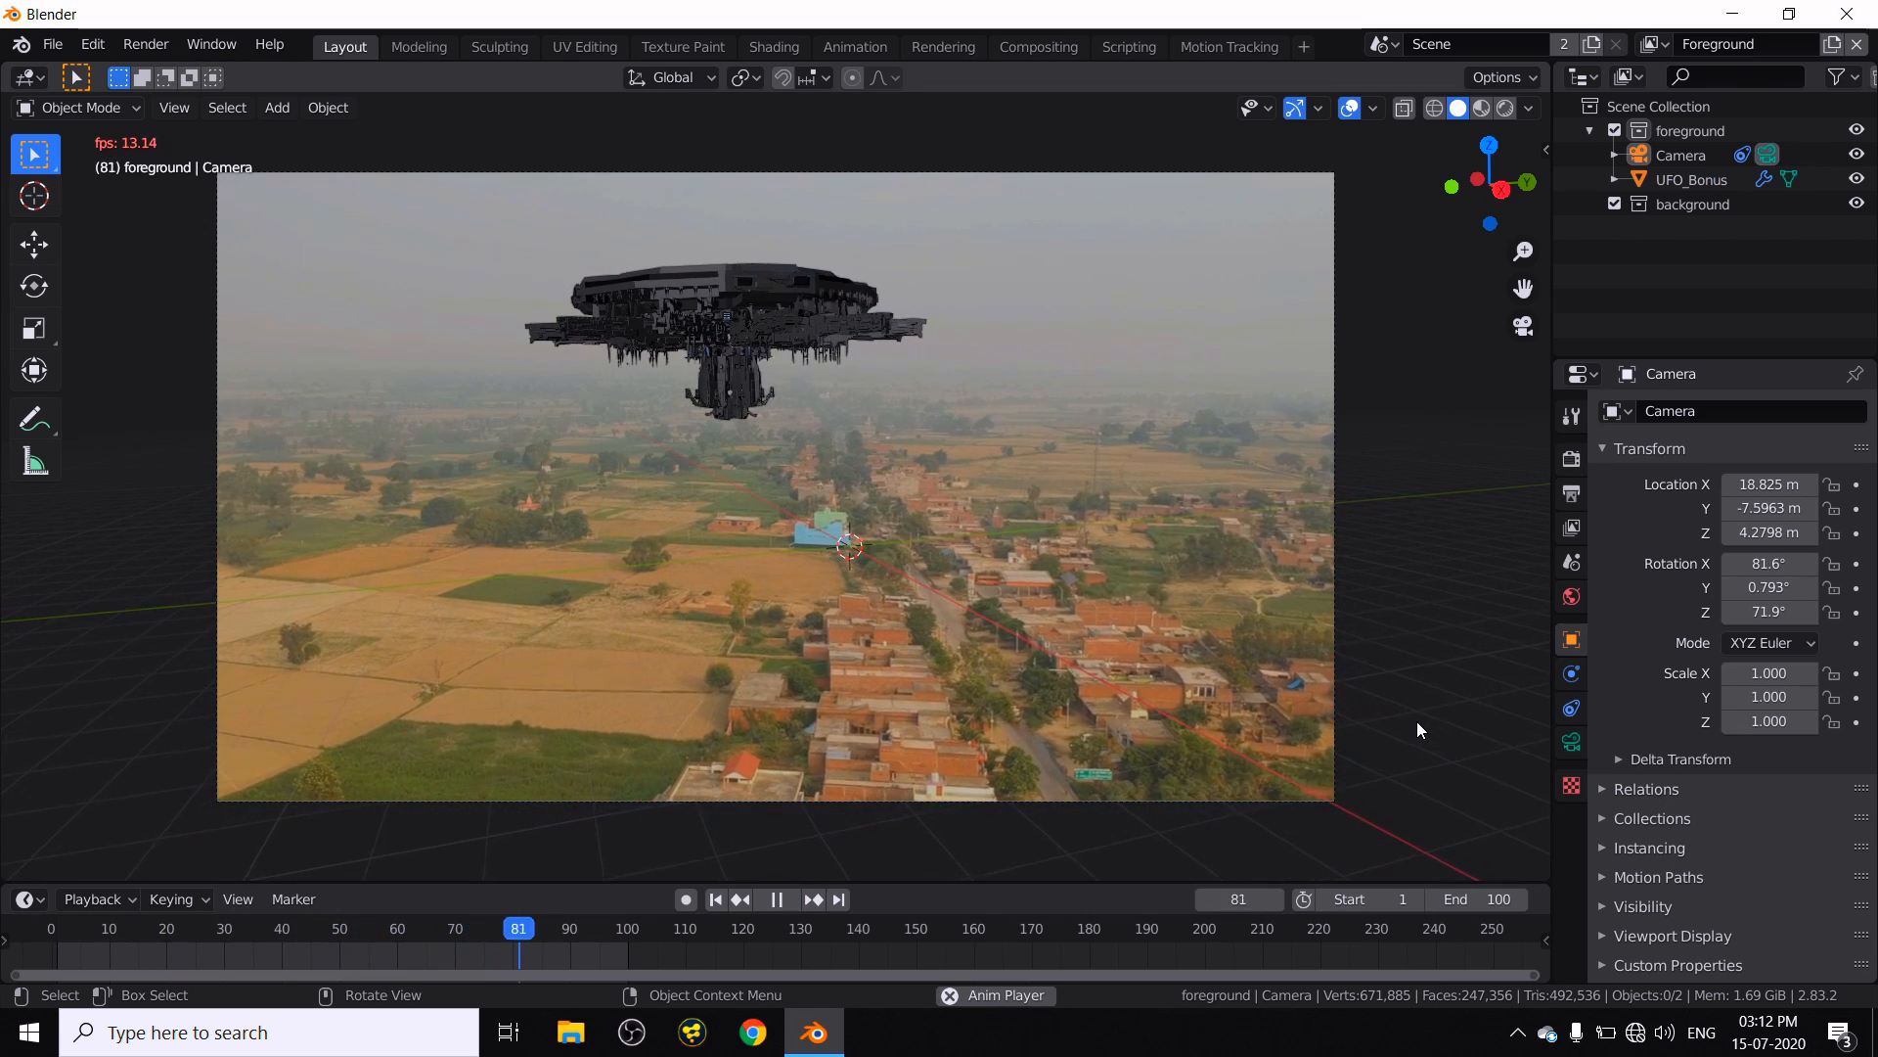
click(757, 902)
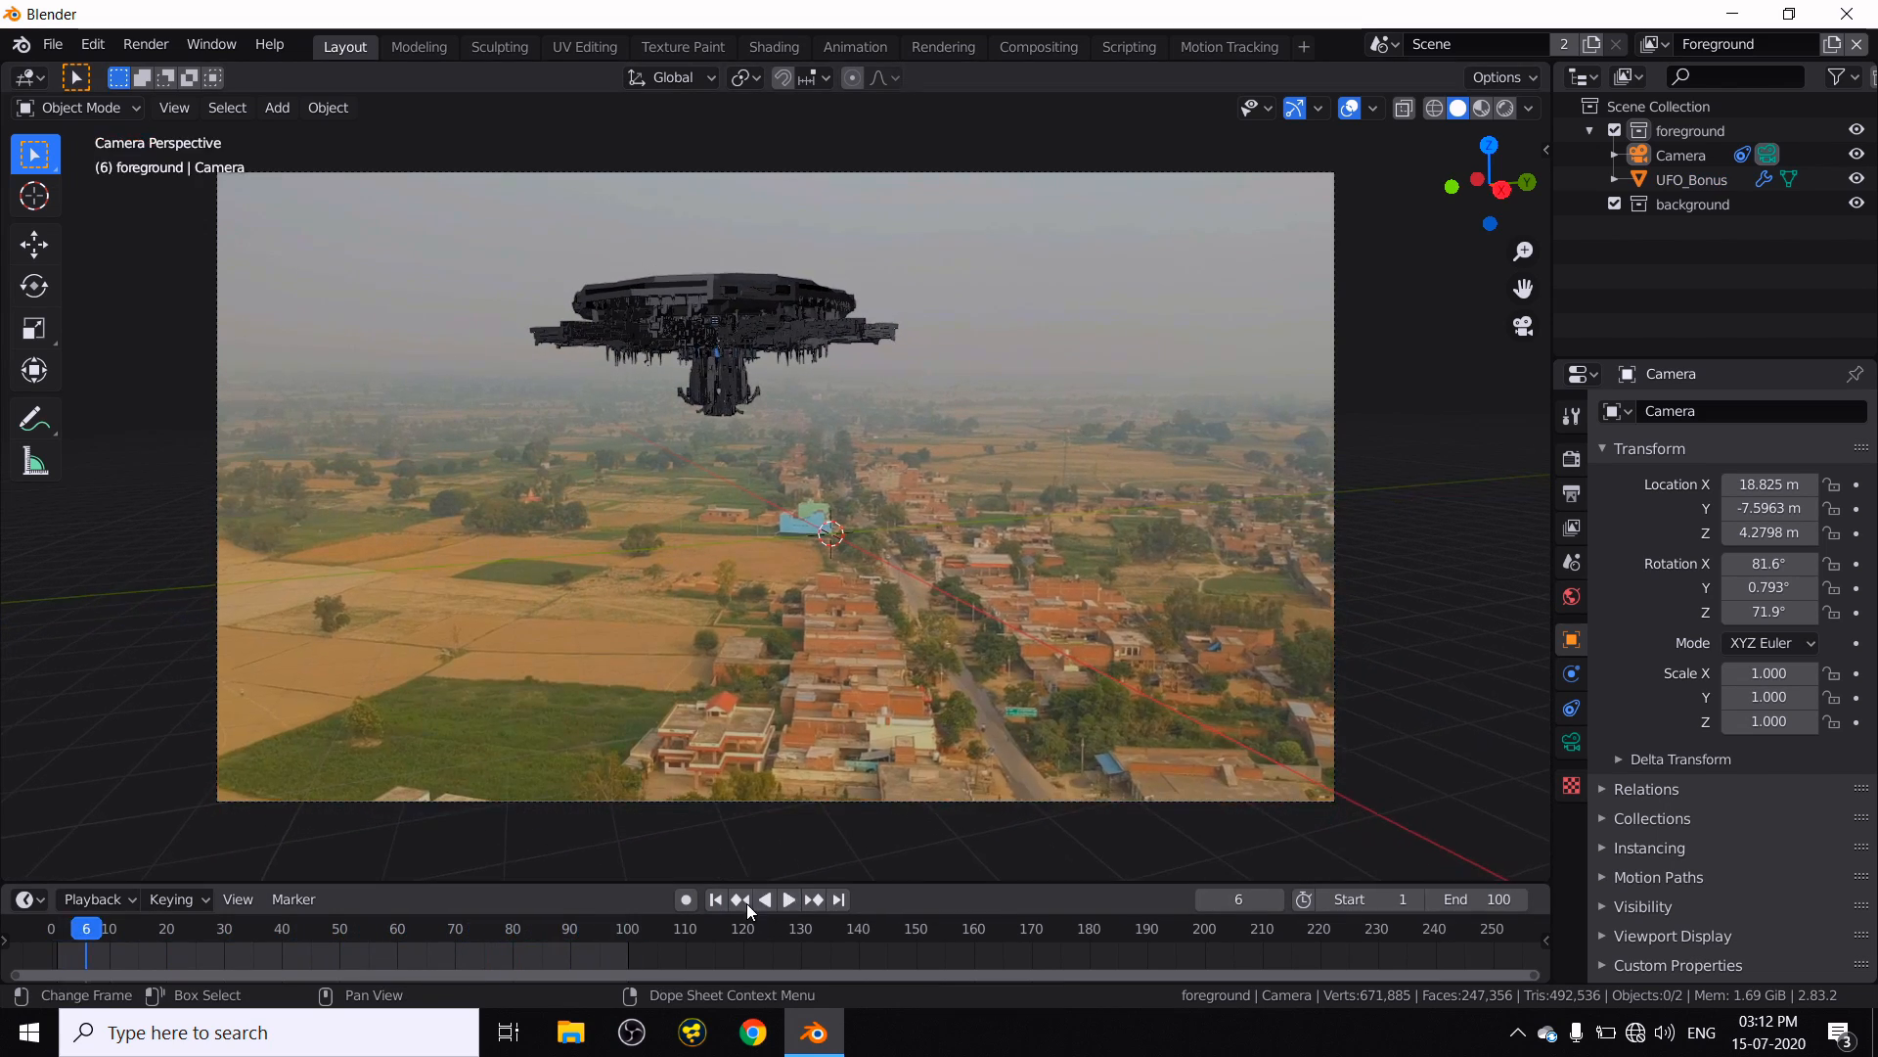
click(718, 901)
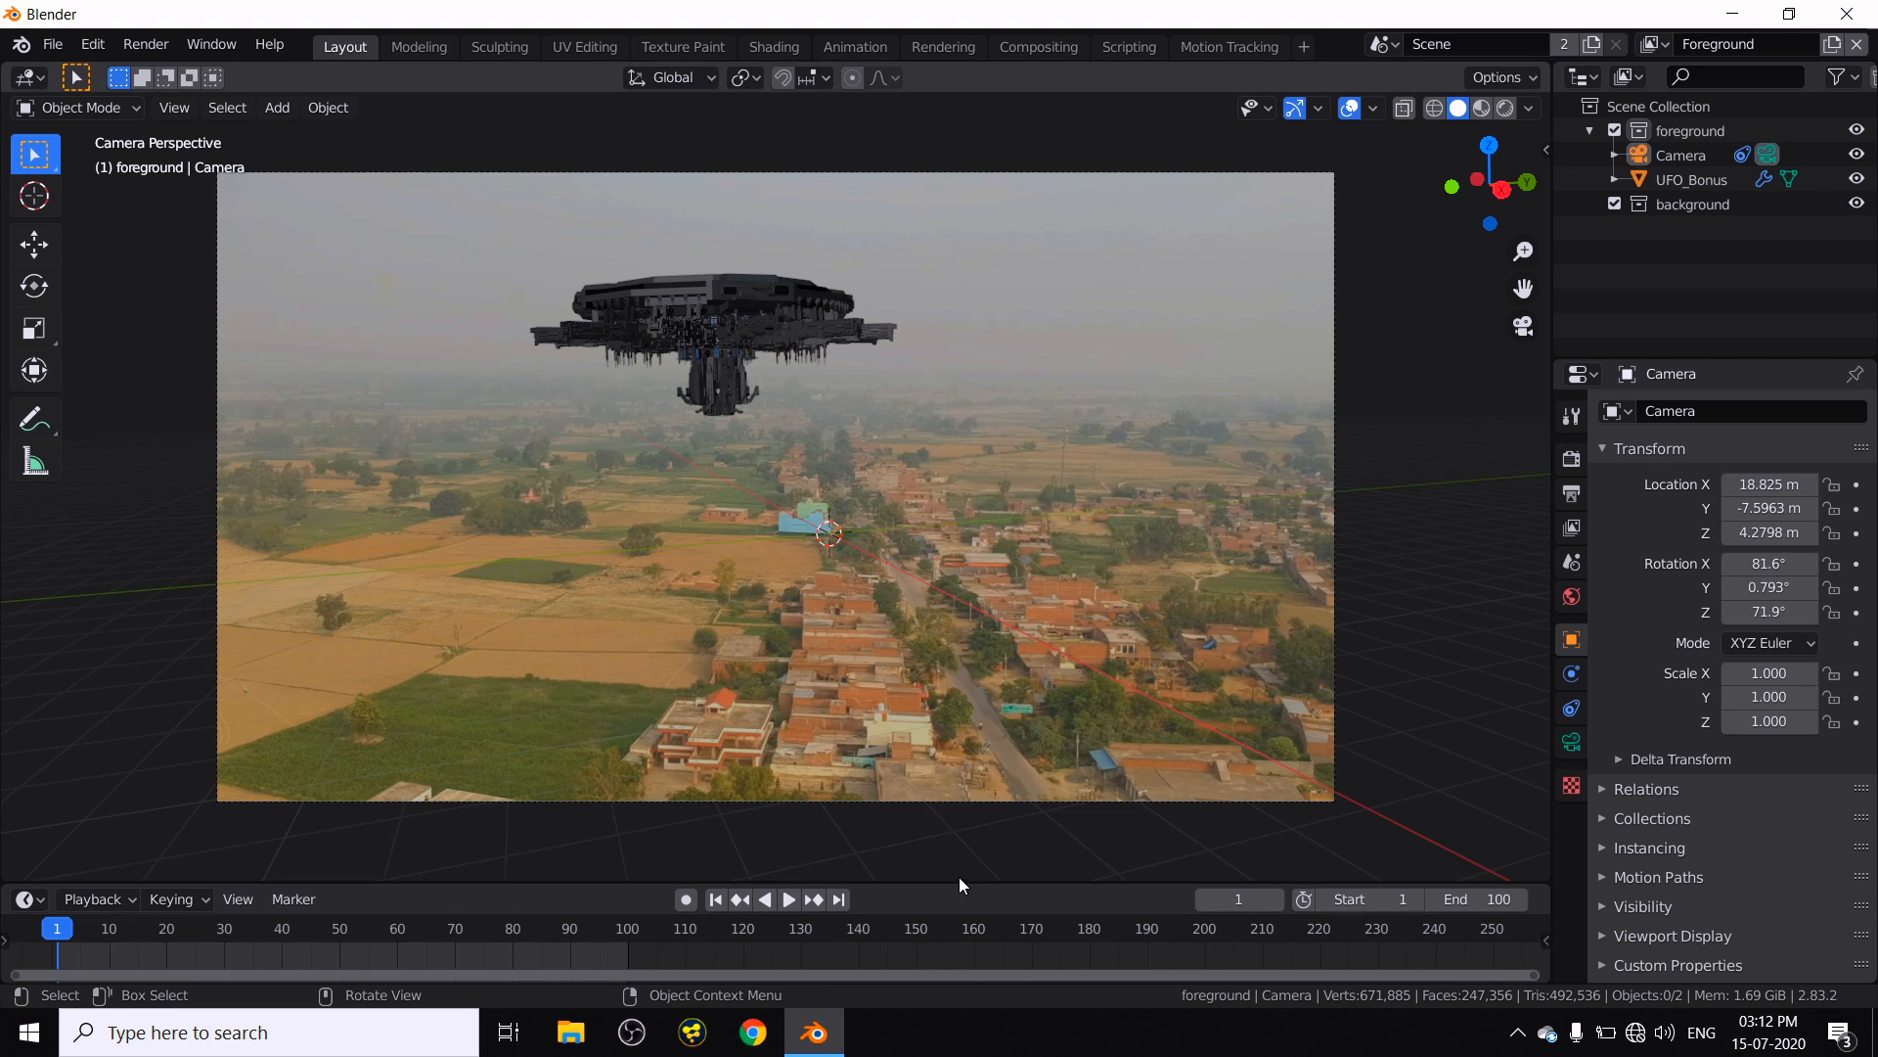
click(737, 323)
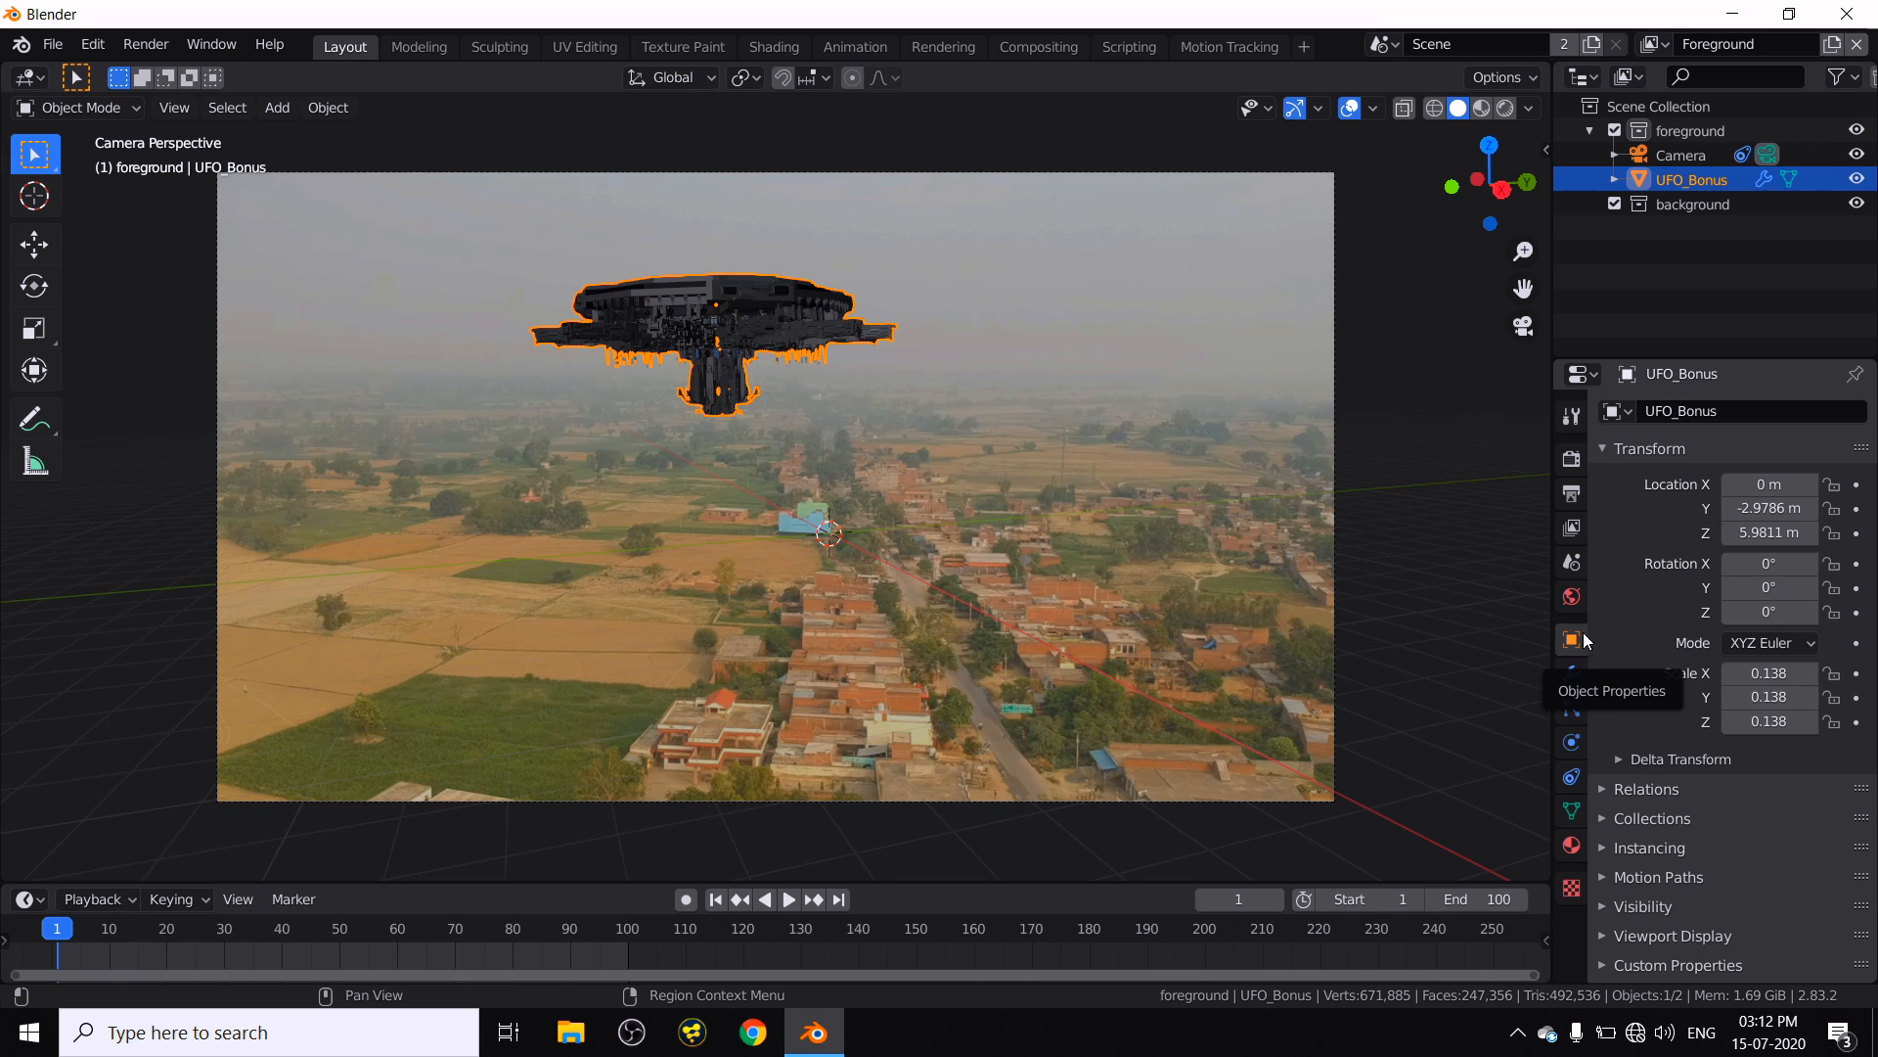
- Try a Z rotation and a Y location keyframe on the UFO, resetting the rotation to 0° and undoing the keyframe
mouse_move(1763, 613)
mouse_down()
mouse_move(1871, 614)
mouse_move(1796, 613)
mouse_up()
click(1770, 616)
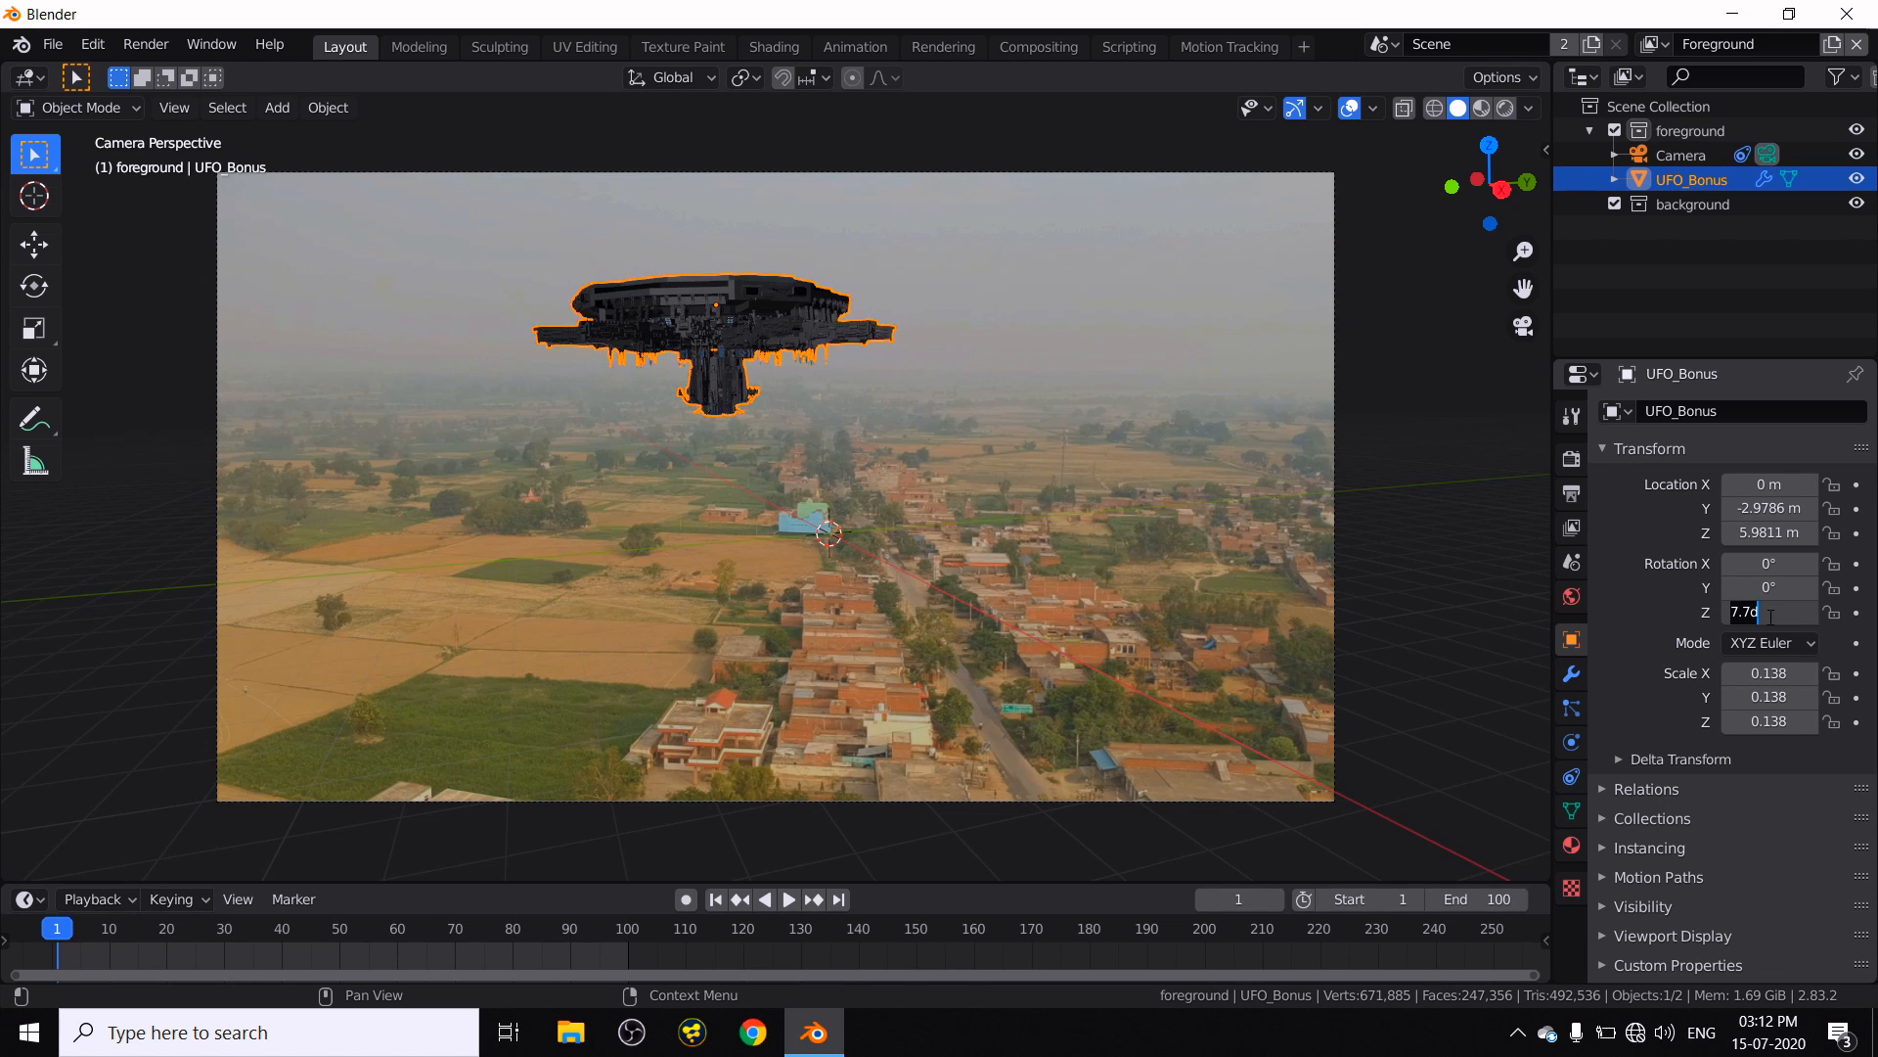
text(0)
key(Return)
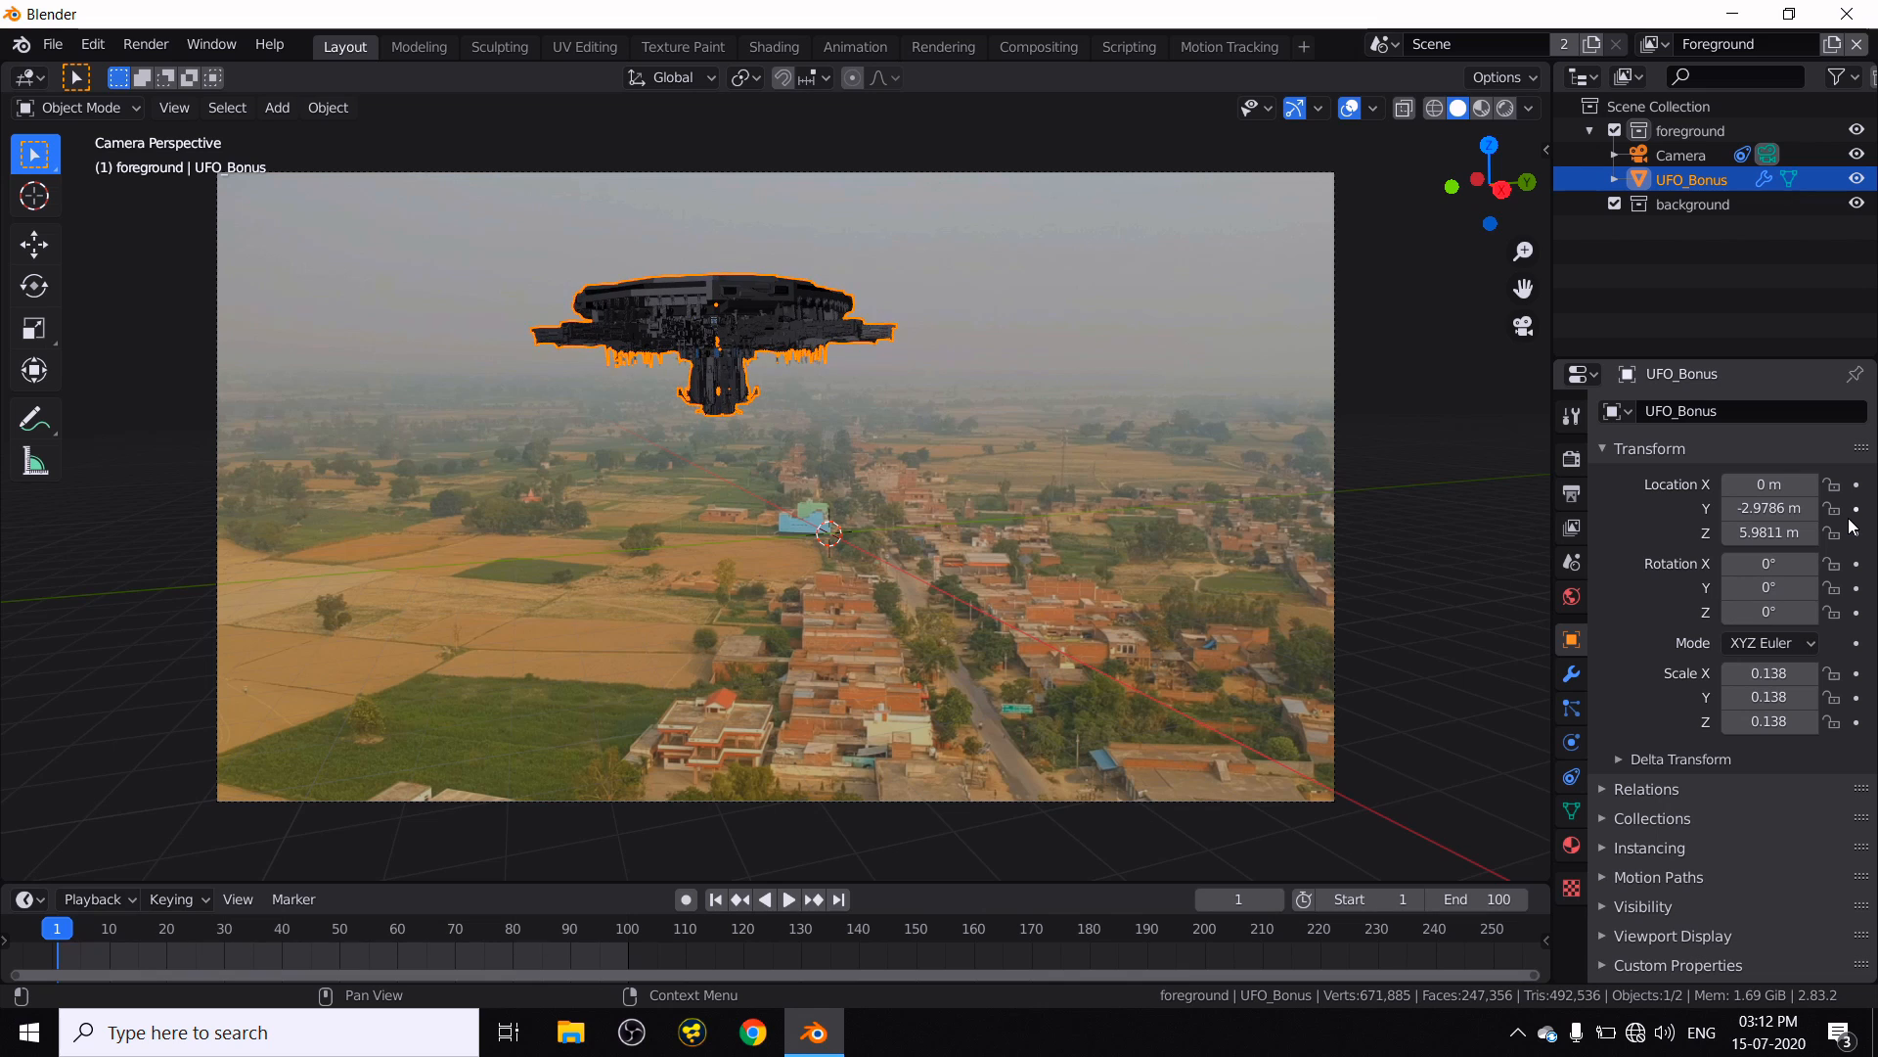
click(1856, 509)
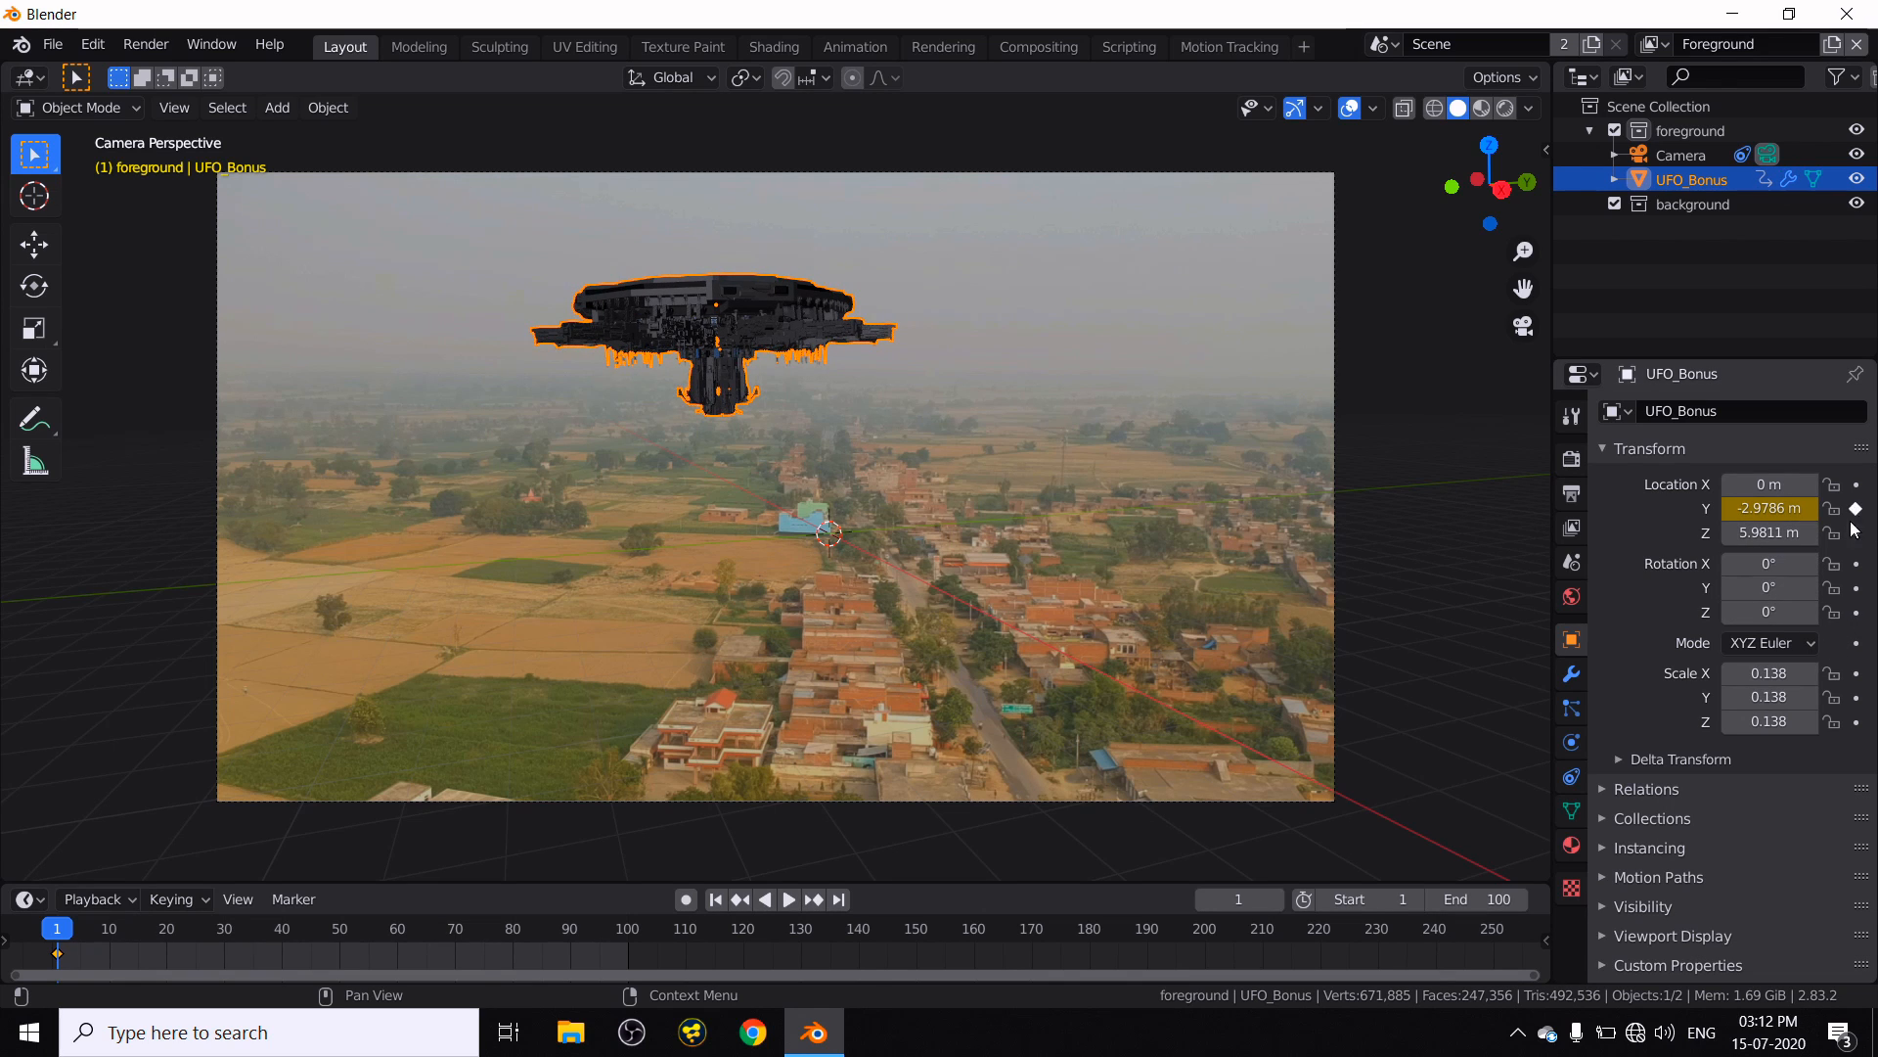
key(ctrl+z)
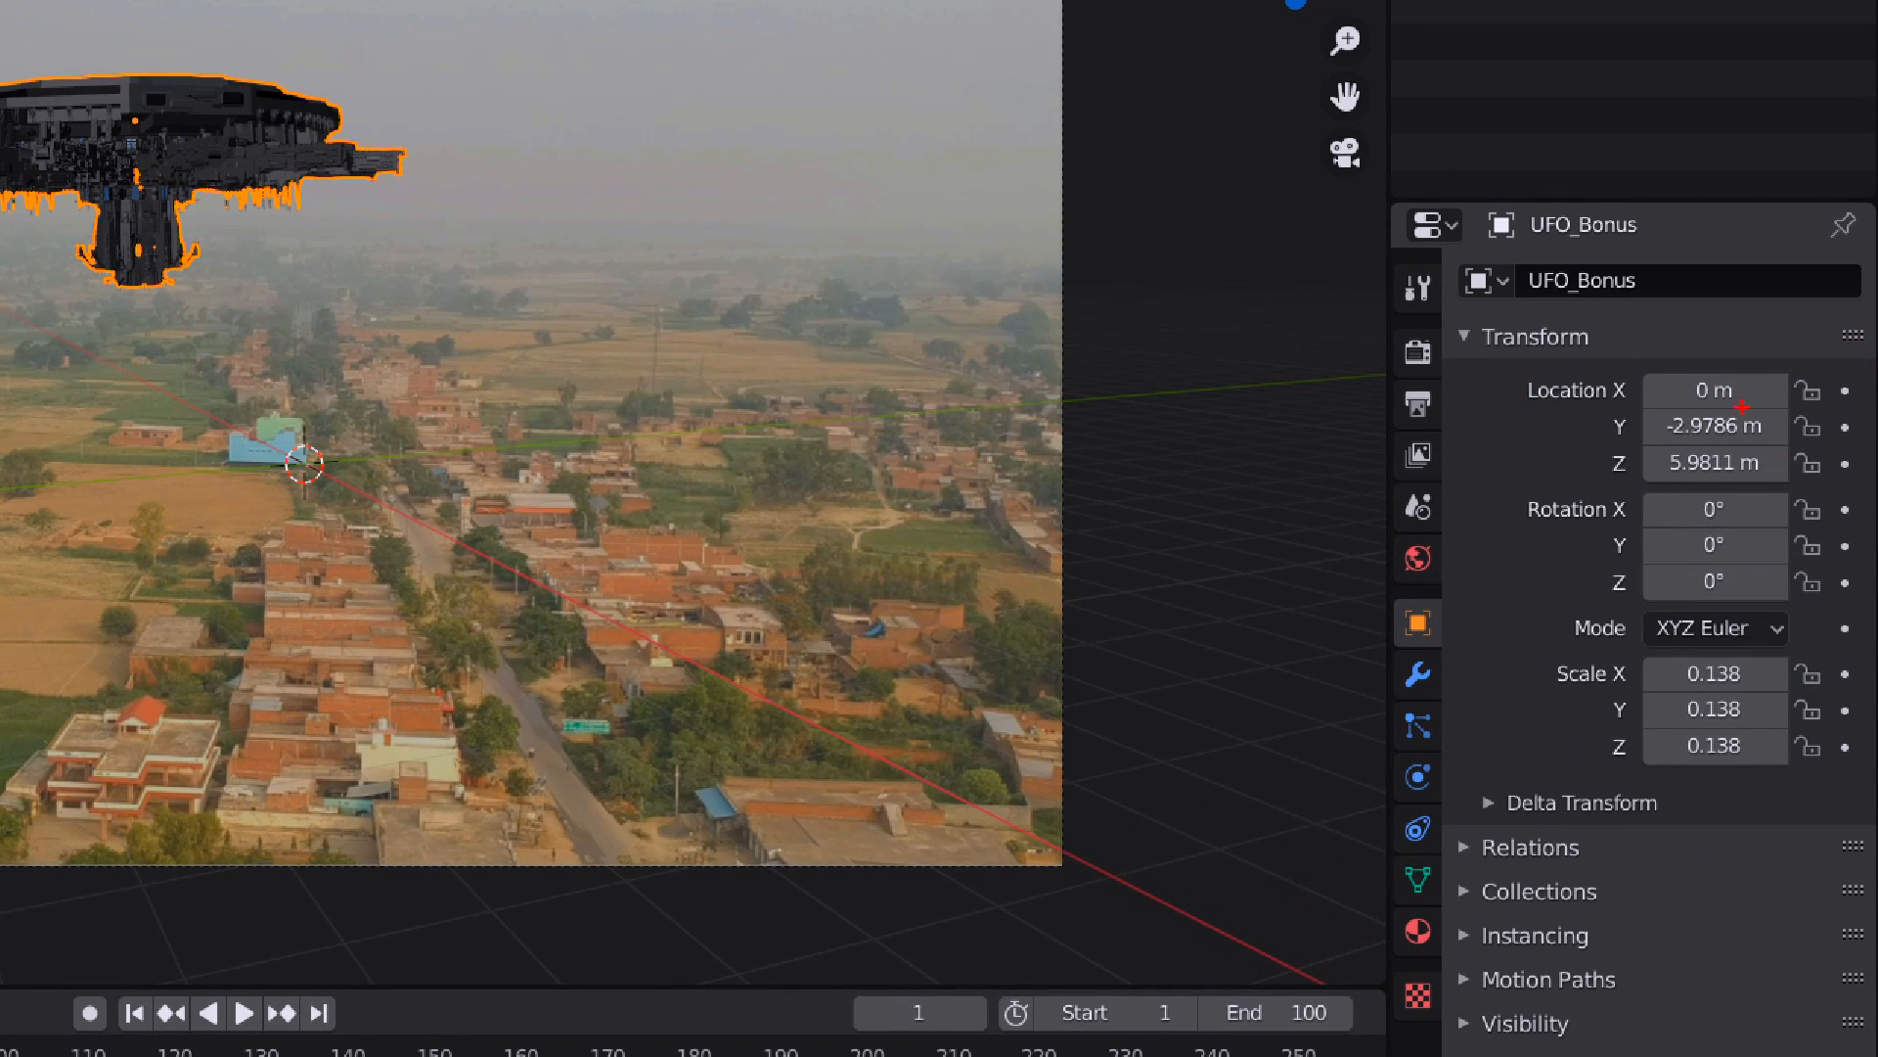
mouse_move(1534, 488)
mouse_down()
mouse_move(1540, 533)
mouse_move(1641, 516)
mouse_move(1527, 486)
mouse_up()
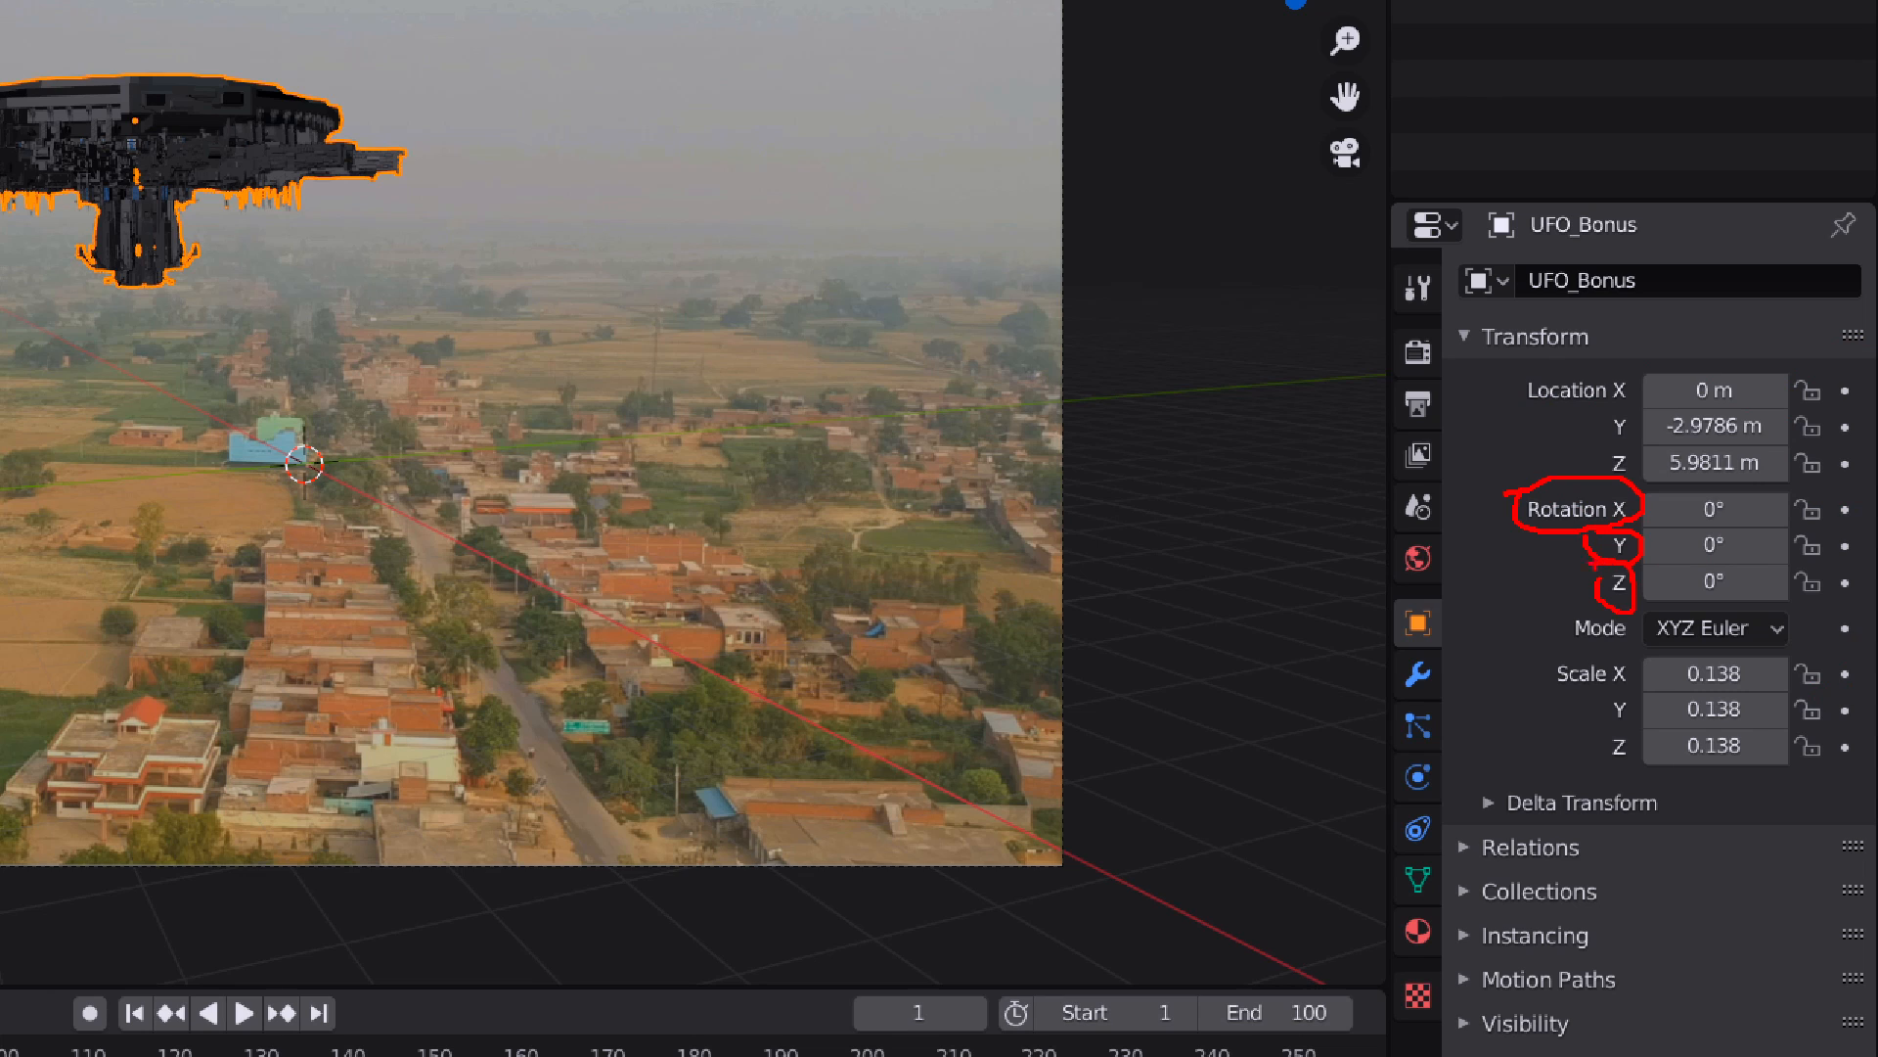
mouse_move(1686, 466)
mouse_down()
mouse_move(1778, 614)
mouse_move(1839, 566)
mouse_up()
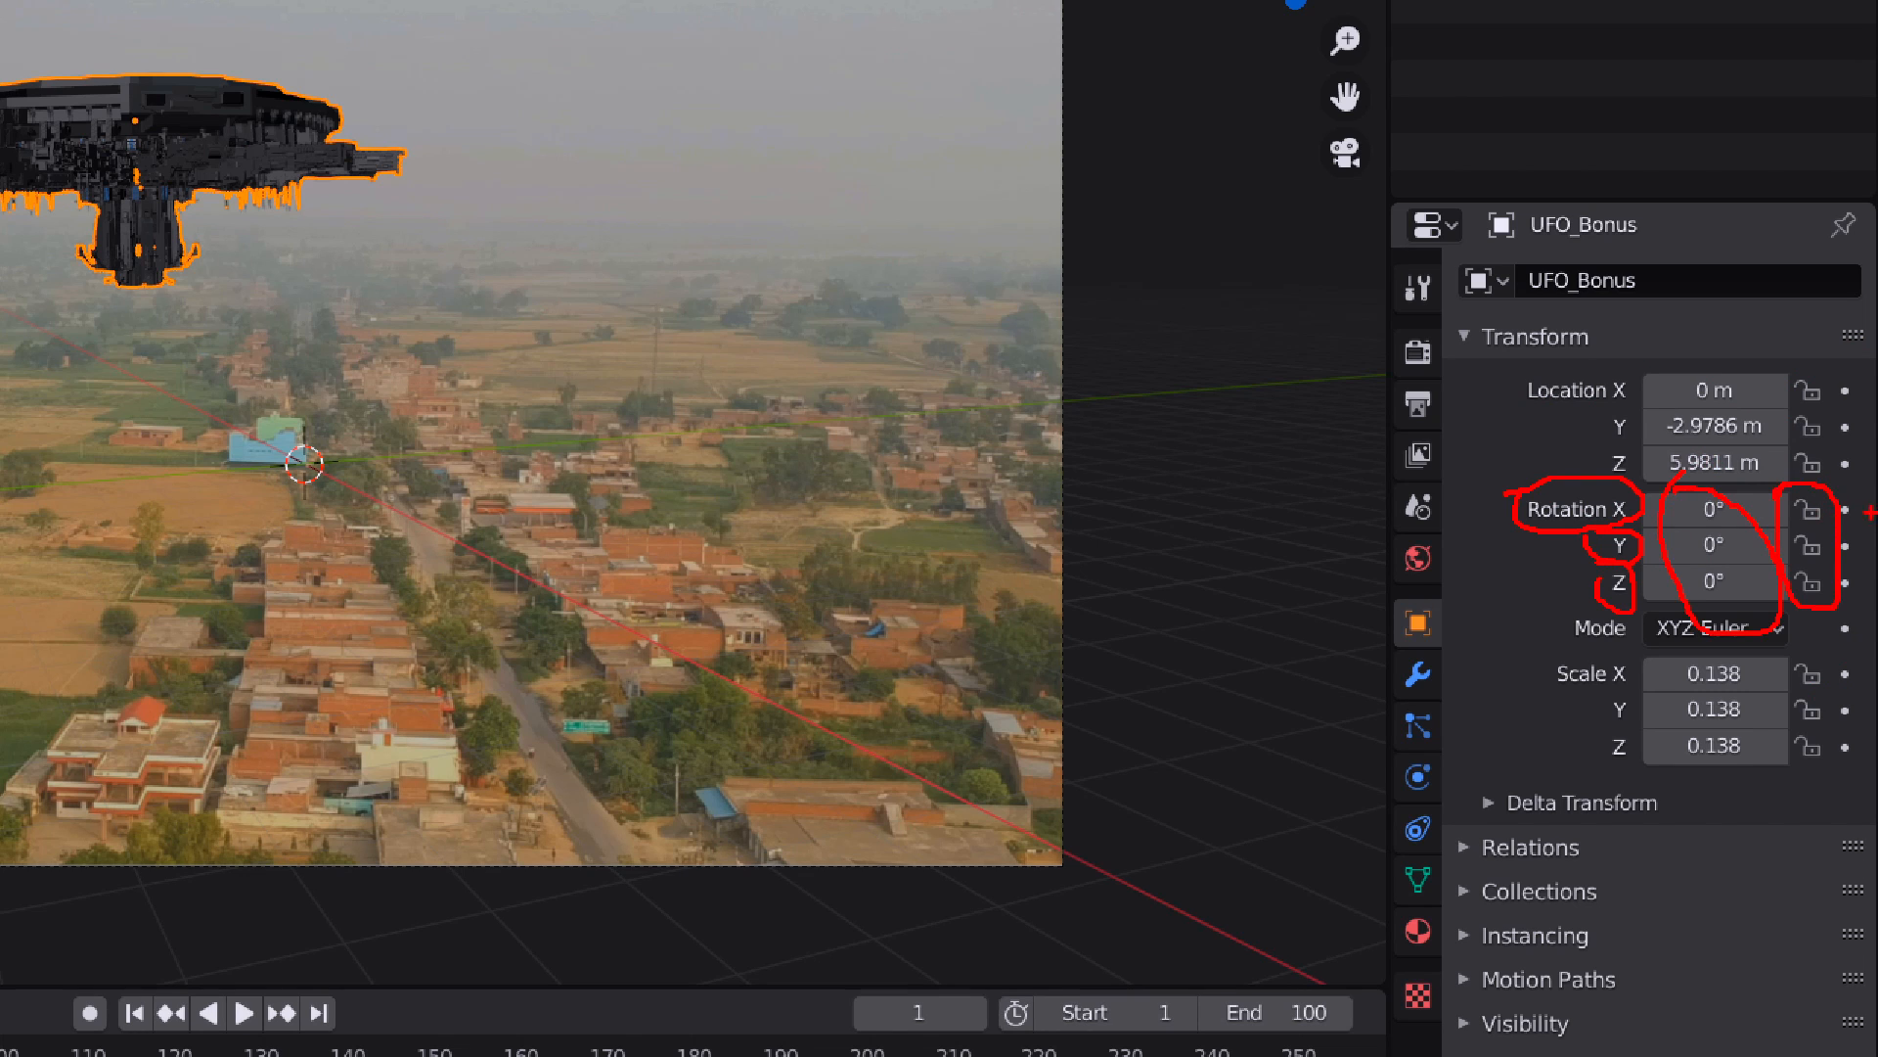
drag(1873, 592, 1843, 491)
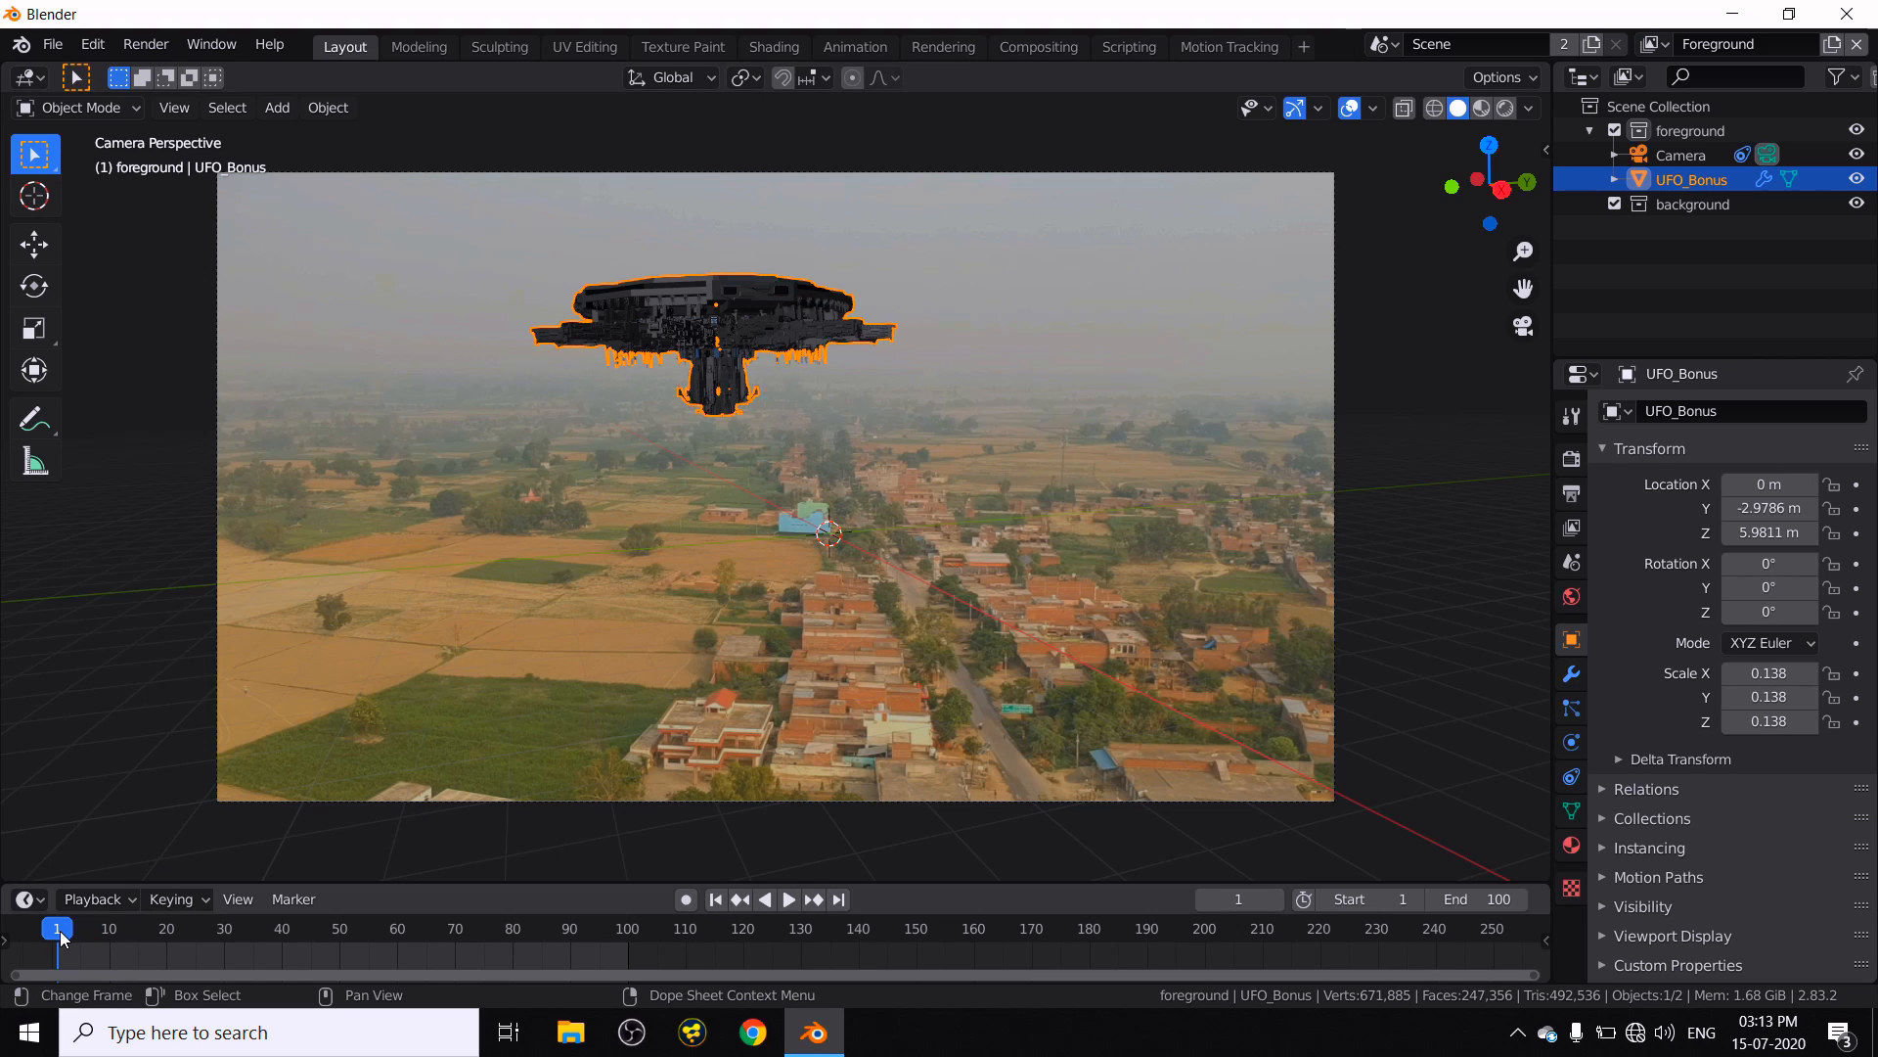
- Keyframe the UFO's Z rotation of 0° at frame 1 and make the timeline area taller
click(1856, 613)
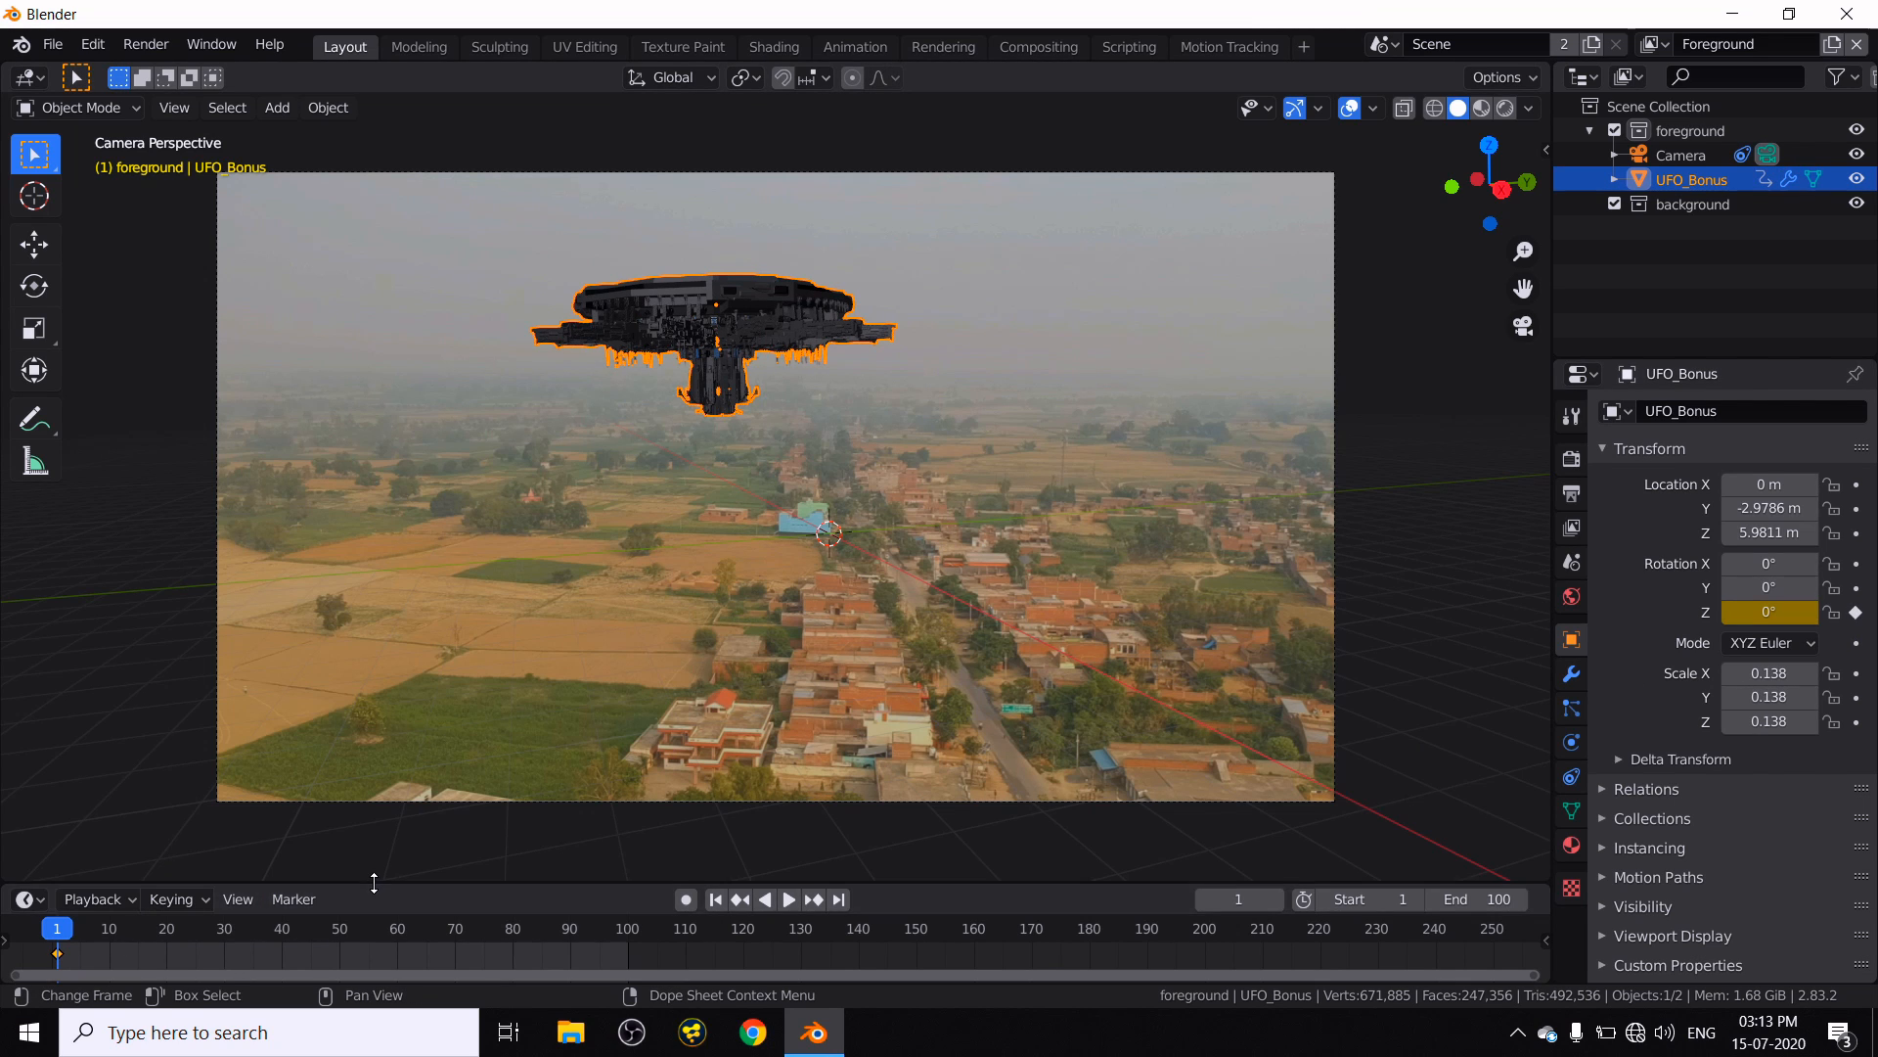
drag(373, 884, 391, 824)
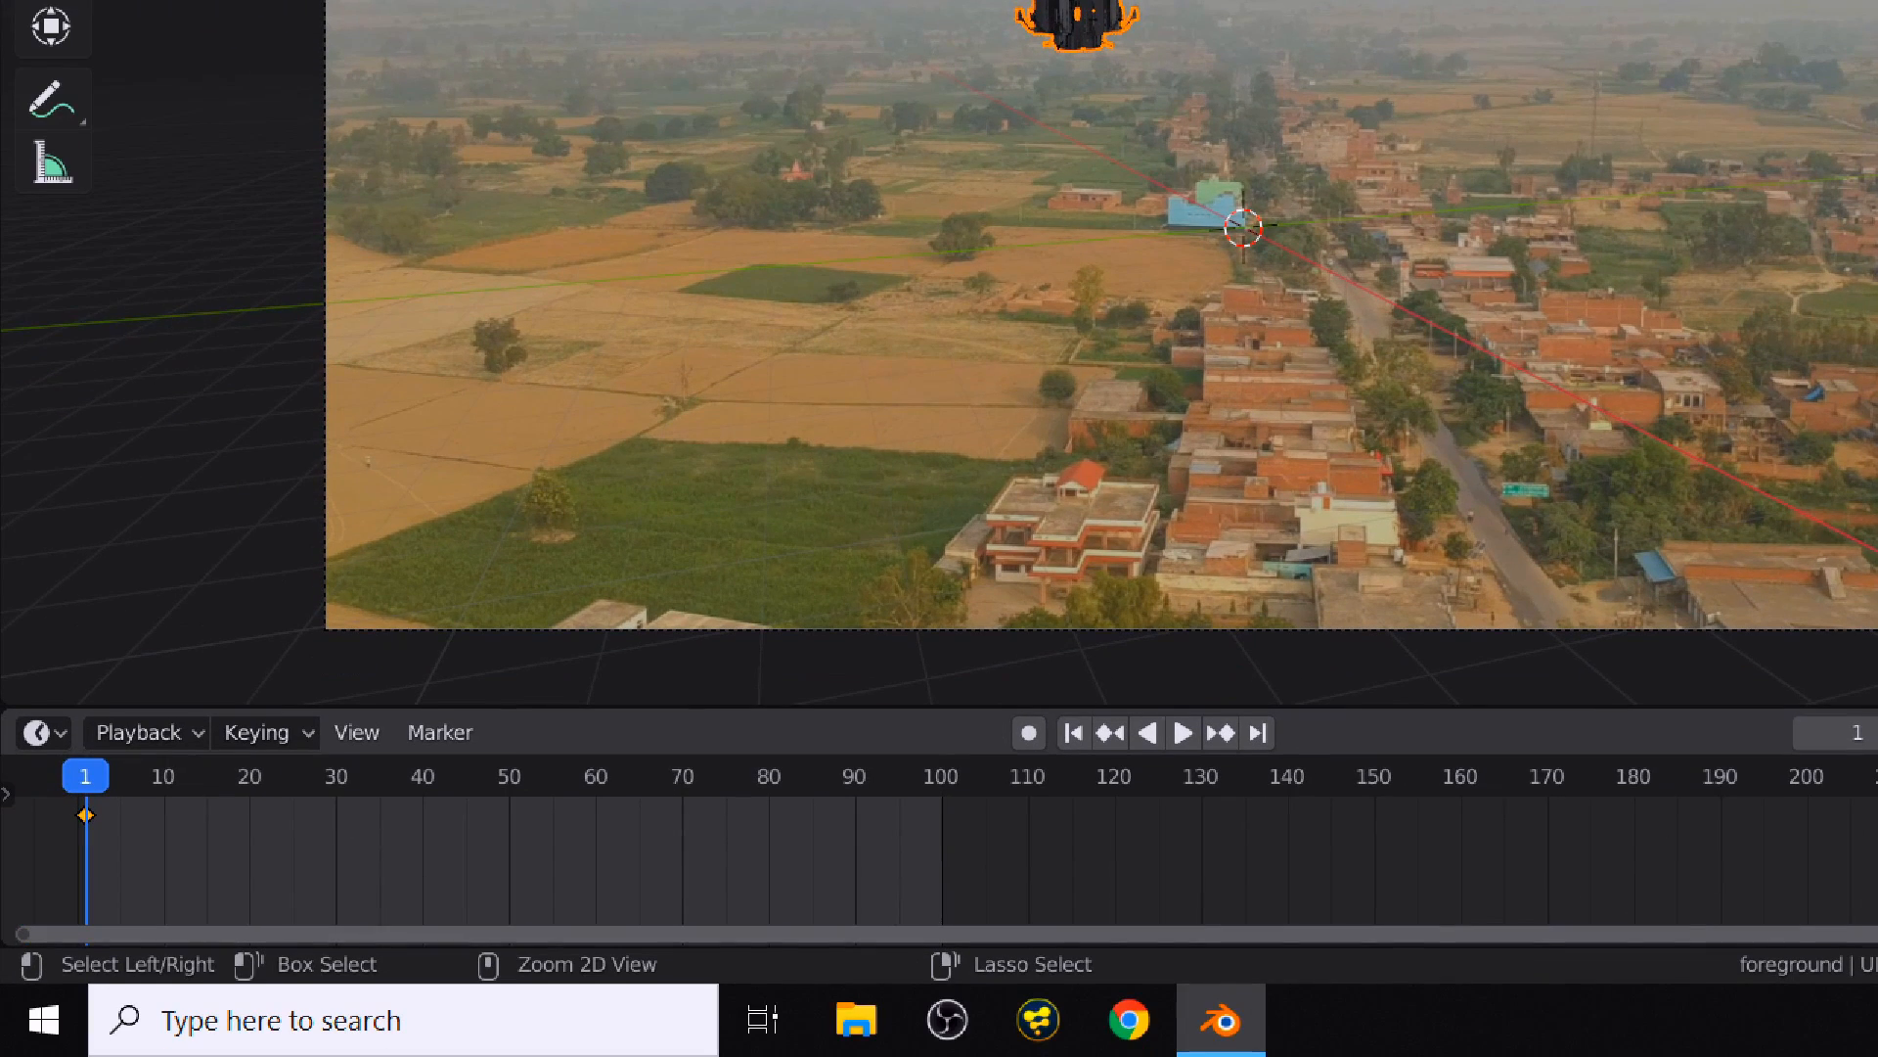
mouse_move(80, 758)
mouse_down()
mouse_move(127, 866)
mouse_move(37, 797)
mouse_up()
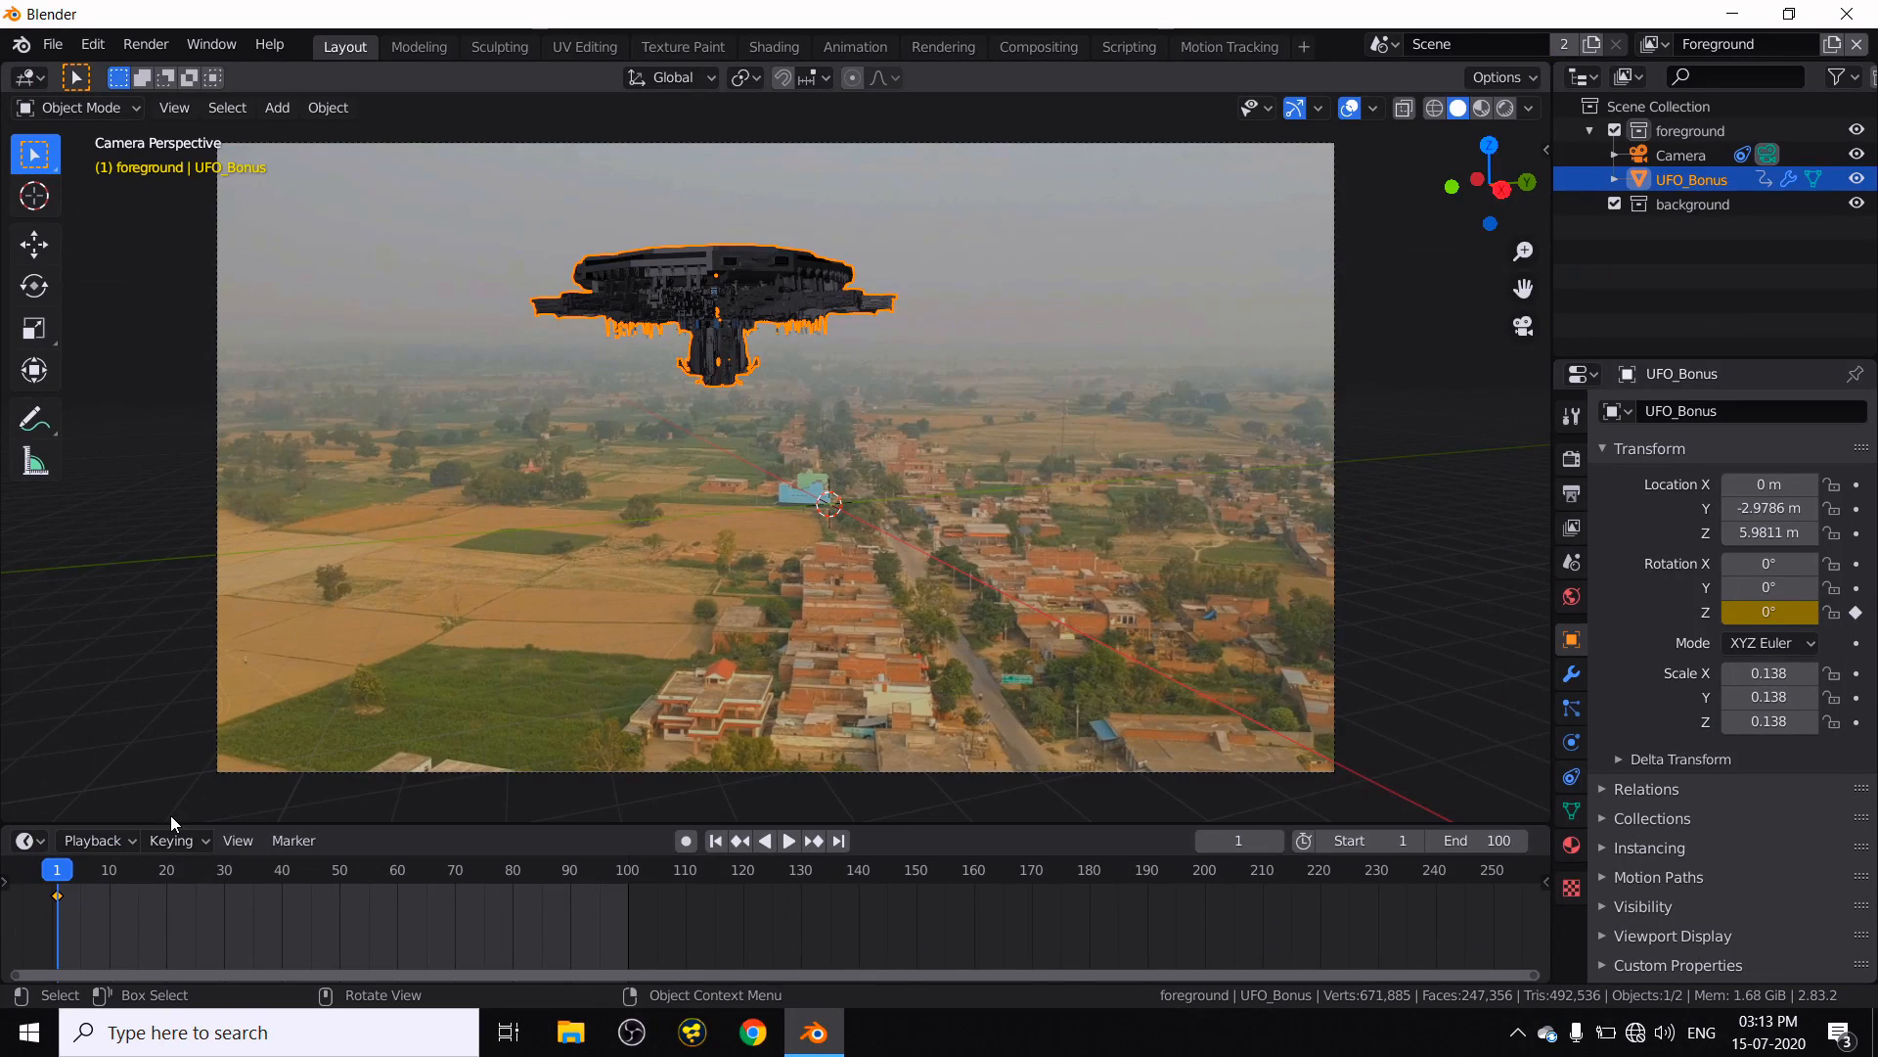
- At frame 100, set the UFO's Z rotation to -361° and keyframe it
click(841, 843)
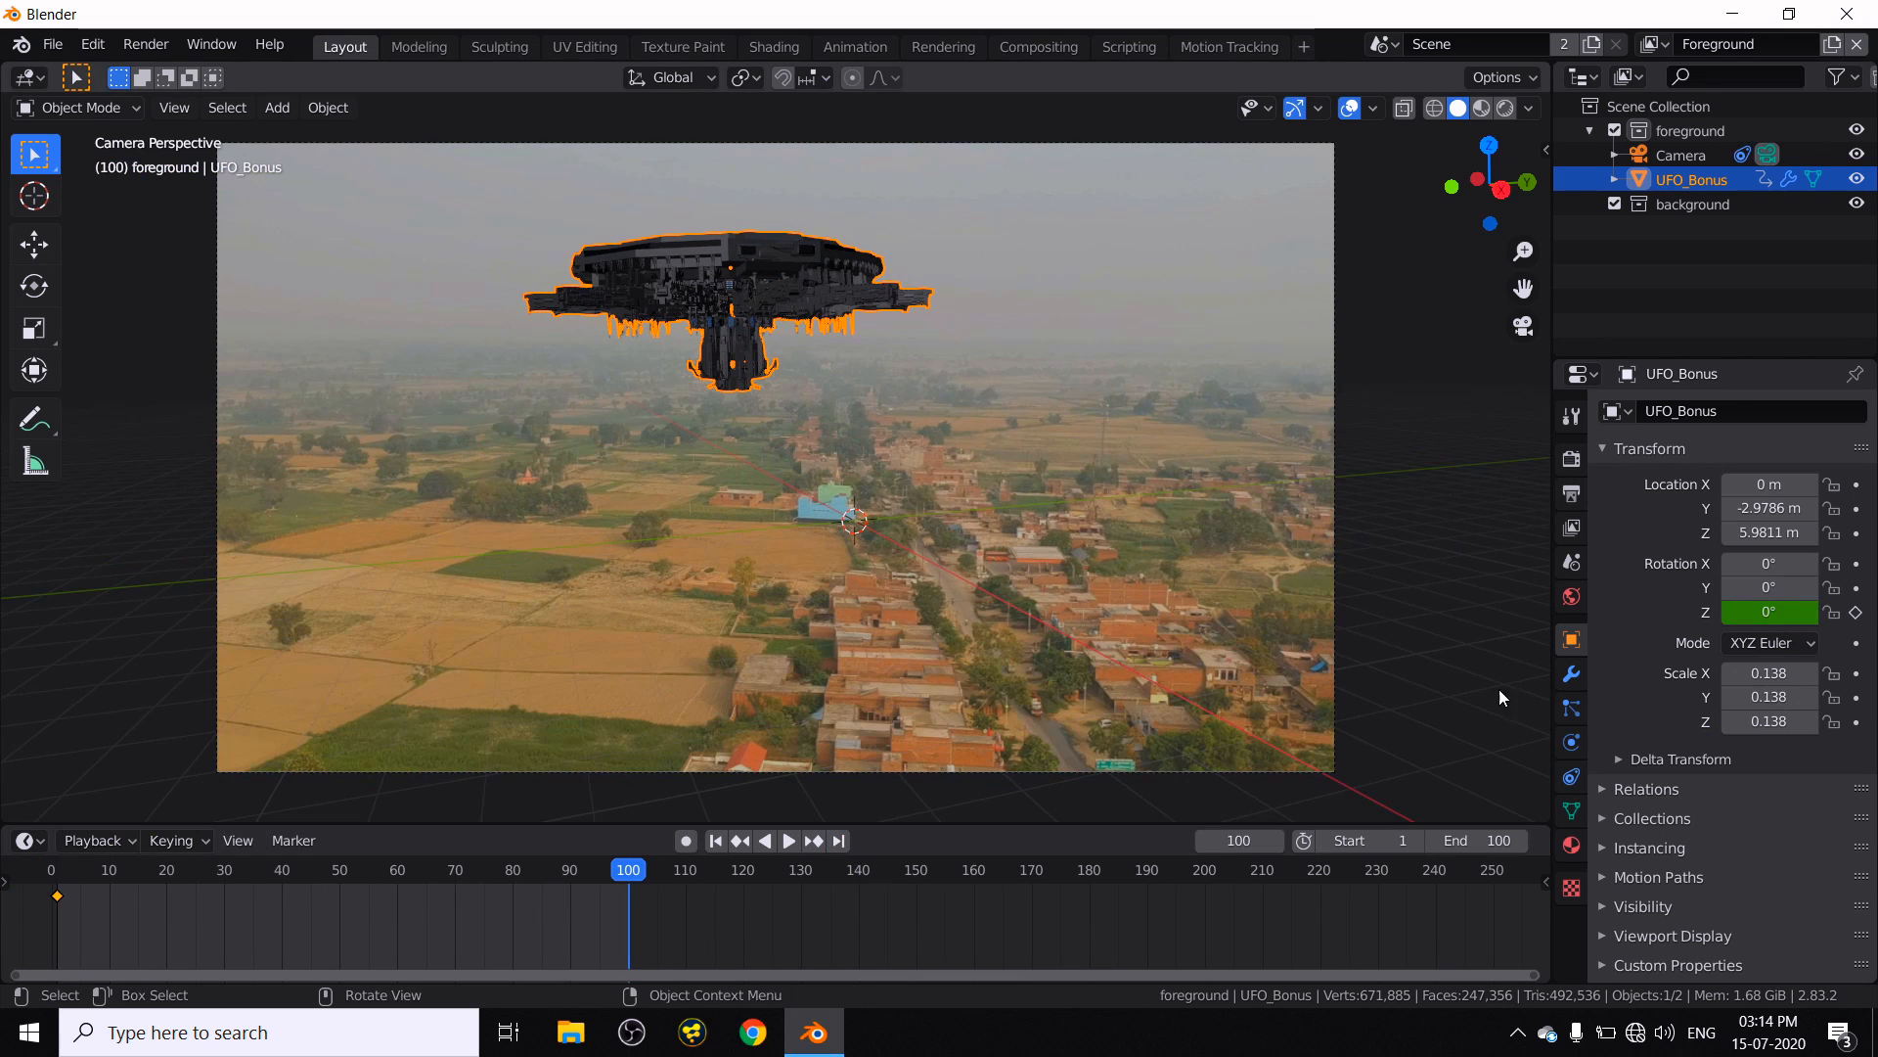
drag(1769, 613, 1428, 613)
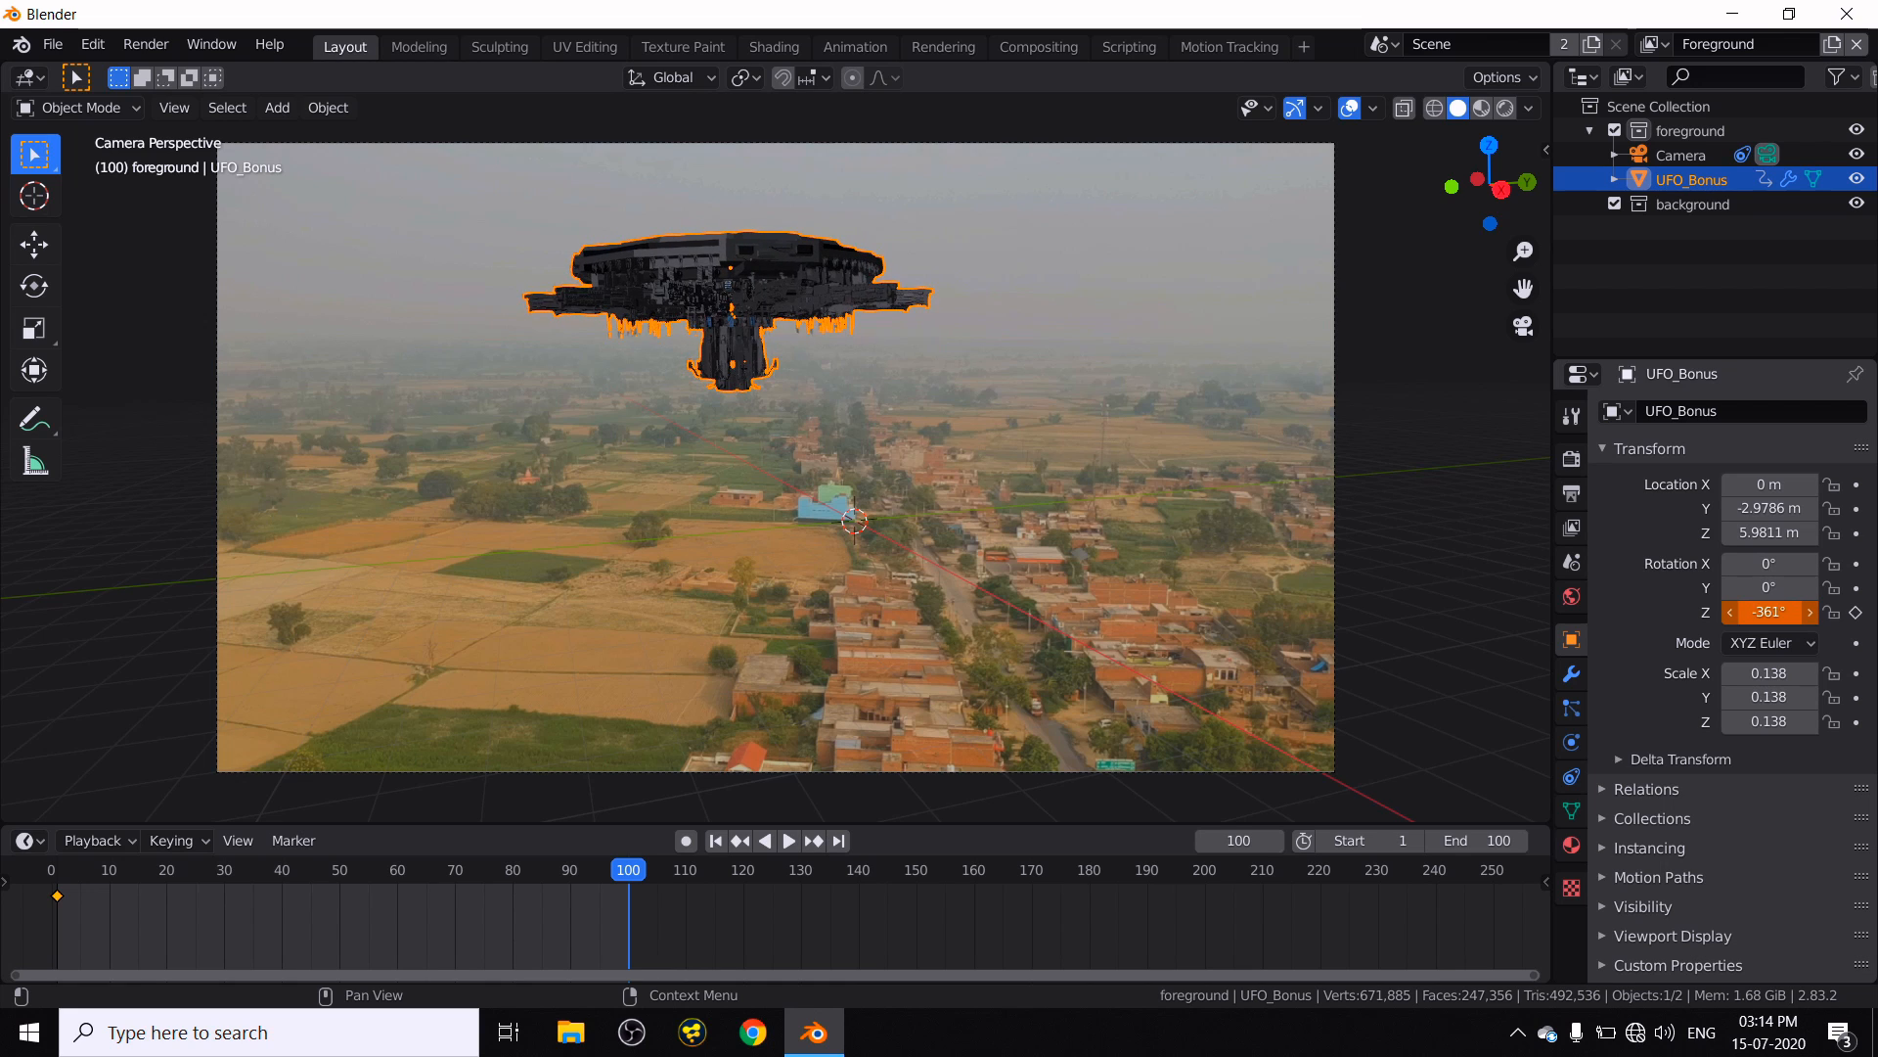
click(1857, 614)
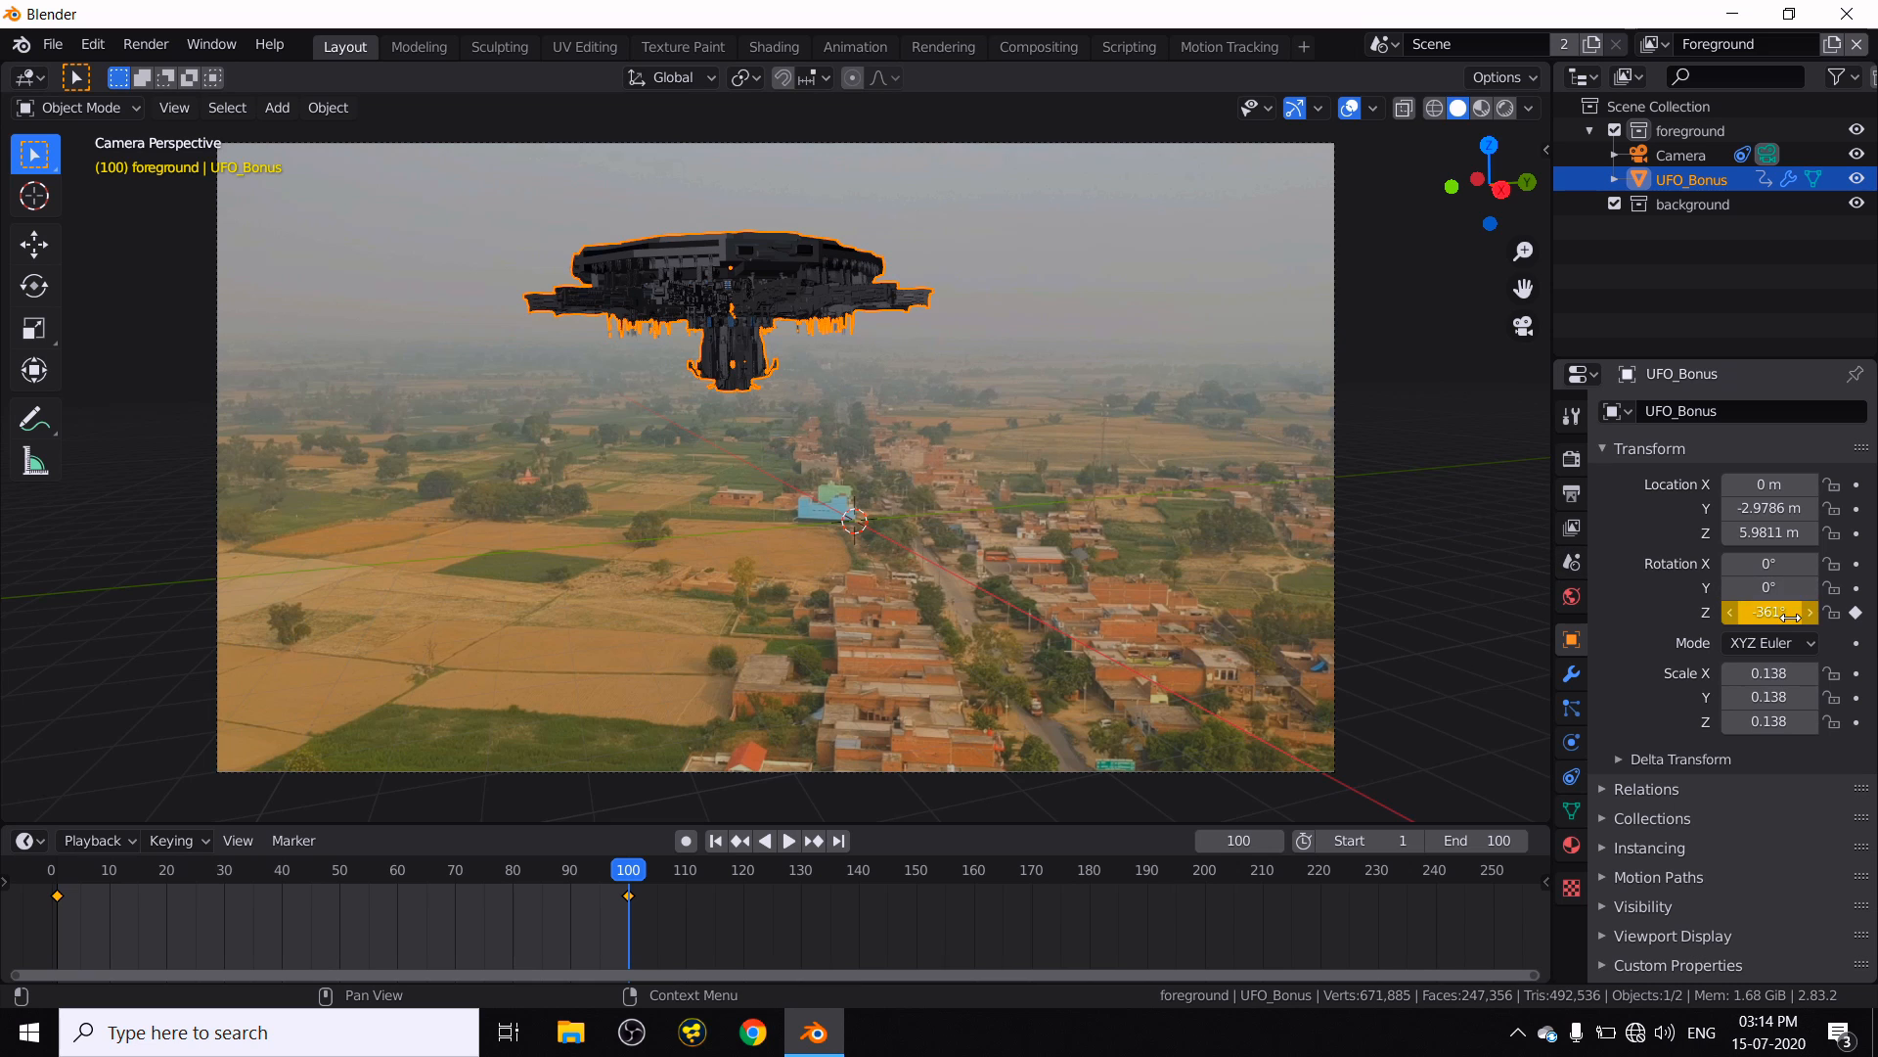
- Play the animation from frame 1 to check the UFO's rotation, stopping at frame 72
click(715, 842)
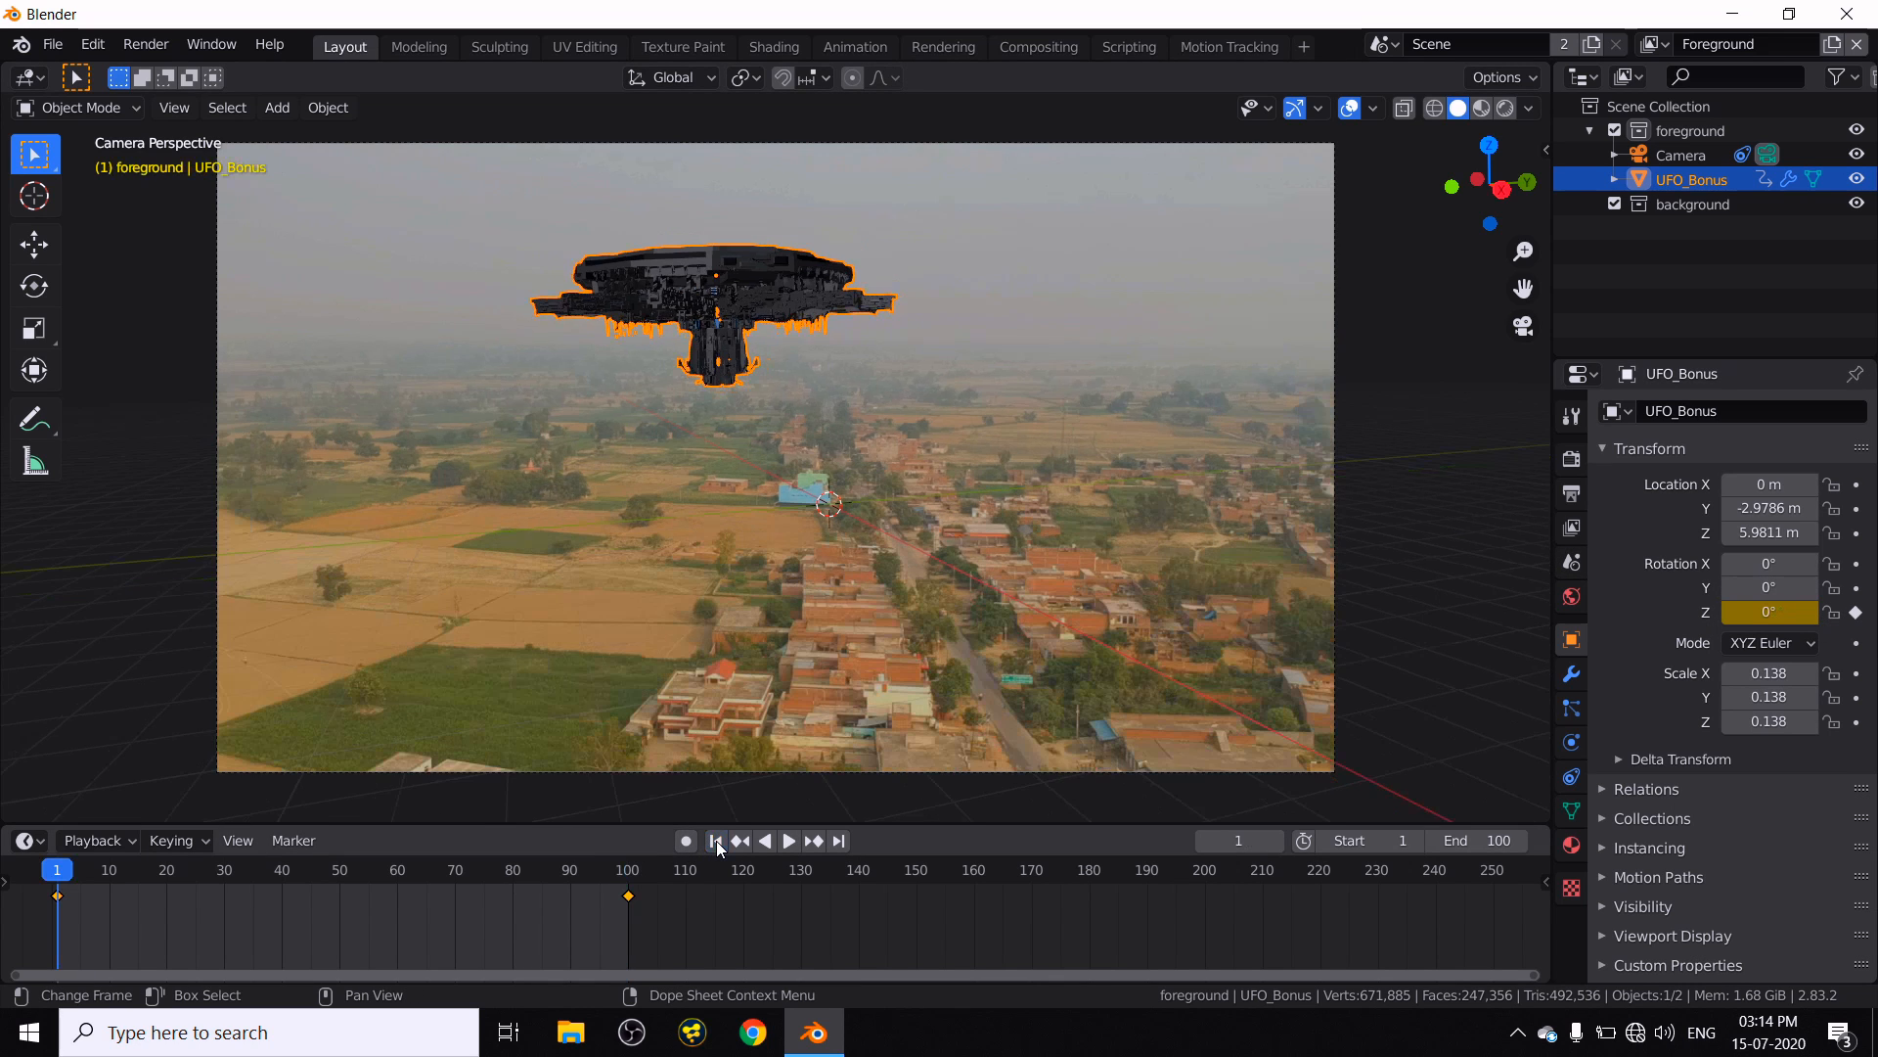
click(789, 842)
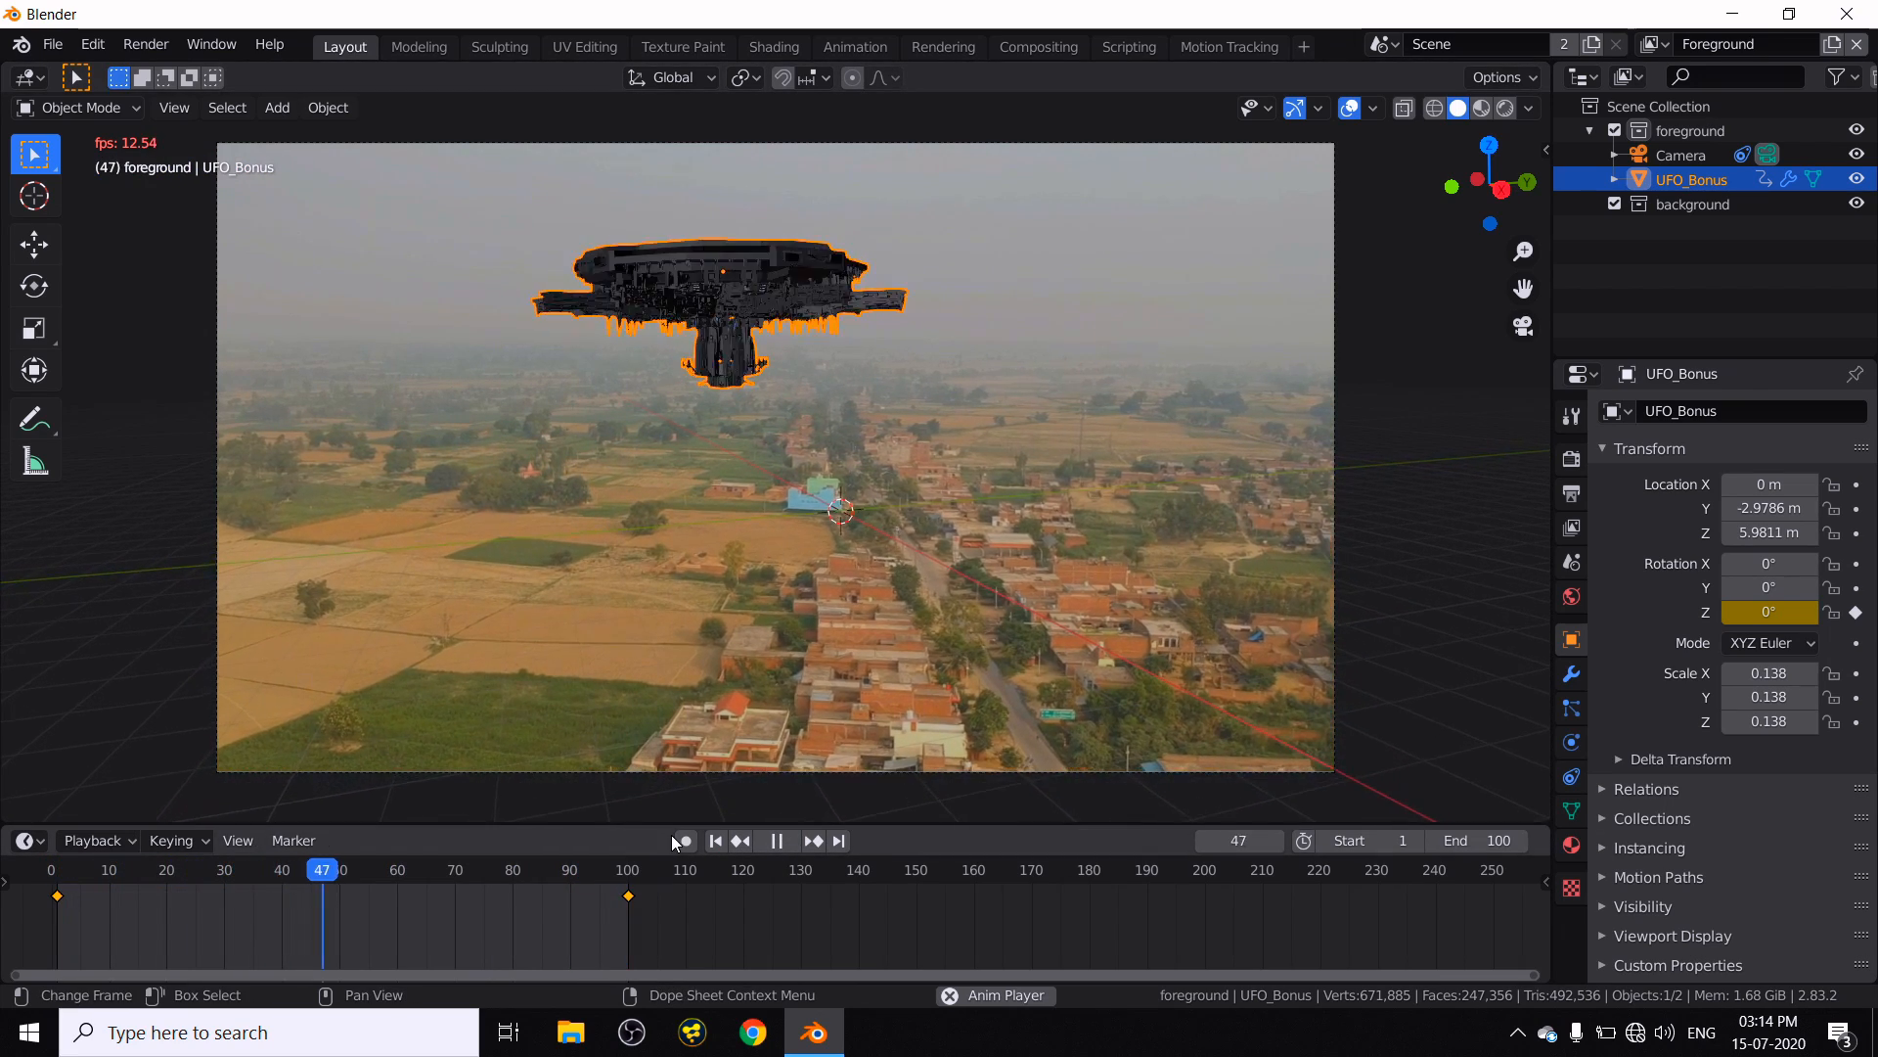
click(777, 841)
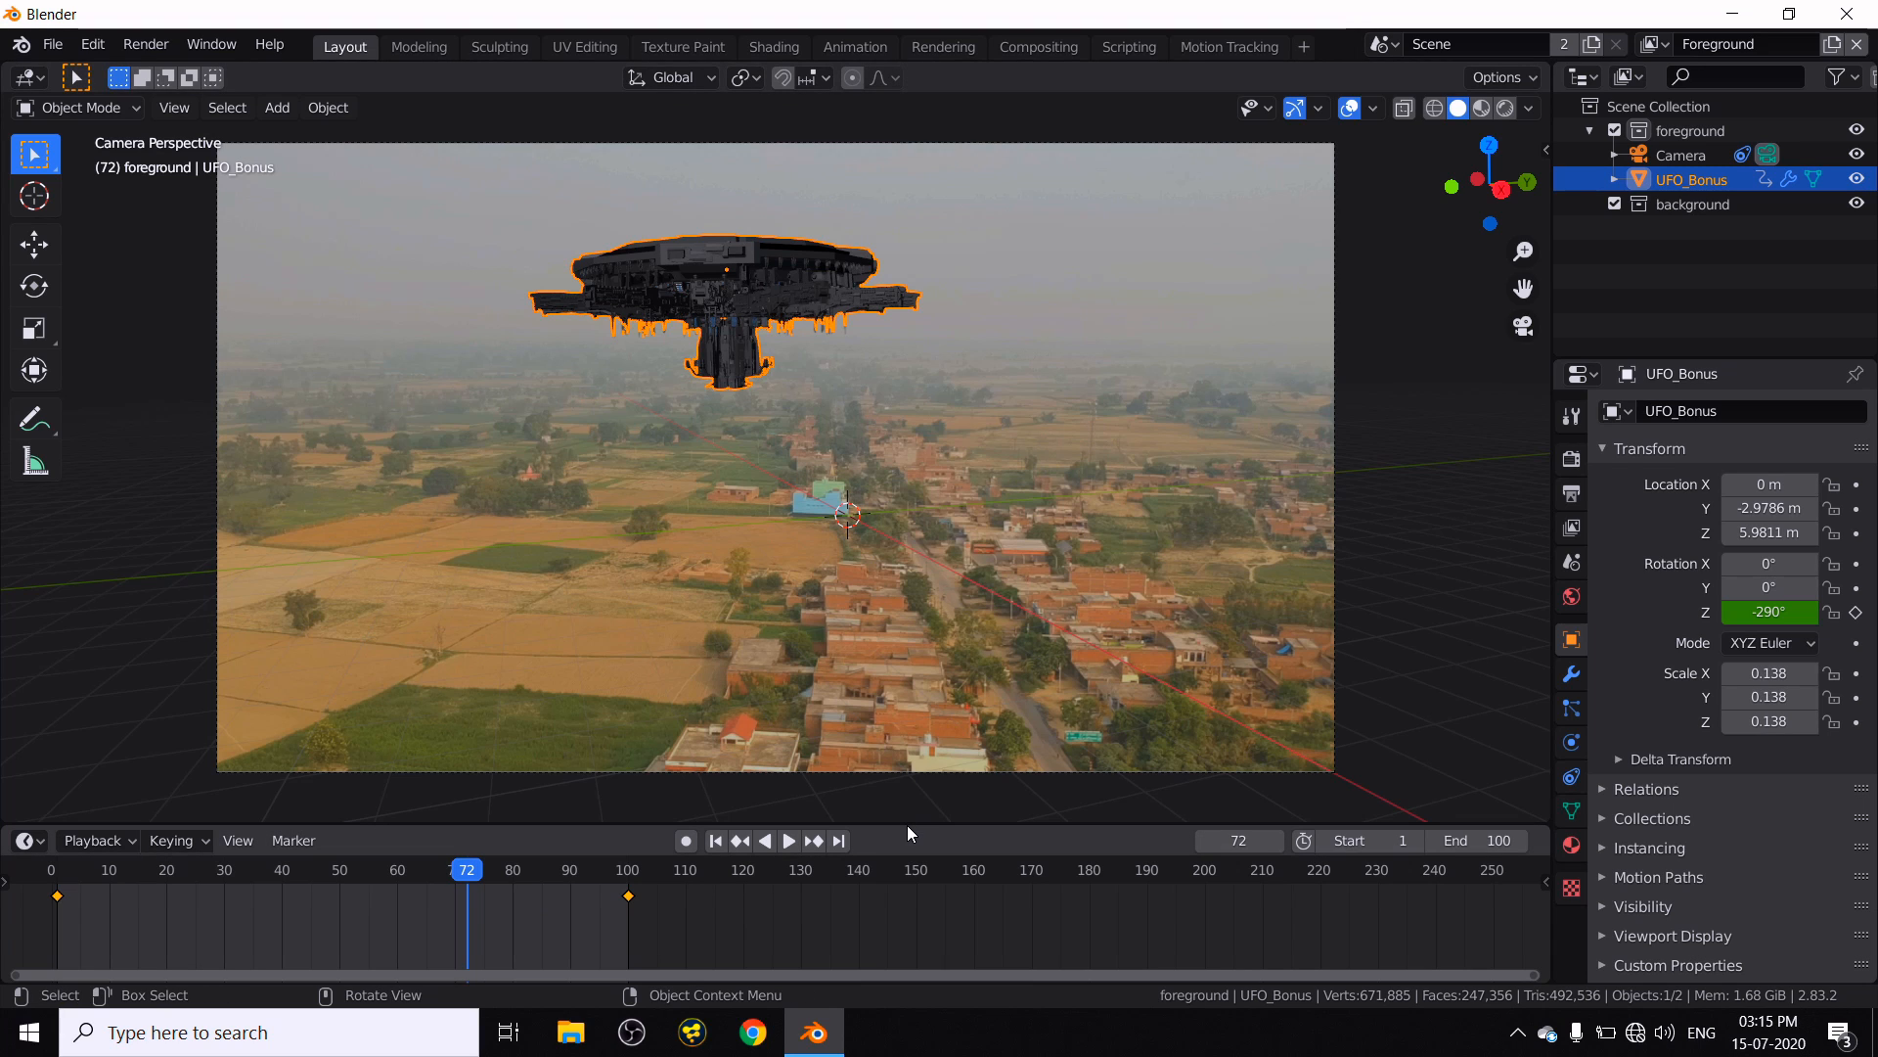
- Enlarge the timeline area, switch it to the Graph Editor and expand the UFO's Z Euler Rotation channel
drag(908, 823, 907, 565)
click(31, 578)
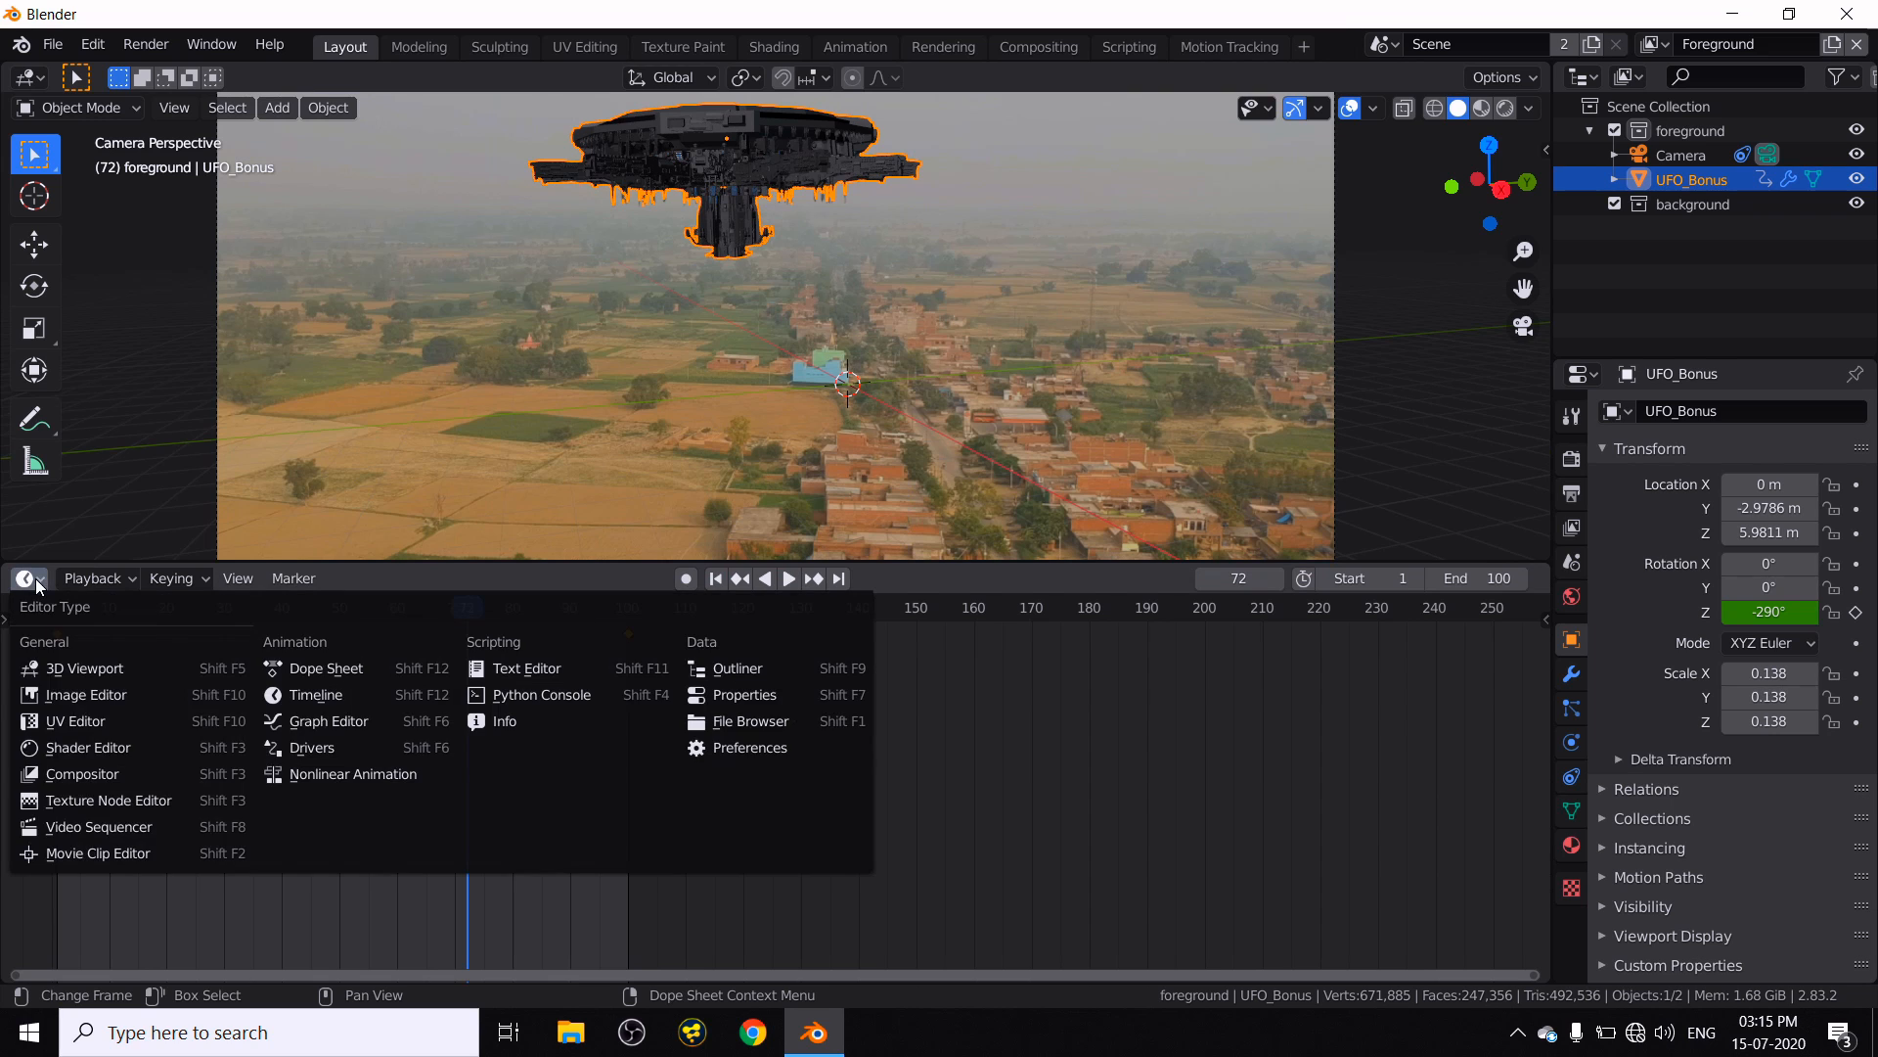
click(321, 730)
middle_drag(719, 856, 606, 750)
click(27, 676)
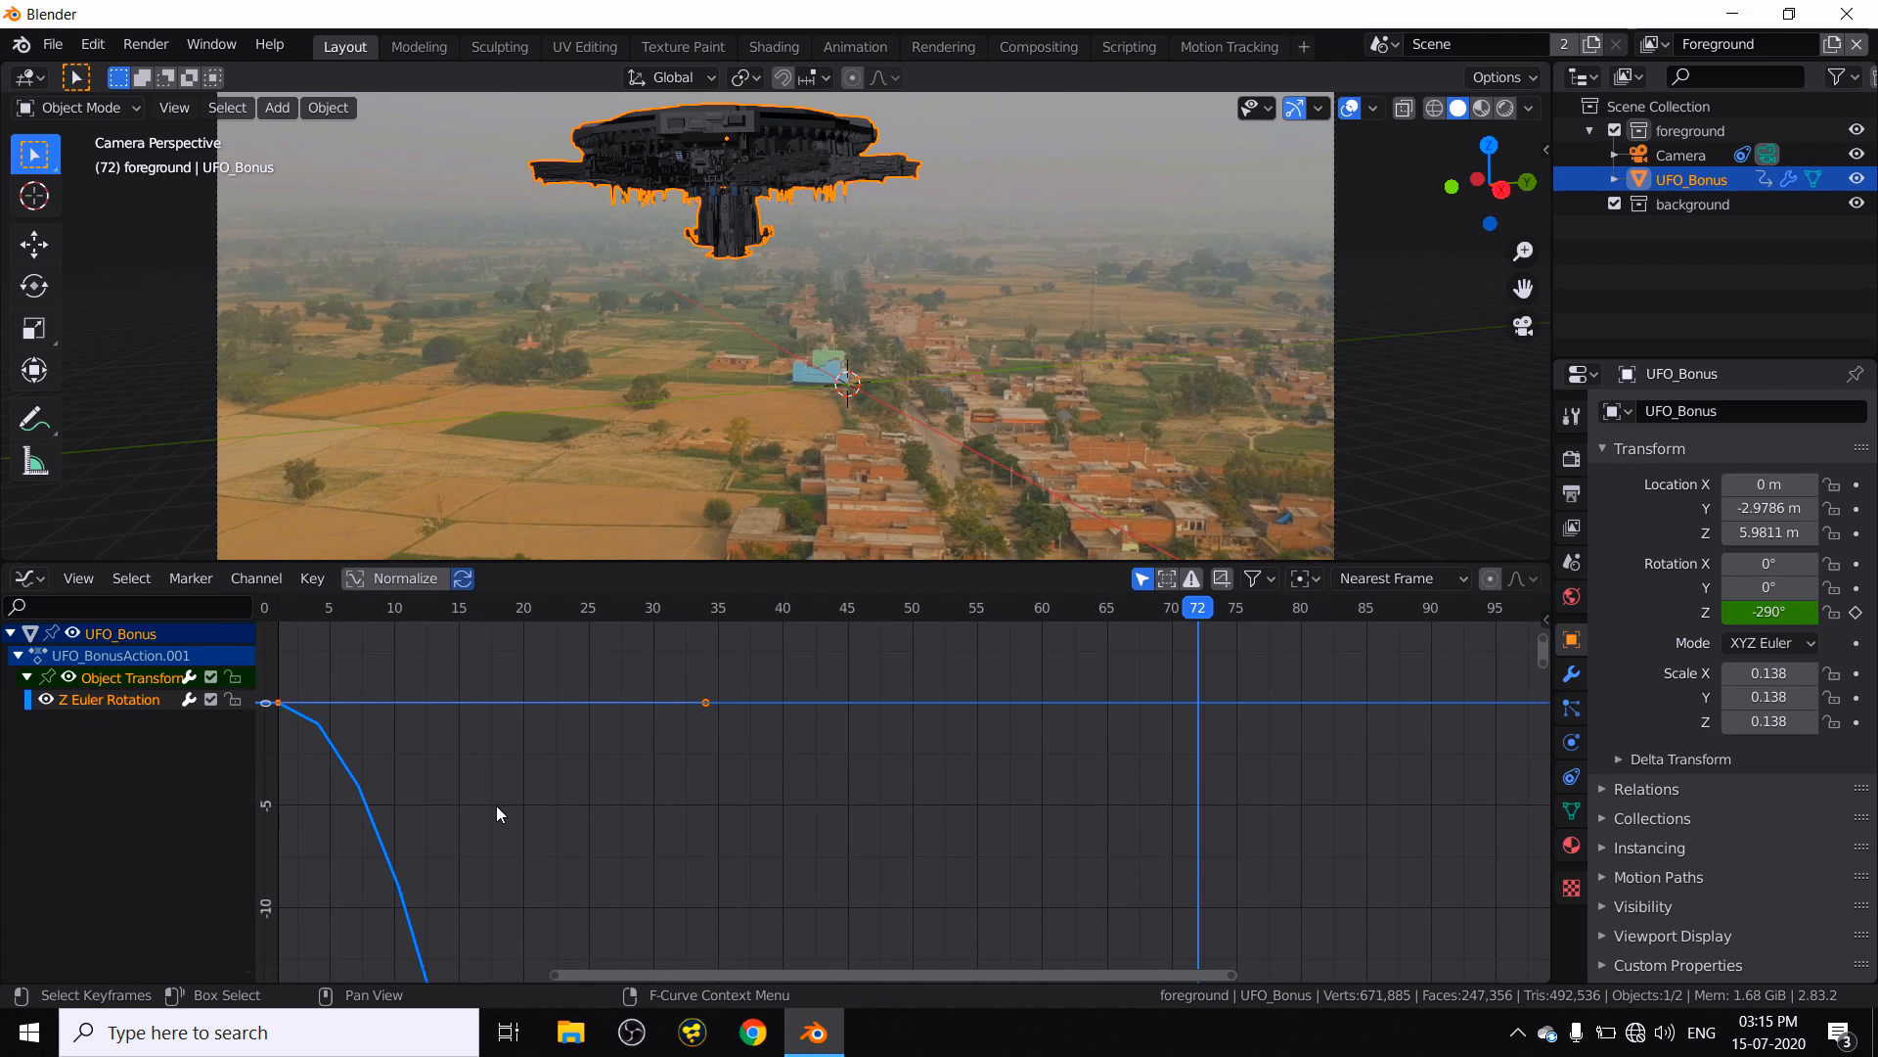
- Straighten the Z Euler Rotation curve with the handle of the frame 100 keyframe and shift the rotation keyframes about 4 frames later
middle_drag(519, 818, 546, 672)
scroll(548, 683, down, 5)
middle_drag(794, 857, 697, 649)
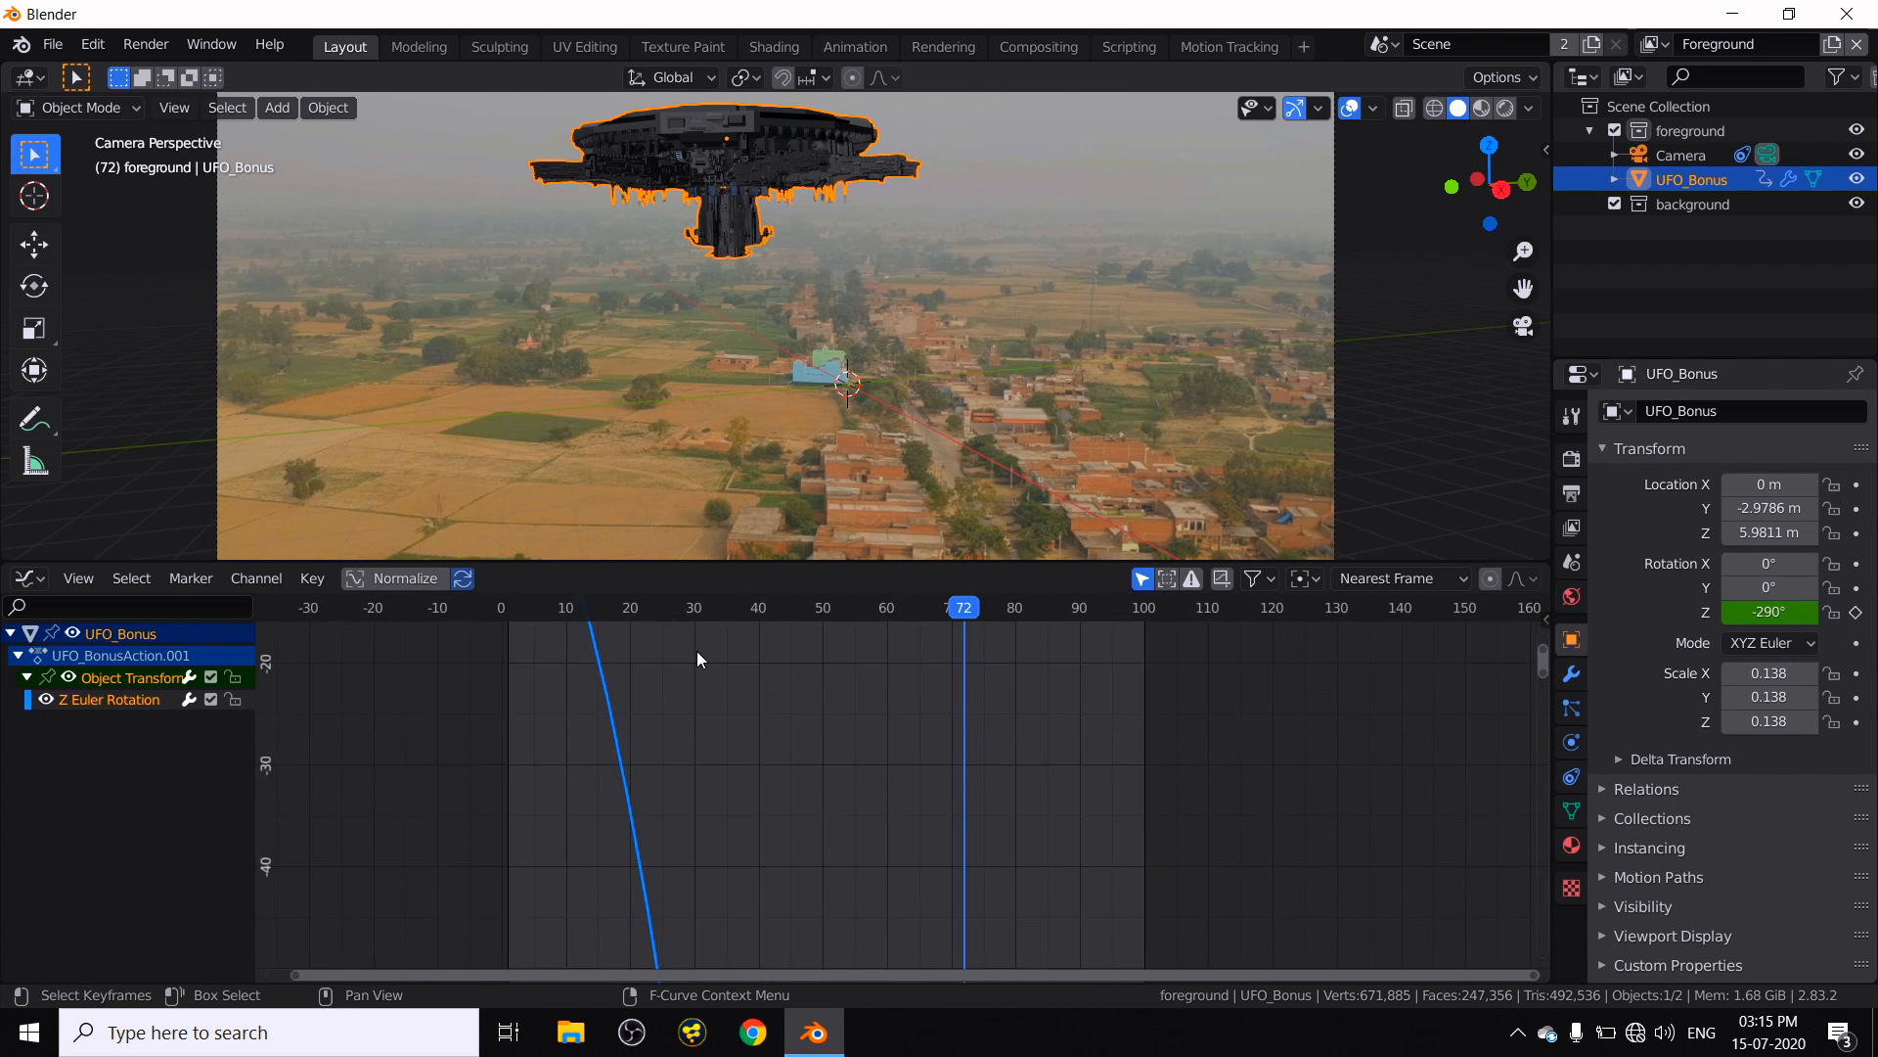
scroll(712, 692, down, 6)
middle_drag(804, 796, 694, 594)
scroll(814, 794, down, 4)
middle_drag(654, 931, 575, 719)
mouse_move(713, 768)
middle_down()
mouse_move(721, 671)
mouse_move(698, 631)
middle_up()
middle_drag(723, 834, 713, 636)
middle_drag(712, 797, 706, 720)
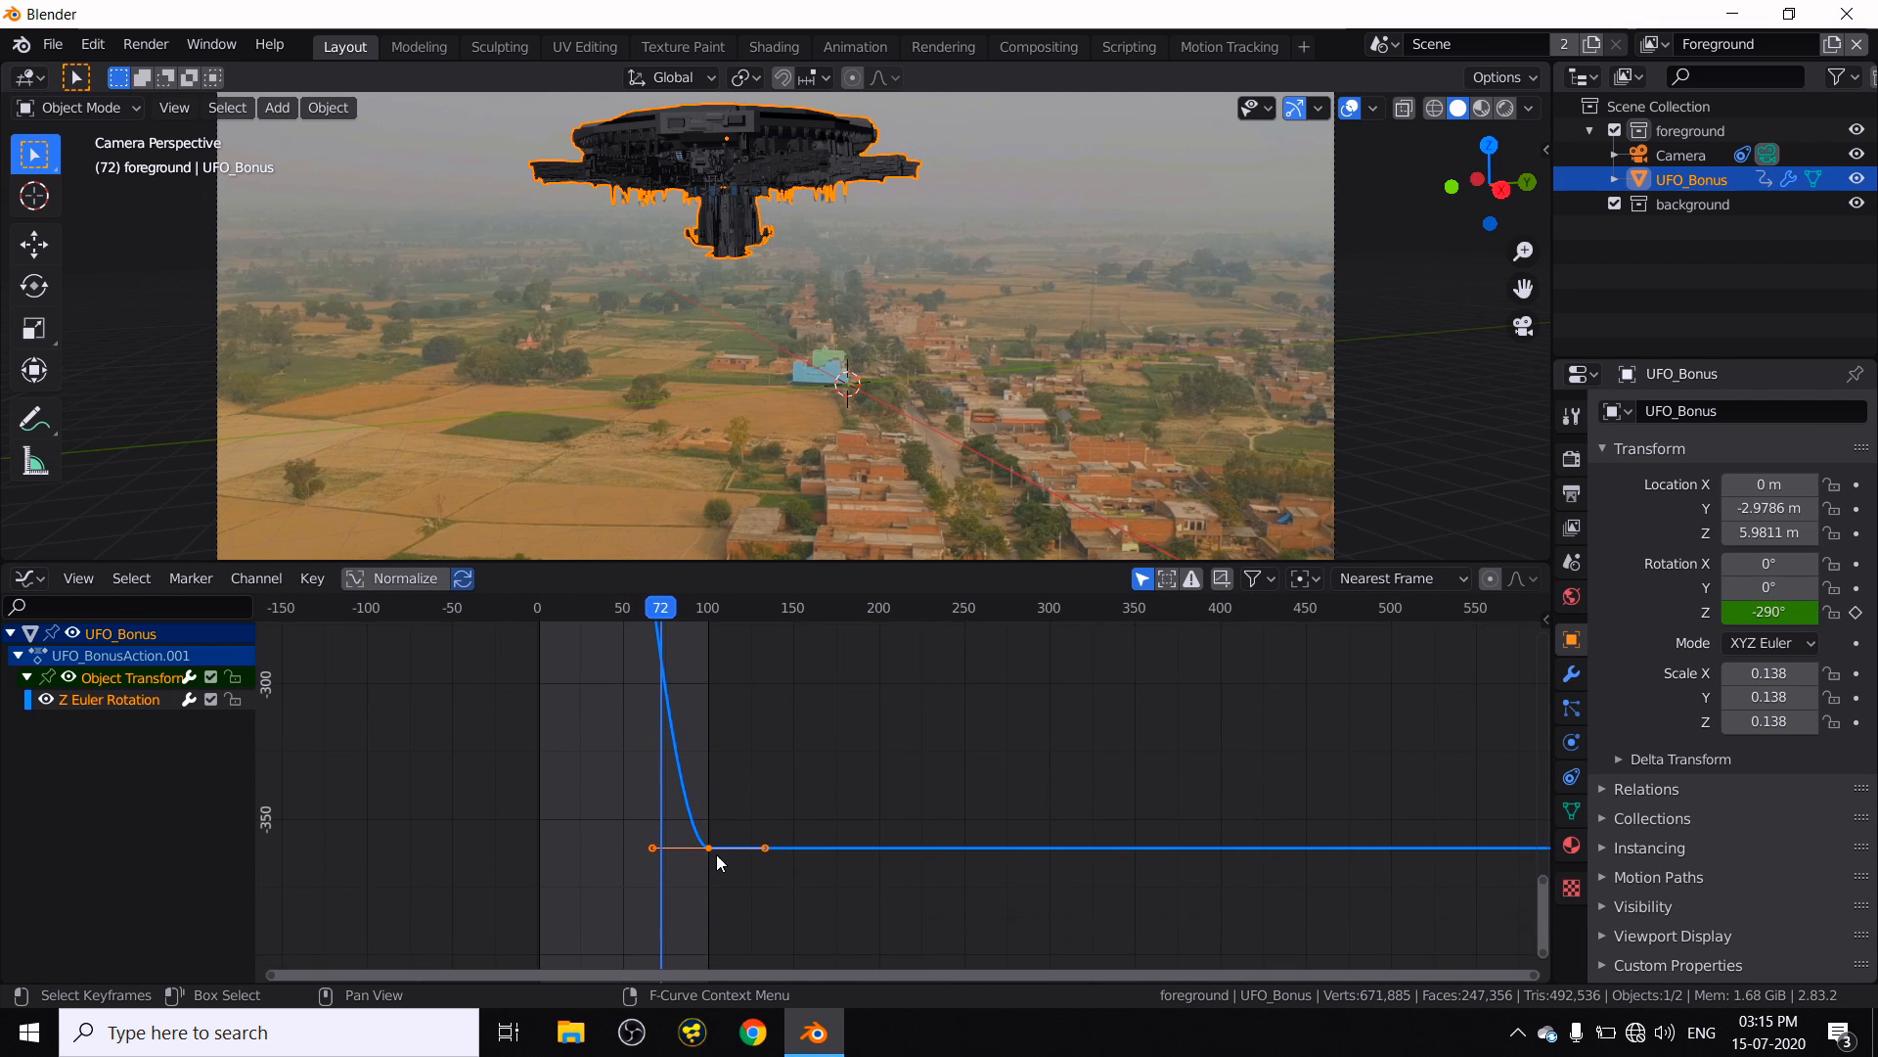
scroll(730, 860, up, 3)
middle_drag(717, 855, 765, 840)
scroll(650, 693, up, 1)
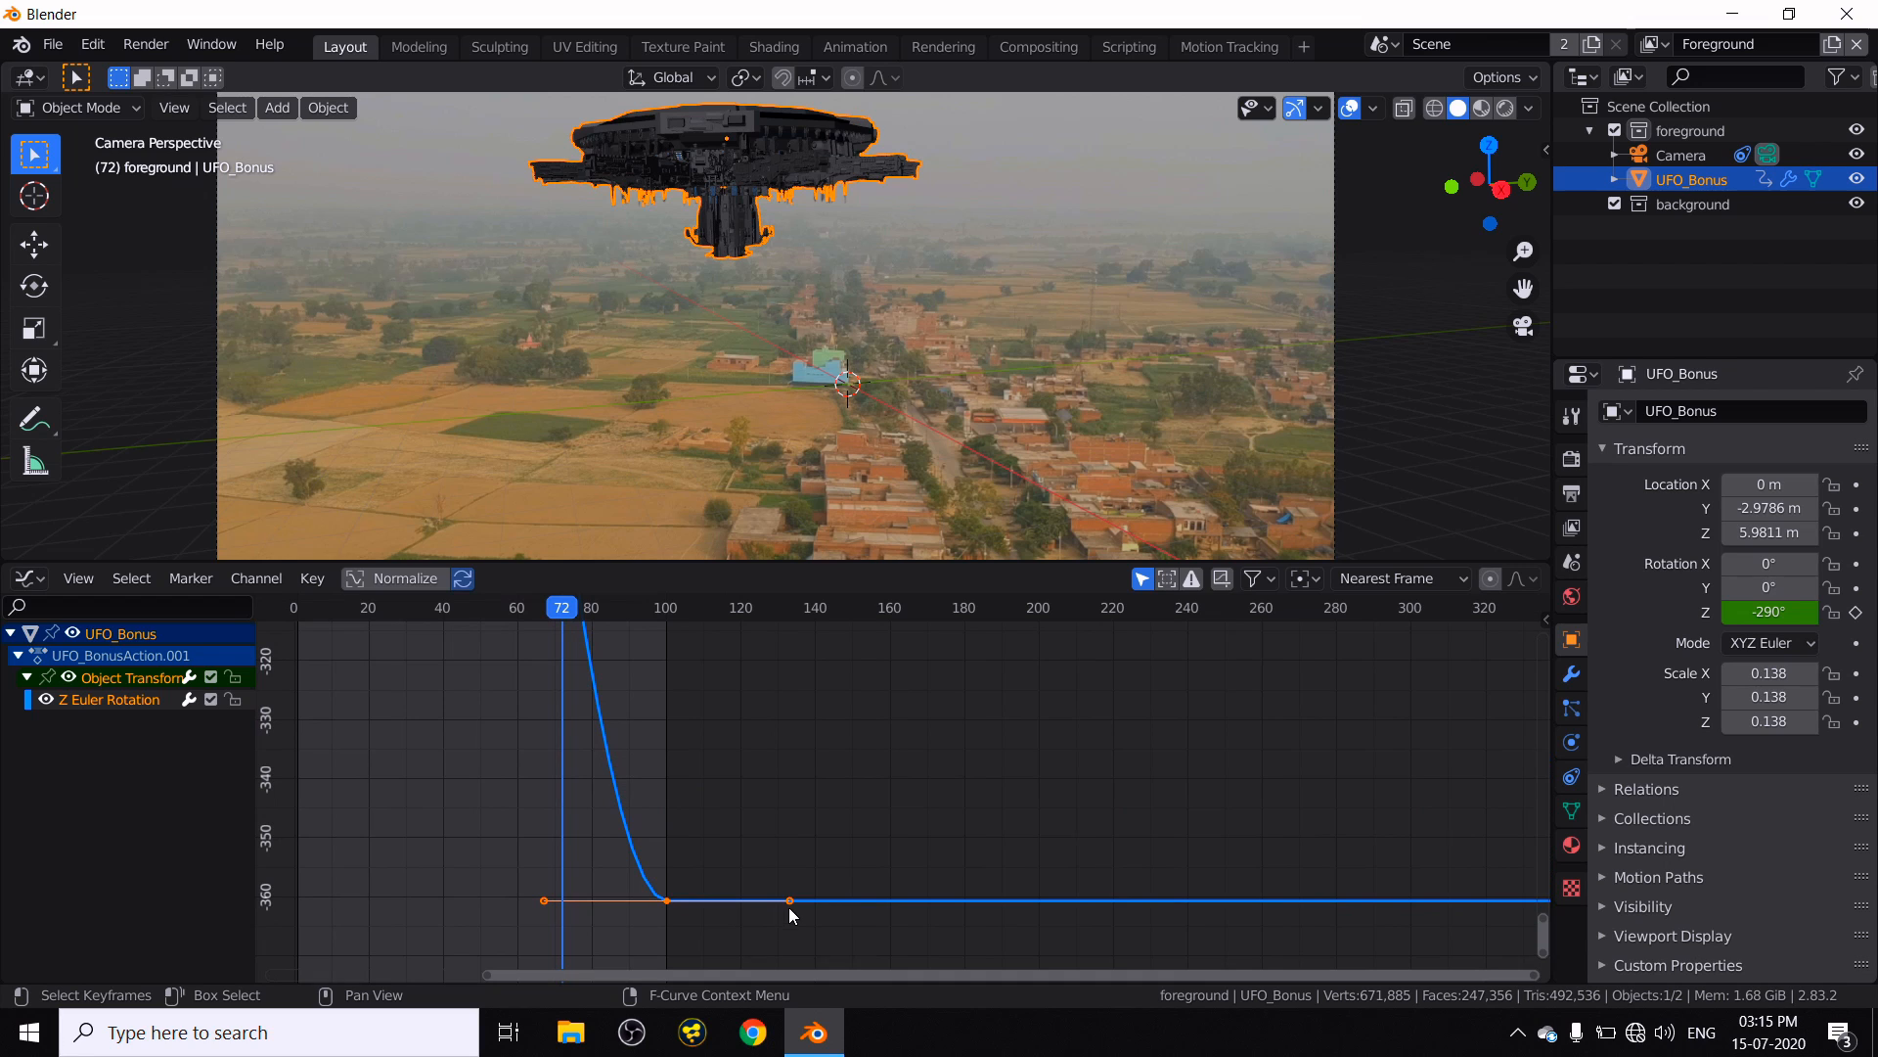
drag(788, 901, 685, 724)
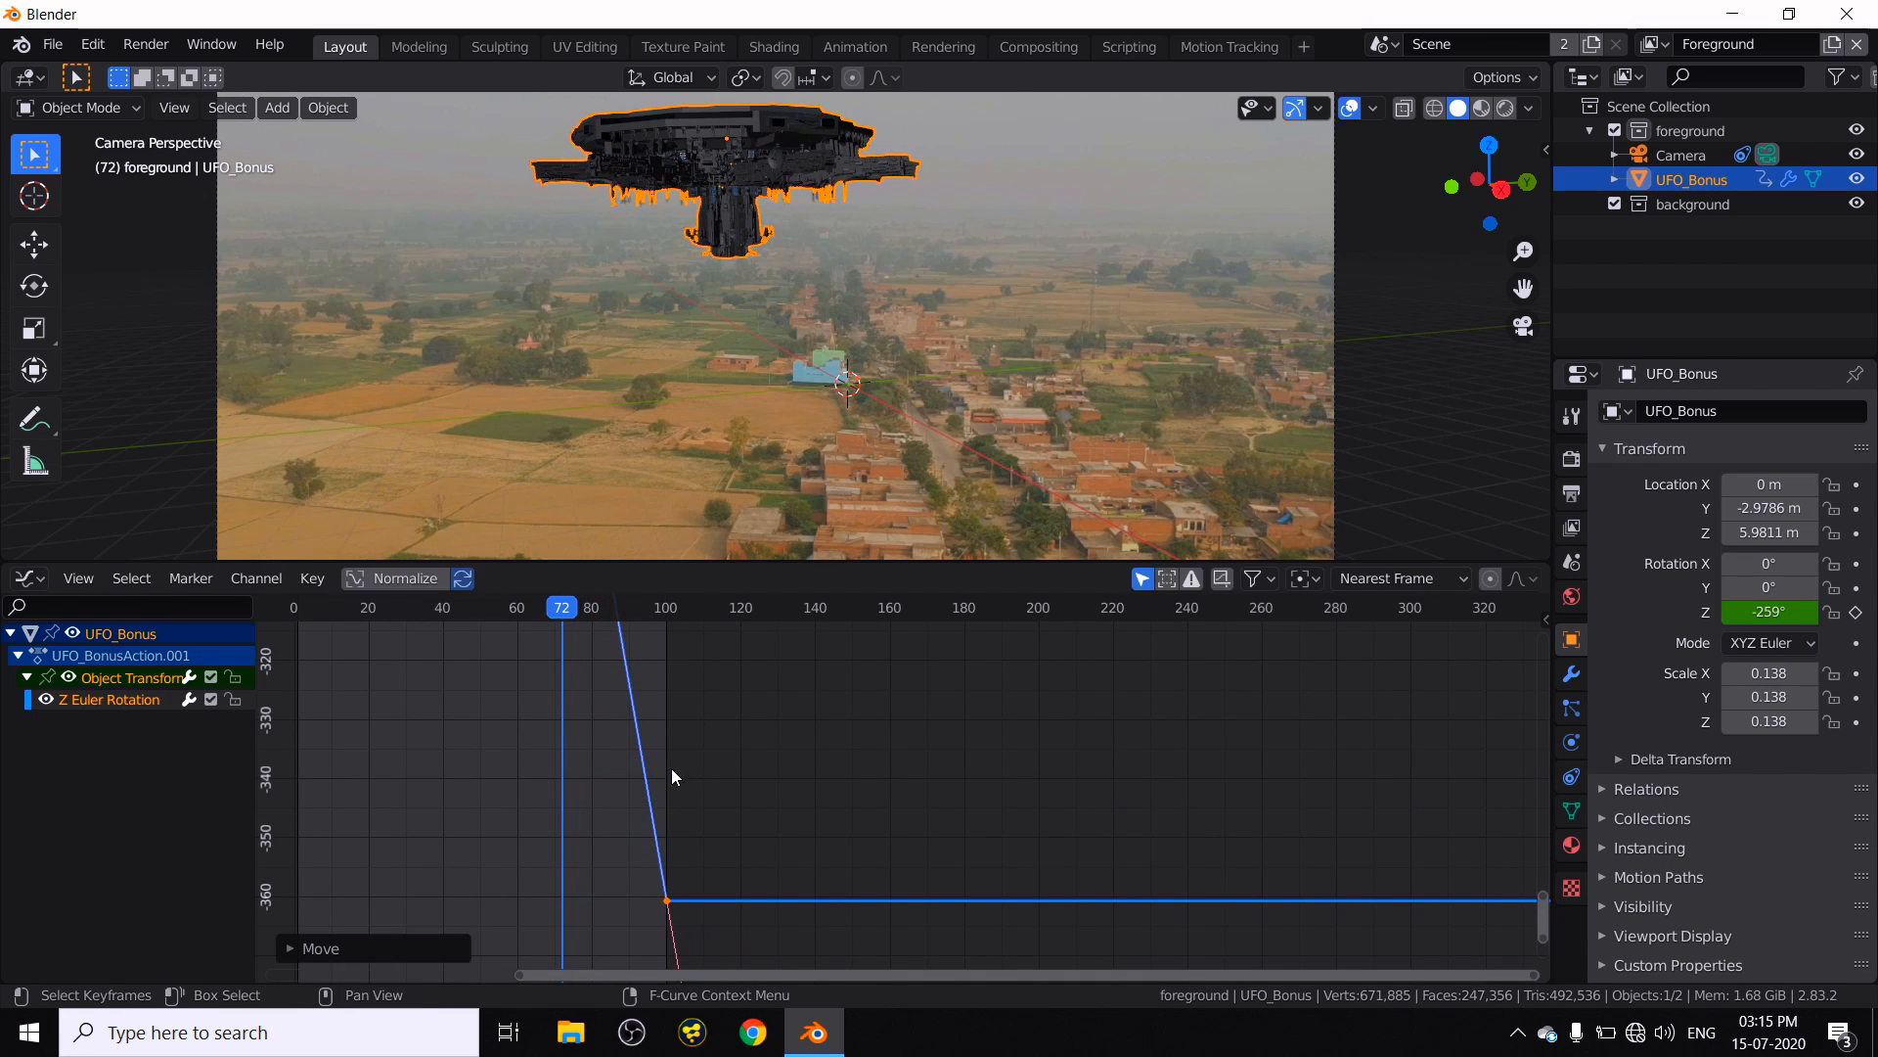
drag(668, 901, 681, 906)
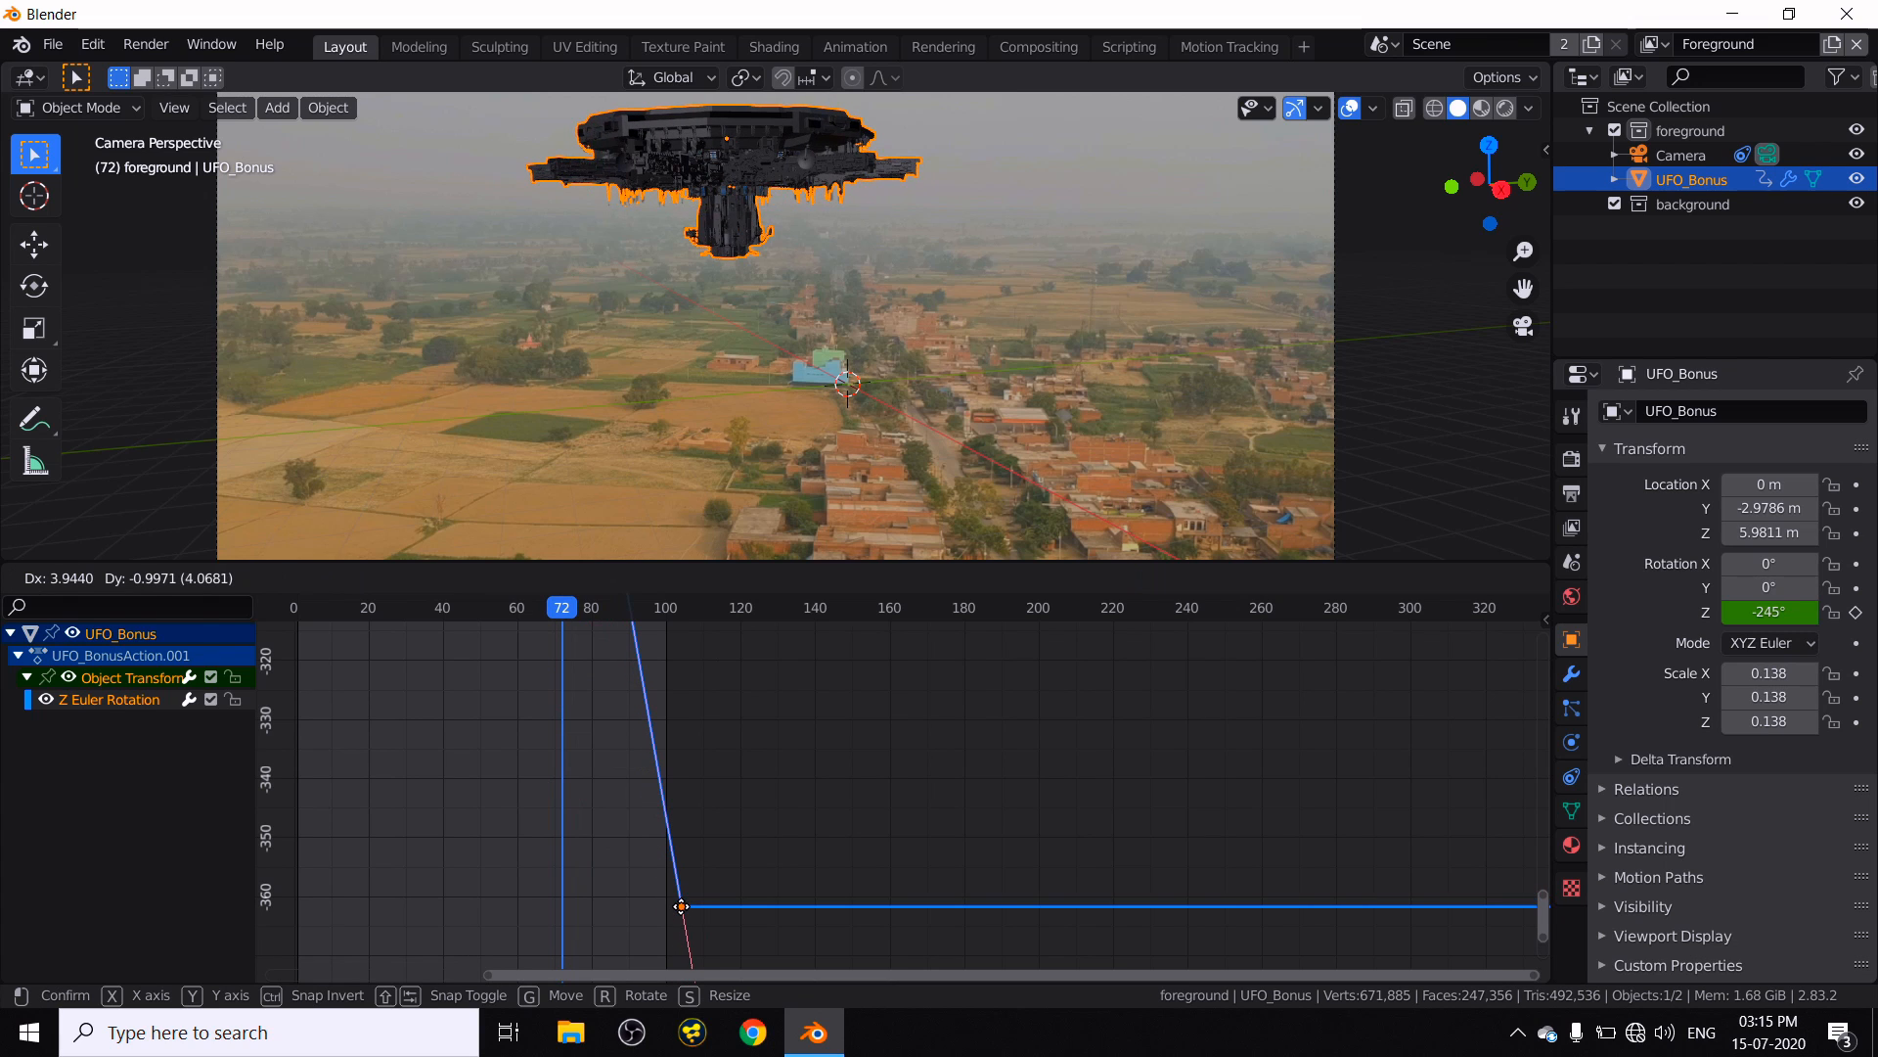
click(682, 906)
- Adjust the handle of the first rotation keyframe so the curve starts with a straight, steep slope
middle_drag(542, 708, 512, 812)
scroll(555, 777, down, 4)
middle_drag(391, 709, 567, 654)
middle_drag(581, 747, 612, 935)
middle_drag(558, 626, 565, 837)
middle_drag(606, 746, 524, 737)
scroll(620, 875, down, 2)
mouse_move(607, 796)
mouse_down()
mouse_move(629, 778)
mouse_move(604, 801)
mouse_up()
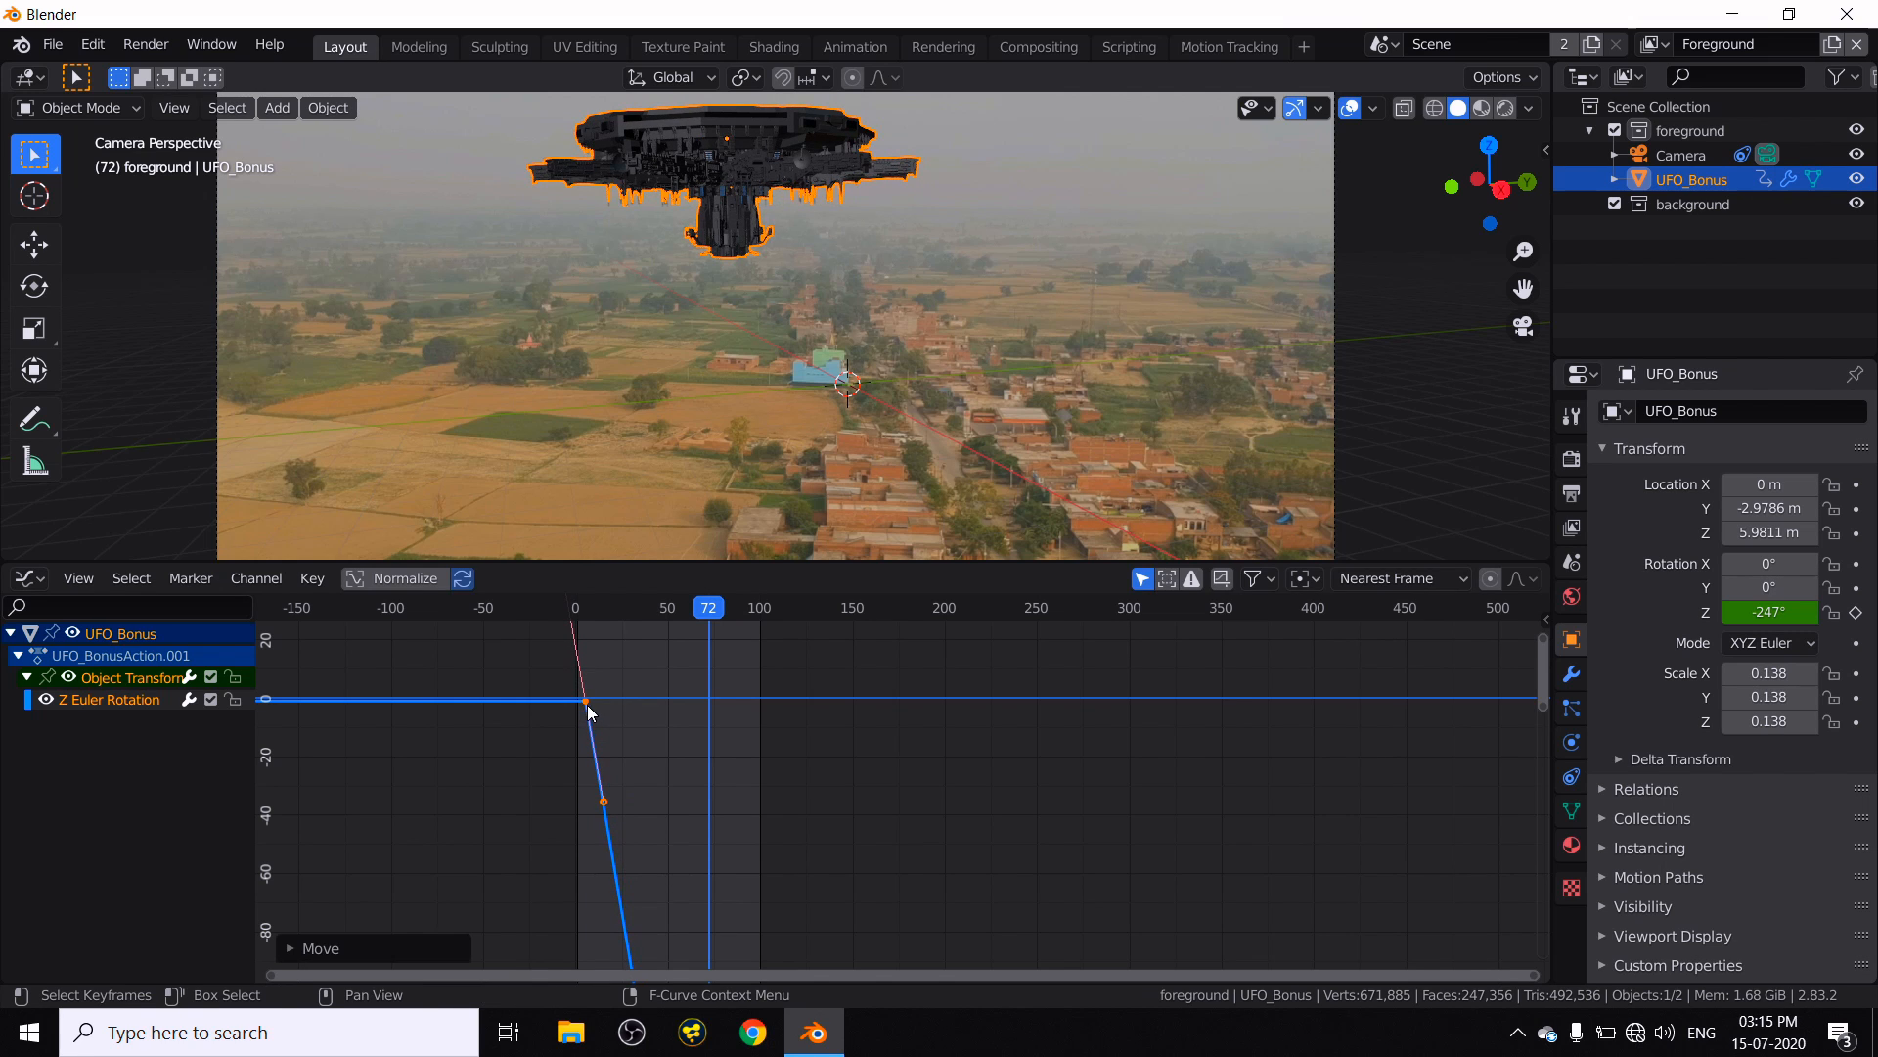
- Shift the rotation keyframes to about frames -2 and 97, and switch the Graph Editor back to the Timeline
drag(590, 712, 577, 703)
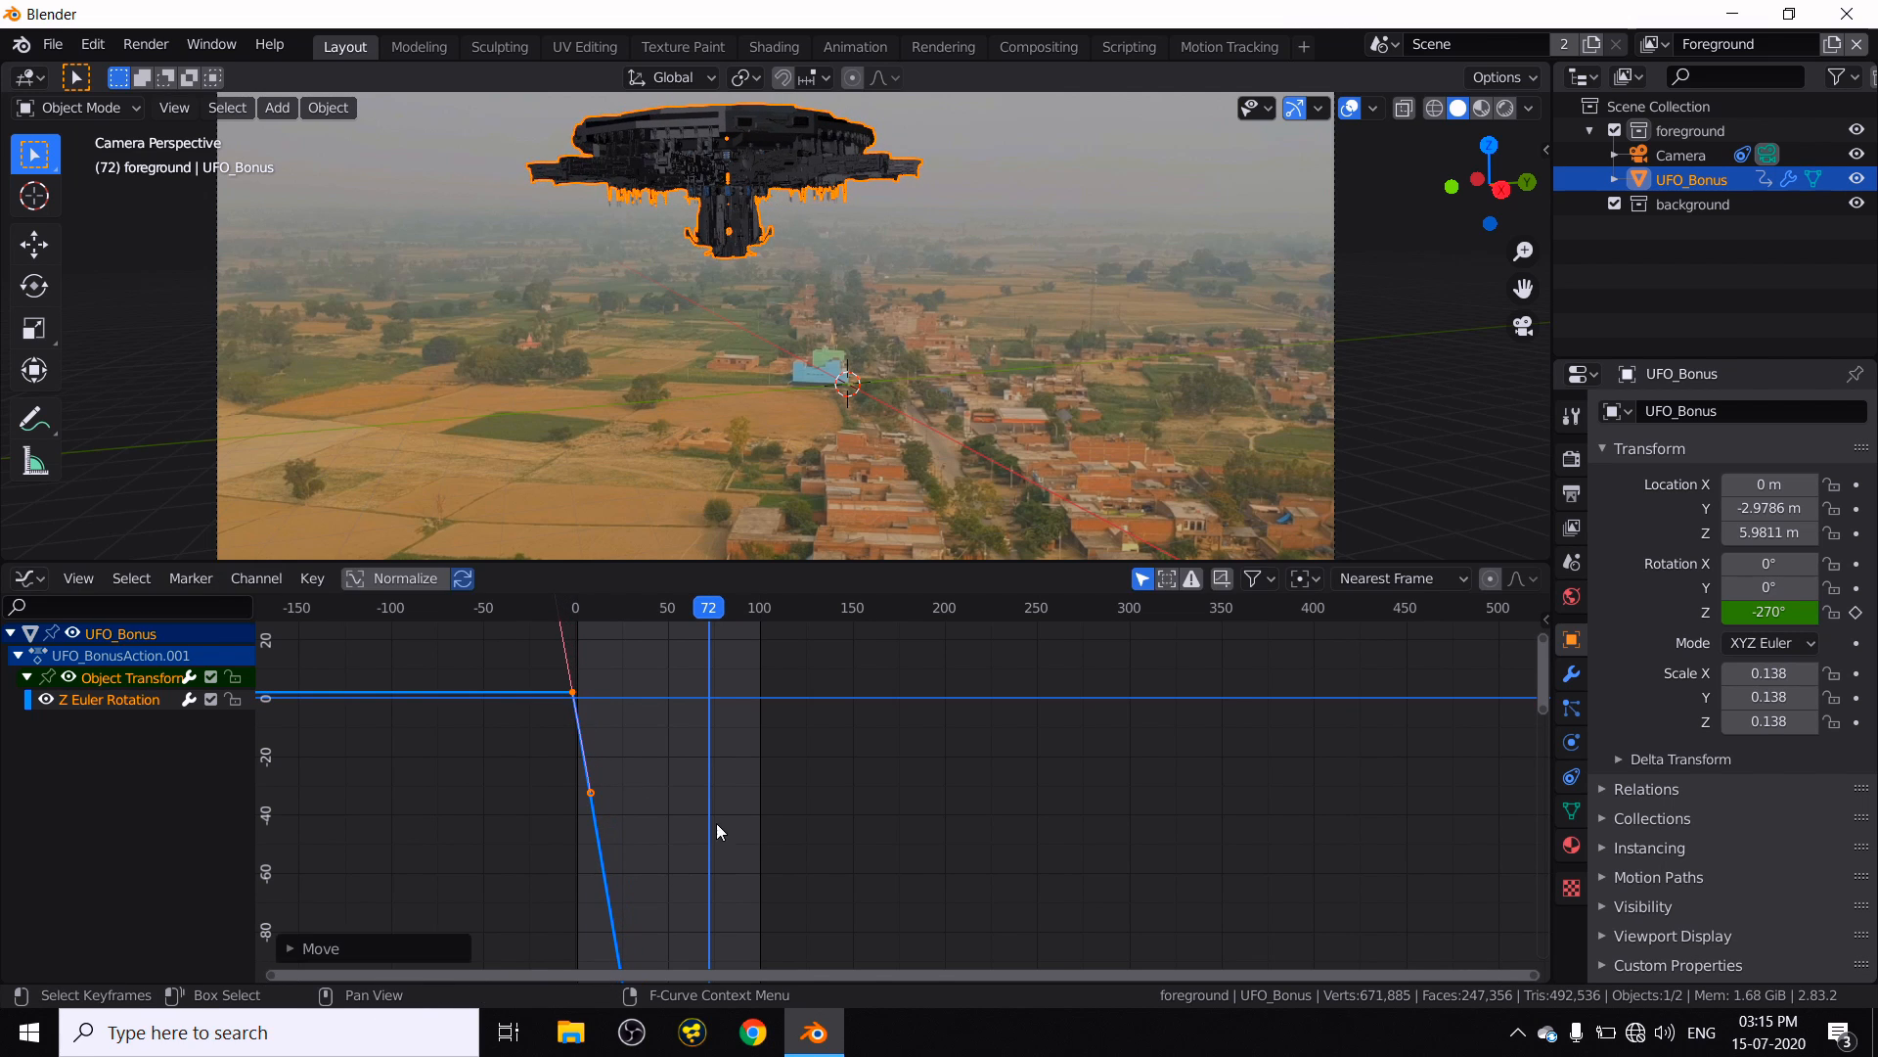
click(27, 578)
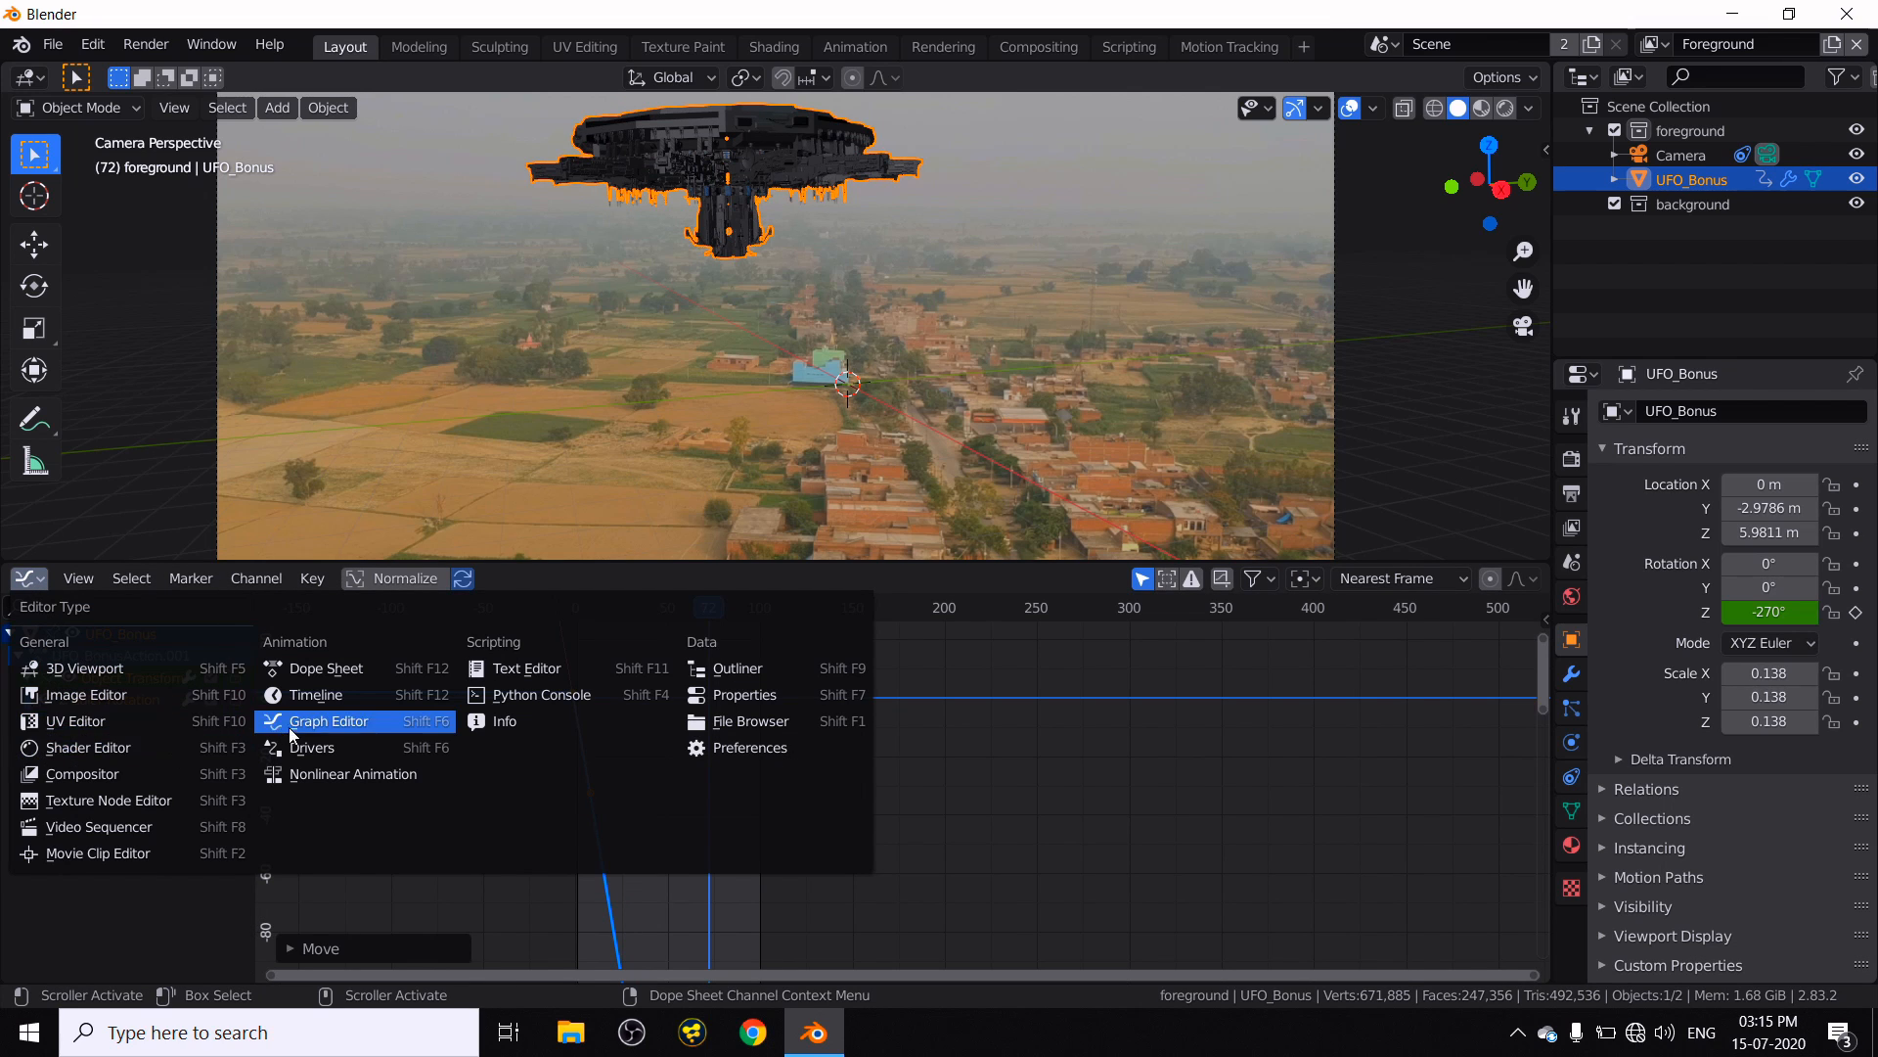
click(313, 695)
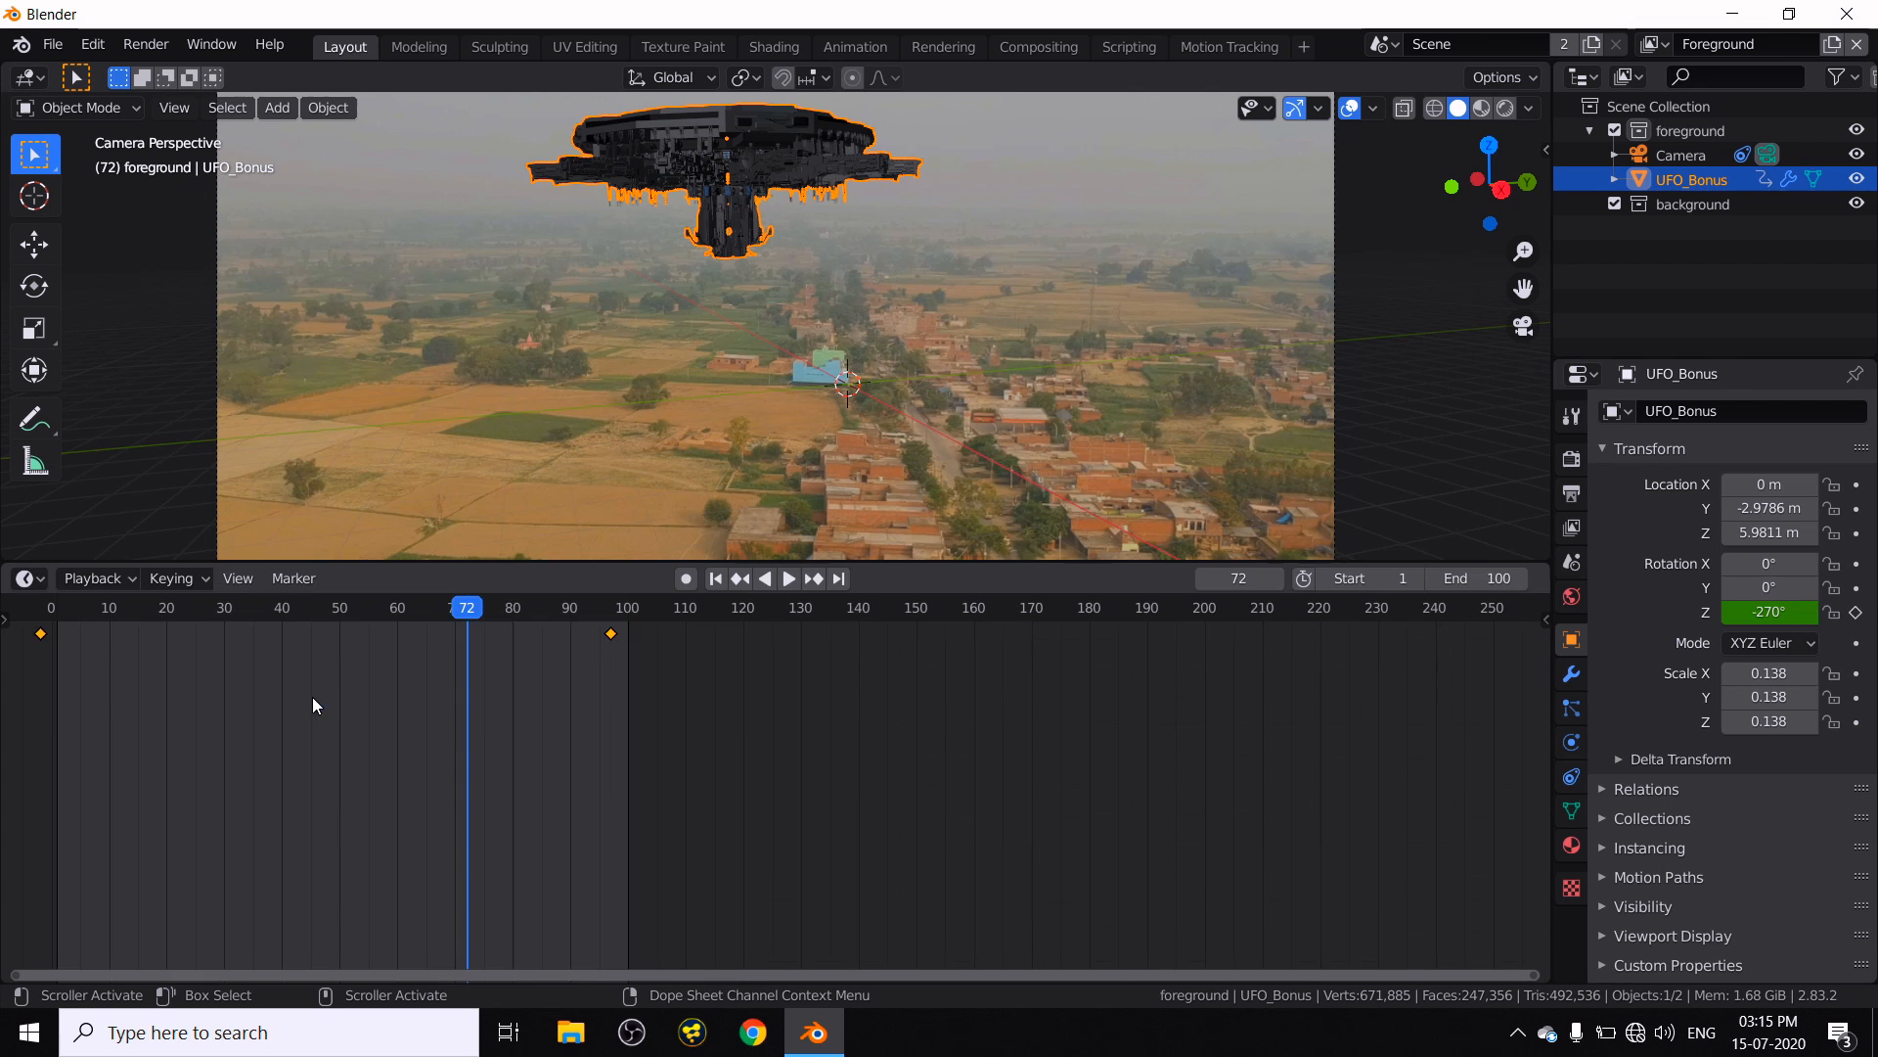
- Shrink the timeline area to enlarge the 3D viewport, and play the animation from the first frame to check the UFO's spin
click(904, 558)
drag(905, 564, 857, 827)
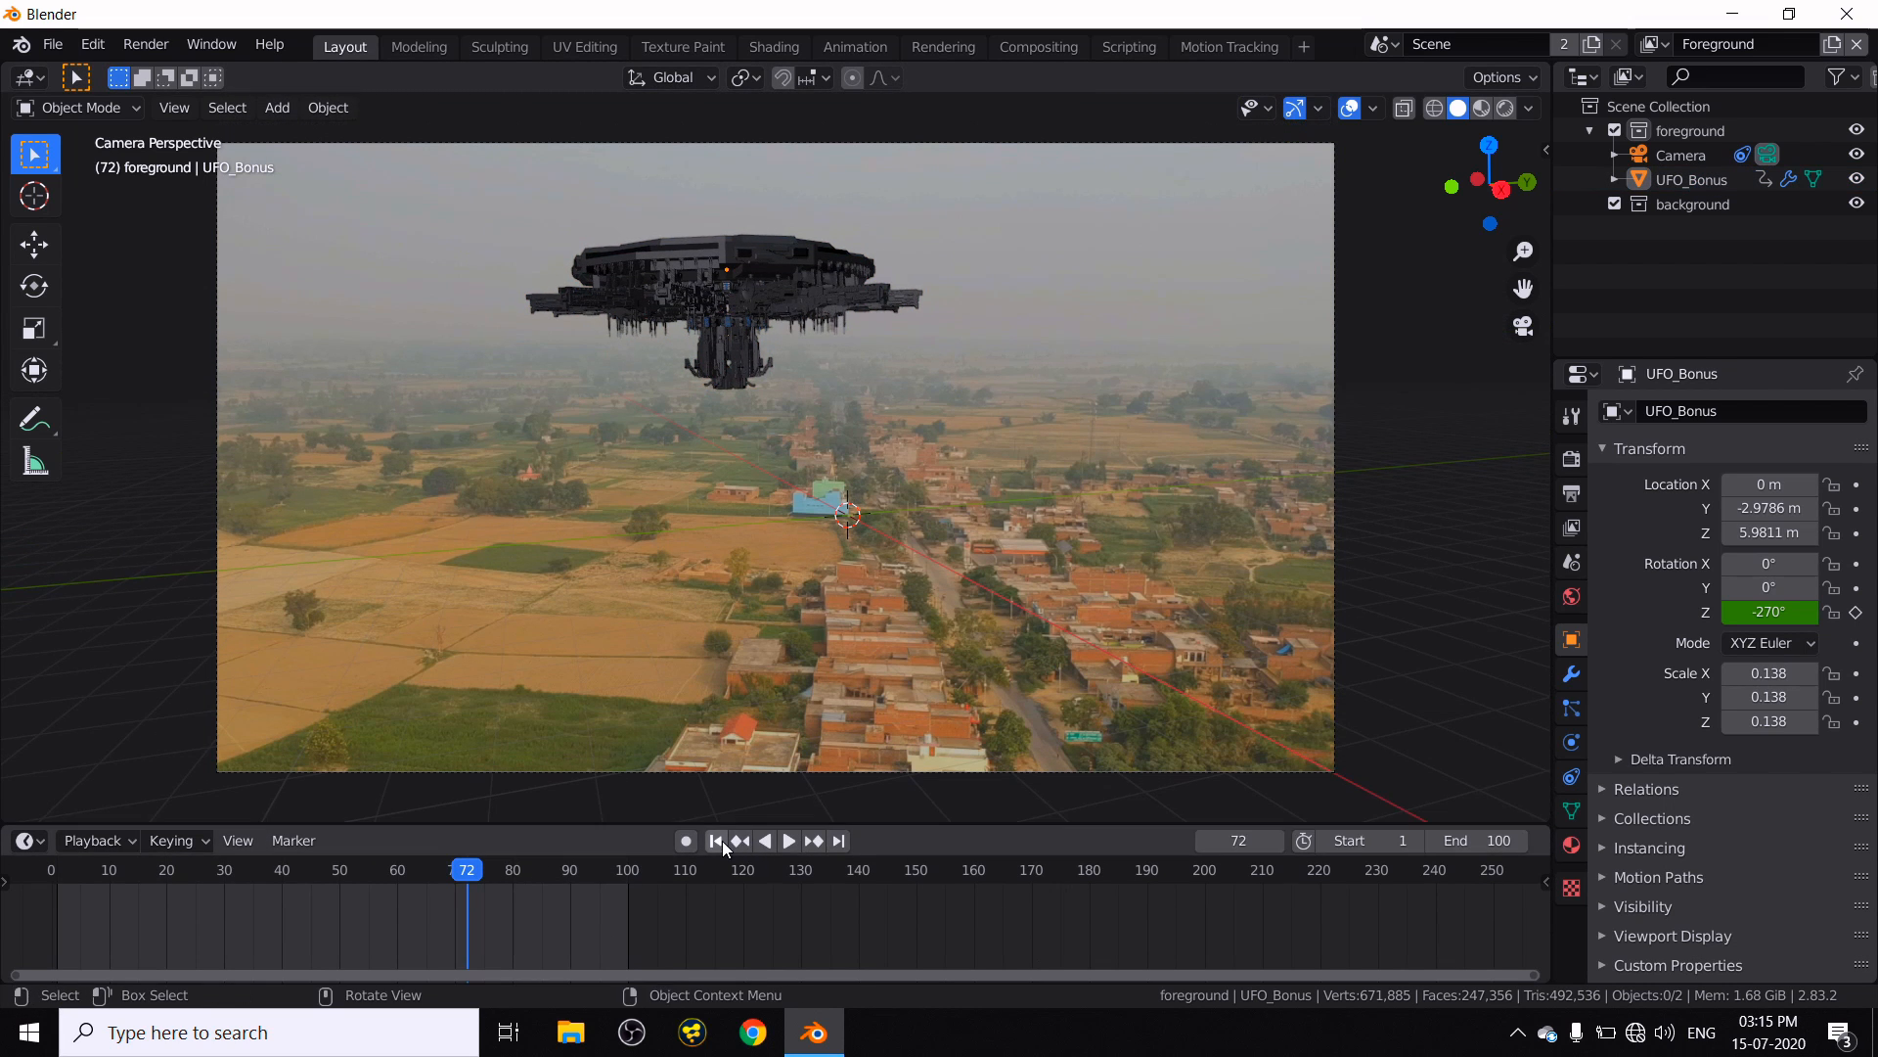
click(720, 841)
click(788, 841)
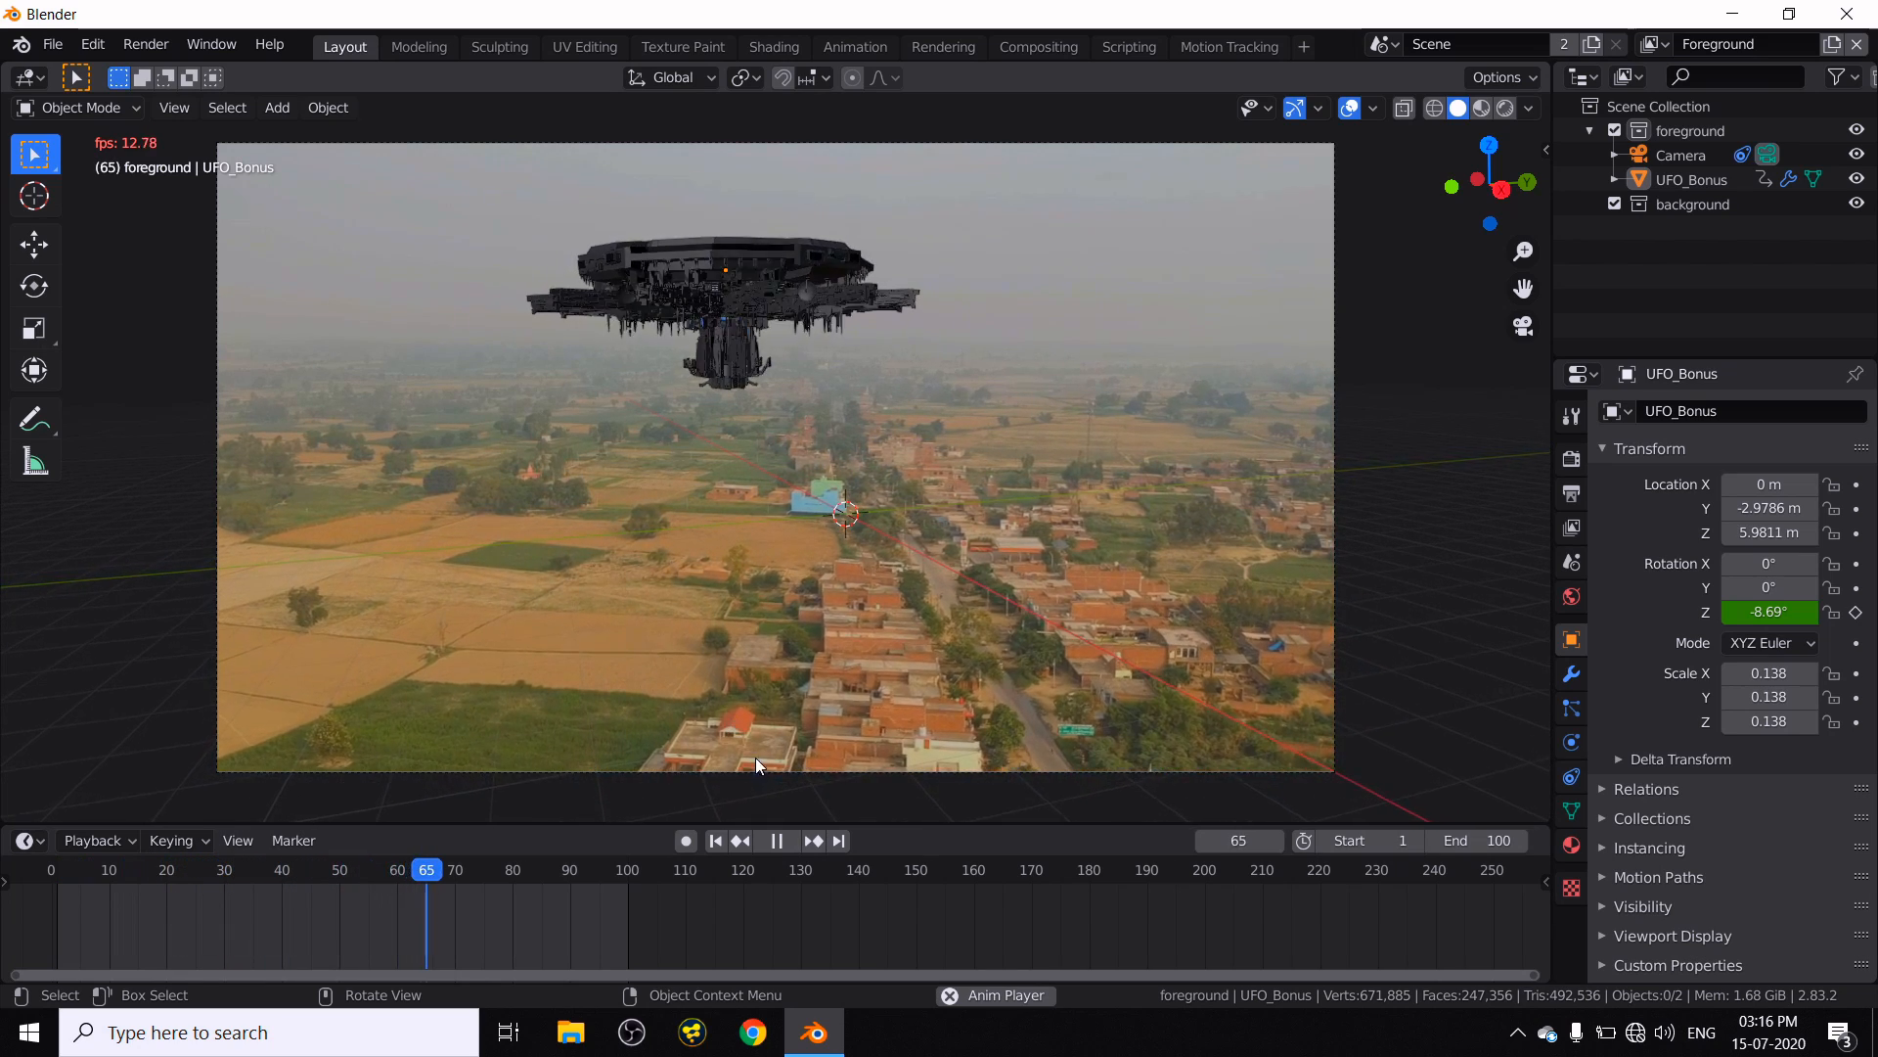
key(space)
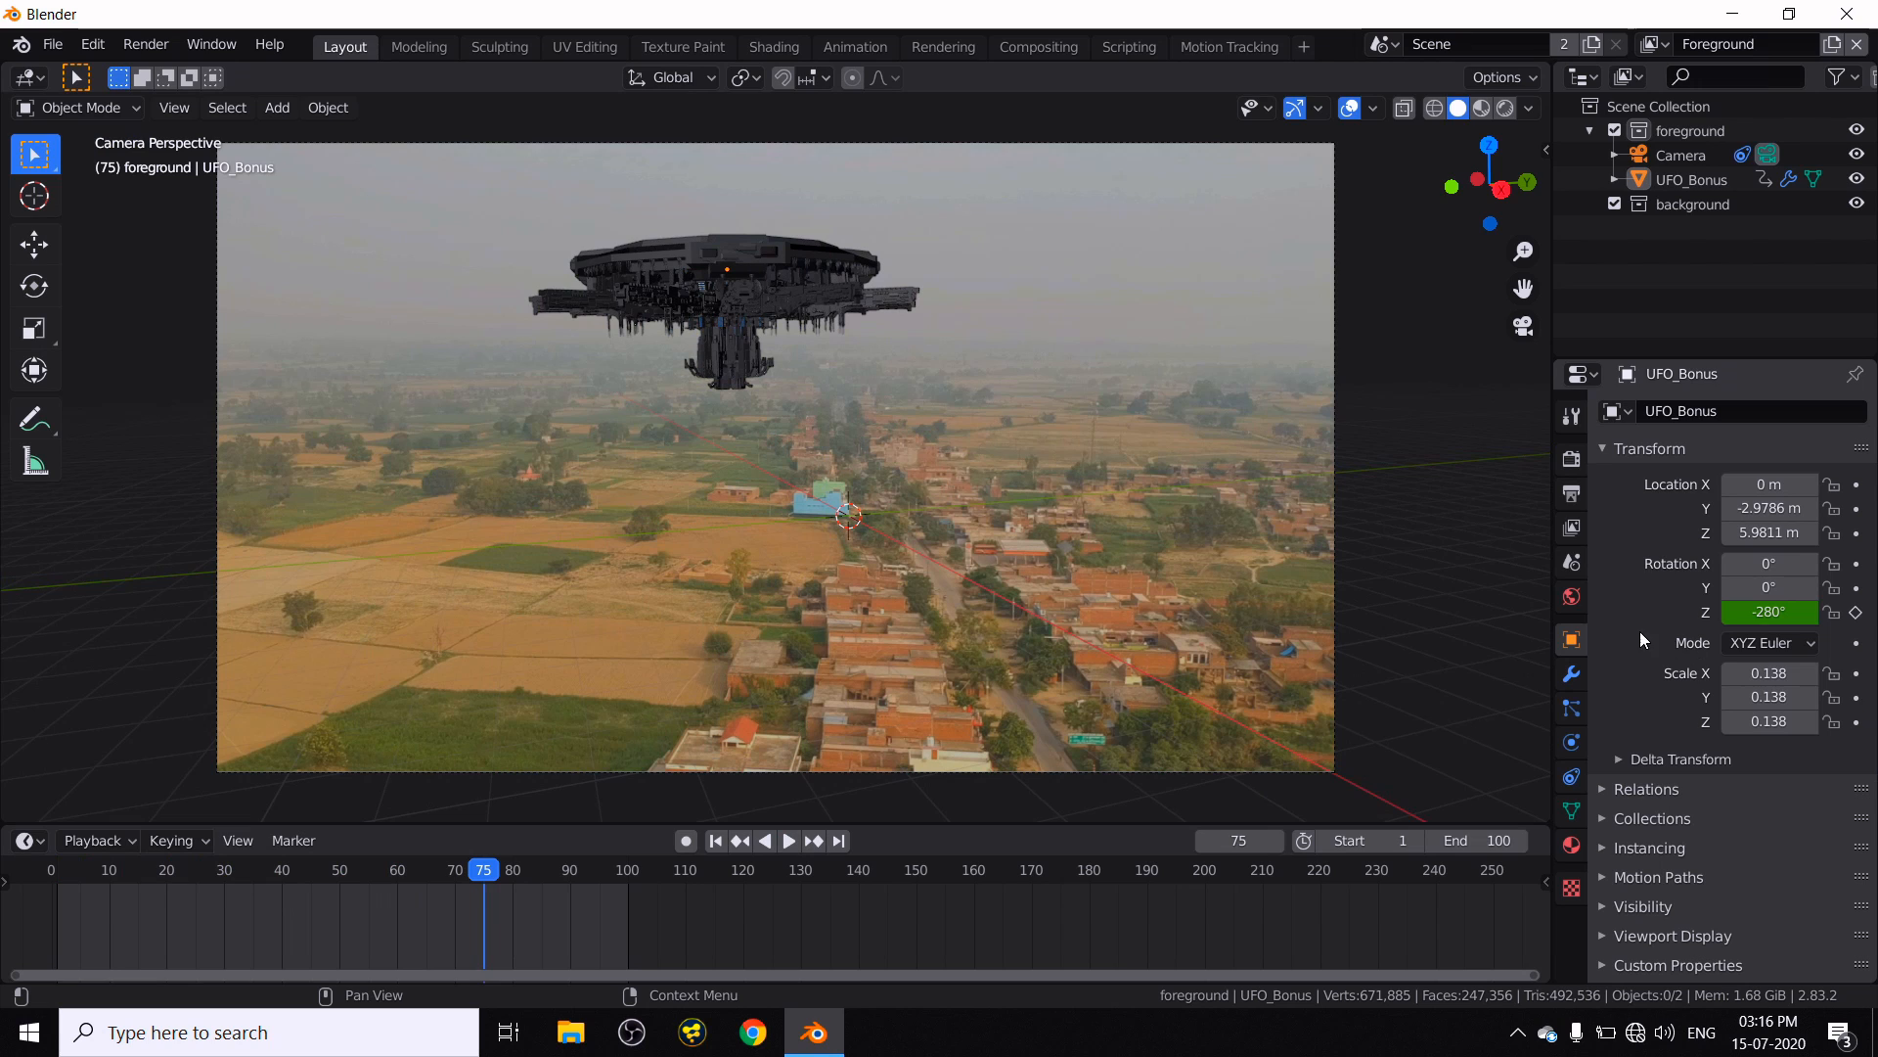
- Switch the viewport to rendered shading and enable Ambient Occlusion in the Eevee render settings
click(1575, 462)
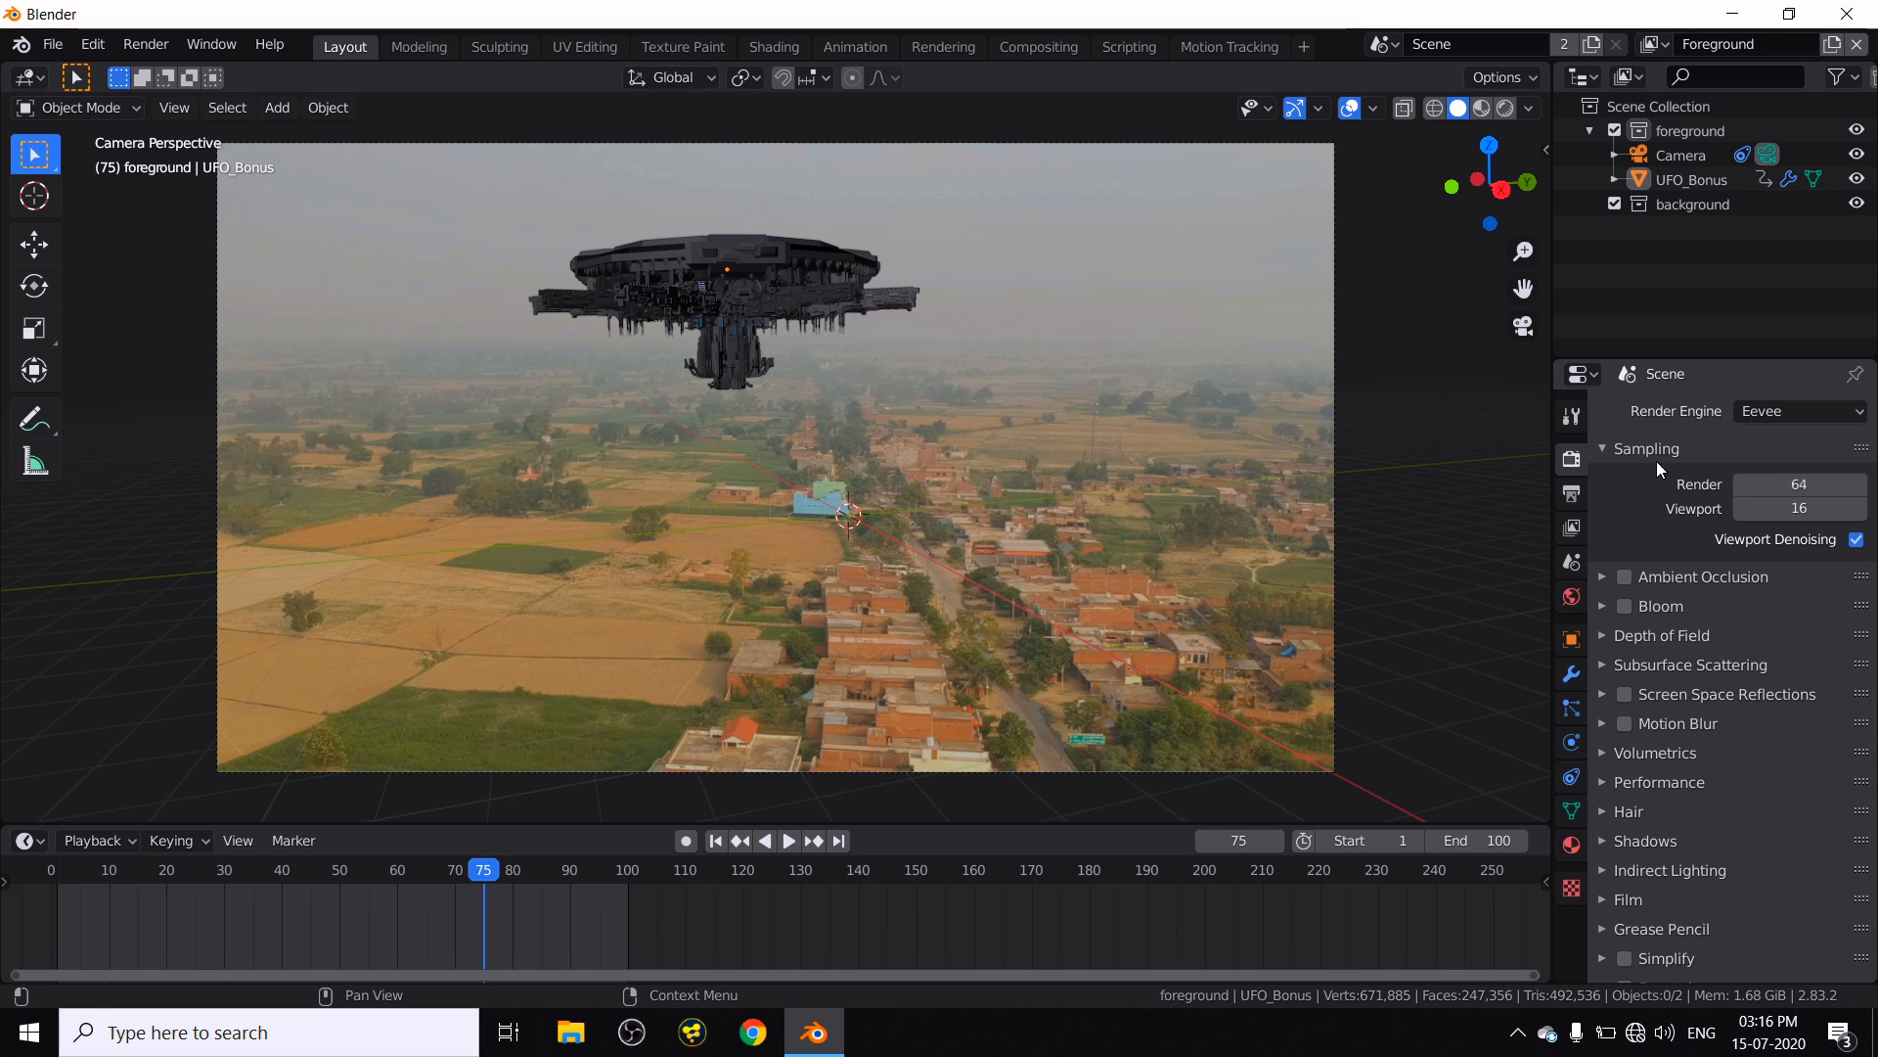
click(1503, 110)
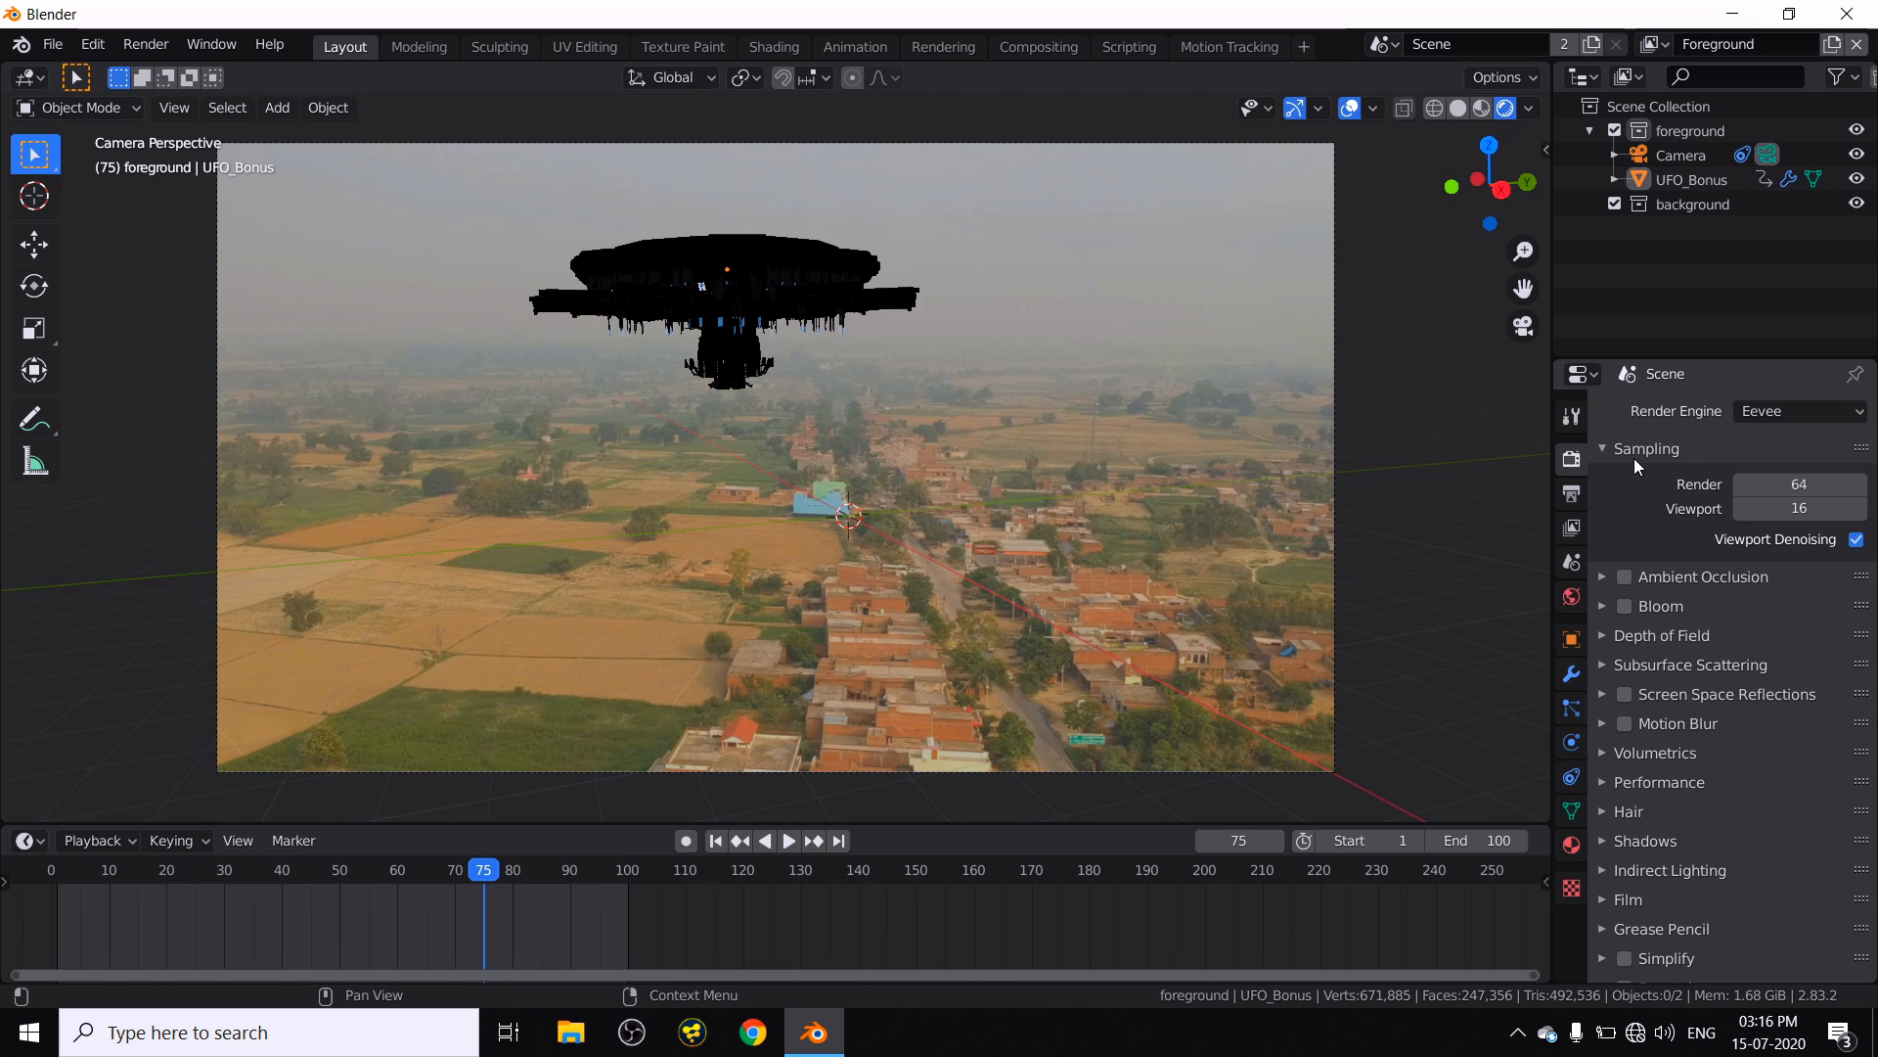
scroll(1629, 550, down, 1)
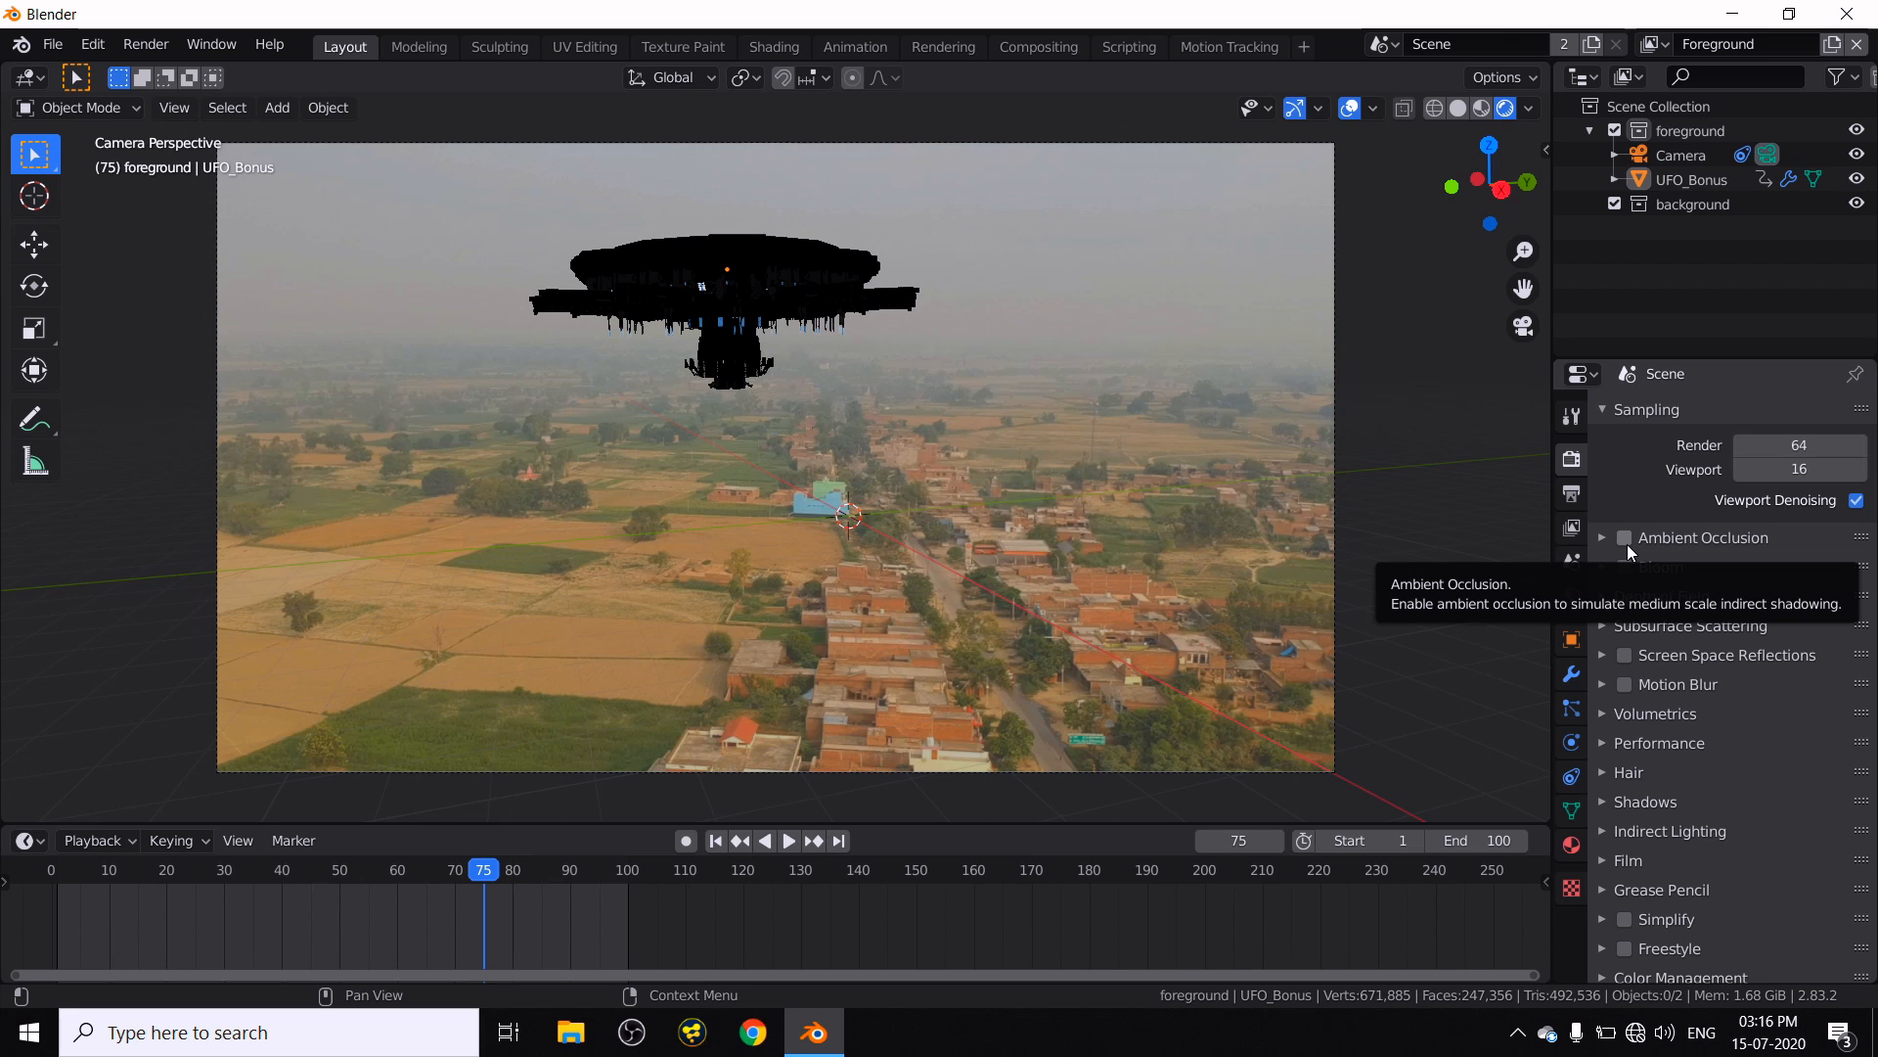
click(1623, 540)
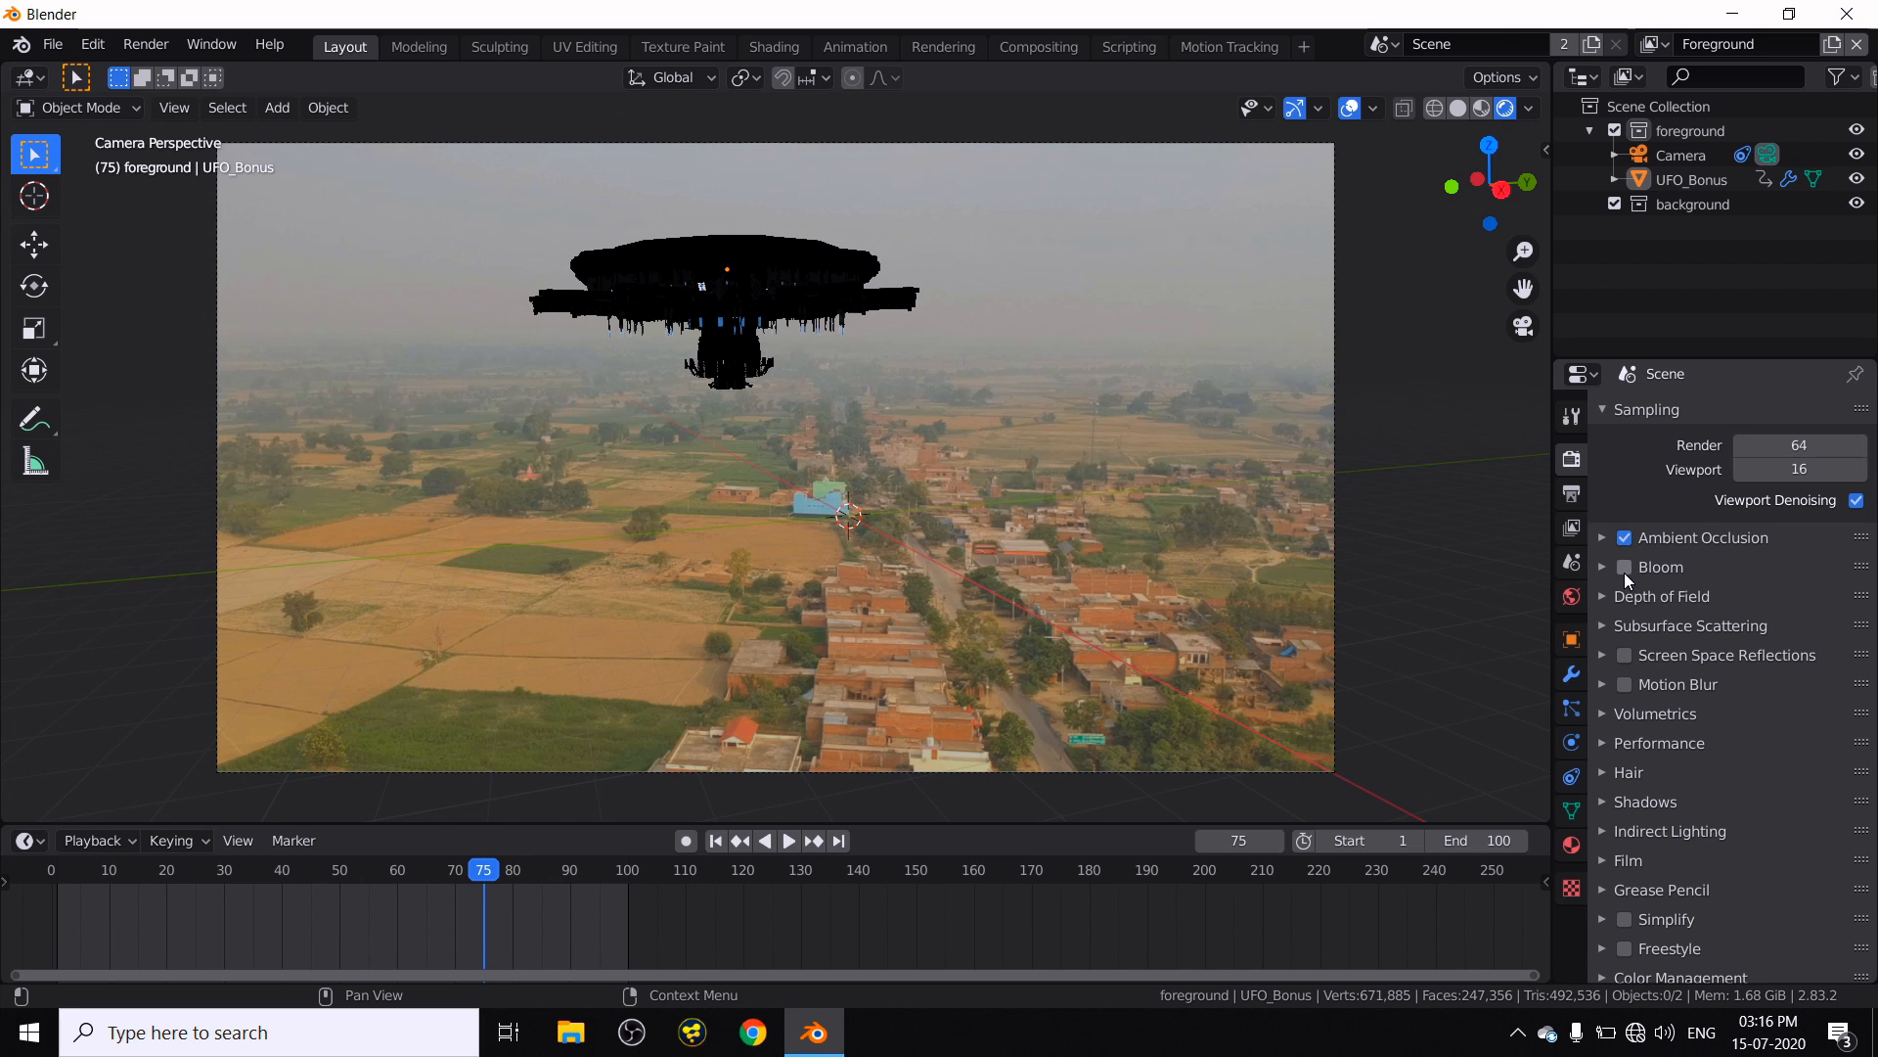
- Enable Bloom in the render settings and set its knee to 0.778 and radius to 7.690
scroll(1624, 574, down, 1)
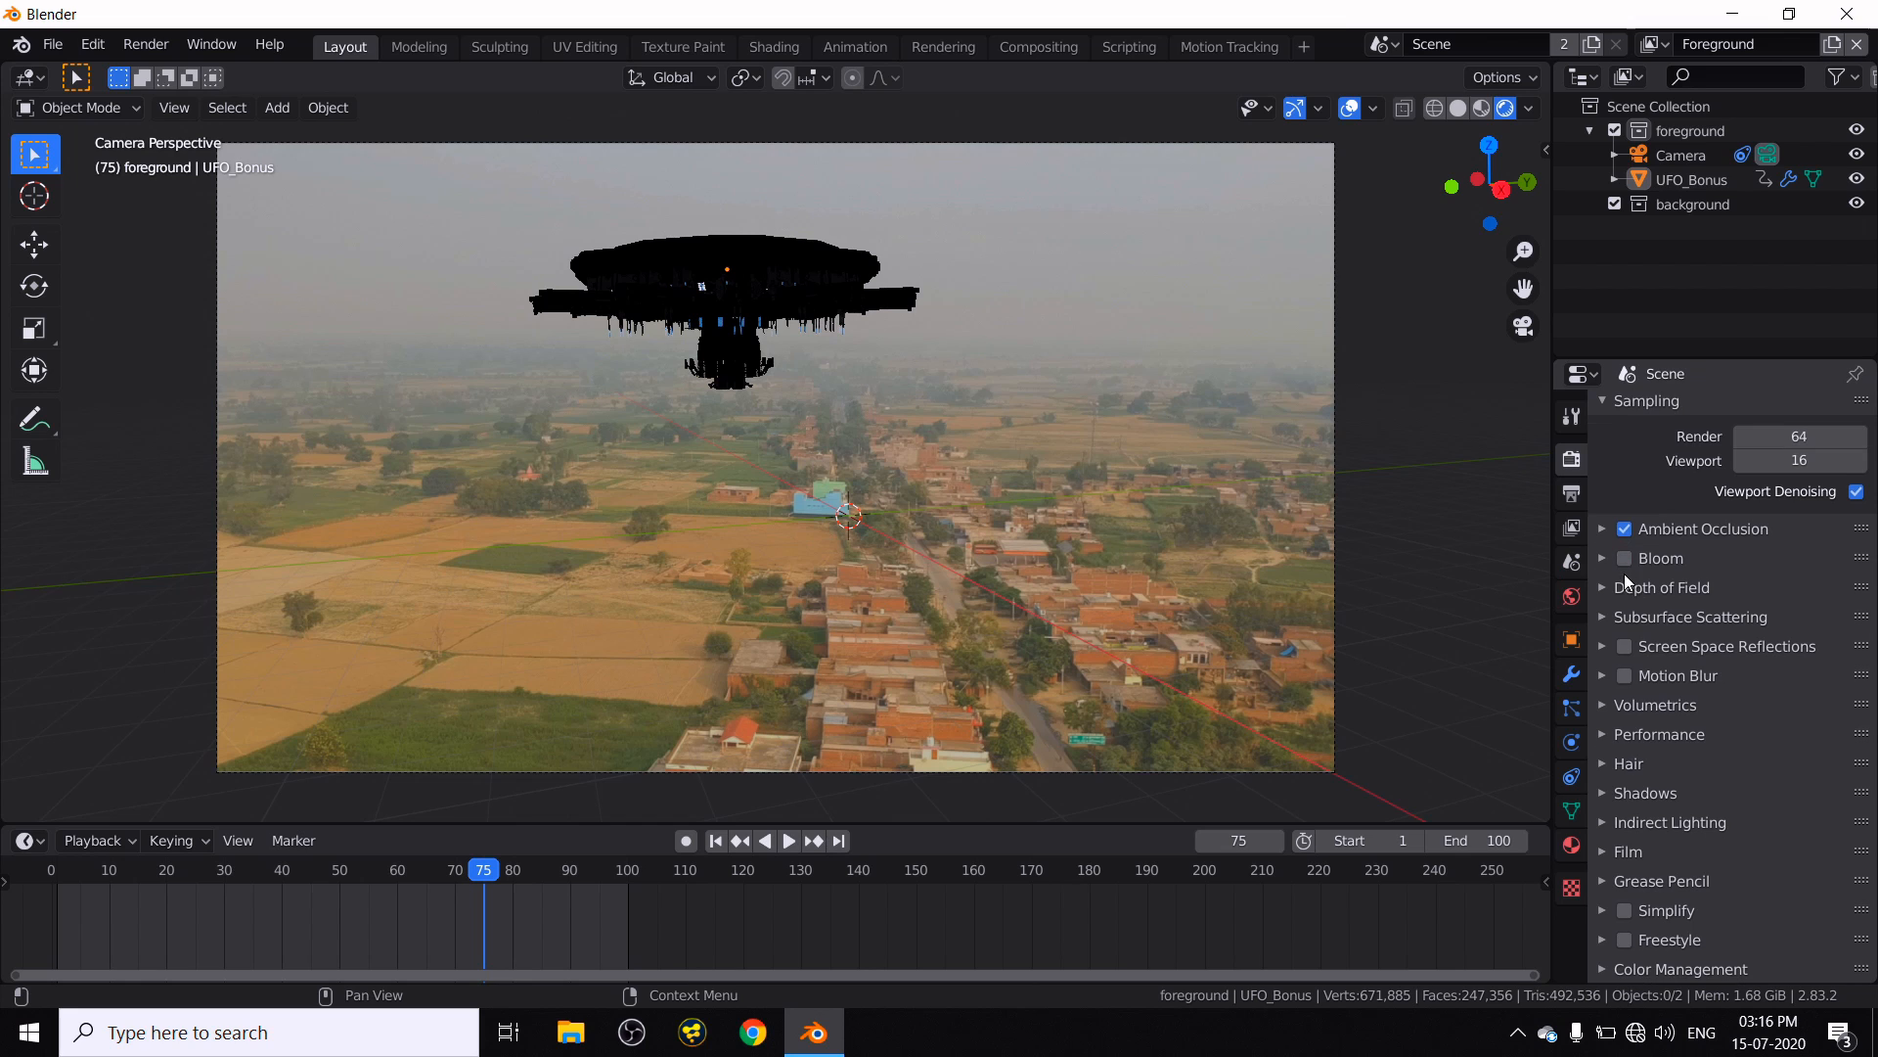
click(1610, 560)
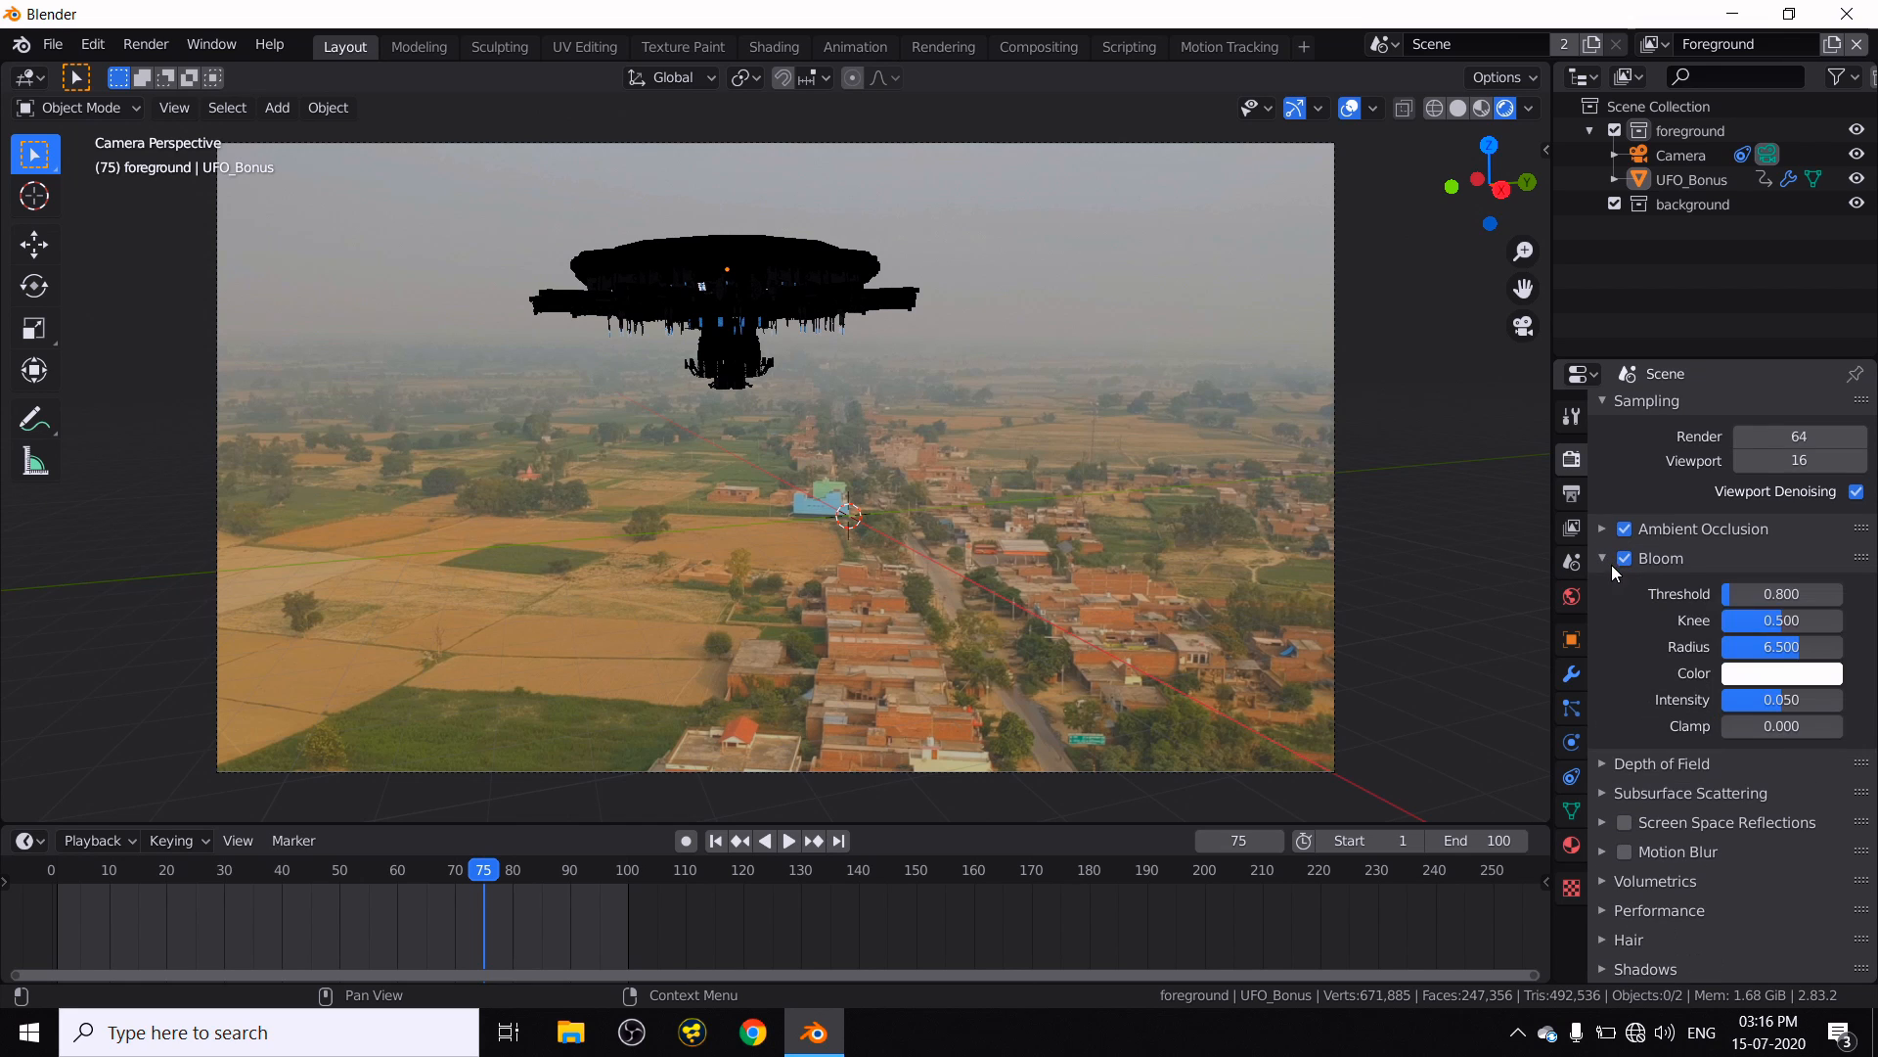
click(1769, 599)
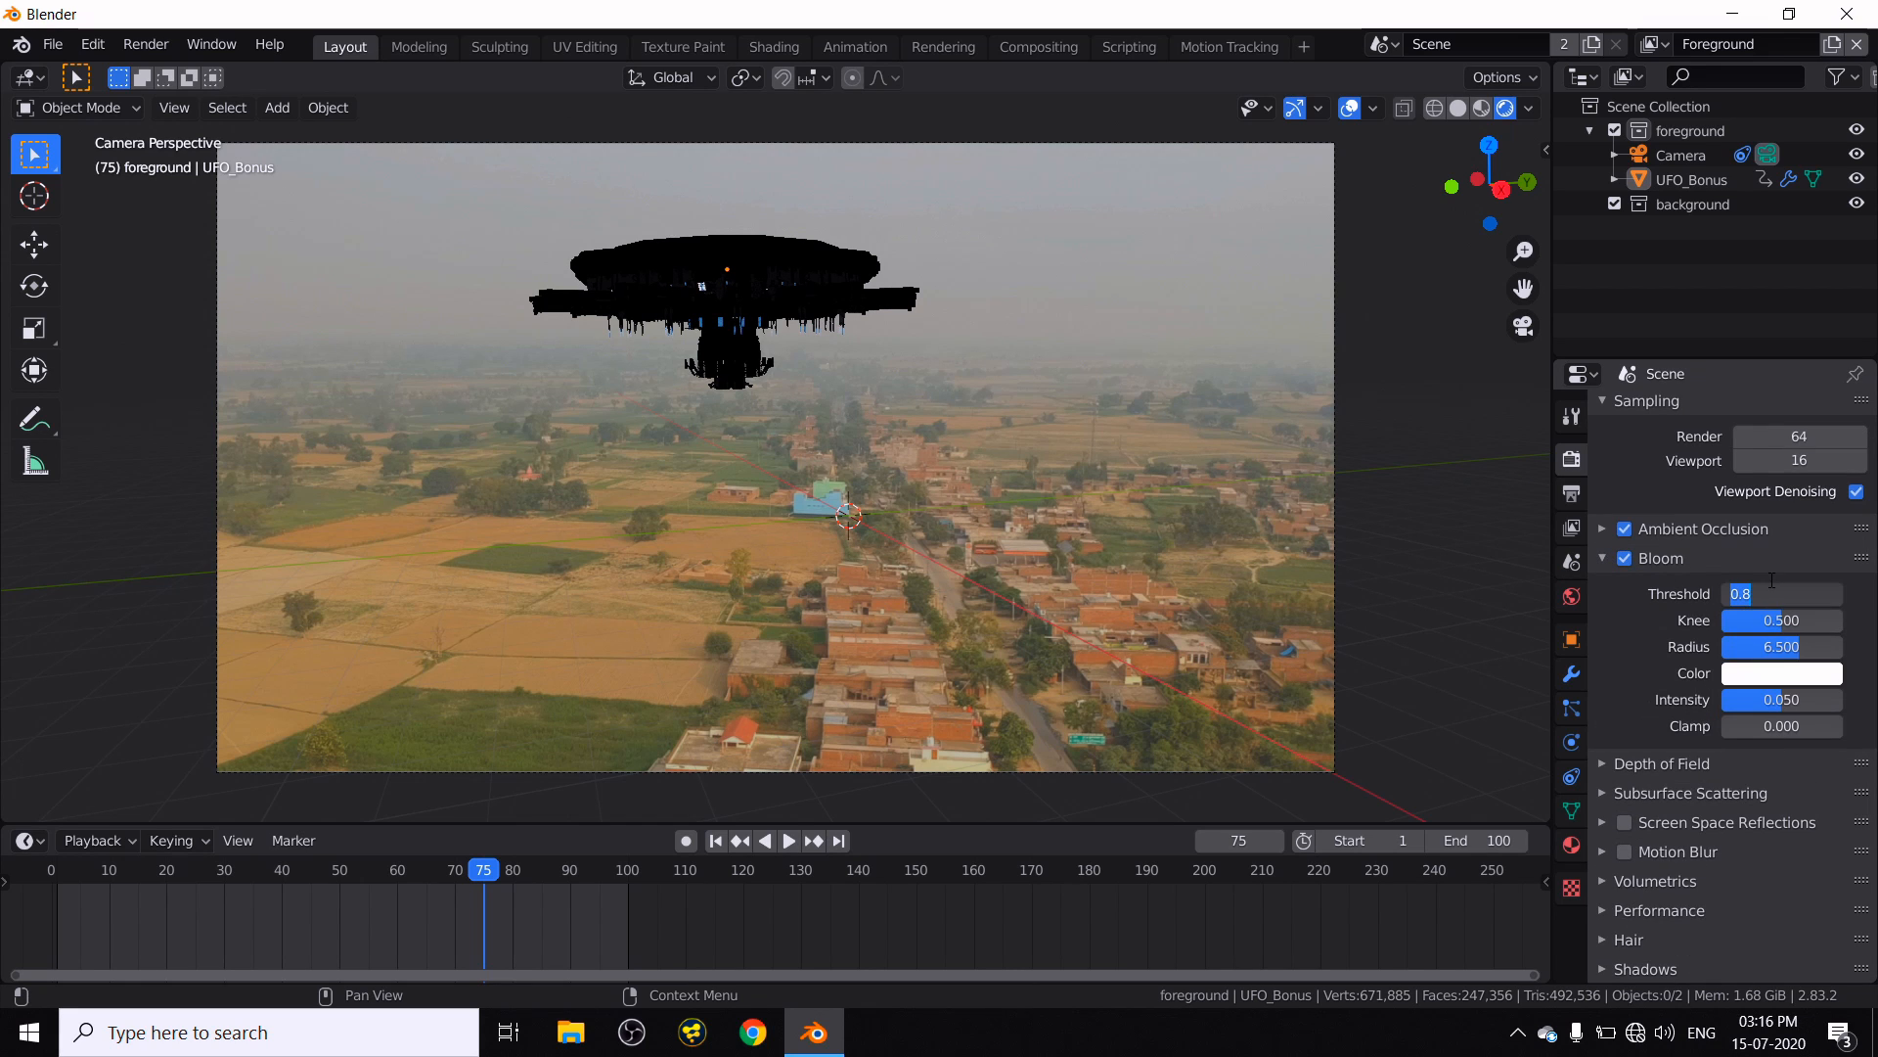
click(1655, 658)
drag(1781, 621, 1825, 647)
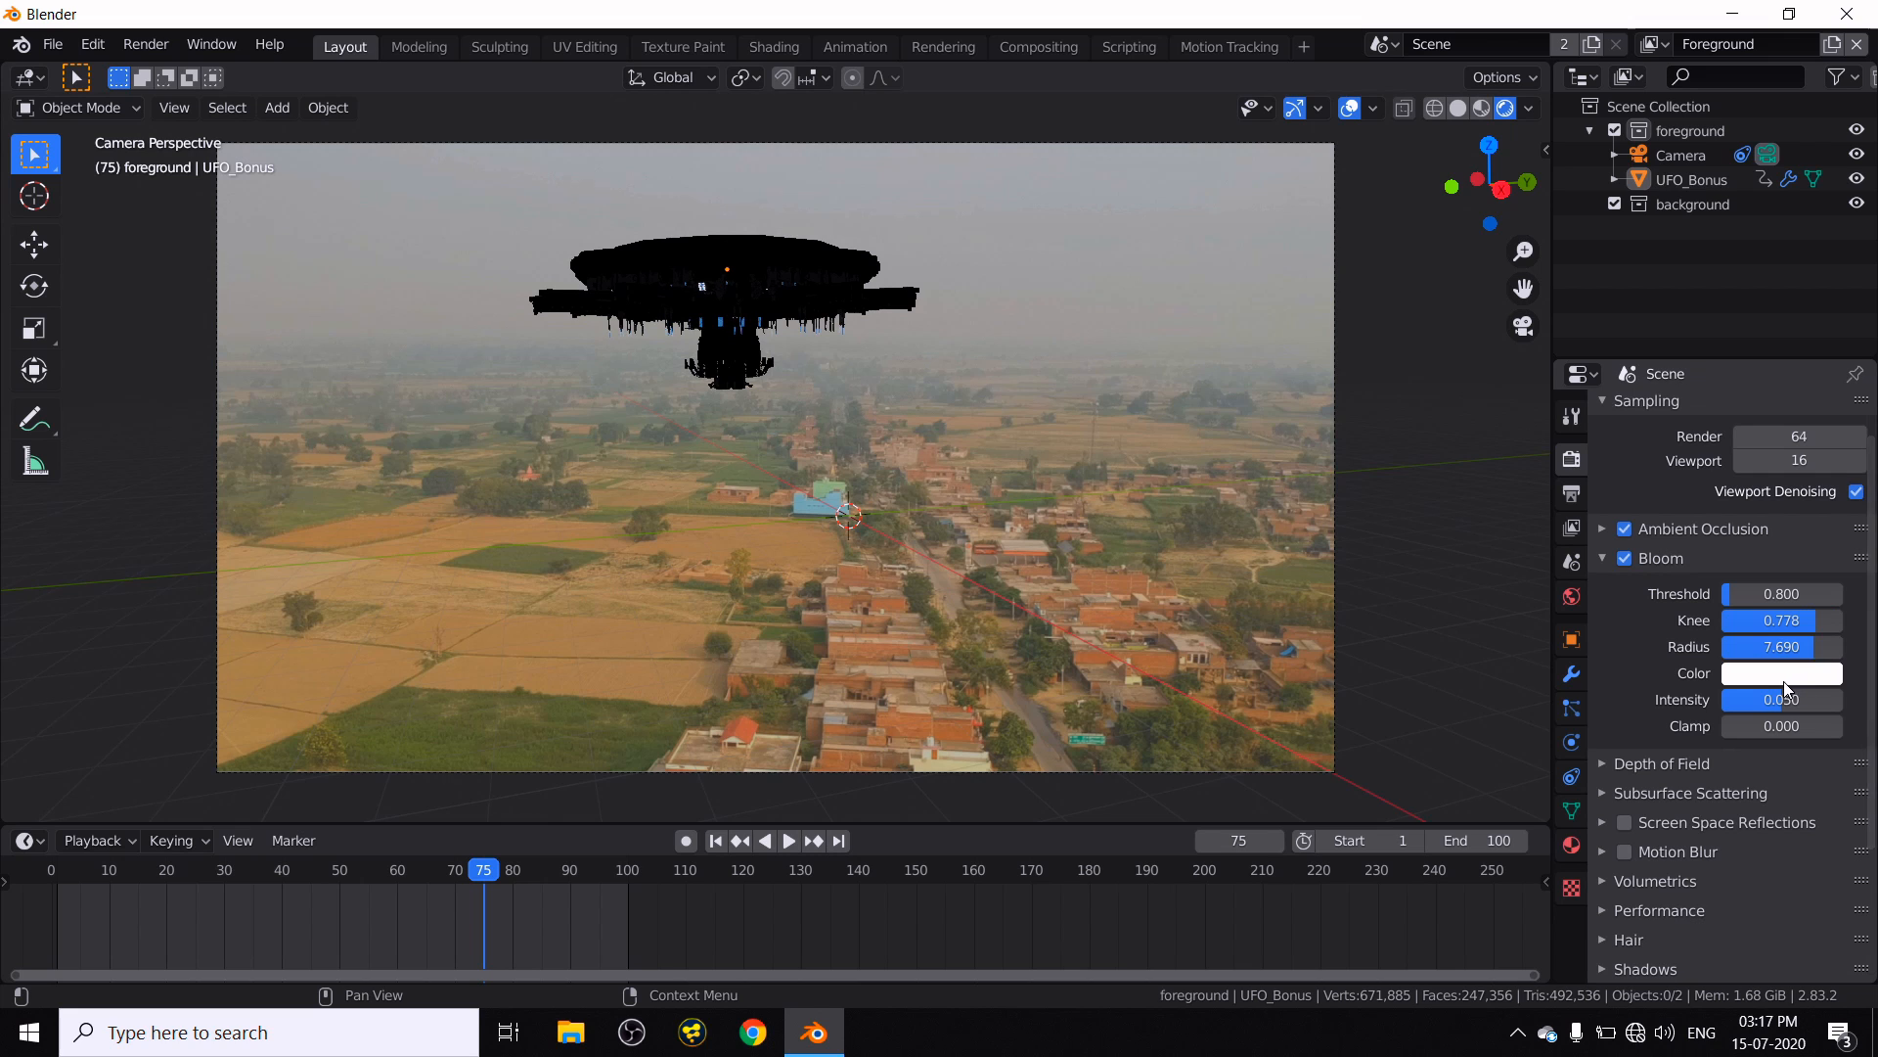
- Set the world background color to pure black with a value of 0
click(1571, 596)
click(1795, 573)
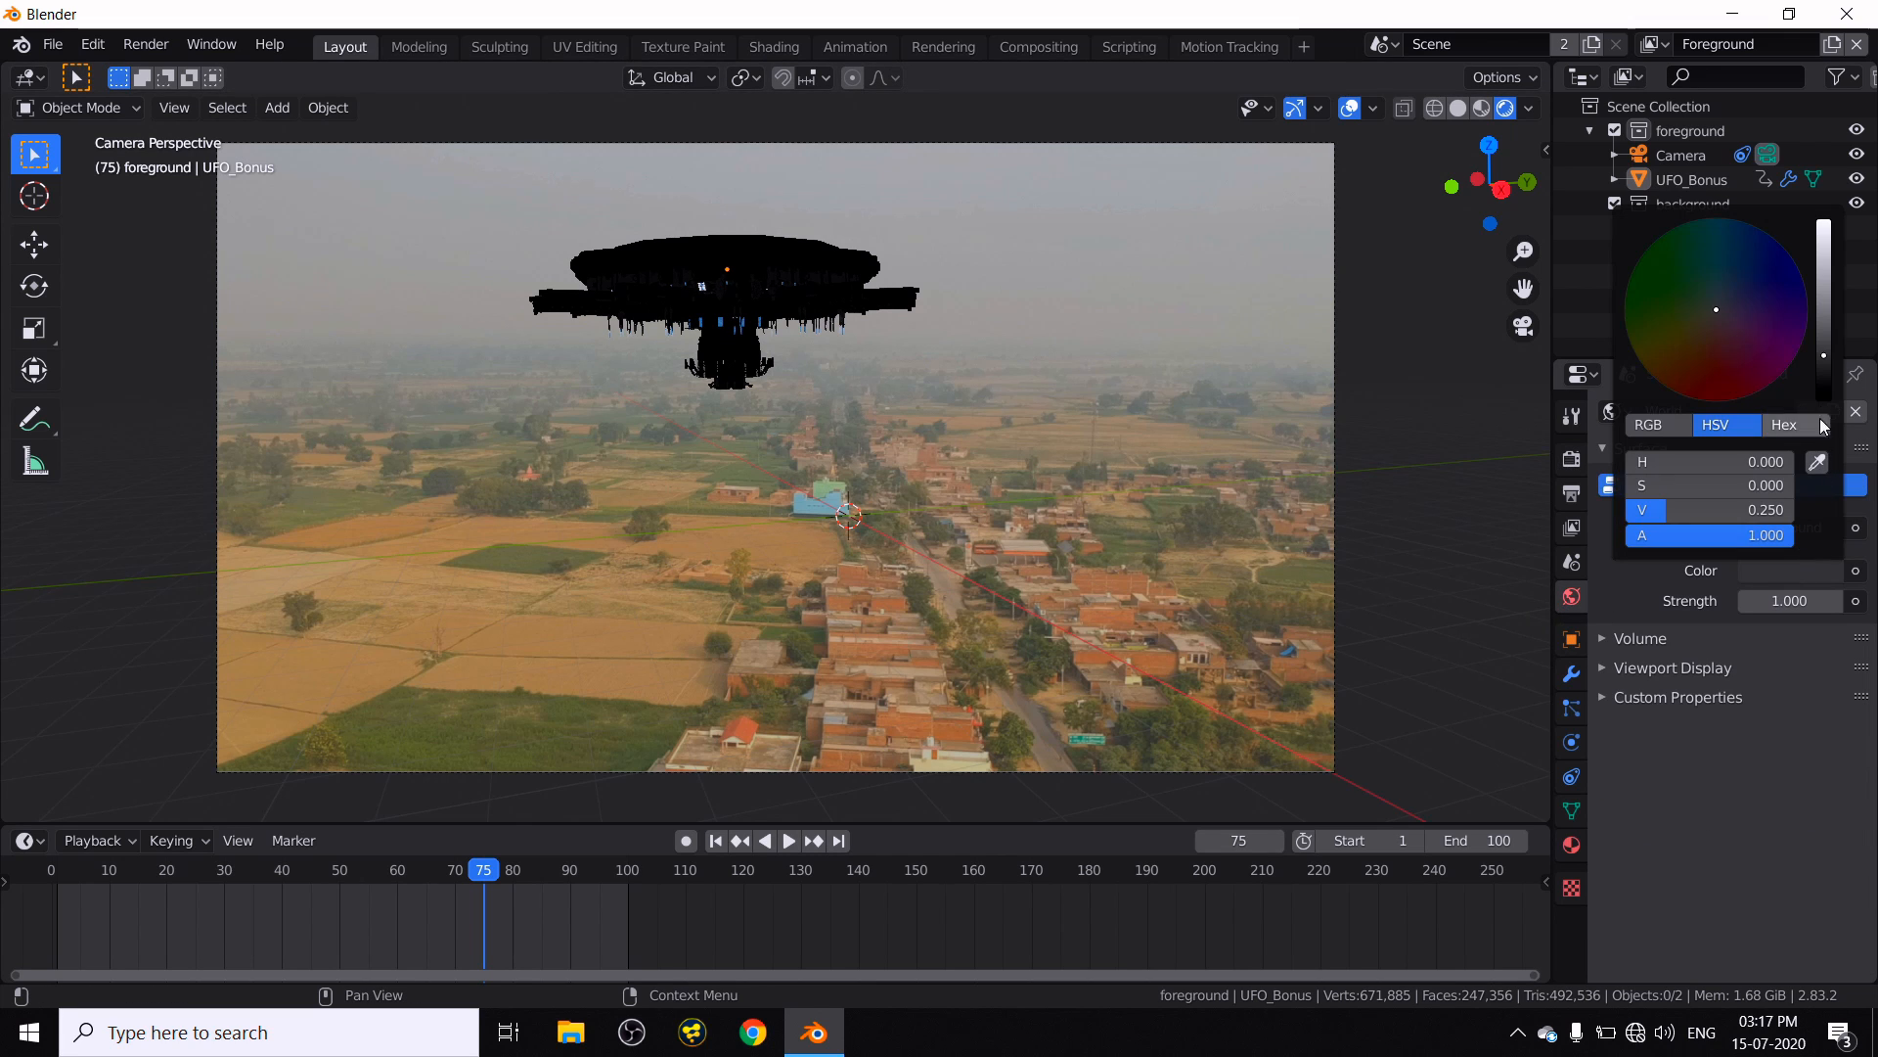
drag(1825, 385, 1825, 401)
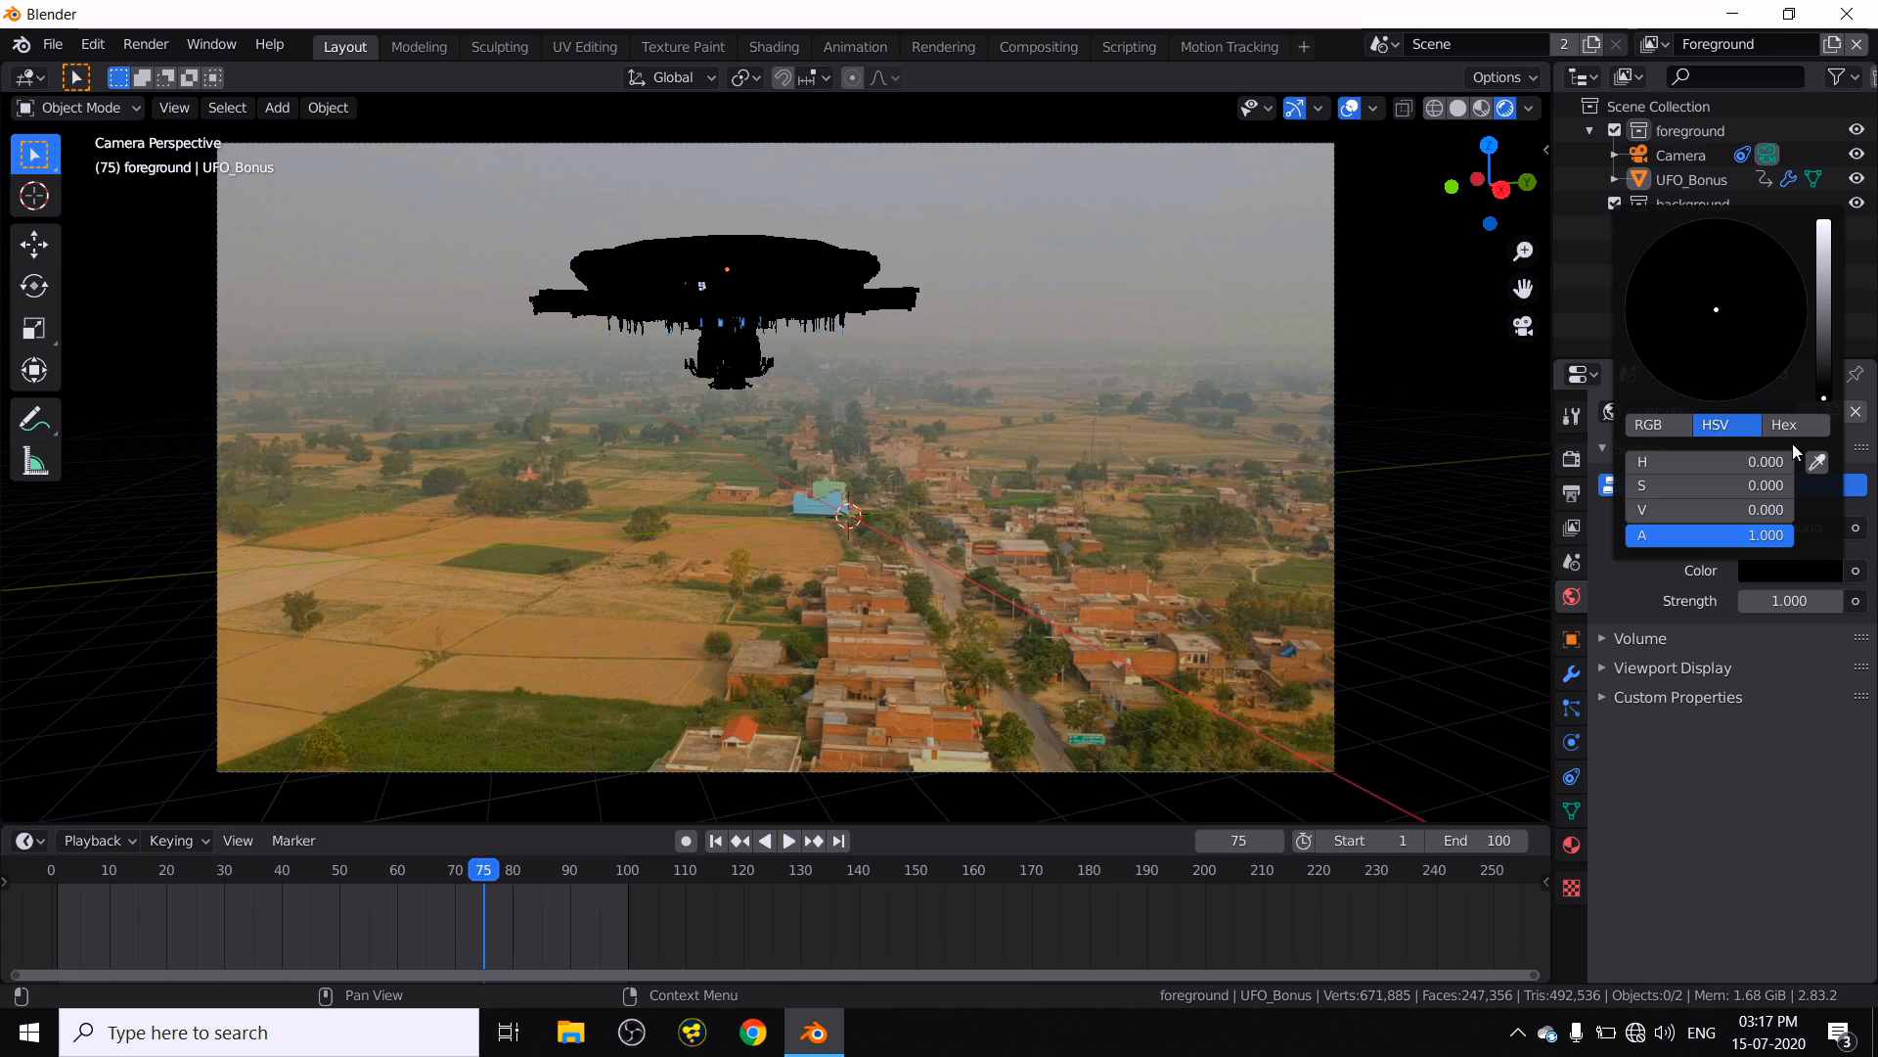
- Enable Motion Blur and make the film background transparent in the render settings
click(1565, 460)
scroll(1659, 744, down, 5)
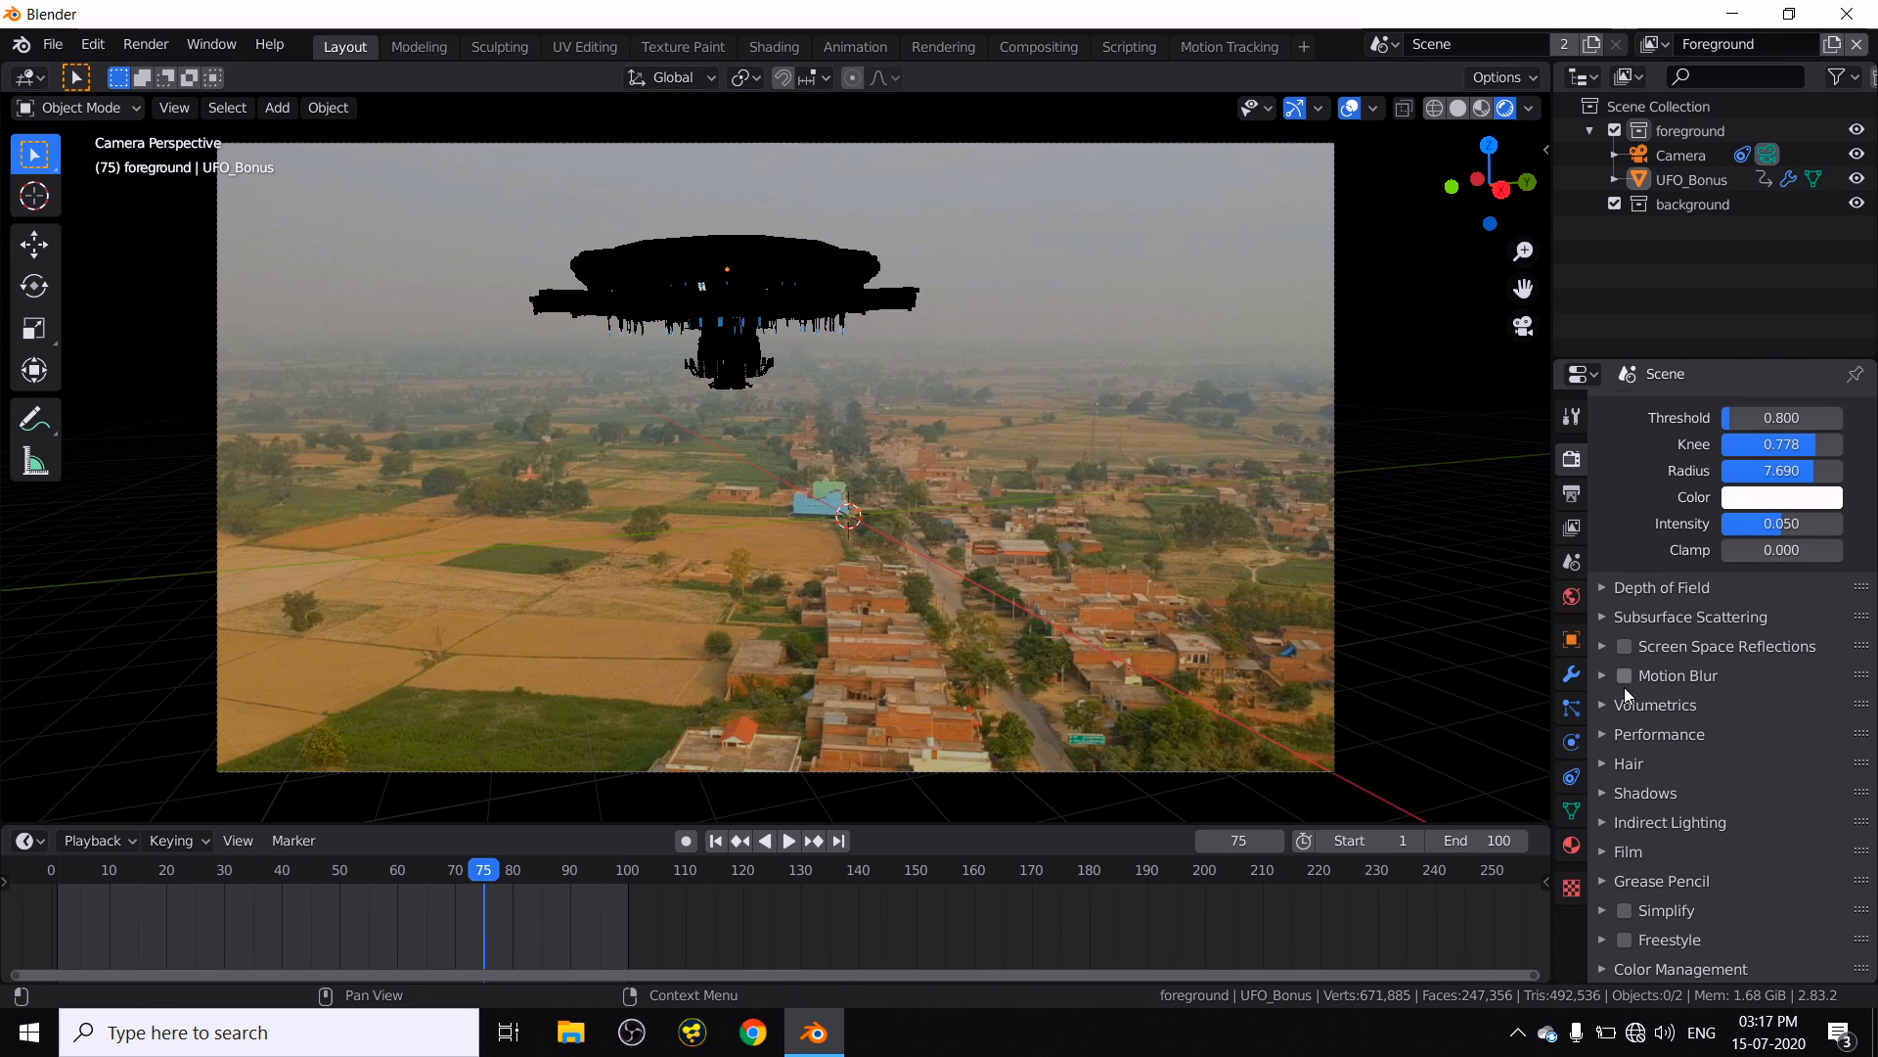
click(1624, 677)
click(1612, 853)
scroll(1722, 842, down, 3)
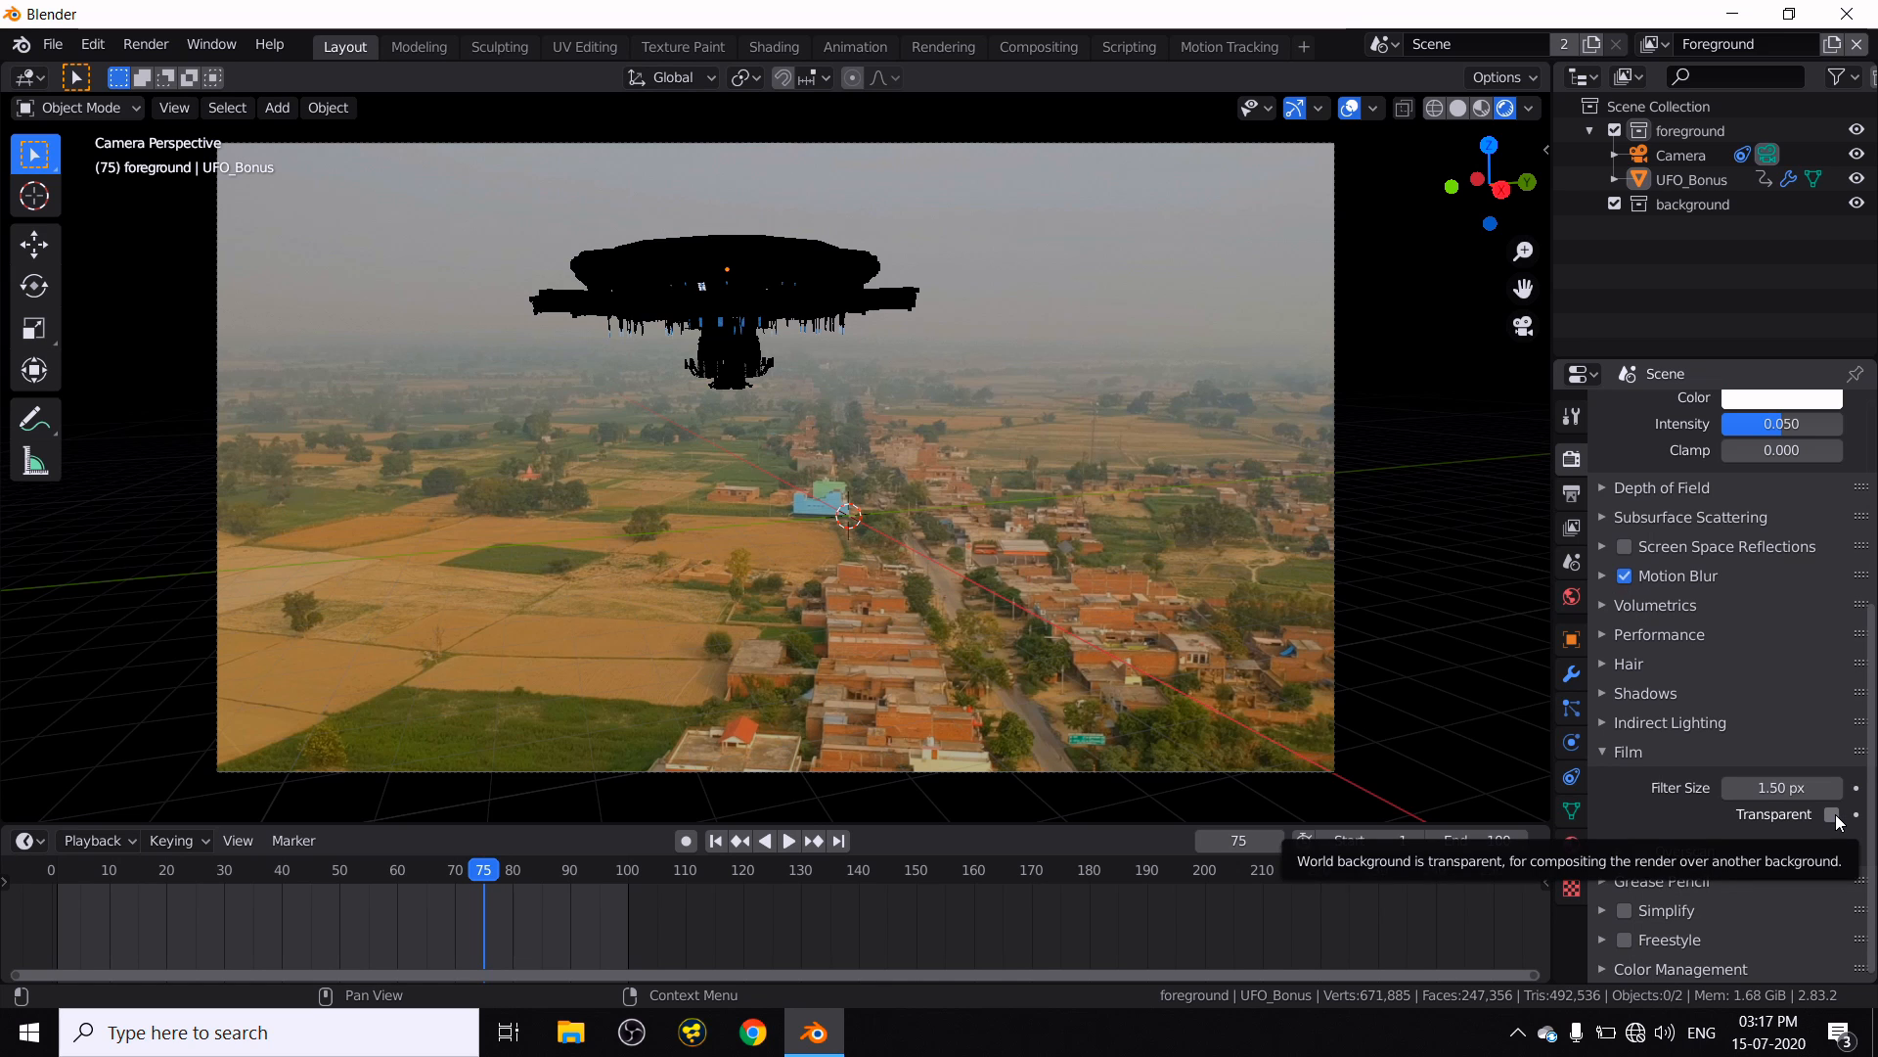
click(1836, 818)
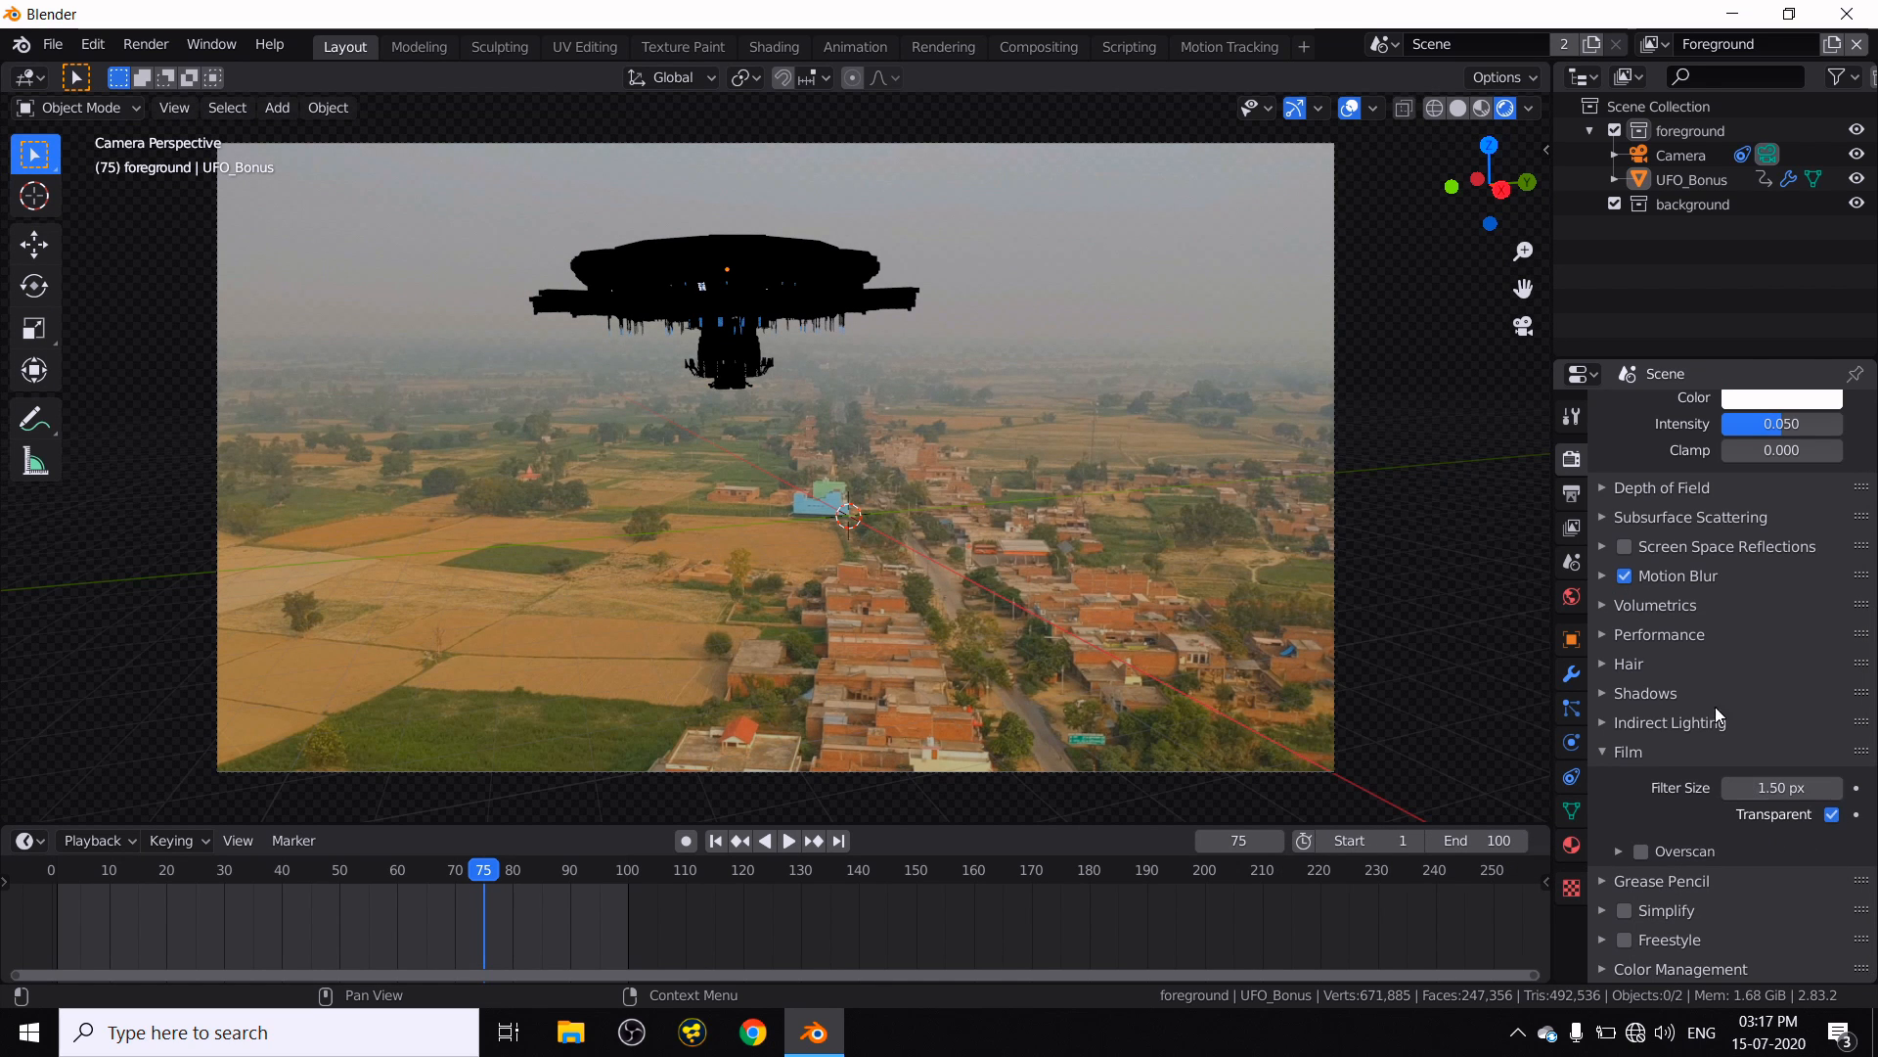
- Return the viewport to solid shading and add a point light to the scene outside the camera view
click(1459, 109)
middle_drag(1400, 489, 1176, 534)
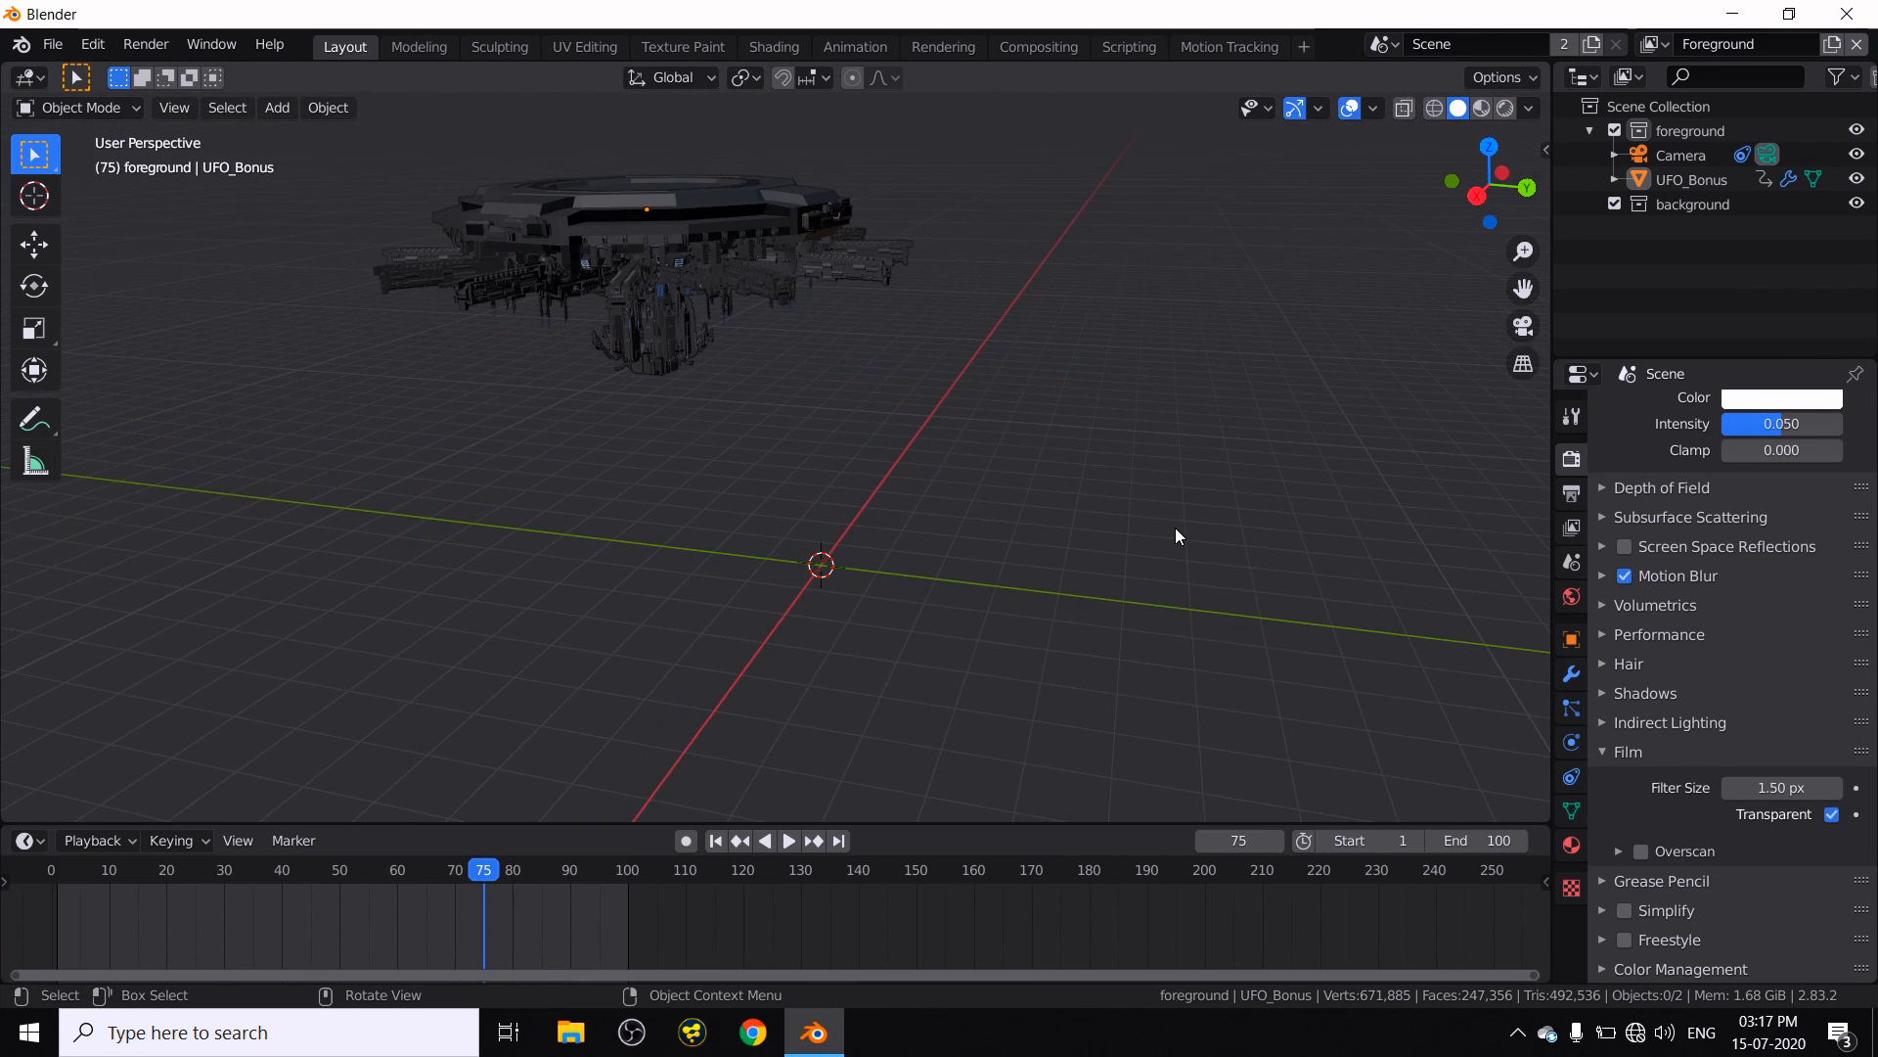
key(shift+a)
mouse_move(1178, 536)
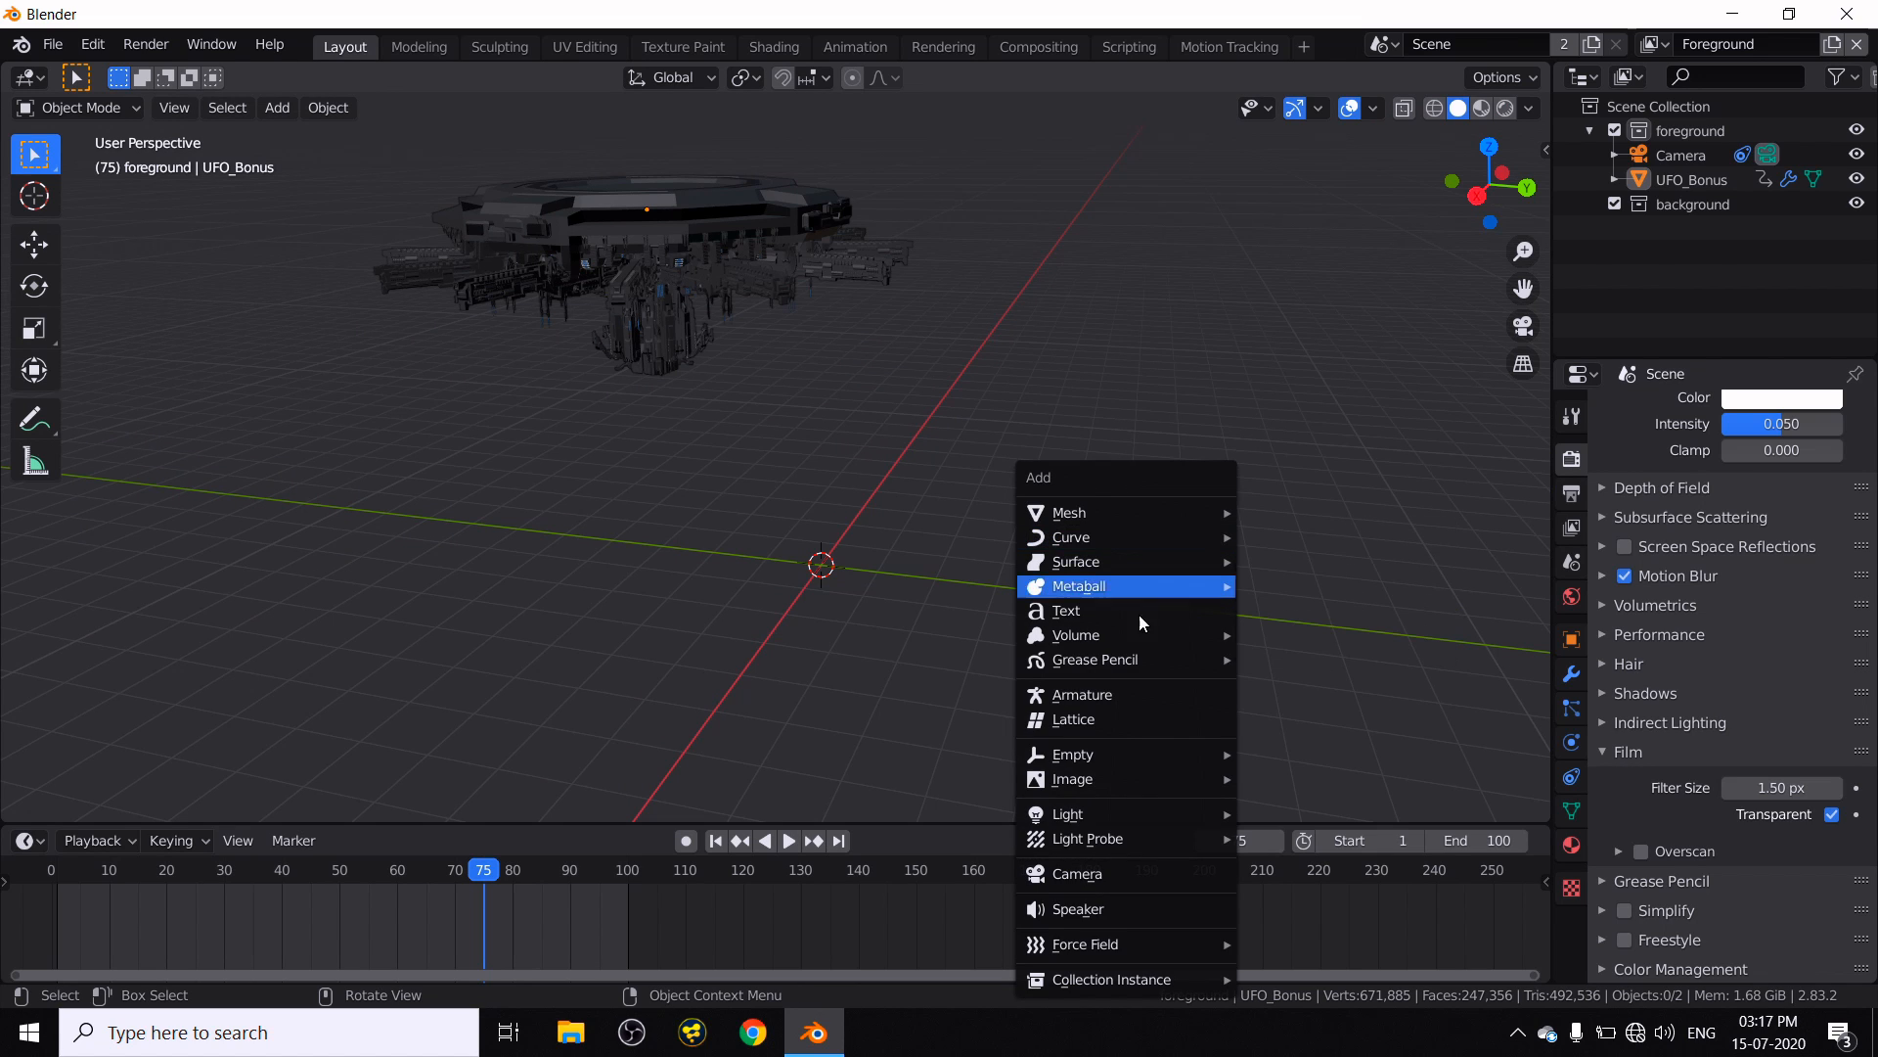
mouse_move(1148, 814)
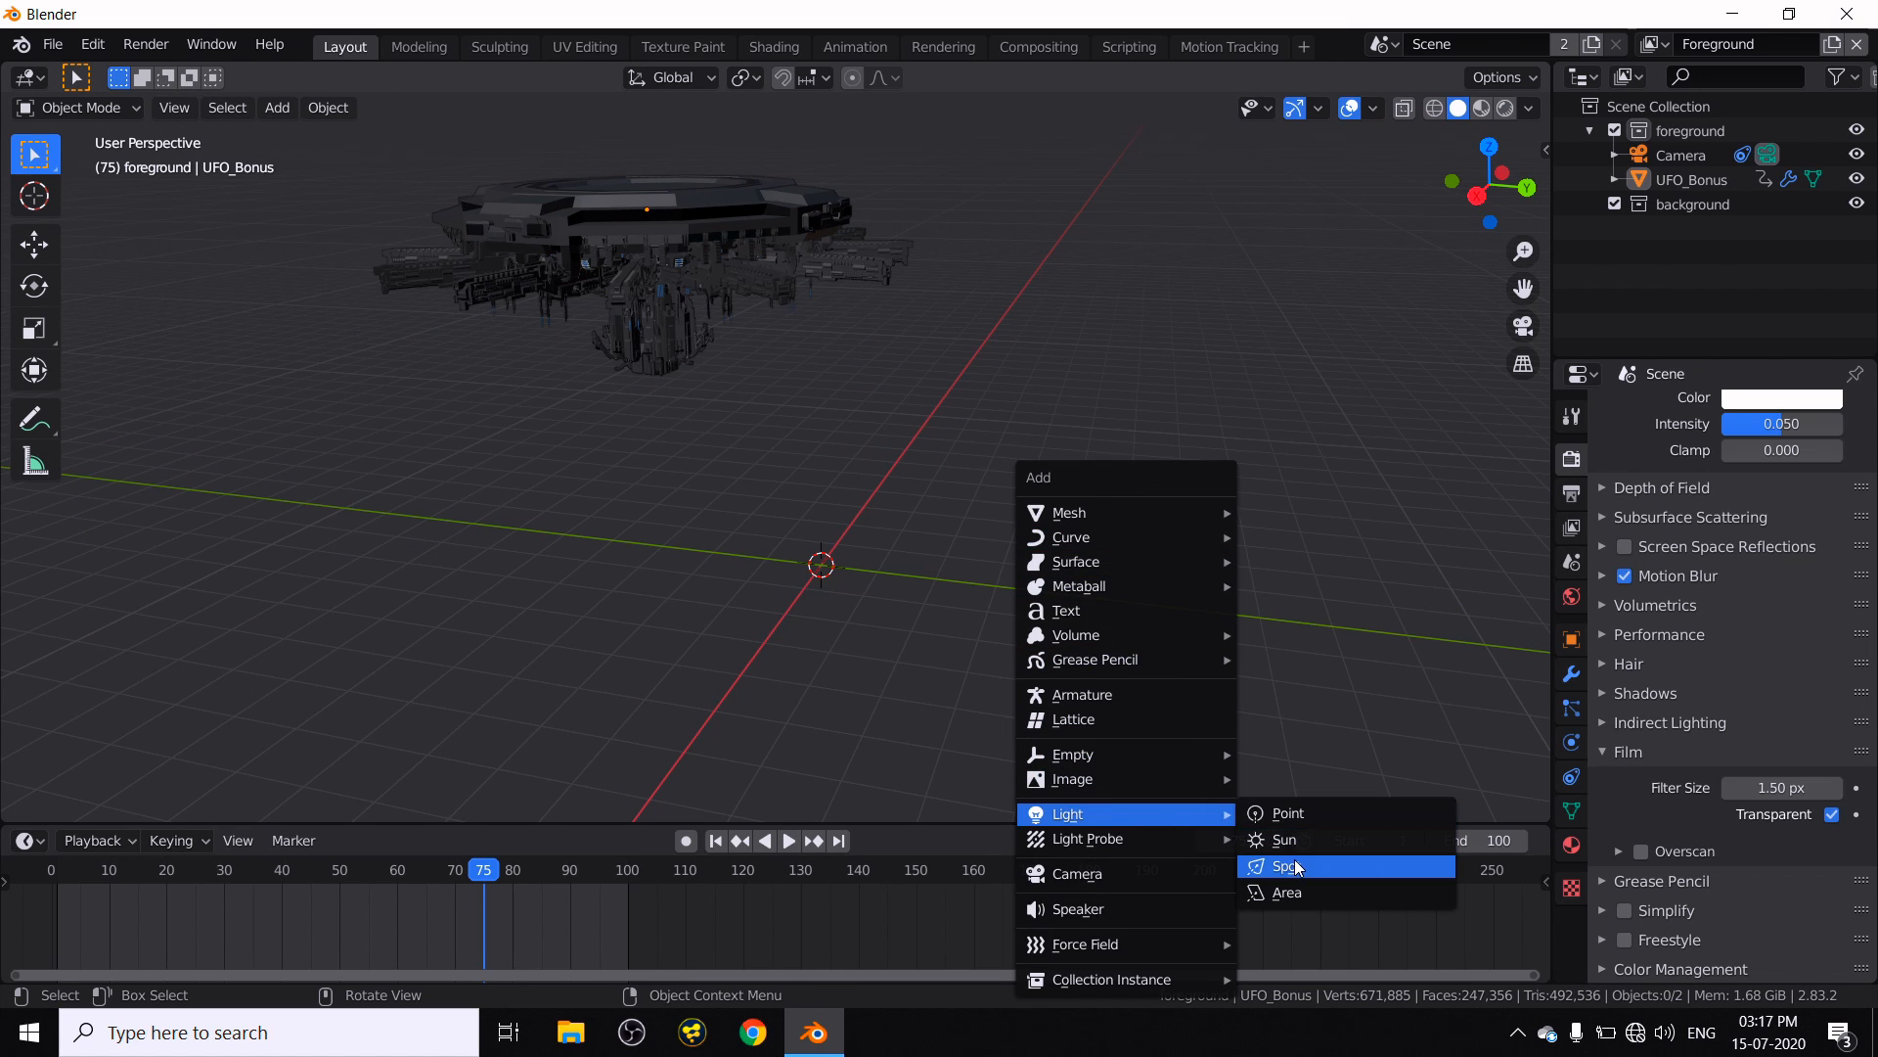
click(1301, 814)
- Raise the point light along the Z axis and move it along the Y axis into the UFO's lower central column
middle_drag(994, 618, 1107, 601)
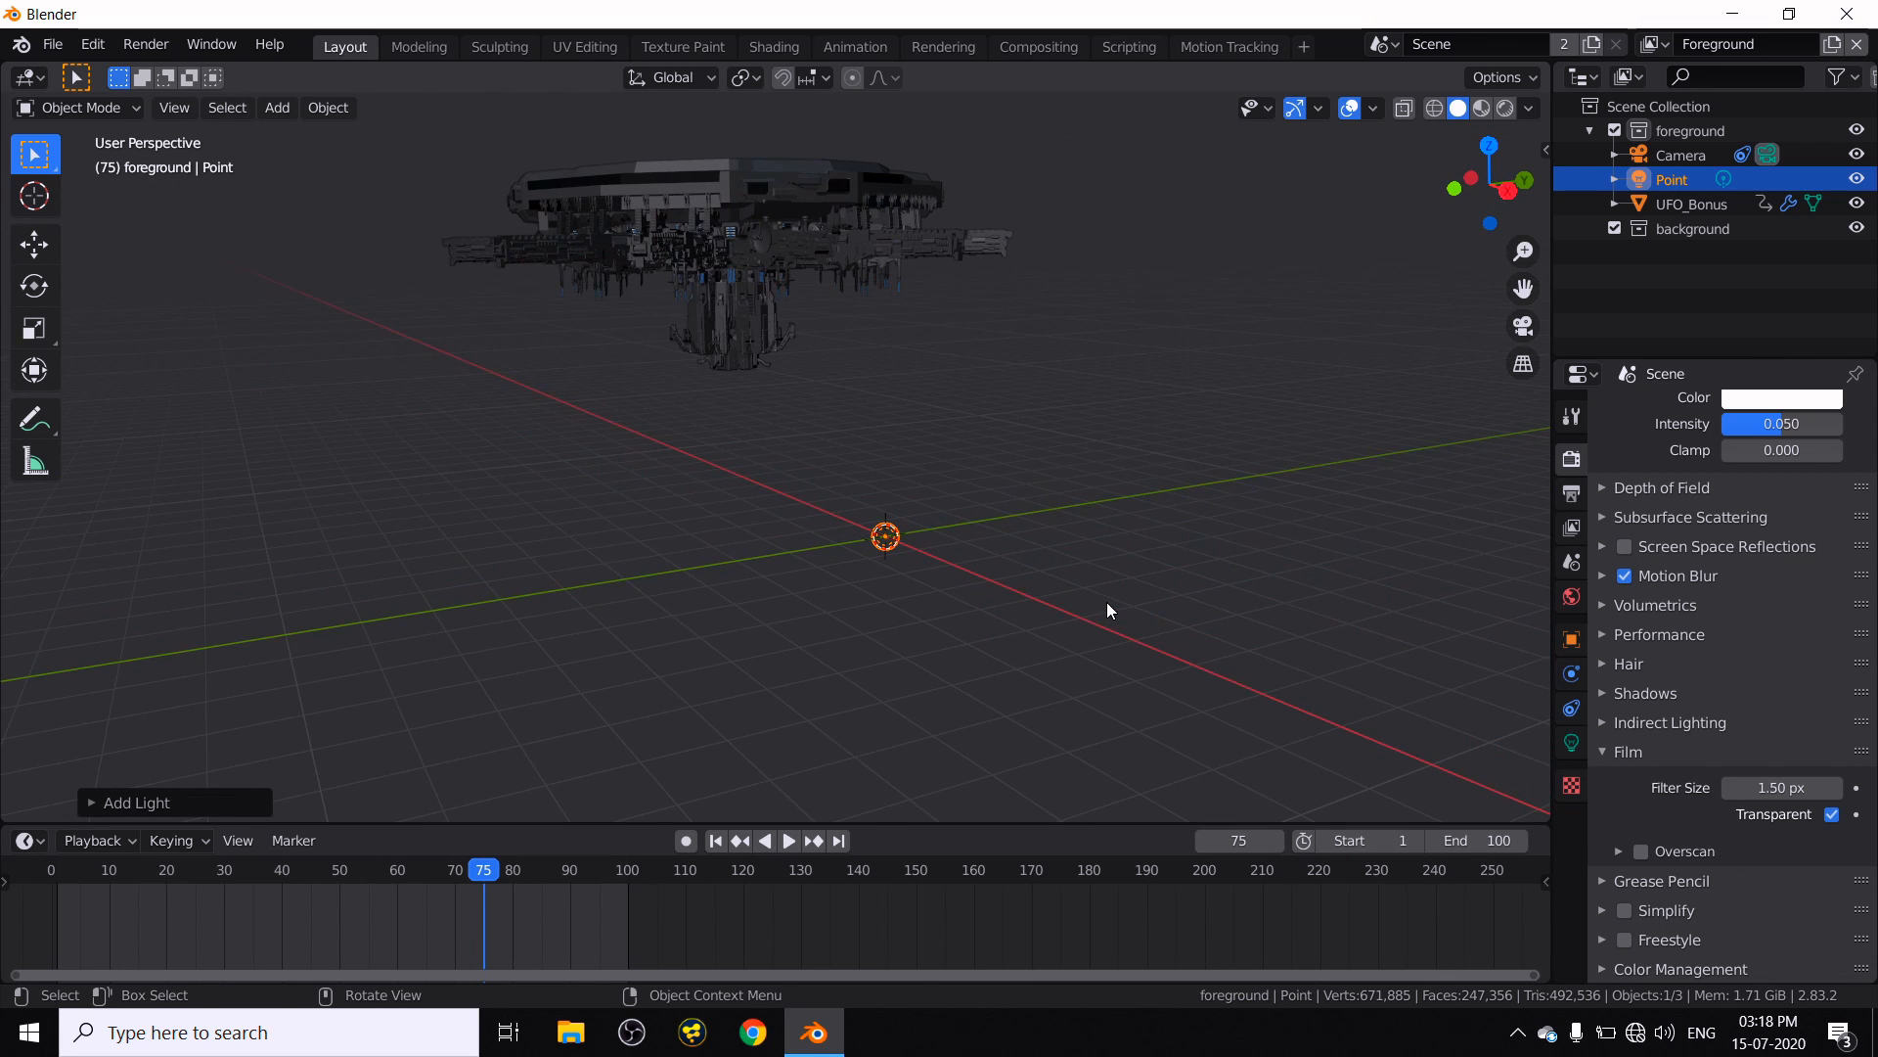
key(g)
key(z)
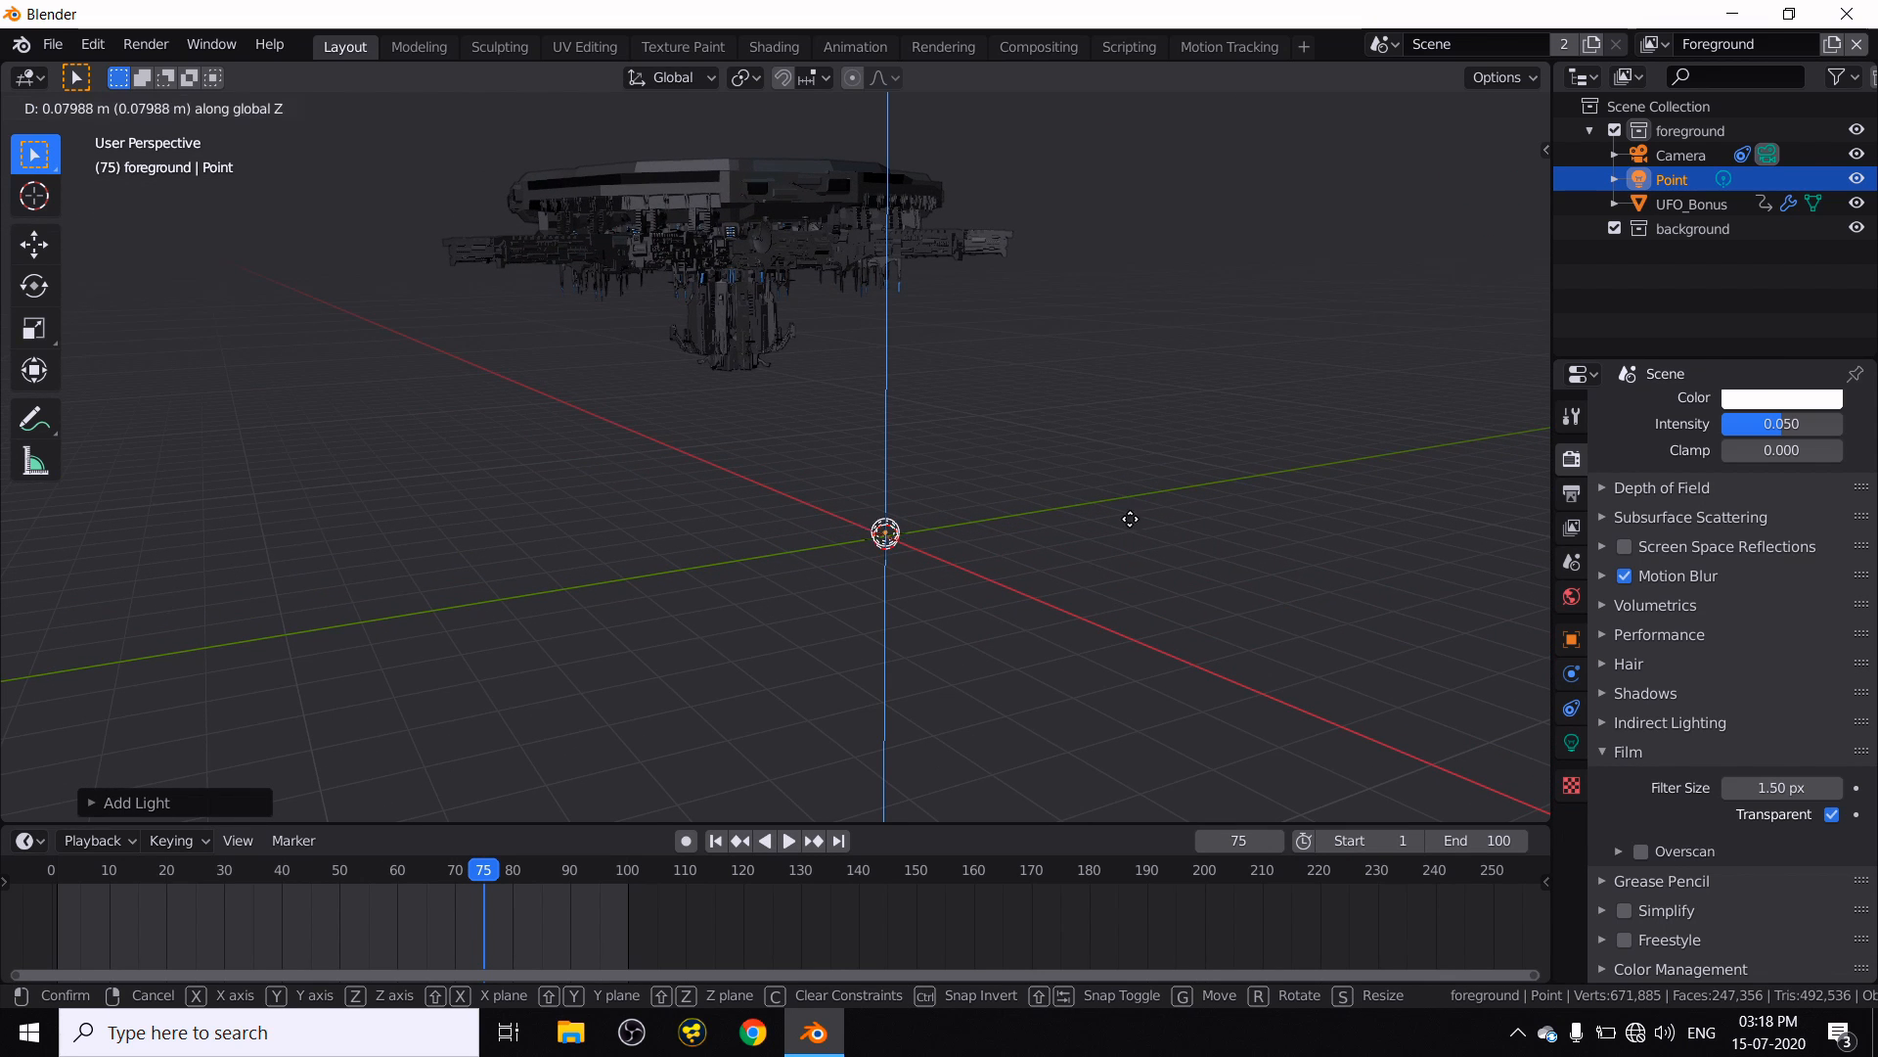
click(1095, 367)
middle_drag(1203, 461, 1196, 405)
key(g)
key(y)
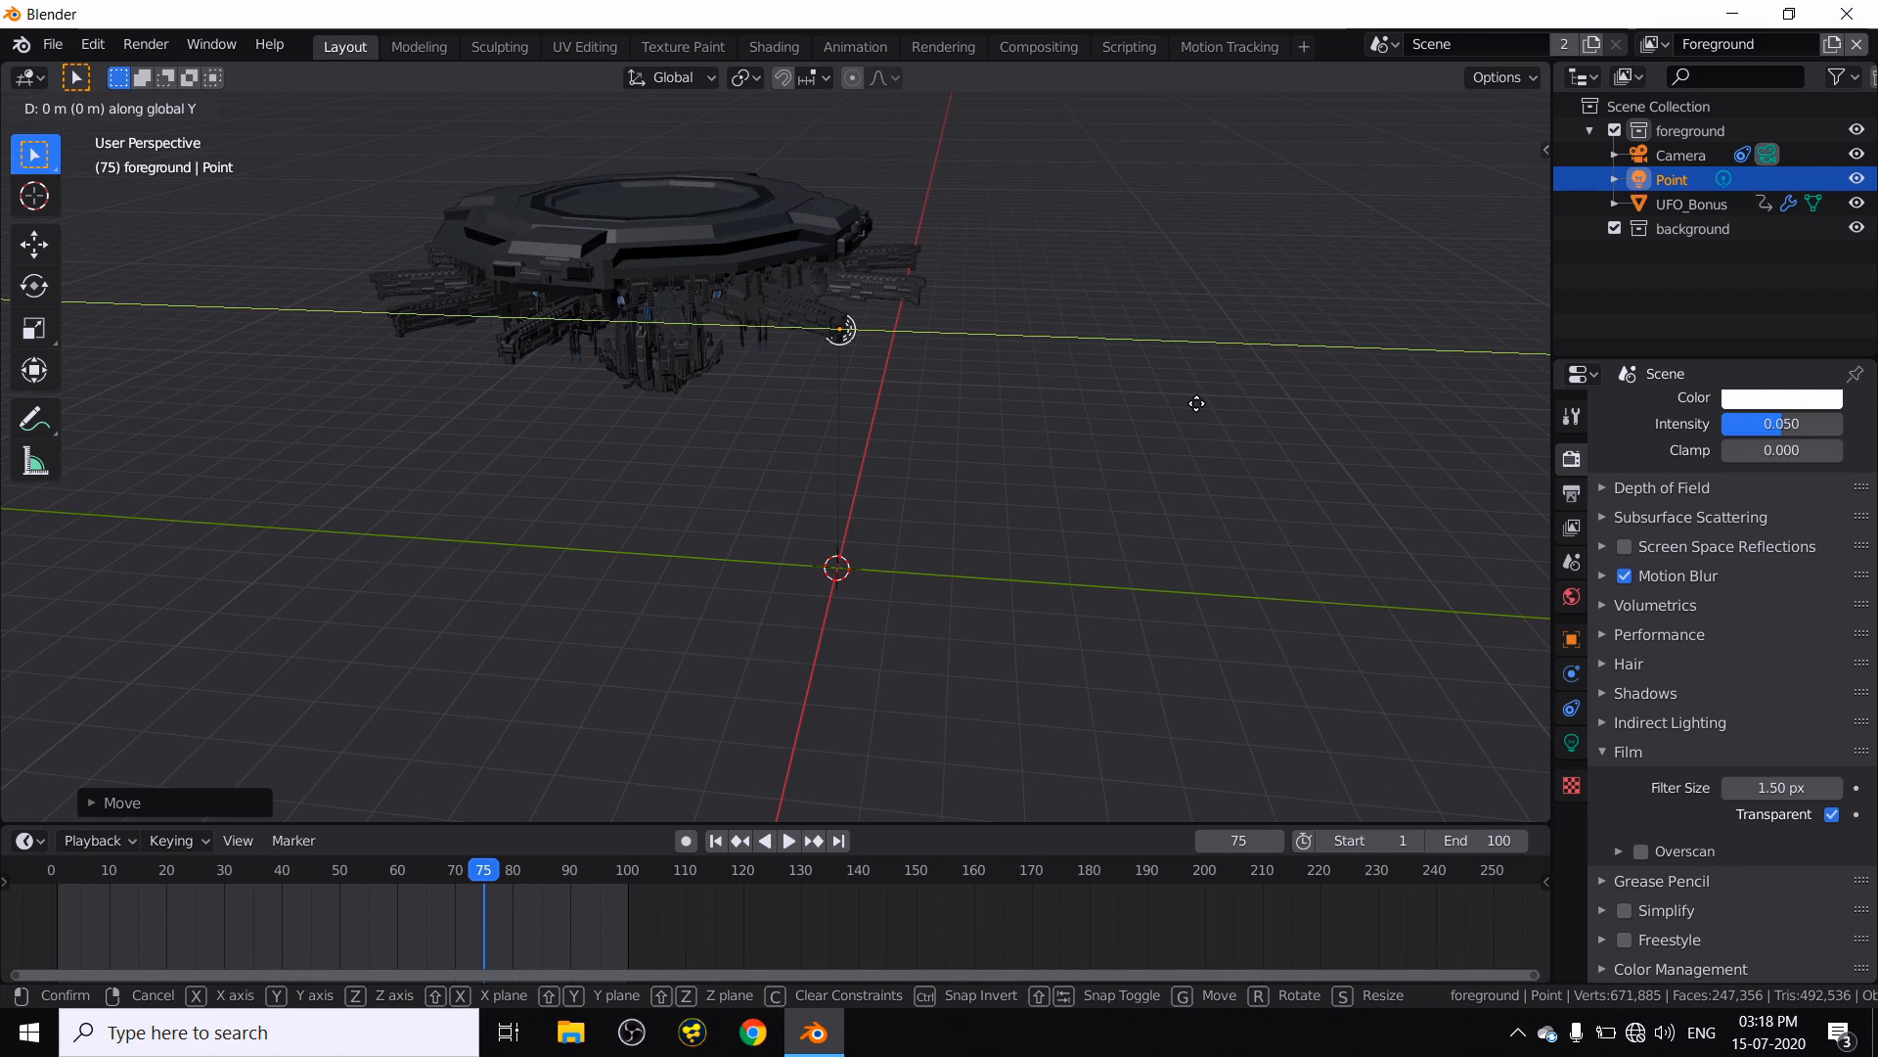
click(1008, 410)
middle_drag(915, 473, 842, 393)
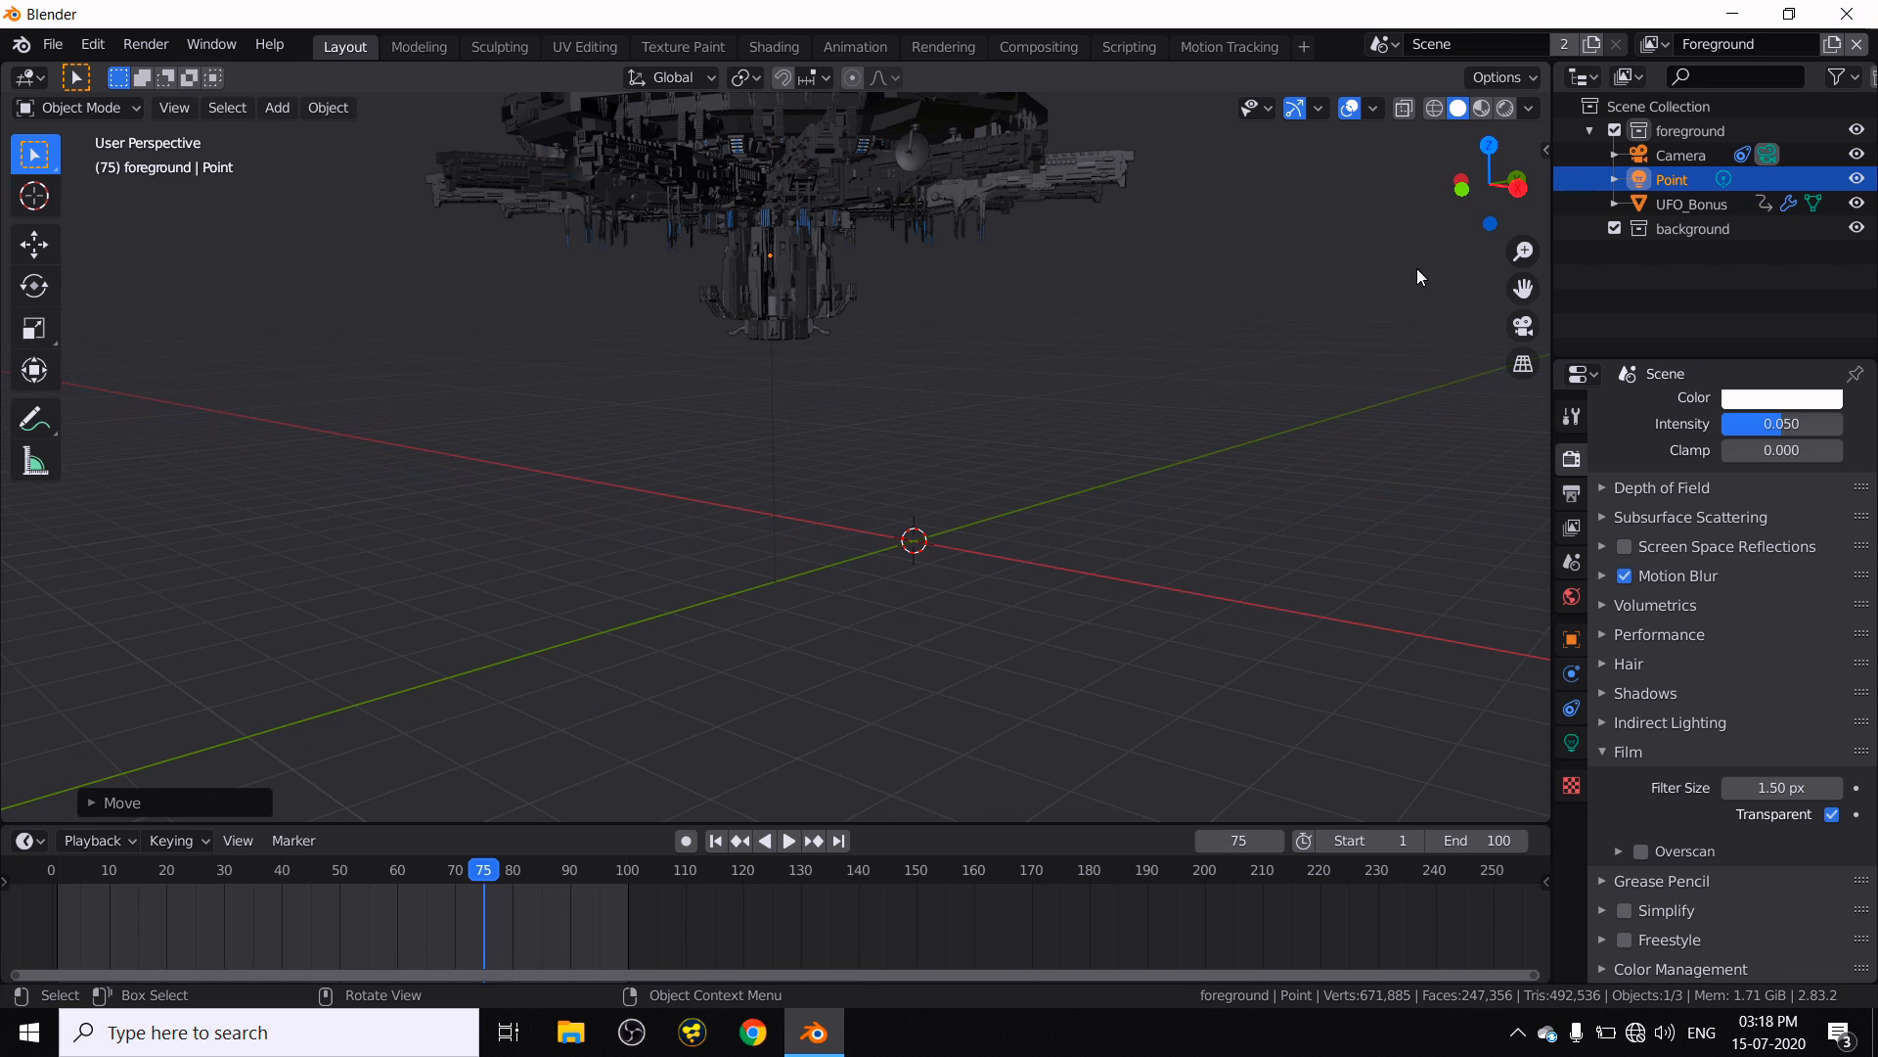
- Switch the viewport to rendered shading and set the point light's power to 100000 W
click(1507, 109)
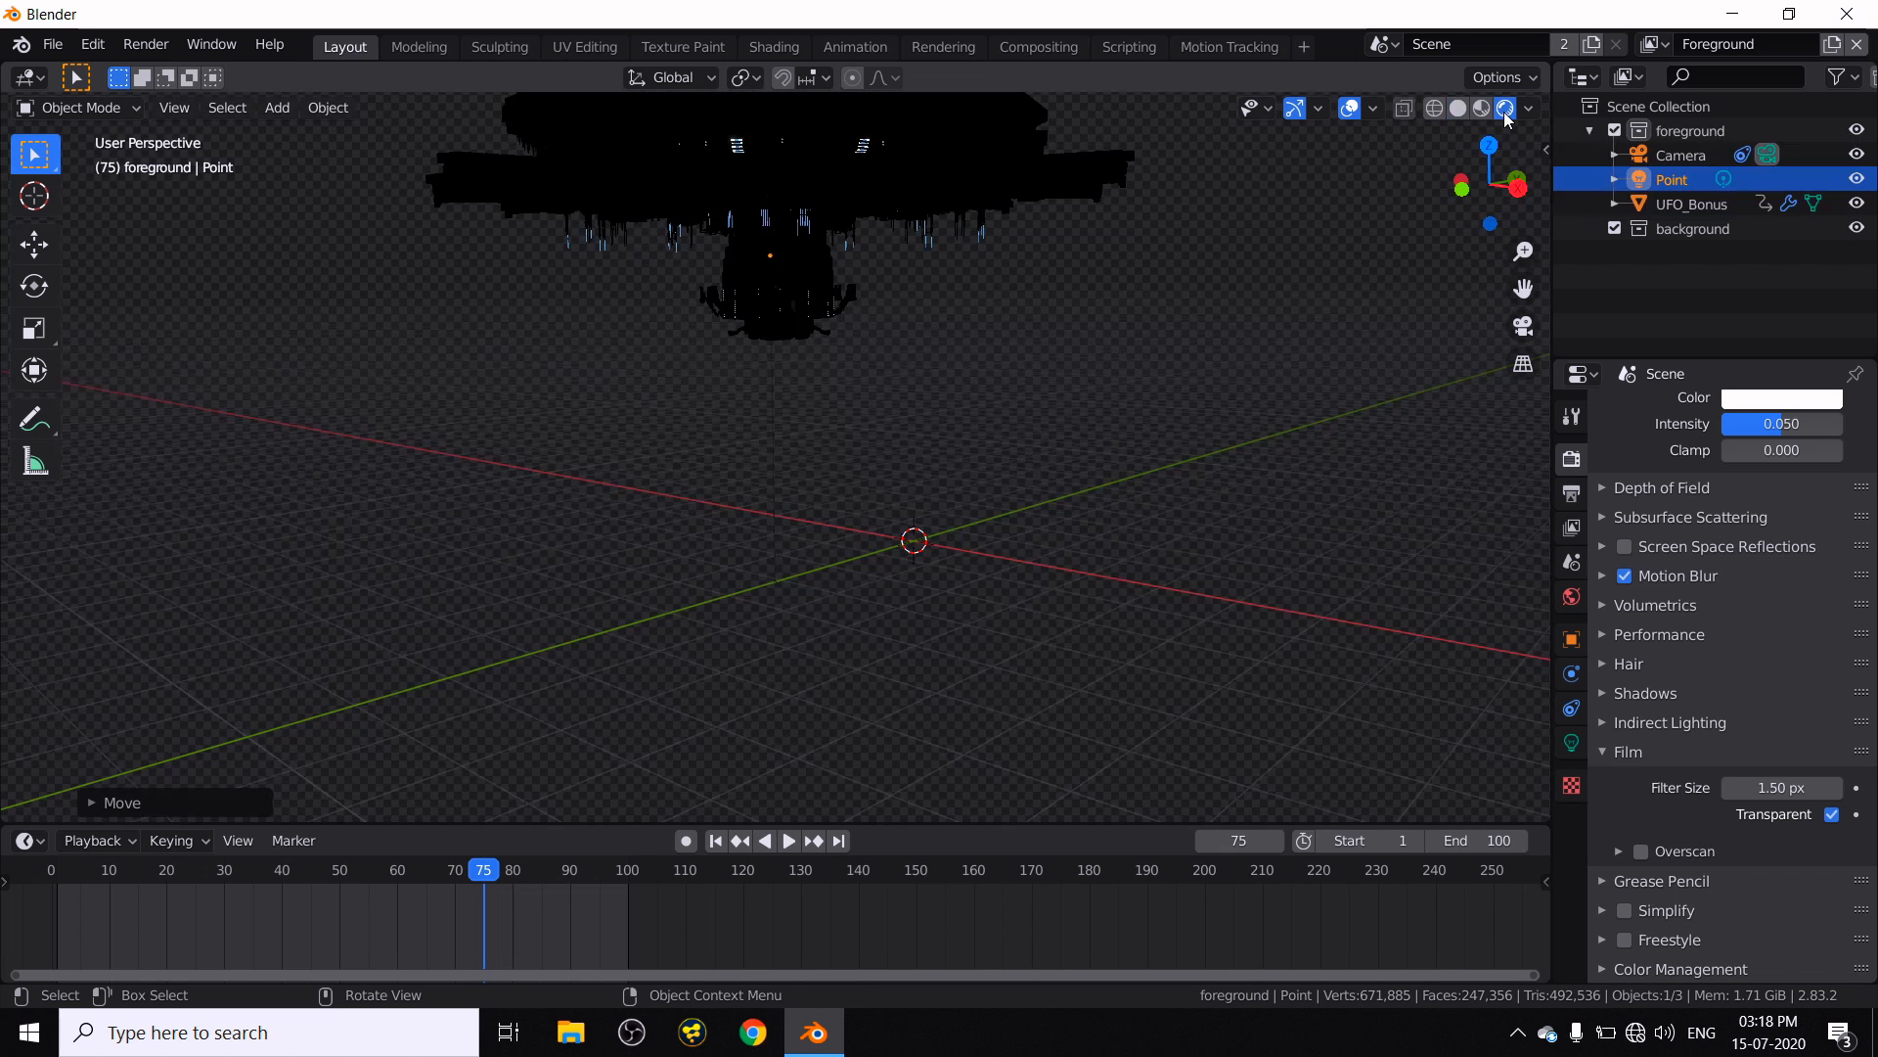
middle_drag(863, 388, 875, 372)
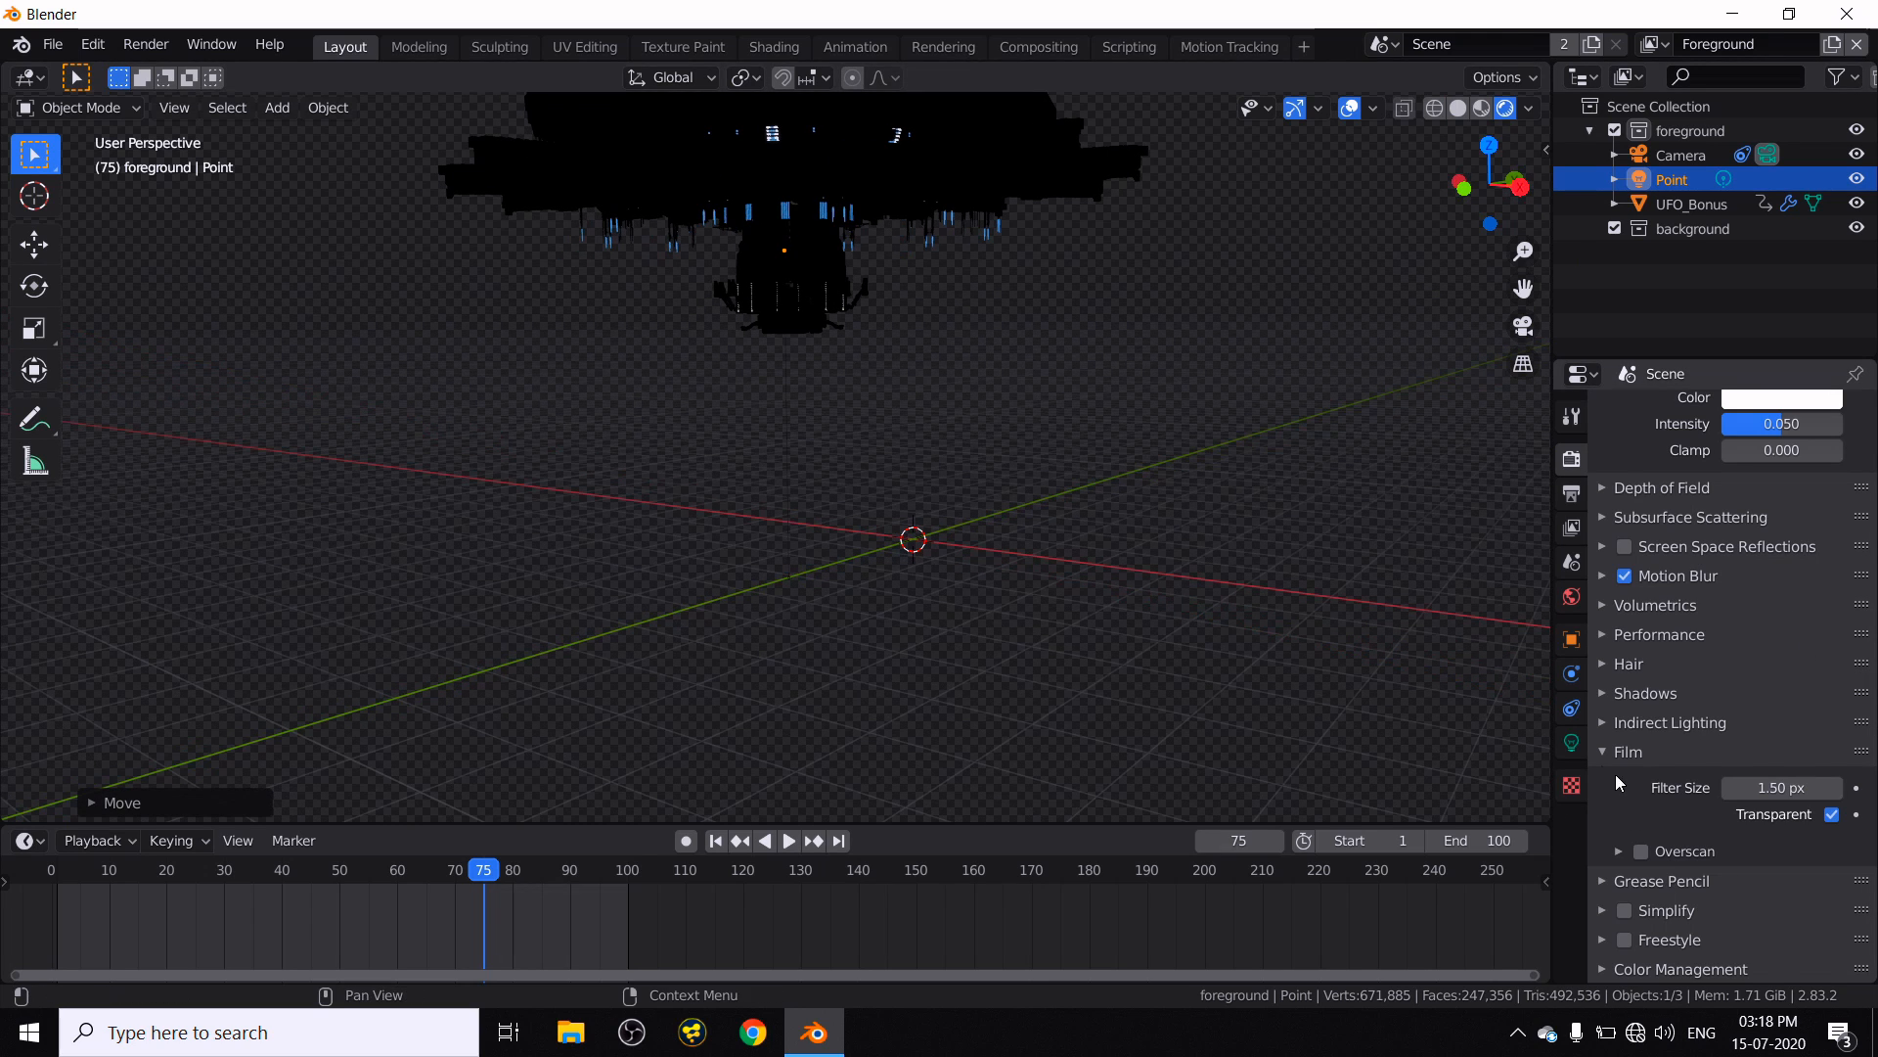
click(1571, 743)
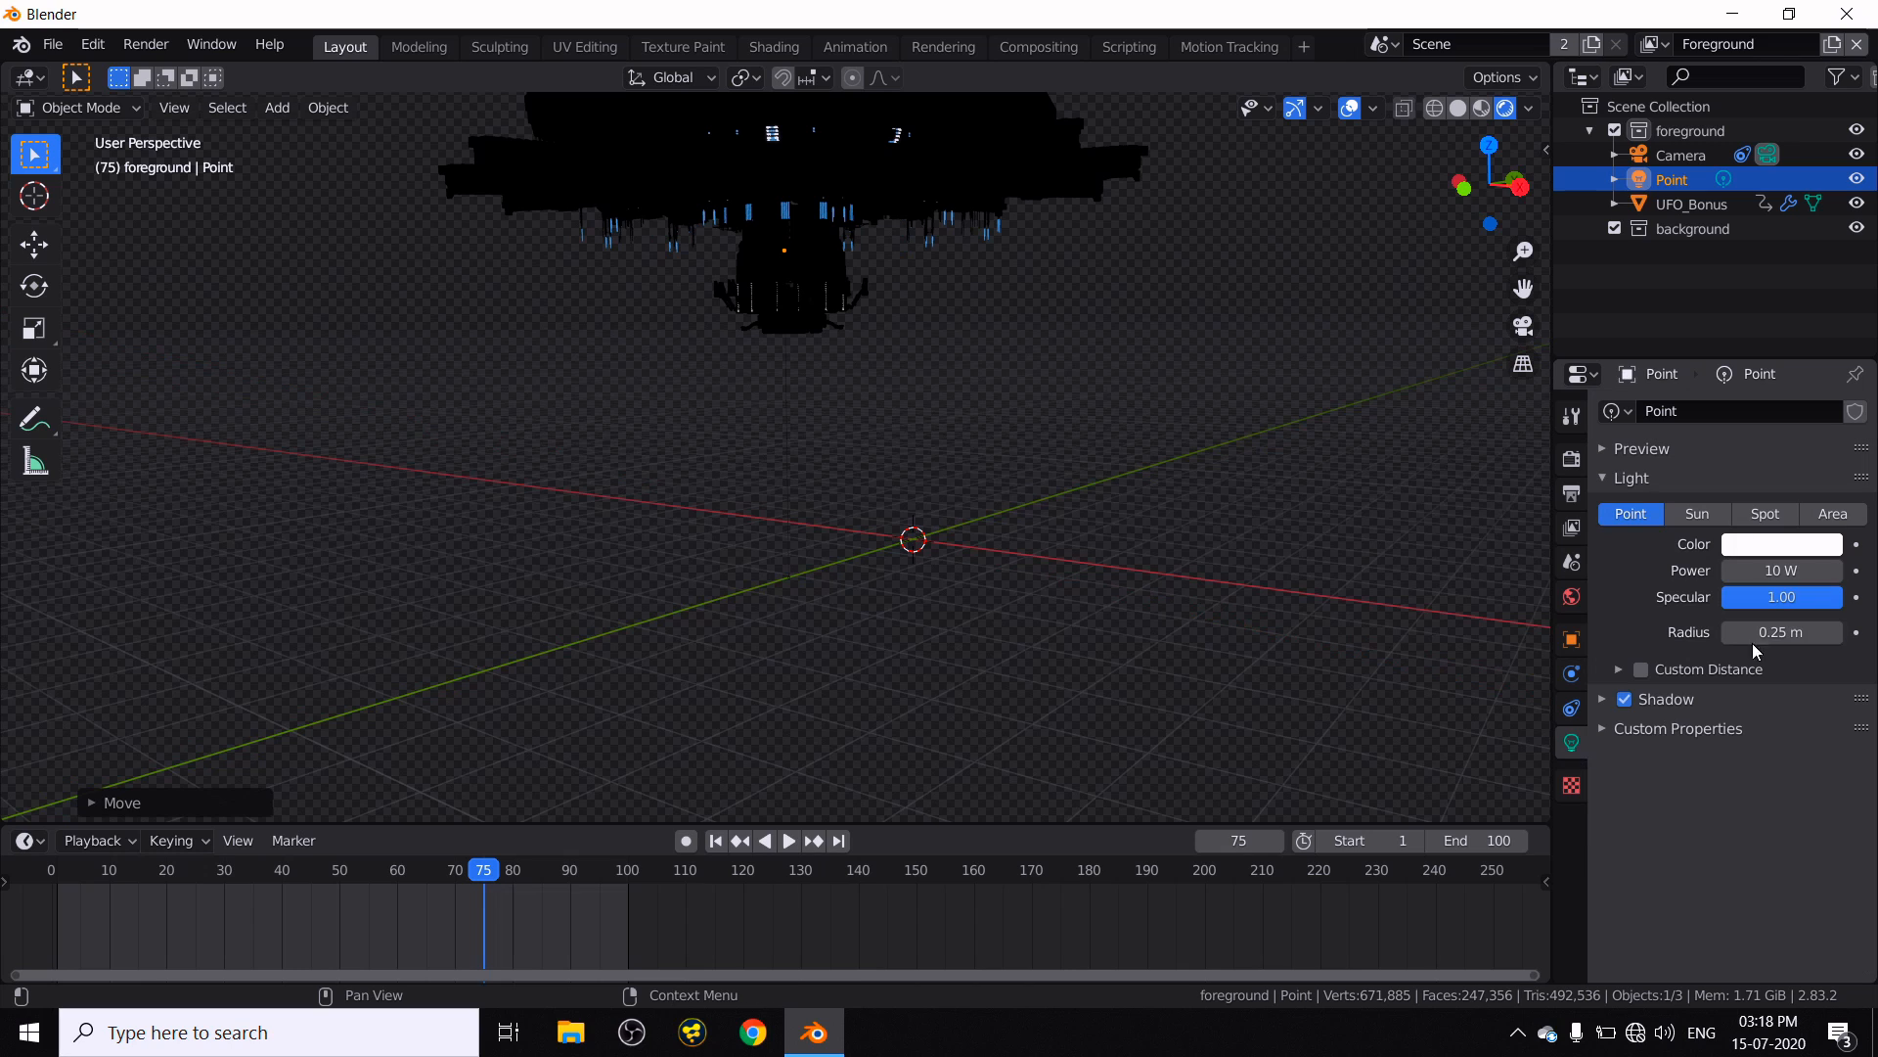
click(1772, 572)
text(10)
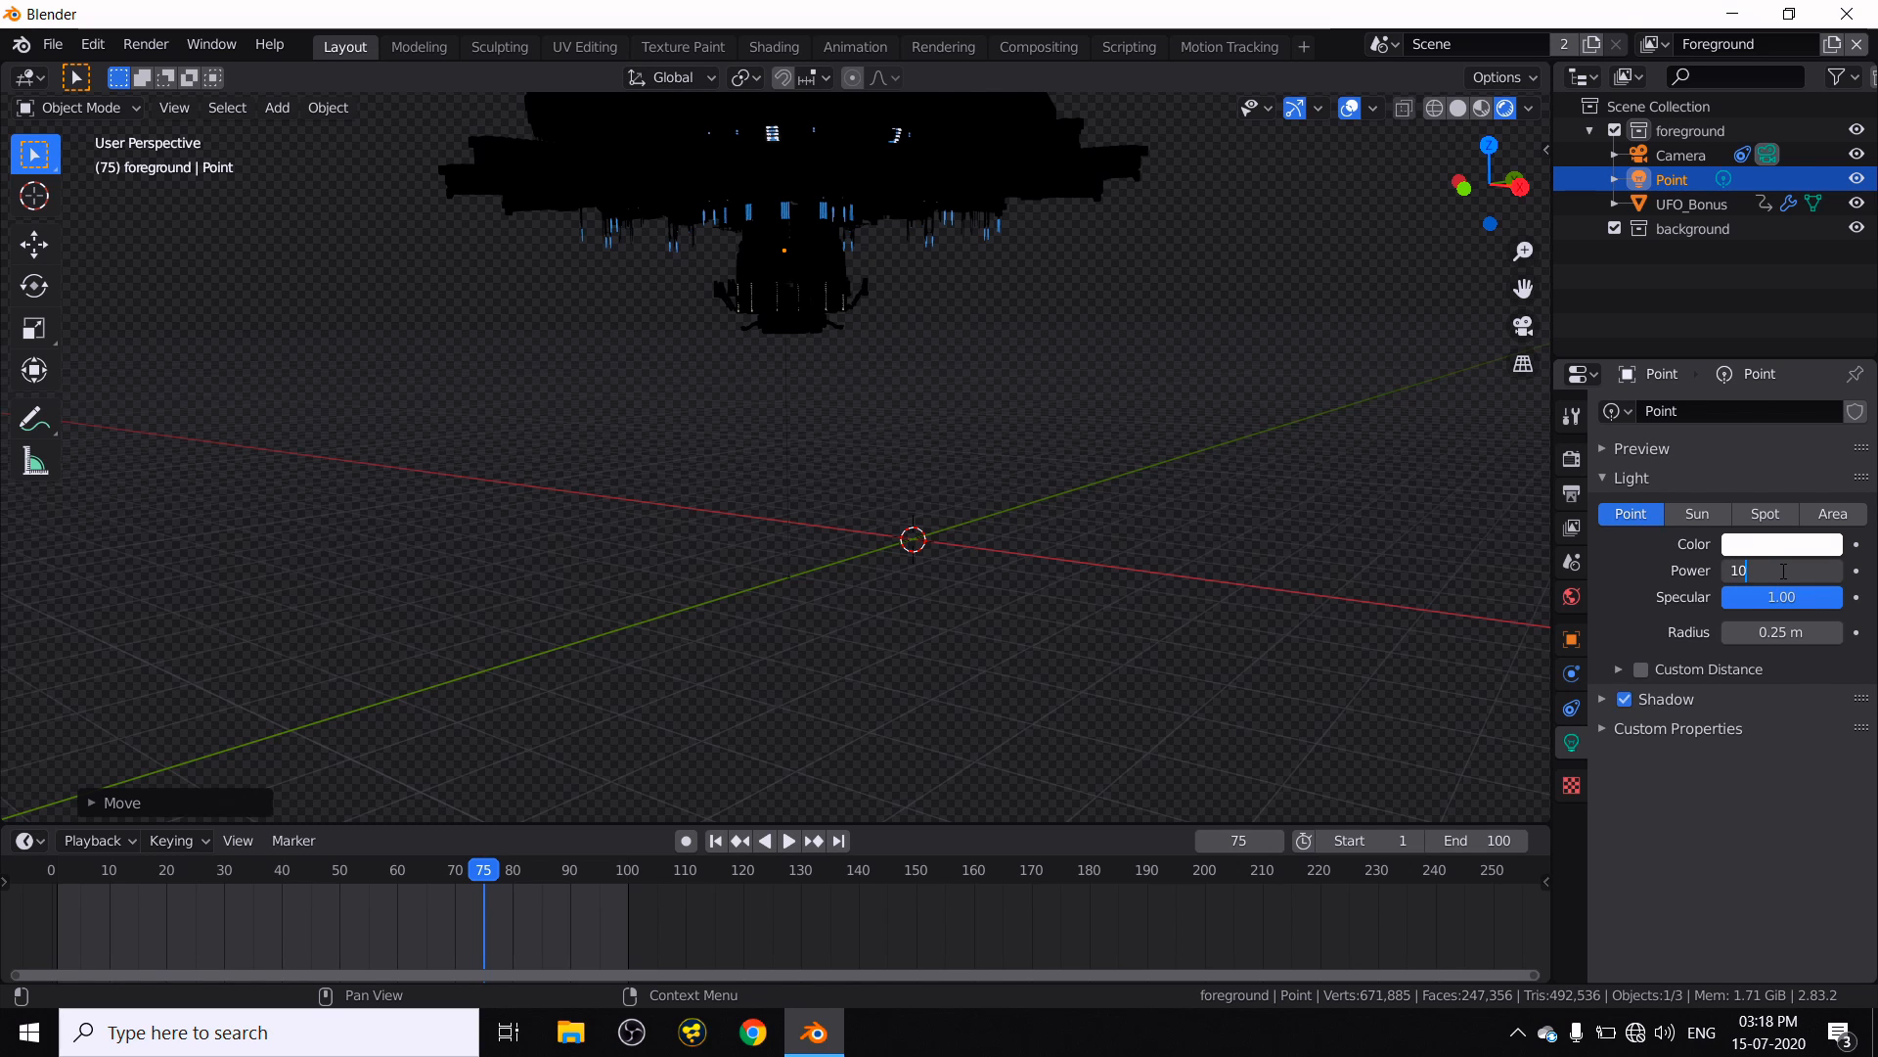
text(0000)
key(Return)
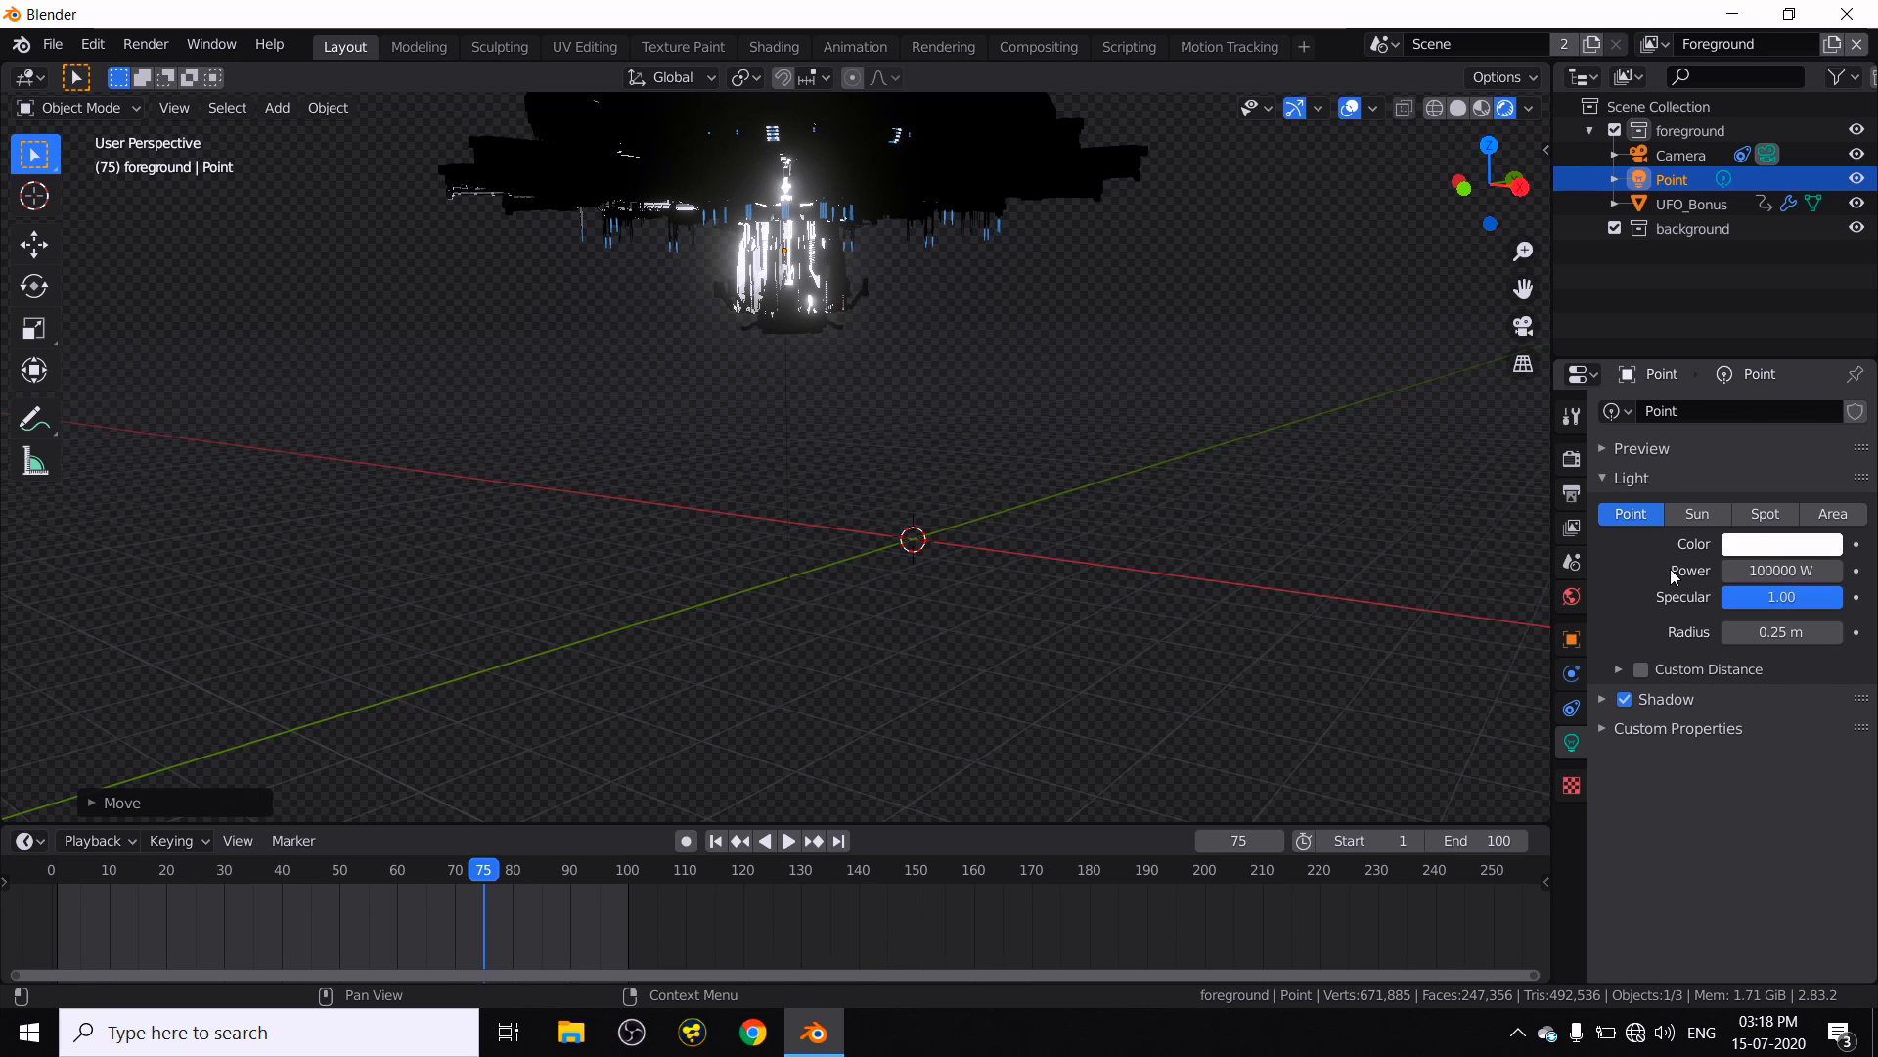
- Try a red color on the point light, and settle on a fully saturated blue
click(1763, 546)
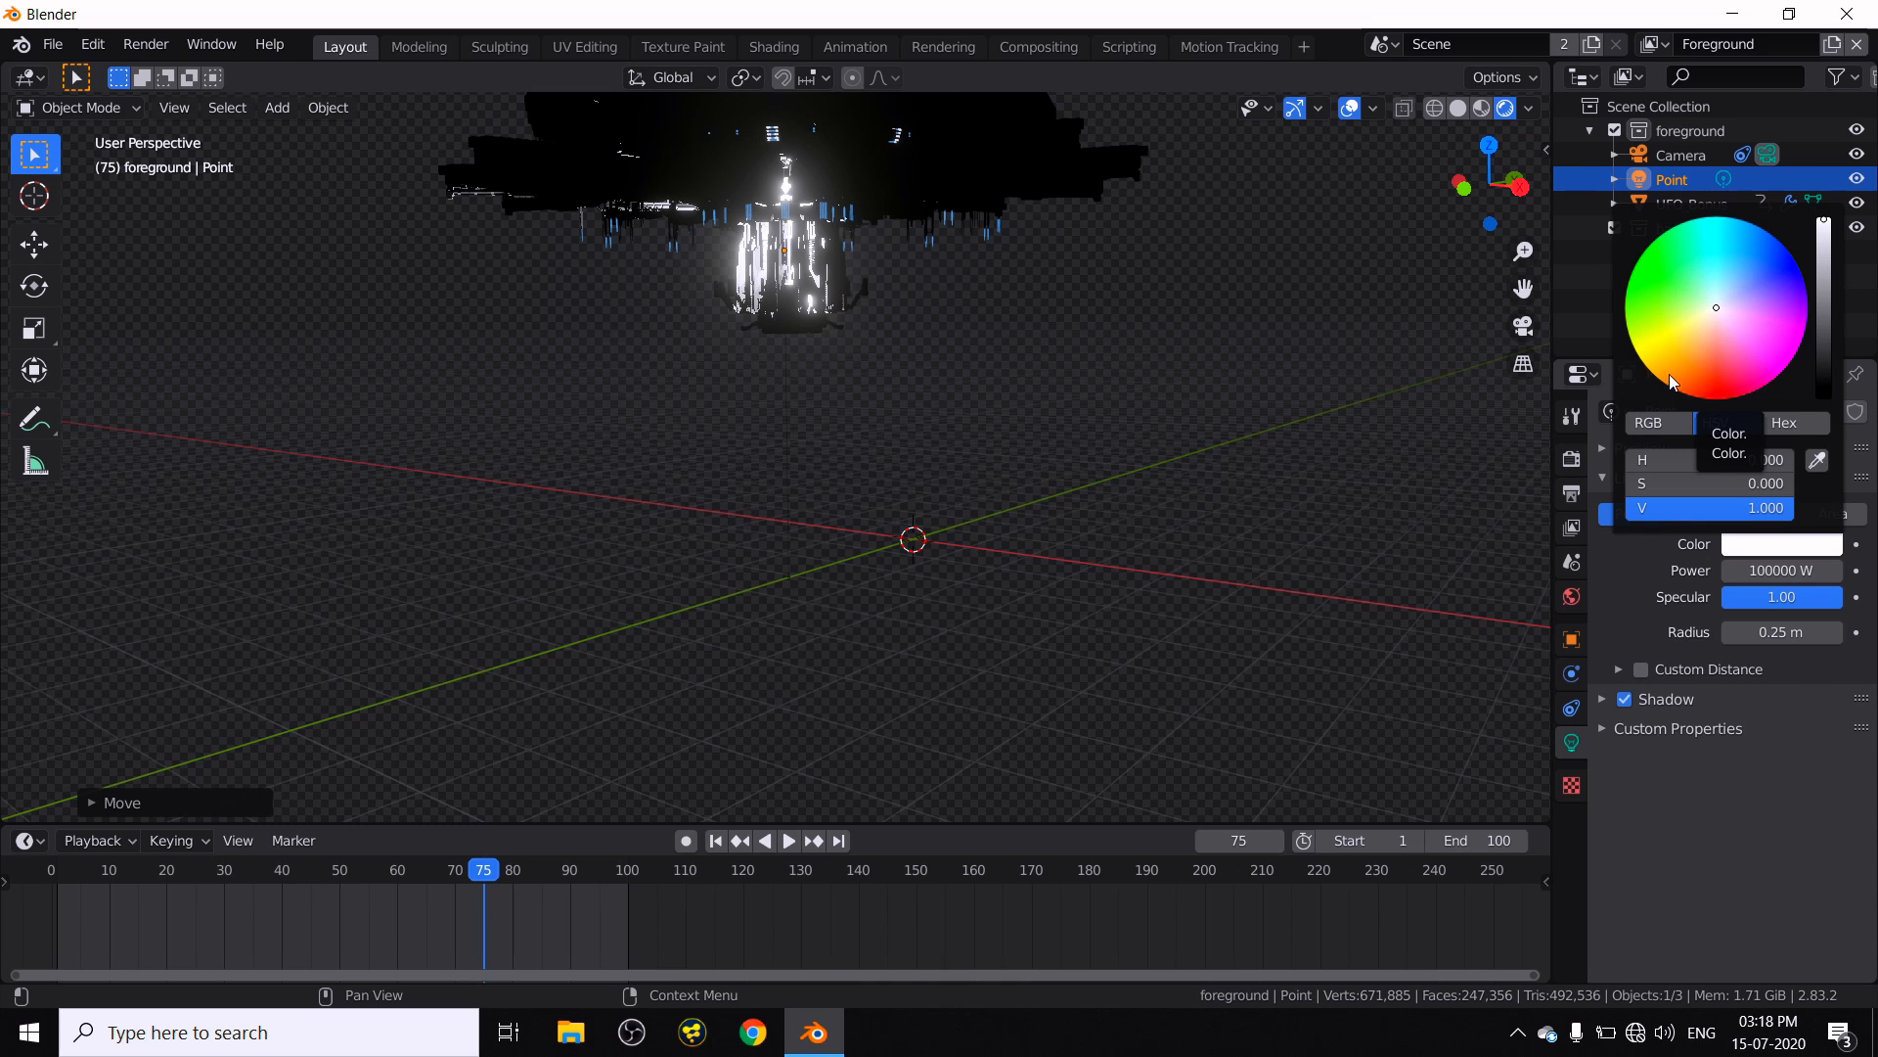
drag(1713, 380, 1718, 399)
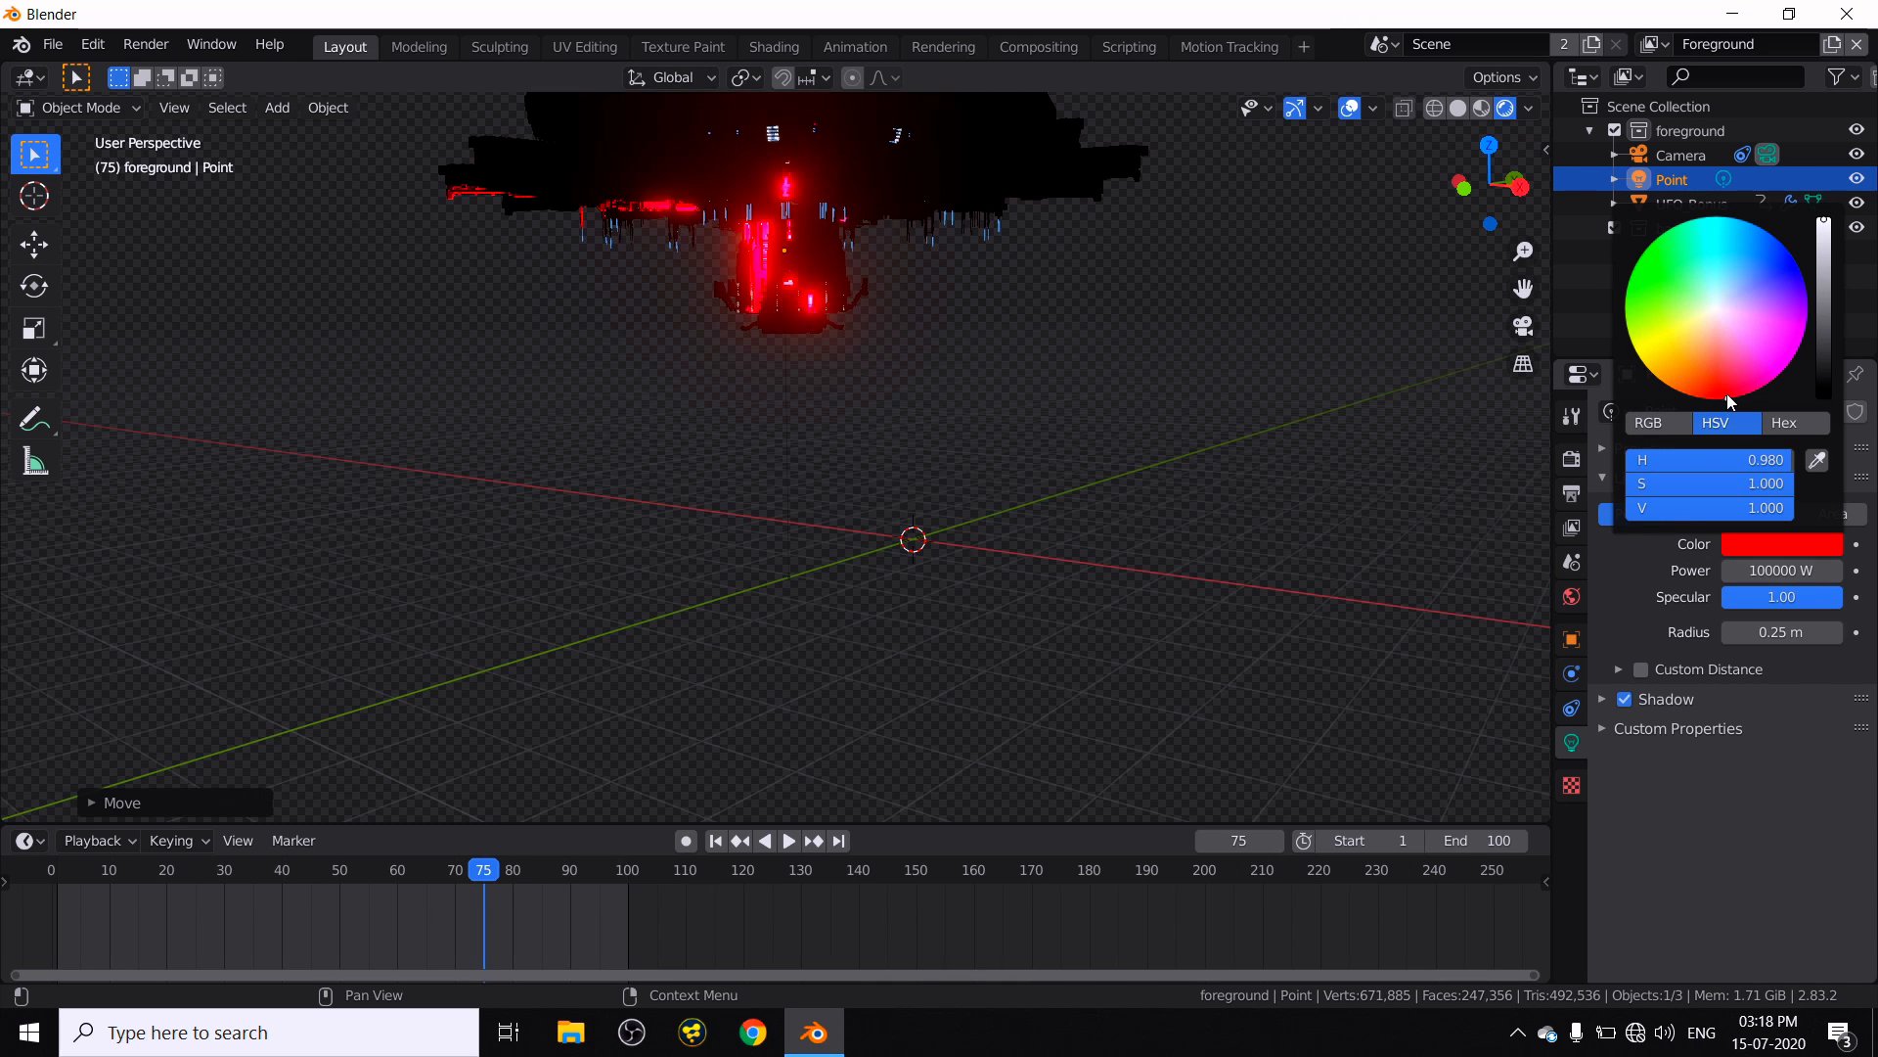
click(1730, 541)
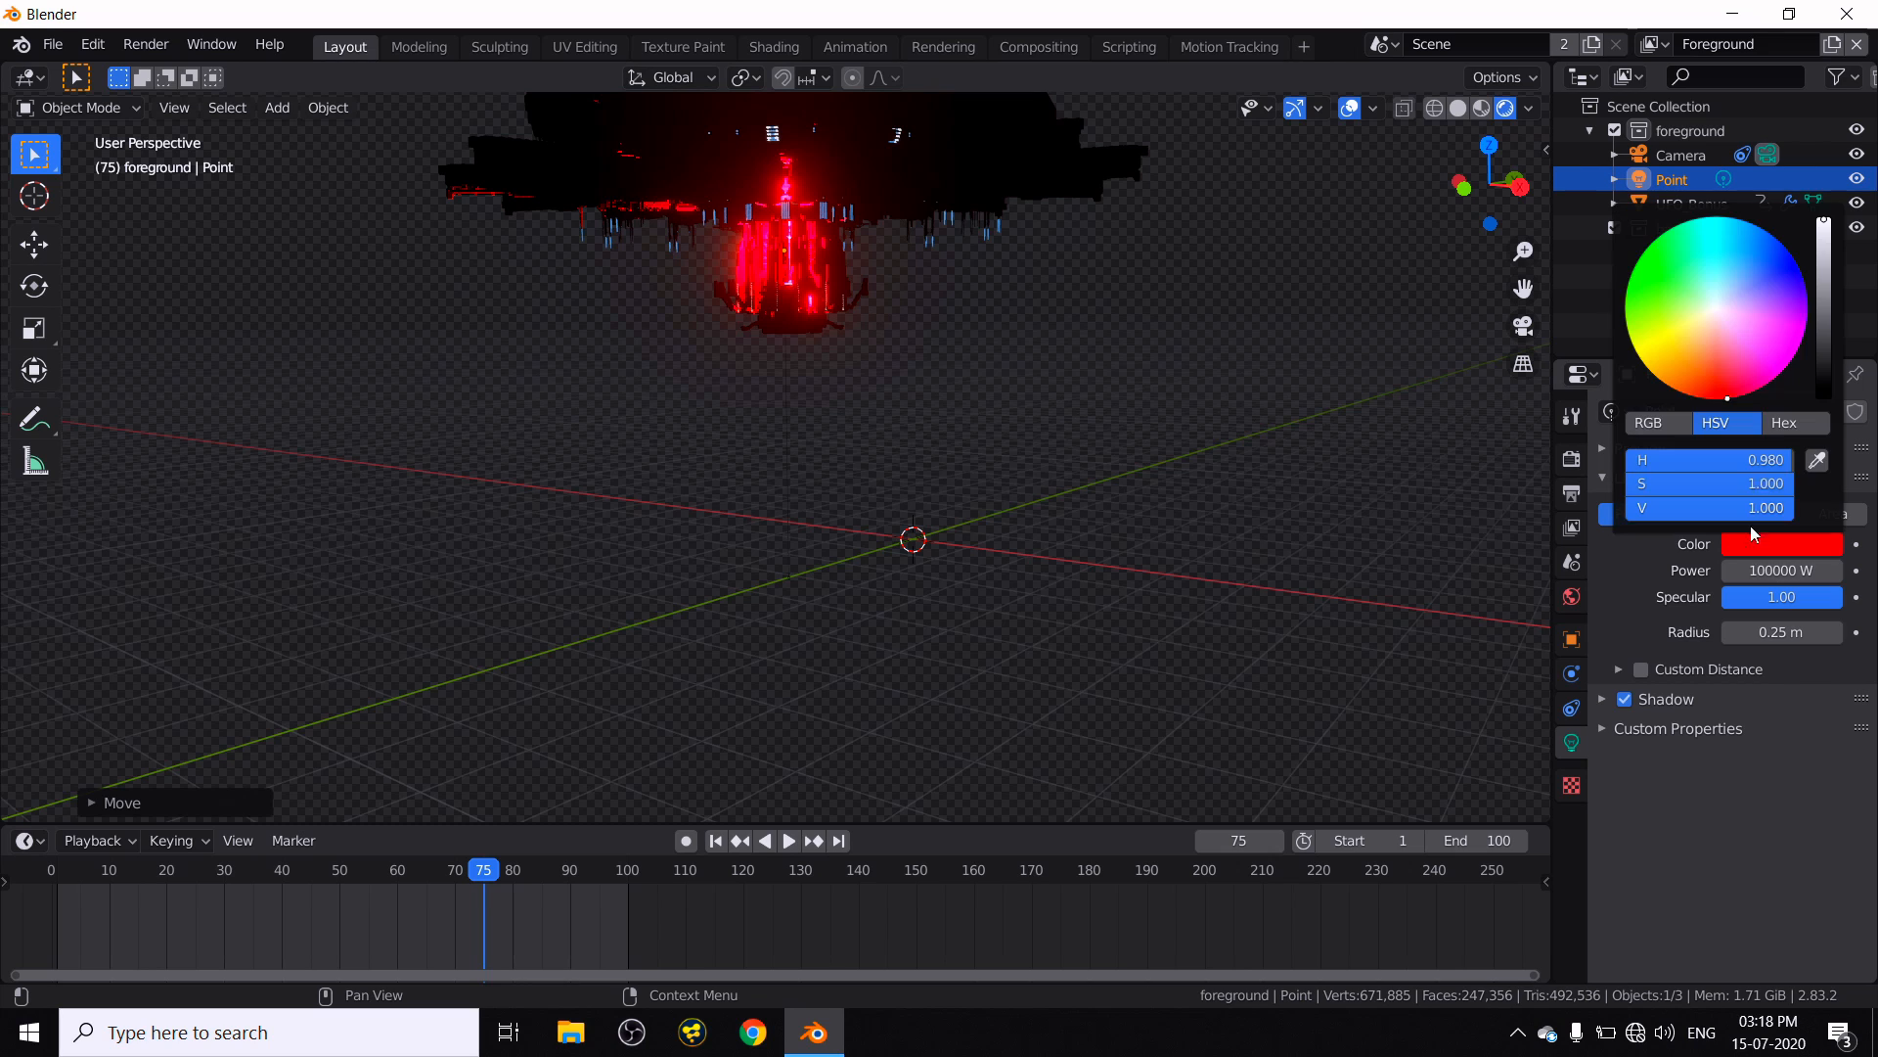
drag(1778, 283, 1797, 262)
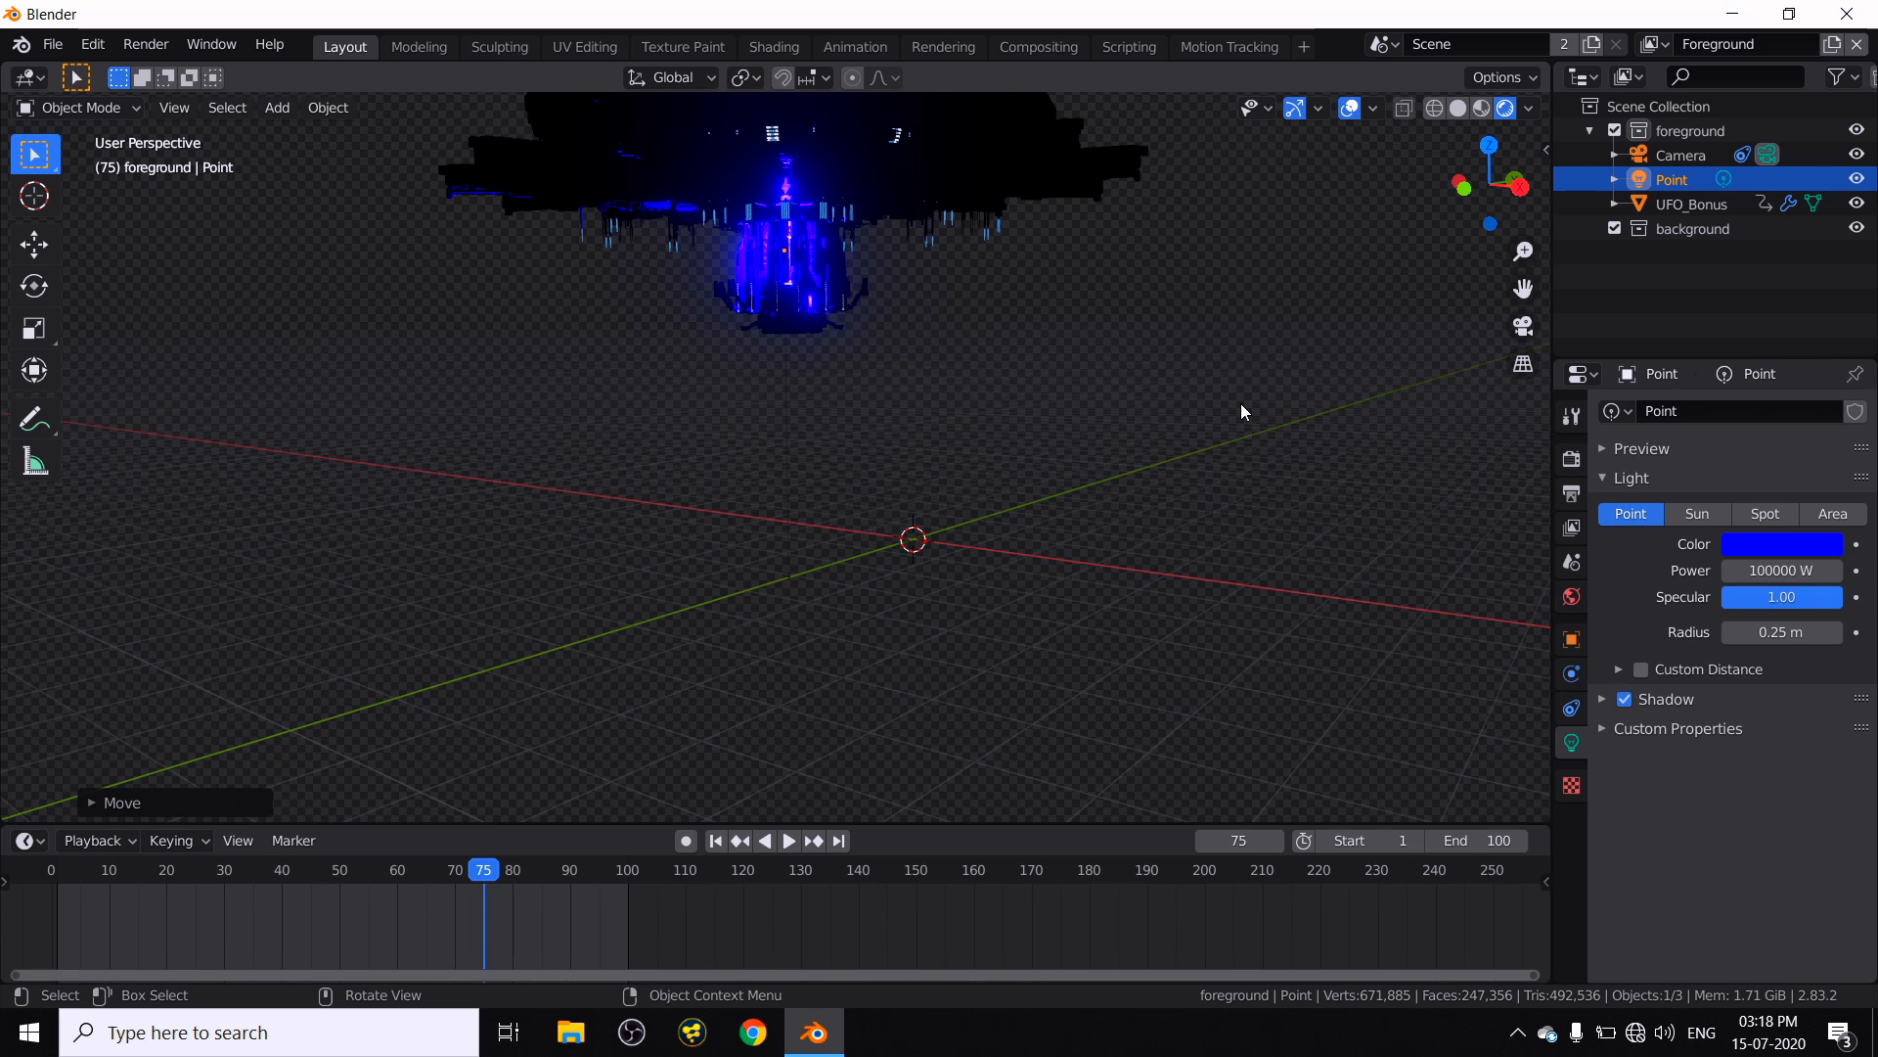
- Return to the camera view and move the point light about 0.35 m along the X axis at the UFO's central column
key(KP_0)
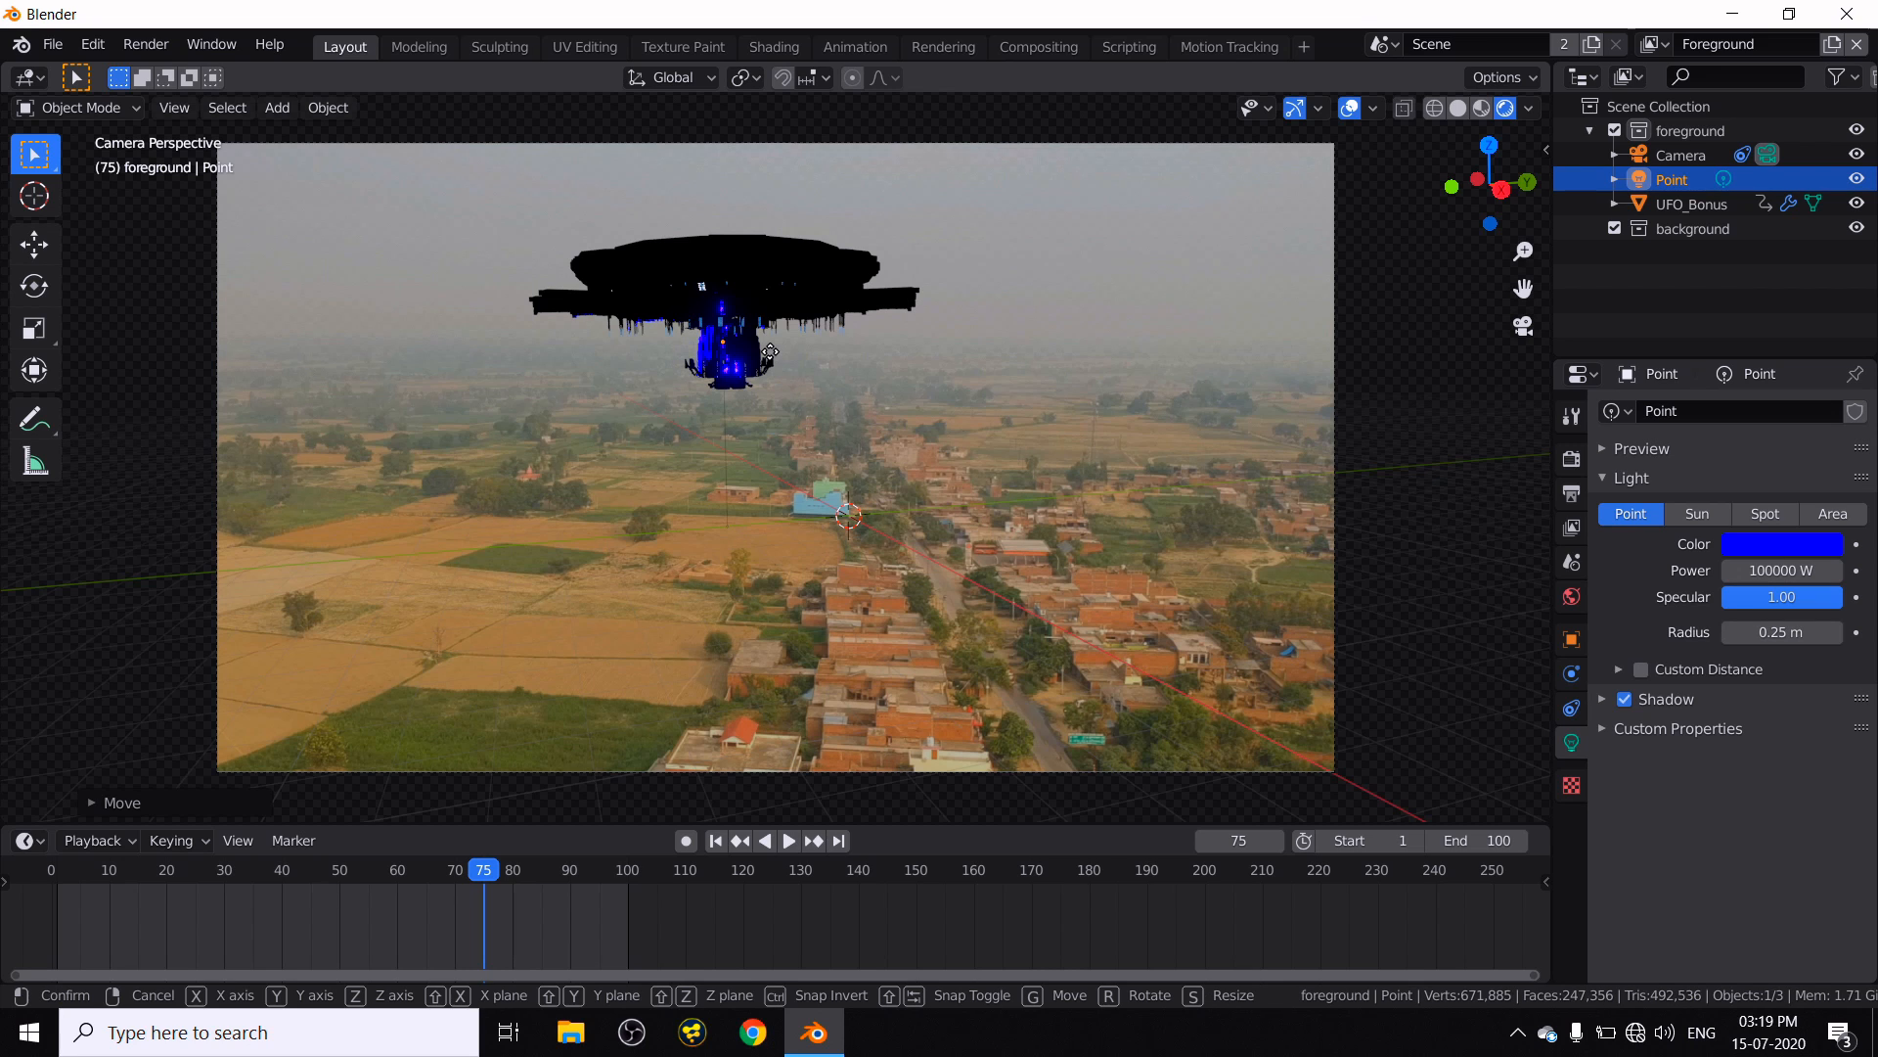
key(g)
key(x)
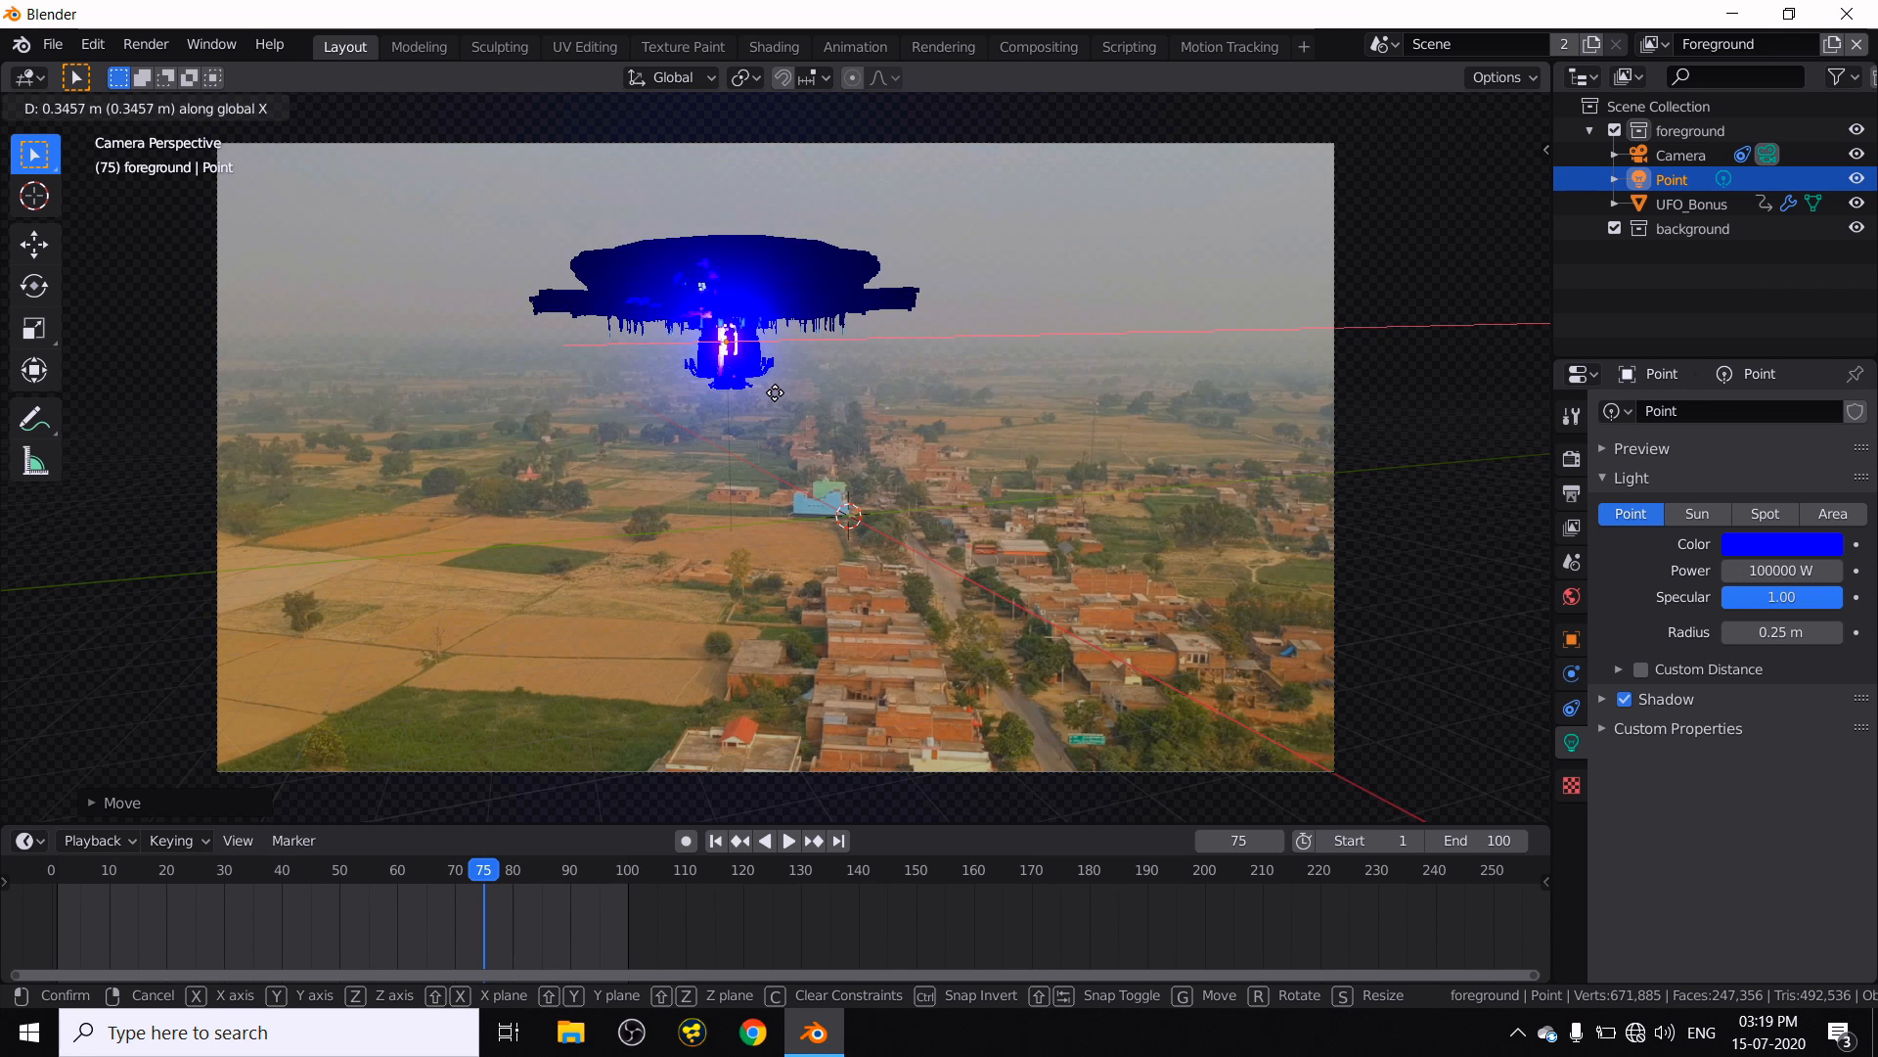
click(774, 396)
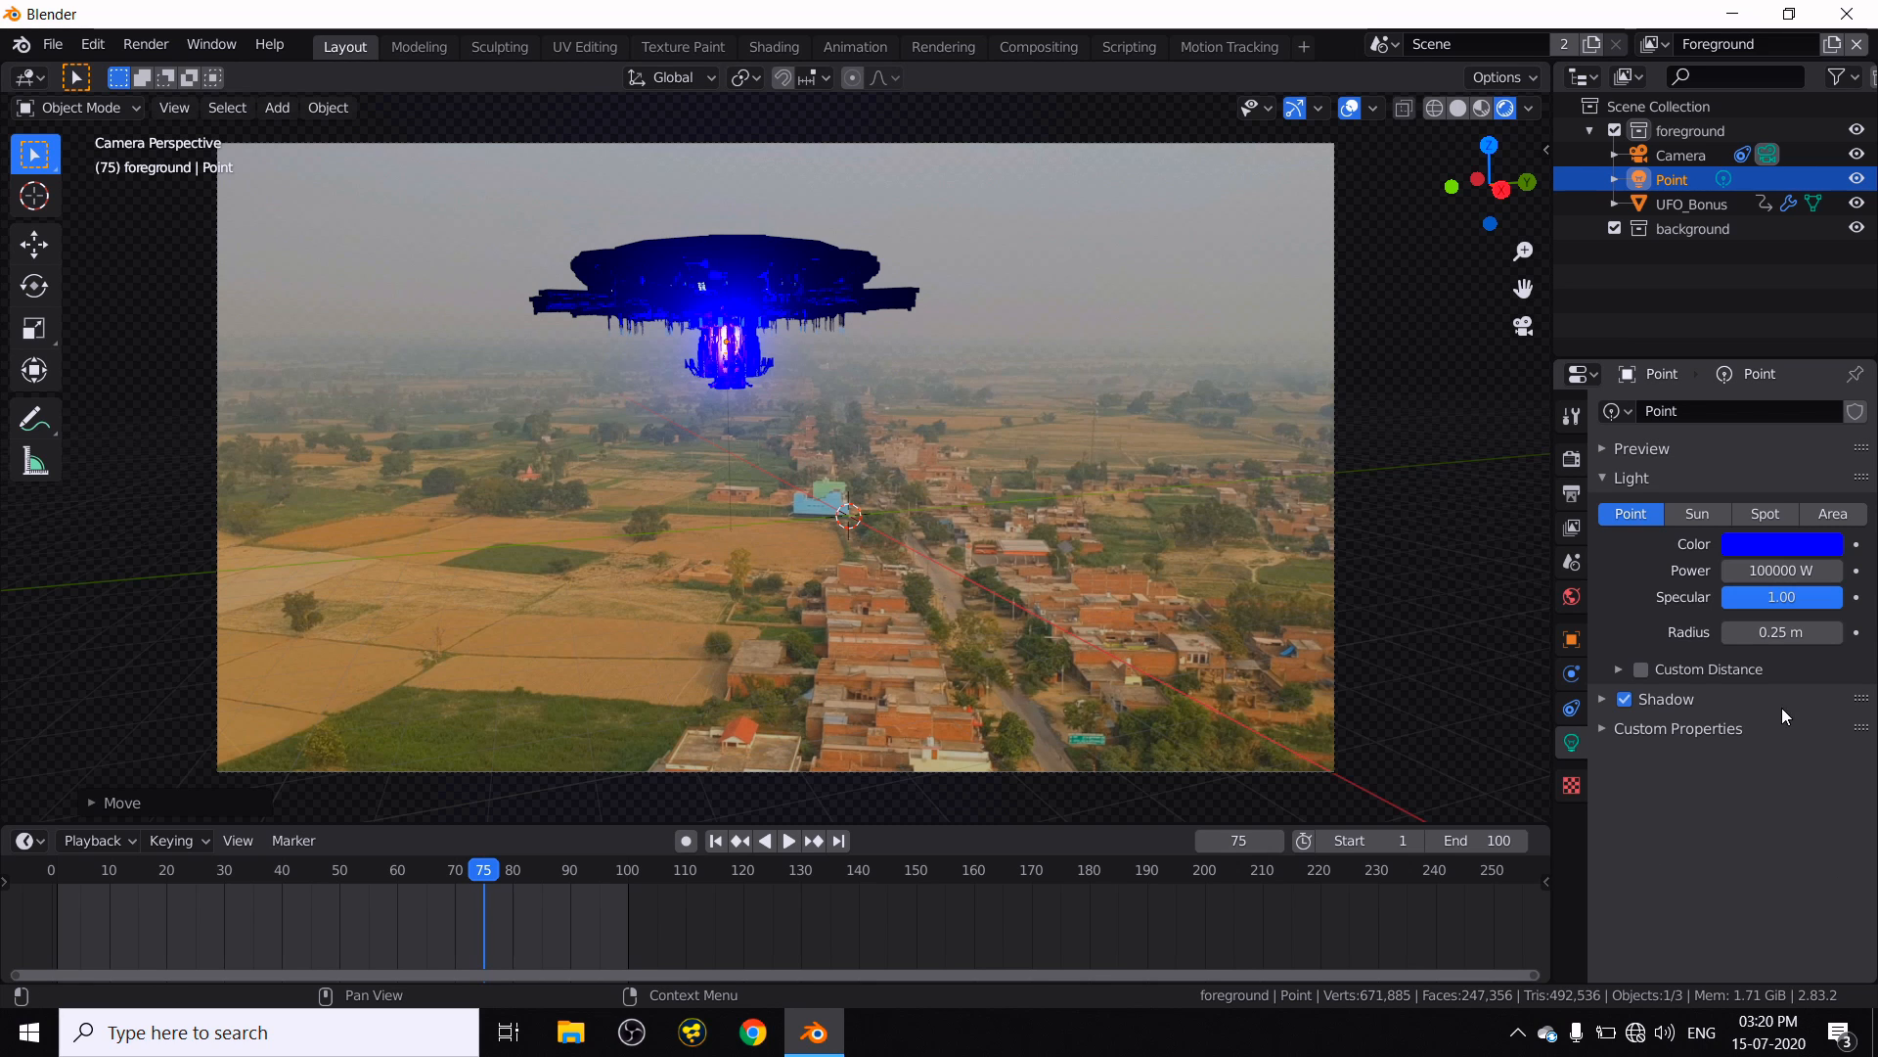
- Examine the compositing node tree, following the links from the movie clip and render layers through both Alpha Over nodes to the outputs
click(1061, 50)
scroll(929, 256, down, 3)
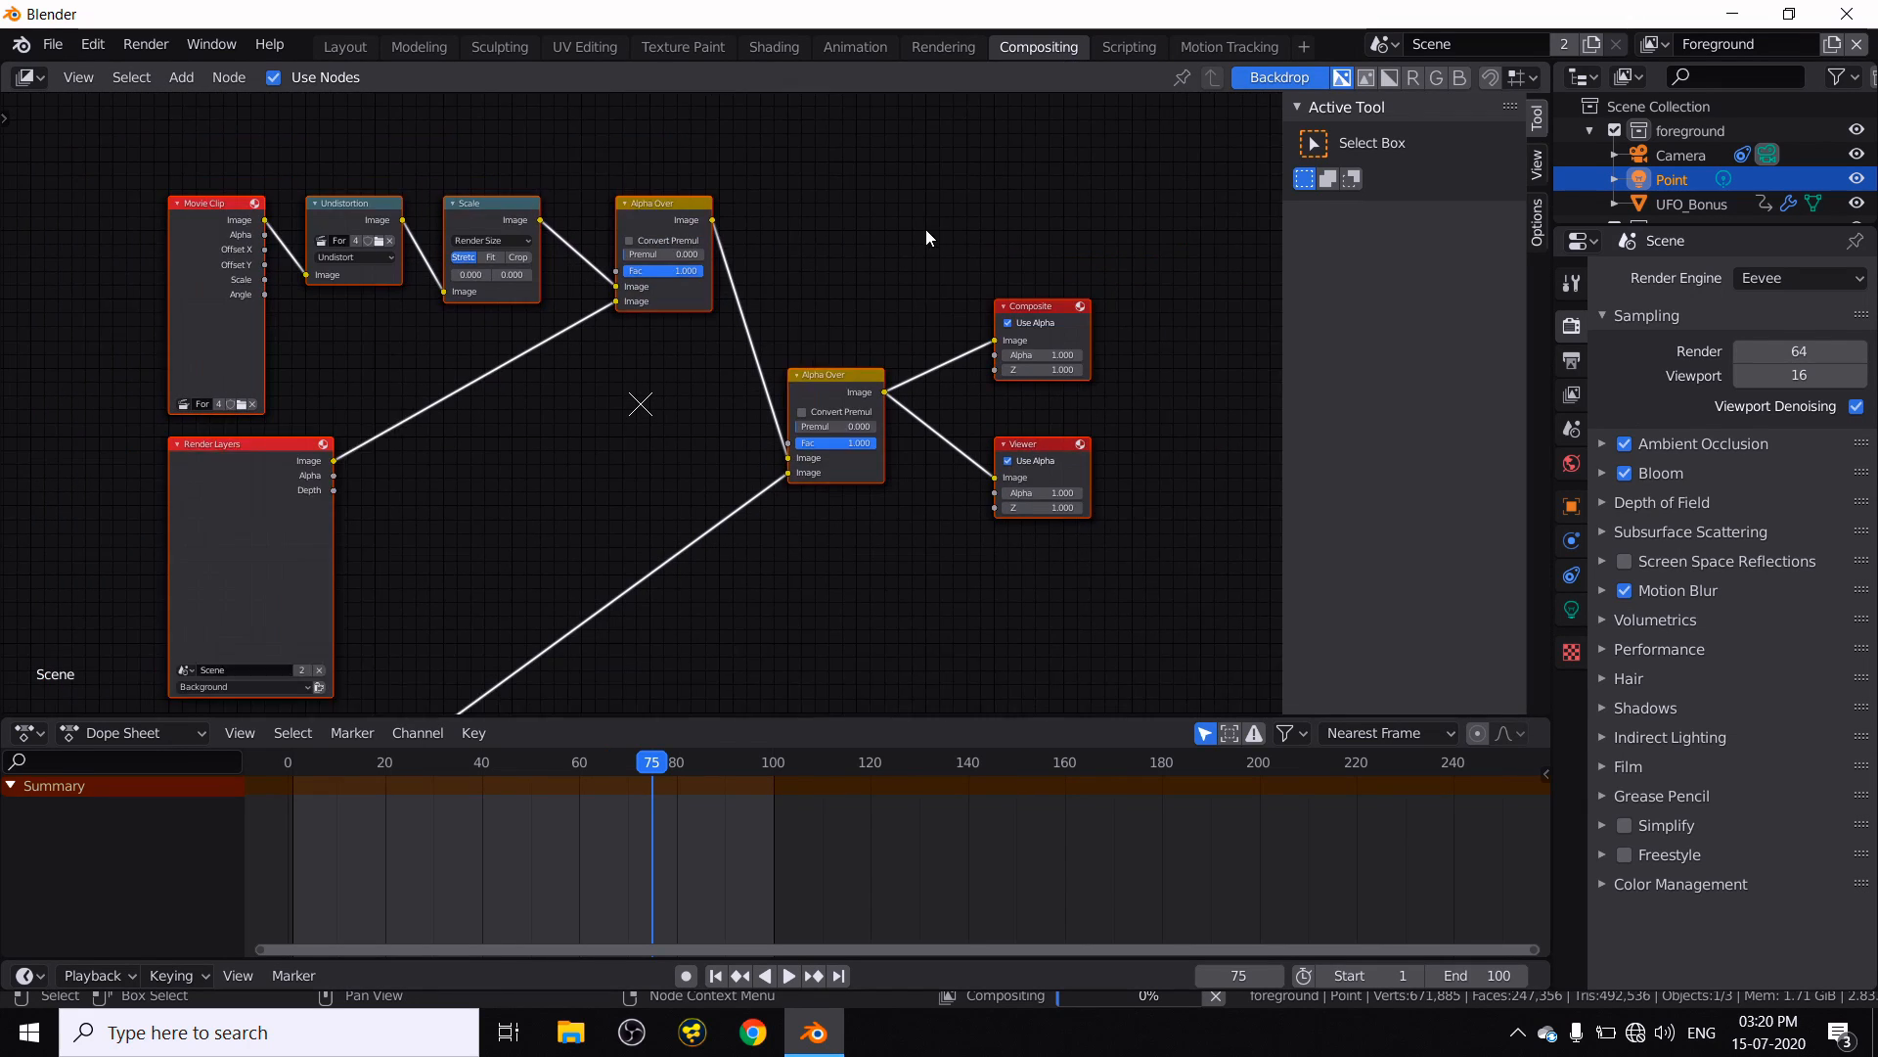
middle_drag(918, 546, 777, 342)
scroll(630, 455, up, 4)
middle_drag(630, 456, 891, 379)
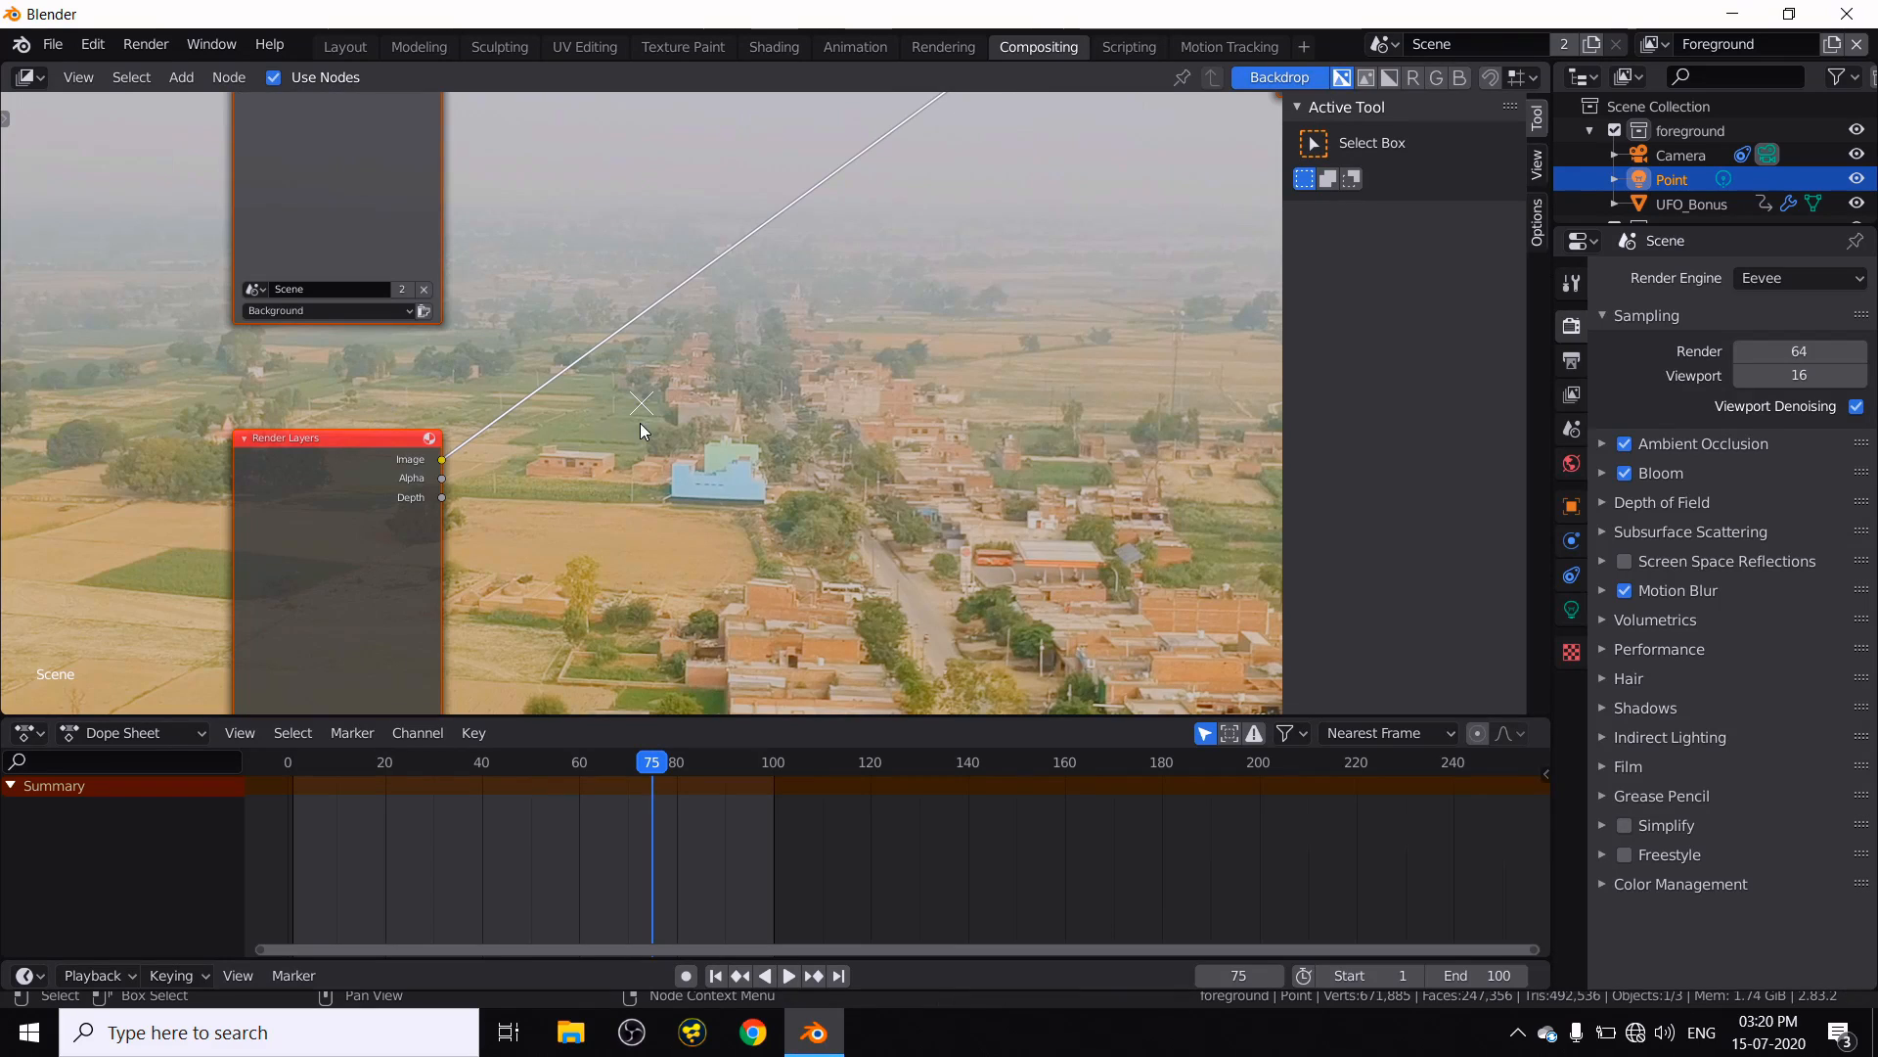
middle_drag(1122, 225, 936, 501)
middle_drag(959, 396, 900, 467)
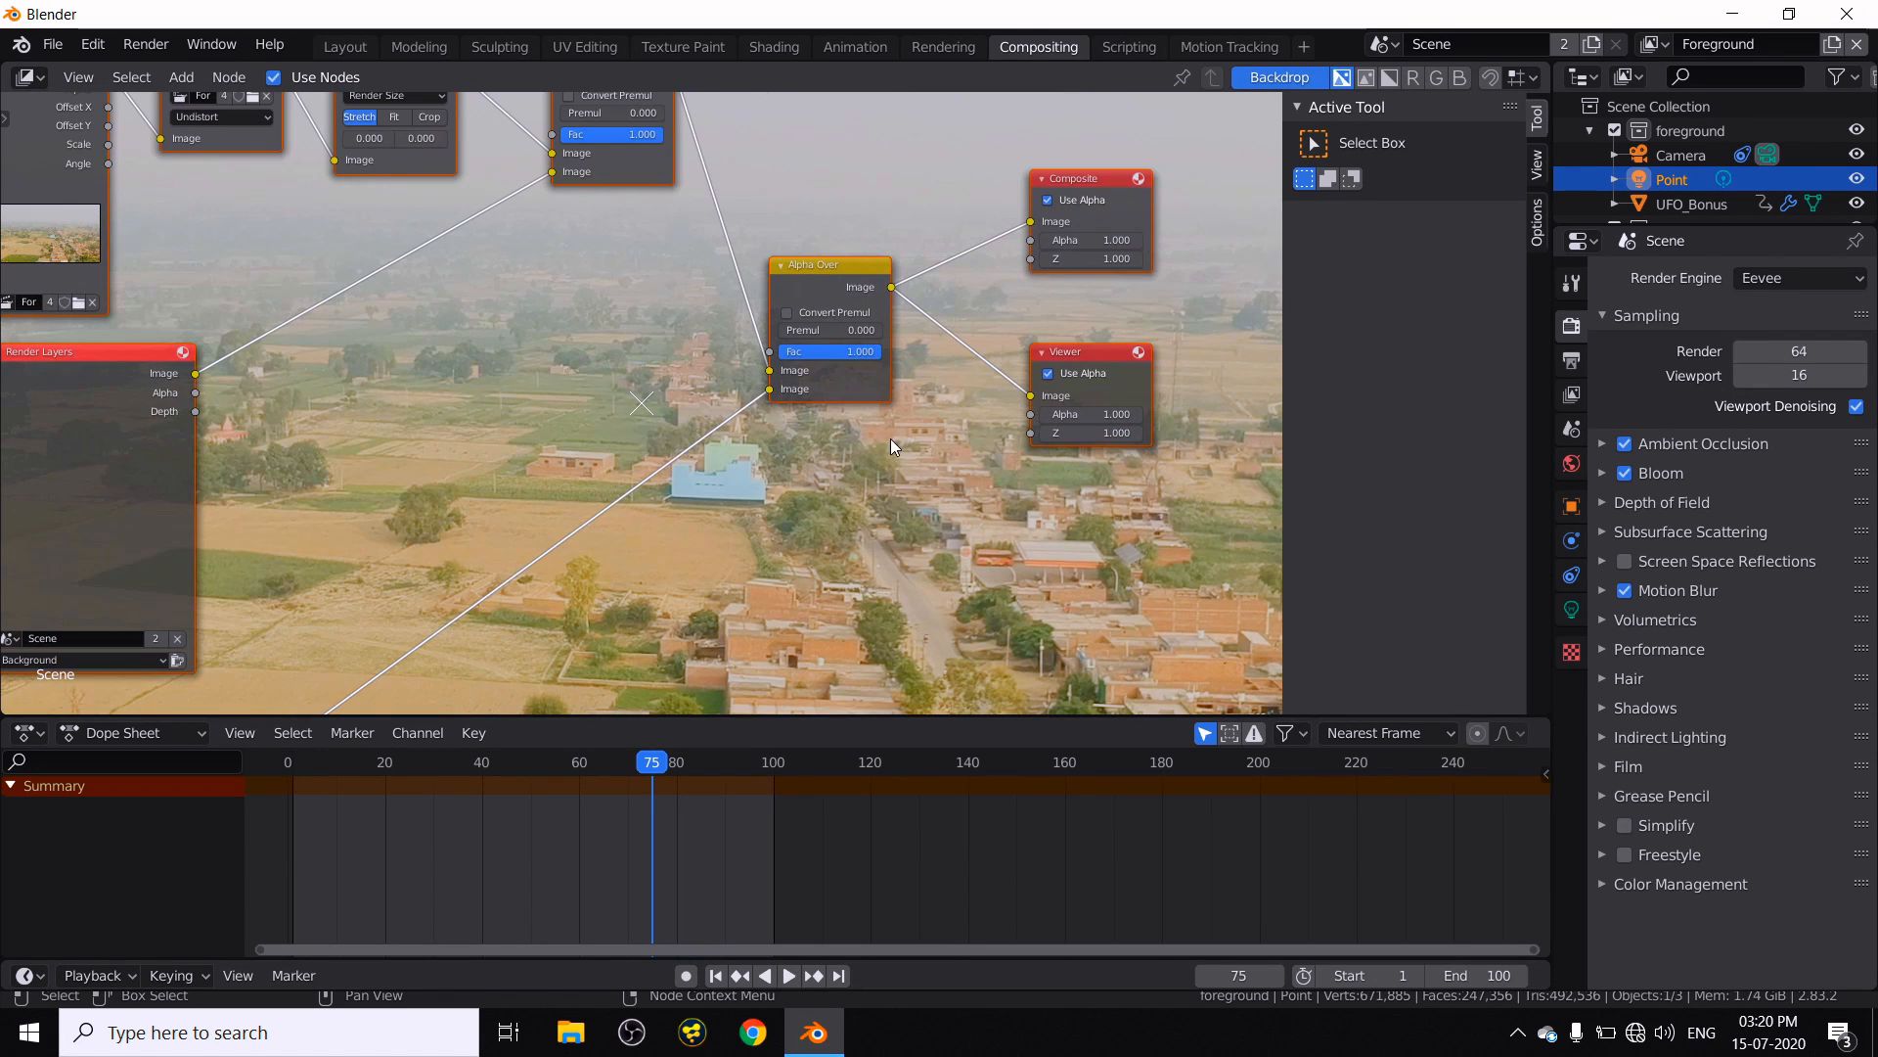
click(826, 267)
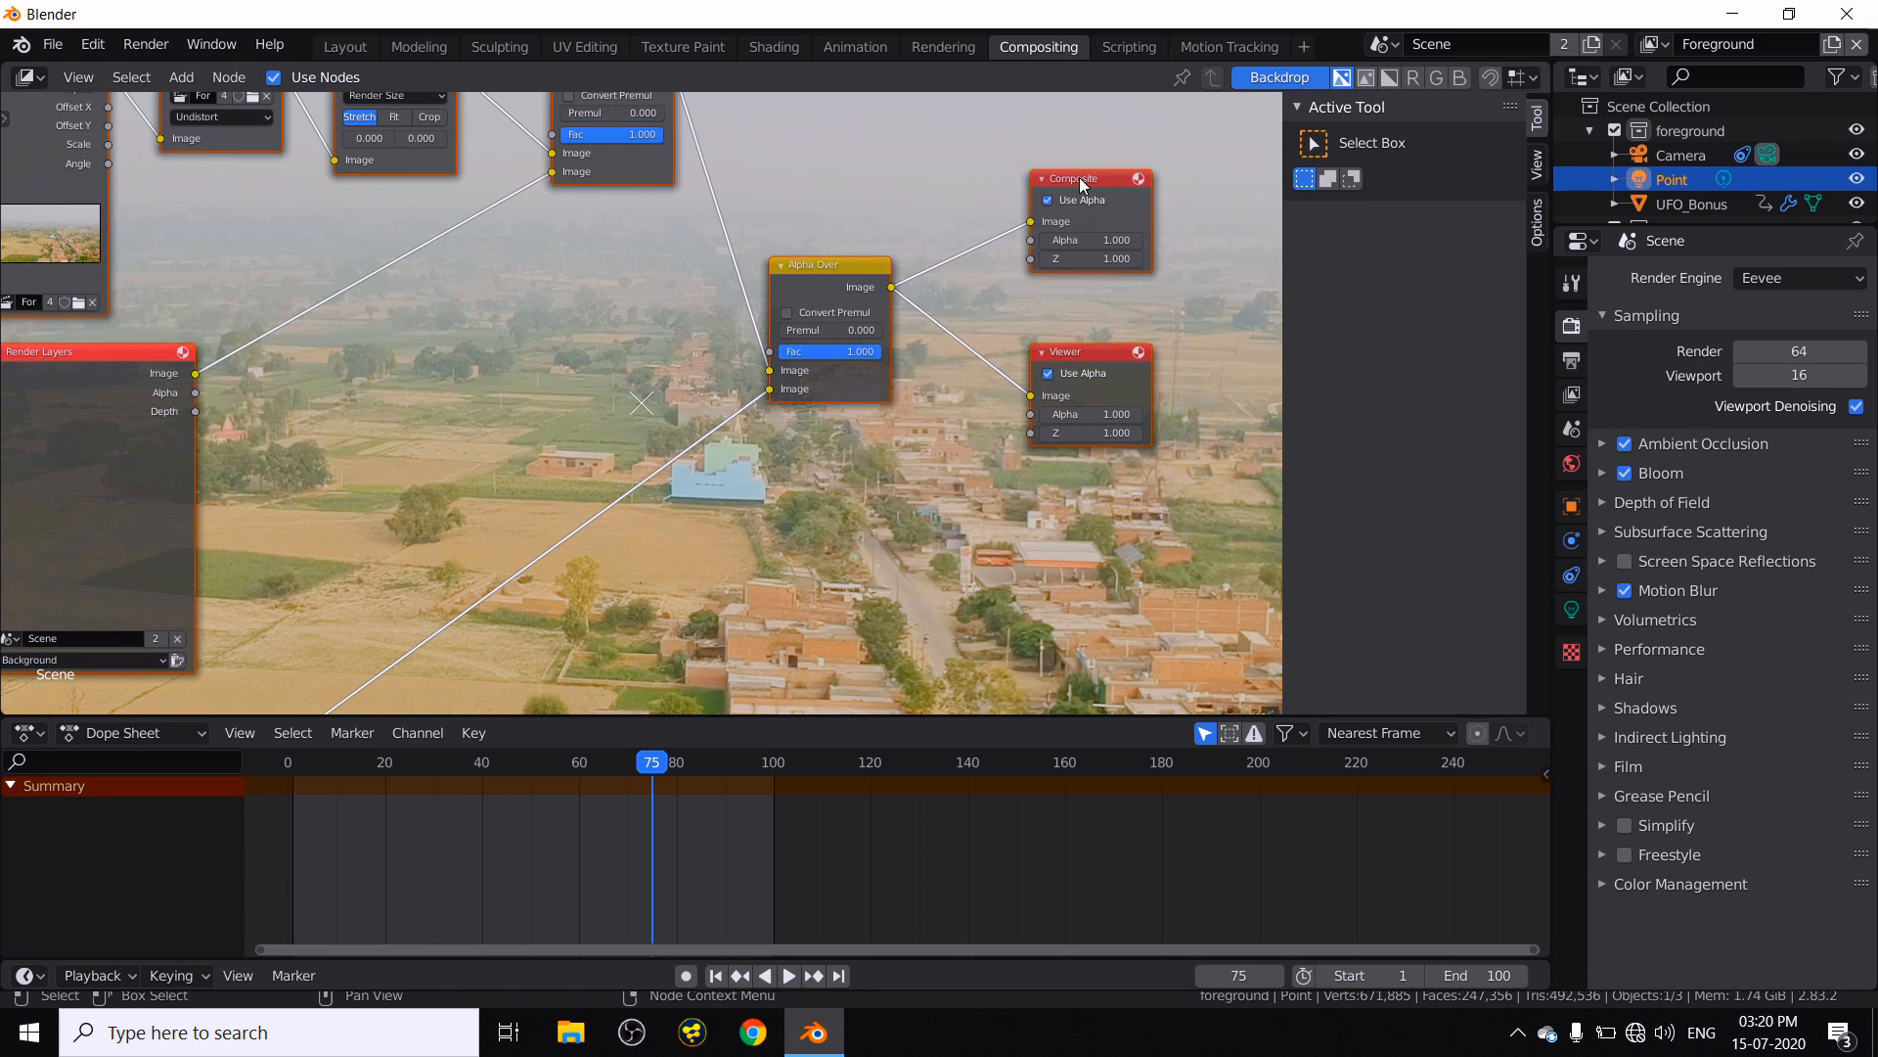
middle_drag(780, 464, 918, 576)
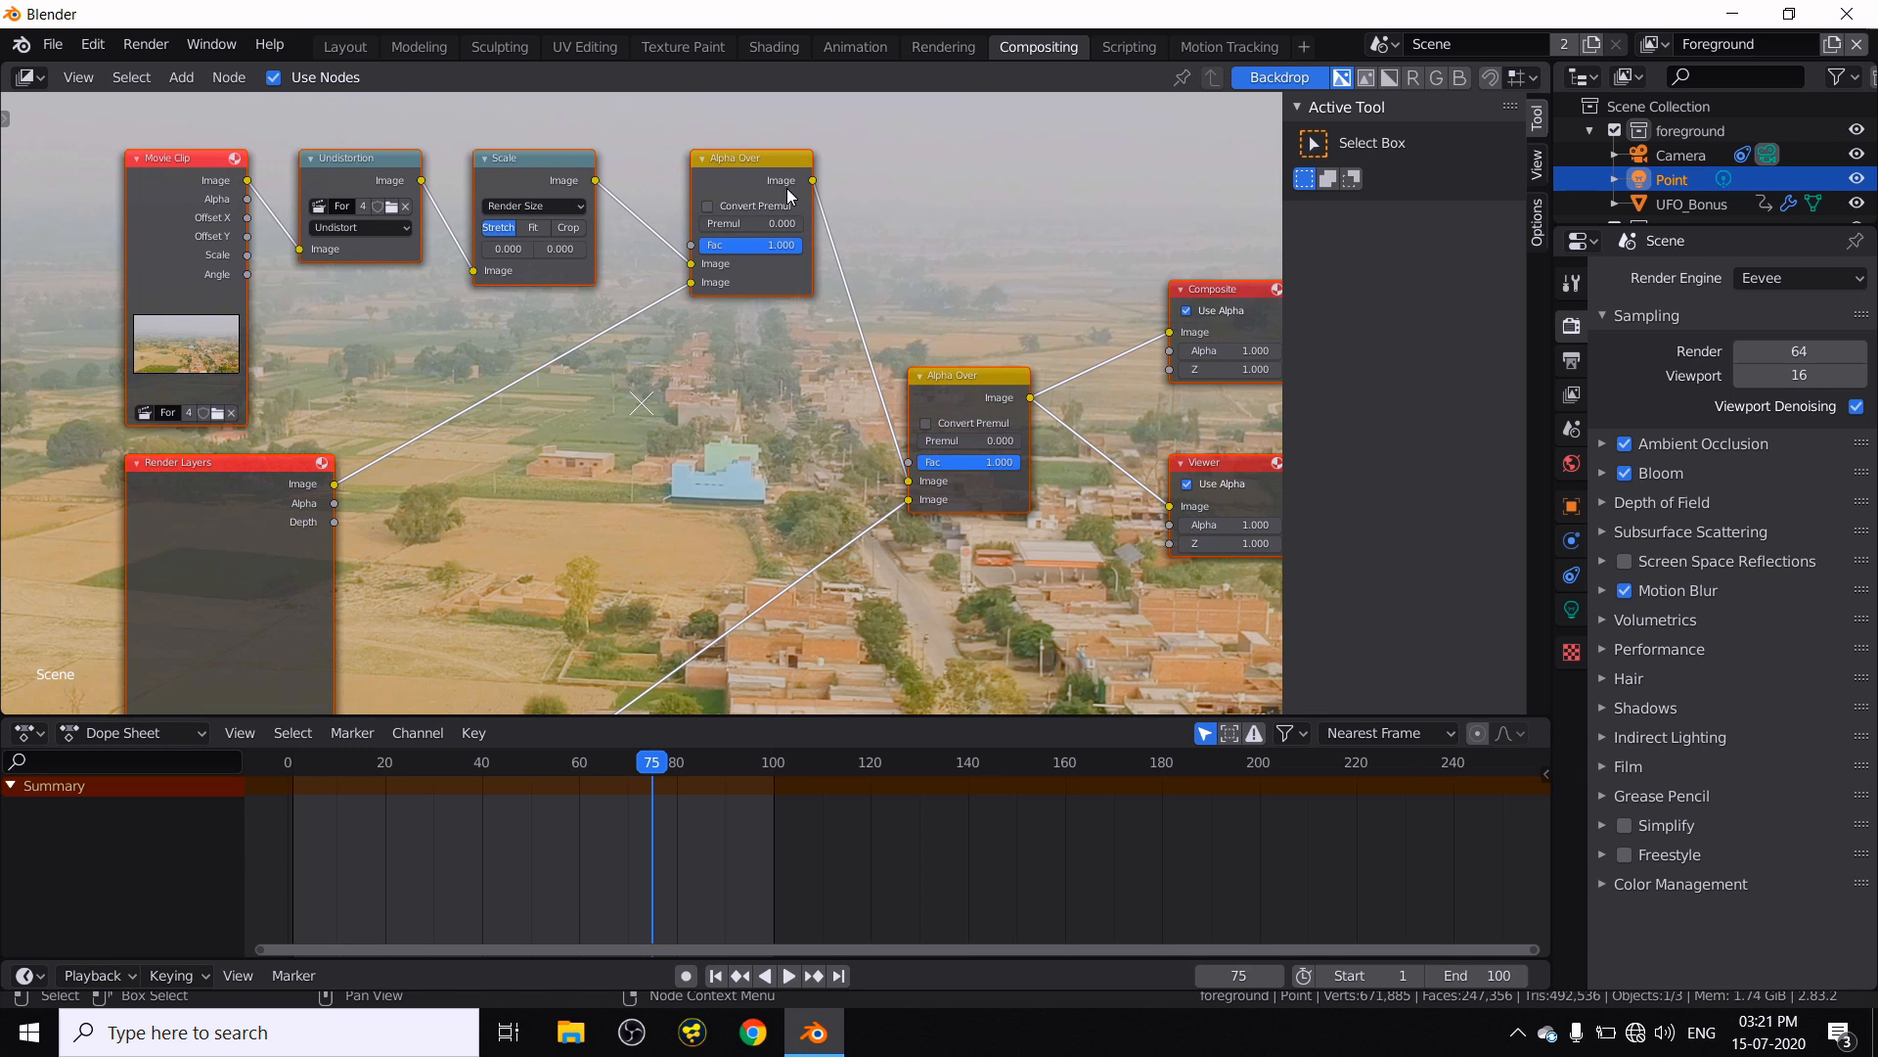
middle_drag(473, 584, 460, 409)
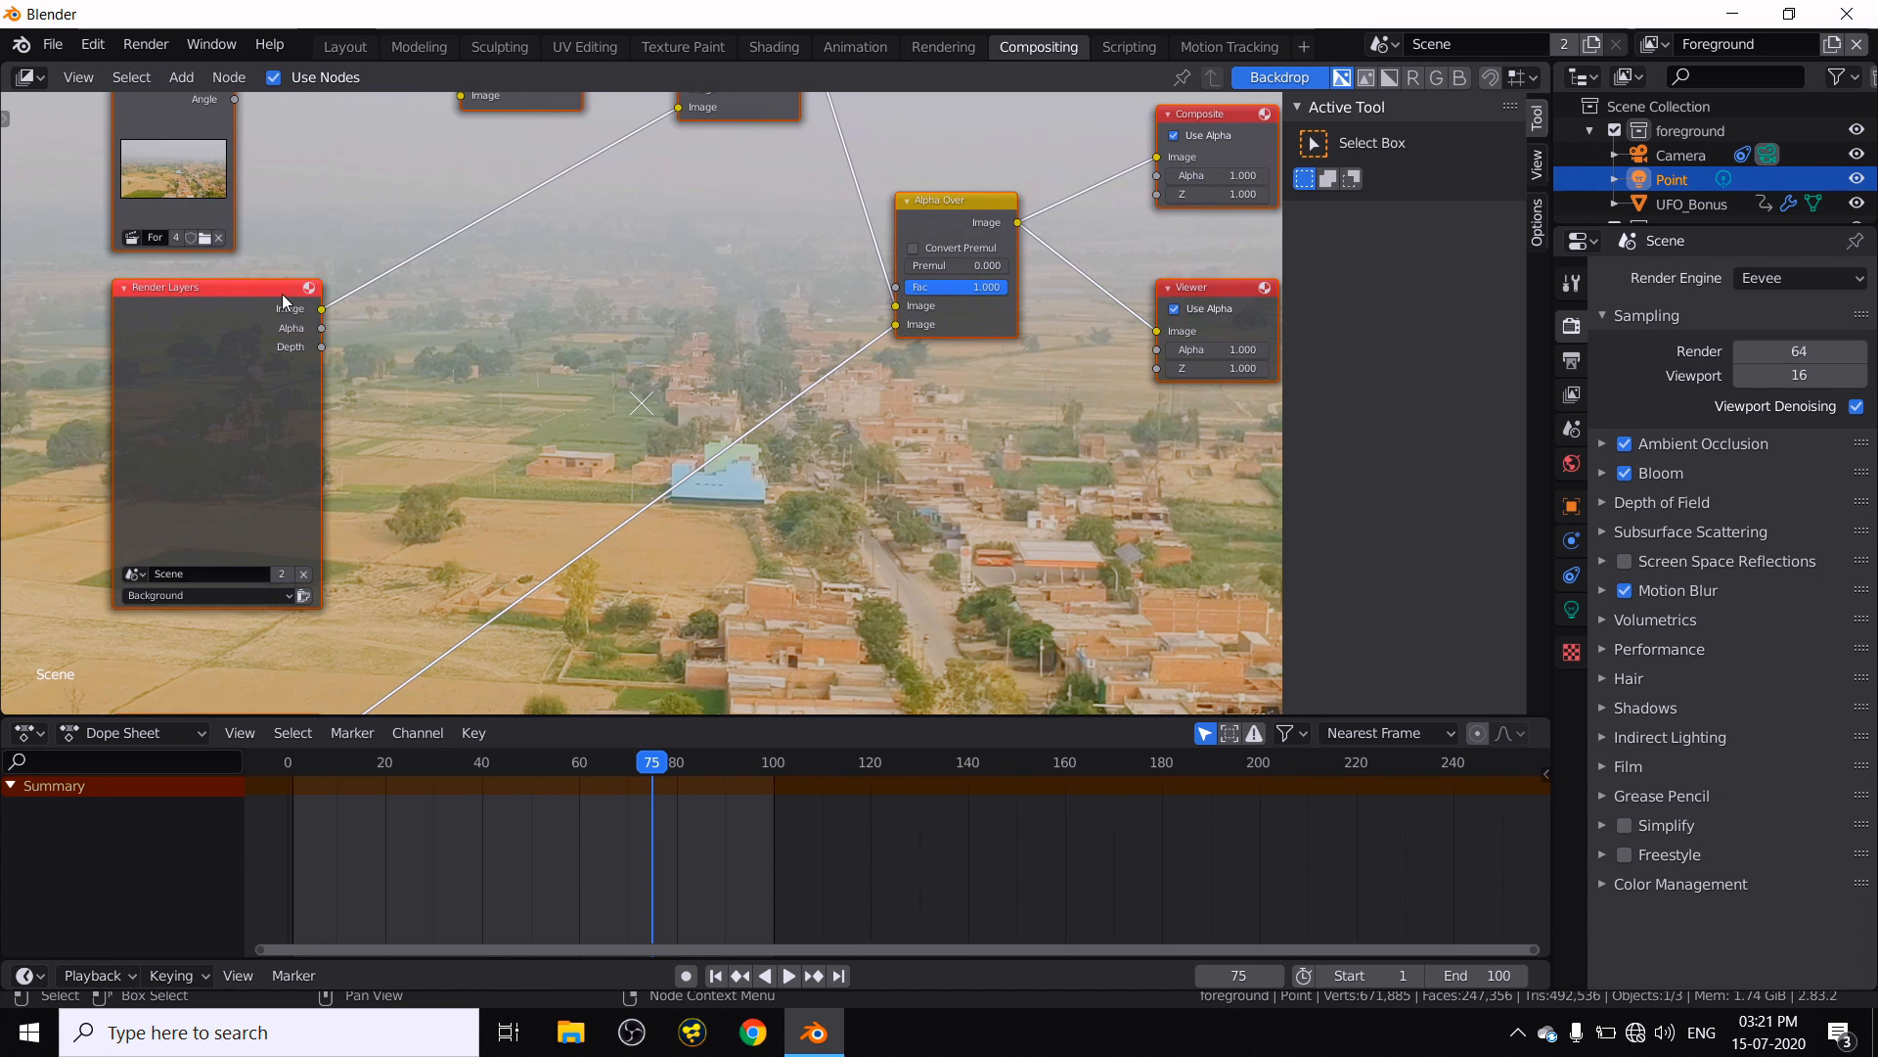
middle_drag(574, 264, 480, 412)
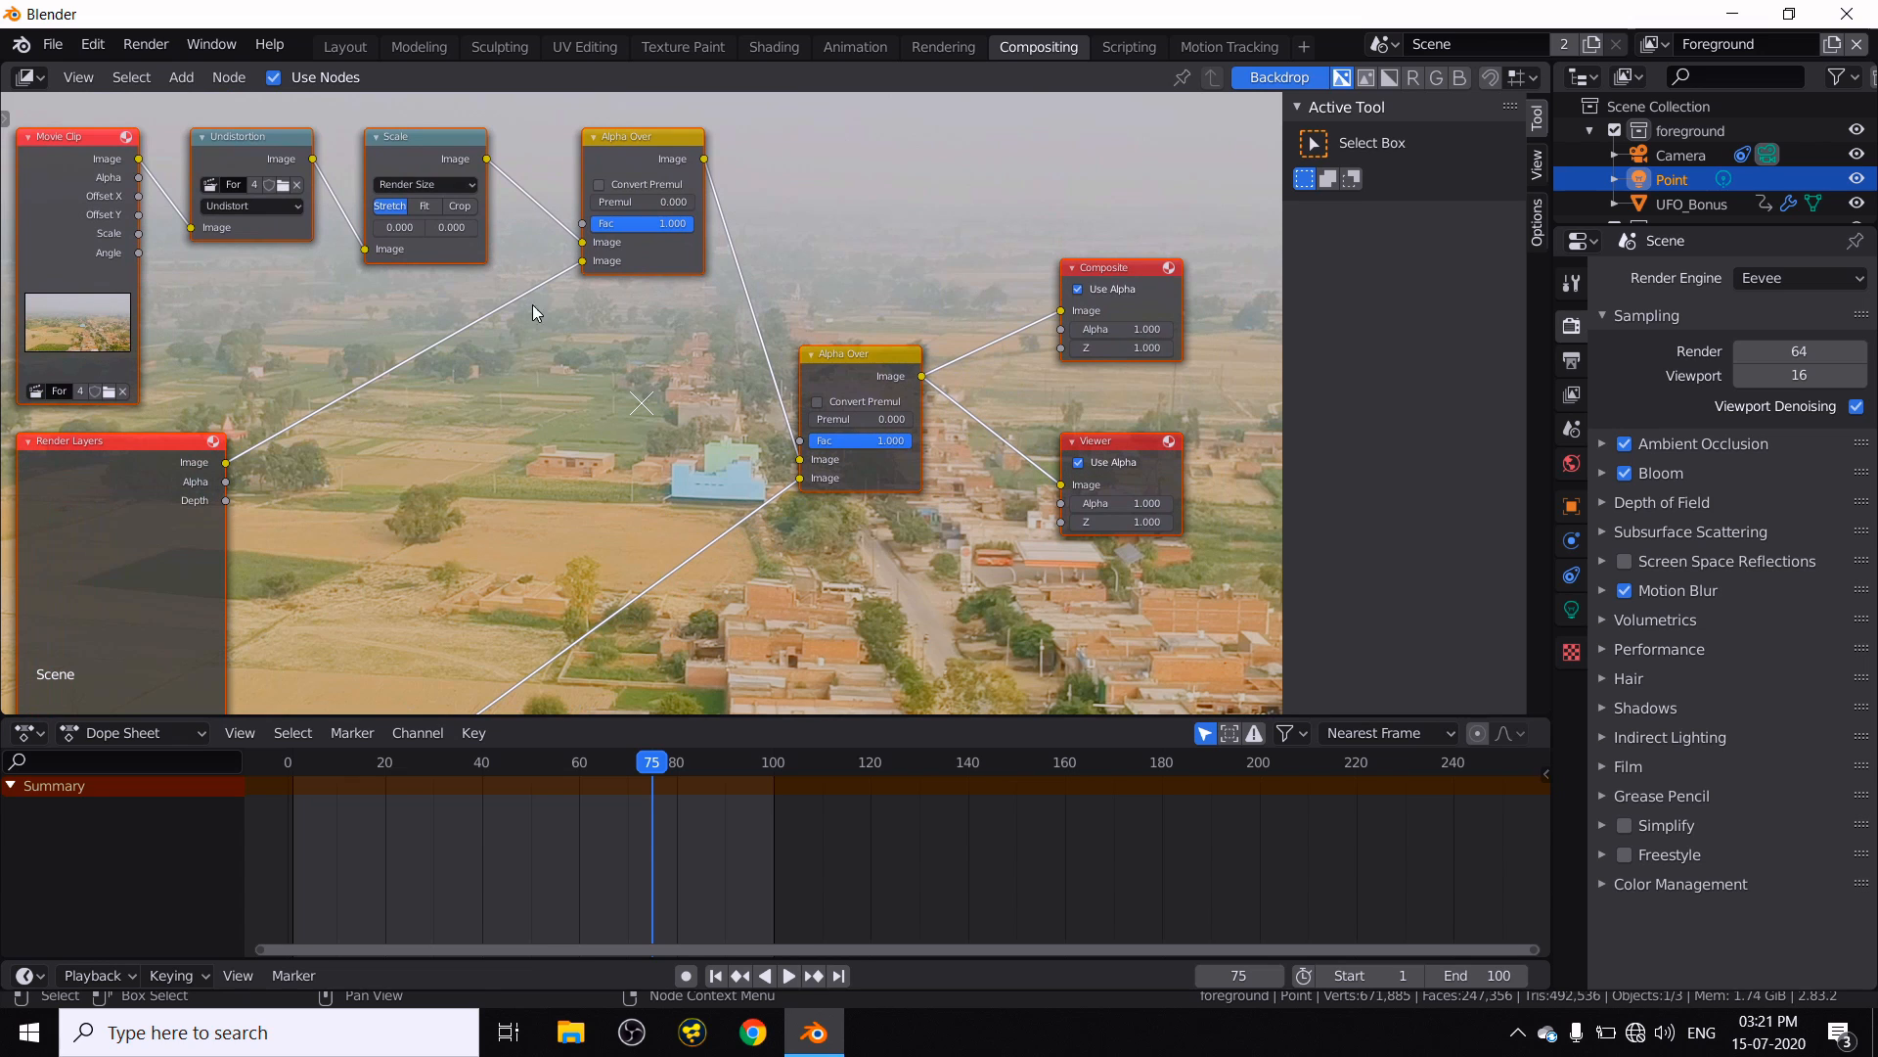
middle_drag(585, 336, 542, 296)
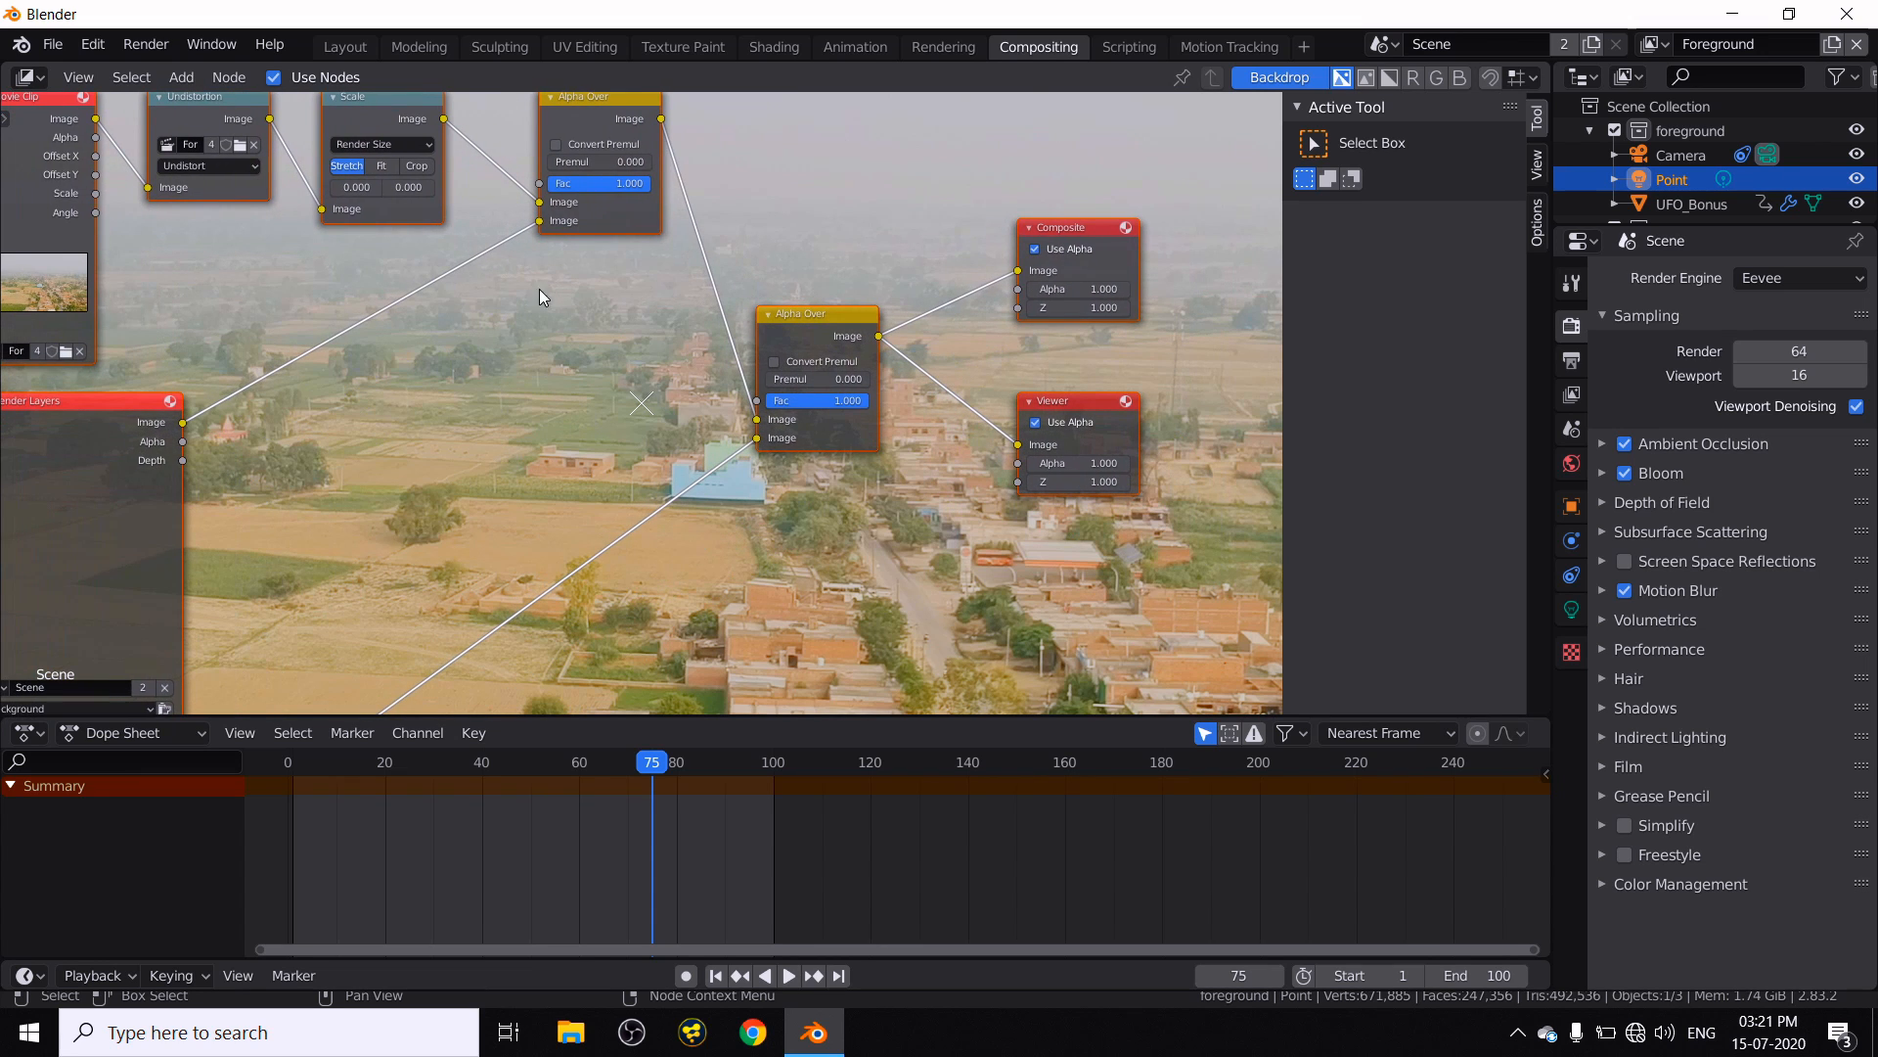
middle_drag(363, 464, 370, 396)
mouse_move(529, 338)
middle_down()
mouse_move(548, 391)
mouse_move(536, 364)
middle_up()
- Connect the Background render layer's image directly to the final Alpha Over node's first image input and enable Convert Premul on it
drag(618, 260, 802, 395)
middle_drag(739, 354, 704, 424)
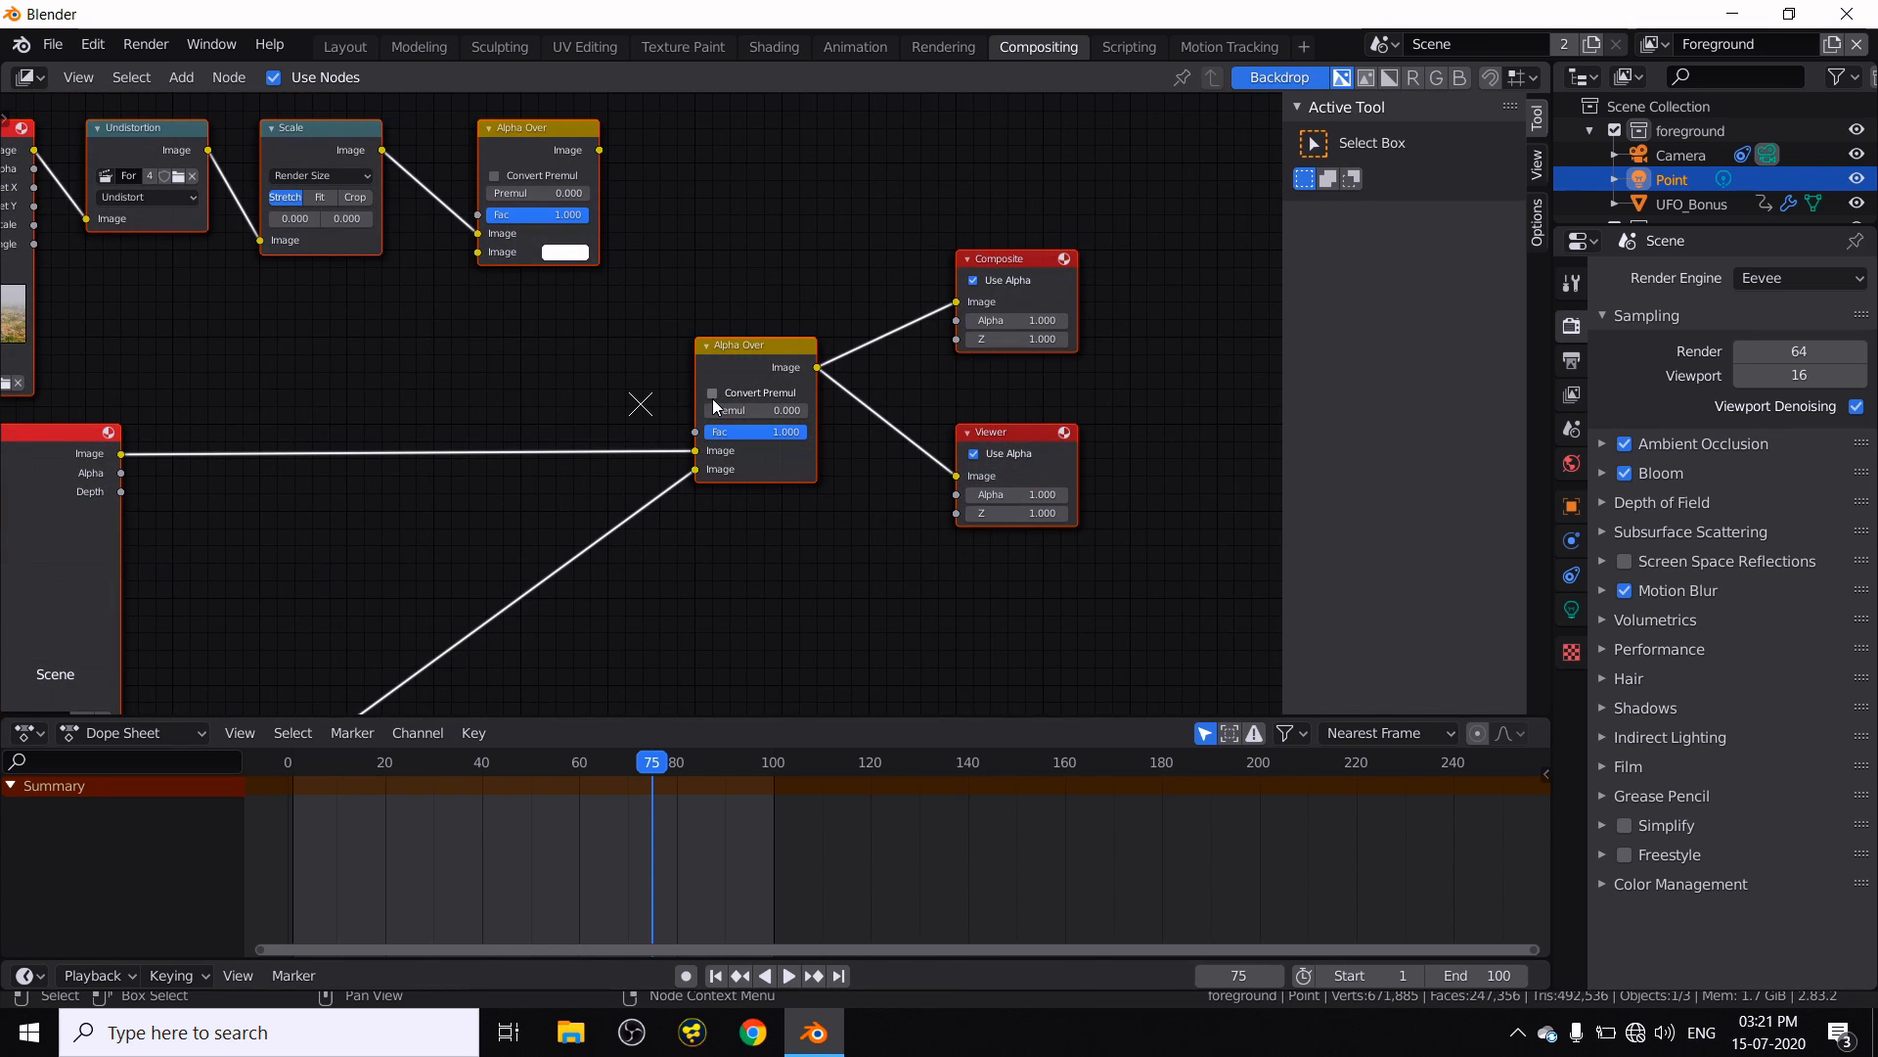
click(712, 393)
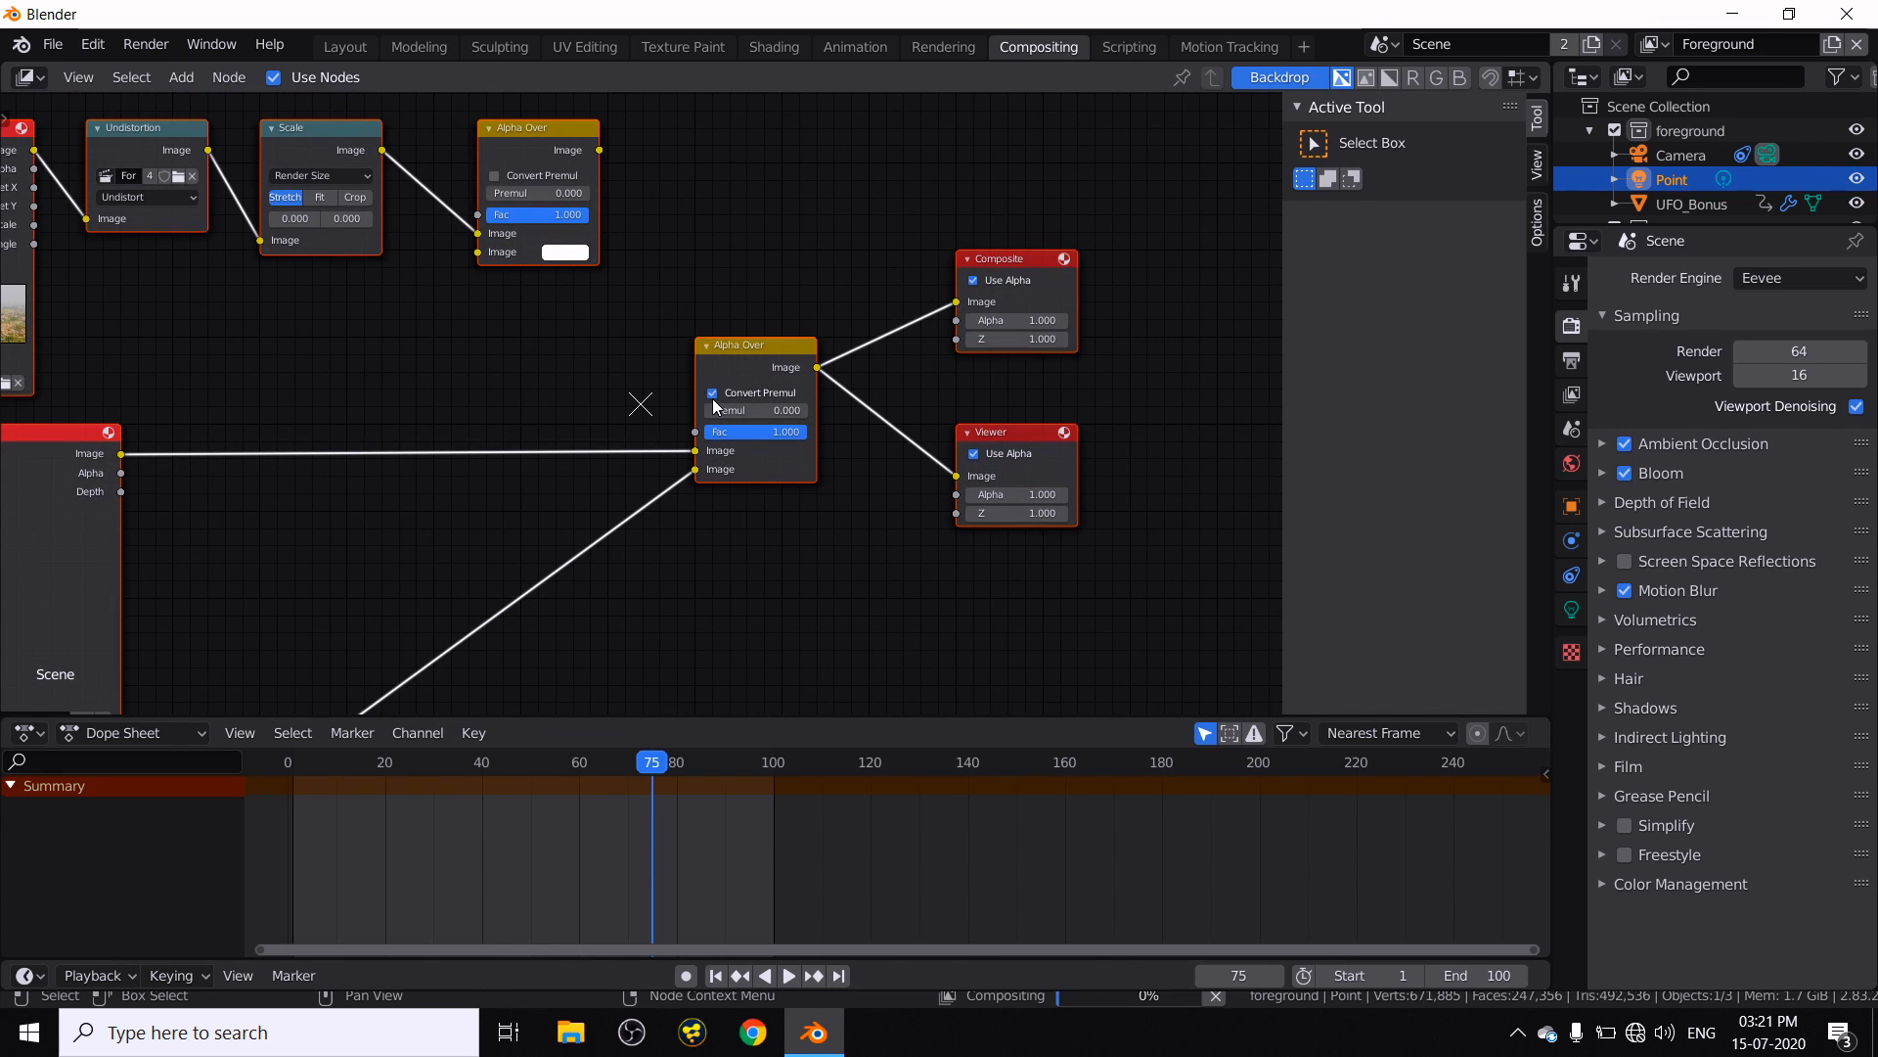
- Delete the Movie Clip, Undistortion, Scale and disconnected Alpha Over nodes from the compositing tree
middle_drag(614, 395, 962, 487)
drag(1042, 185, 259, 379)
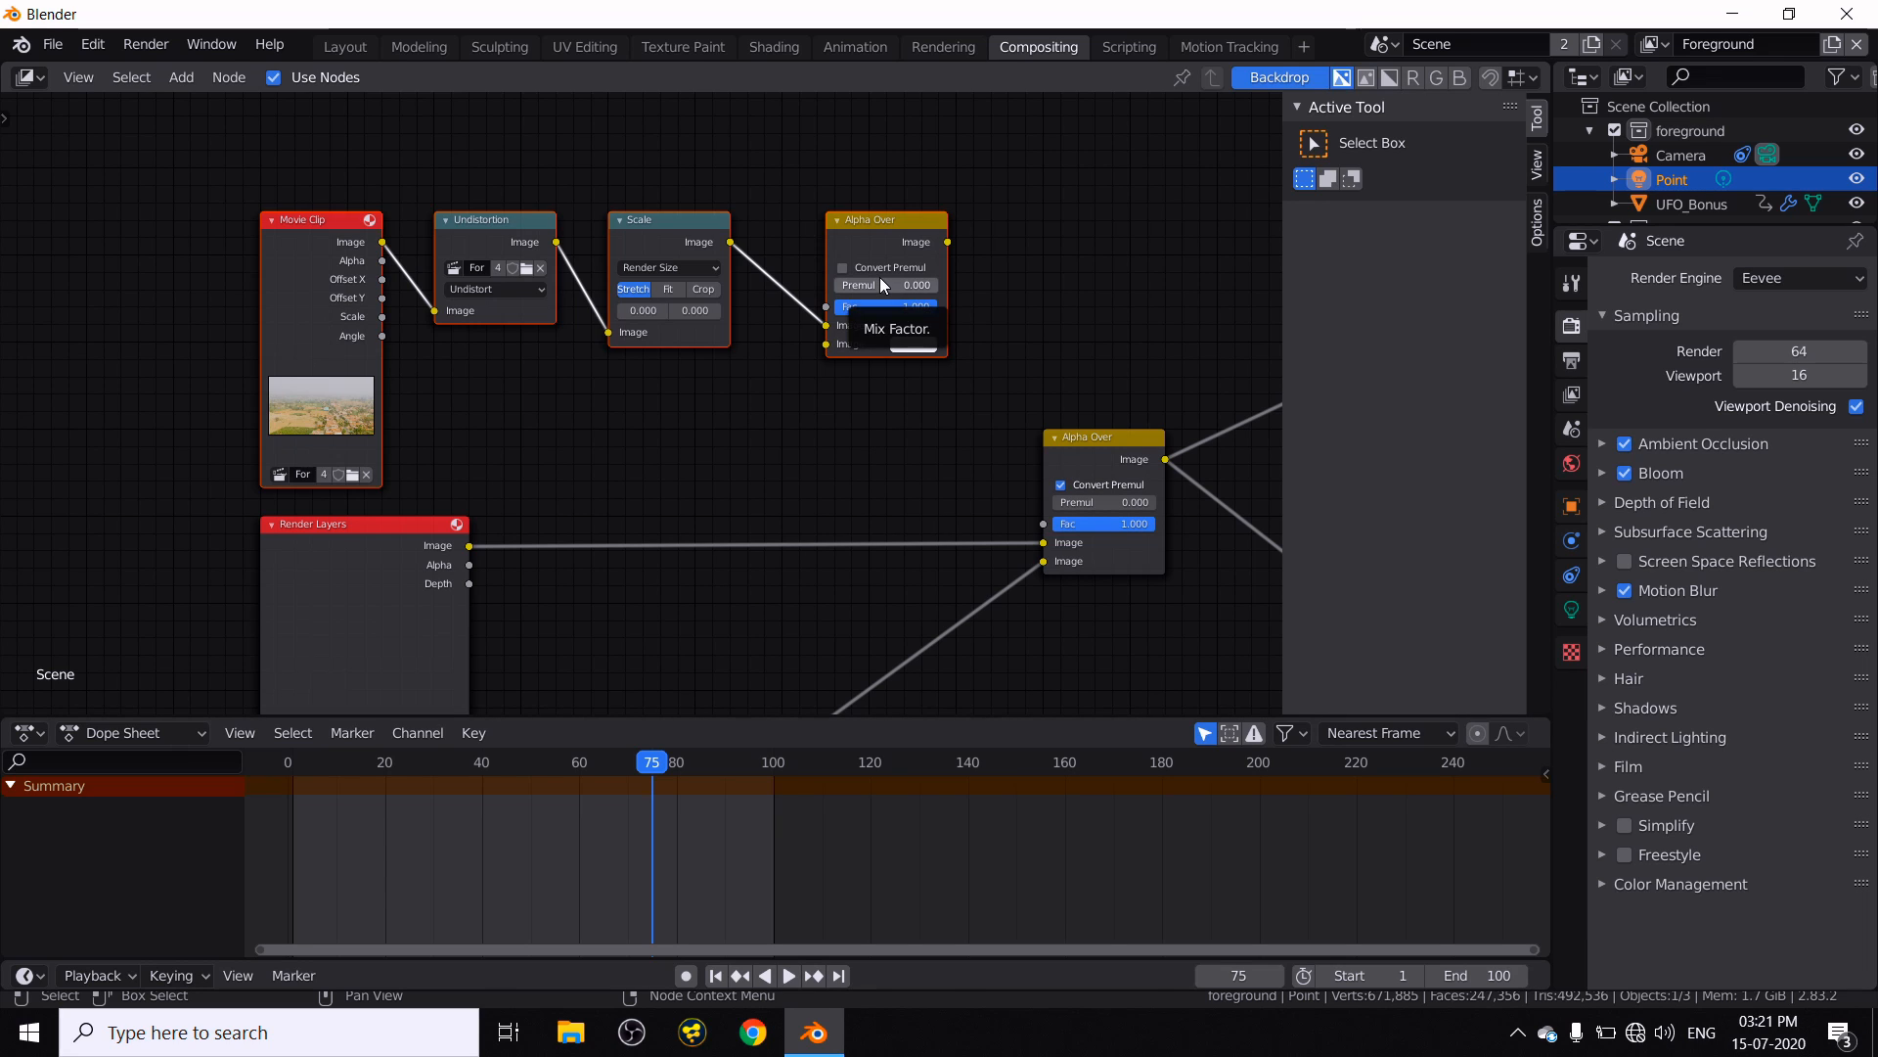
key(x)
middle_drag(892, 492, 670, 255)
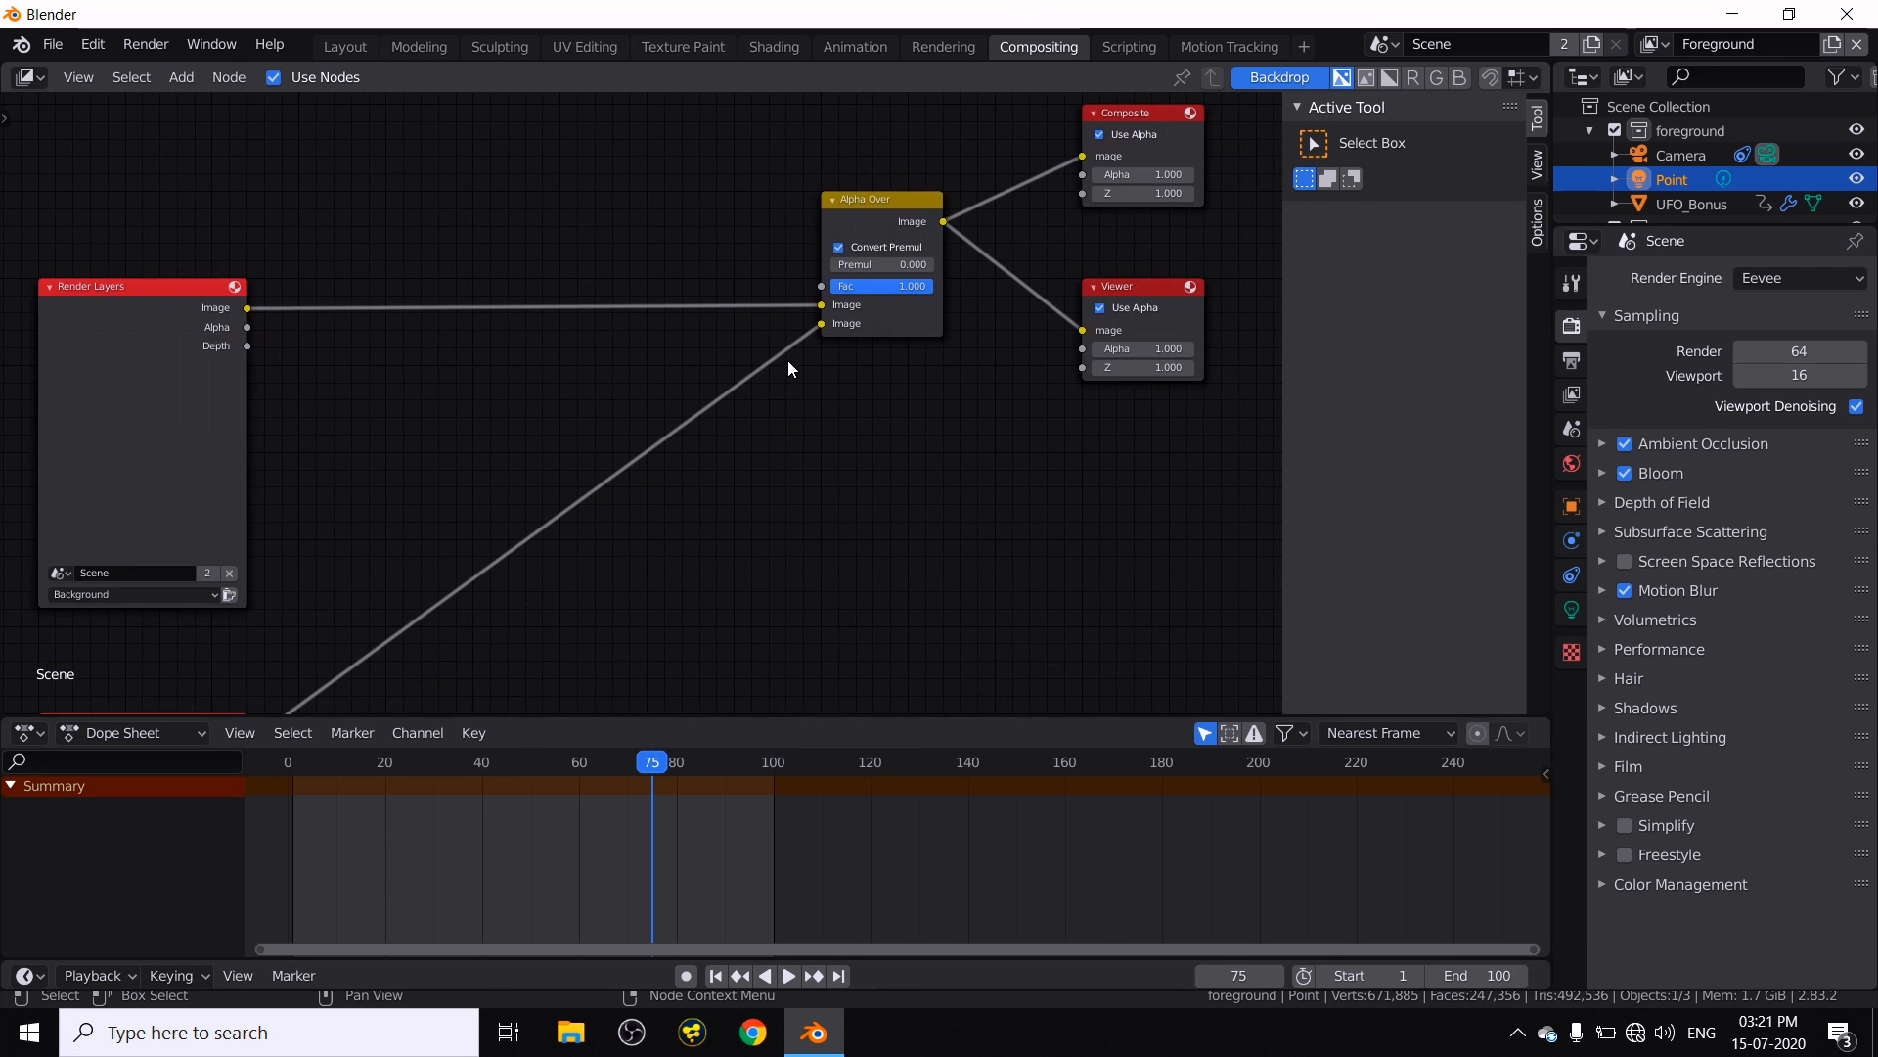
- Return to the Layout workspace and set the render resolution percentage to 42%
click(352, 49)
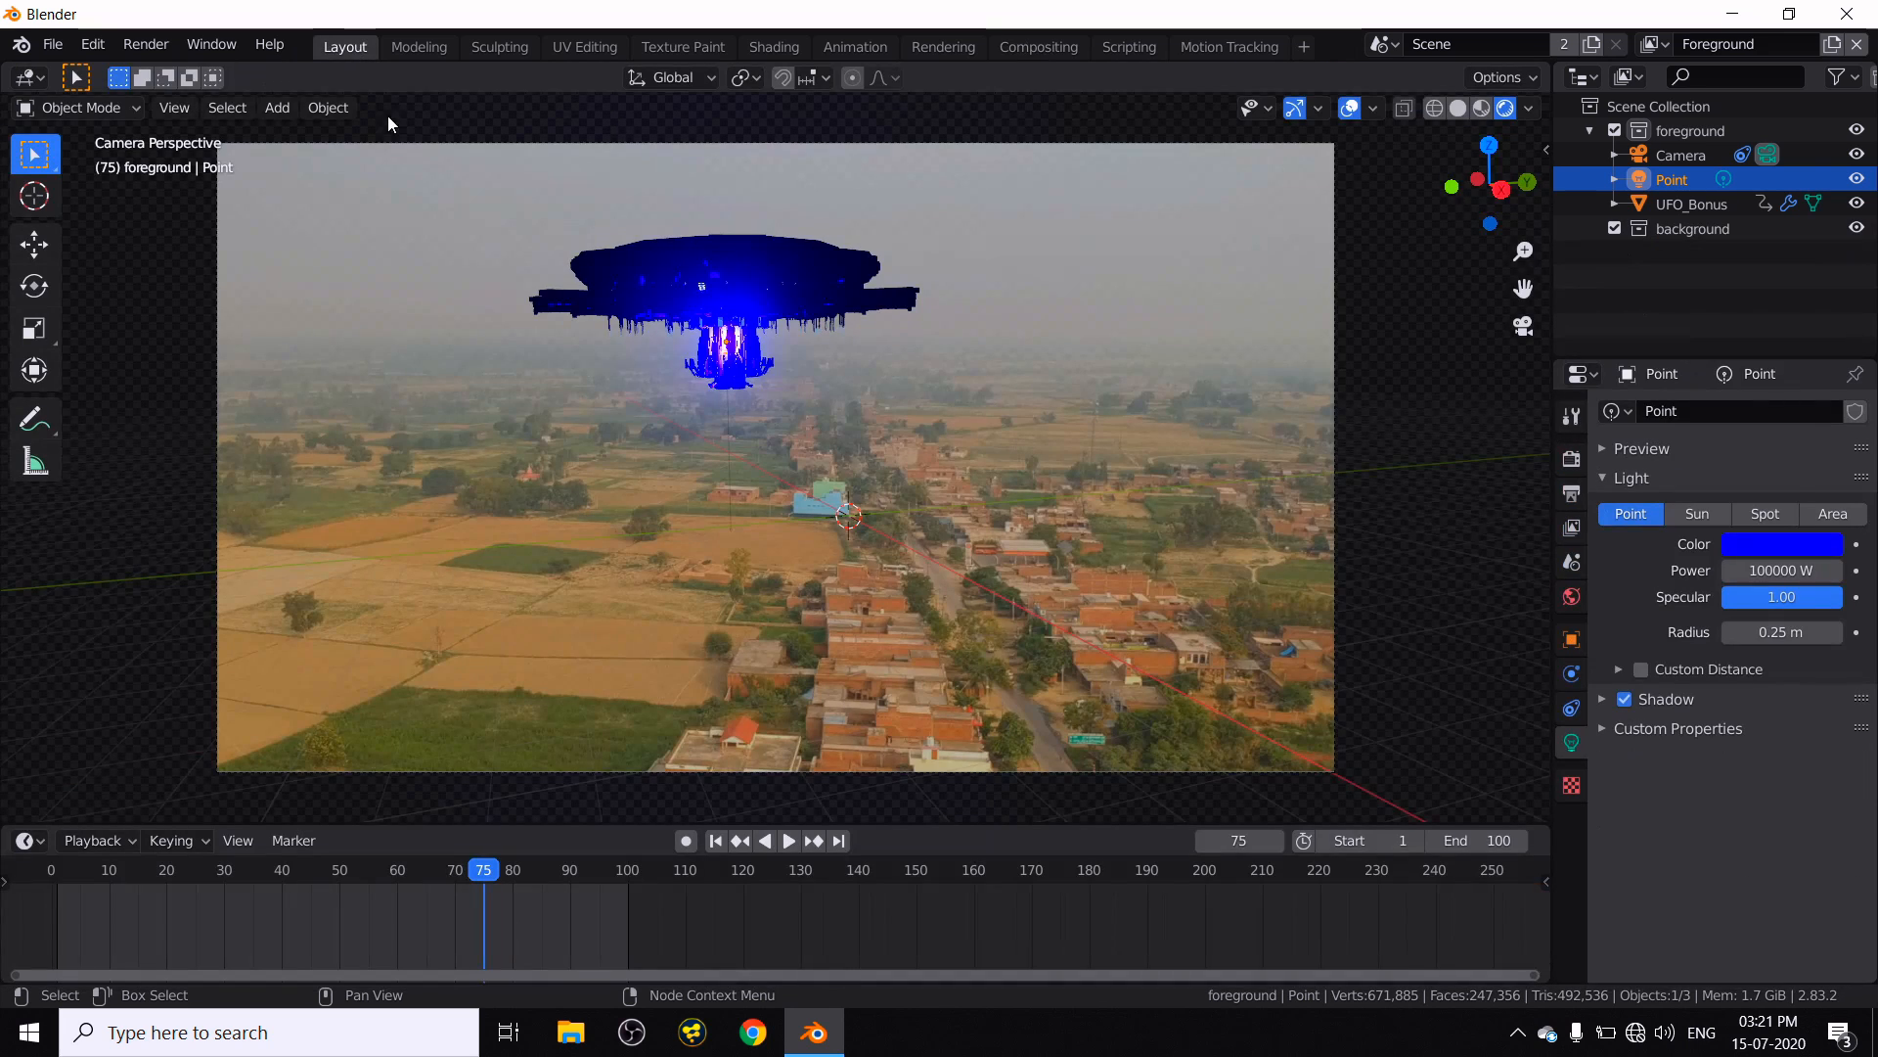
click(138, 45)
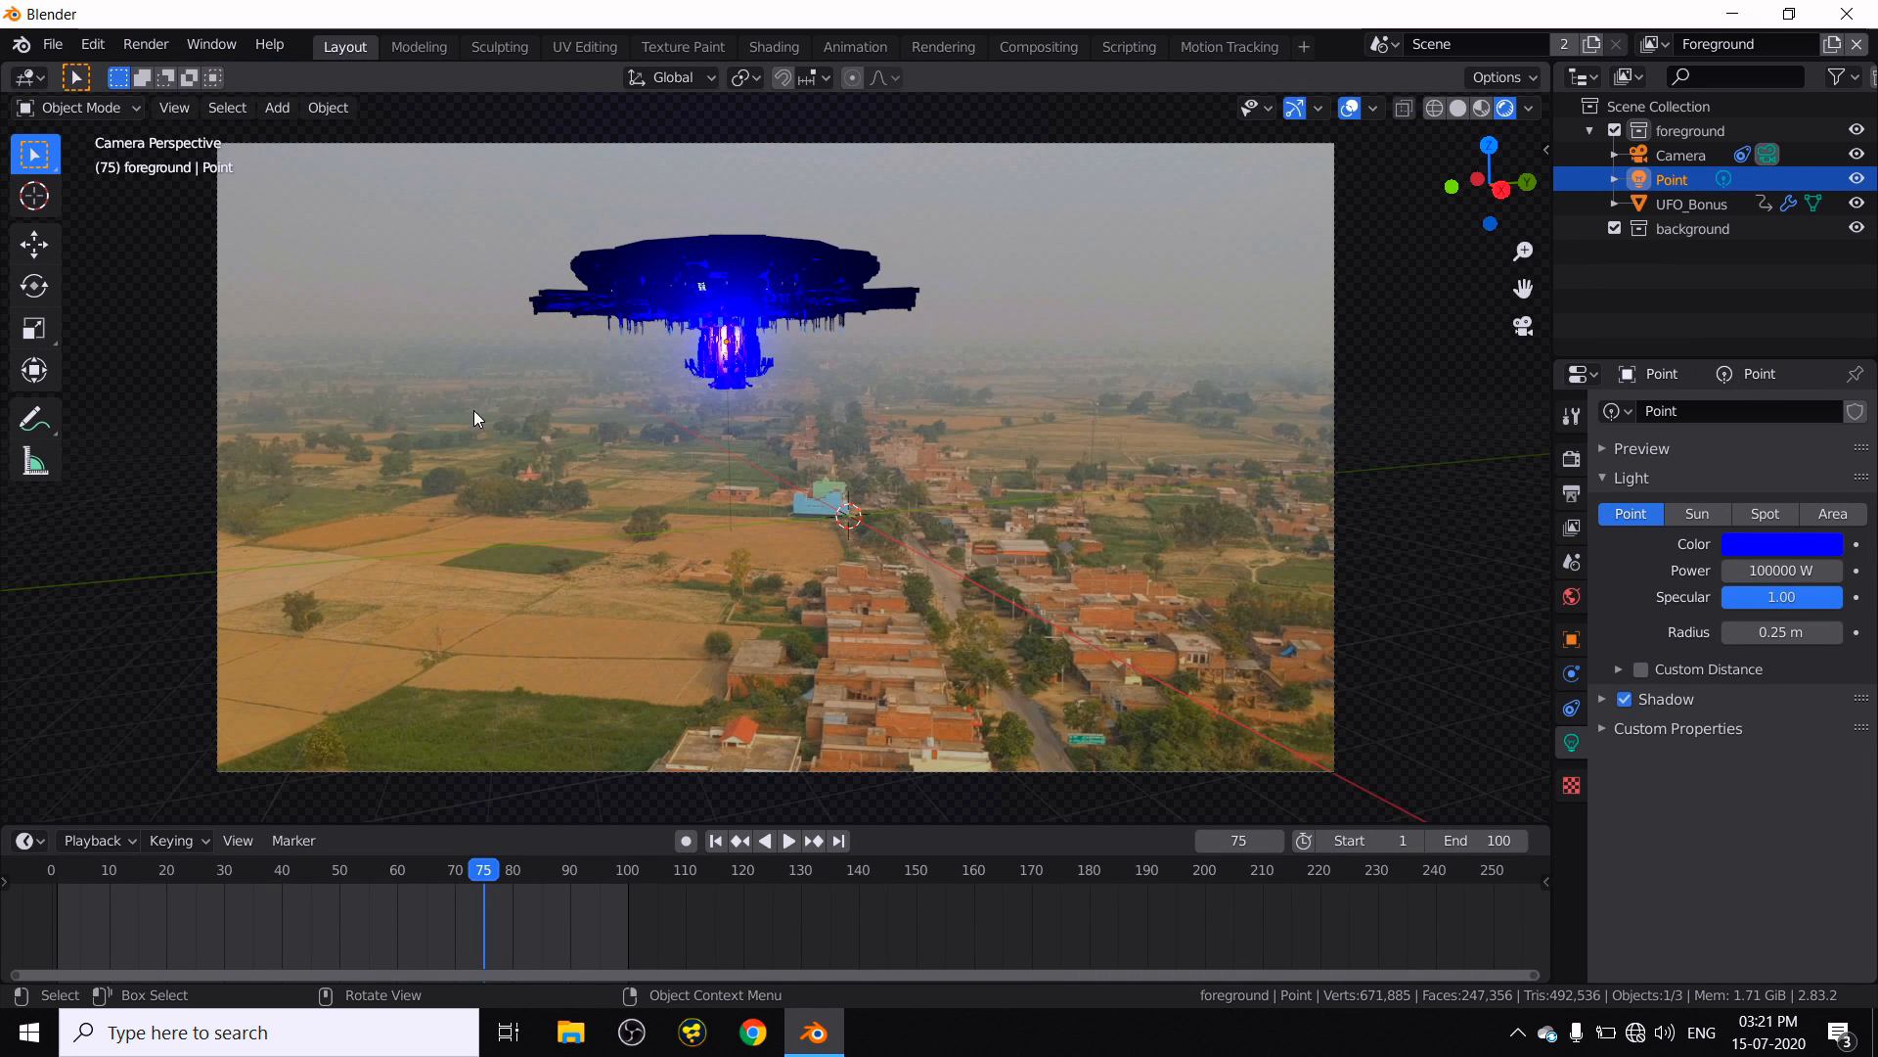
click(1571, 459)
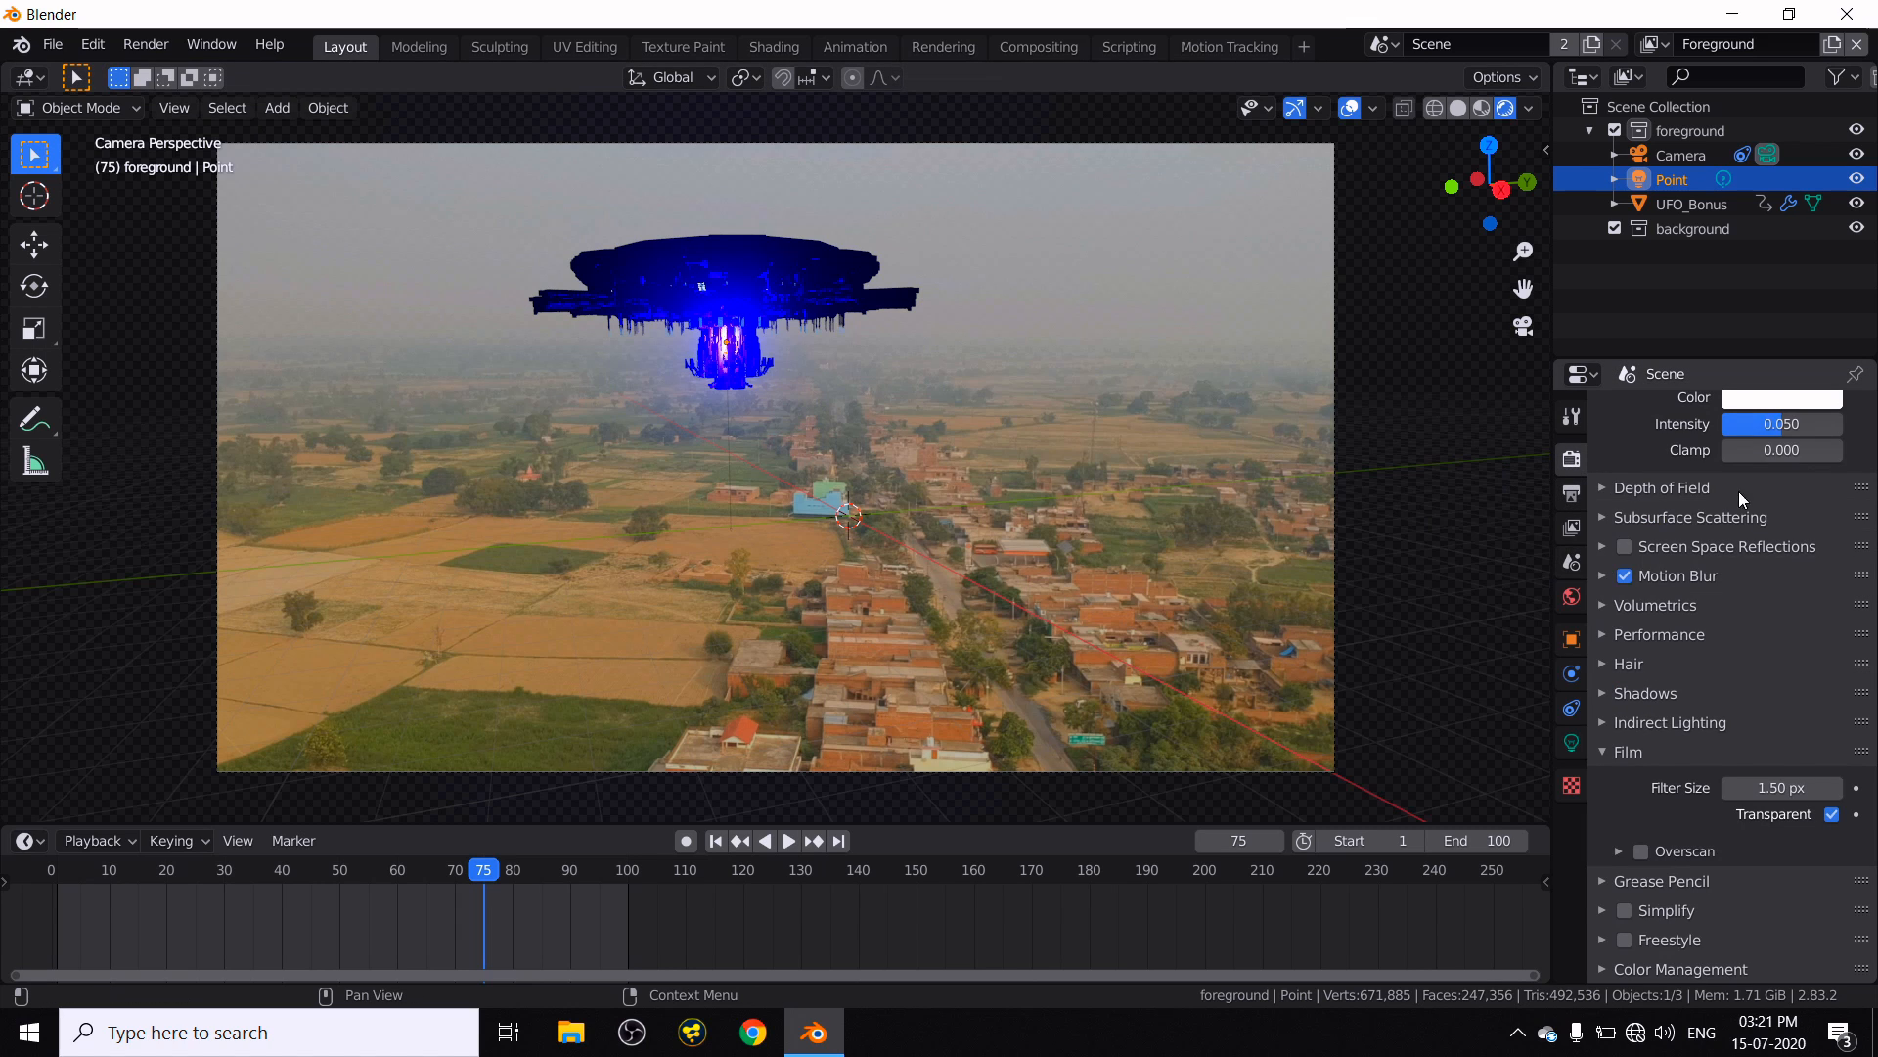
scroll(1657, 536, up, 4)
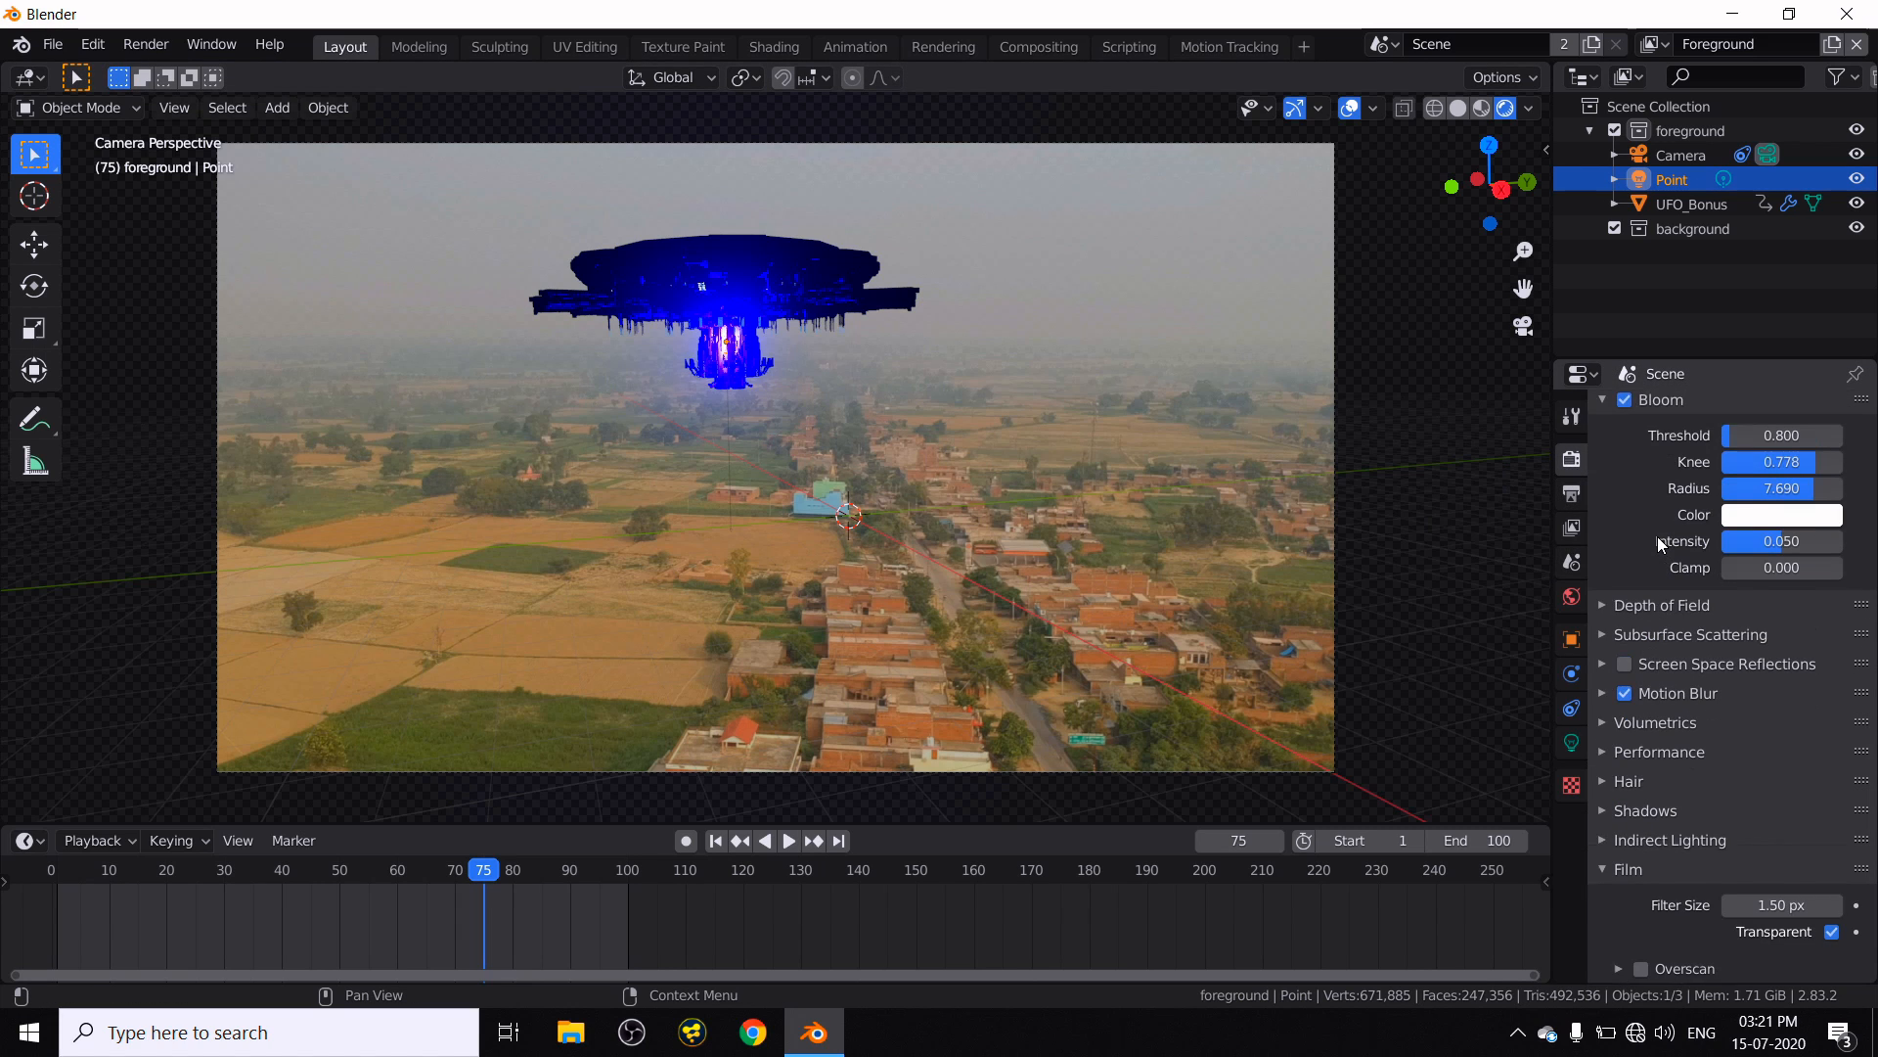
click(1571, 494)
drag(1830, 491, 1752, 491)
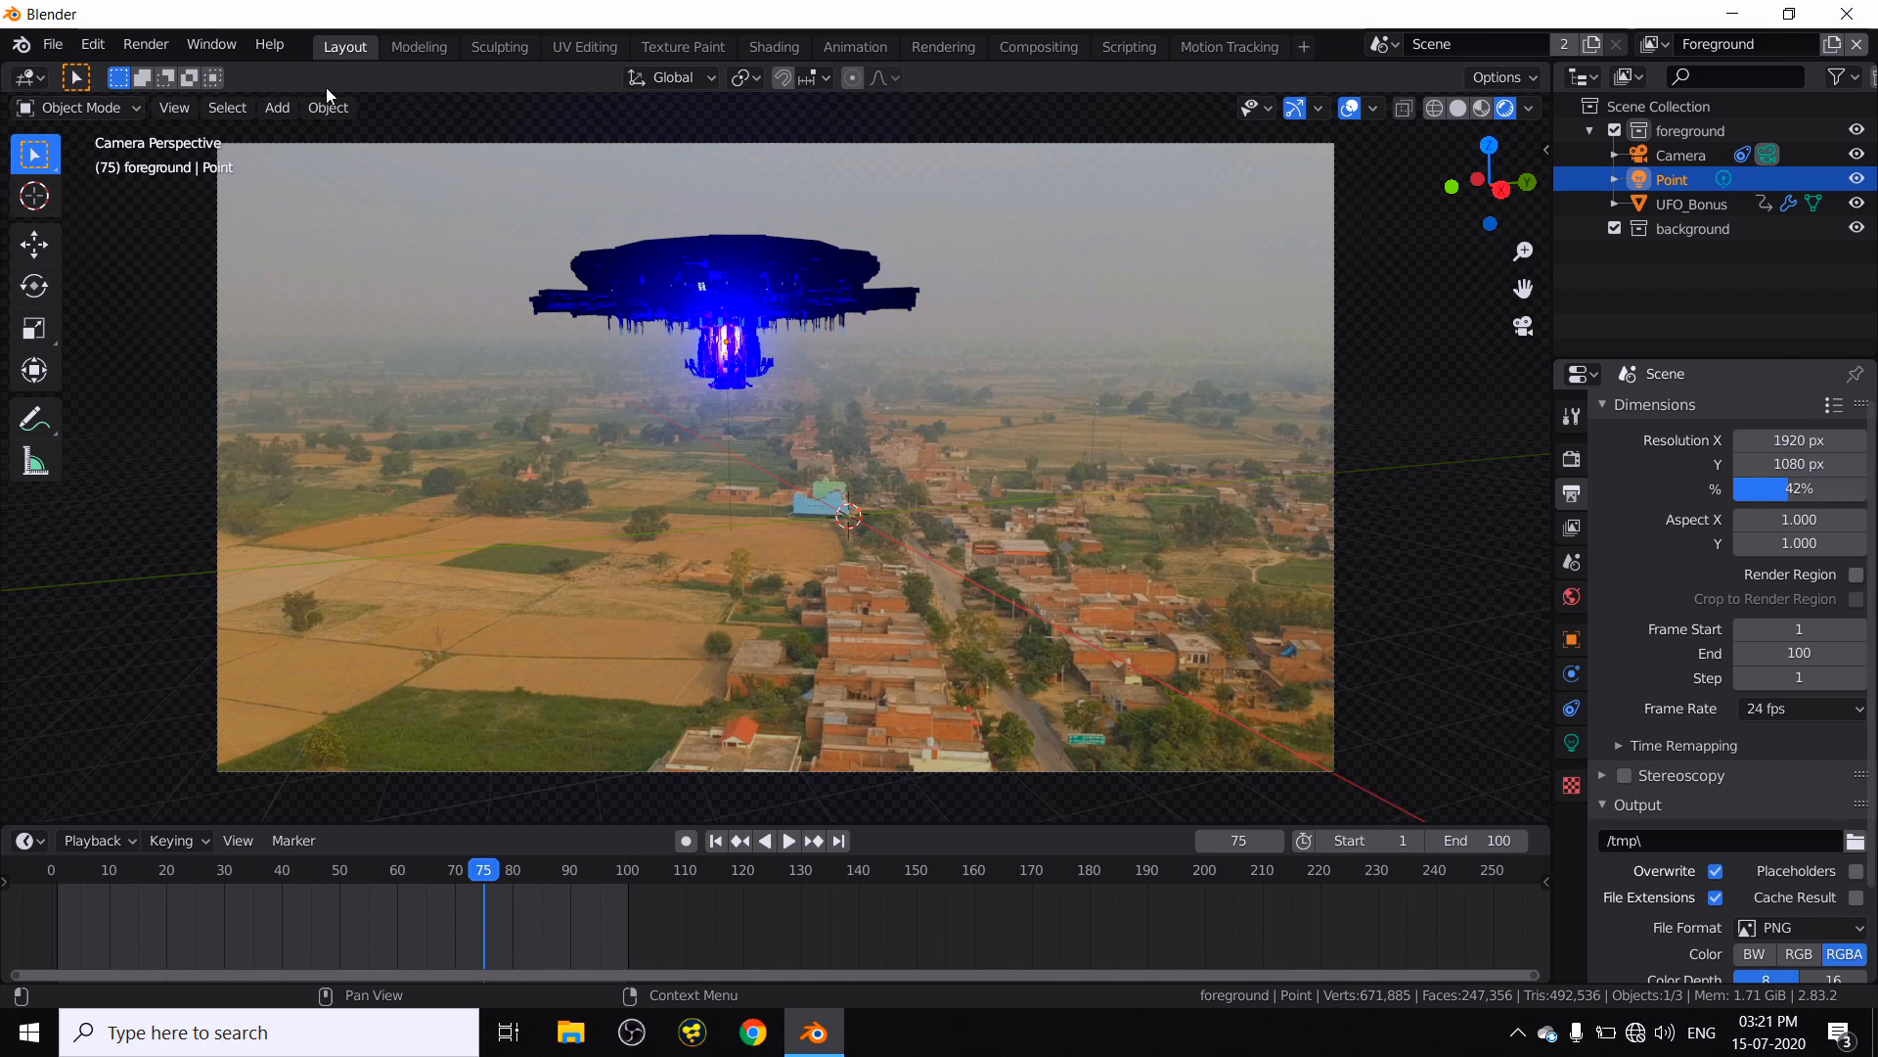
- Render the current frame as a test image, inspect the UFO on its transparent background enlarged, and close the render window
click(156, 49)
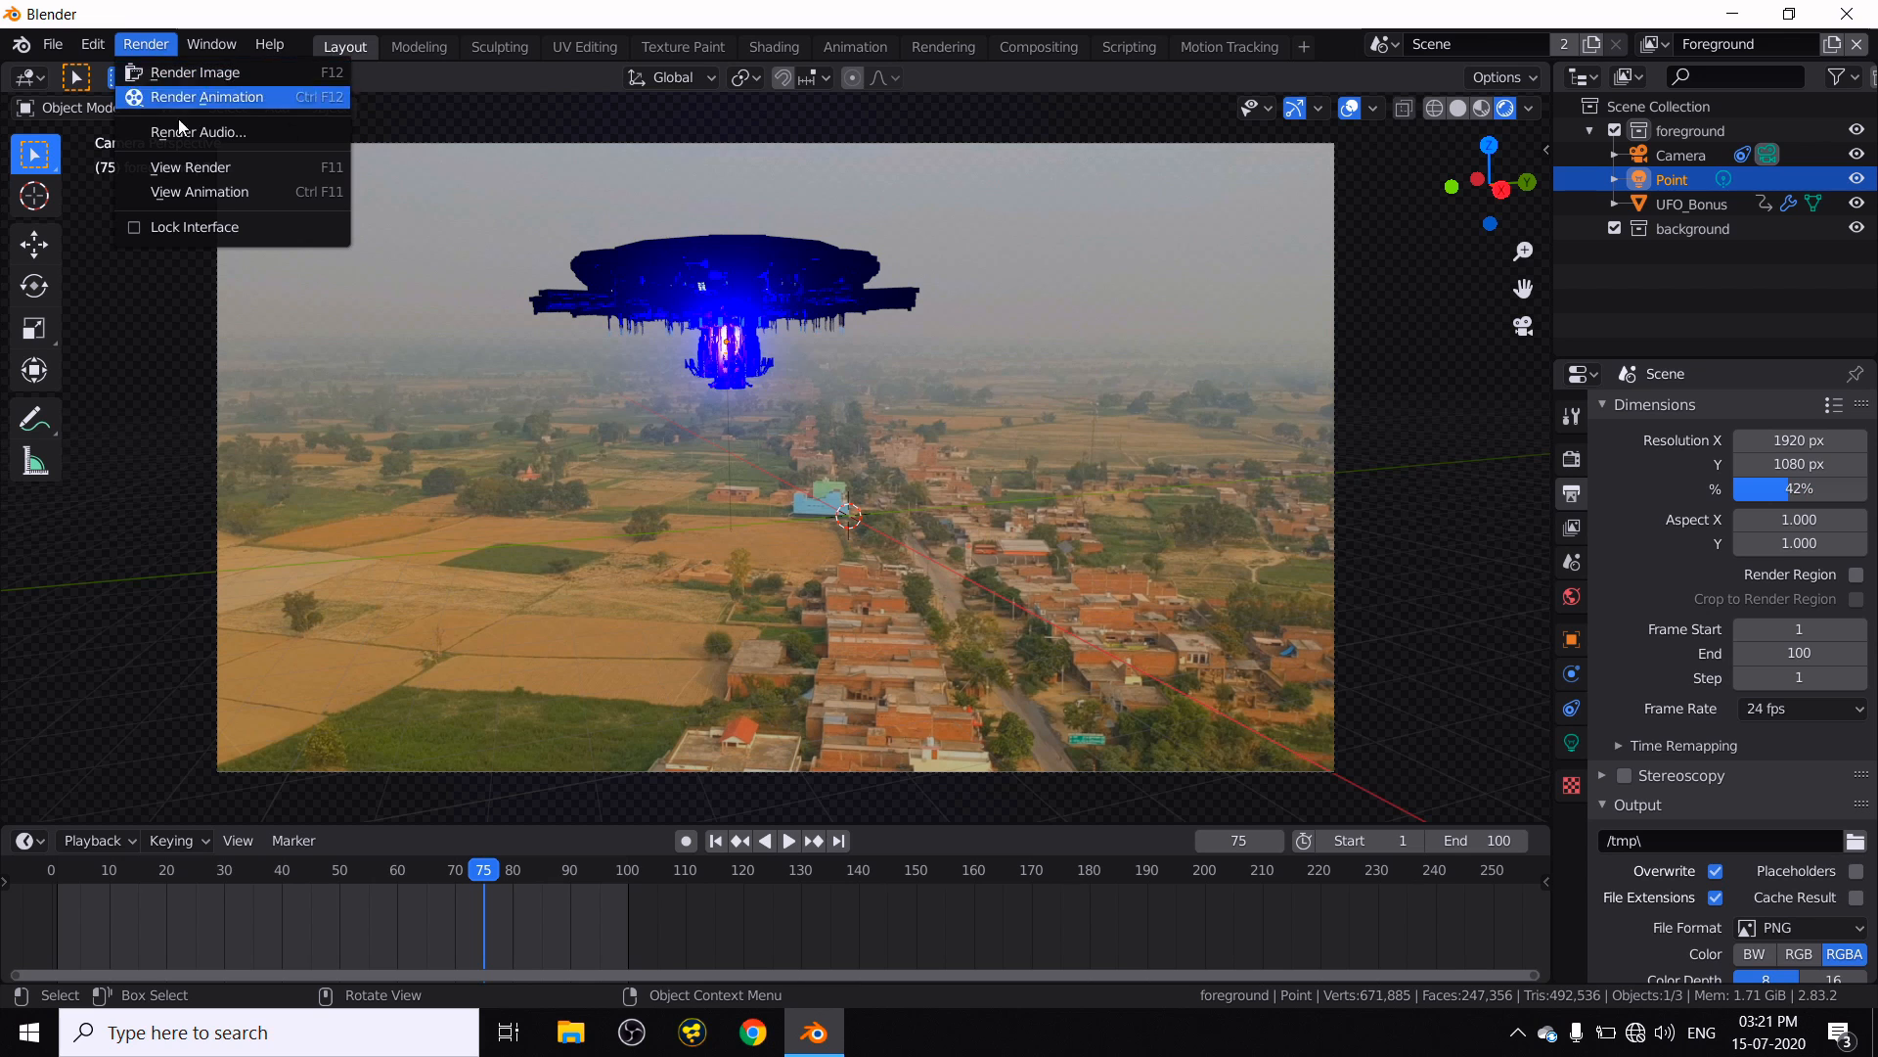
click(246, 81)
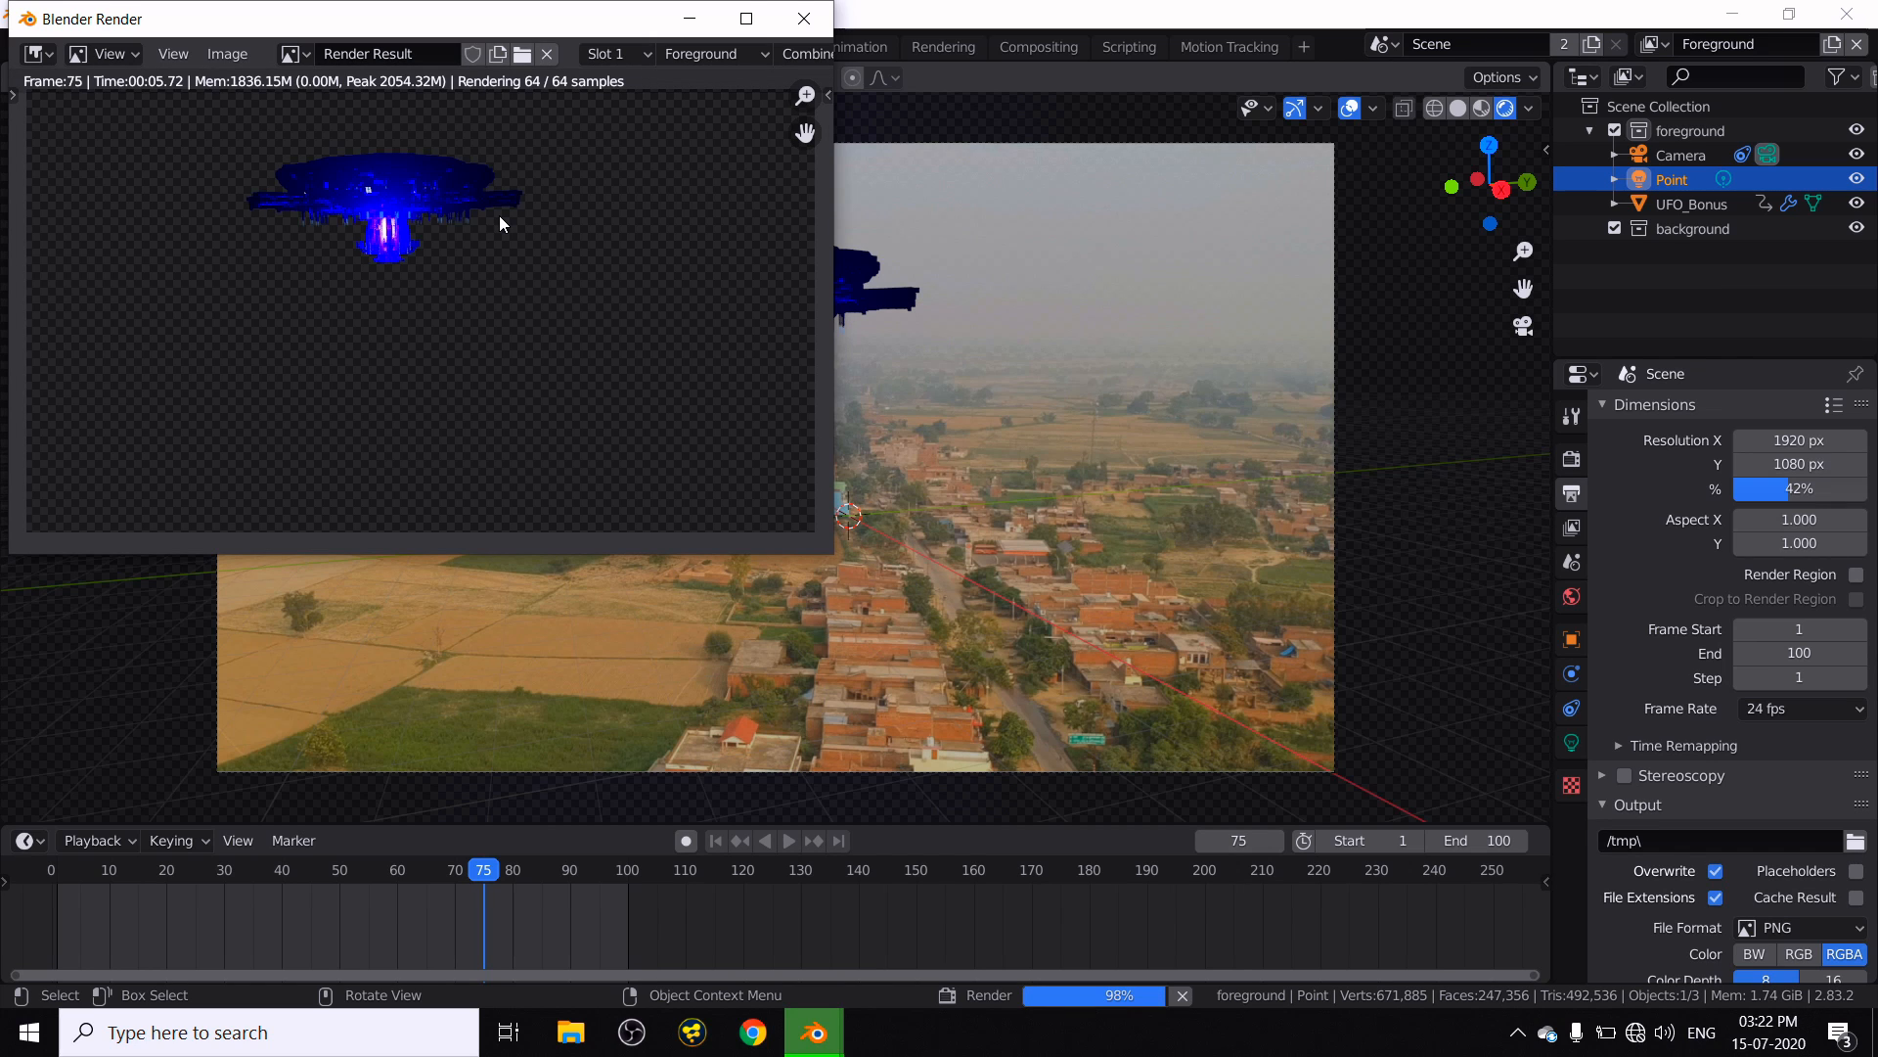
click(748, 20)
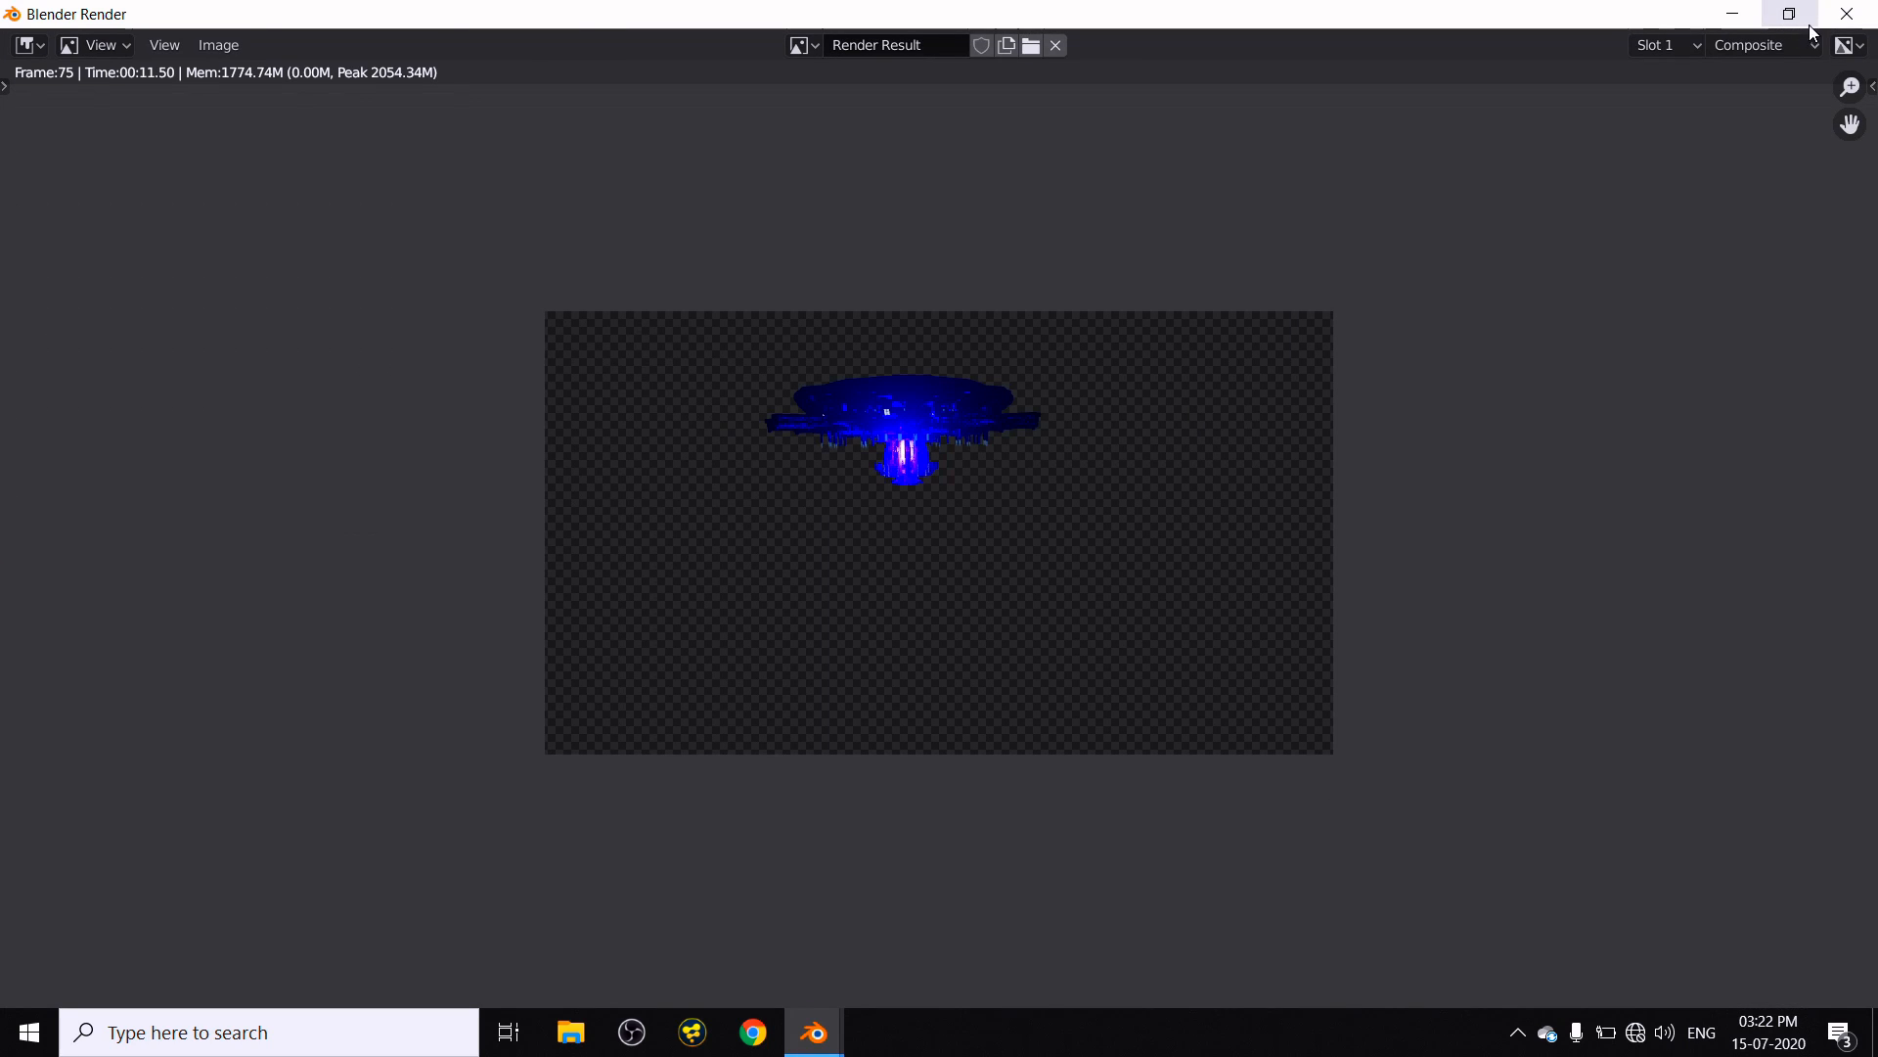
scroll(1039, 536, up, 2)
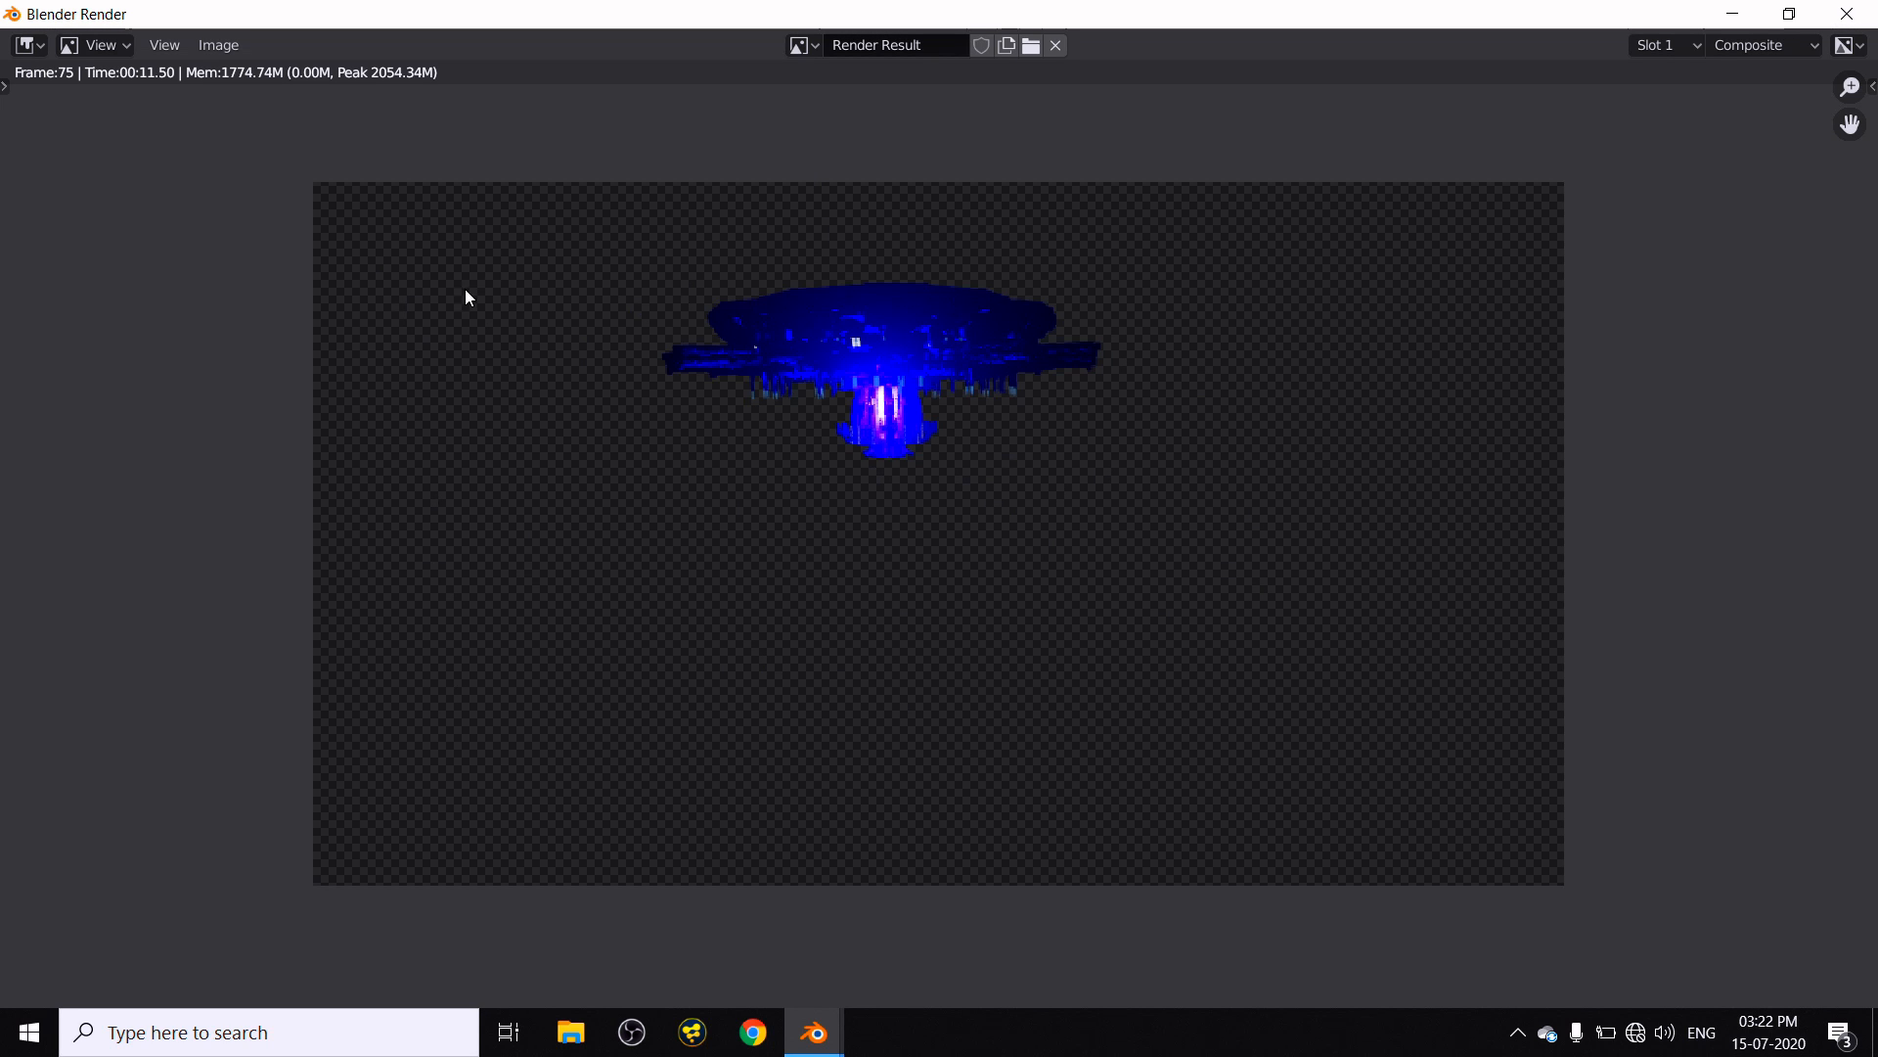
click(1847, 14)
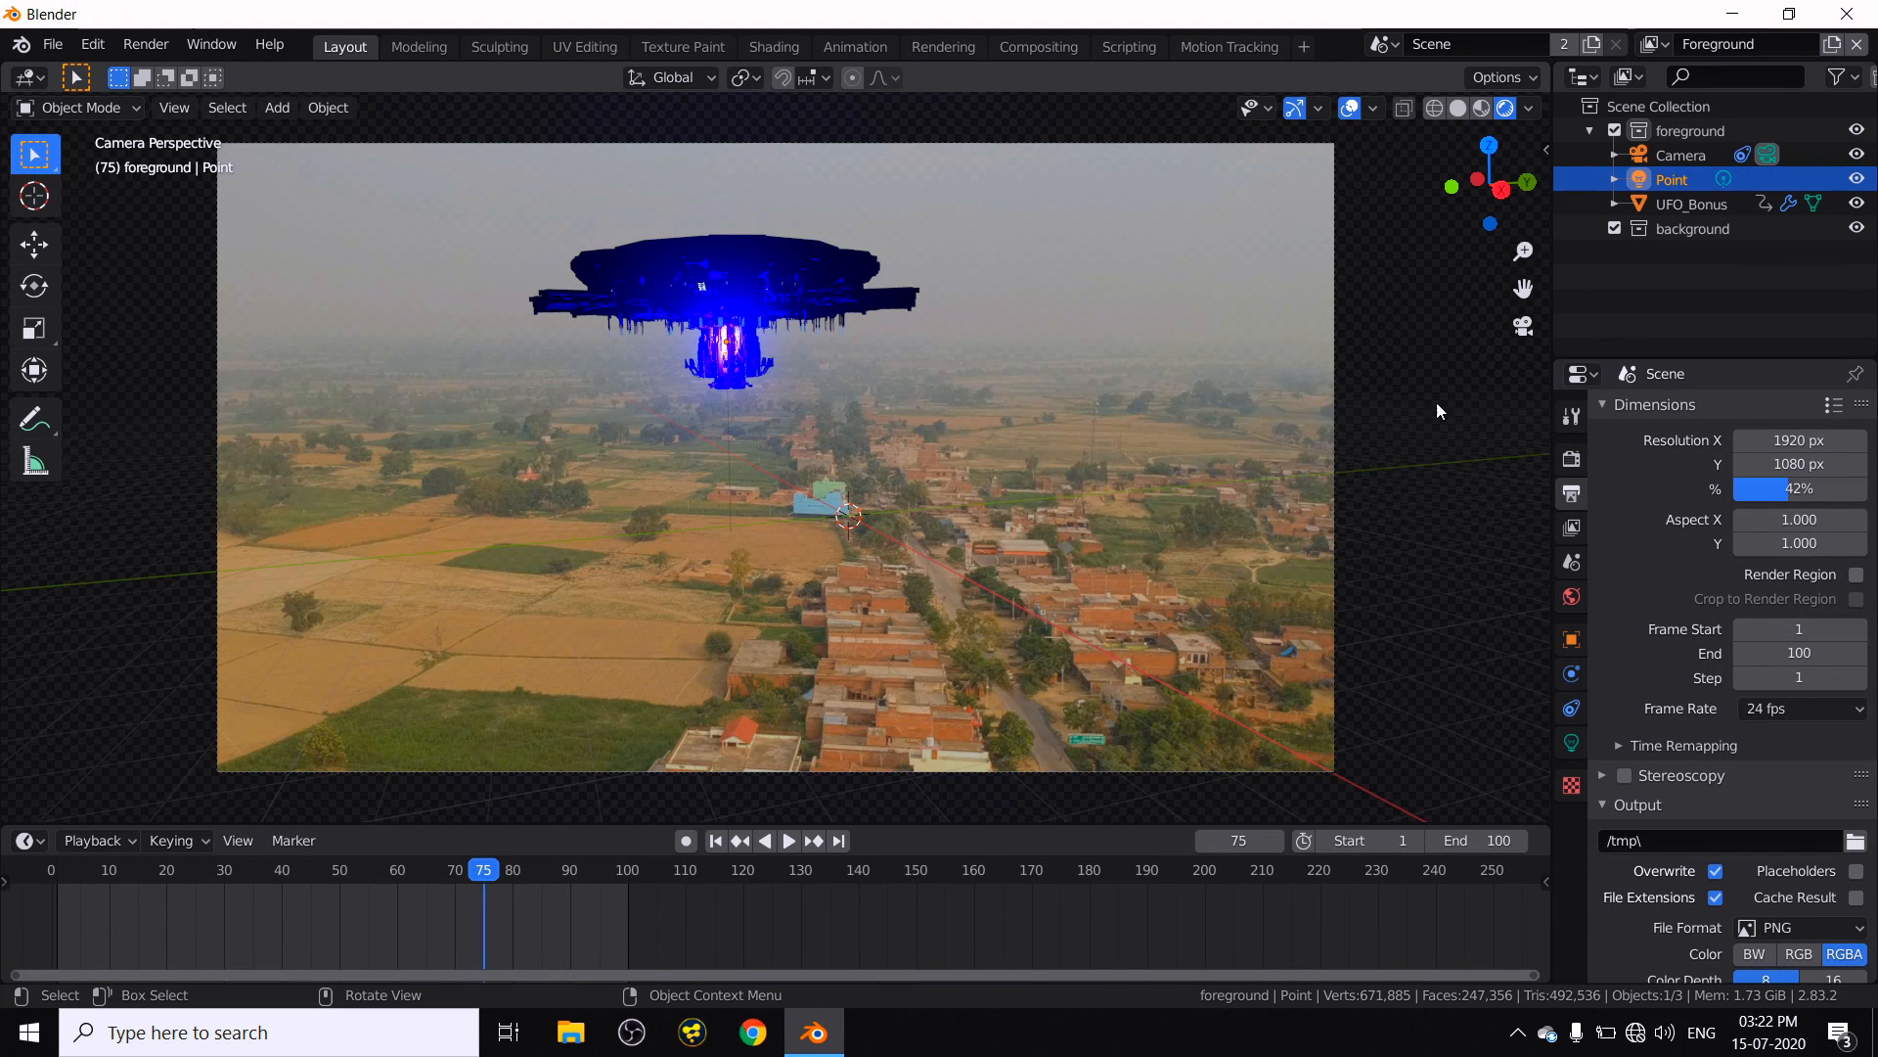
- Raise the render resolution percentage to the full end of its slider and set the output path to the desktop's Project folder
drag(1820, 492, 1875, 492)
scroll(1666, 584, down, 3)
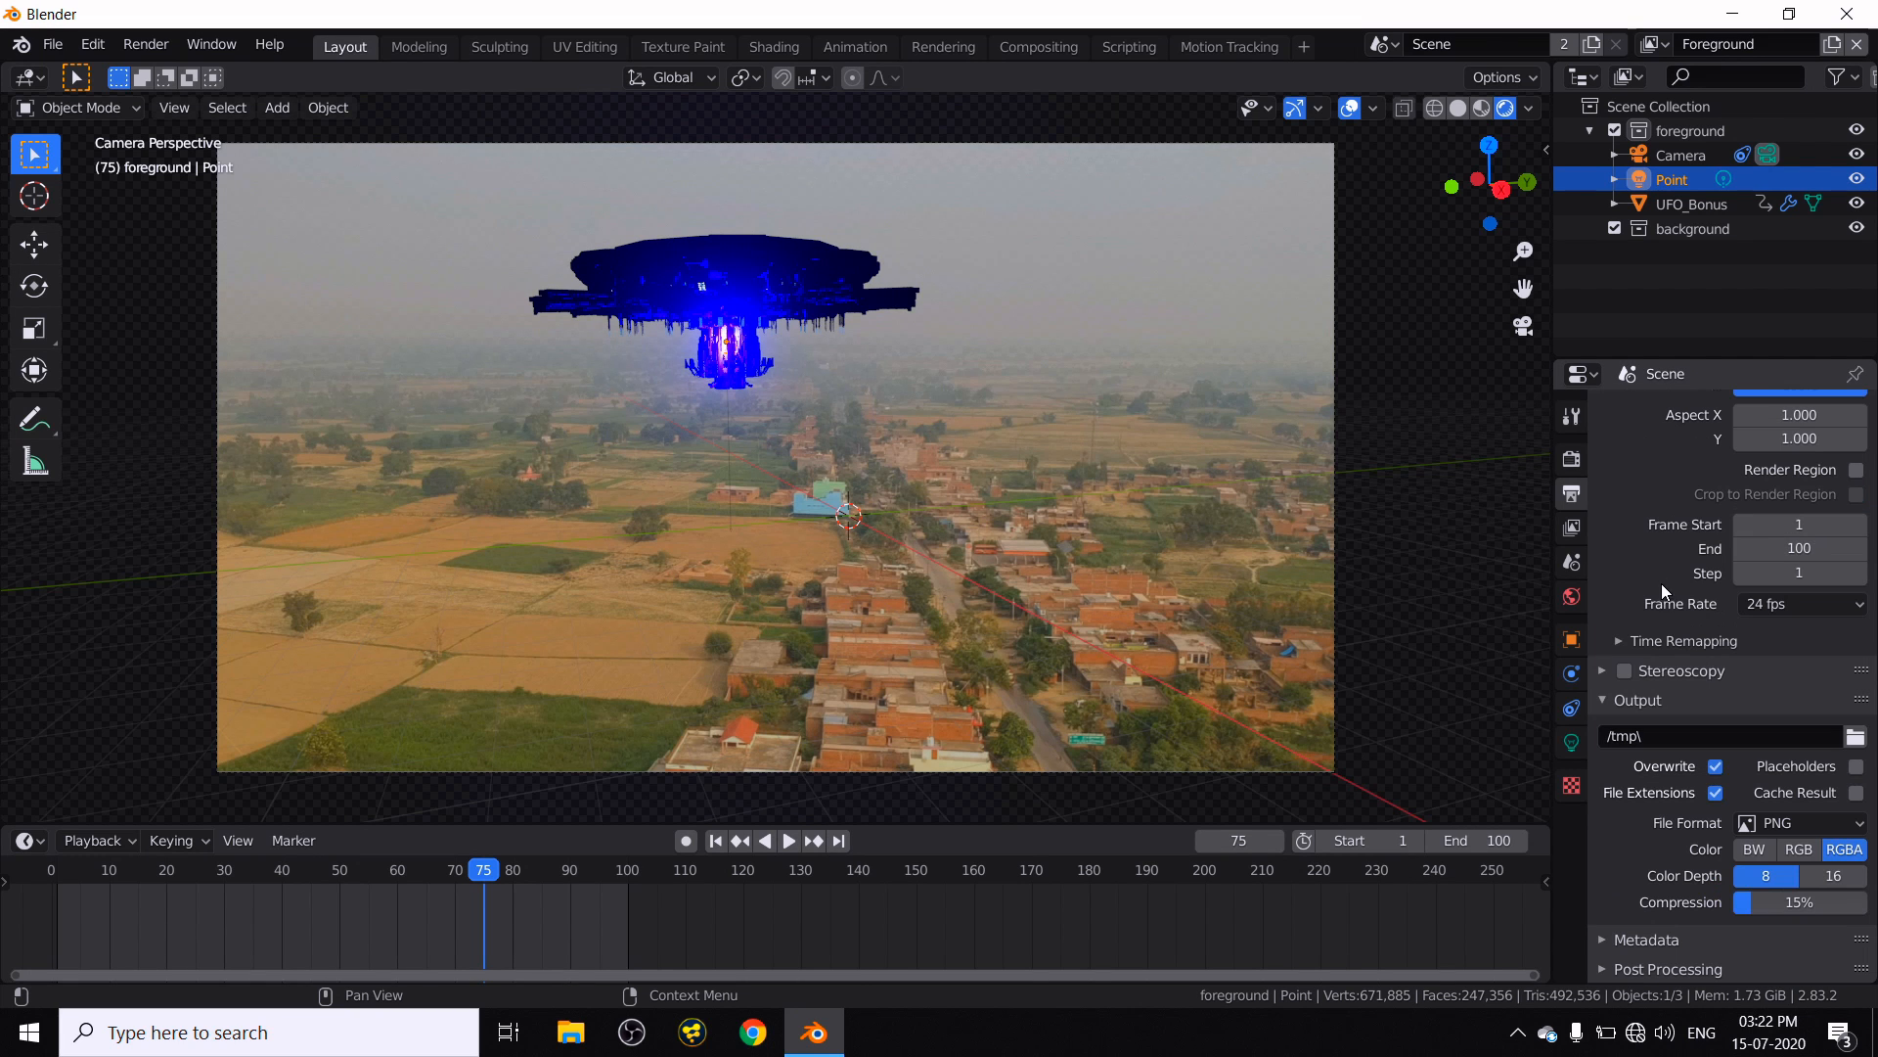
click(1856, 738)
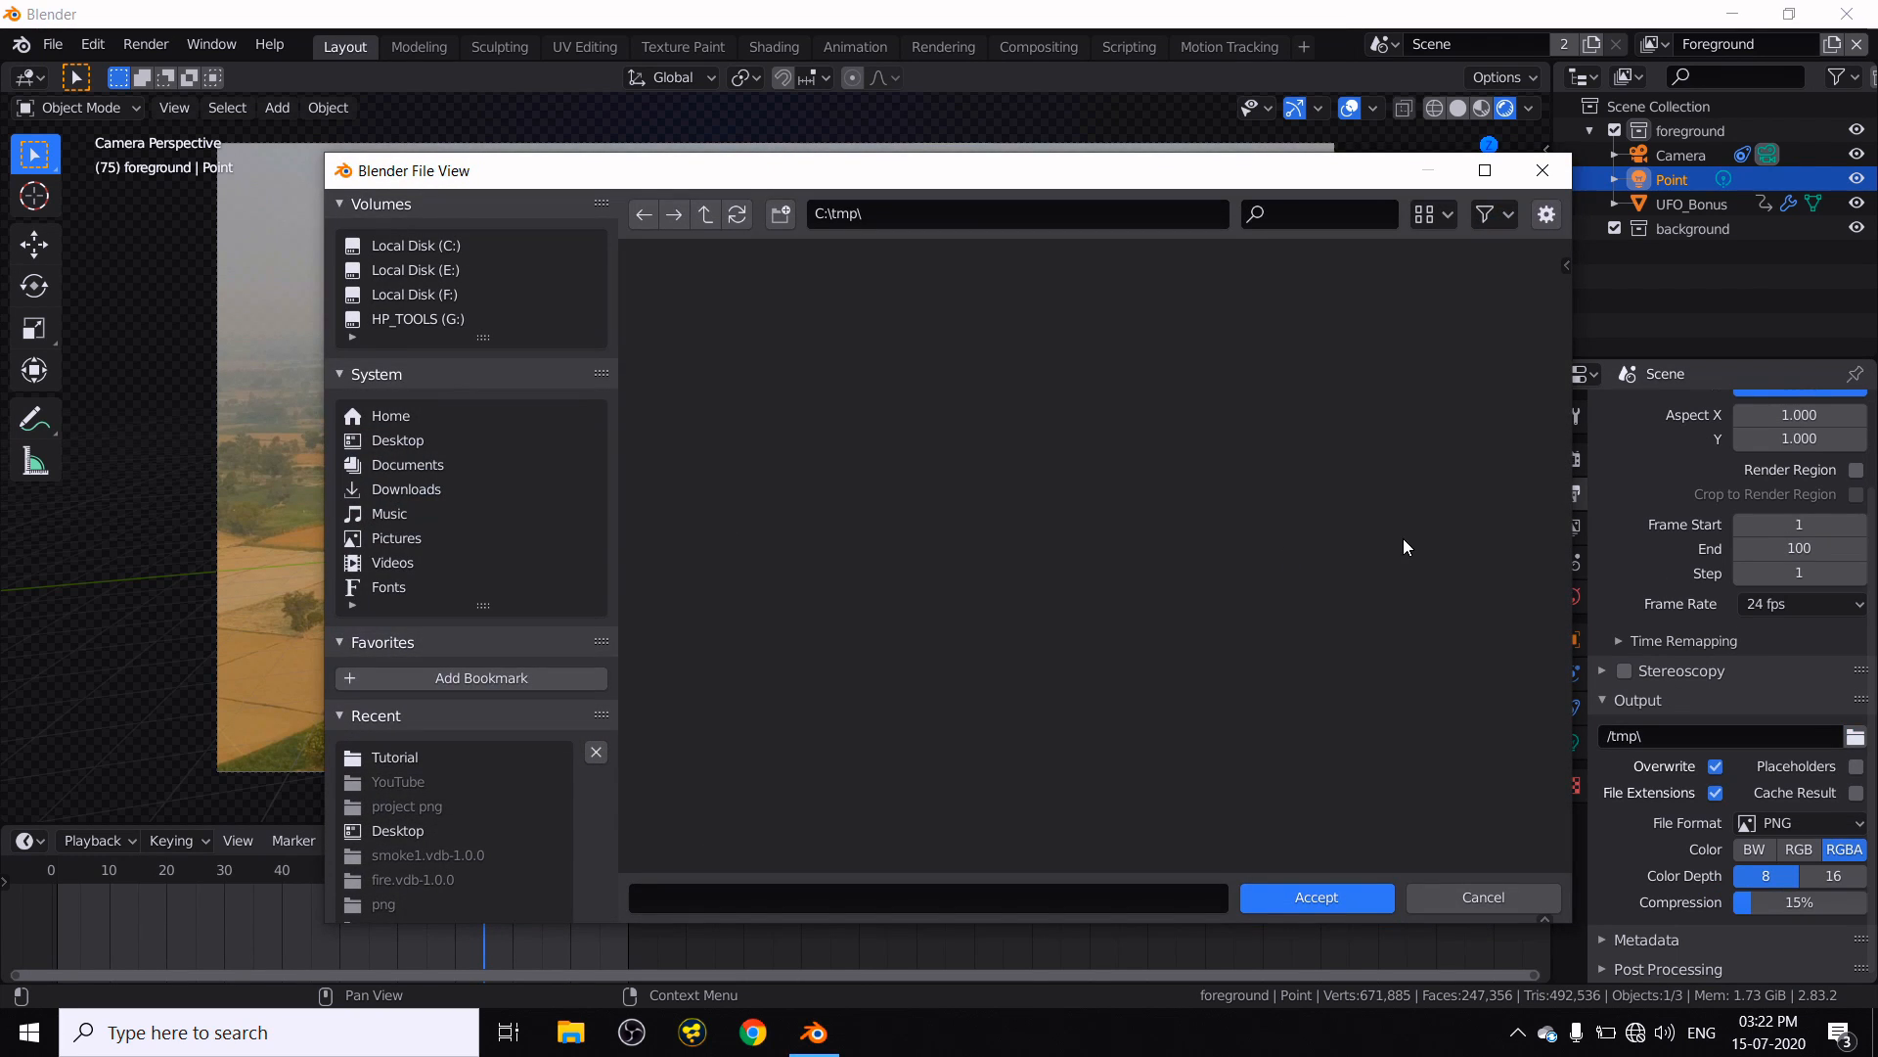
click(407, 442)
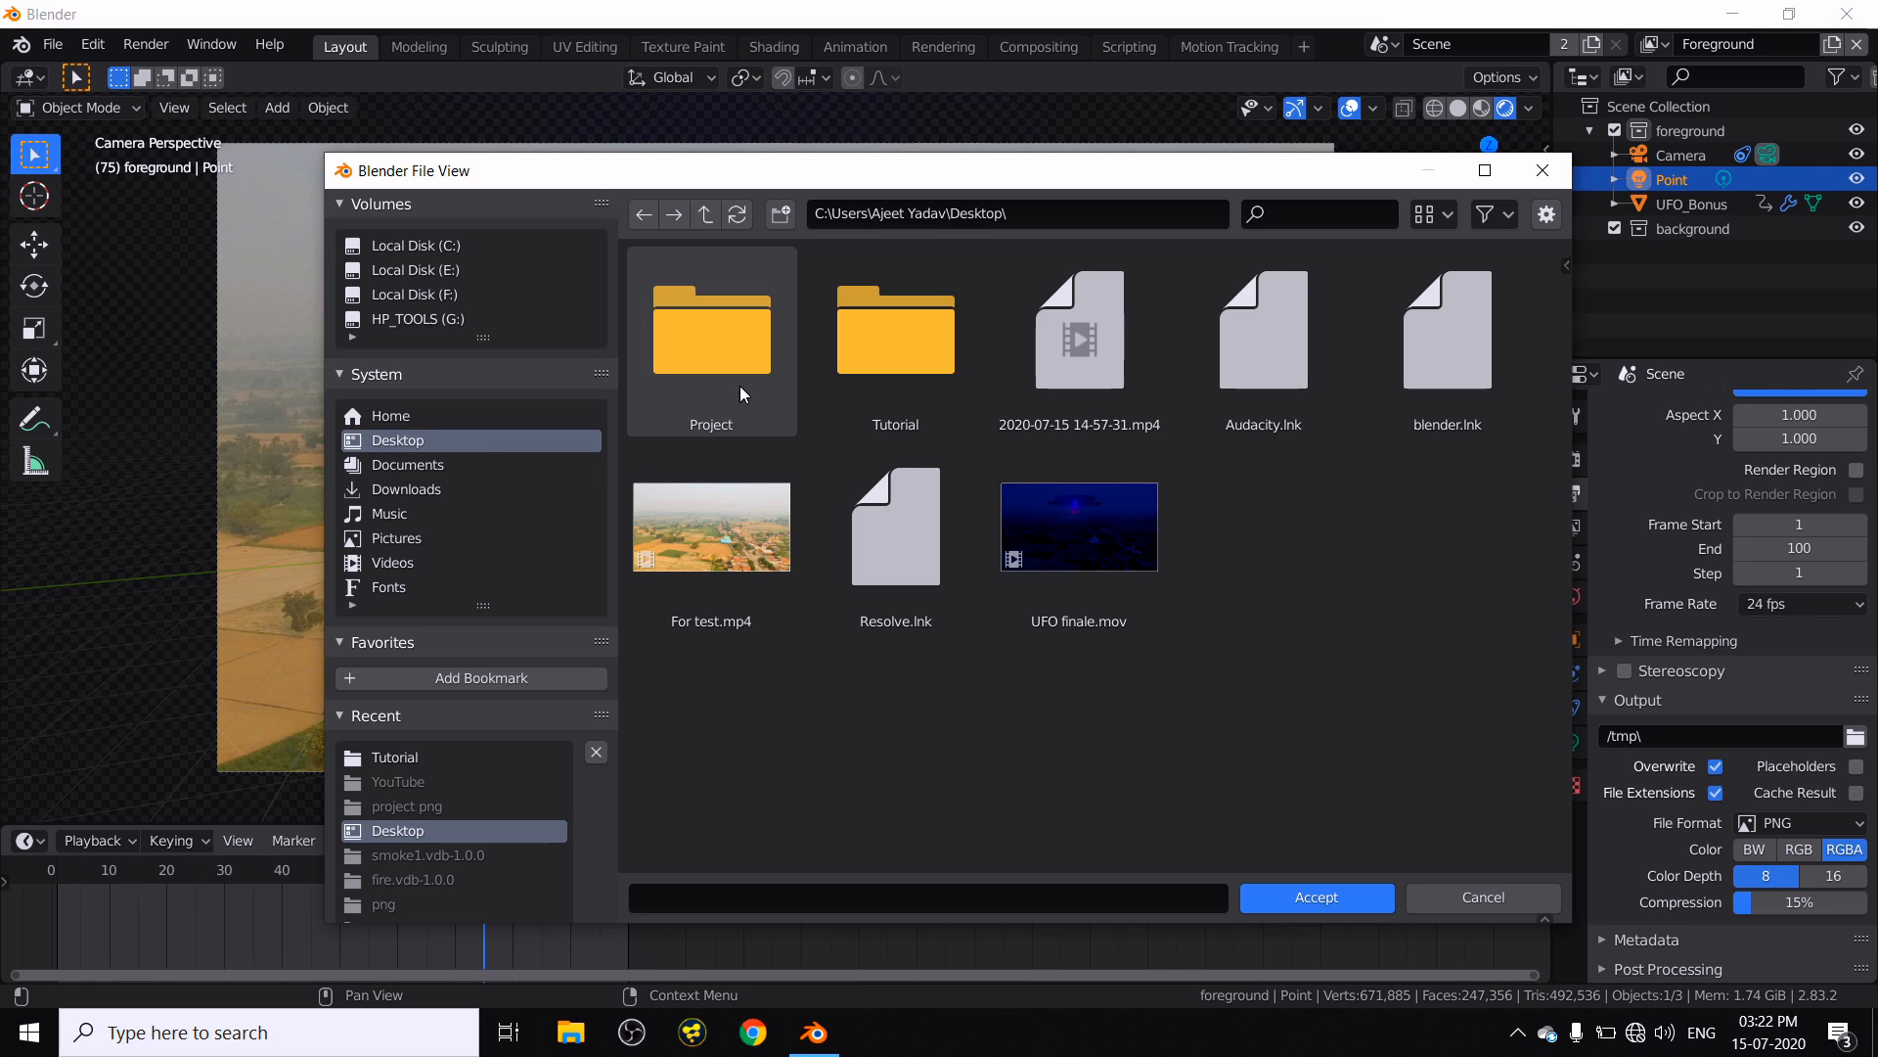
double_click(736, 360)
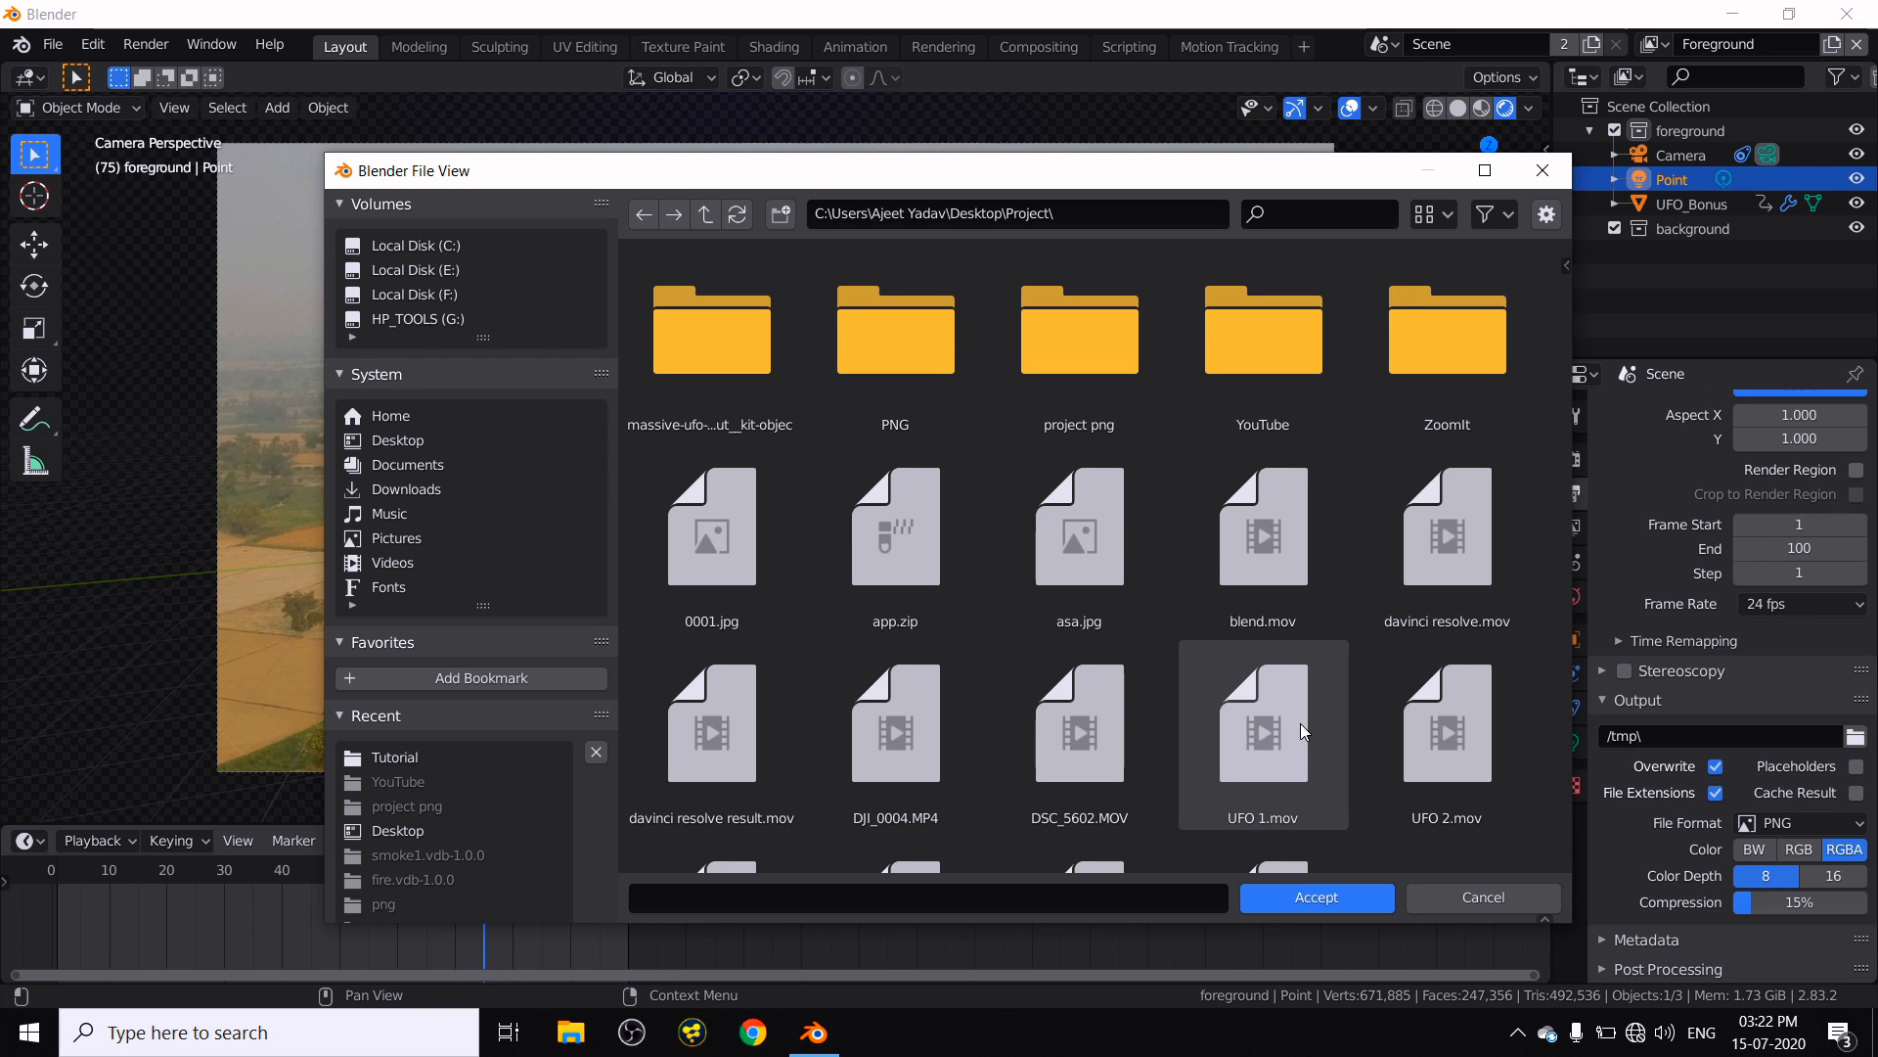
click(1541, 172)
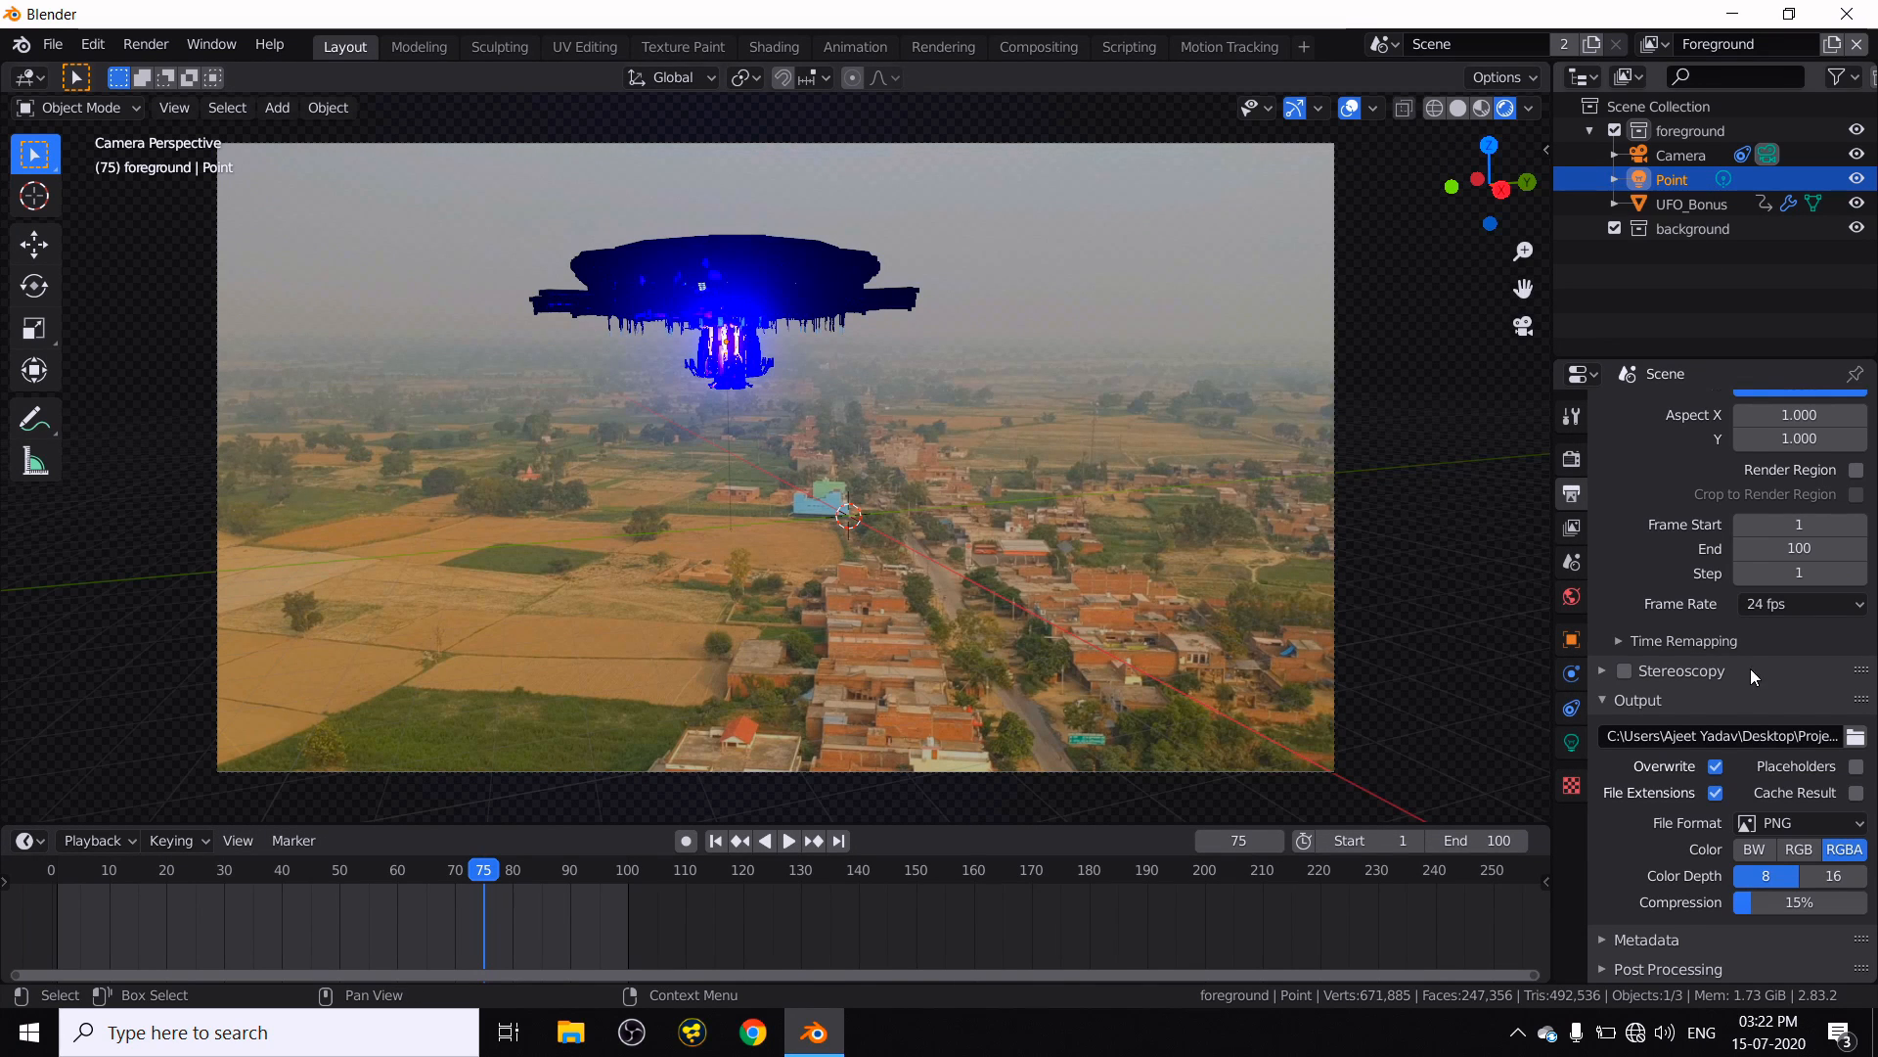
- Choose PNG as the output file format
click(1804, 827)
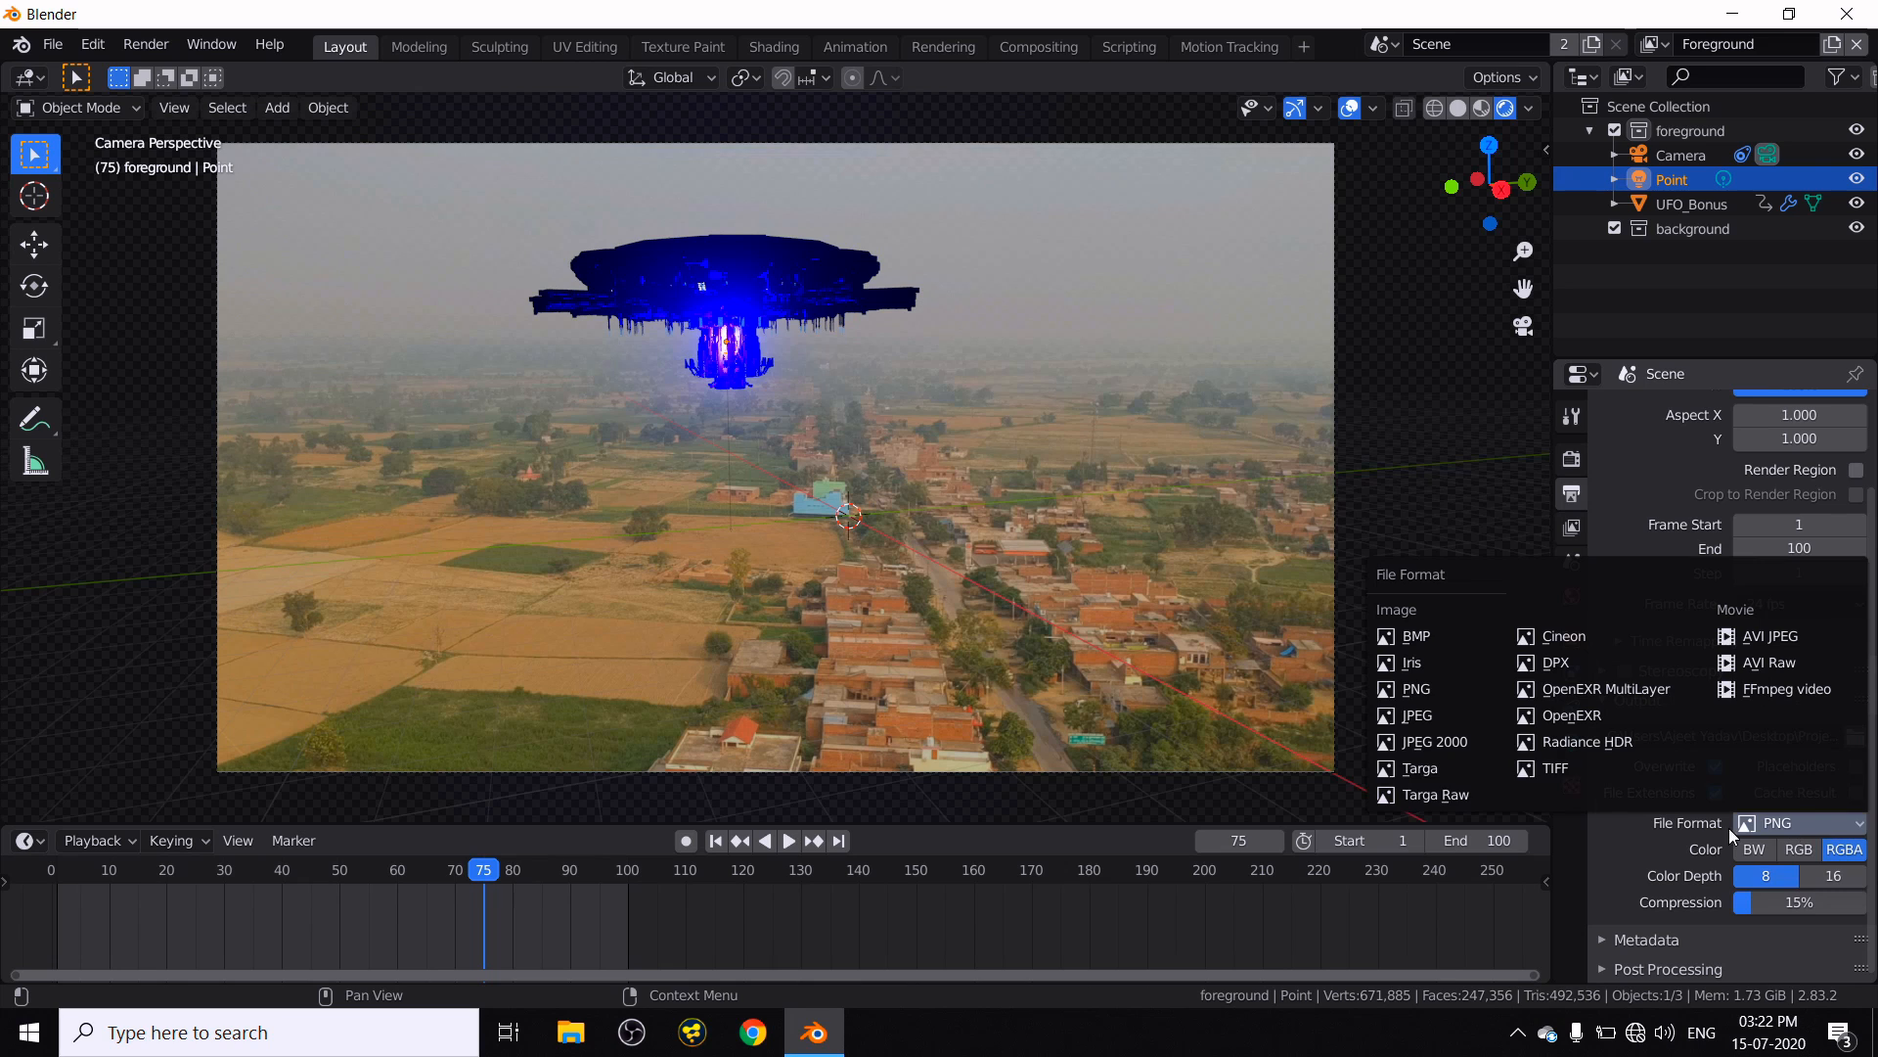
click(1459, 694)
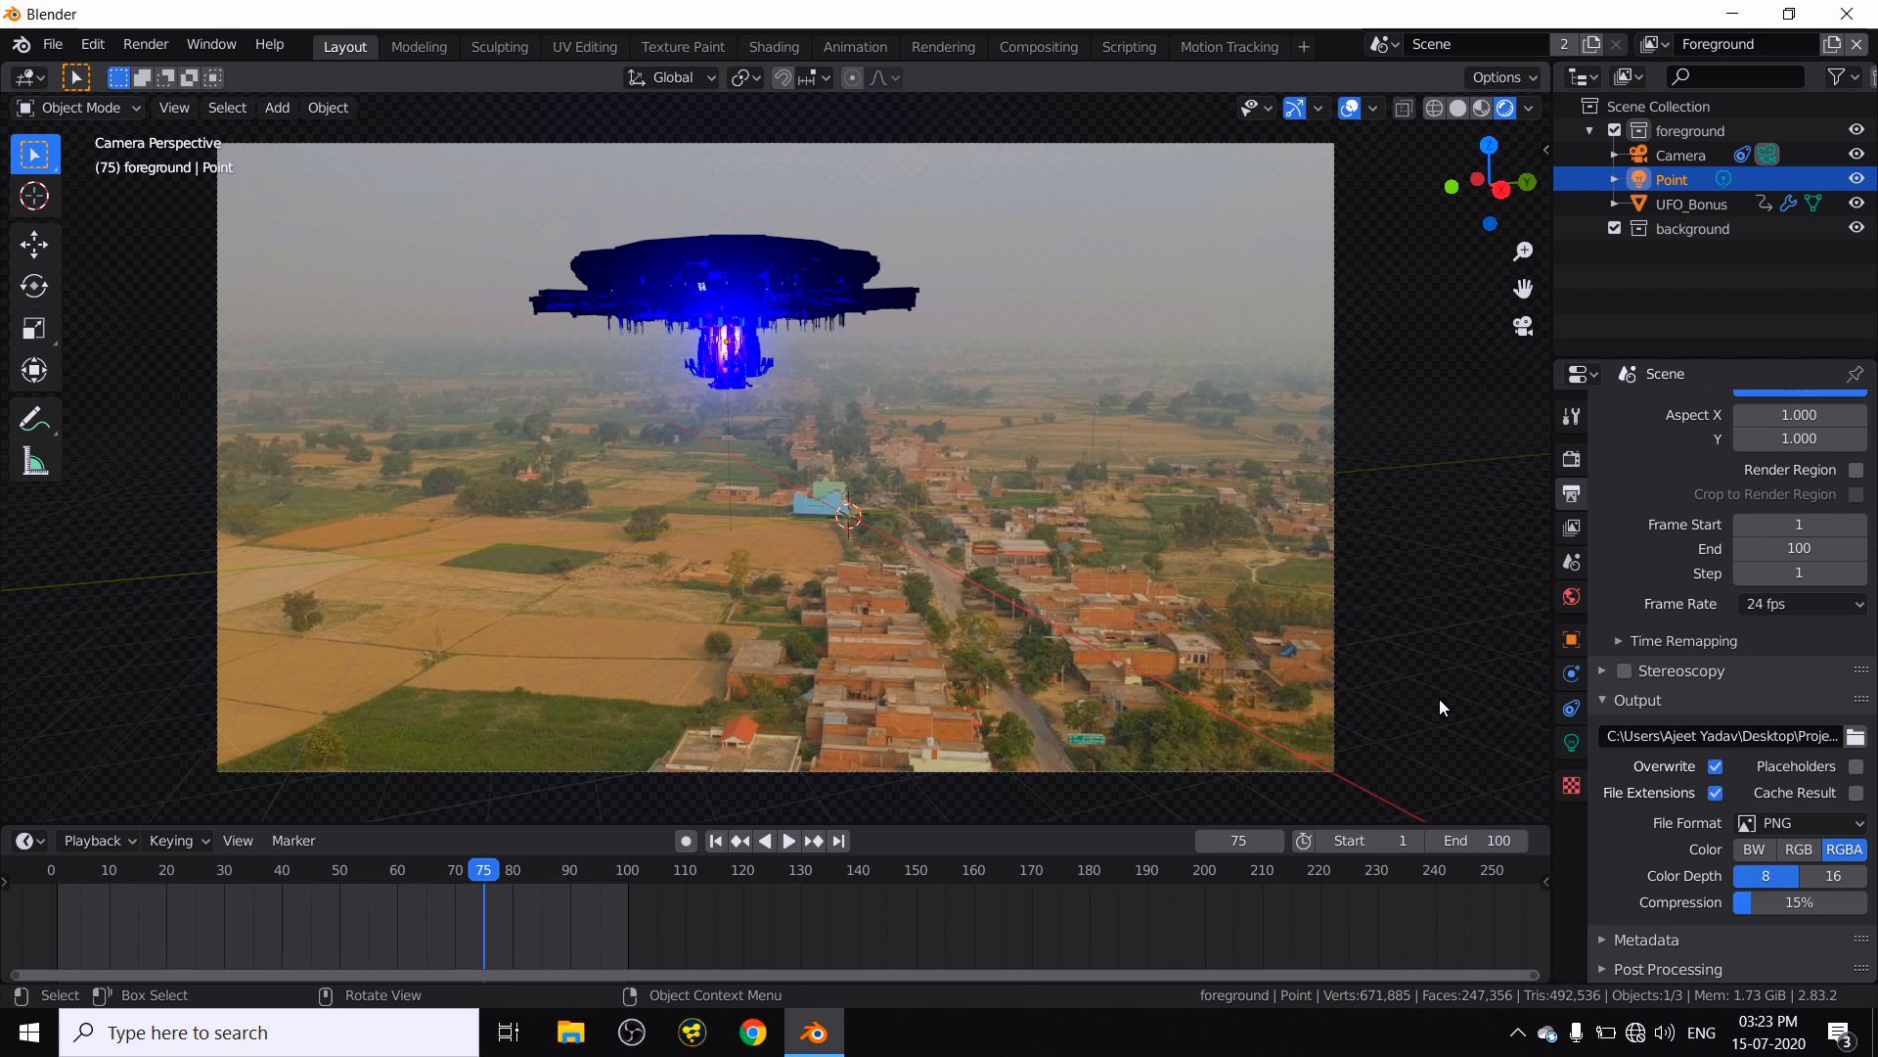
drag(1554, 699, 1470, 706)
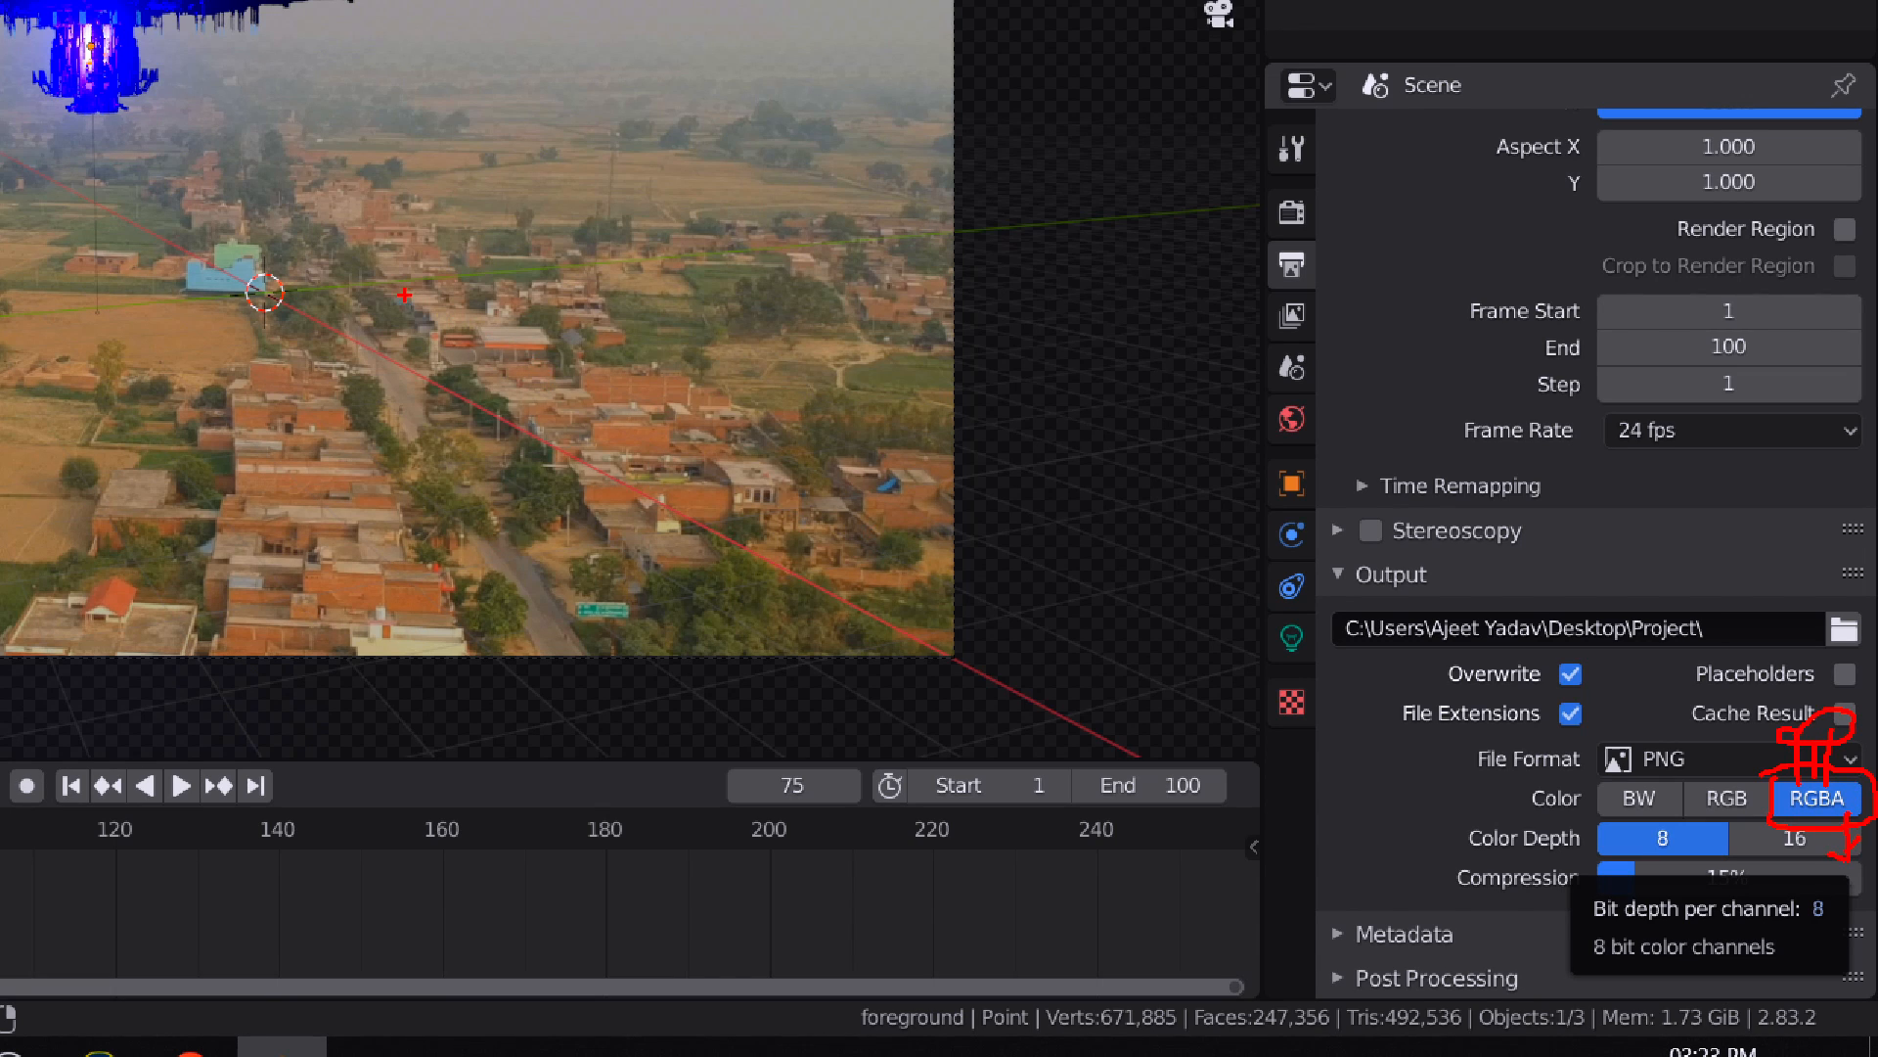
mouse_move(1653, 728)
mouse_down()
mouse_move(1570, 734)
mouse_move(1654, 773)
mouse_move(1634, 704)
mouse_move(1561, 722)
mouse_up()
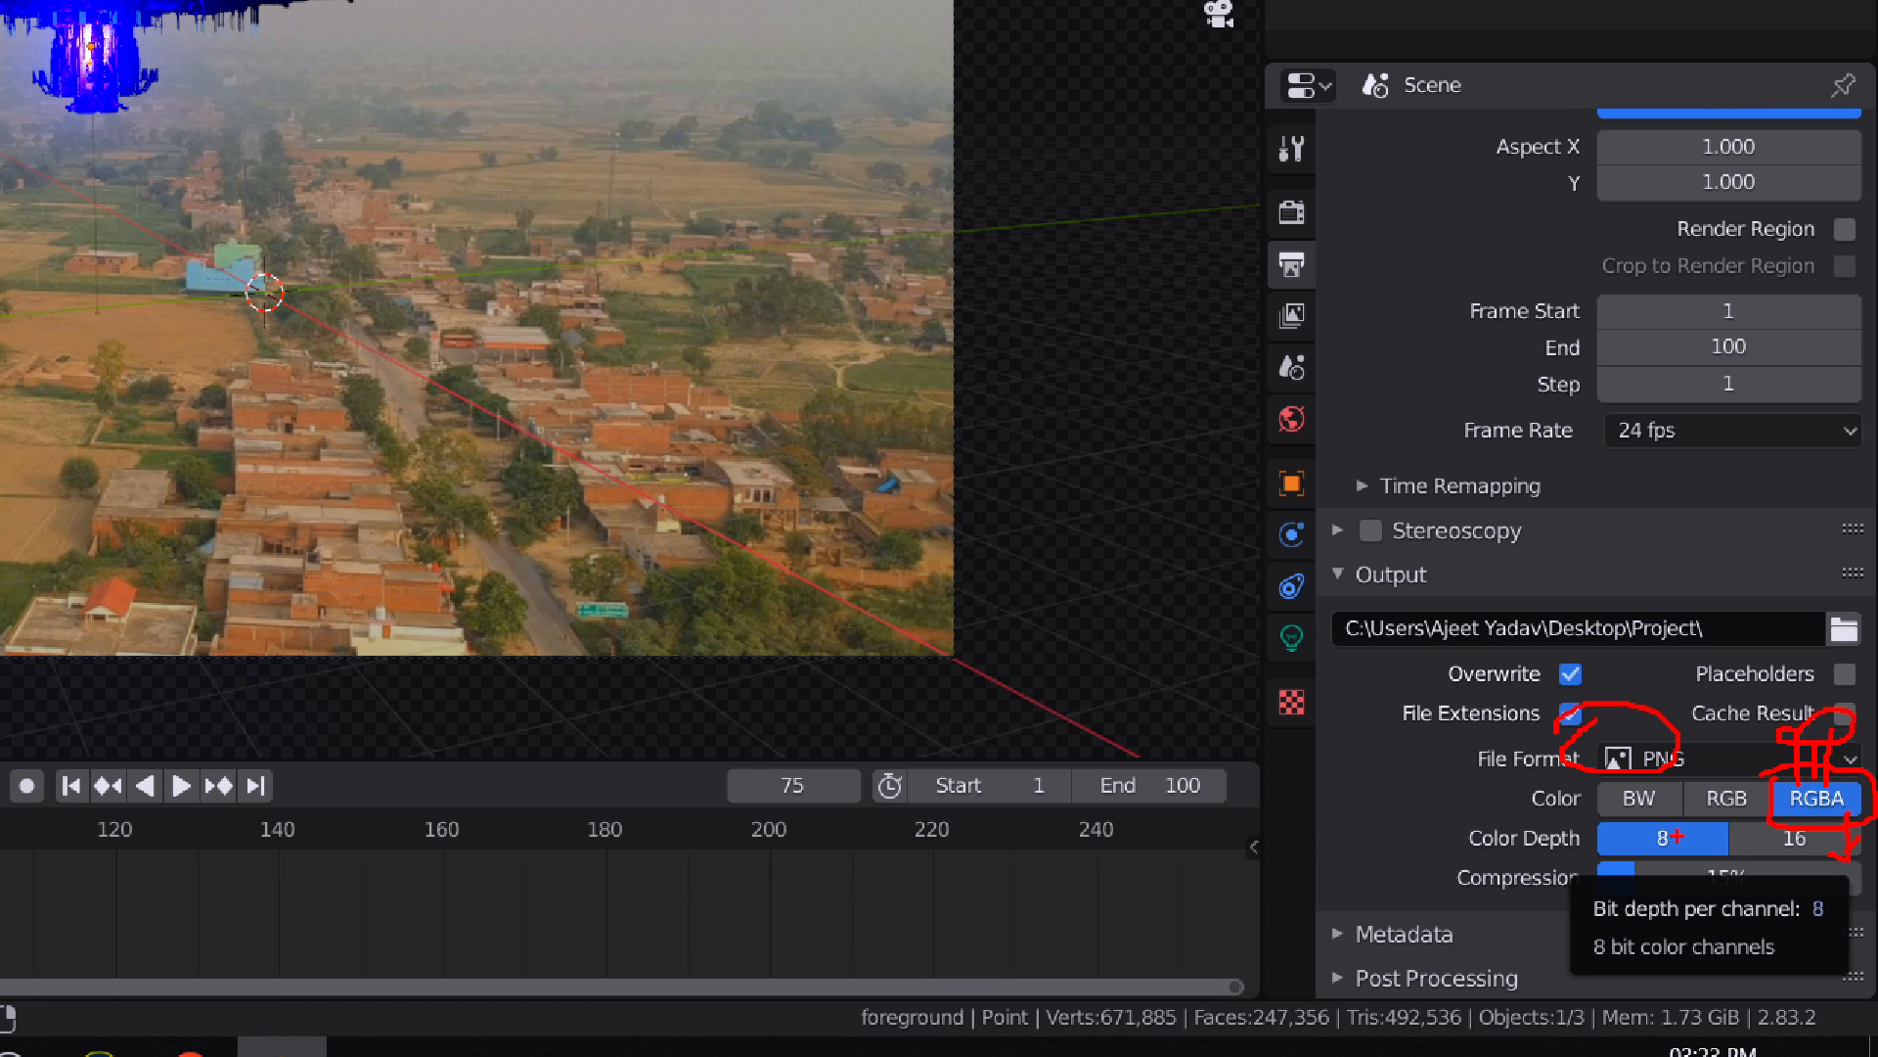
key(Escape)
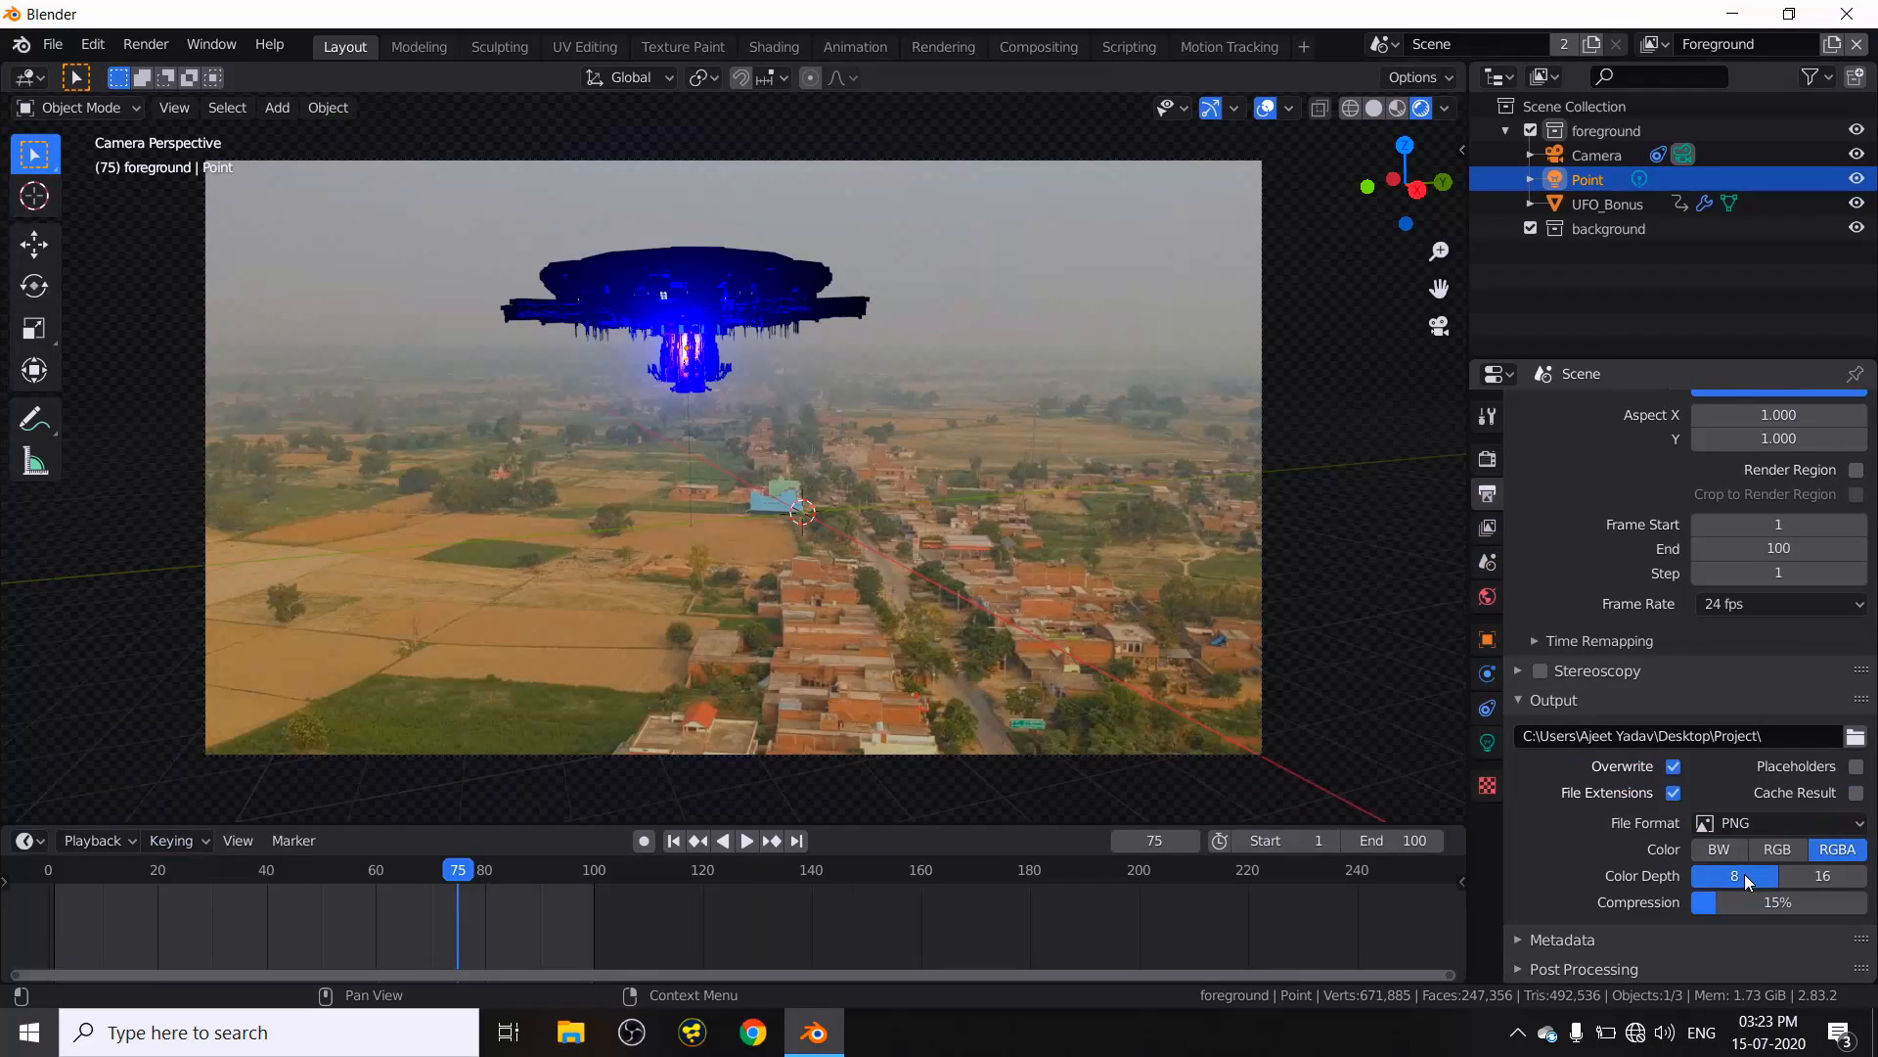
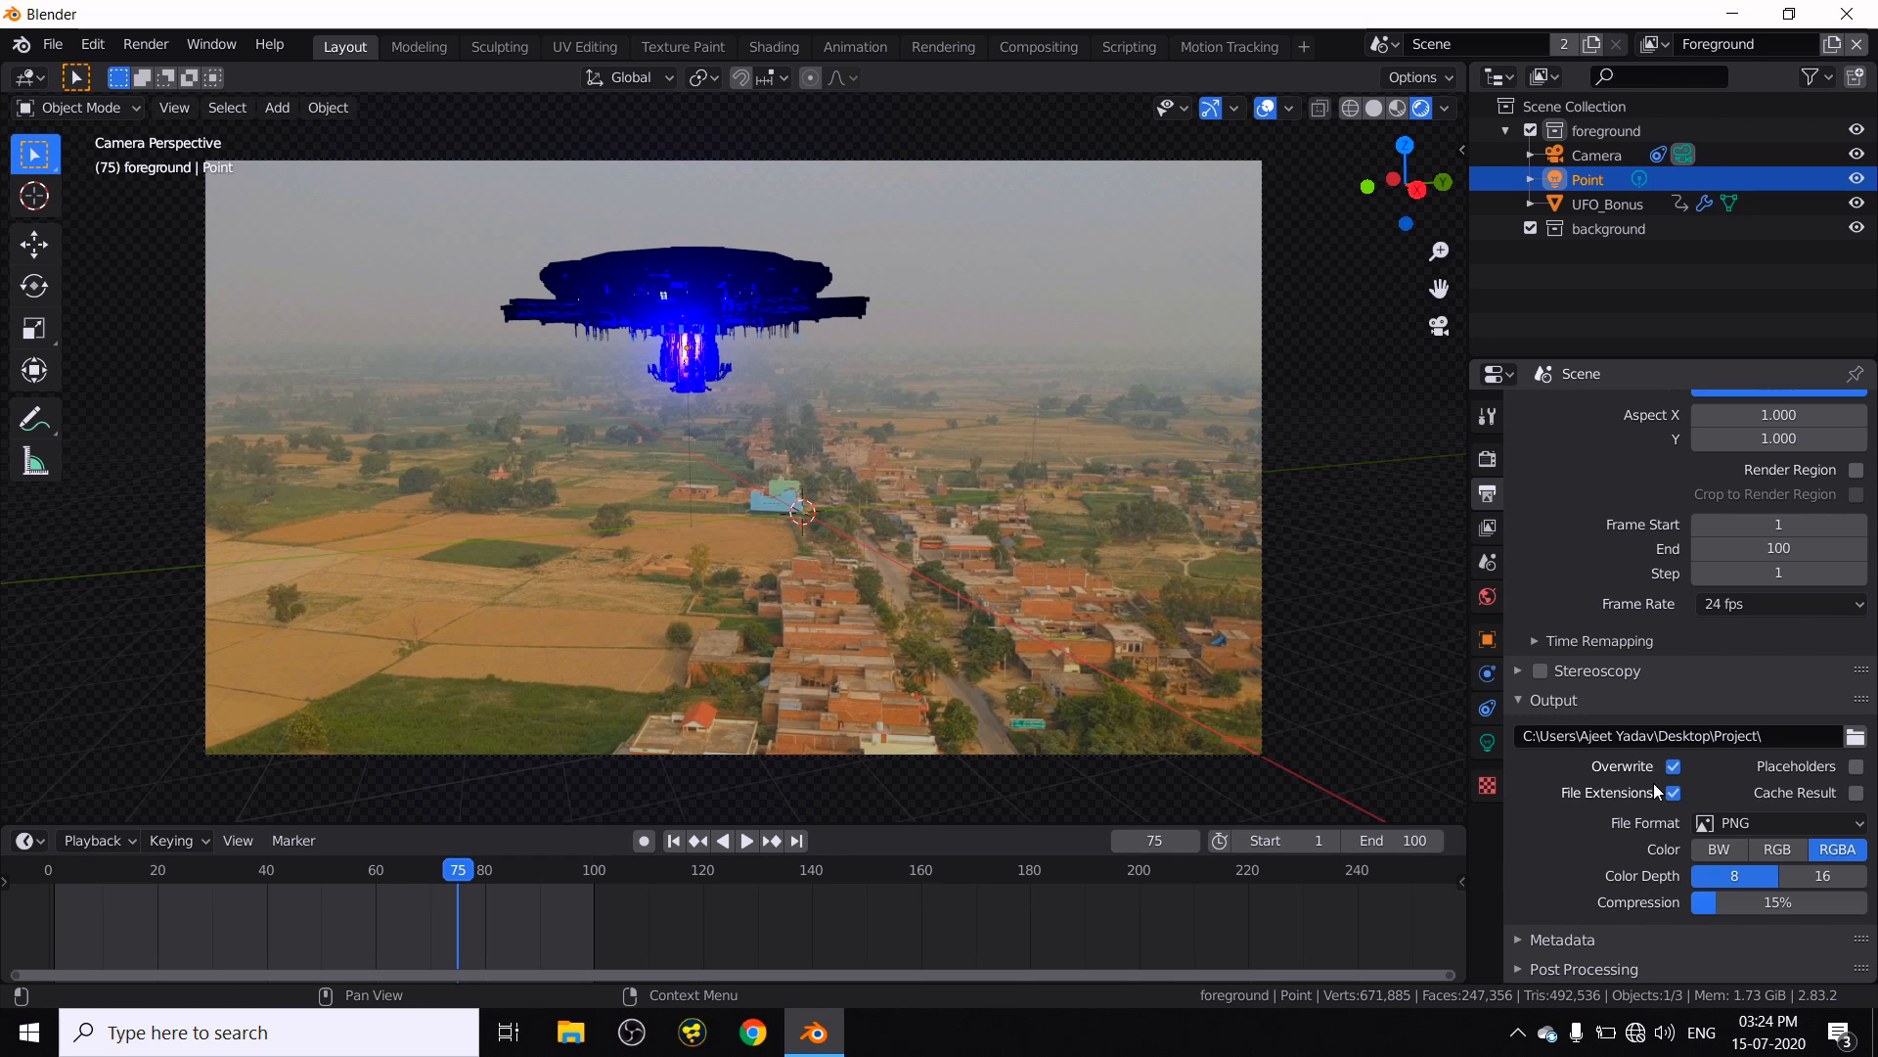
- Bring up the render commands, and open the desktop's Tutorial folder in File Explorer to view the rendered frame sequence
scroll(1609, 773, up, 3)
click(147, 44)
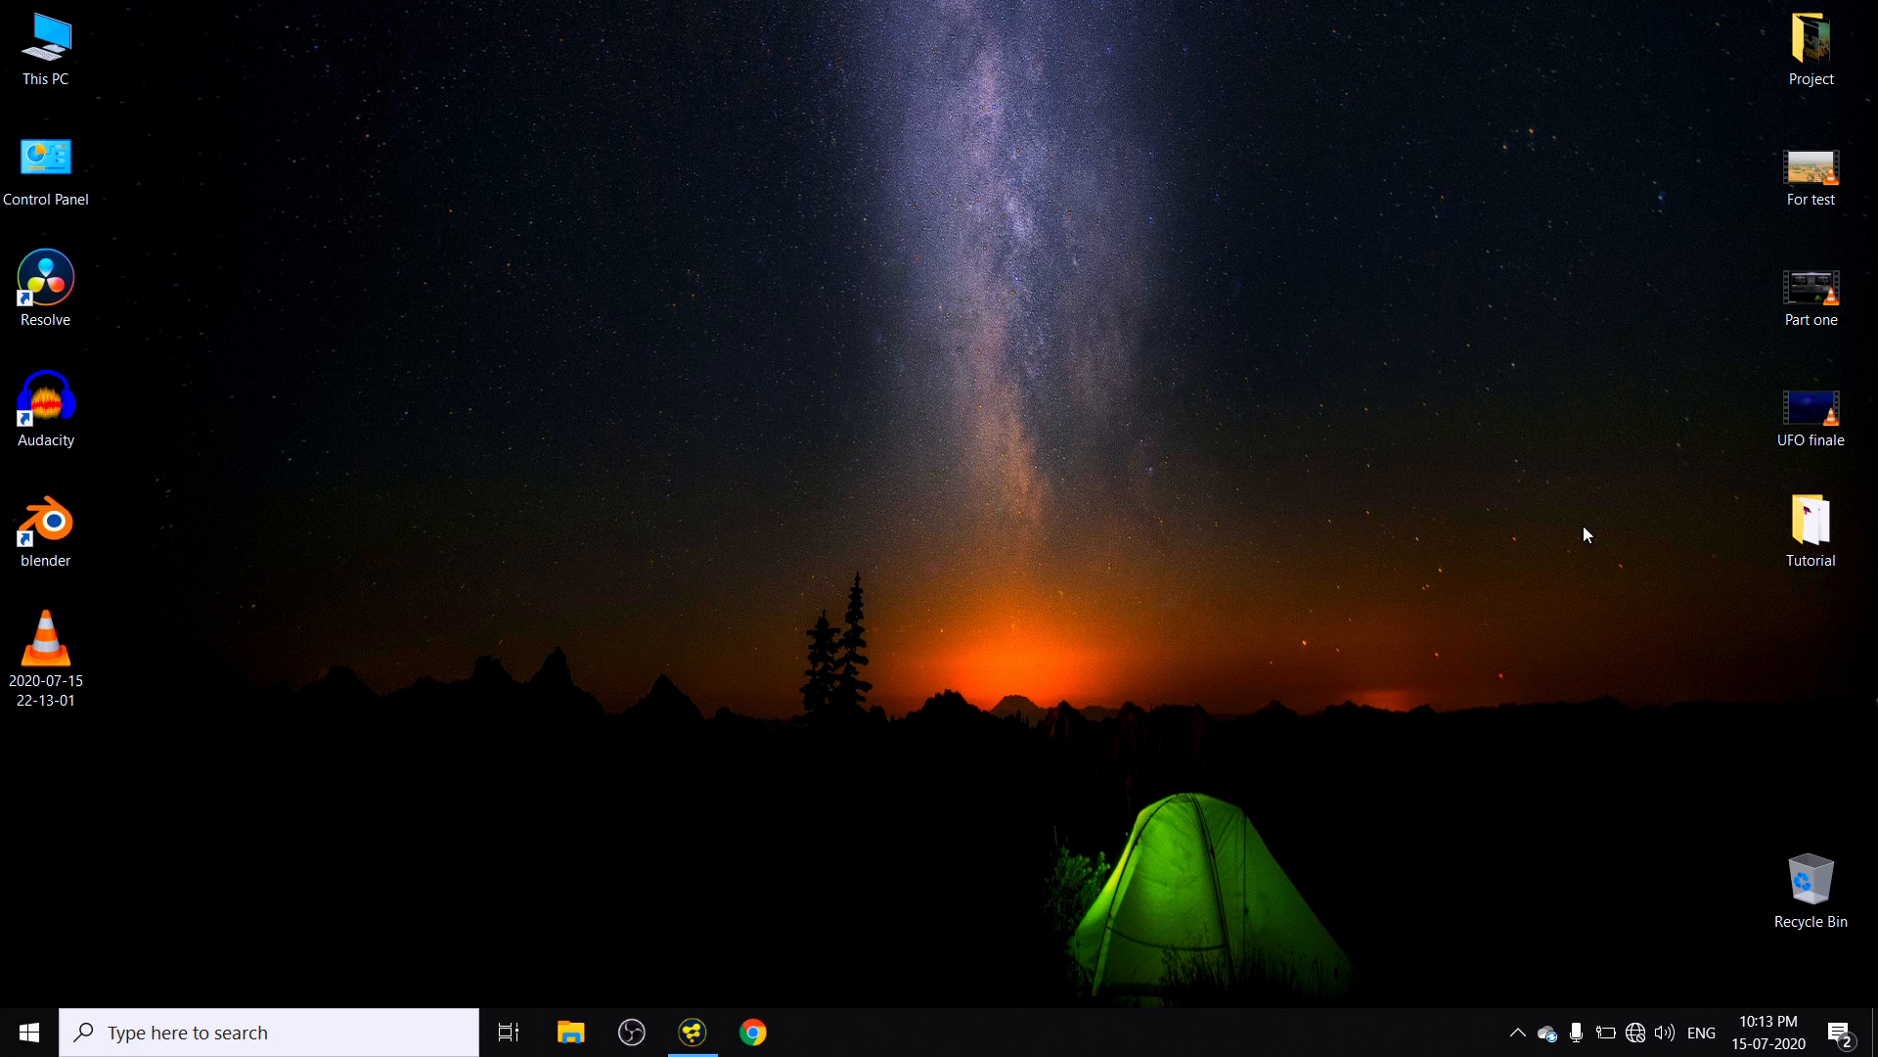
double_click(1811, 526)
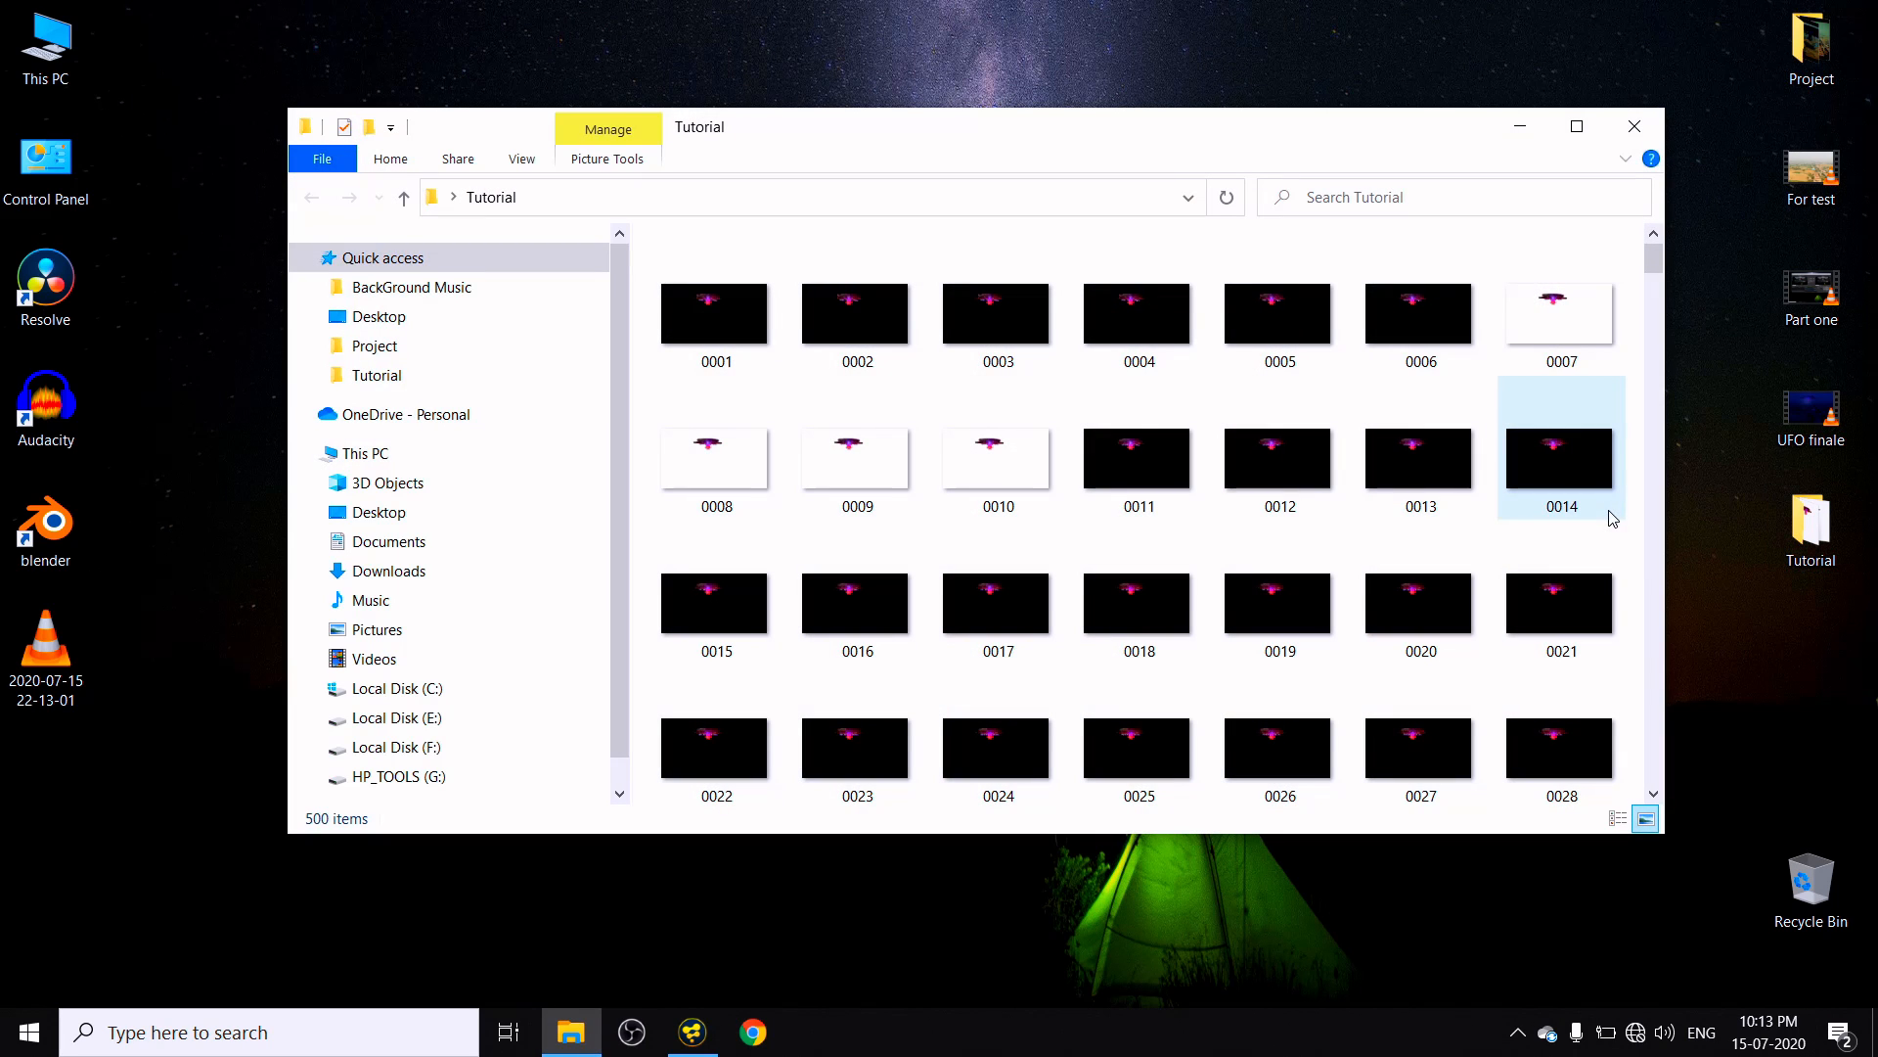
- Look through the rendered frame sequence in the Tutorial folder and close the folder window
scroll(1497, 478, down, 5)
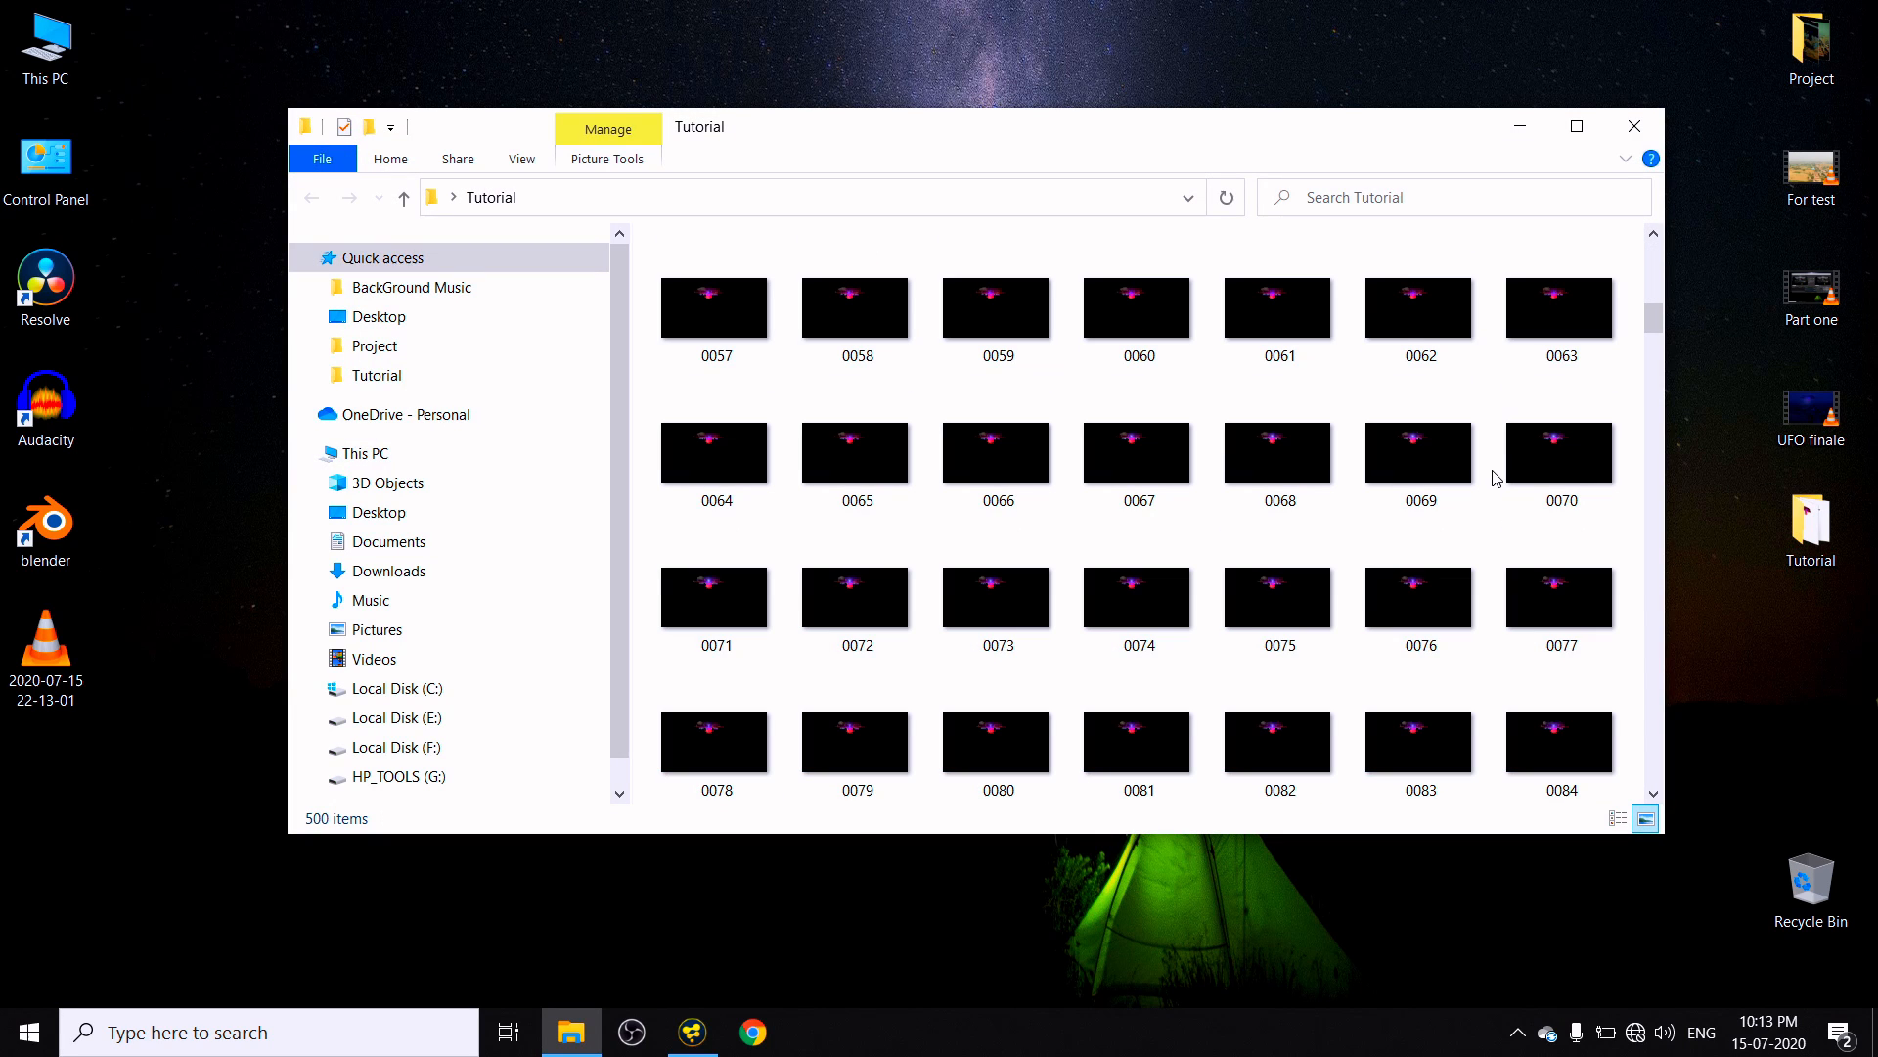
click(1634, 126)
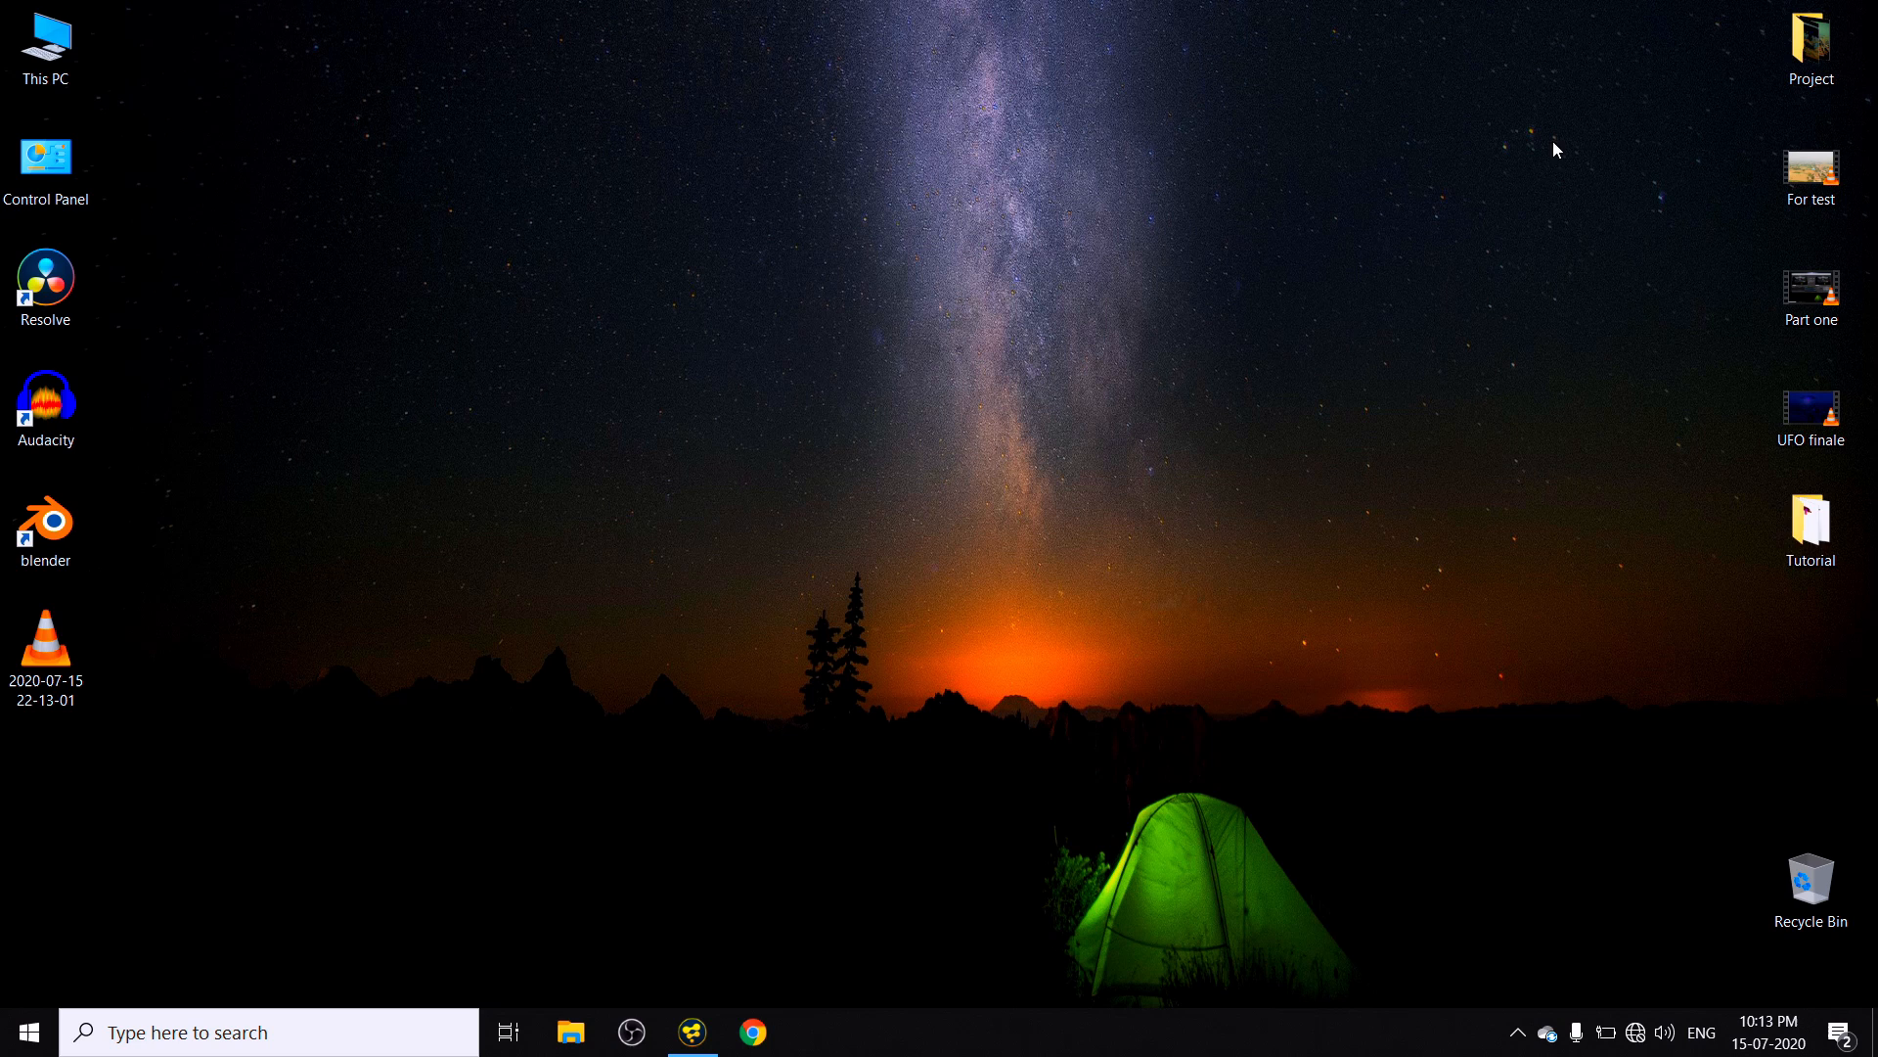
right_click(651, 307)
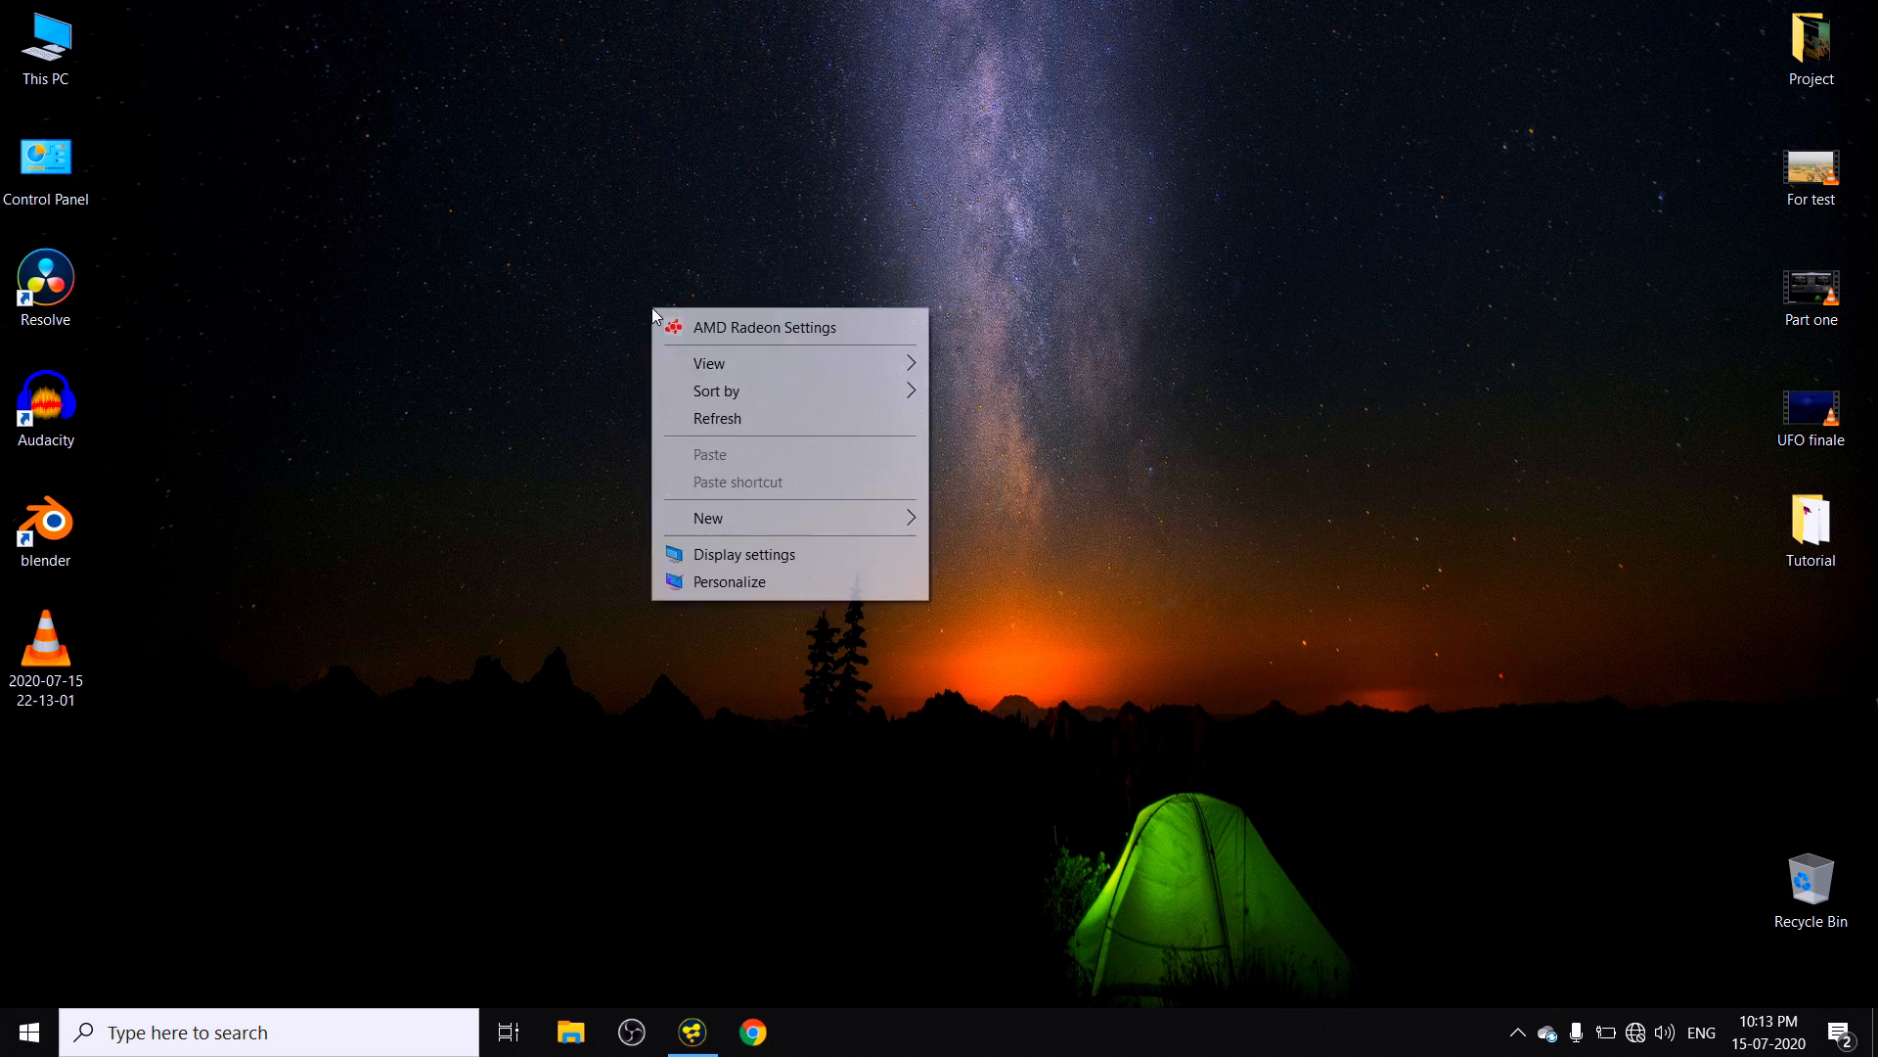
click(728, 420)
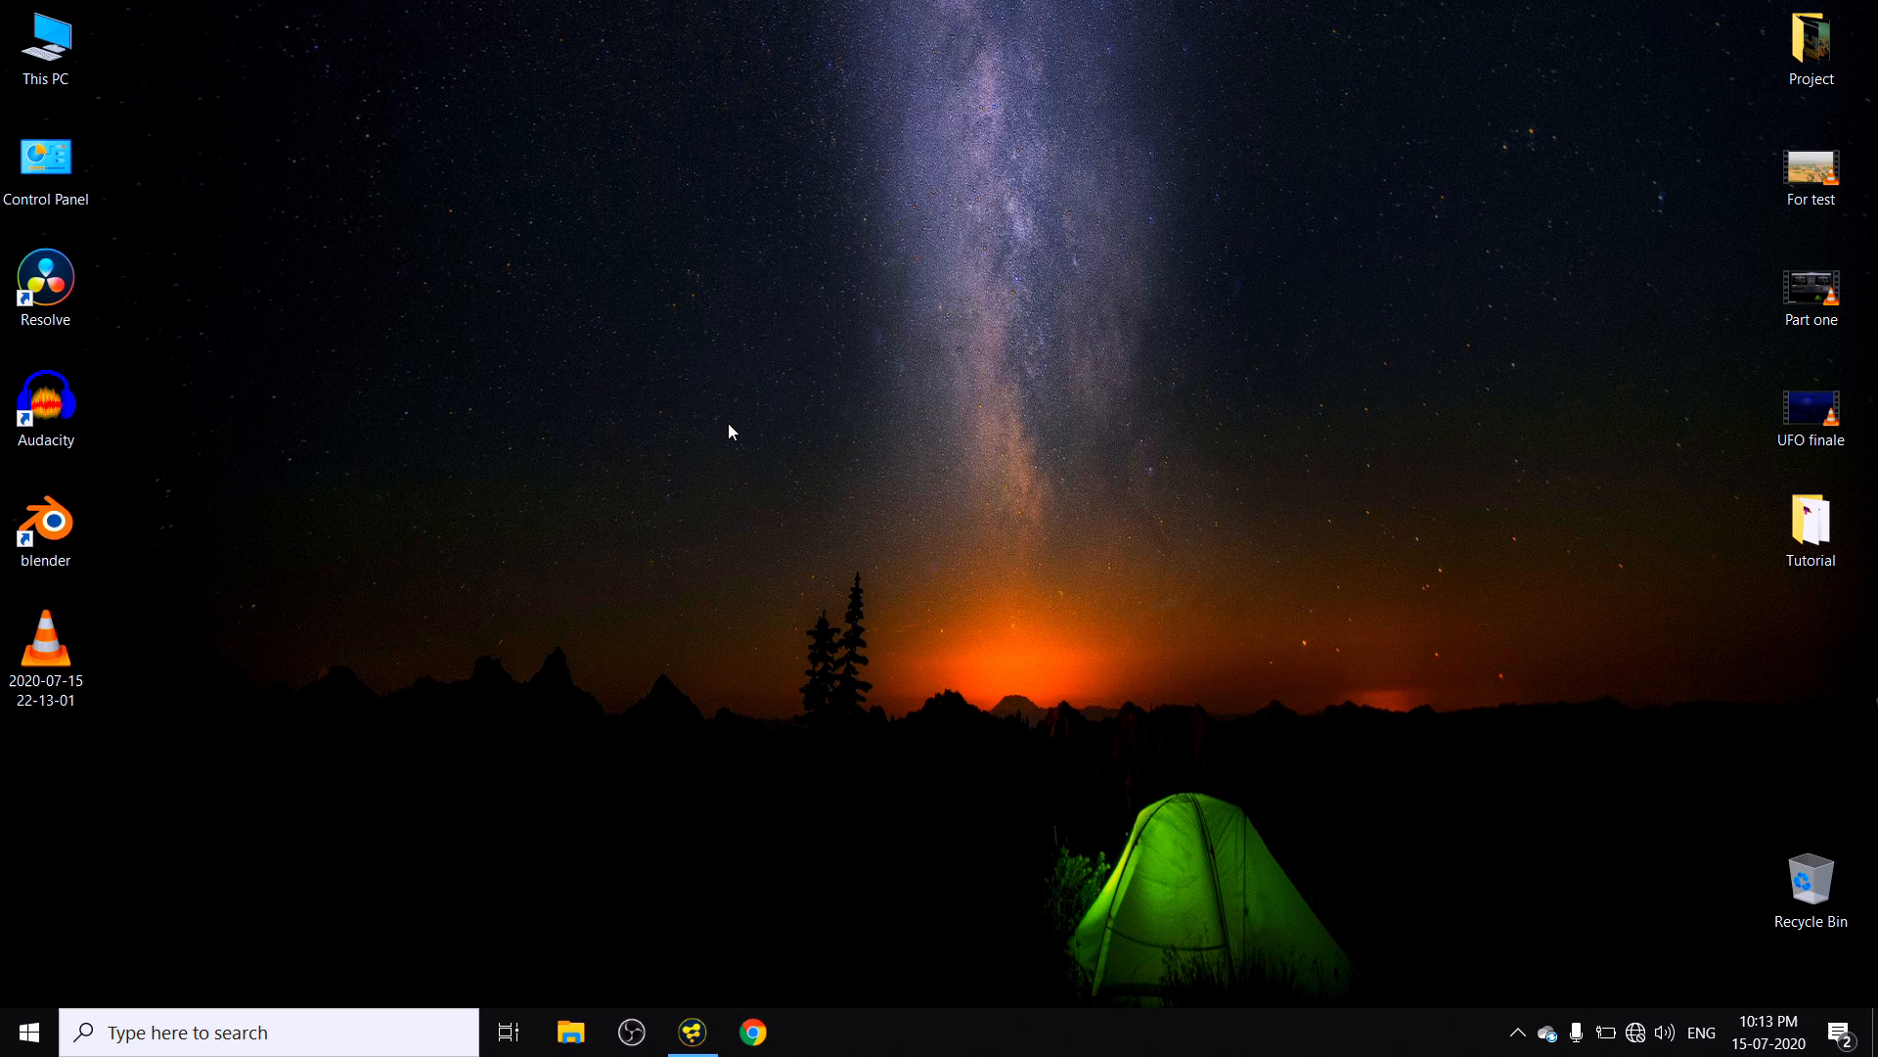
right_click(728, 423)
click(771, 537)
right_click(745, 515)
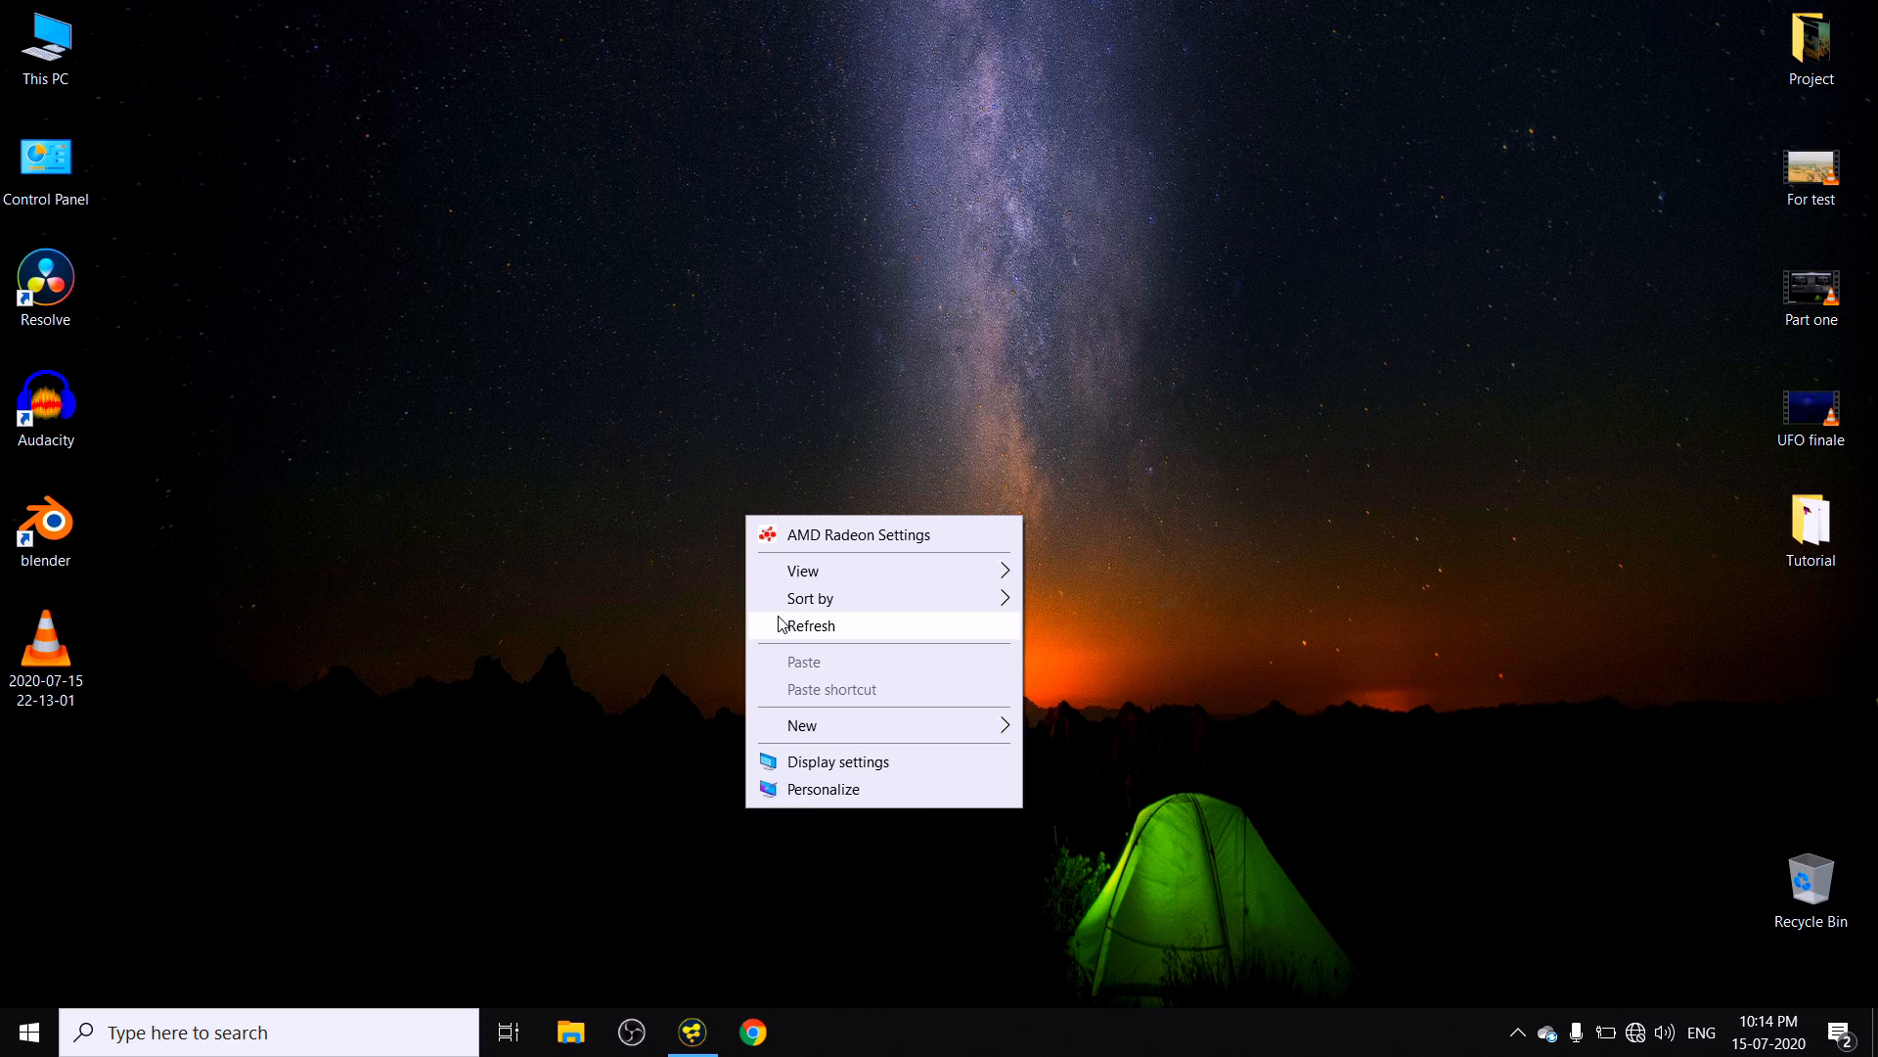
click(779, 623)
- Switch to Fusion Studio, shrink its window to reveal the desktop, and load the Tutorial folder's PNG sequence into the node graph
mouse_move(693, 1039)
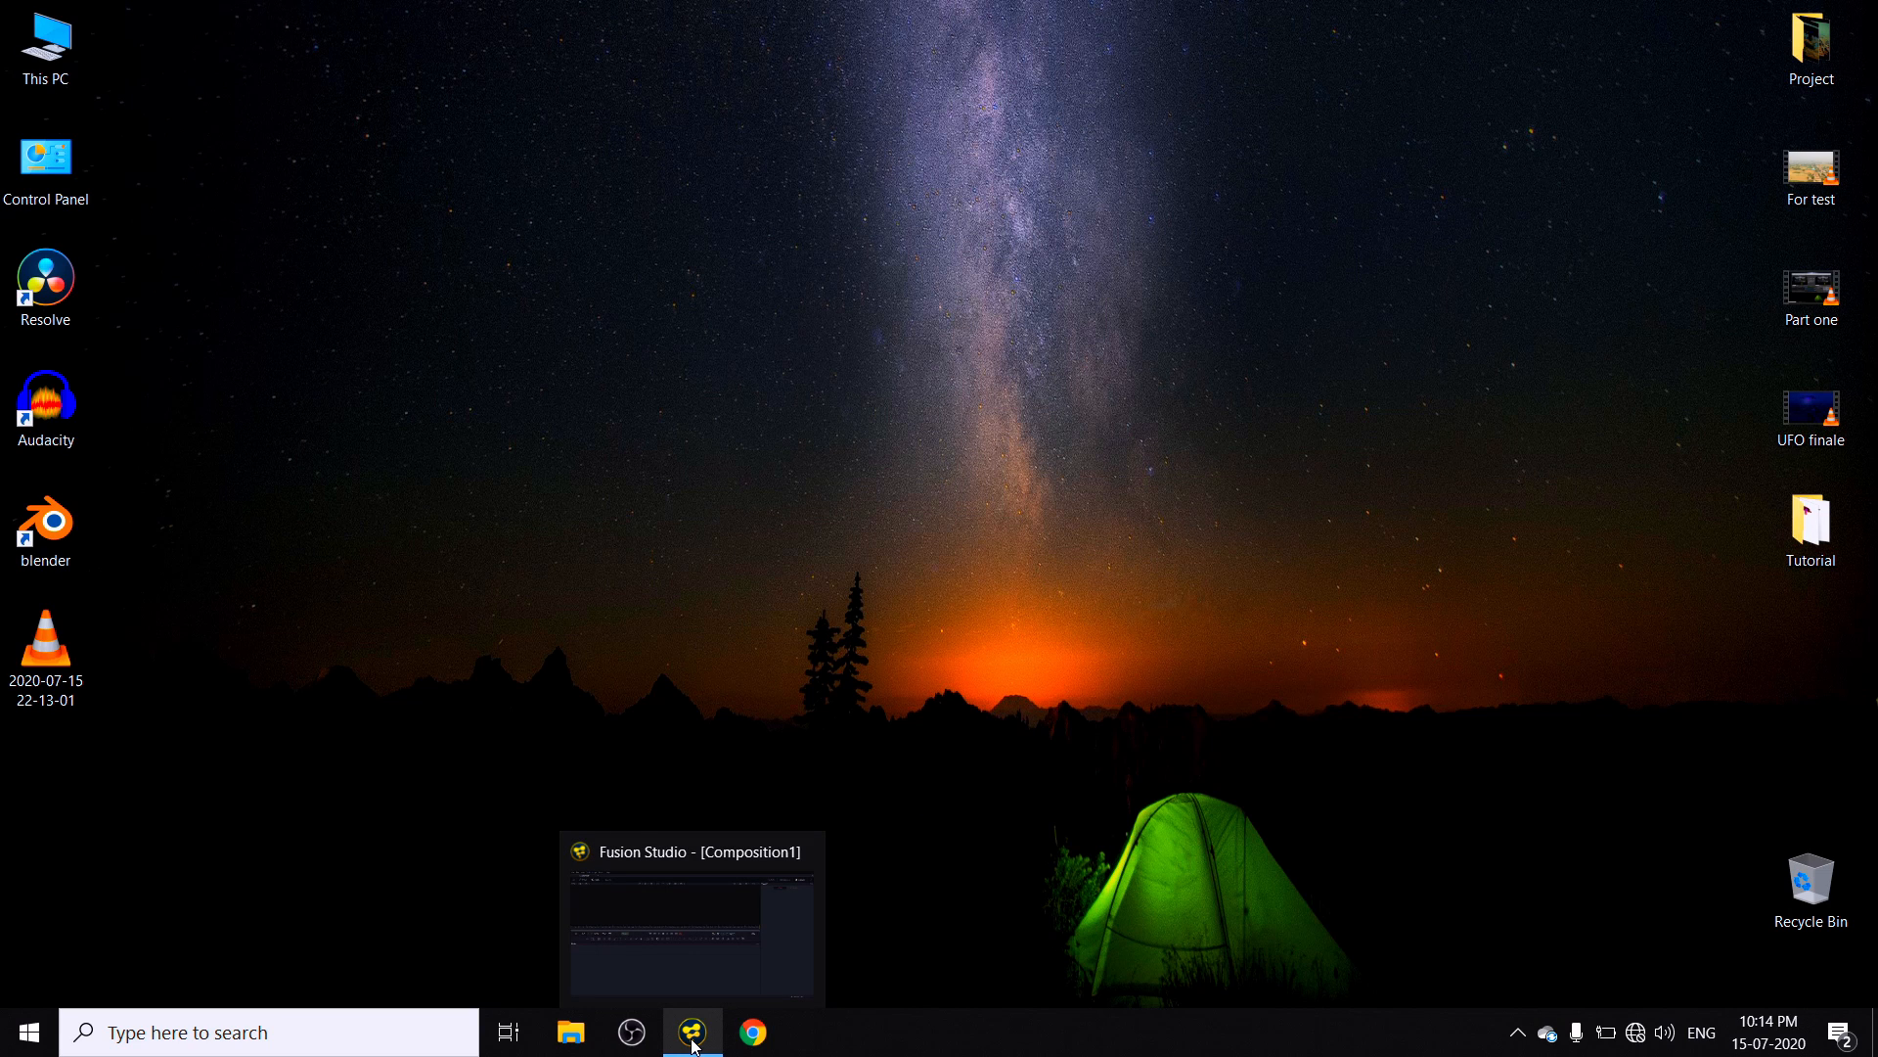
click(693, 1043)
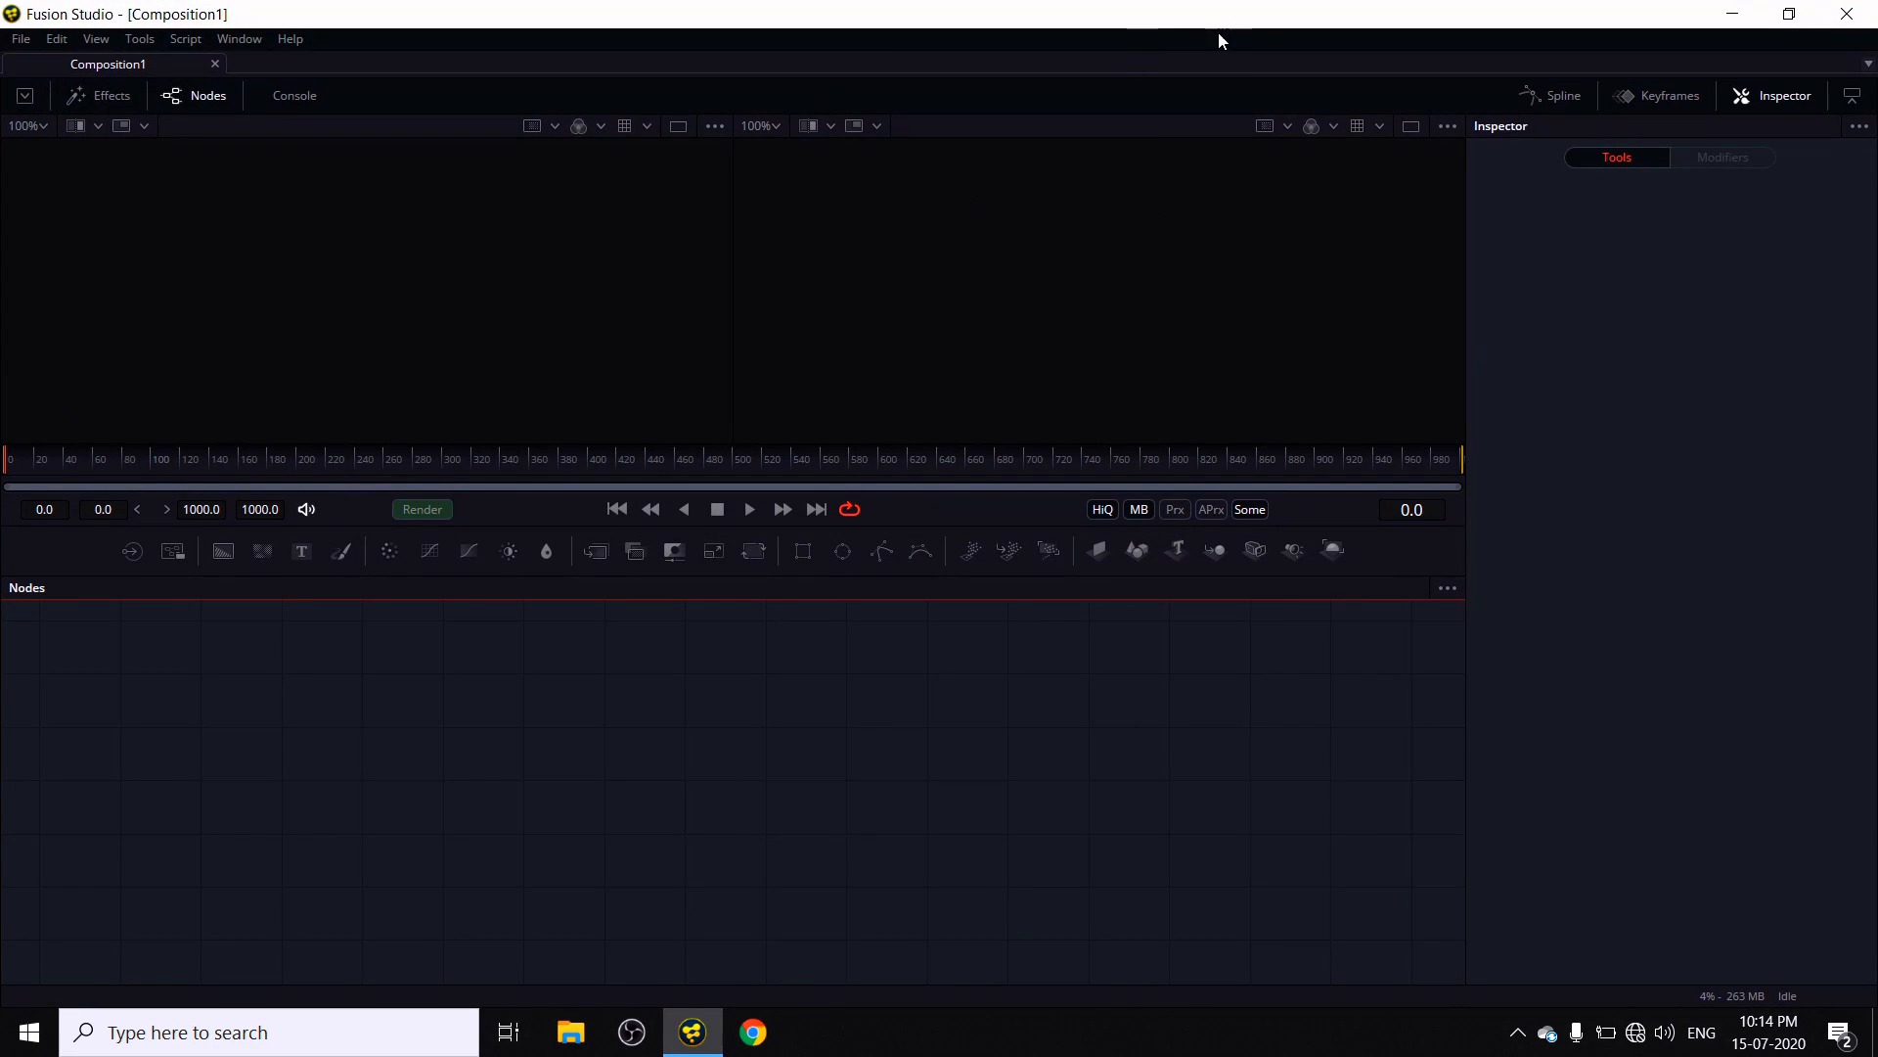
drag(1258, 21, 986, 65)
drag(1784, 557, 395, 617)
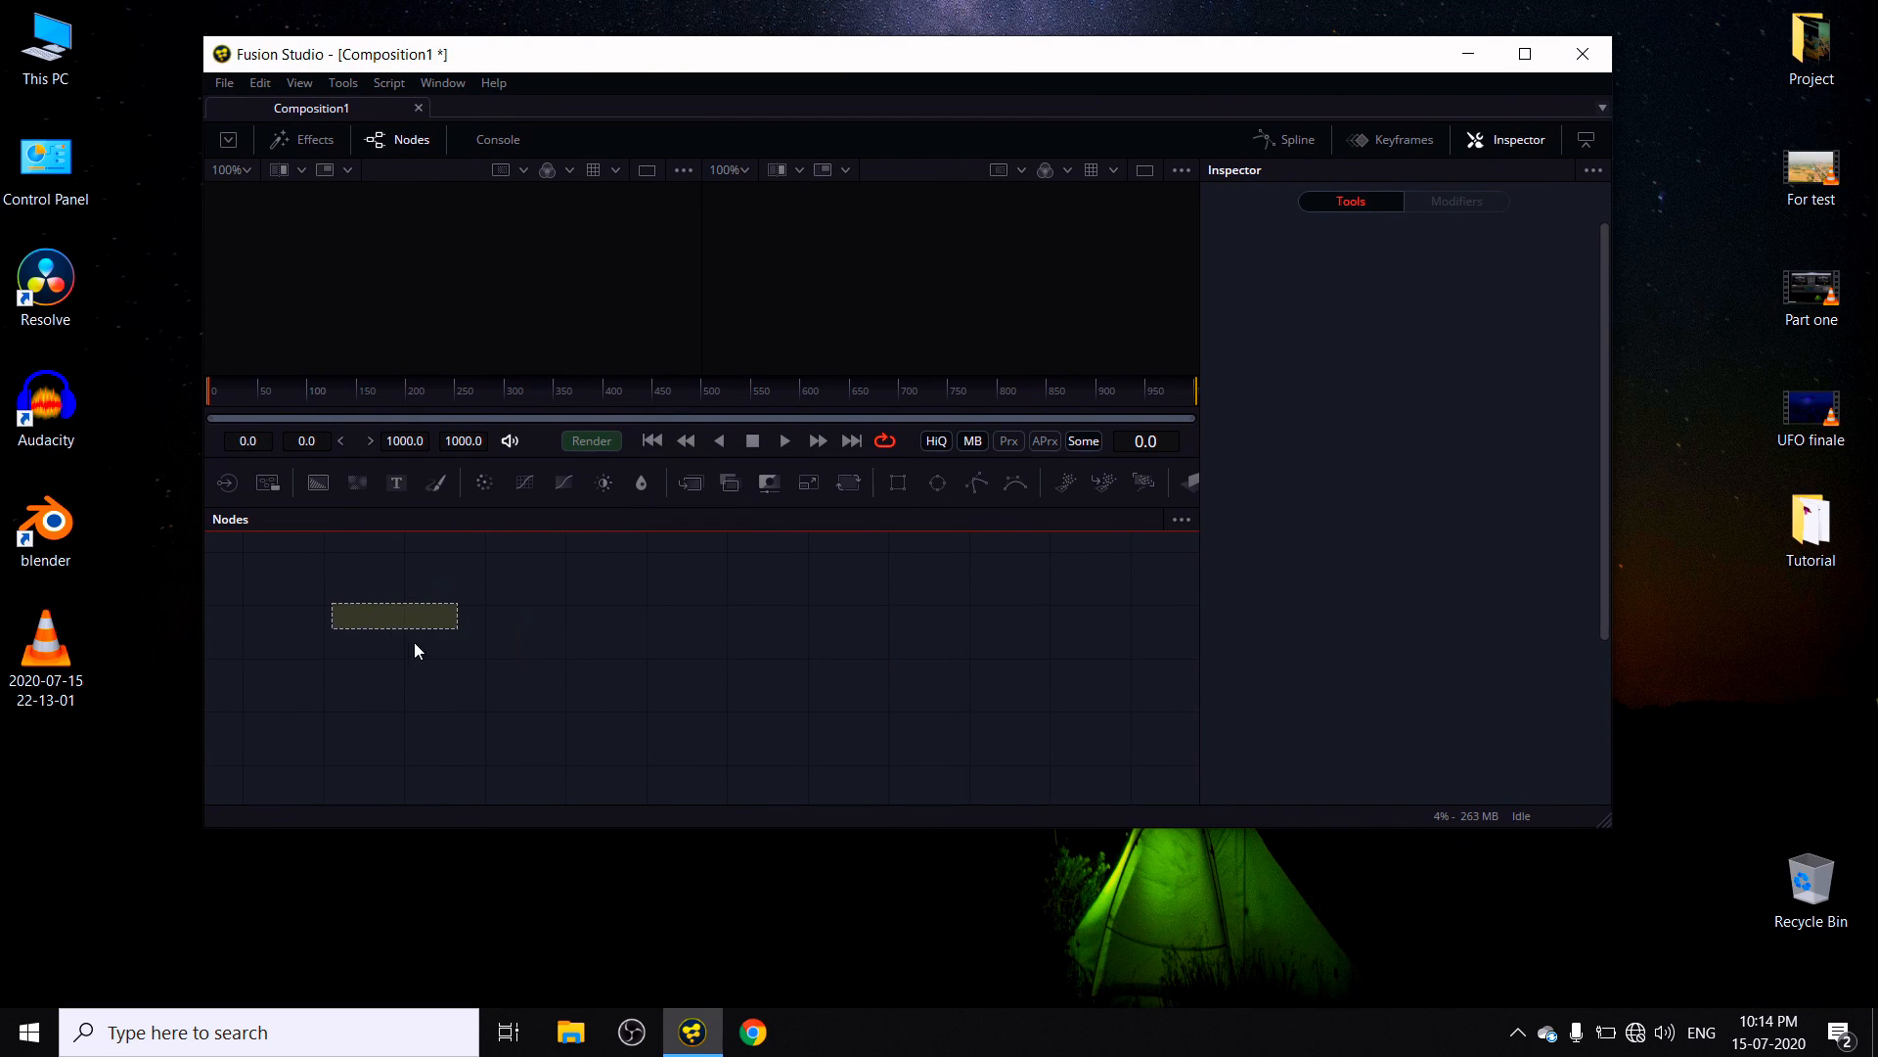
- Rename the PNG sequence's loader node to Back
right_click(401, 620)
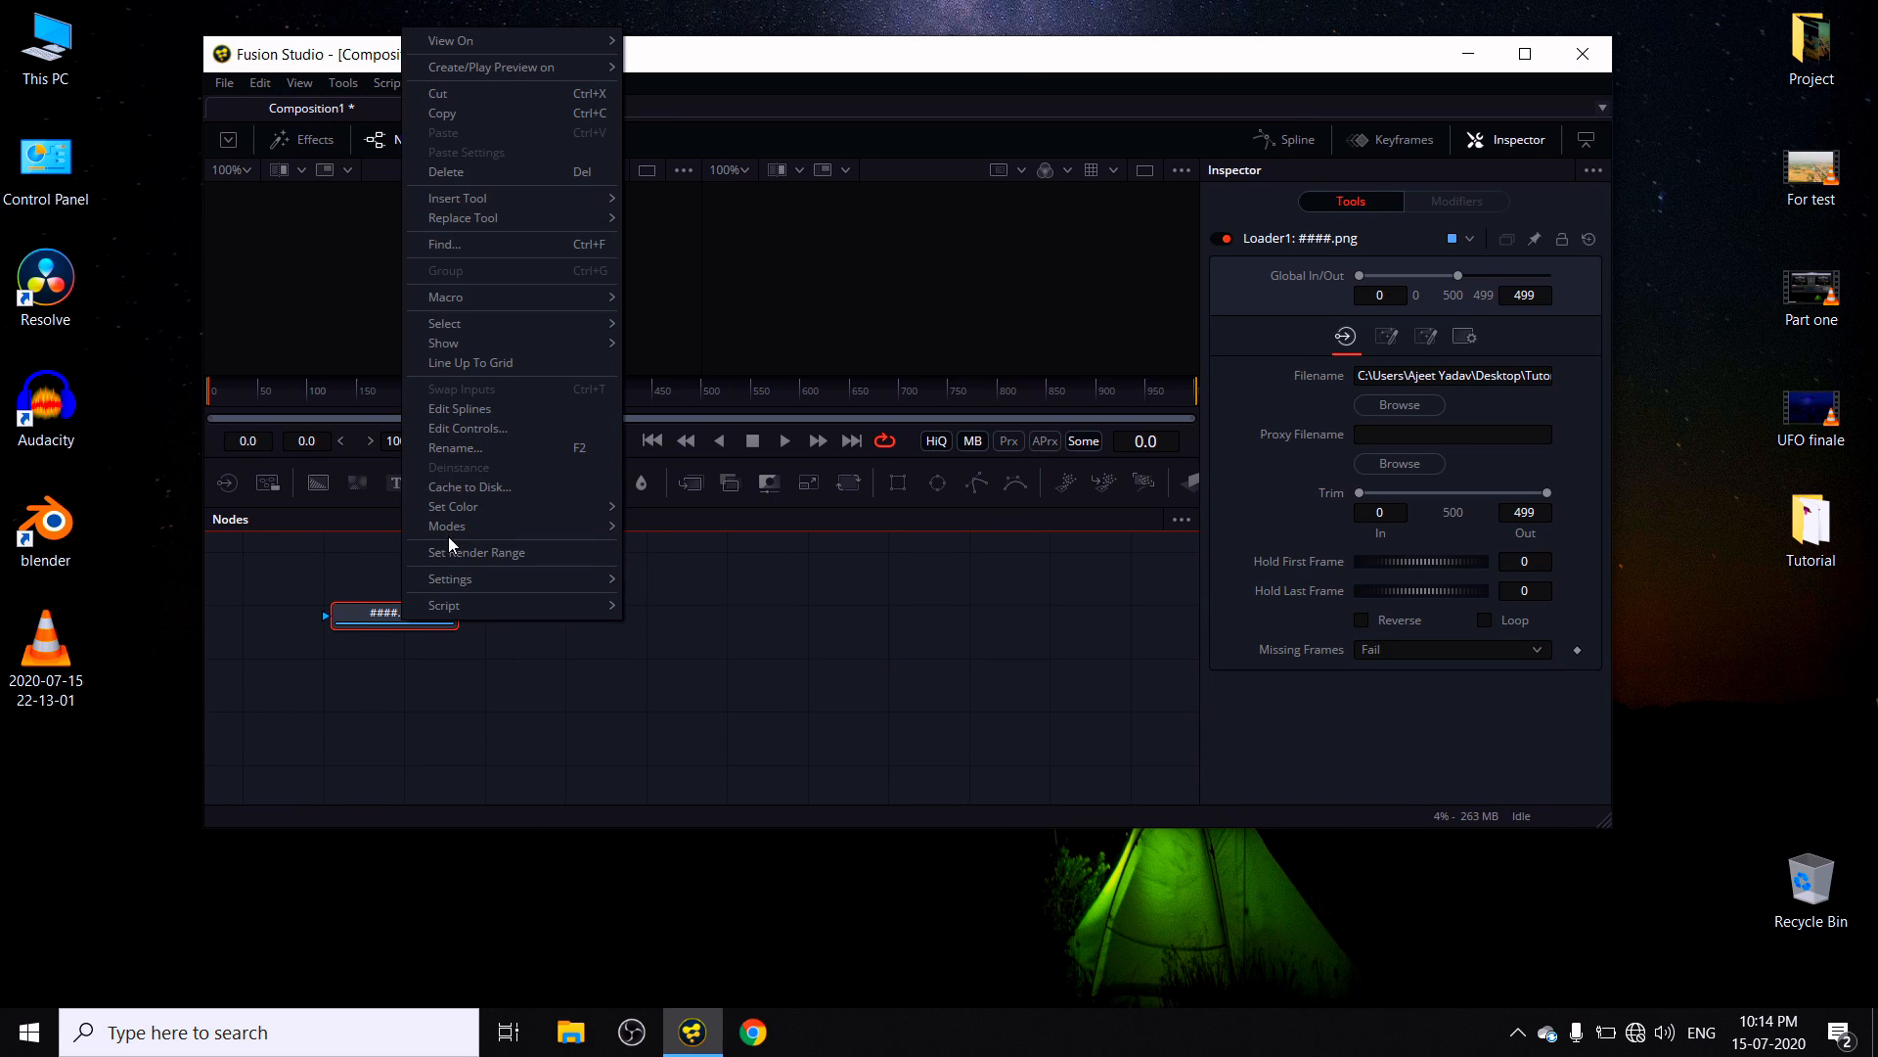
click(466, 447)
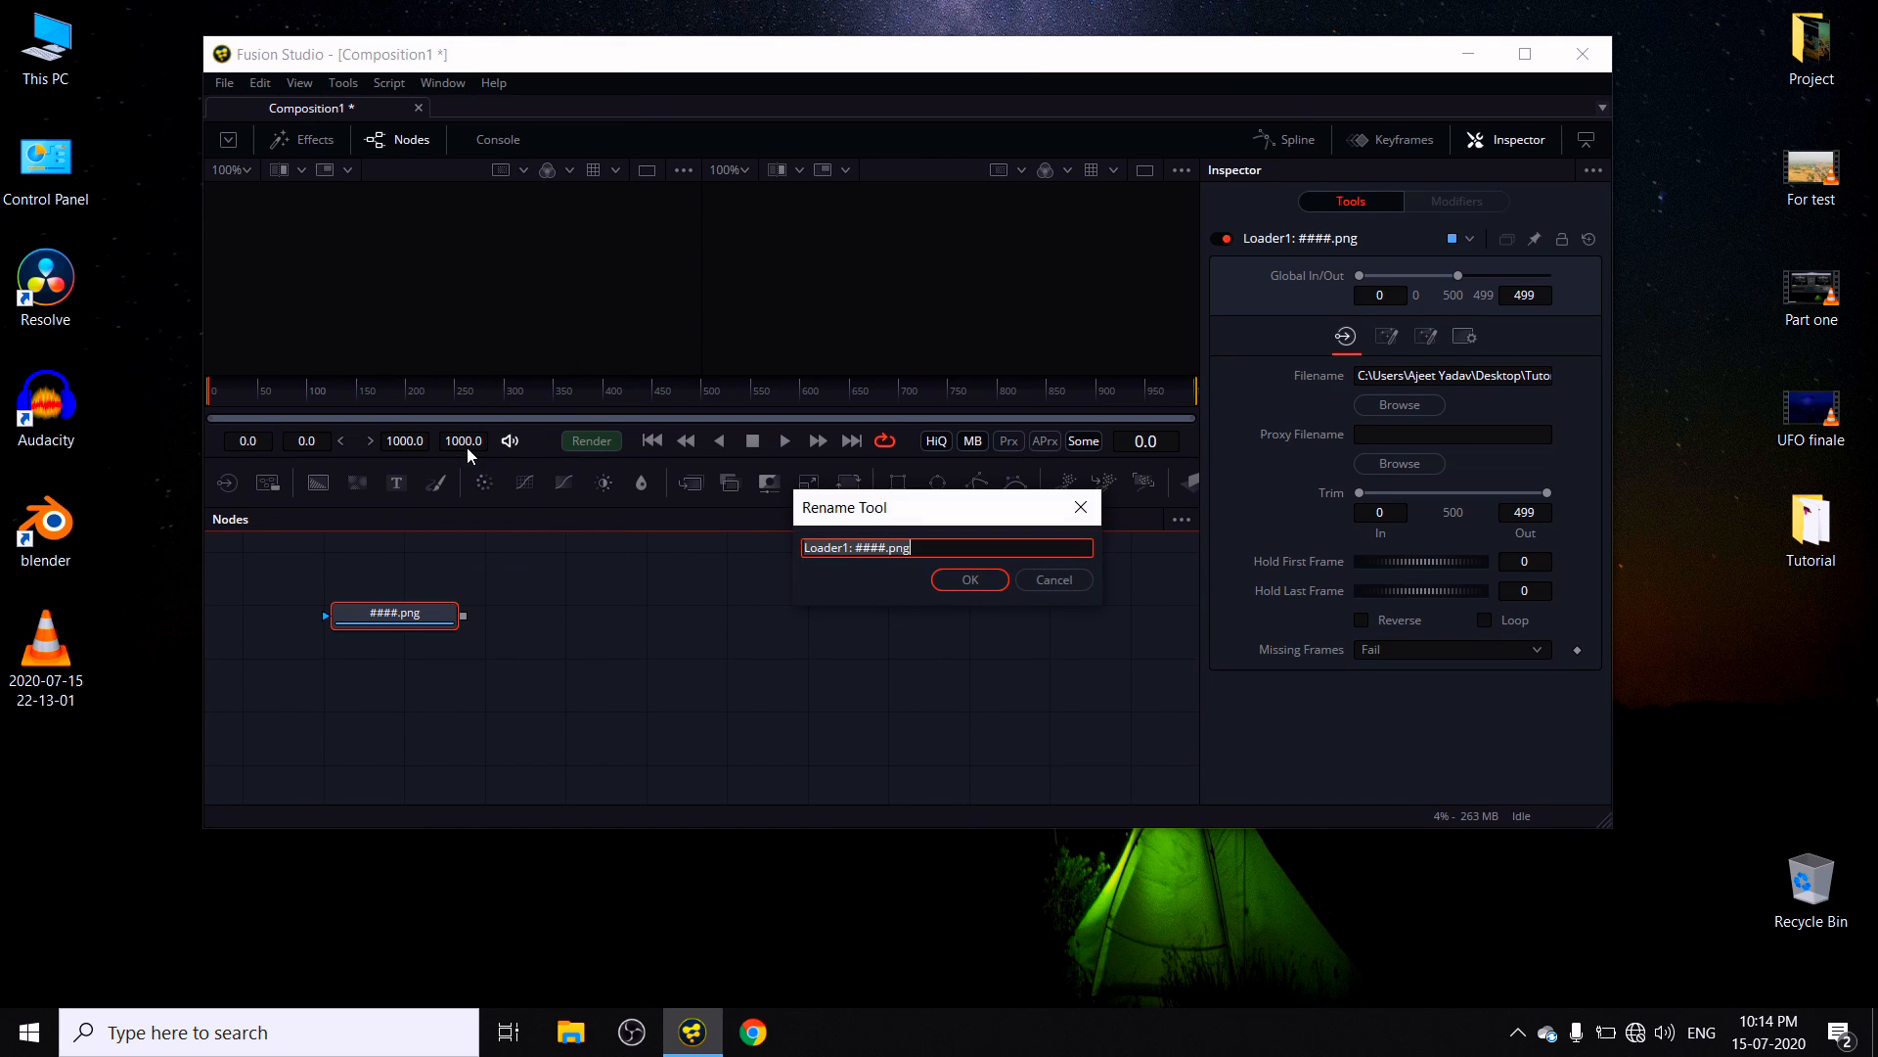
text(Back)
key(Return)
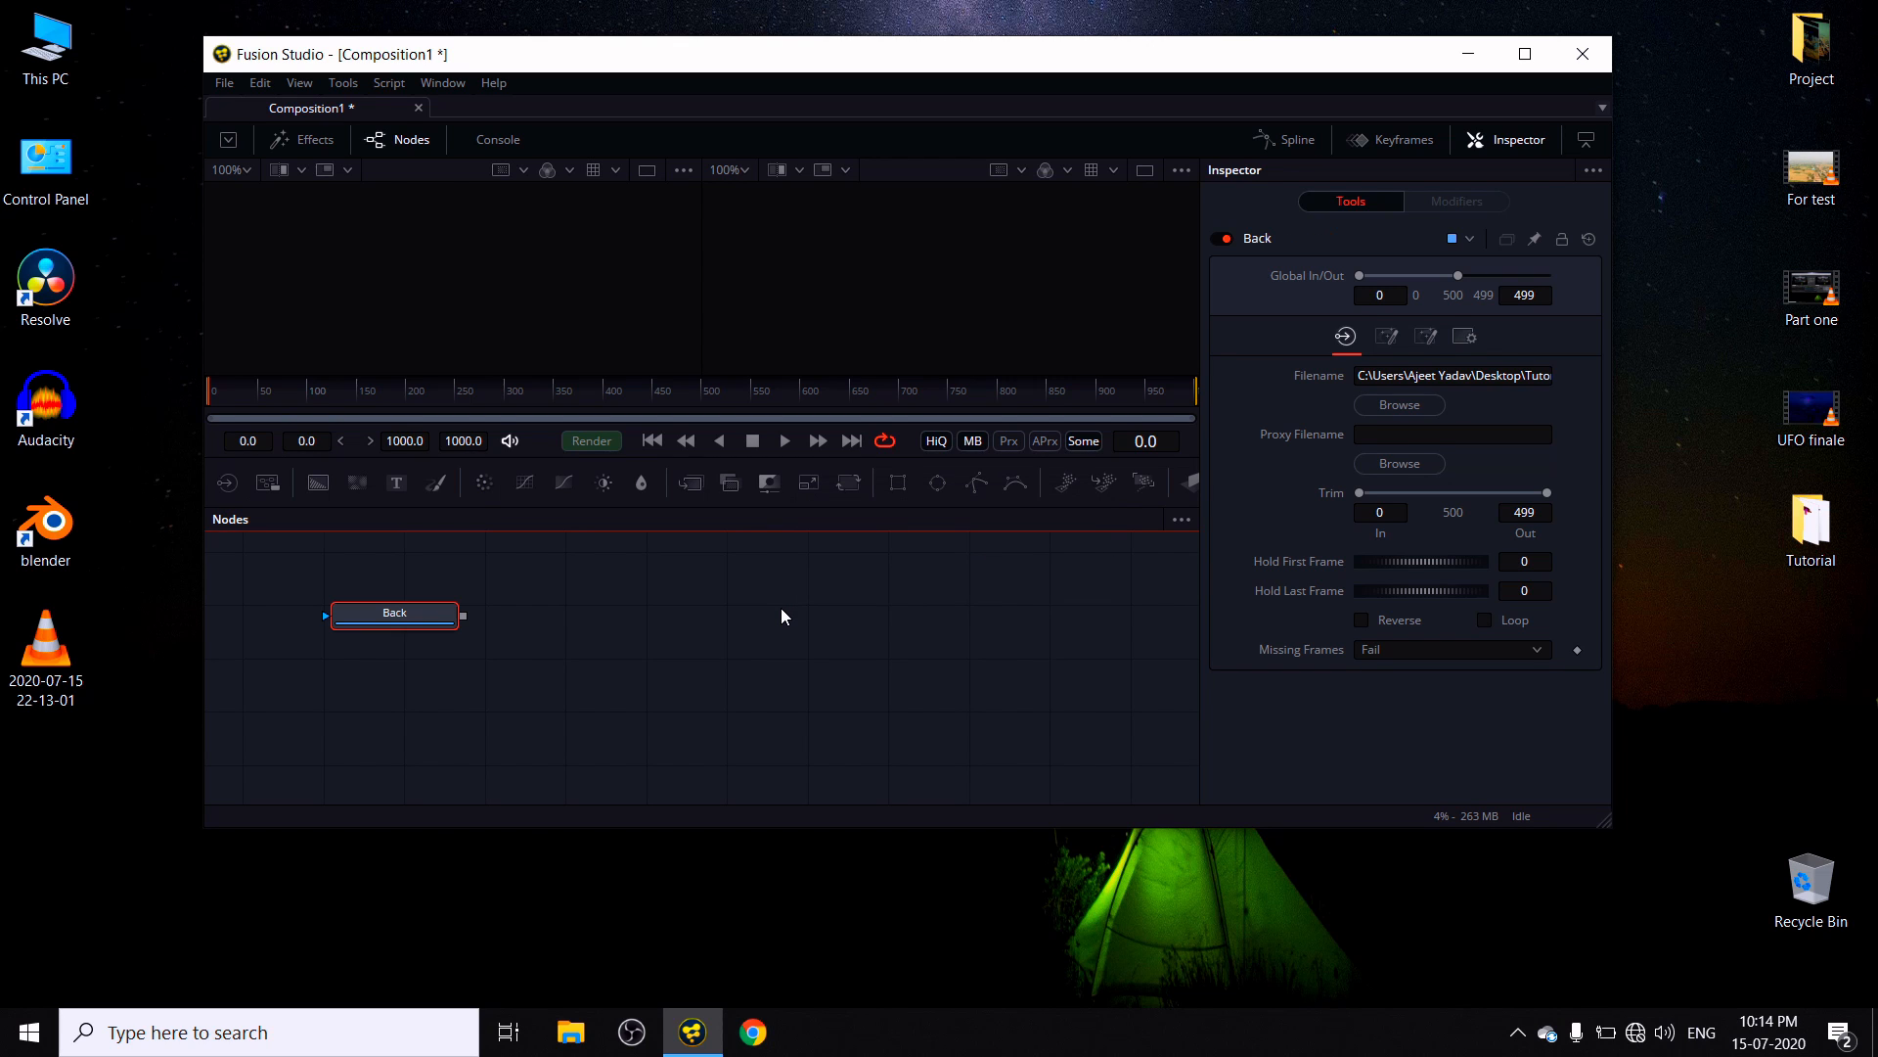
- Rename the PNG sequence's loader node to Fore
right_click(437, 624)
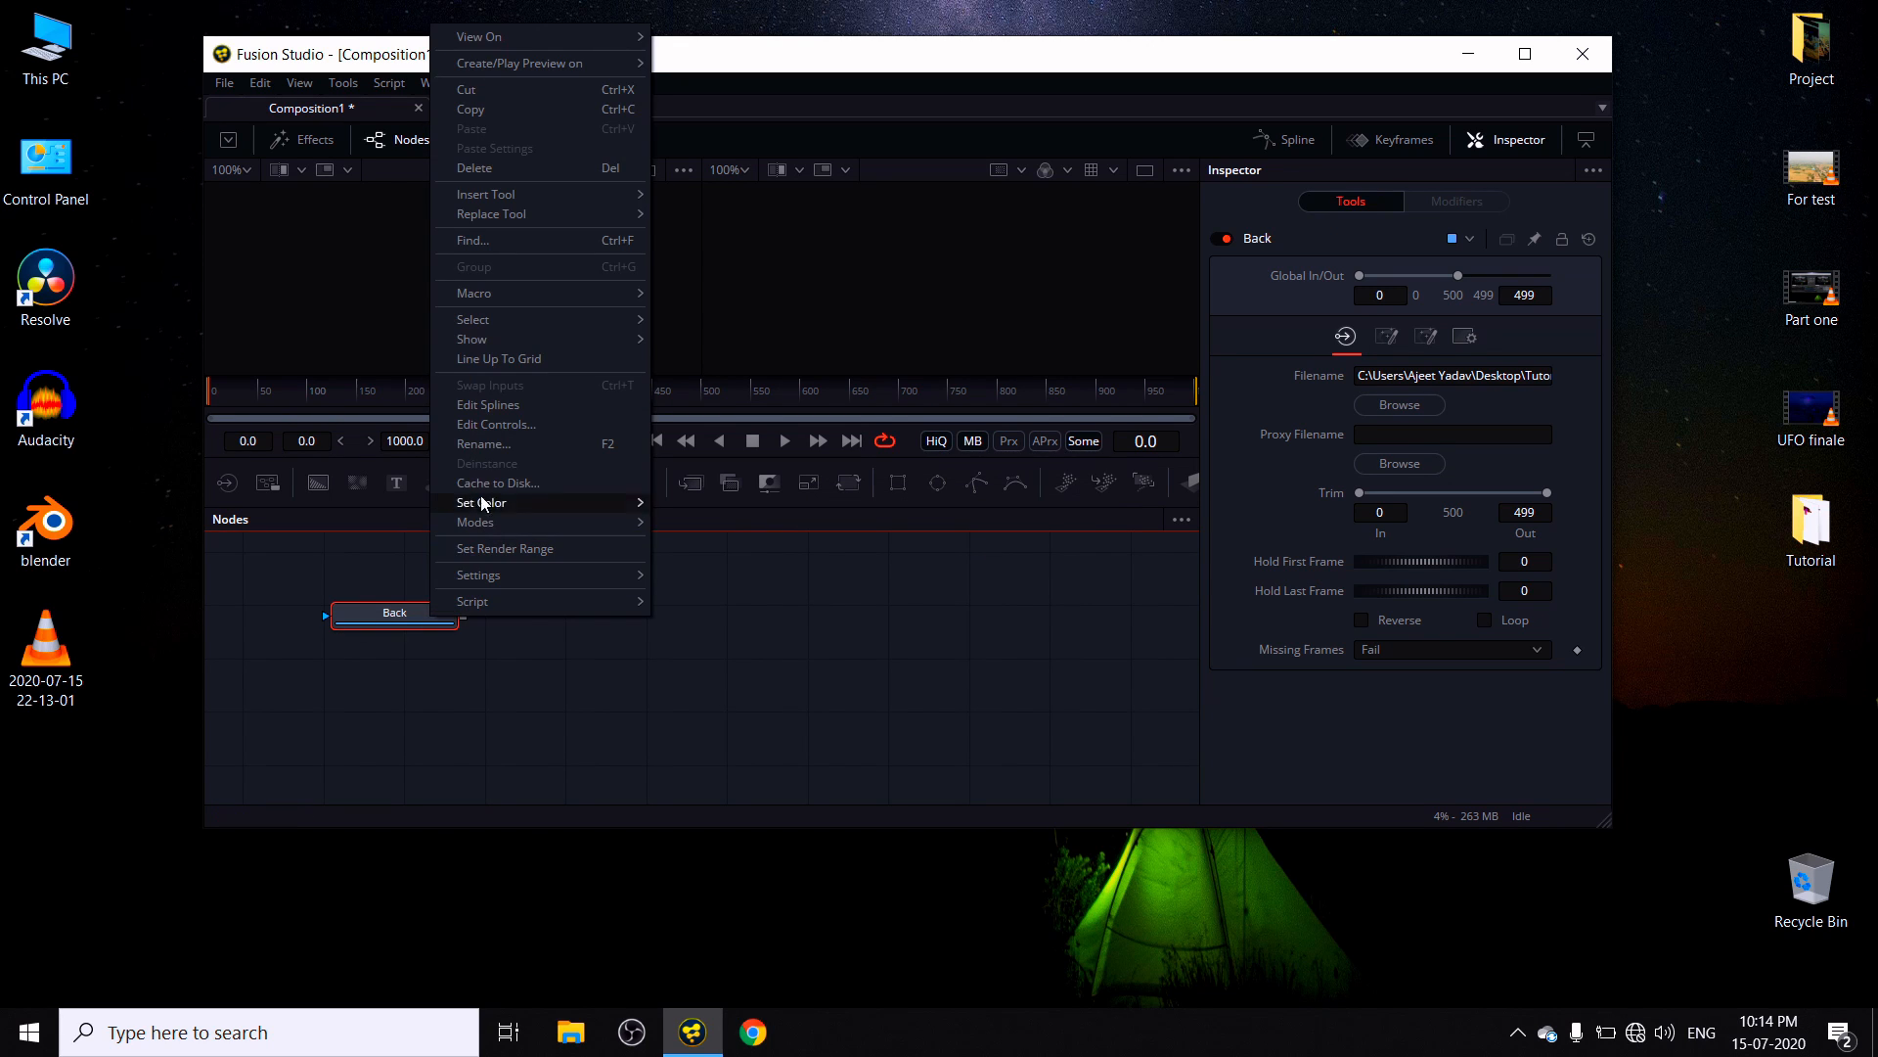
click(483, 450)
text(Fore)
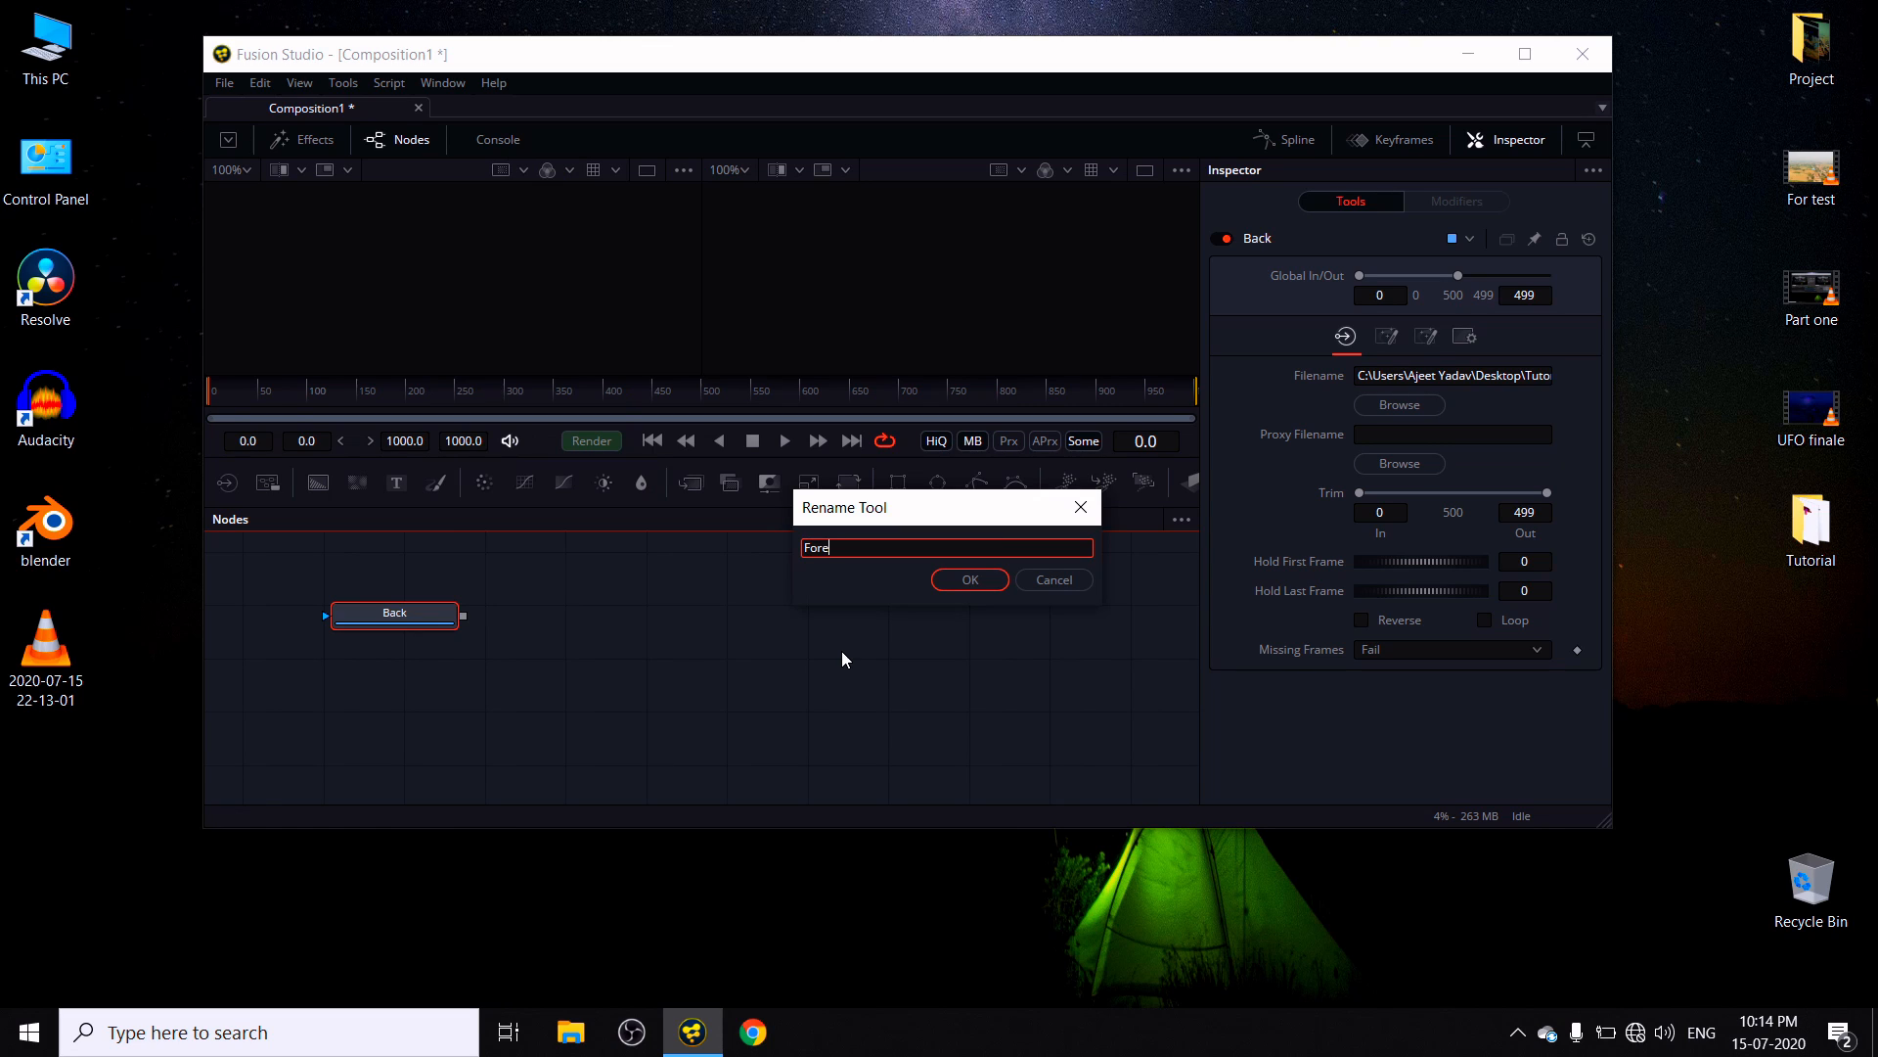
key(Return)
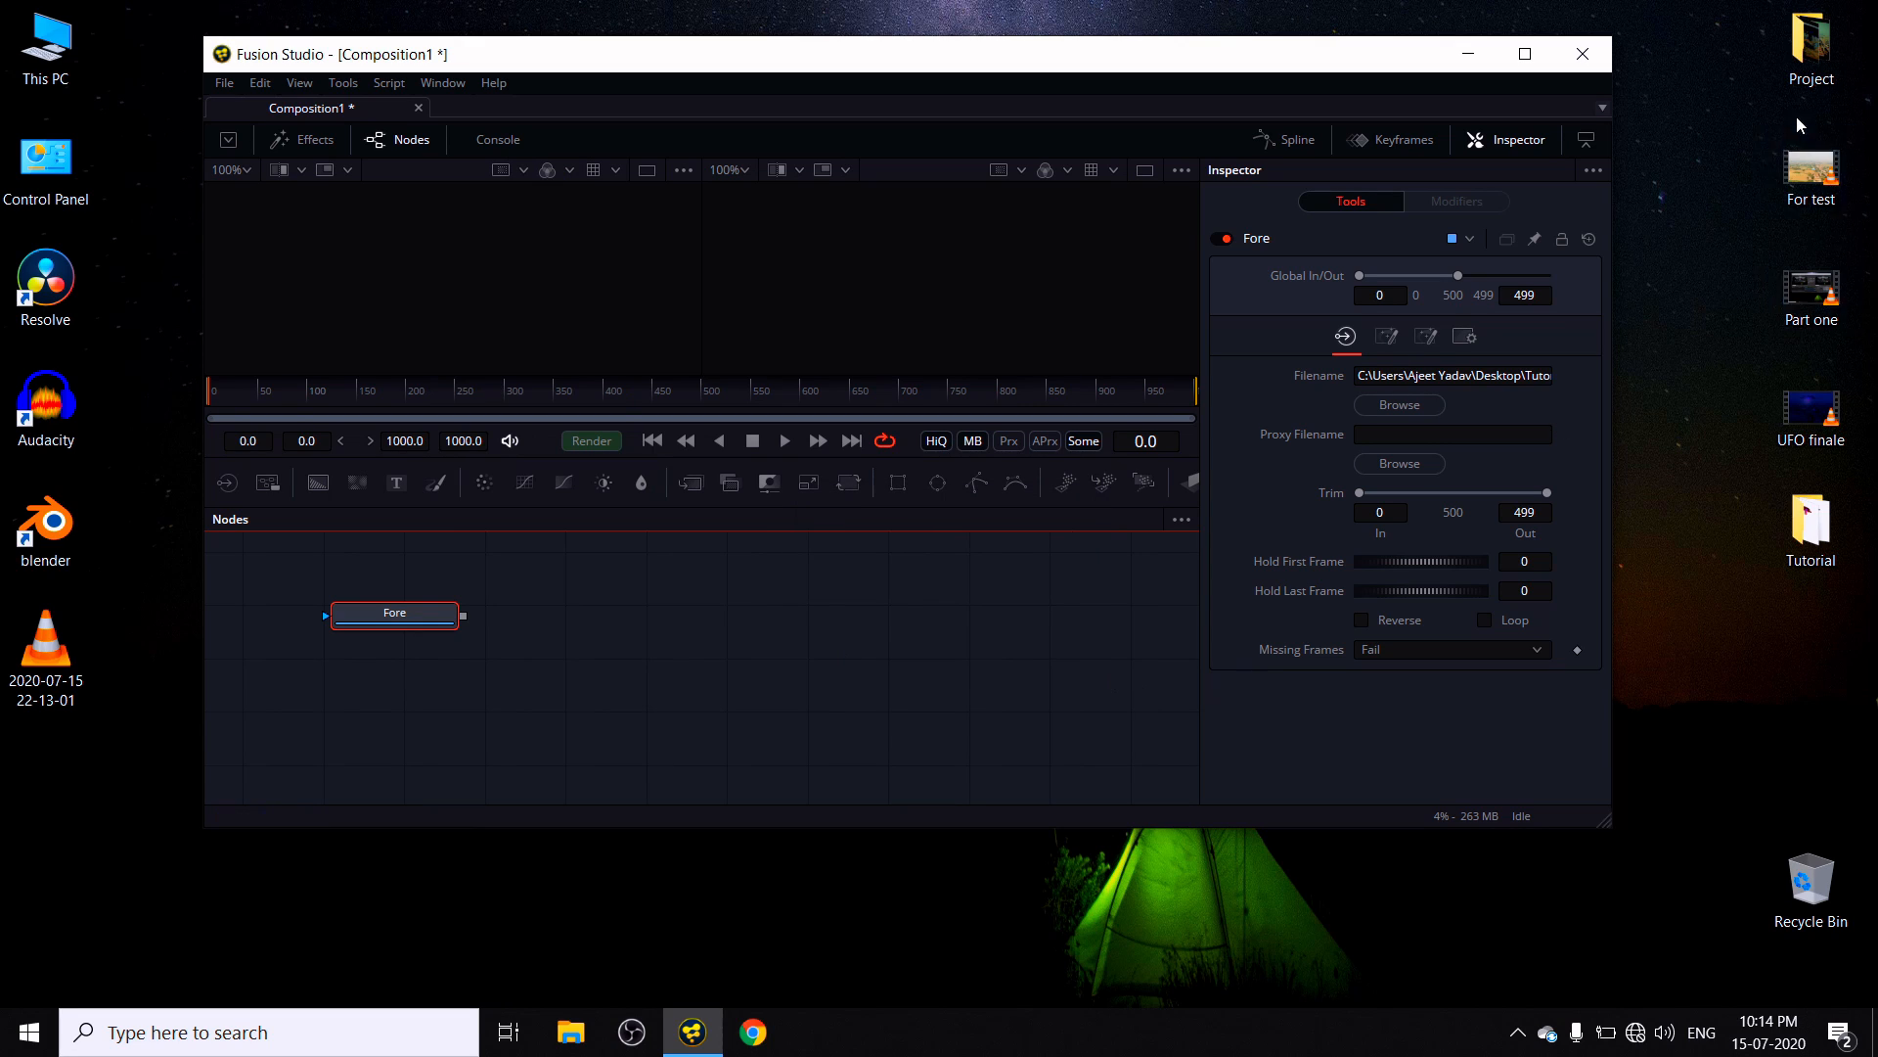
- Load the desktop's For test video as a second node below Fore, rename it Back, and maximize the window
drag(1809, 179, 353, 750)
right_click(352, 743)
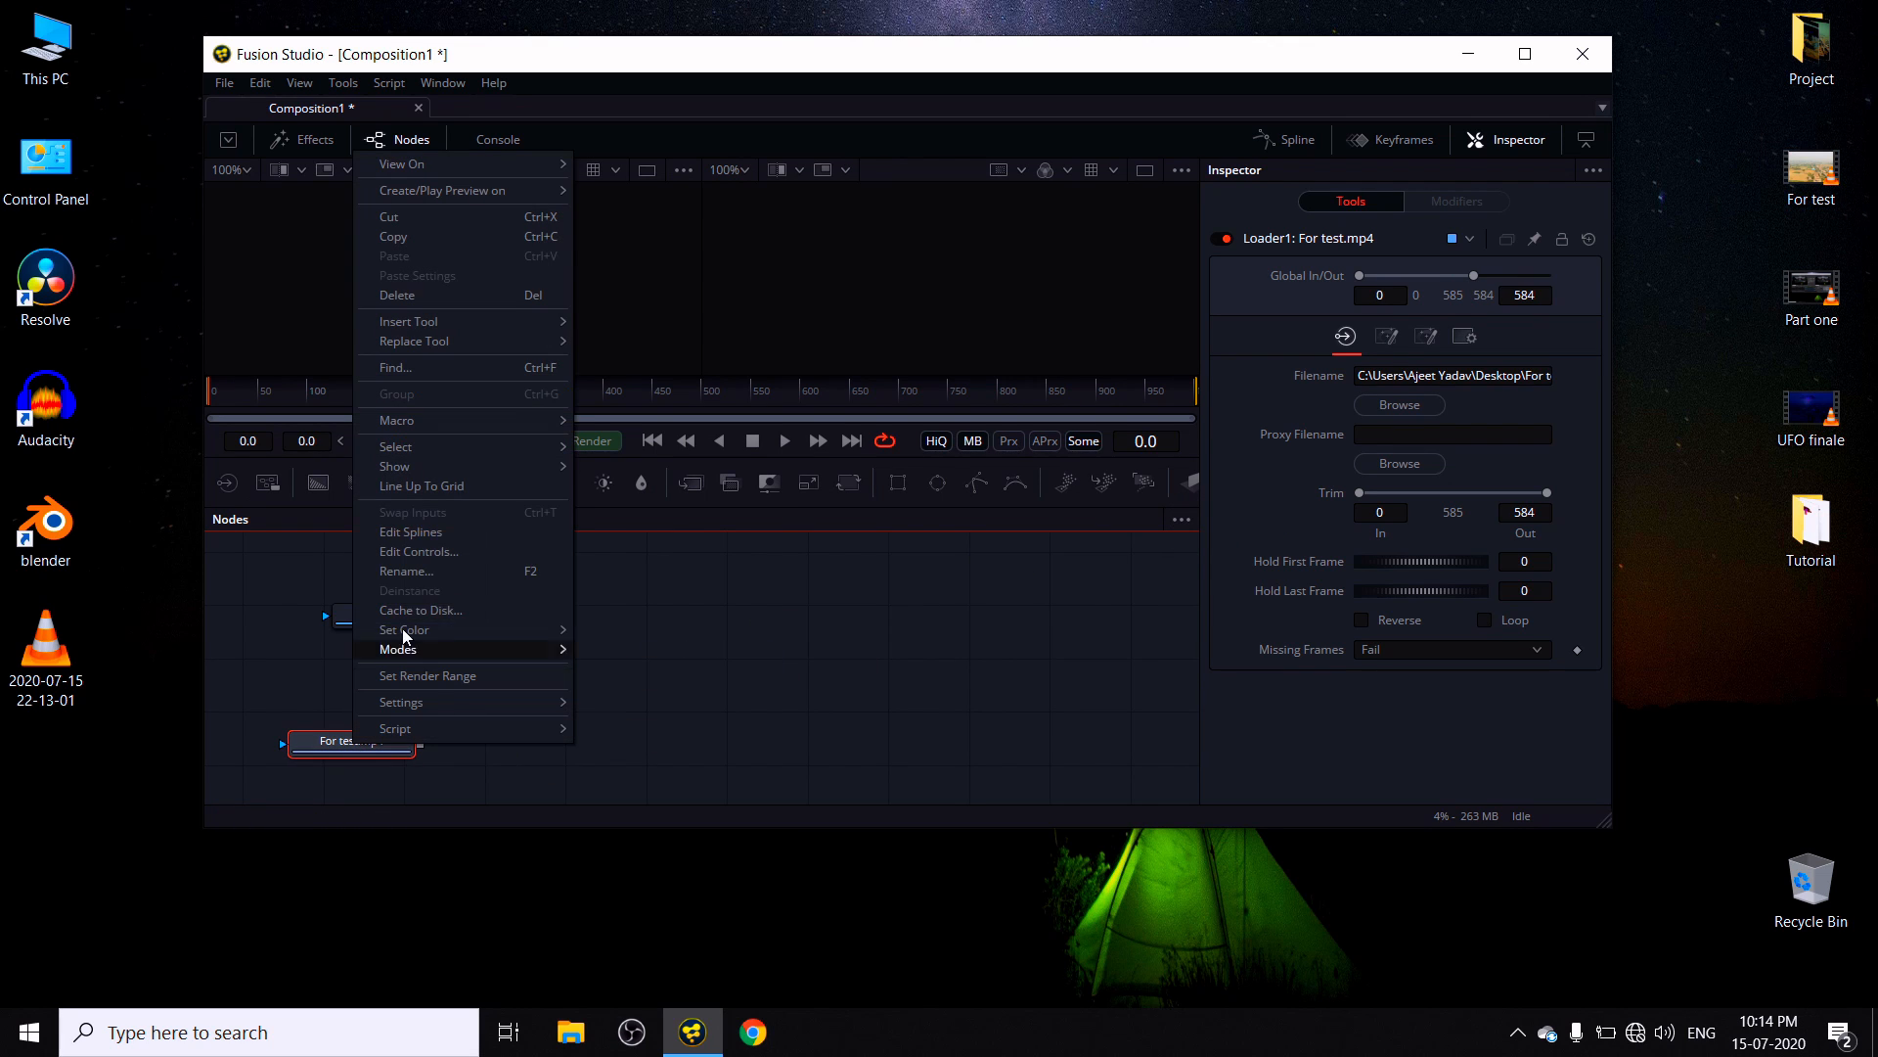
click(417, 572)
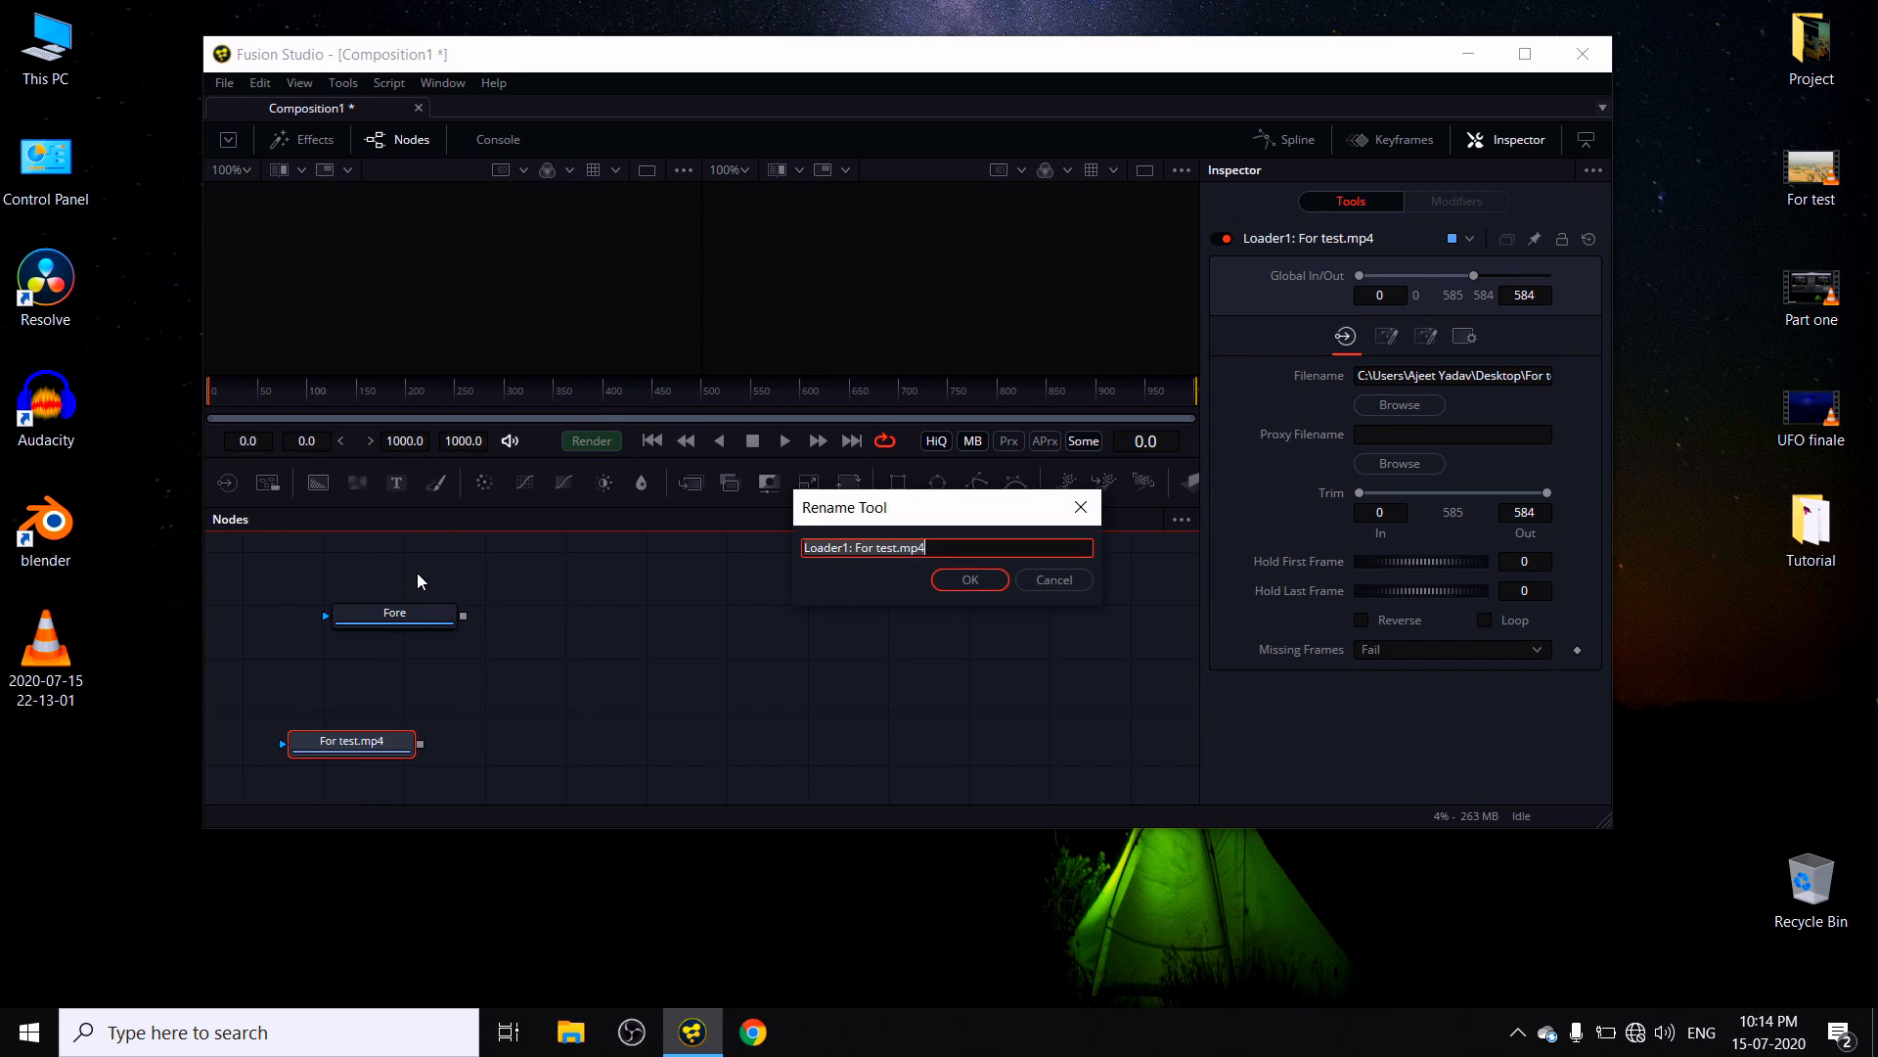
text(B)
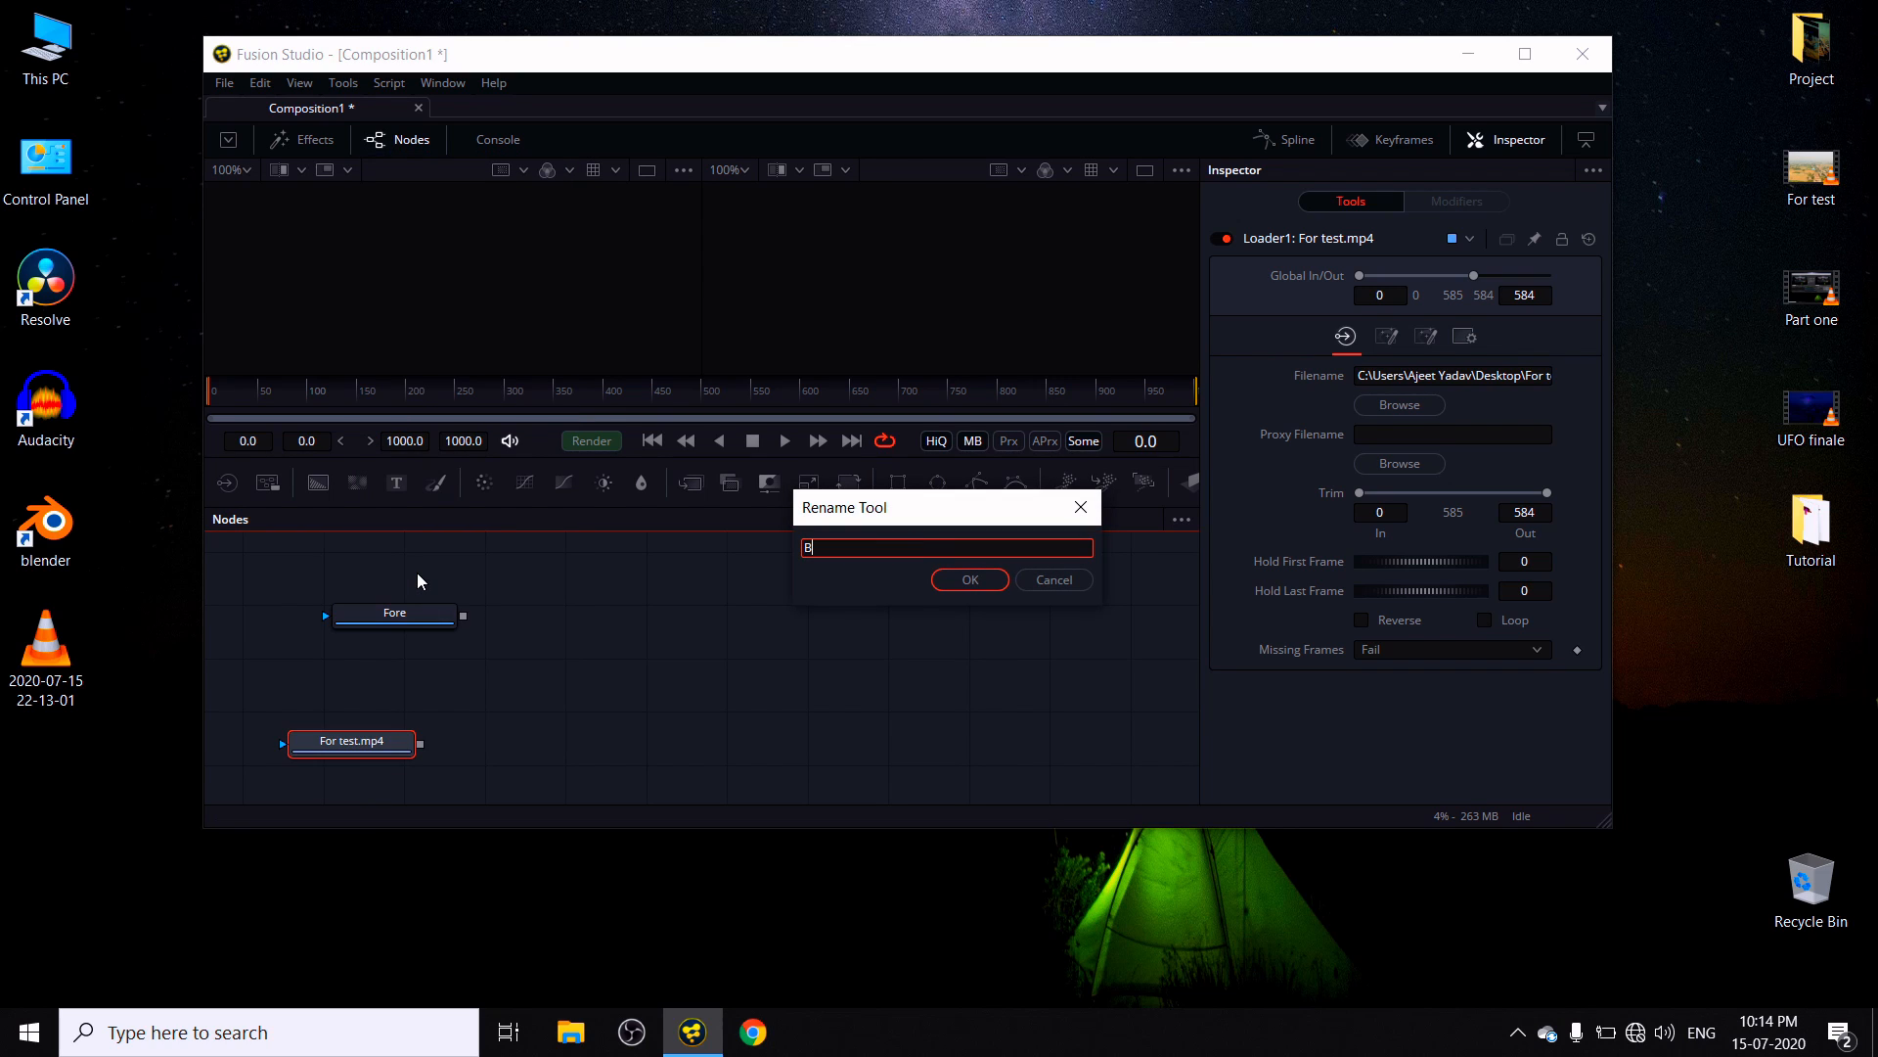
text(ack)
key(Return)
drag(380, 751, 434, 718)
click(1525, 54)
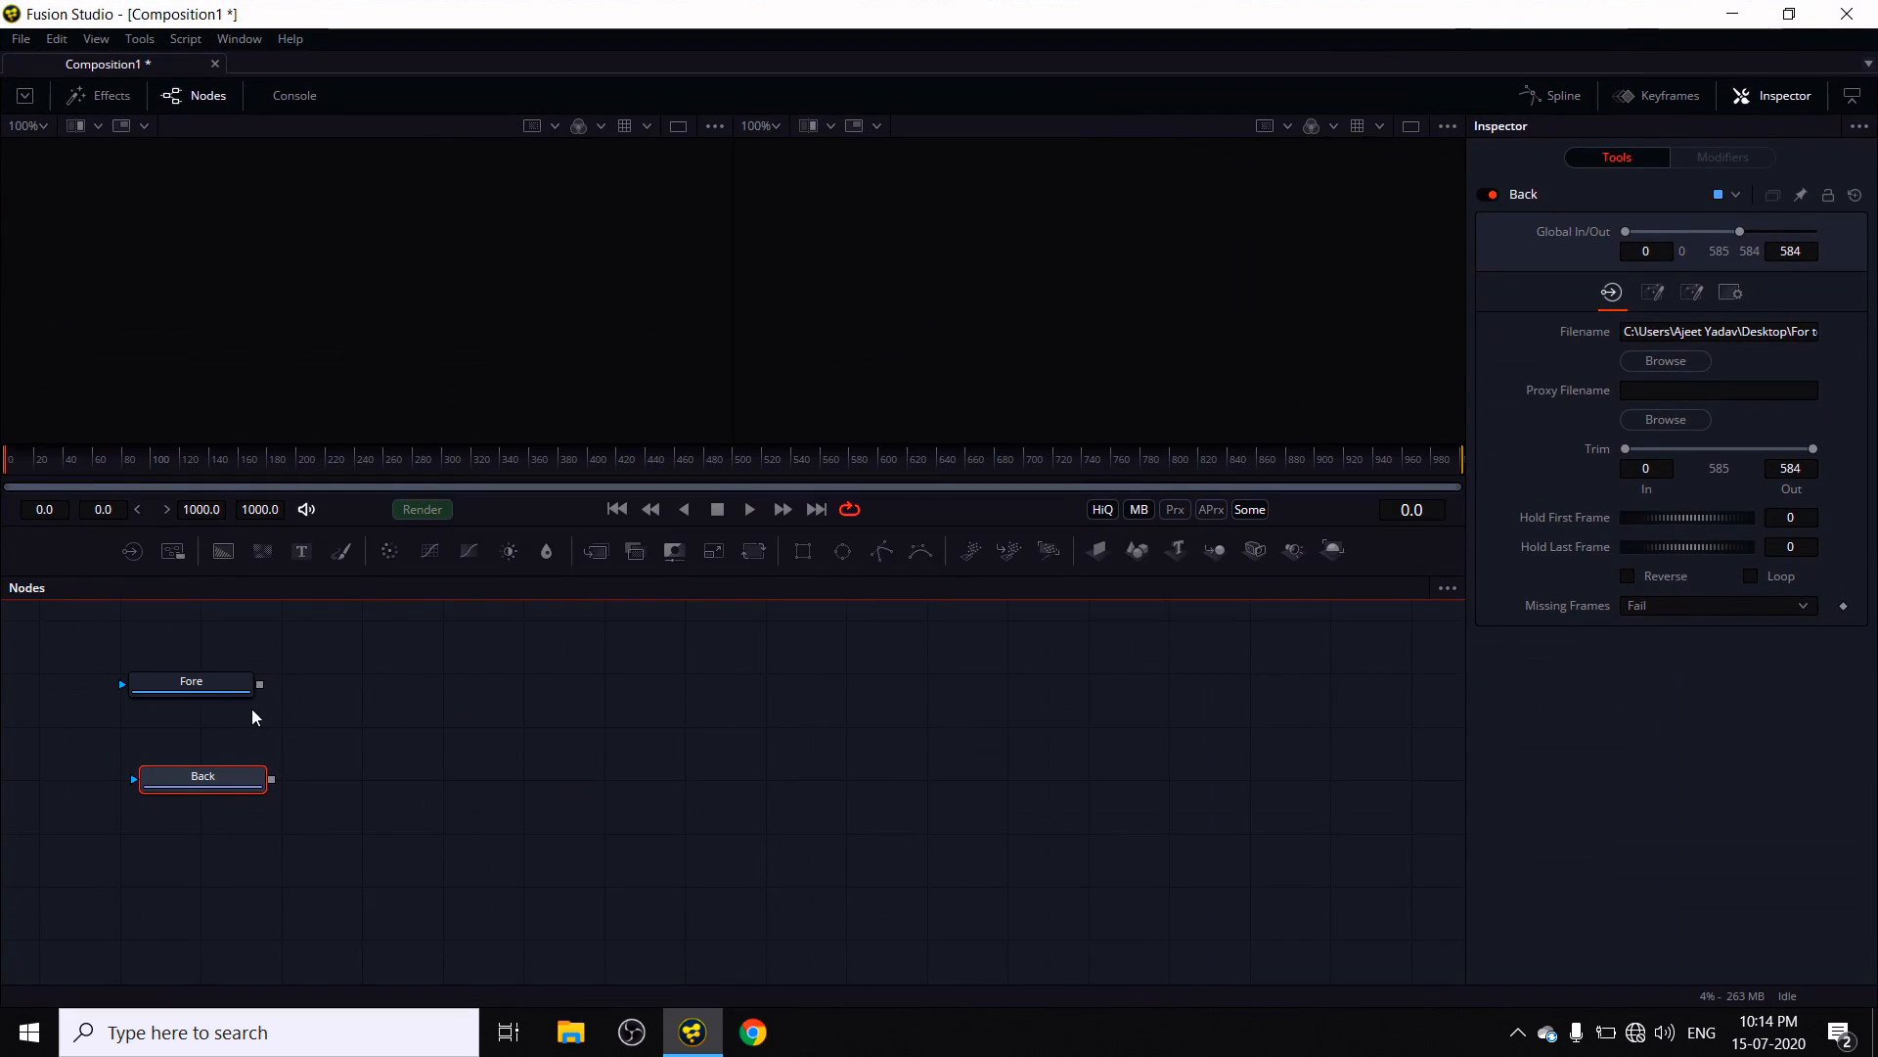
- Add a Merge node to the empty area of the node graph beside the Fore and Back loaders
click(380, 725)
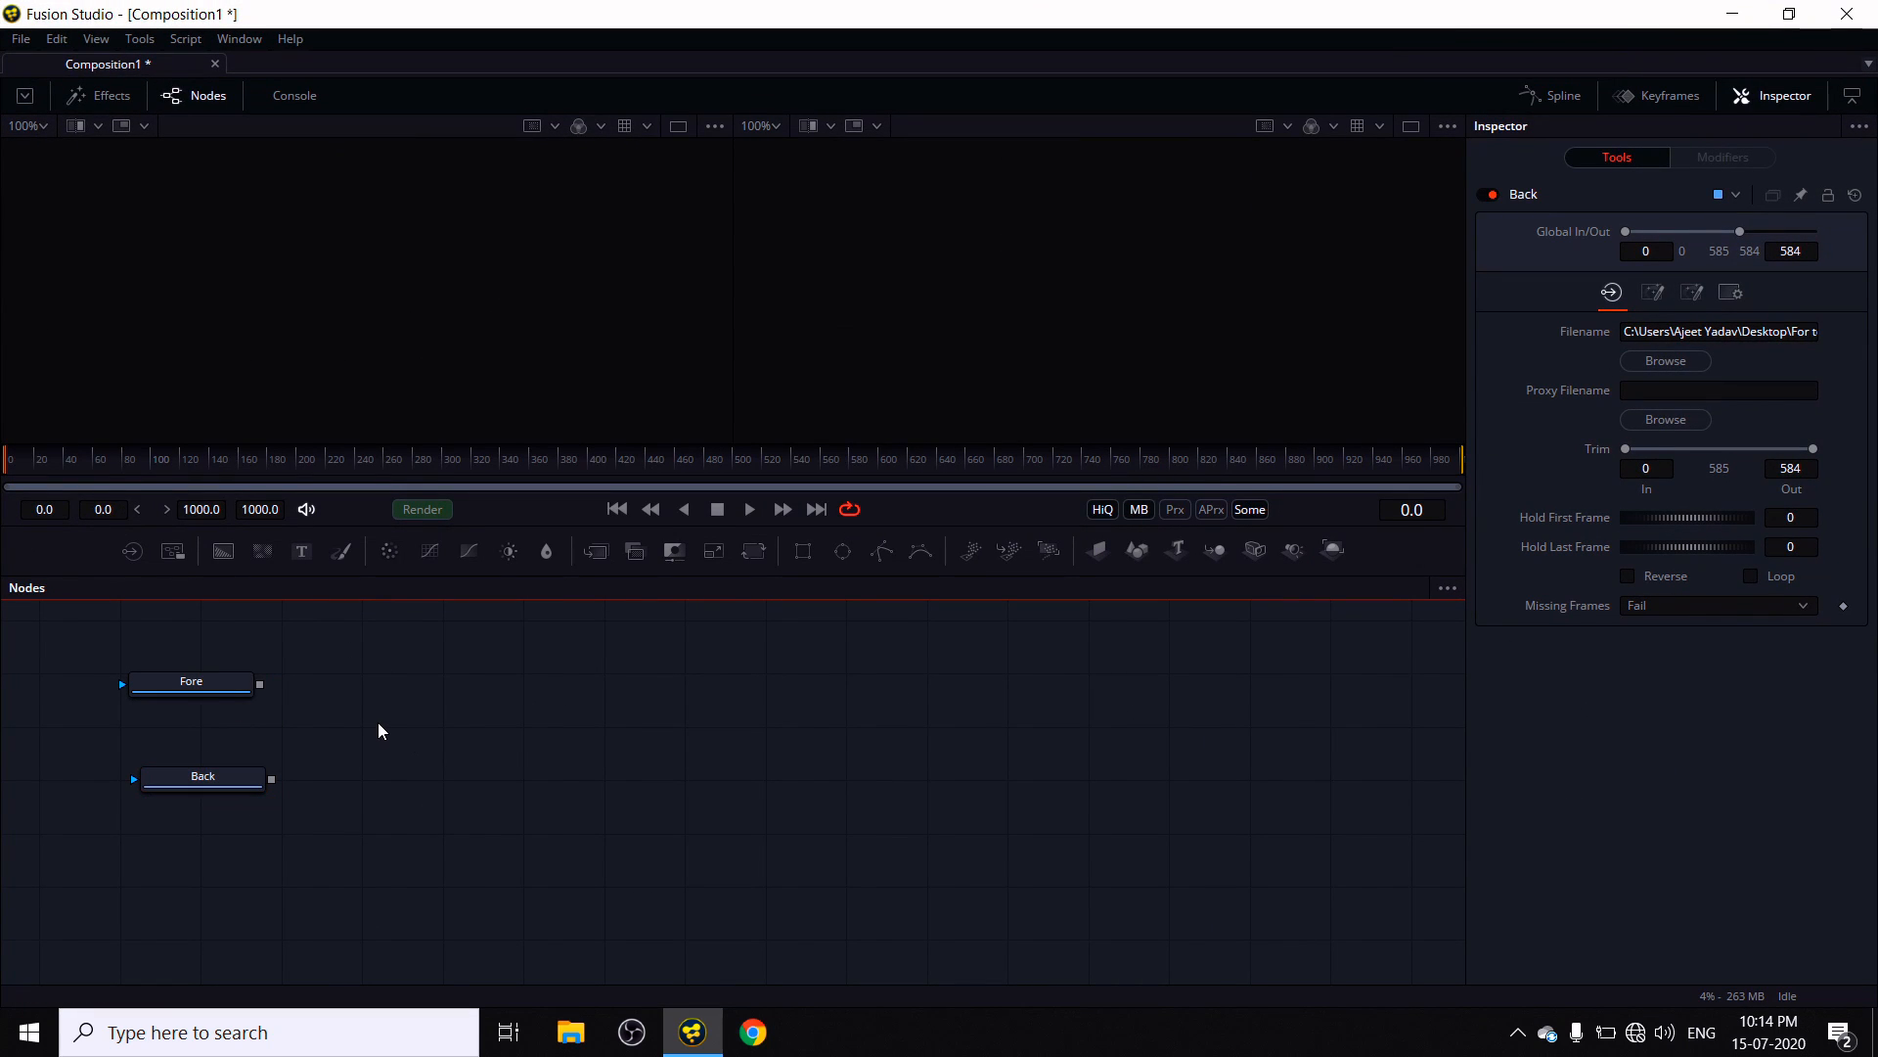
key(shift+space)
text(mer)
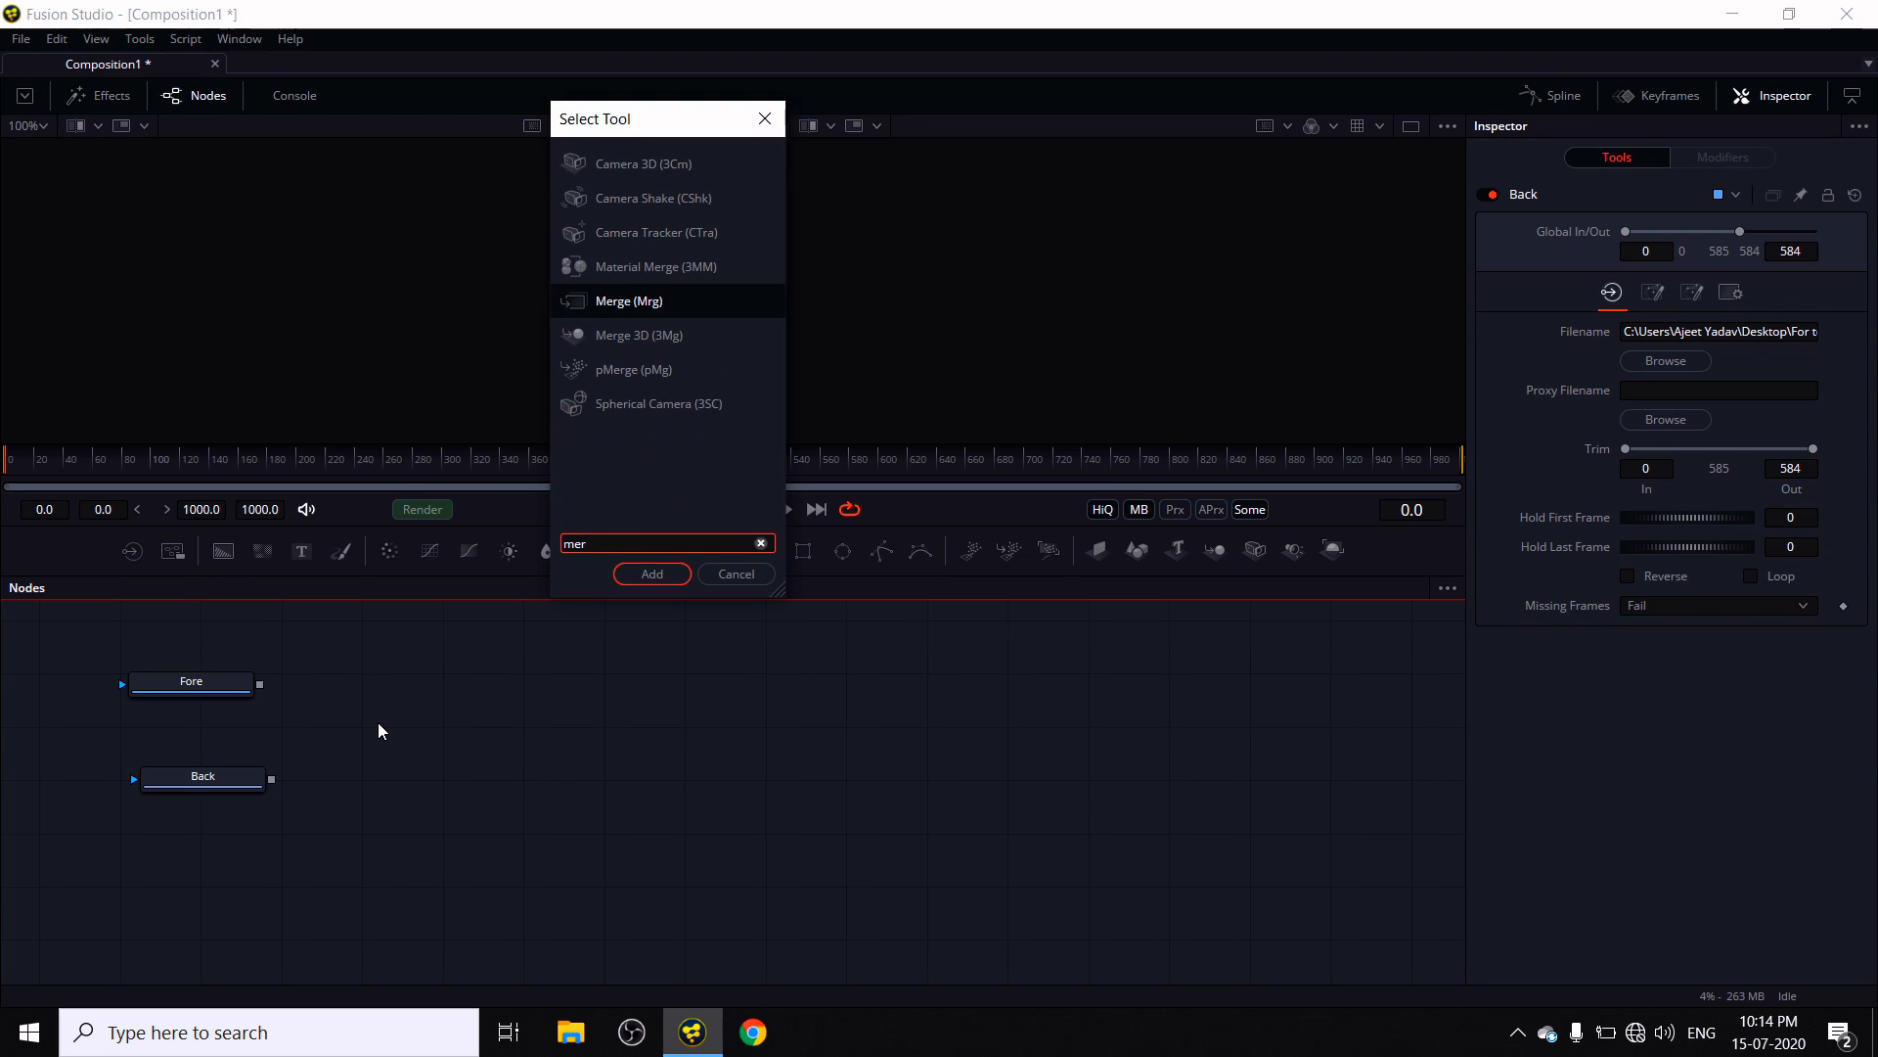
key(Return)
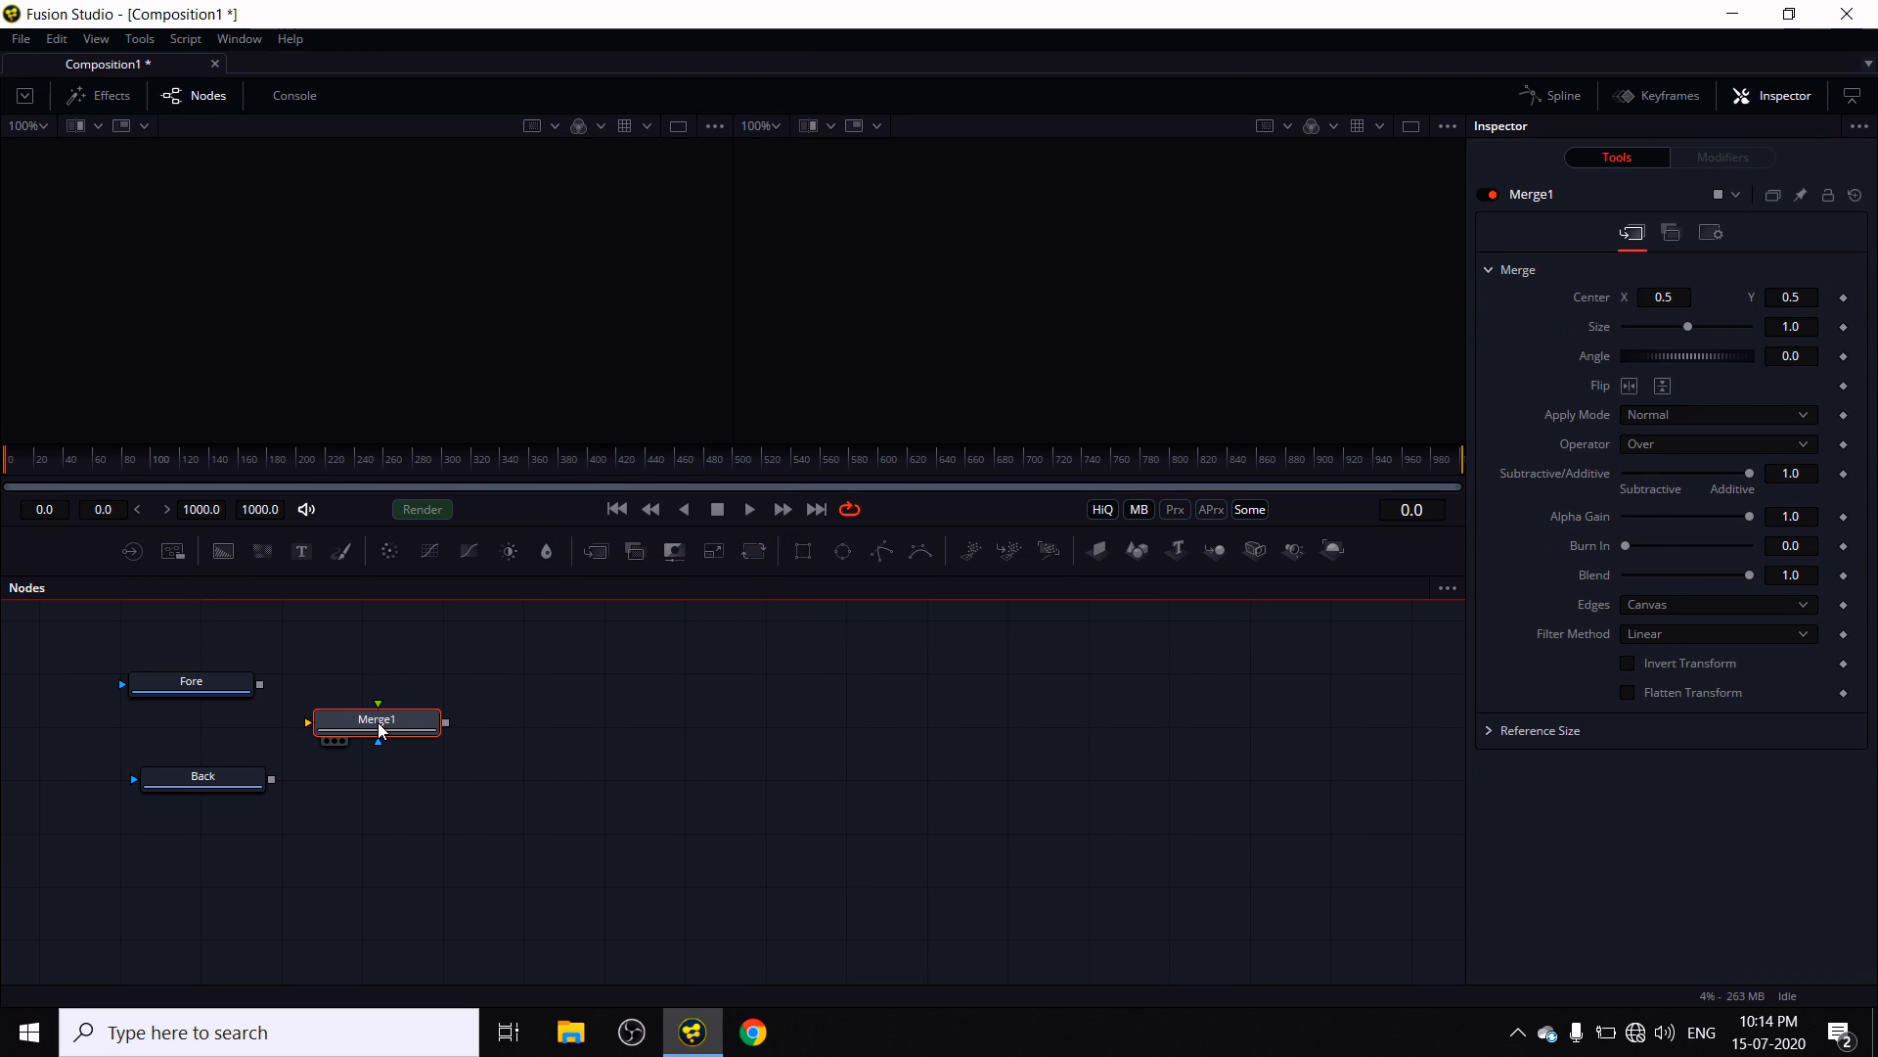
- Connect Fore to the Merge node's foreground input and Back to its background input
drag(261, 683, 339, 715)
click(392, 749)
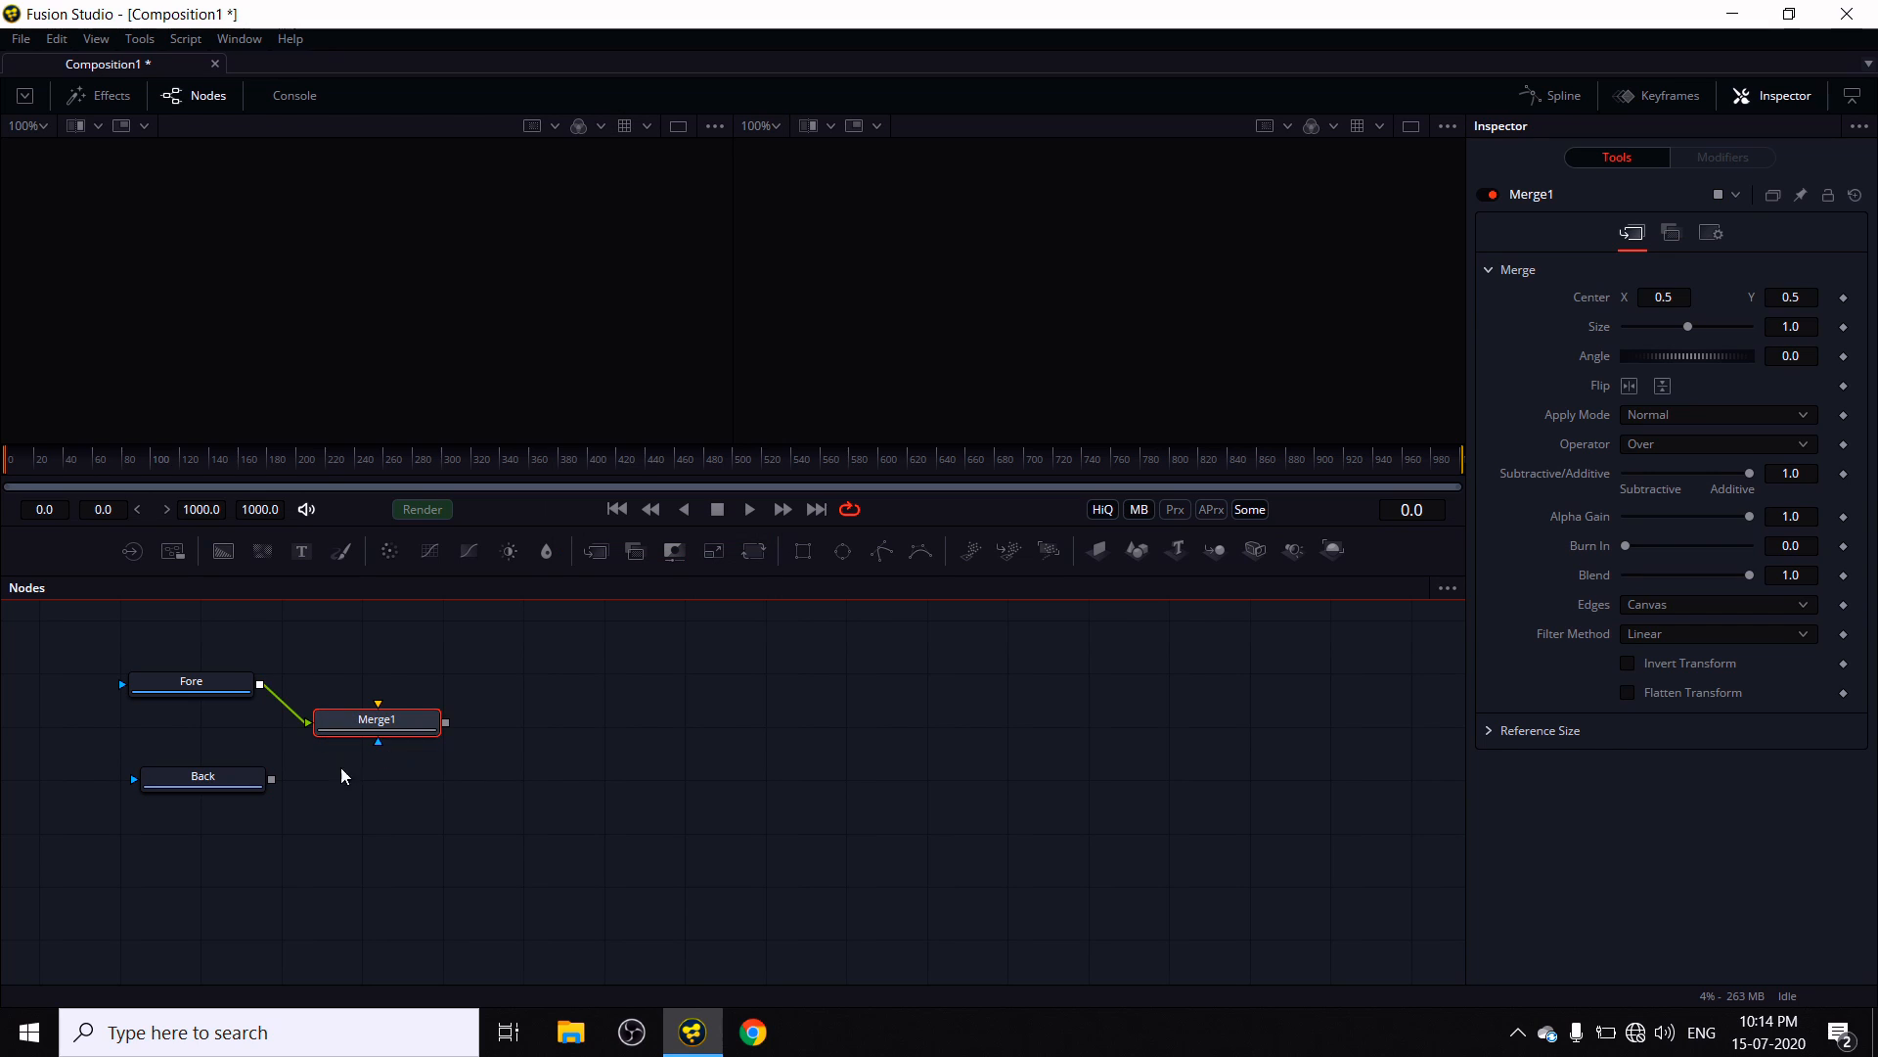
drag(272, 780, 607, 662)
click(432, 742)
- Show the Merge node's output in a single, taller viewer and fit the whole frame inside it
drag(609, 590, 594, 346)
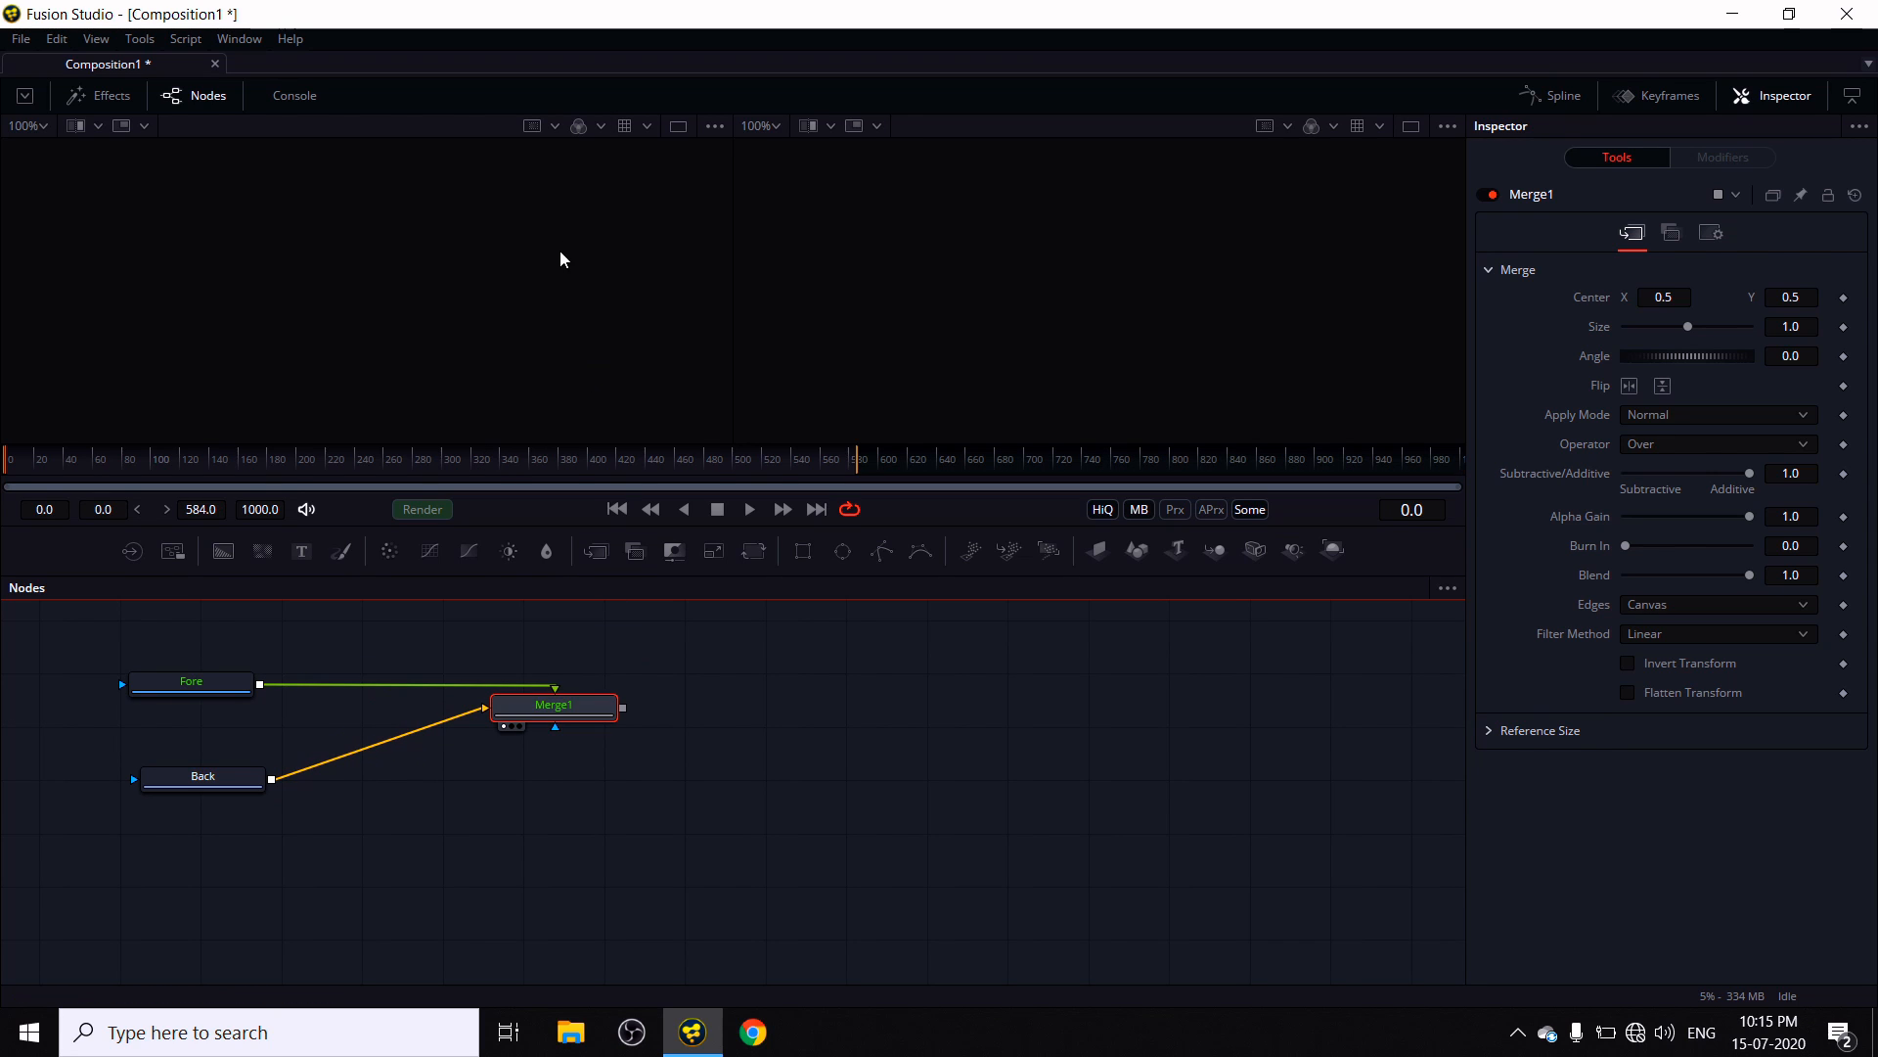
click(679, 127)
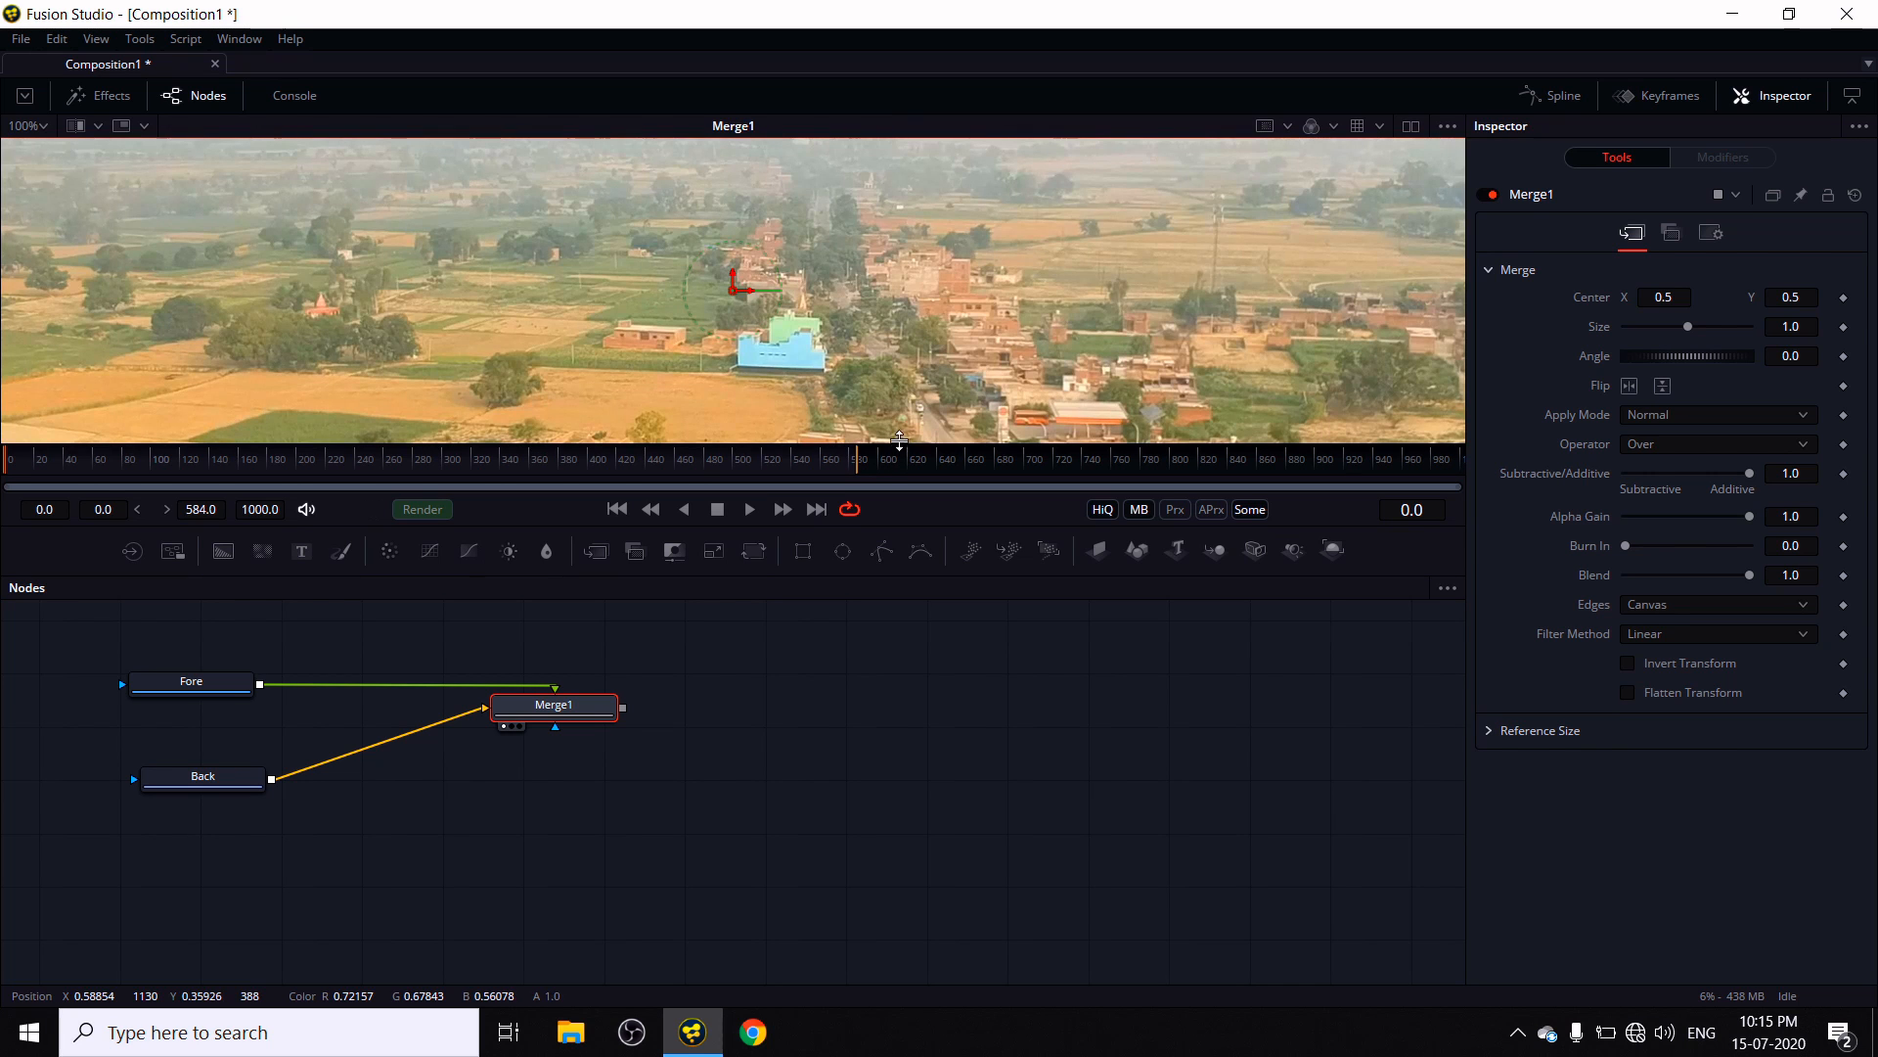
drag(899, 458, 899, 564)
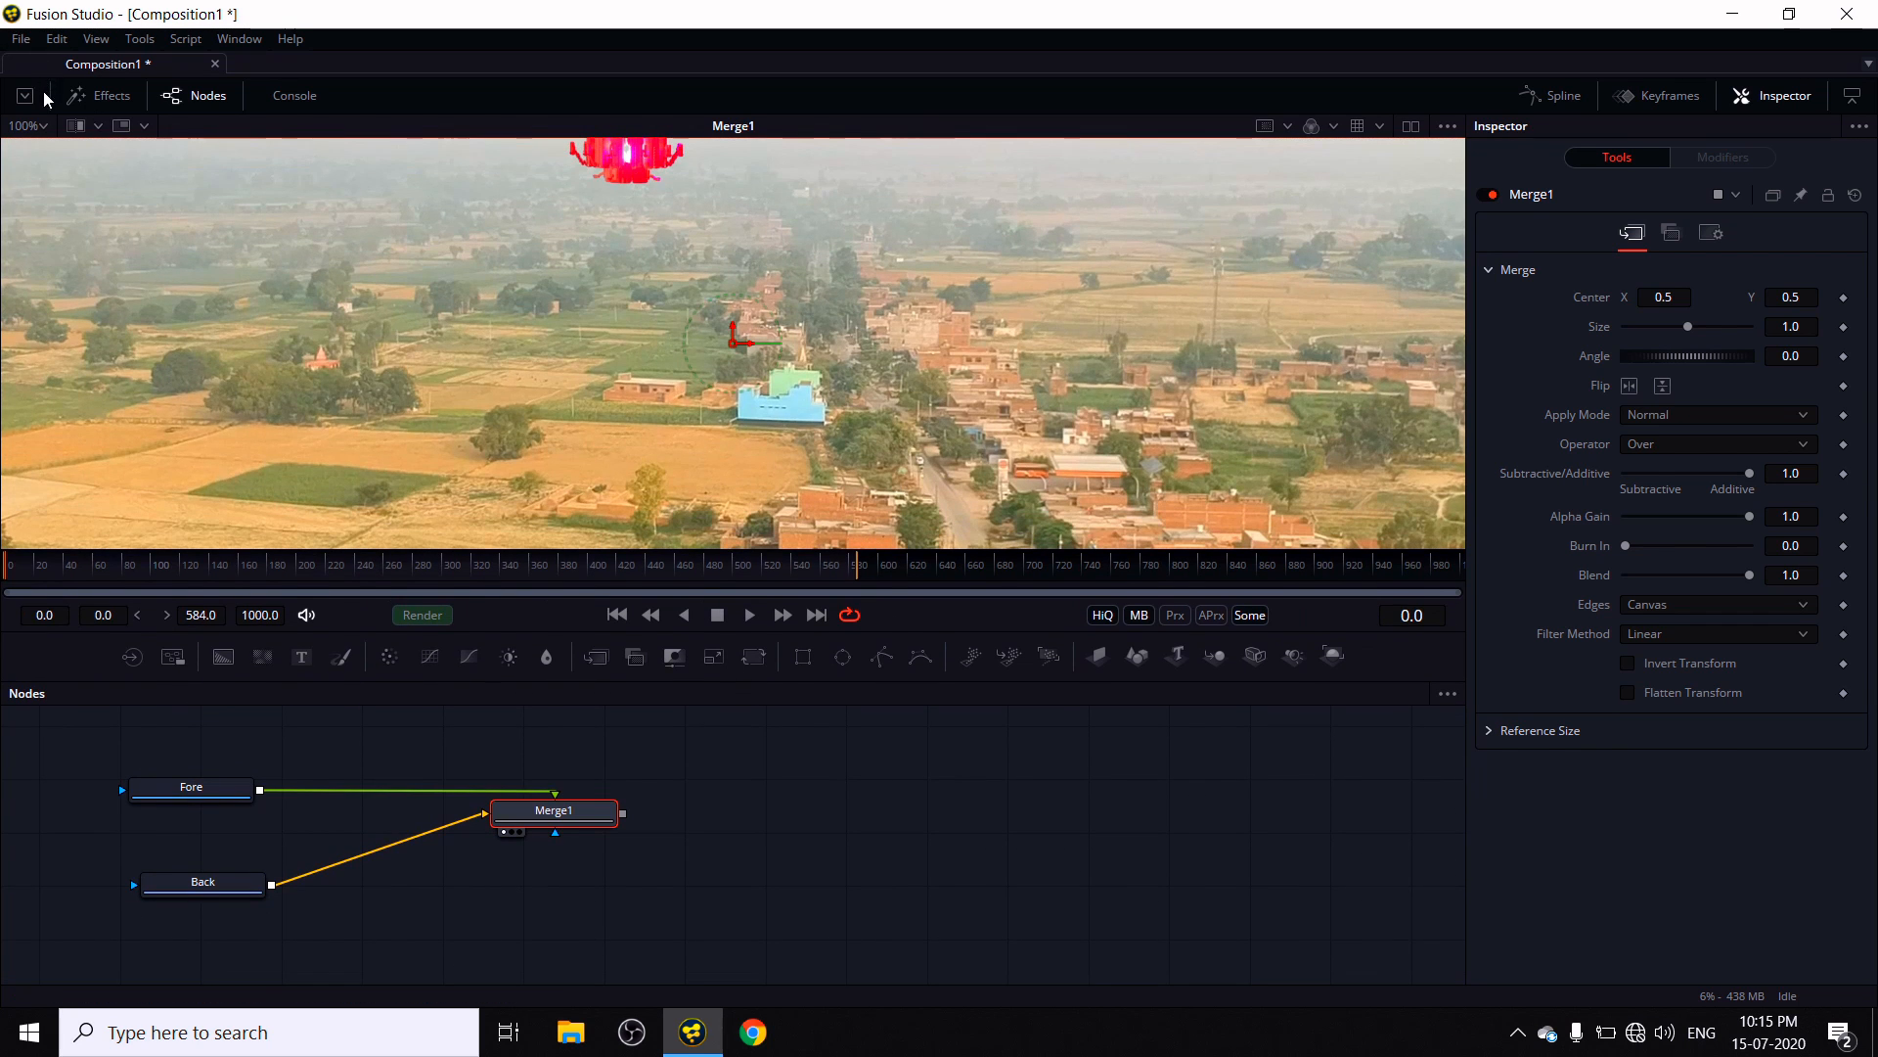
click(44, 127)
click(46, 162)
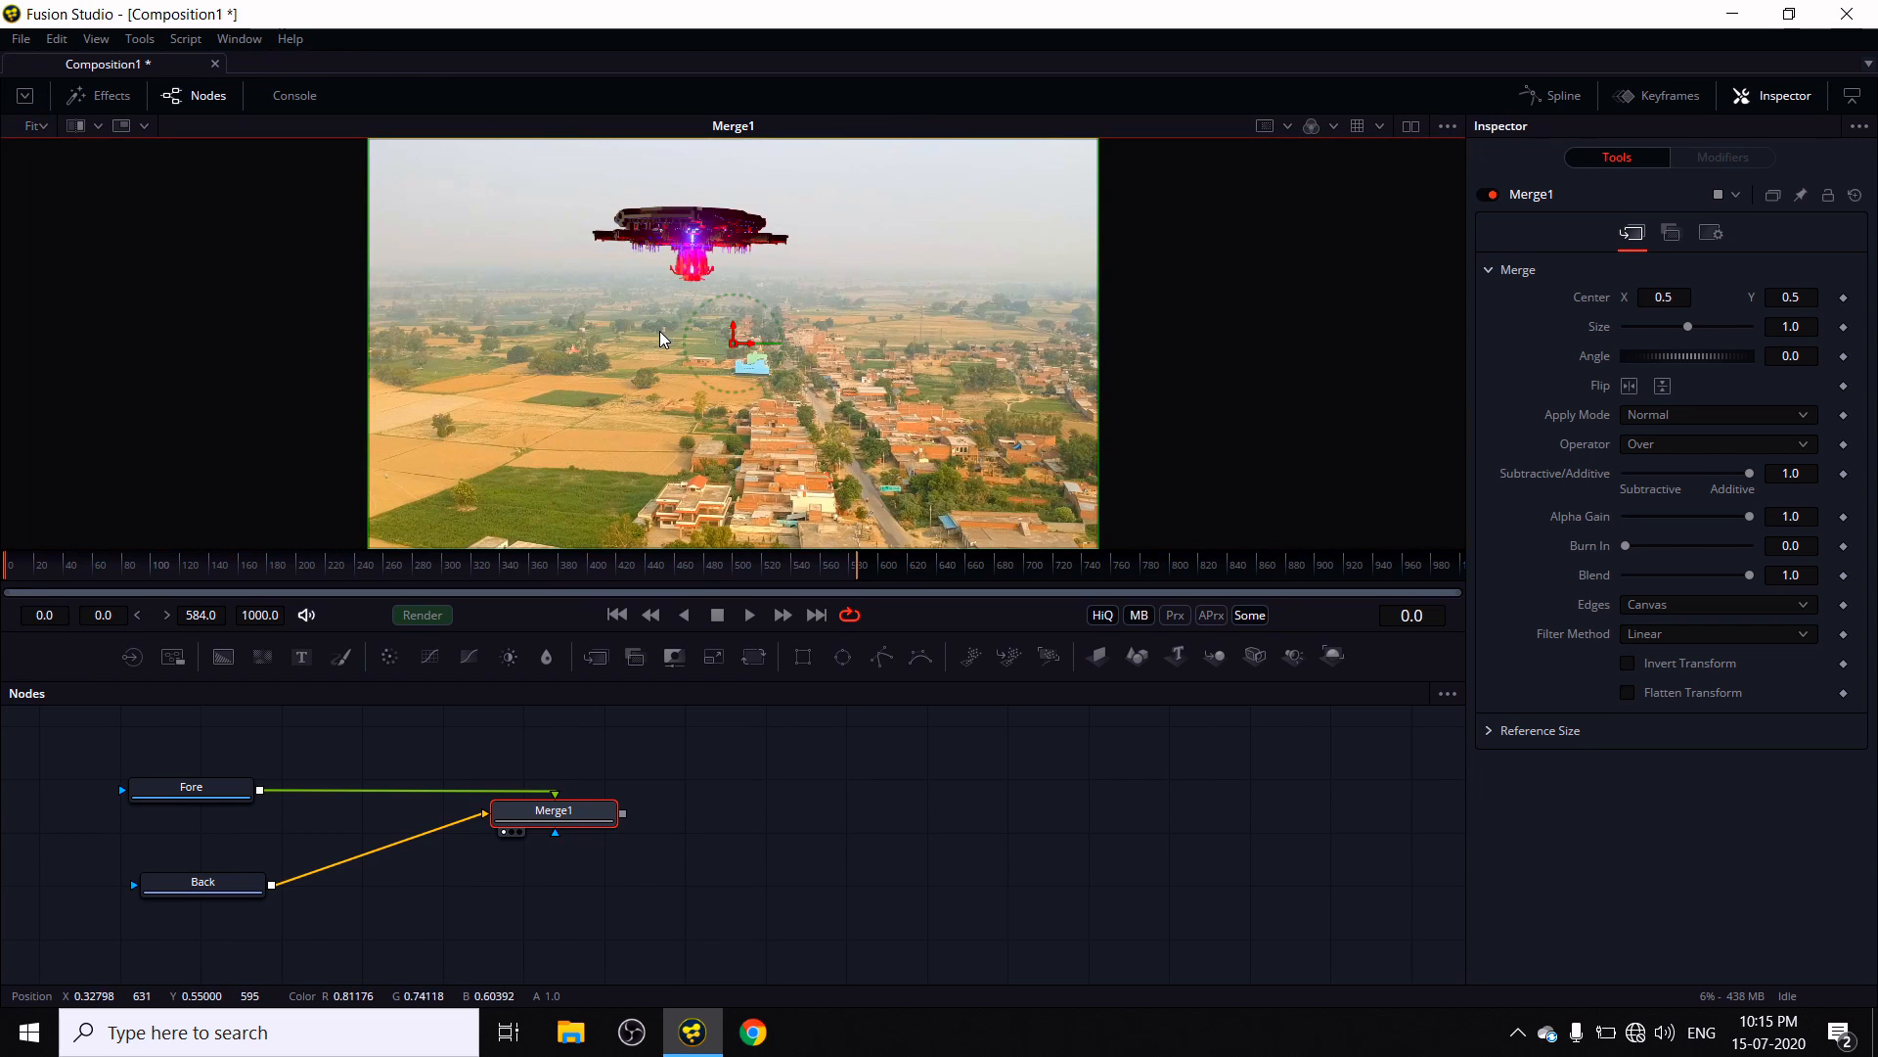
scroll(693, 351, up, 3)
scroll(696, 348, down, 4)
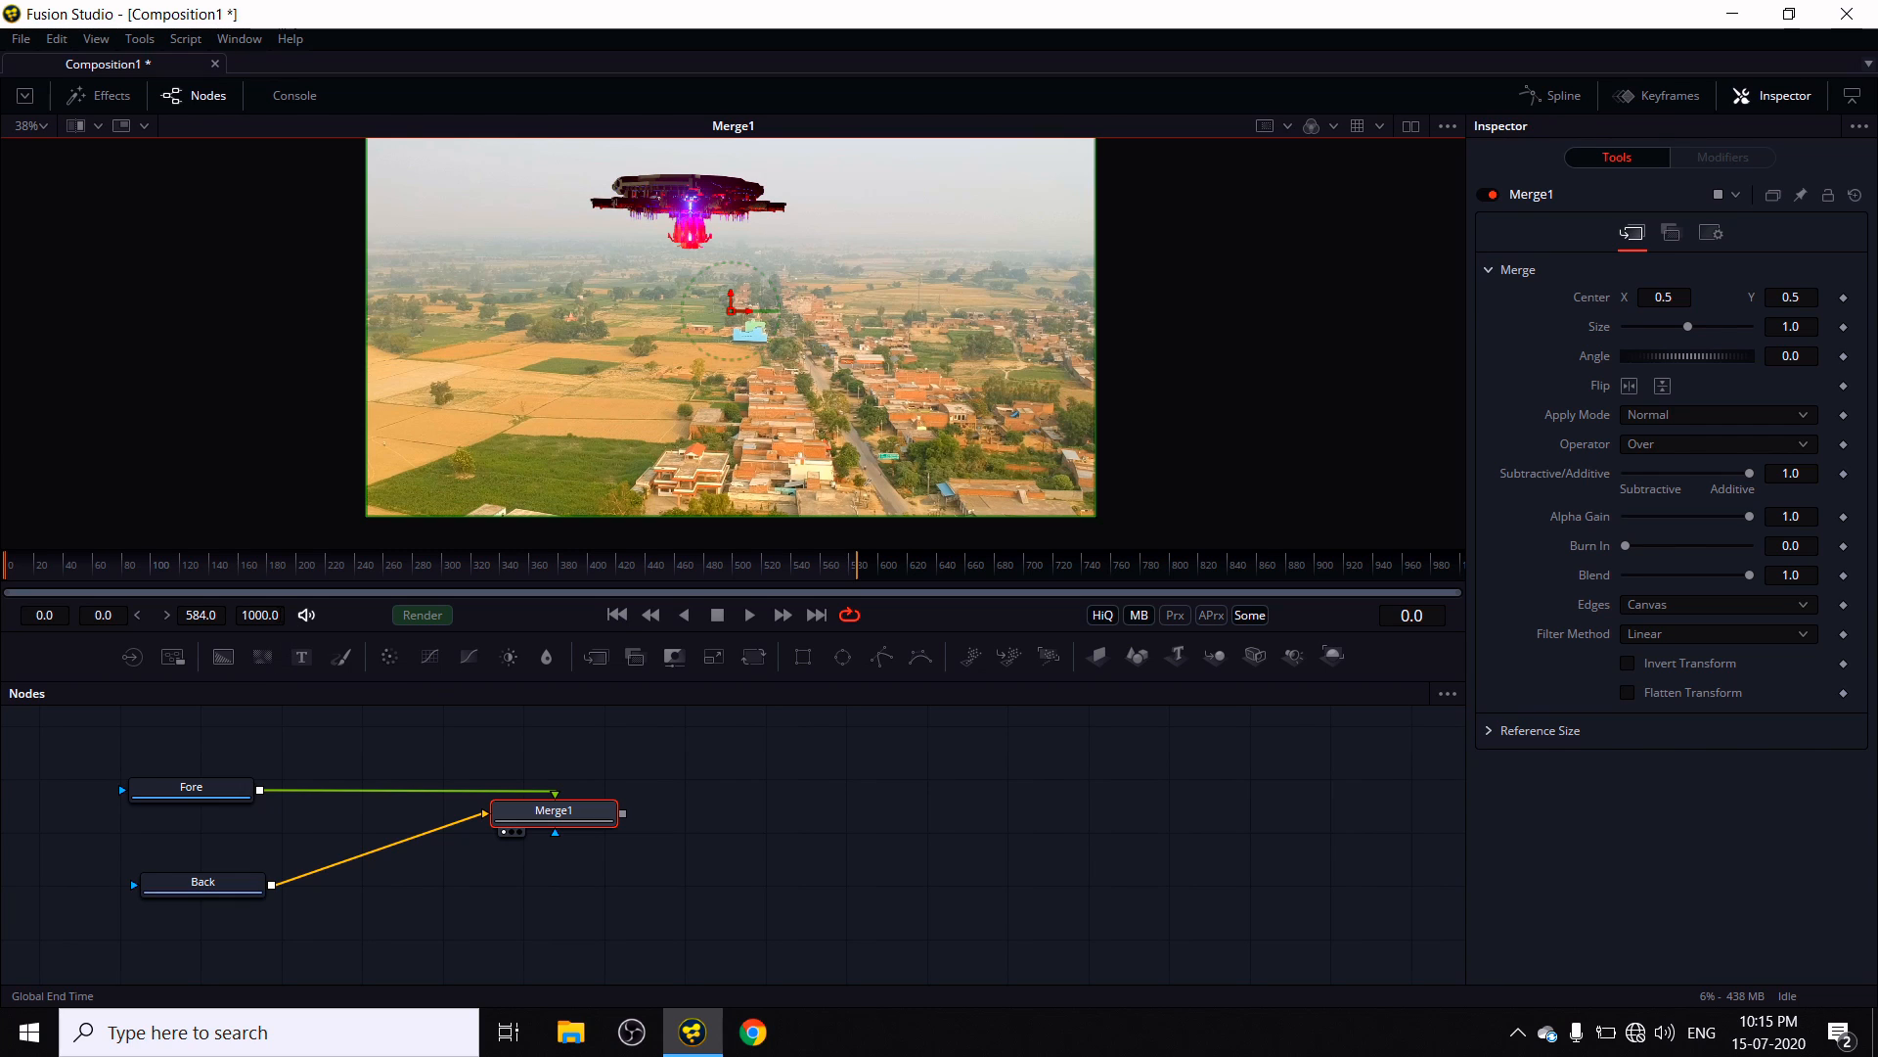
- Set the composition's global end time to 500
click(260, 615)
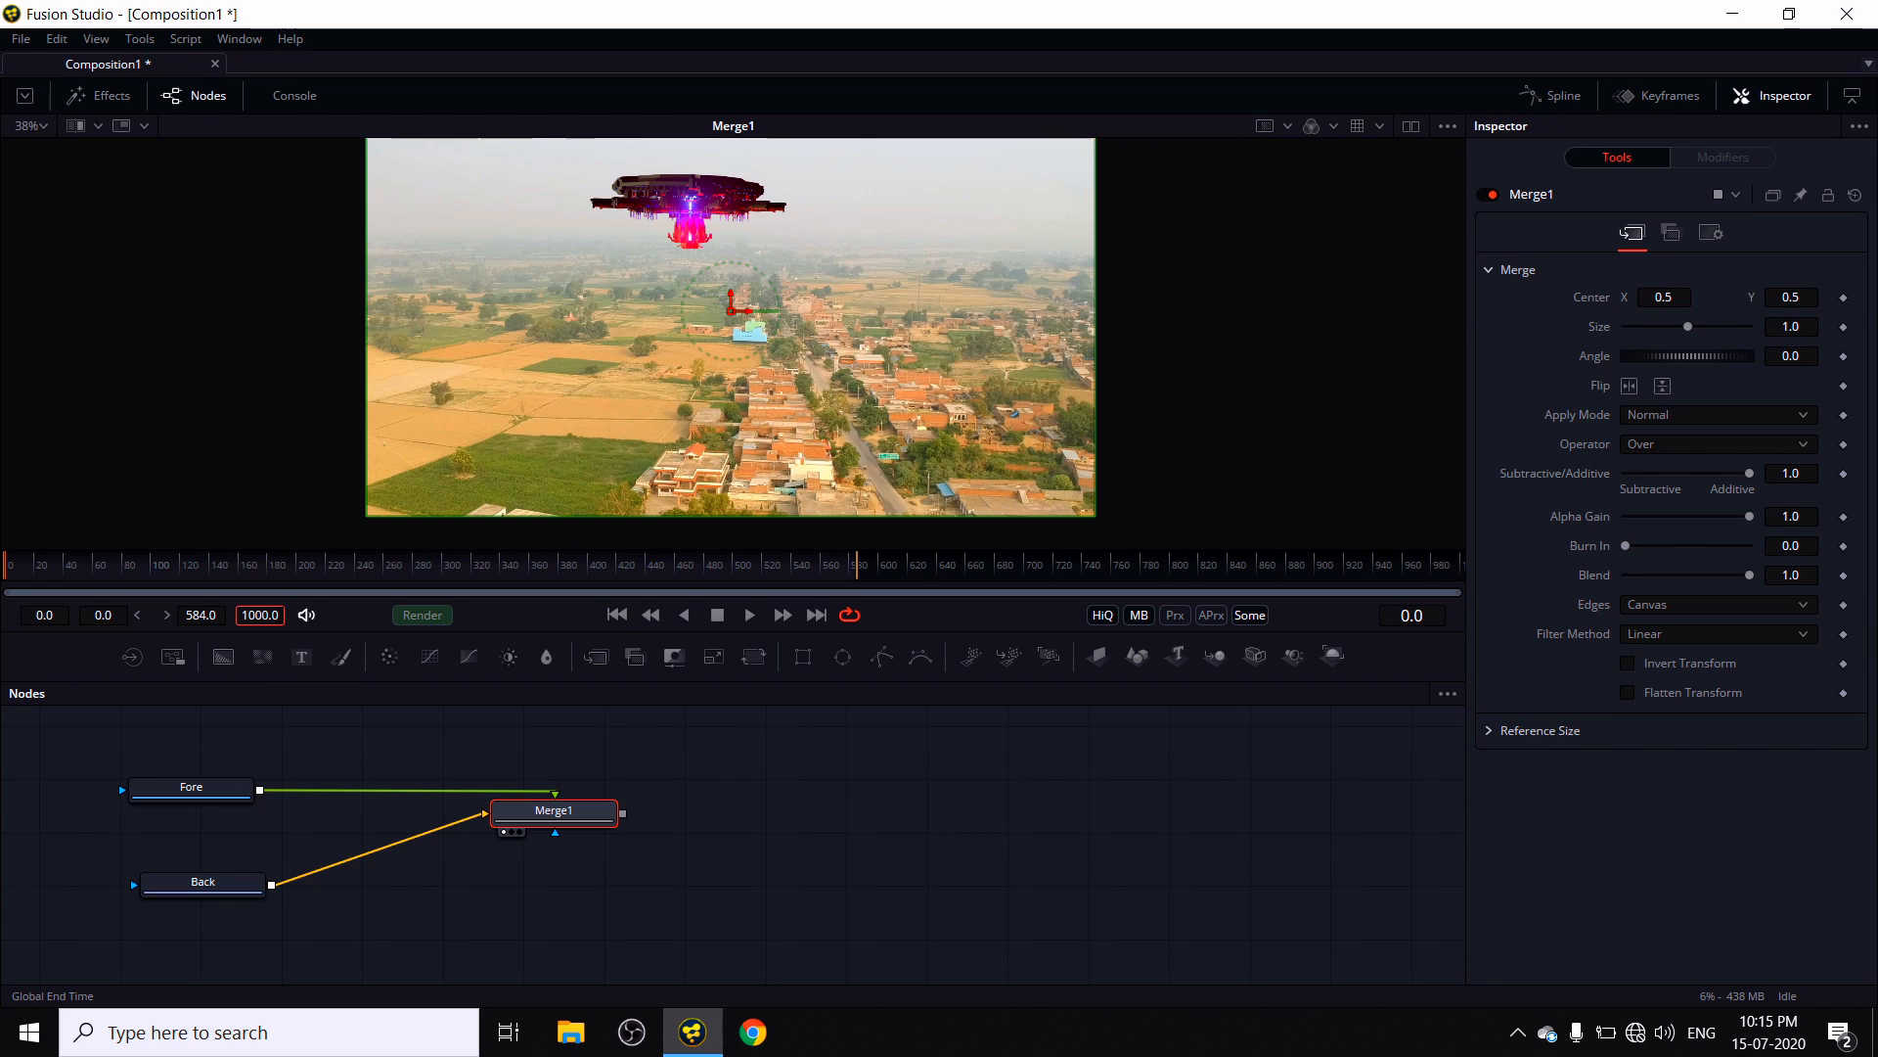
double_click(260, 614)
text(500)
key(Return)
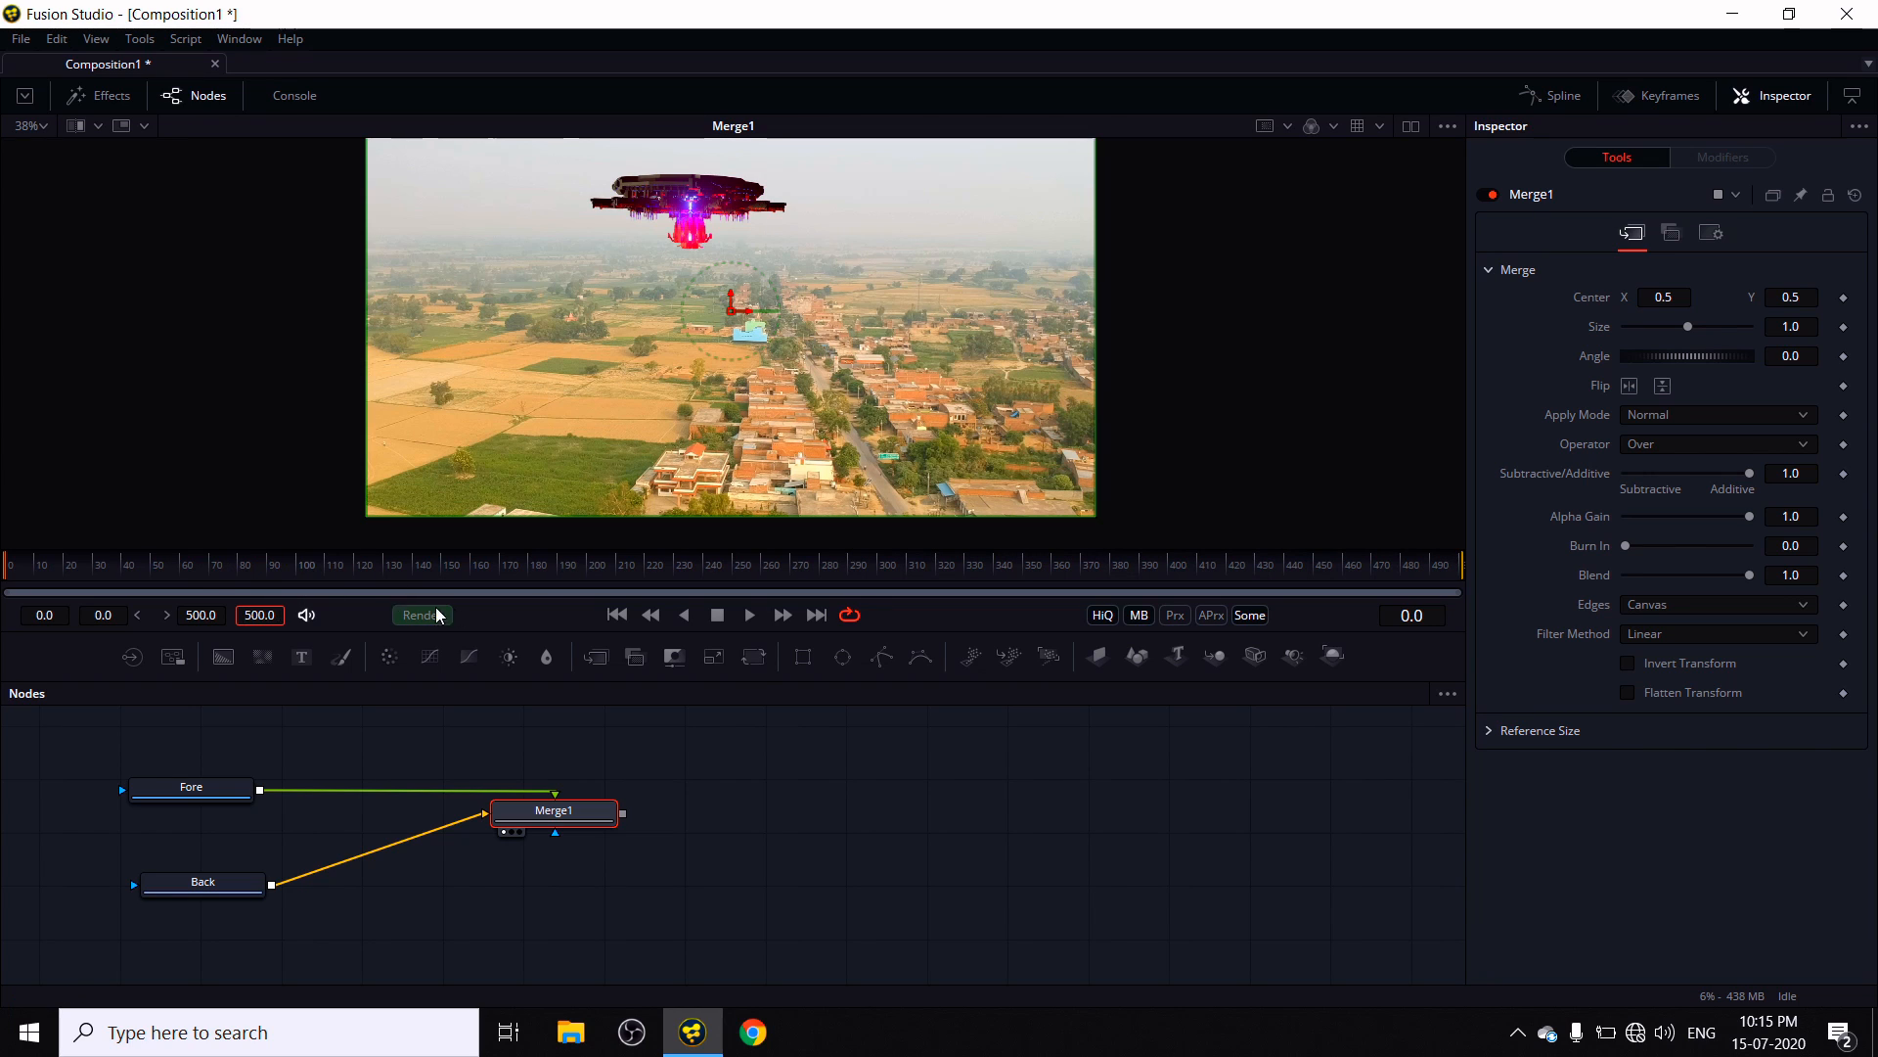
- Check the composite at the last and first frames, and scrub the timeline to frame 159
click(816, 616)
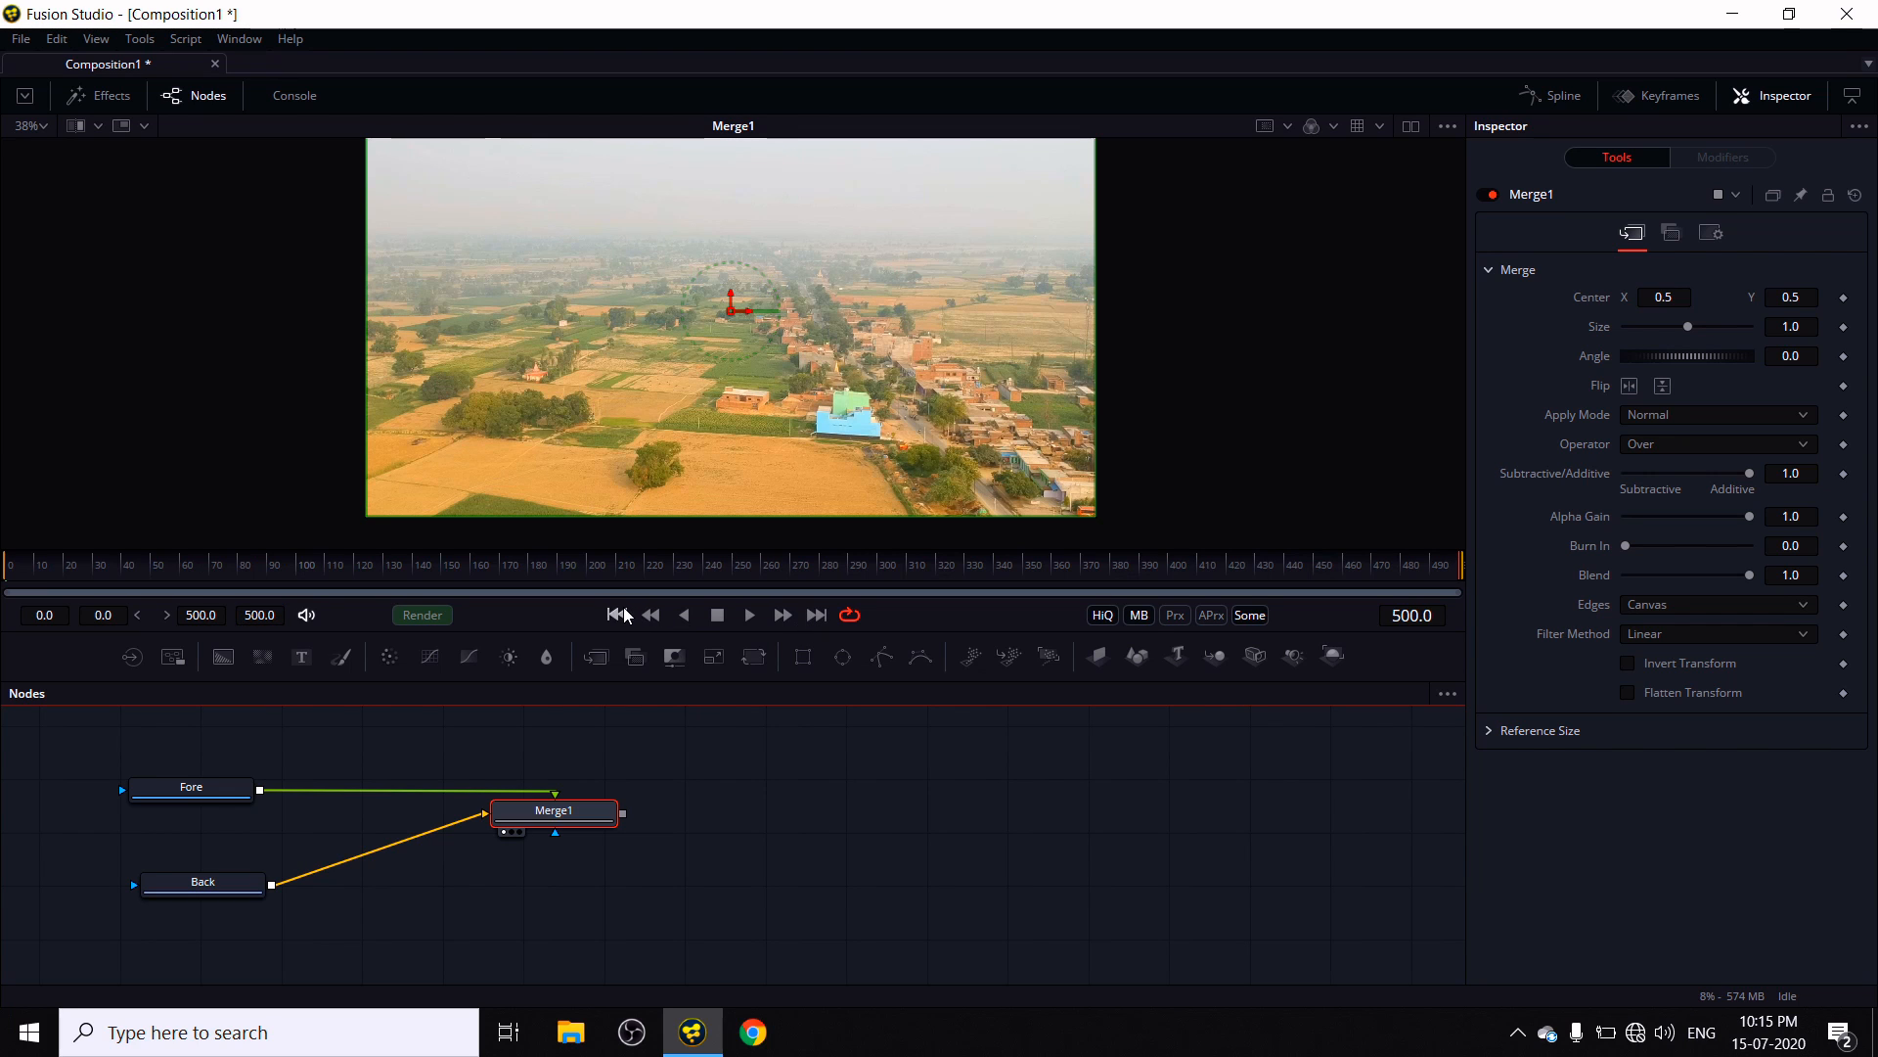
click(618, 615)
drag(776, 571, 927, 564)
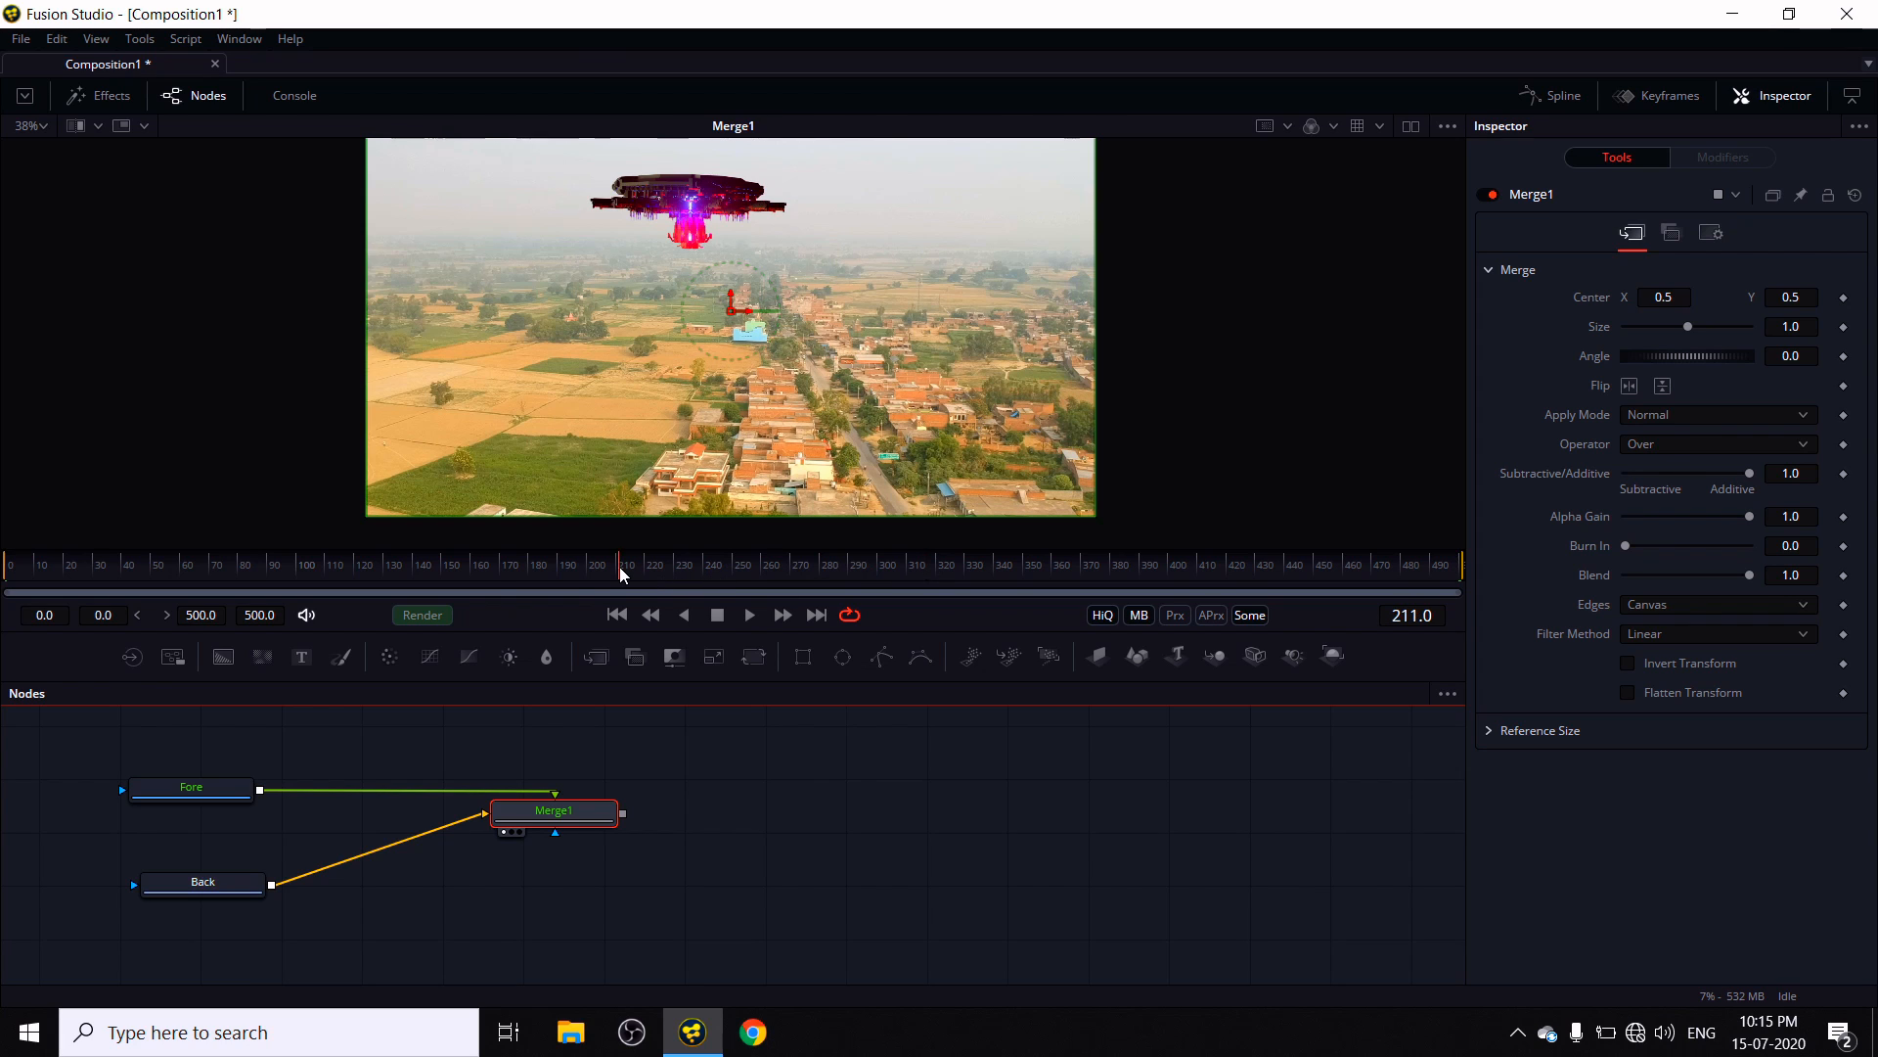
drag(619, 566, 470, 567)
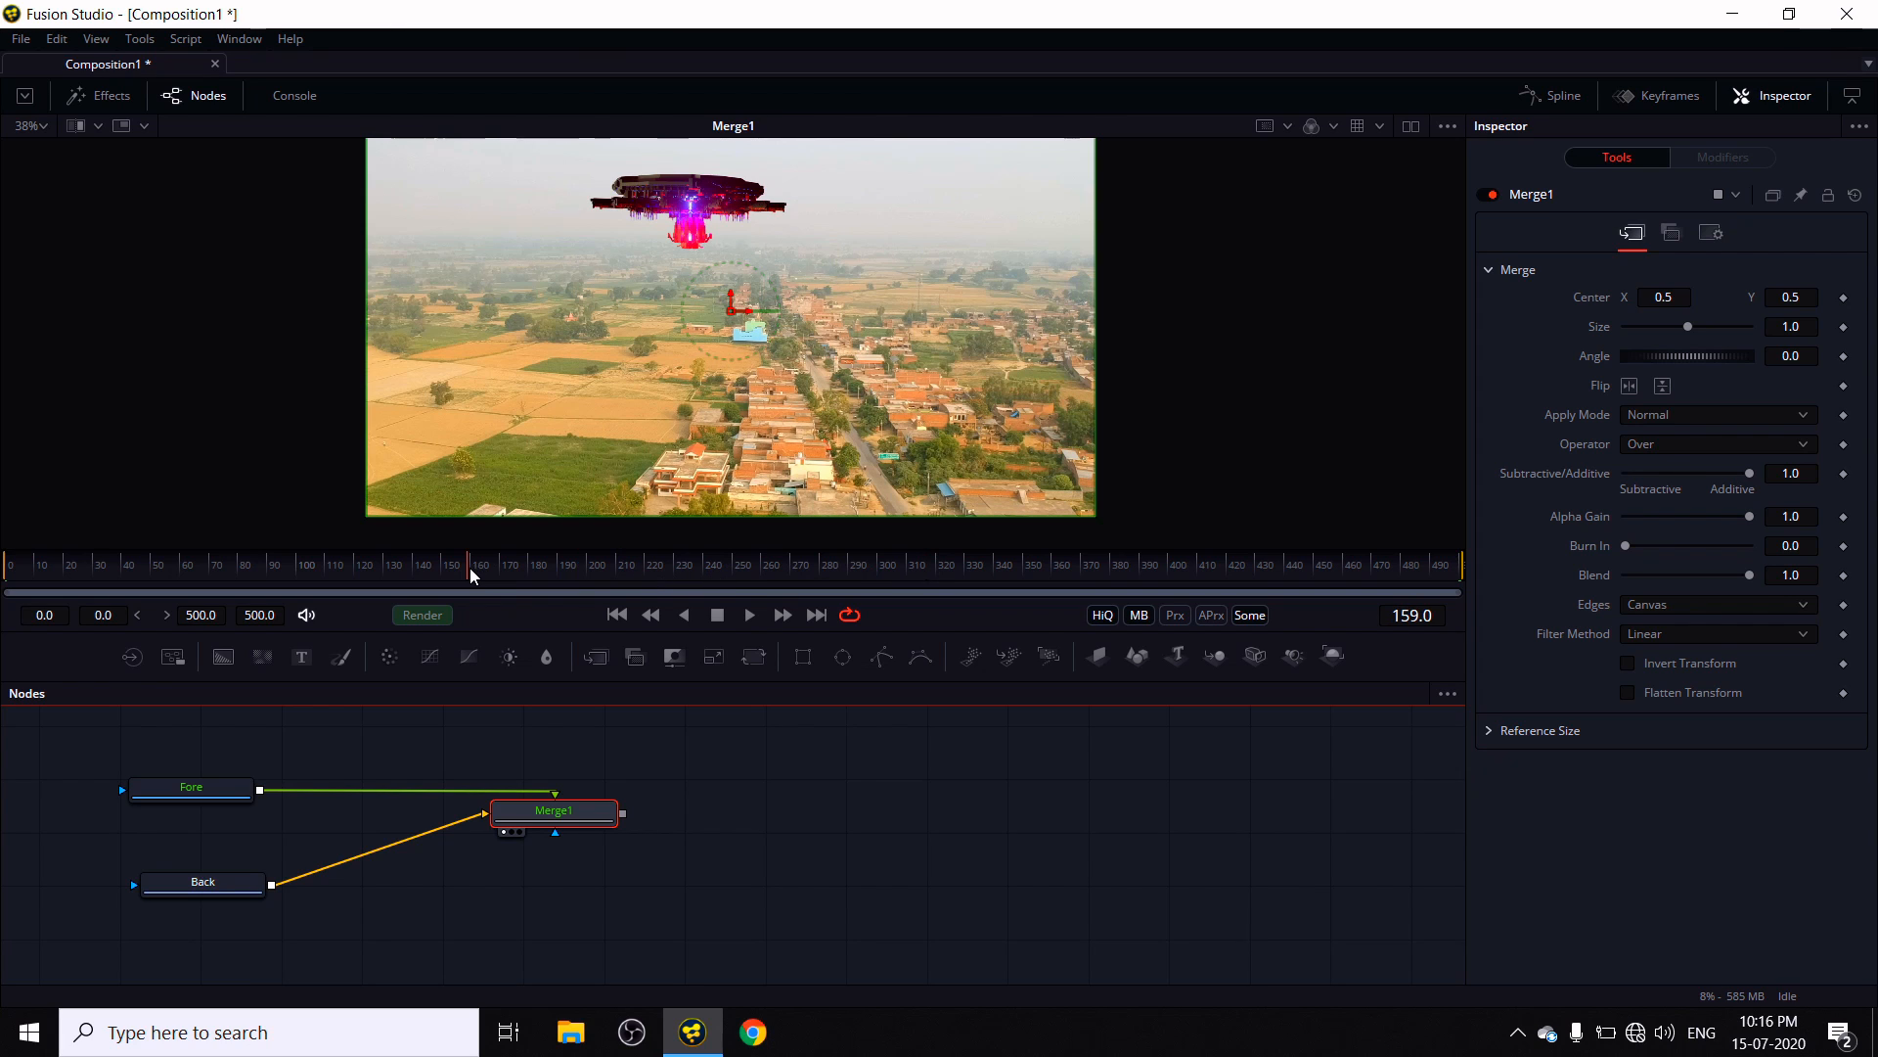
- Turn off the high-quality and motion-blur playback options, and move the Merge node farther away from the loaders
click(1102, 615)
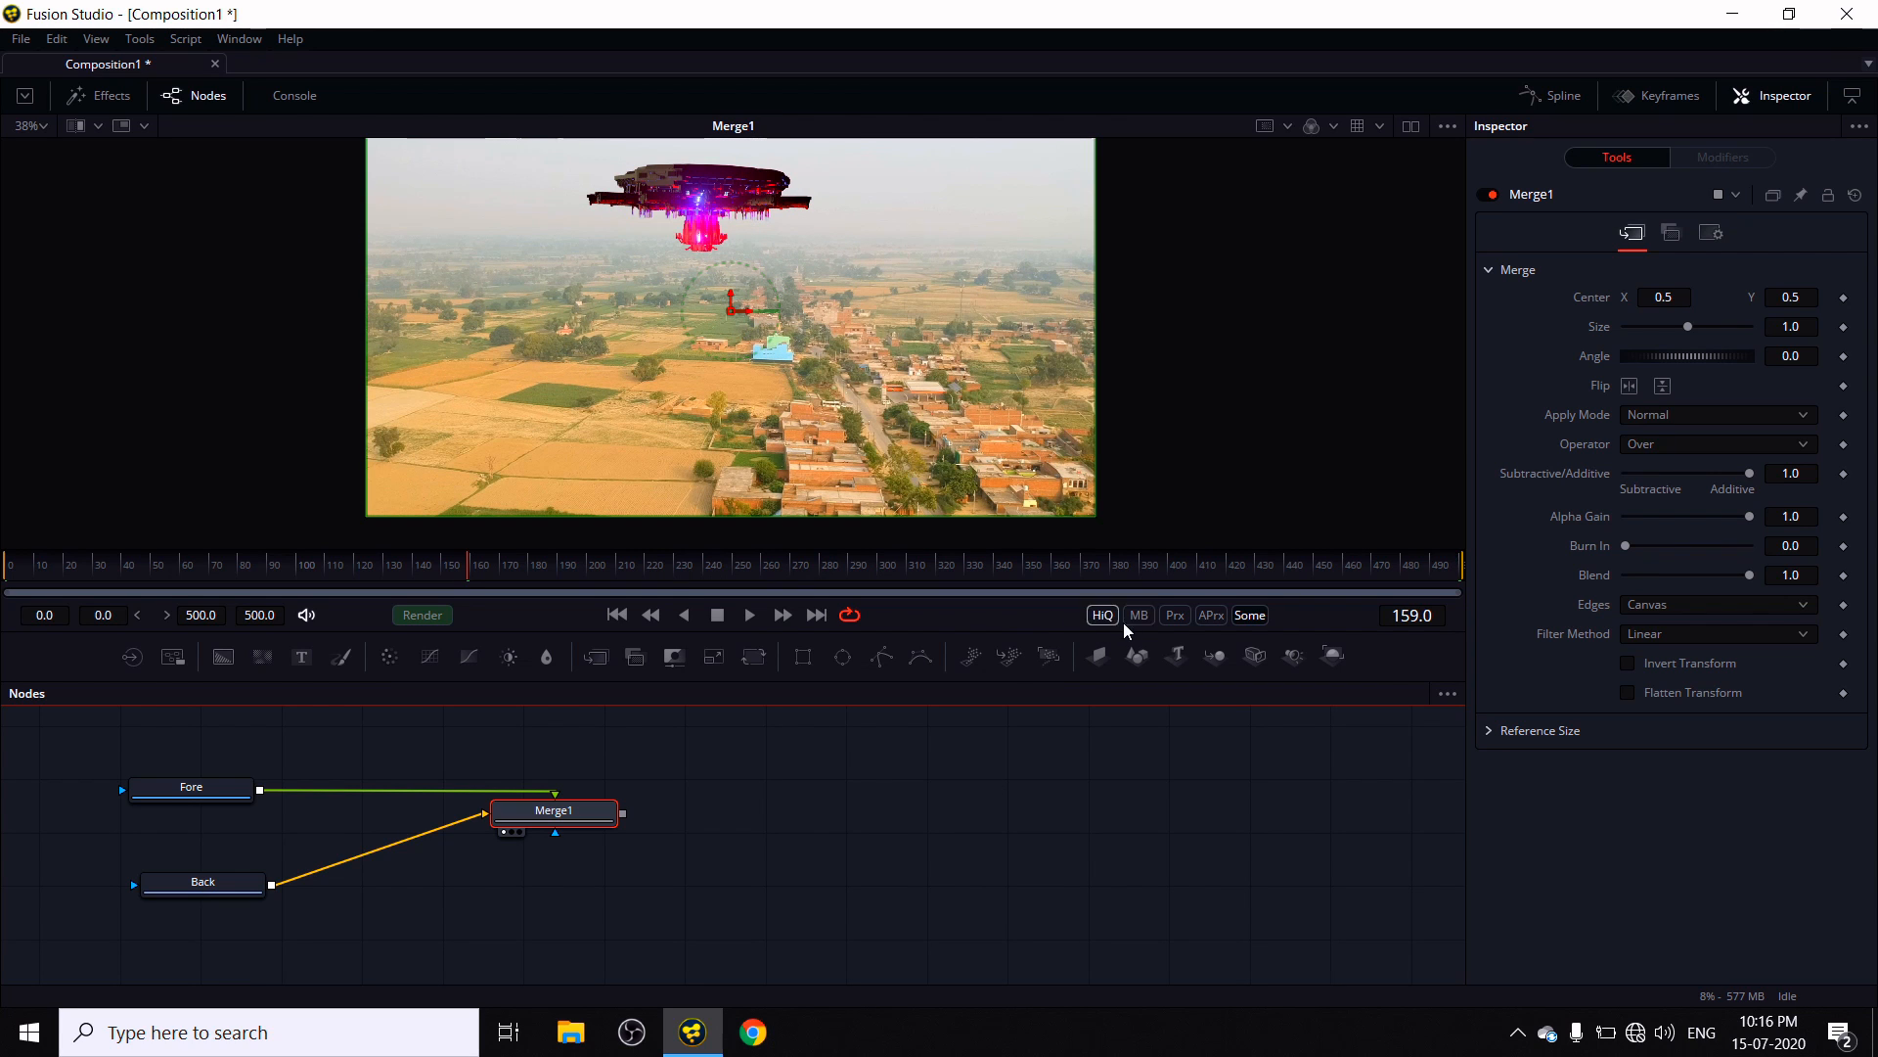
middle_drag(815, 871, 824, 873)
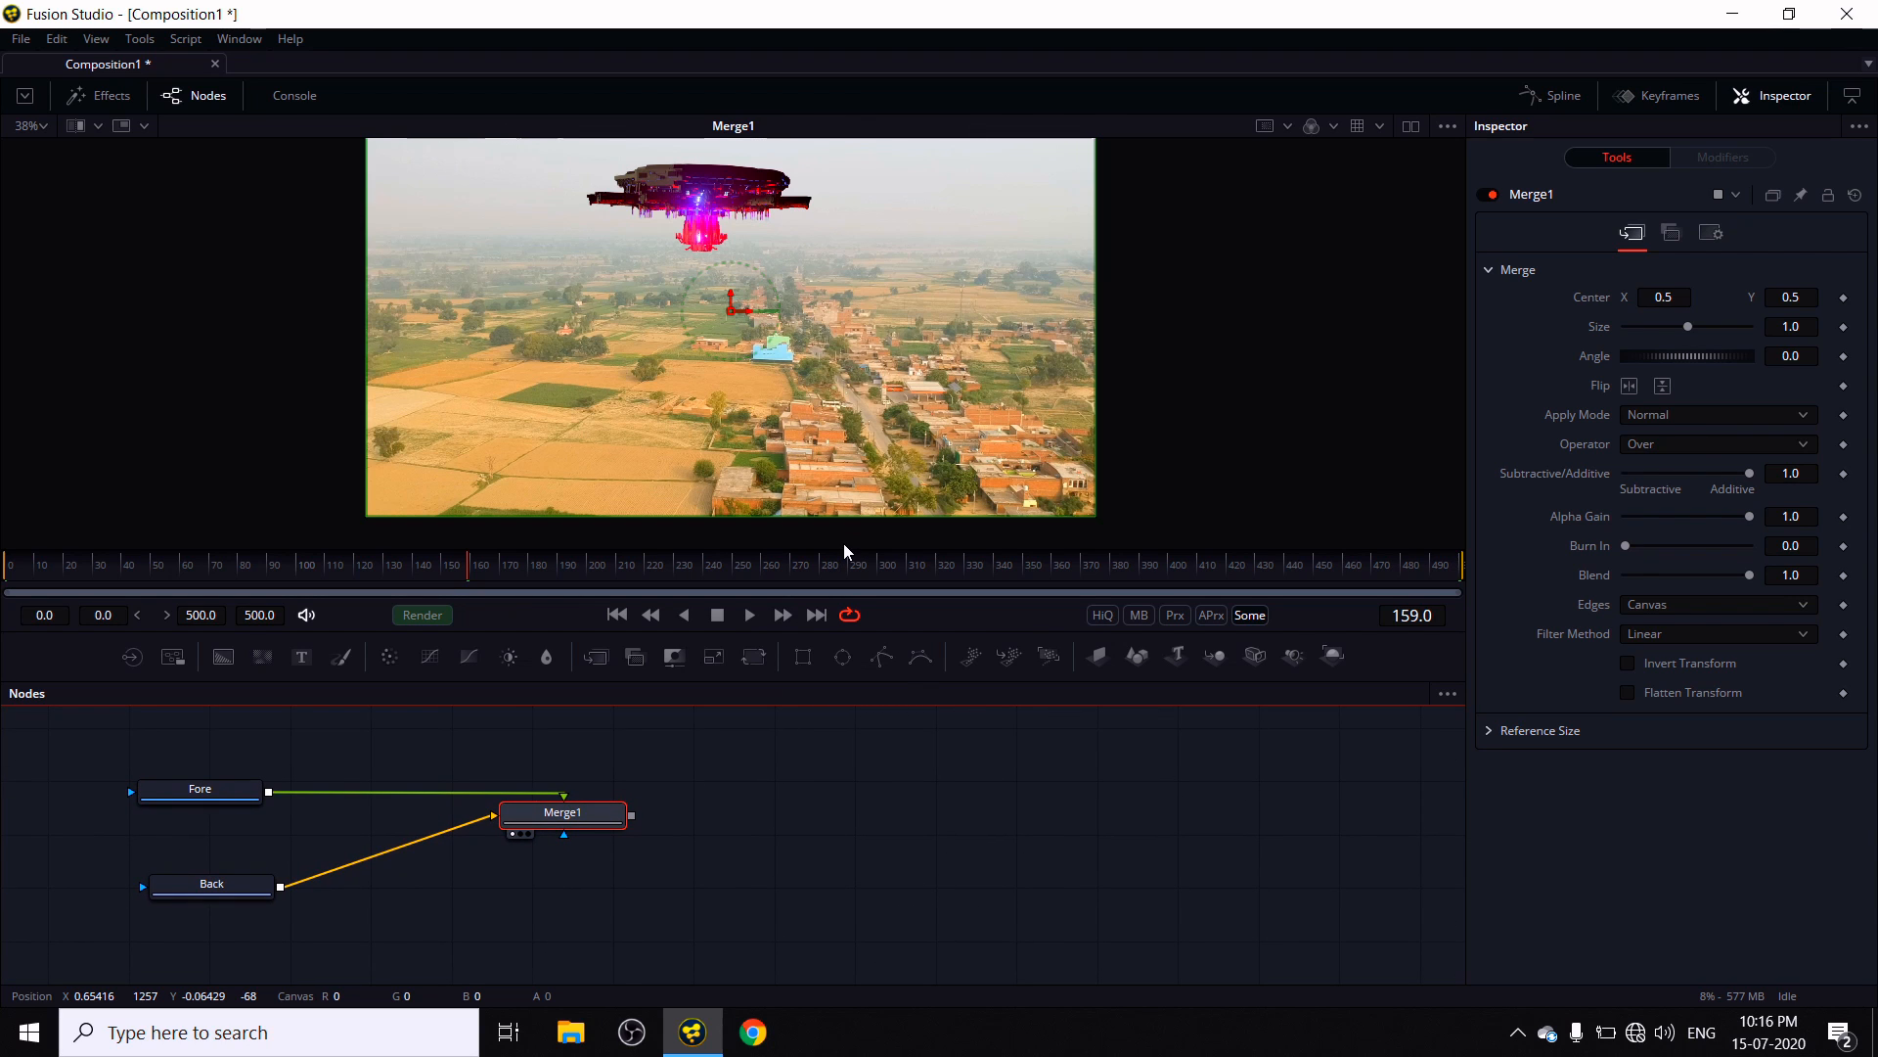
drag(579, 813, 837, 785)
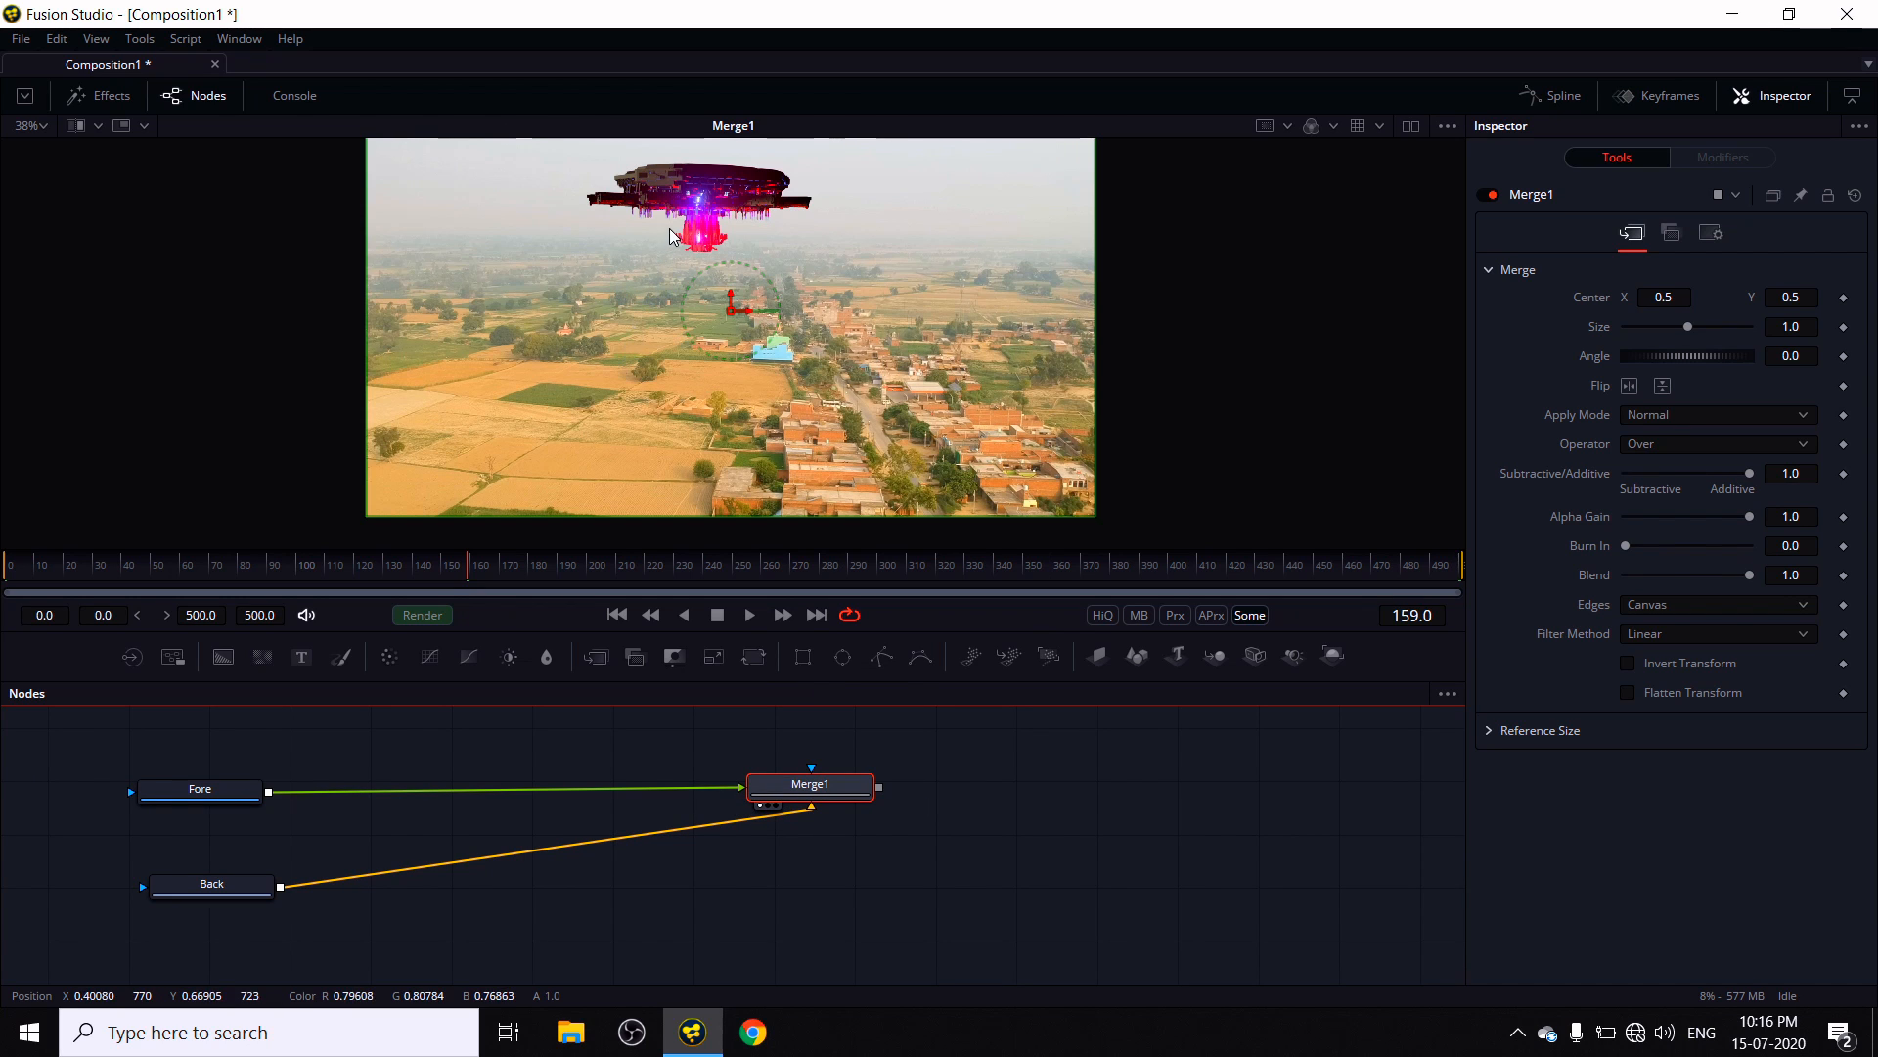
- Add a Color Corrector node between the Fore loader and the Merge node
drag(225, 789, 225, 771)
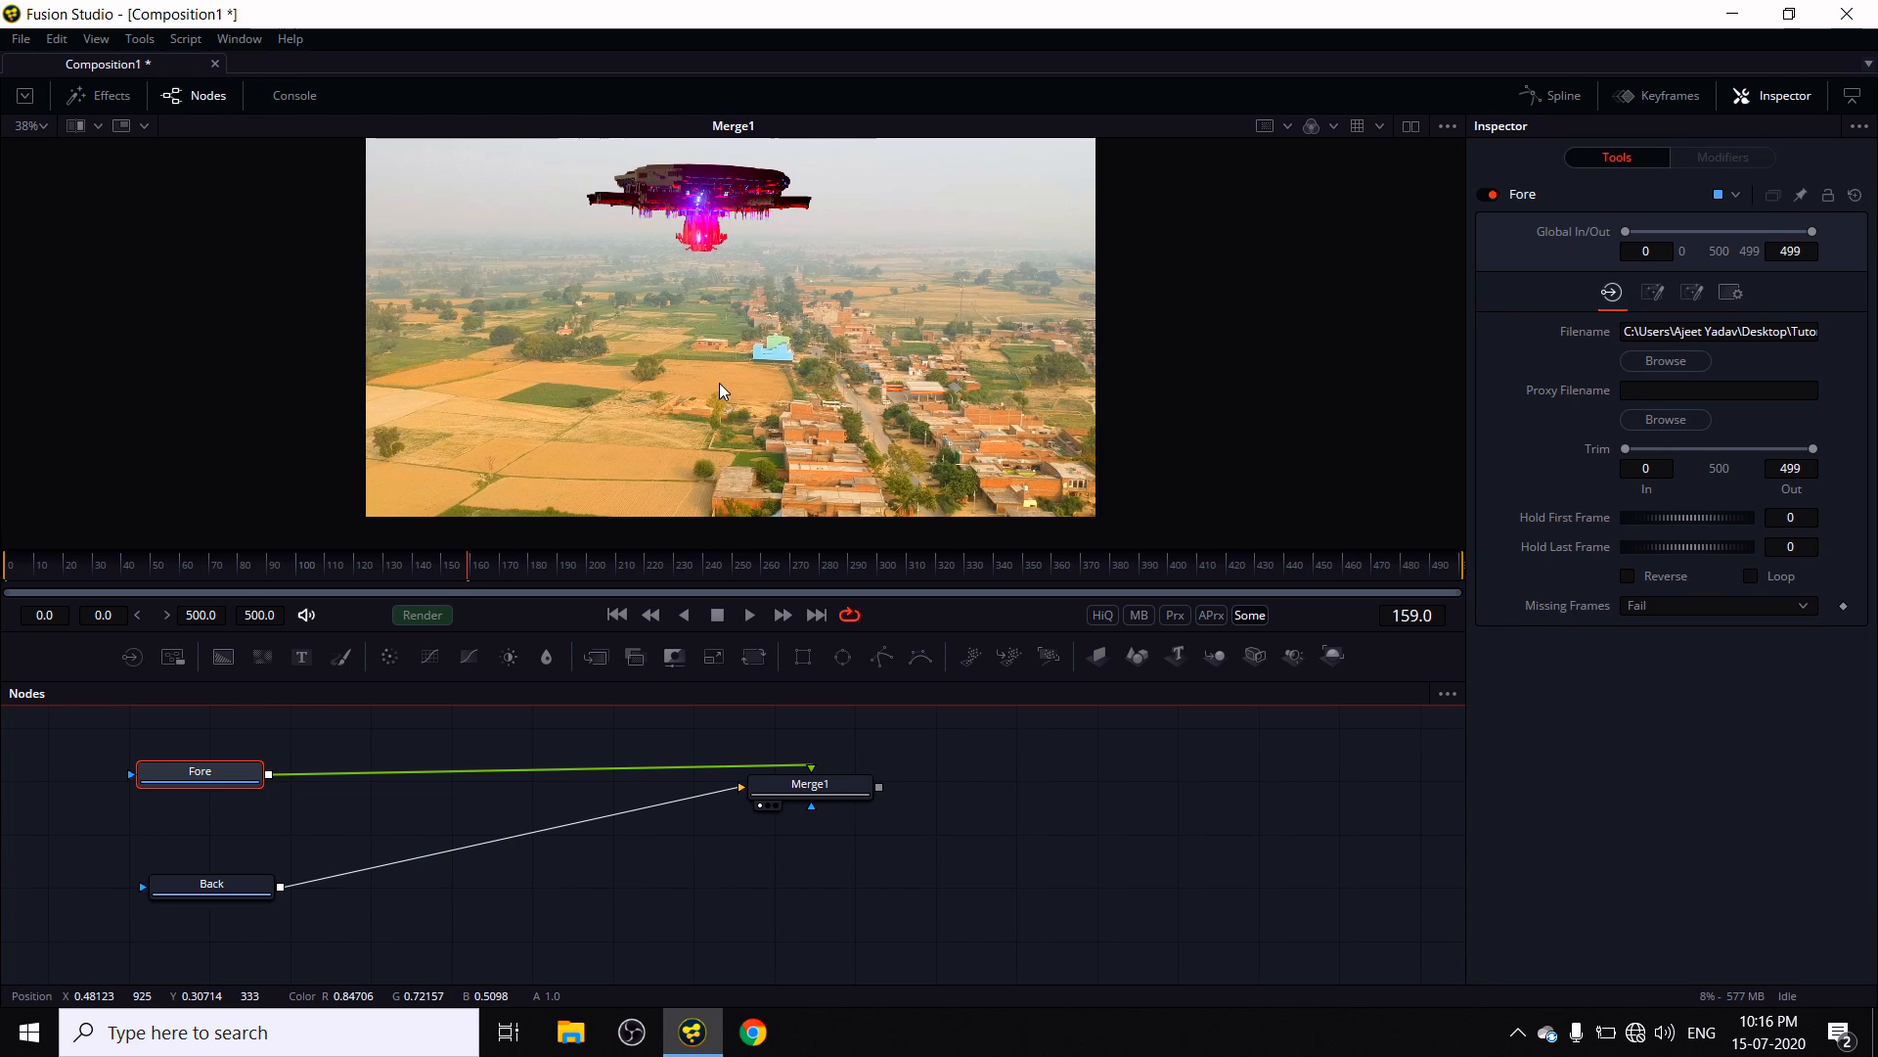
click(216, 890)
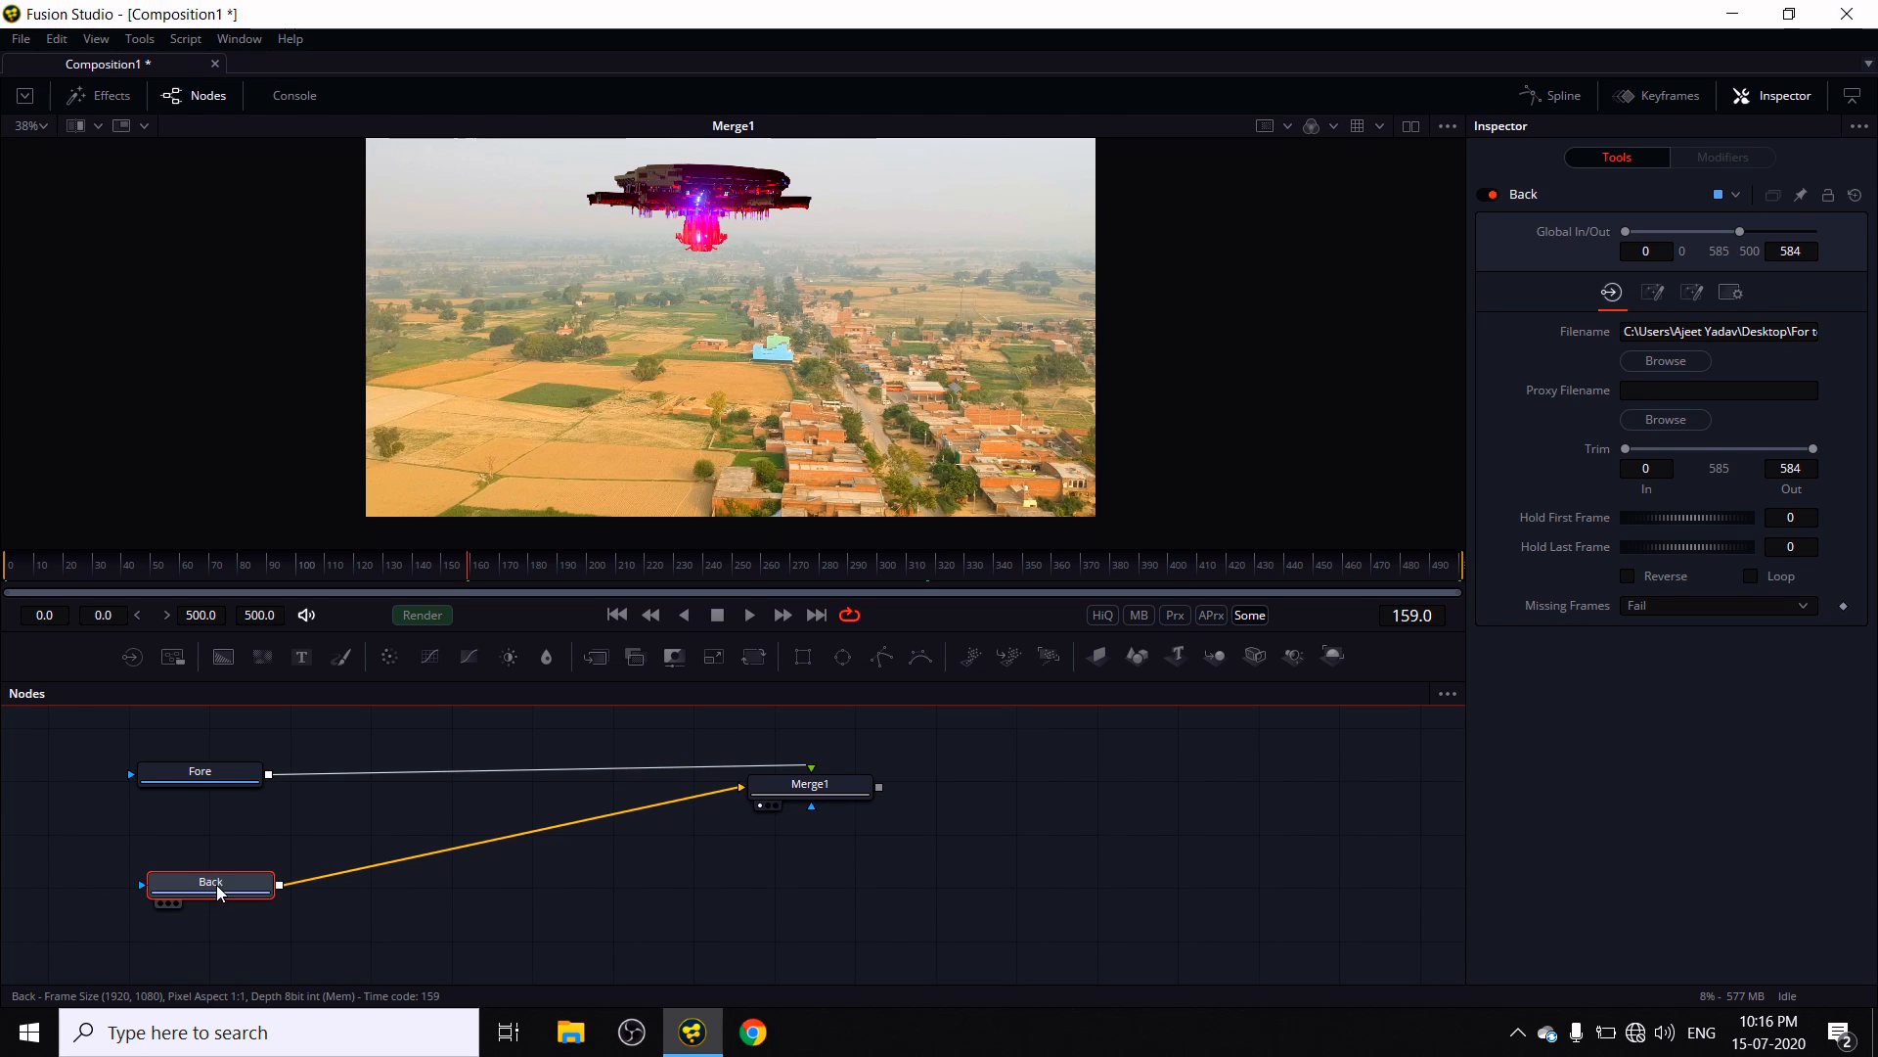
click(215, 778)
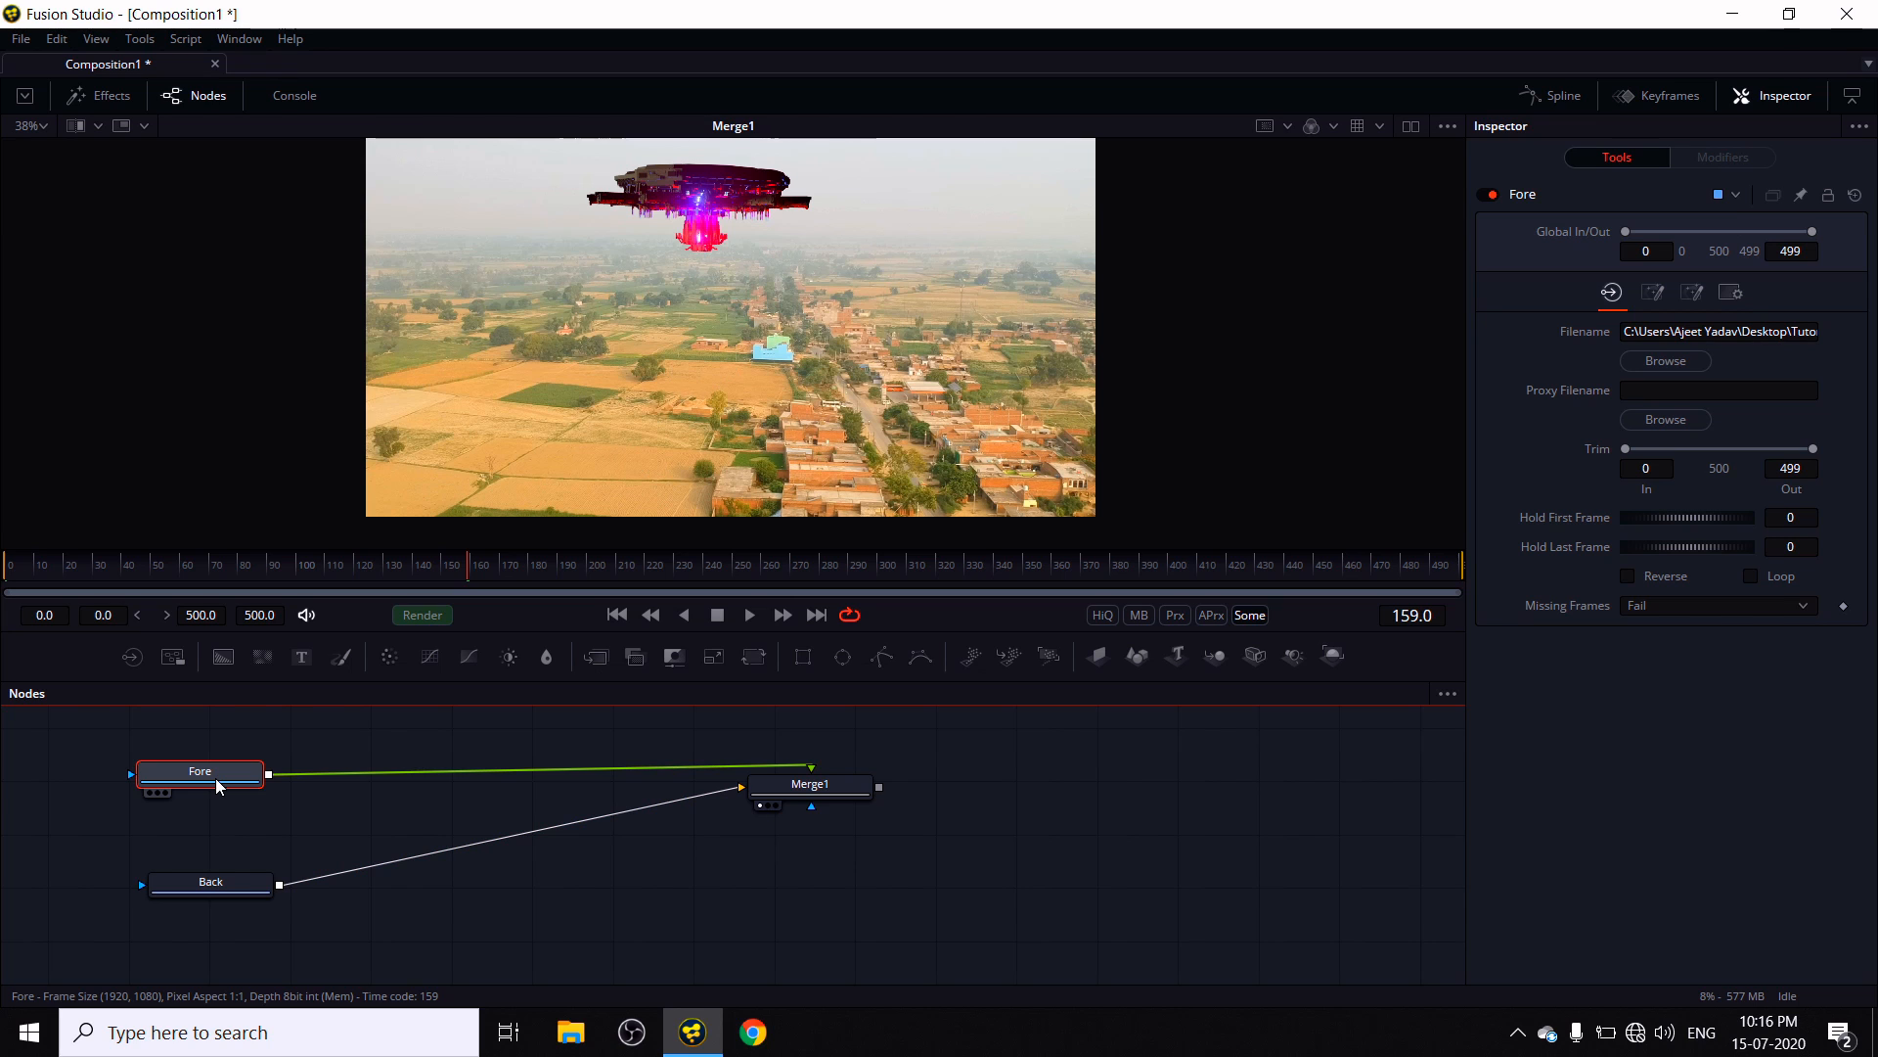
key(shift+space)
text(cc)
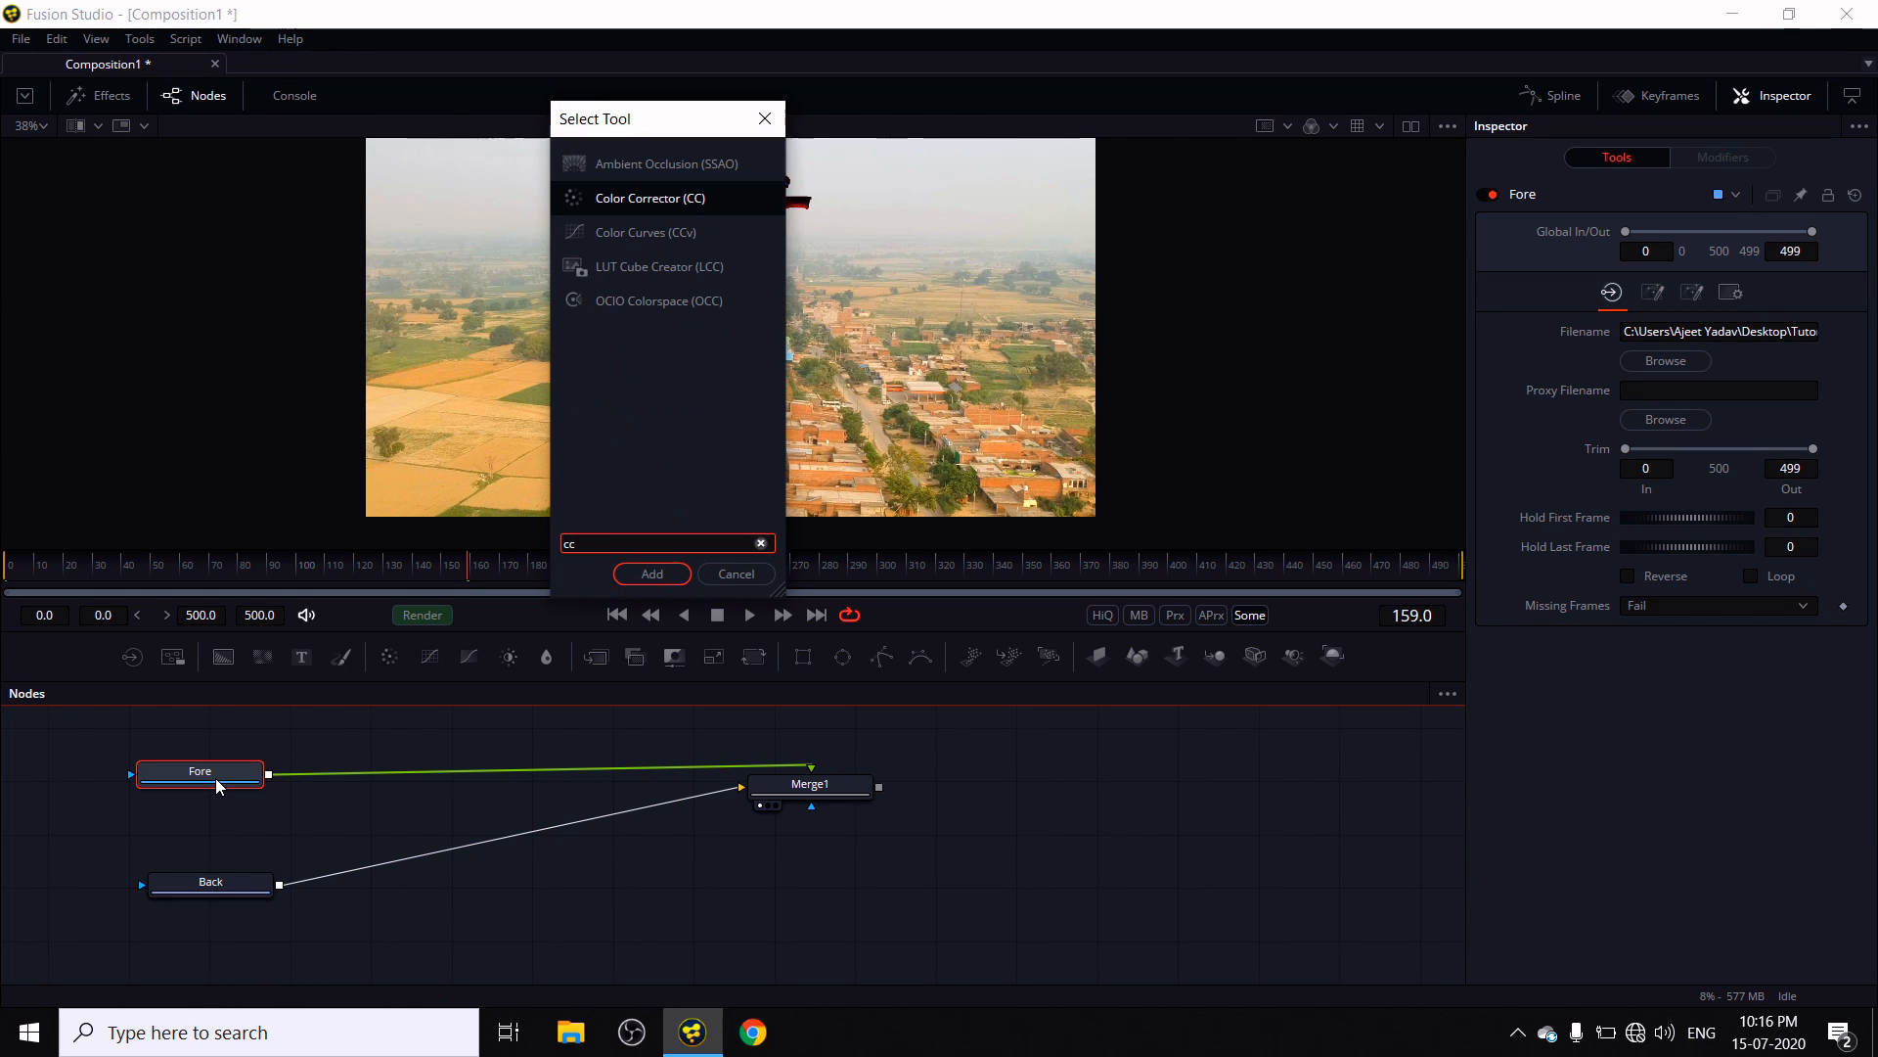
key(Return)
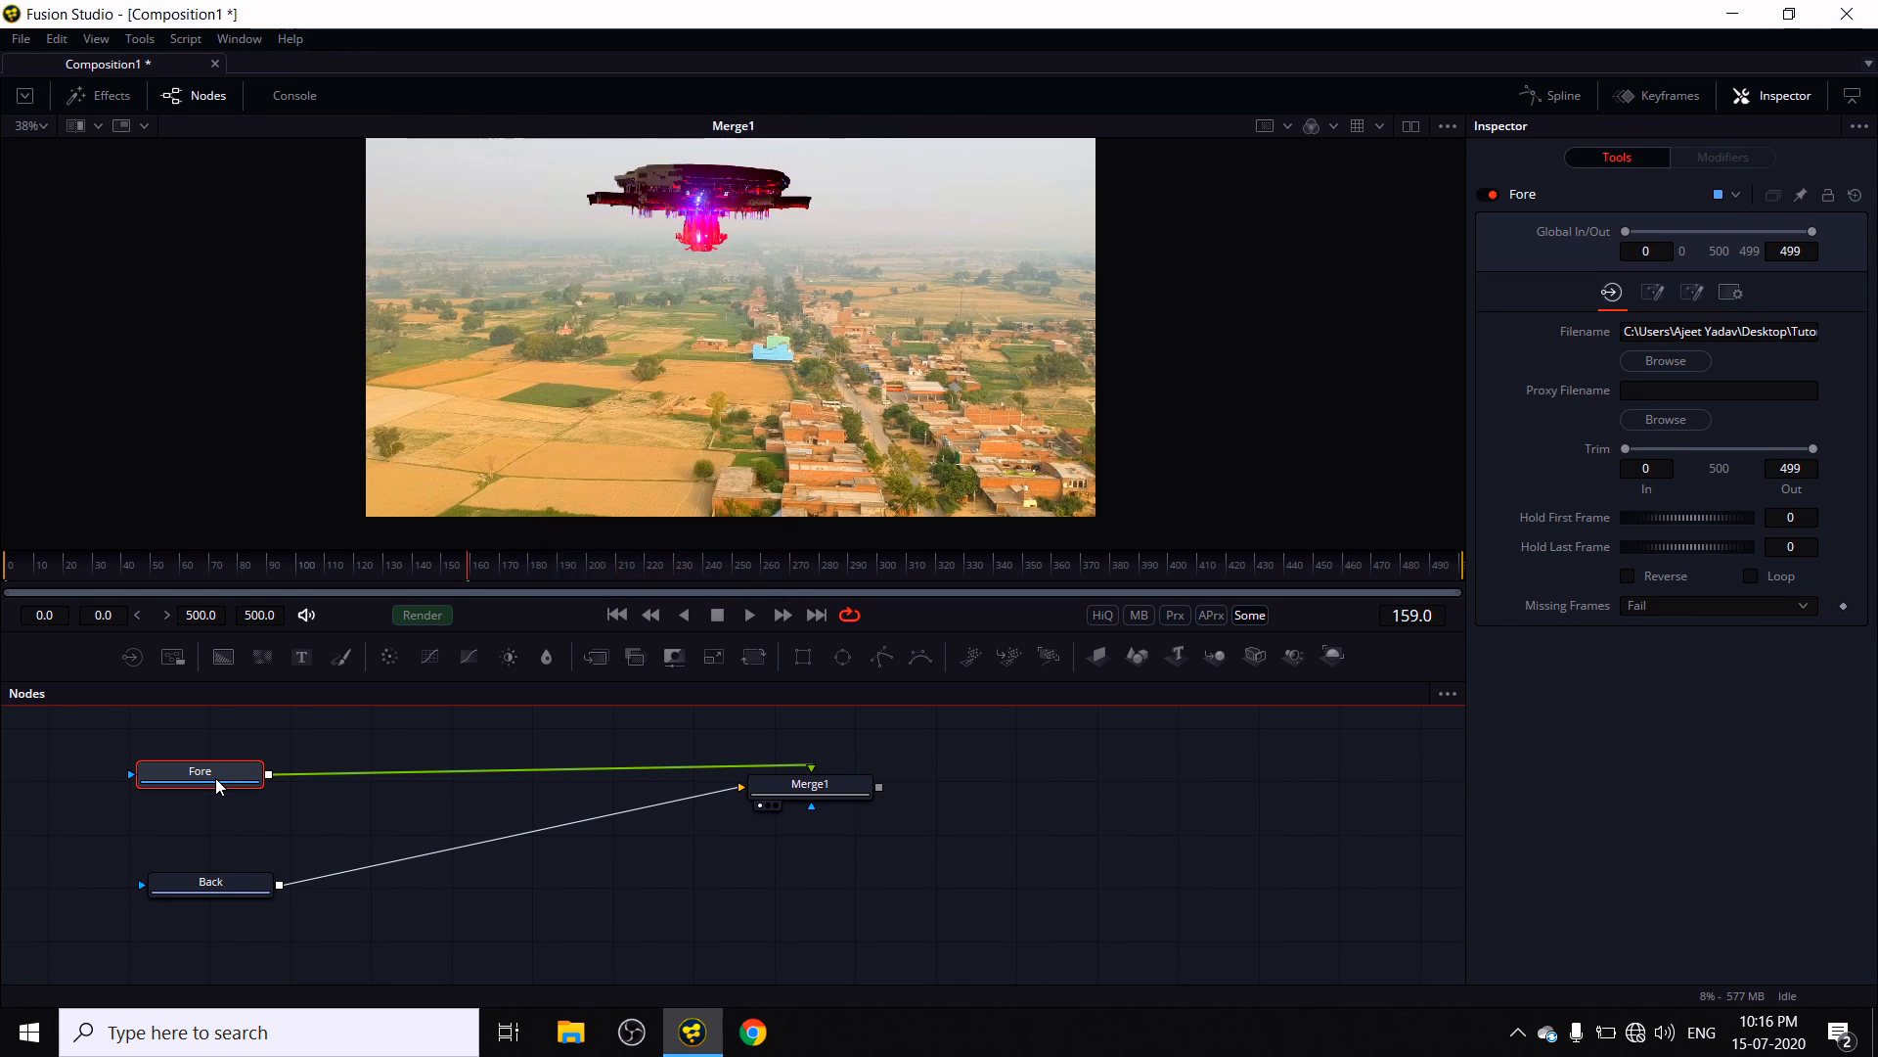
- Connect the Back loader's output to the foreground Color Corrector's Match Reference input and move the corrector farther from the Fore loader
drag(277, 886, 364, 785)
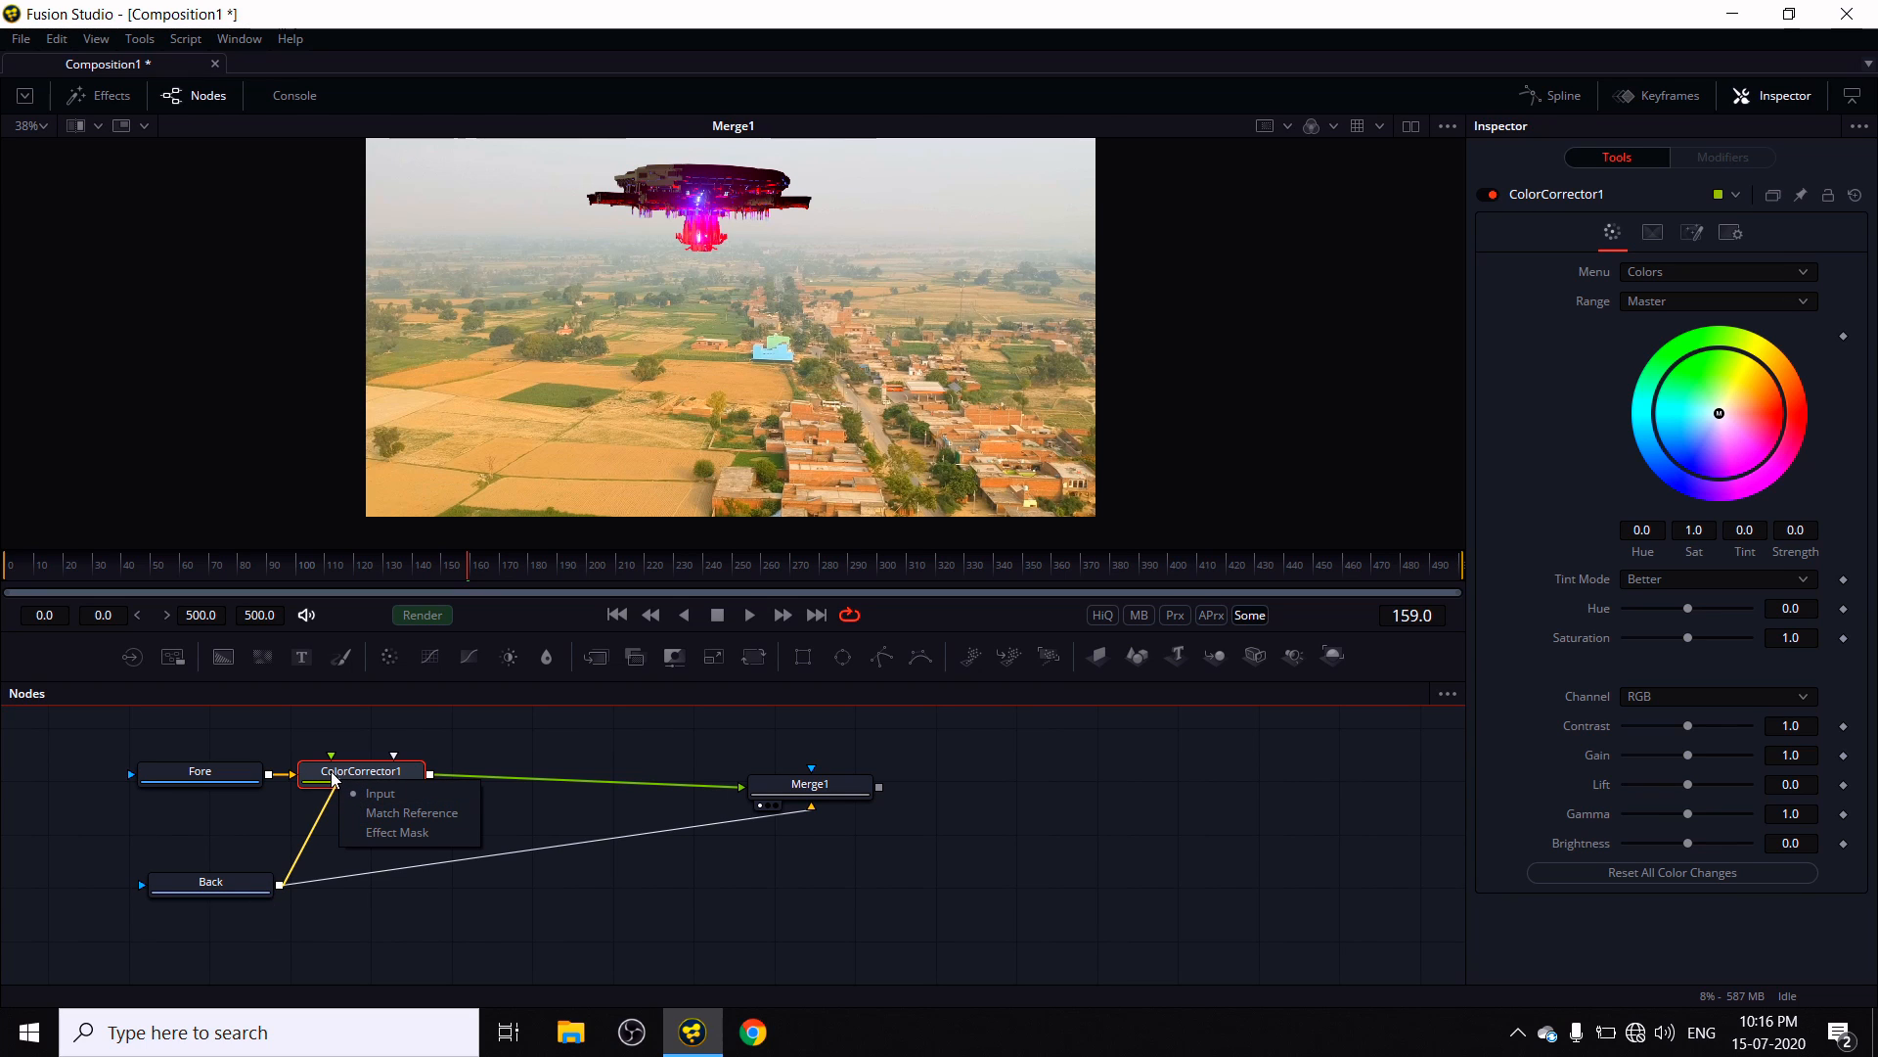
click(415, 815)
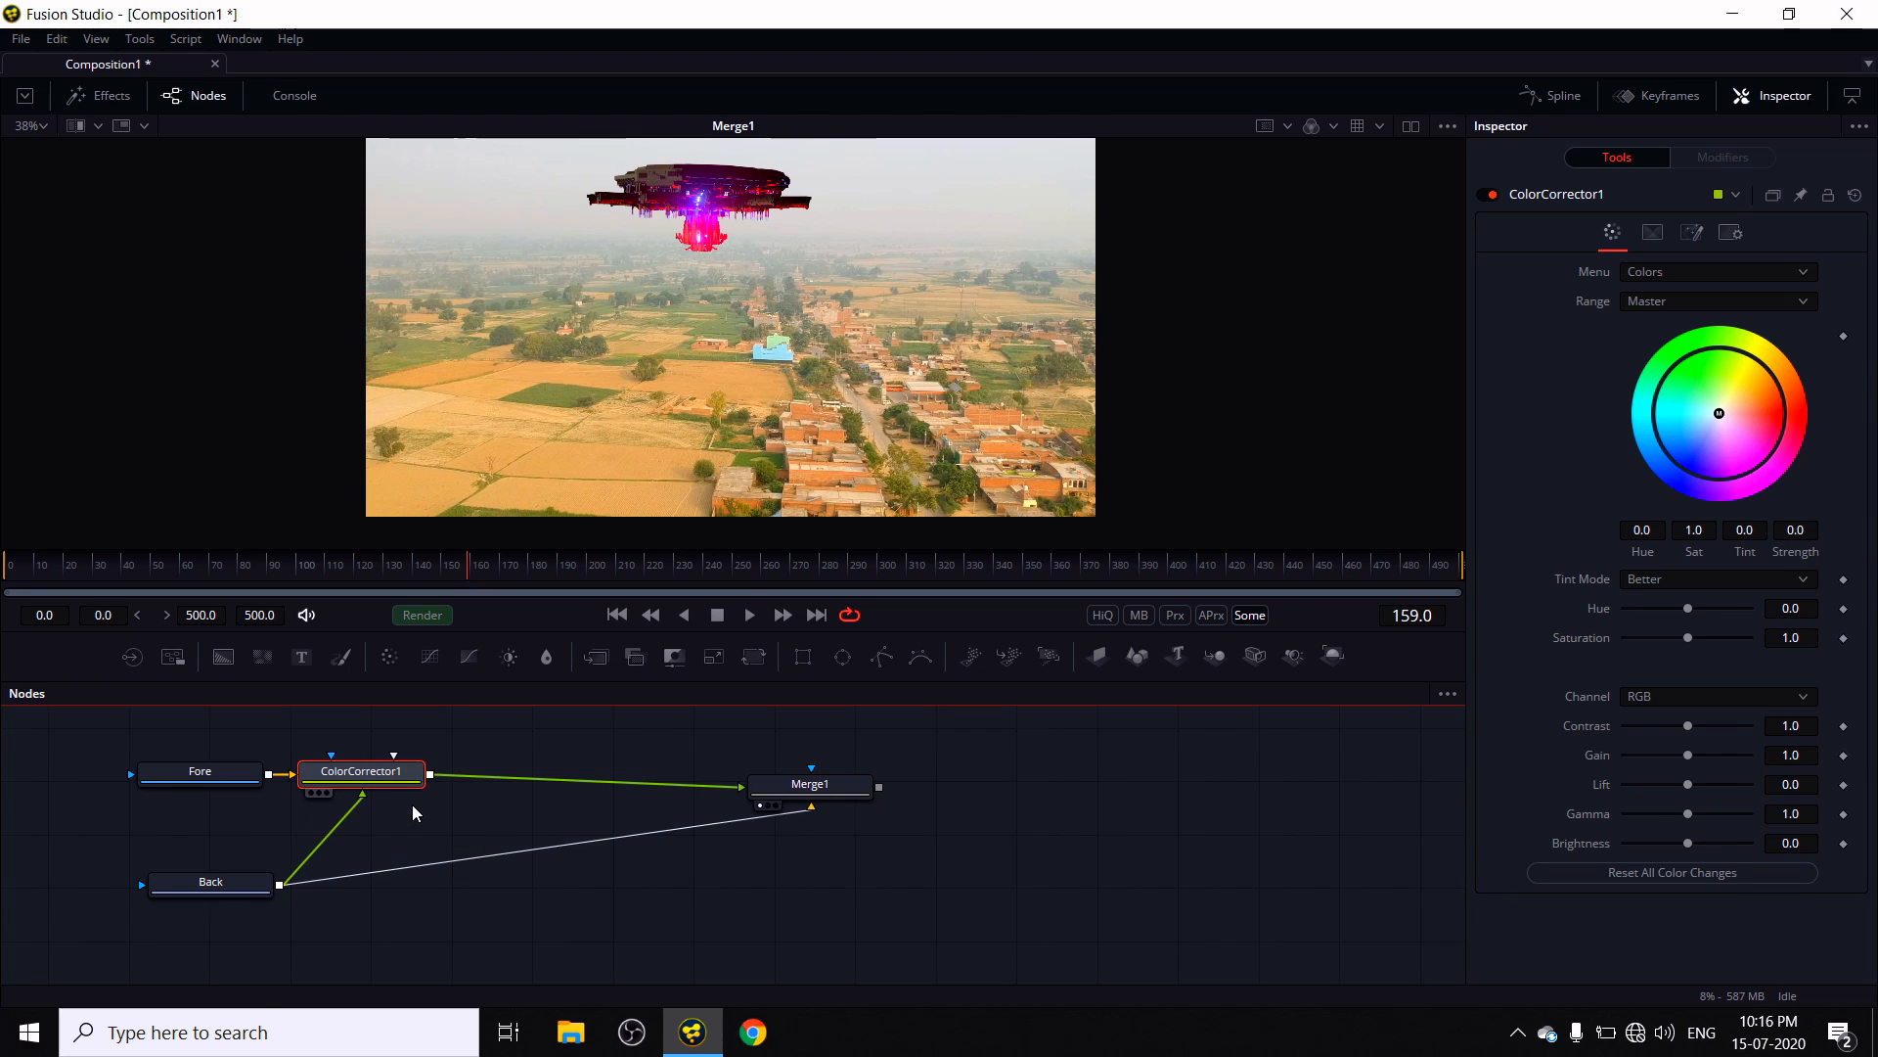
drag(380, 782, 435, 779)
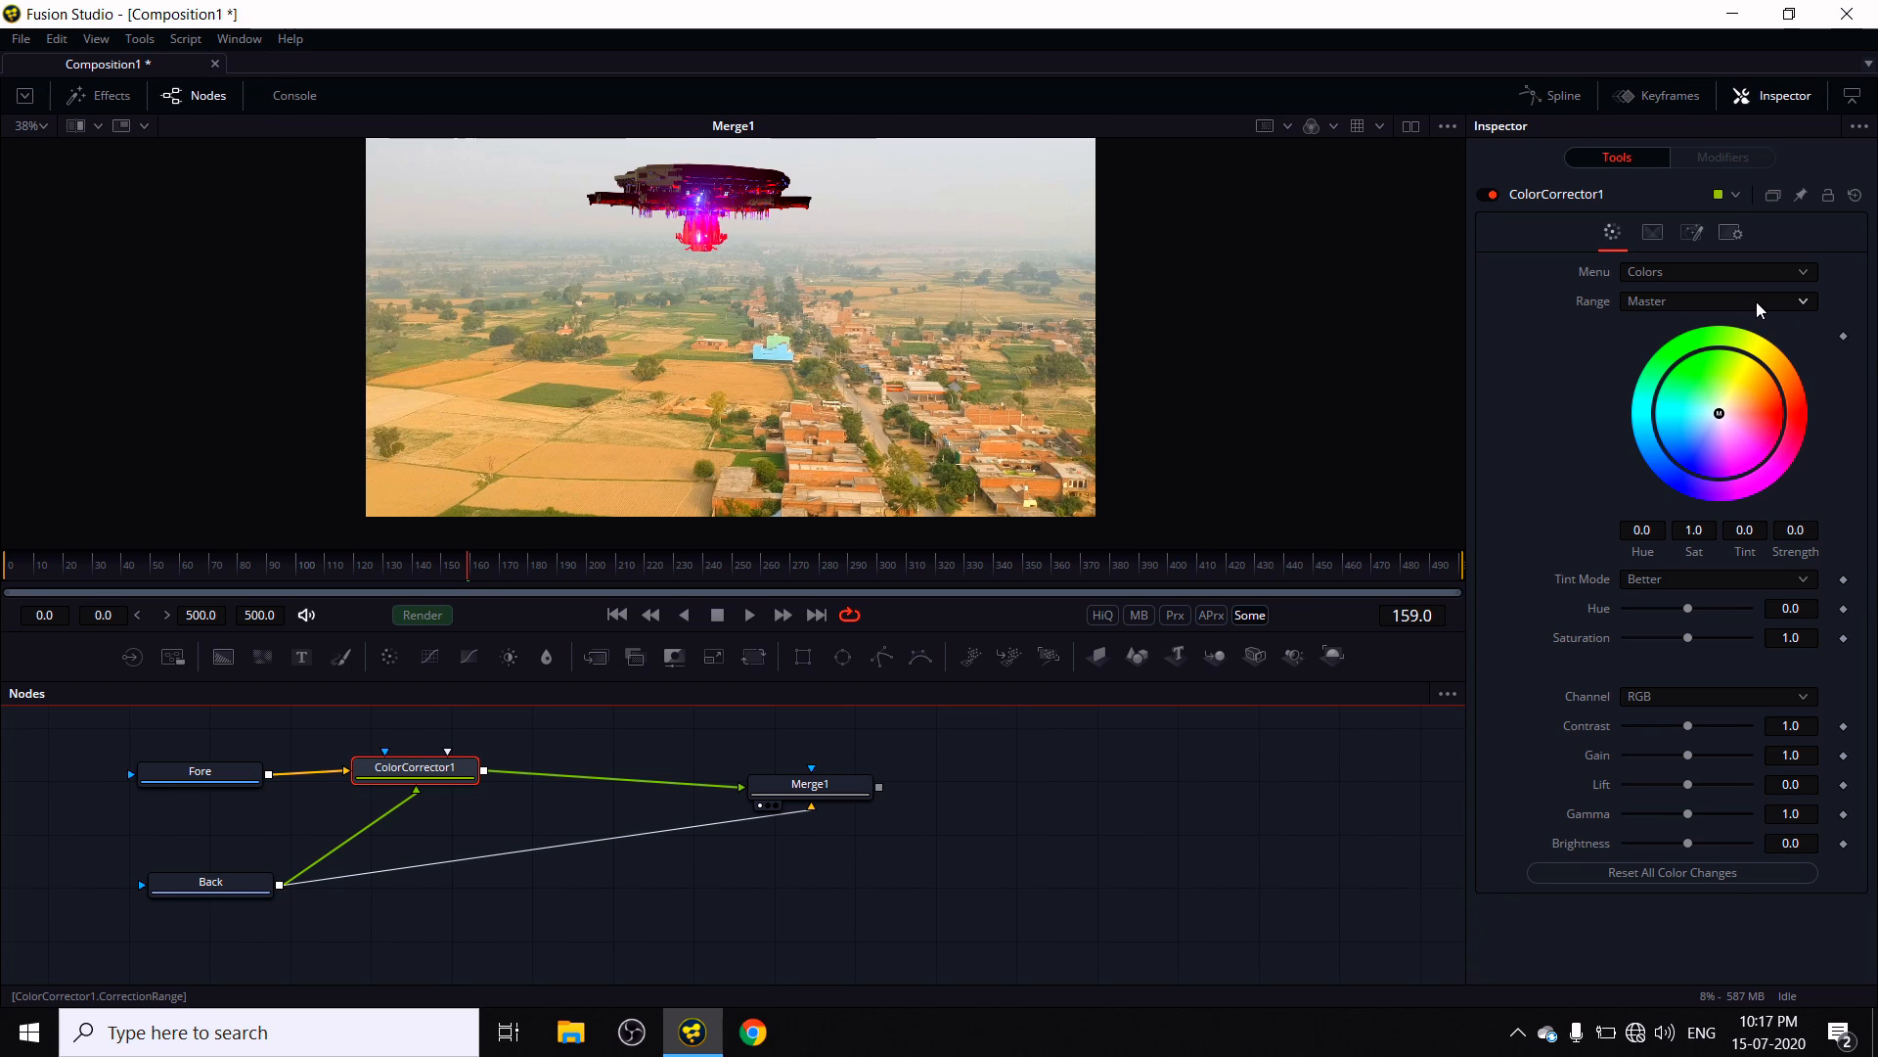
- Set the foreground Color Corrector's histogram type to Match, with Match R/G/B about 0.346 and Smooth Correction about 0.386
click(1665, 277)
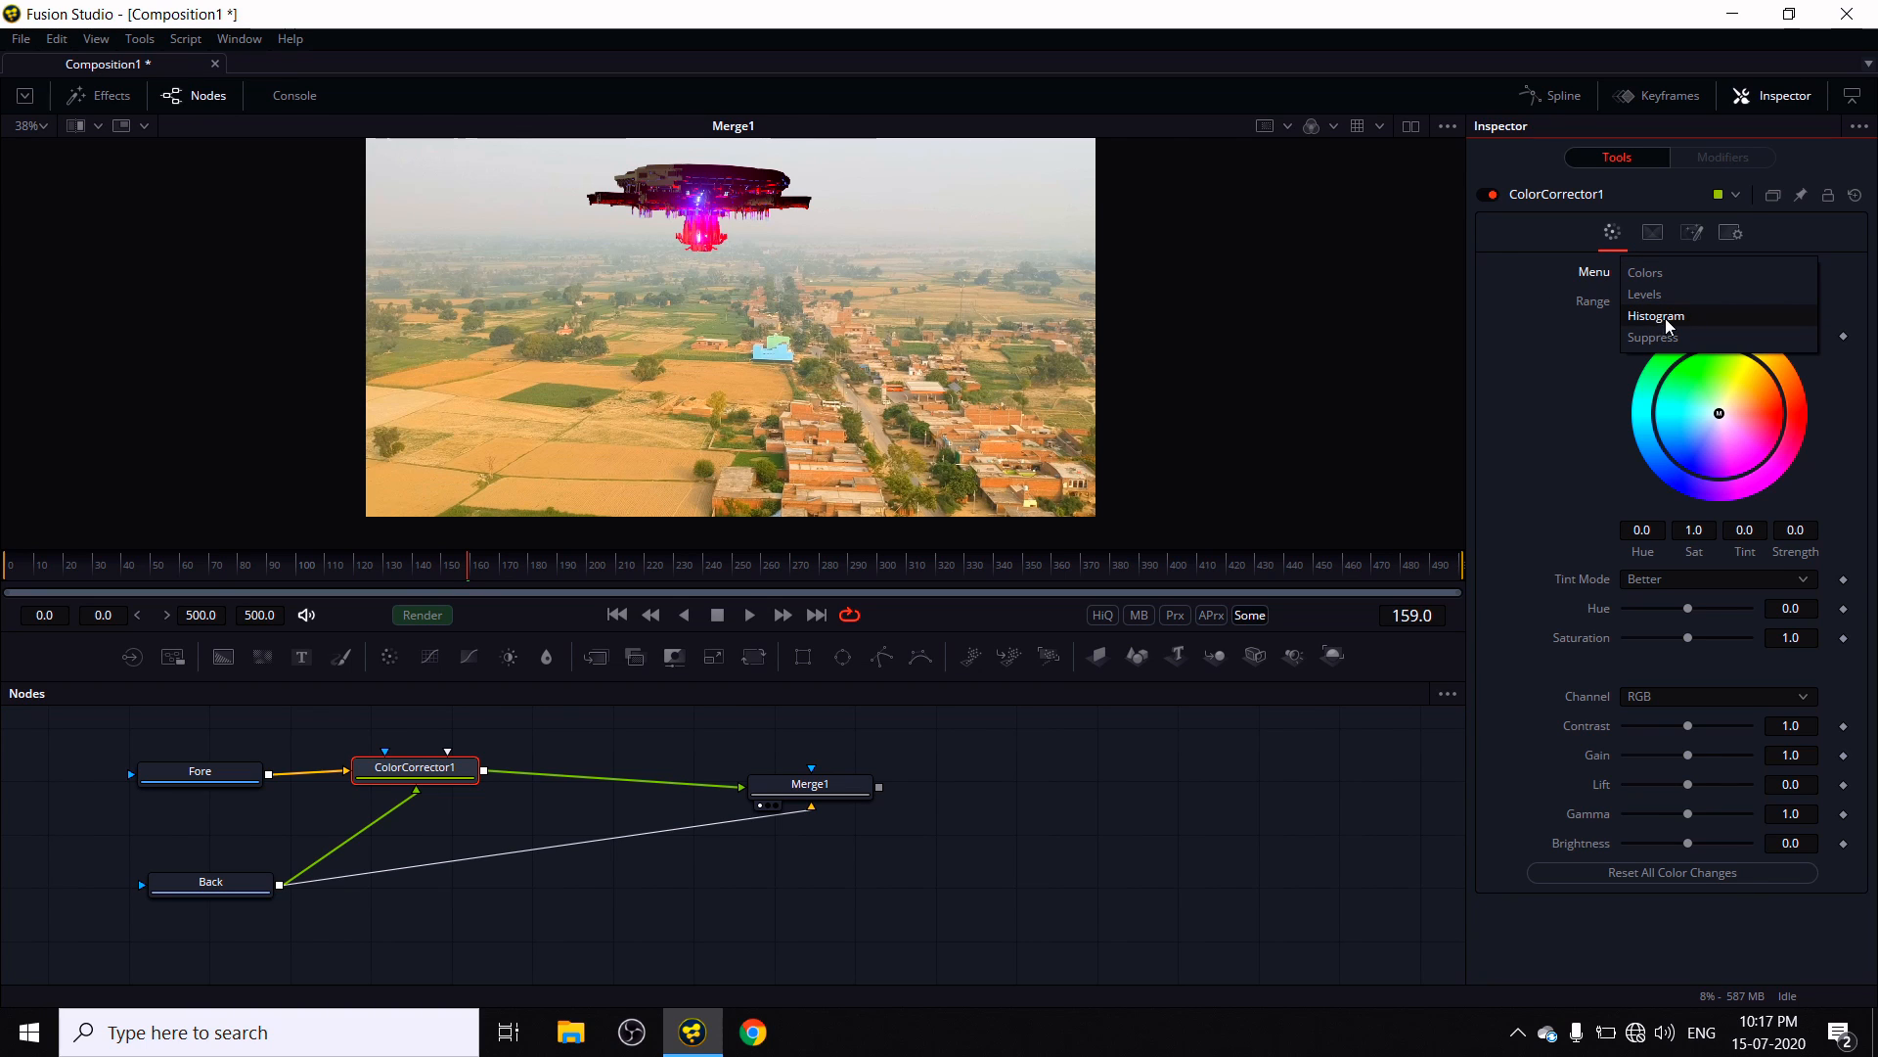
click(1728, 311)
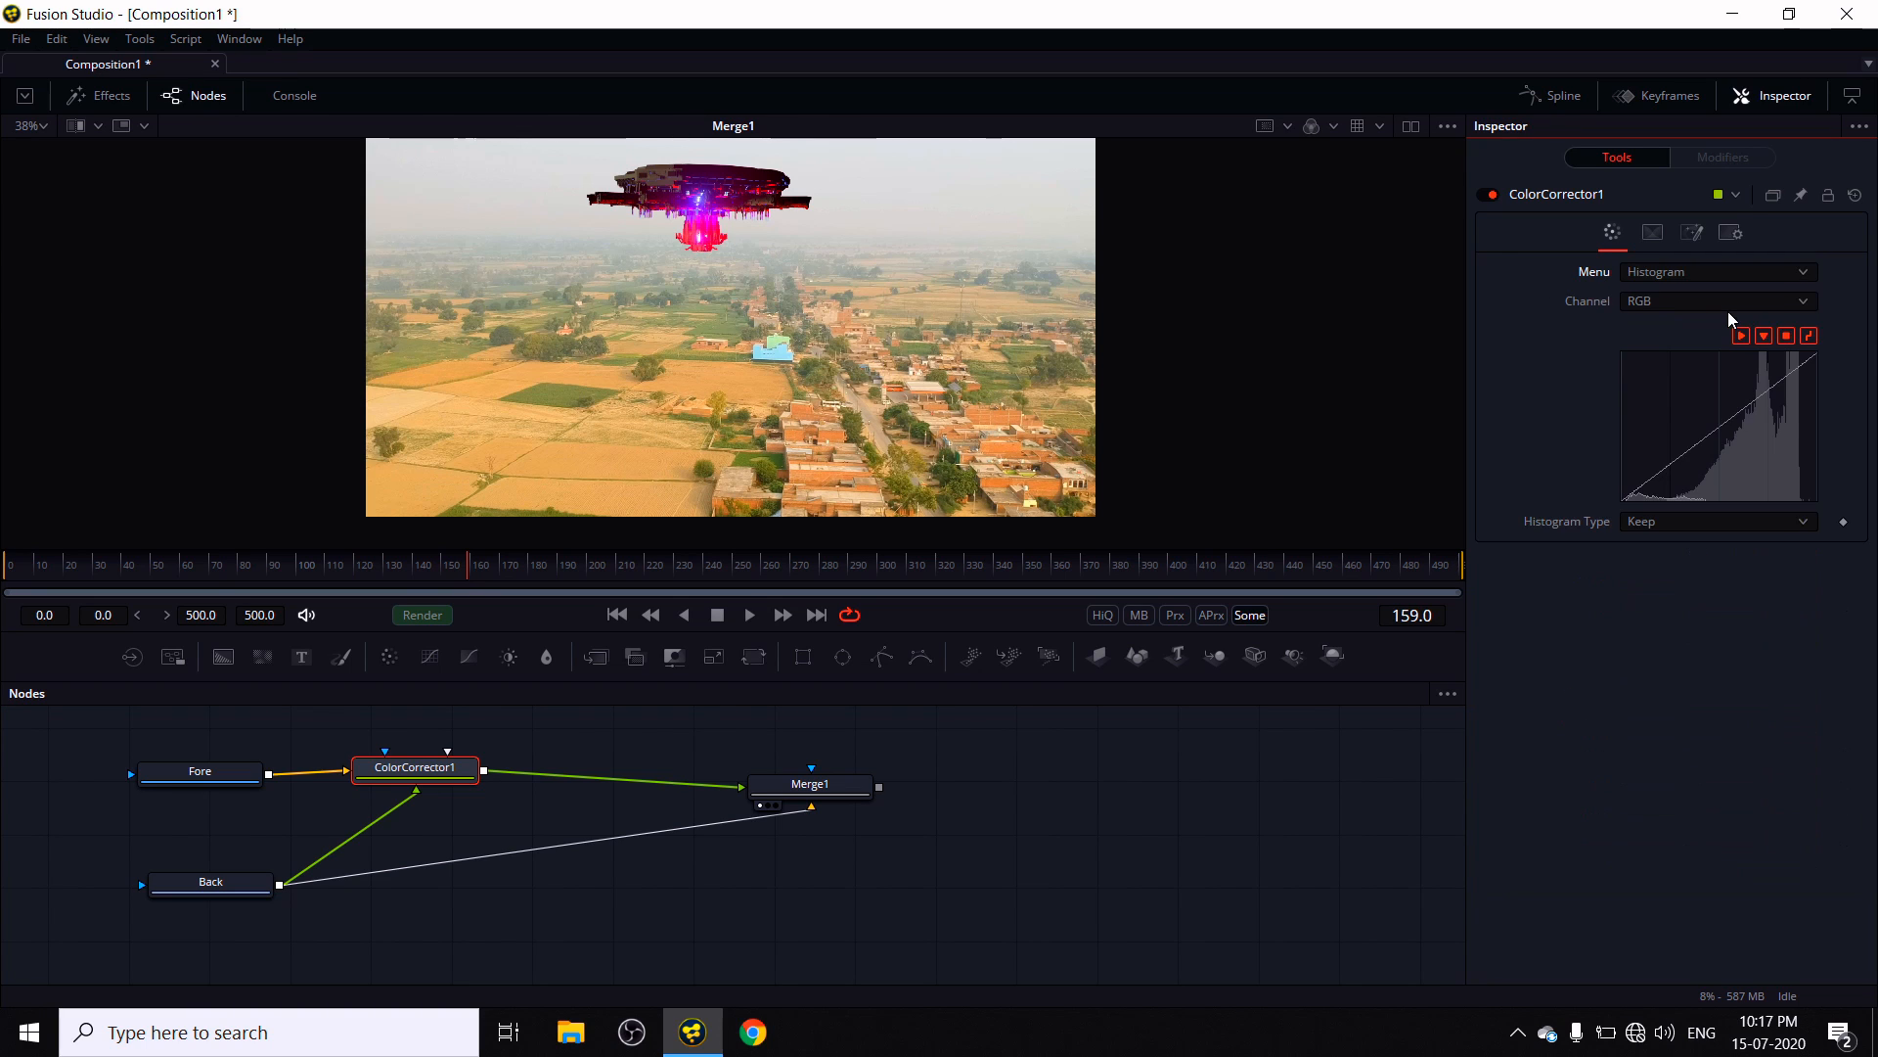
click(1659, 521)
click(1652, 561)
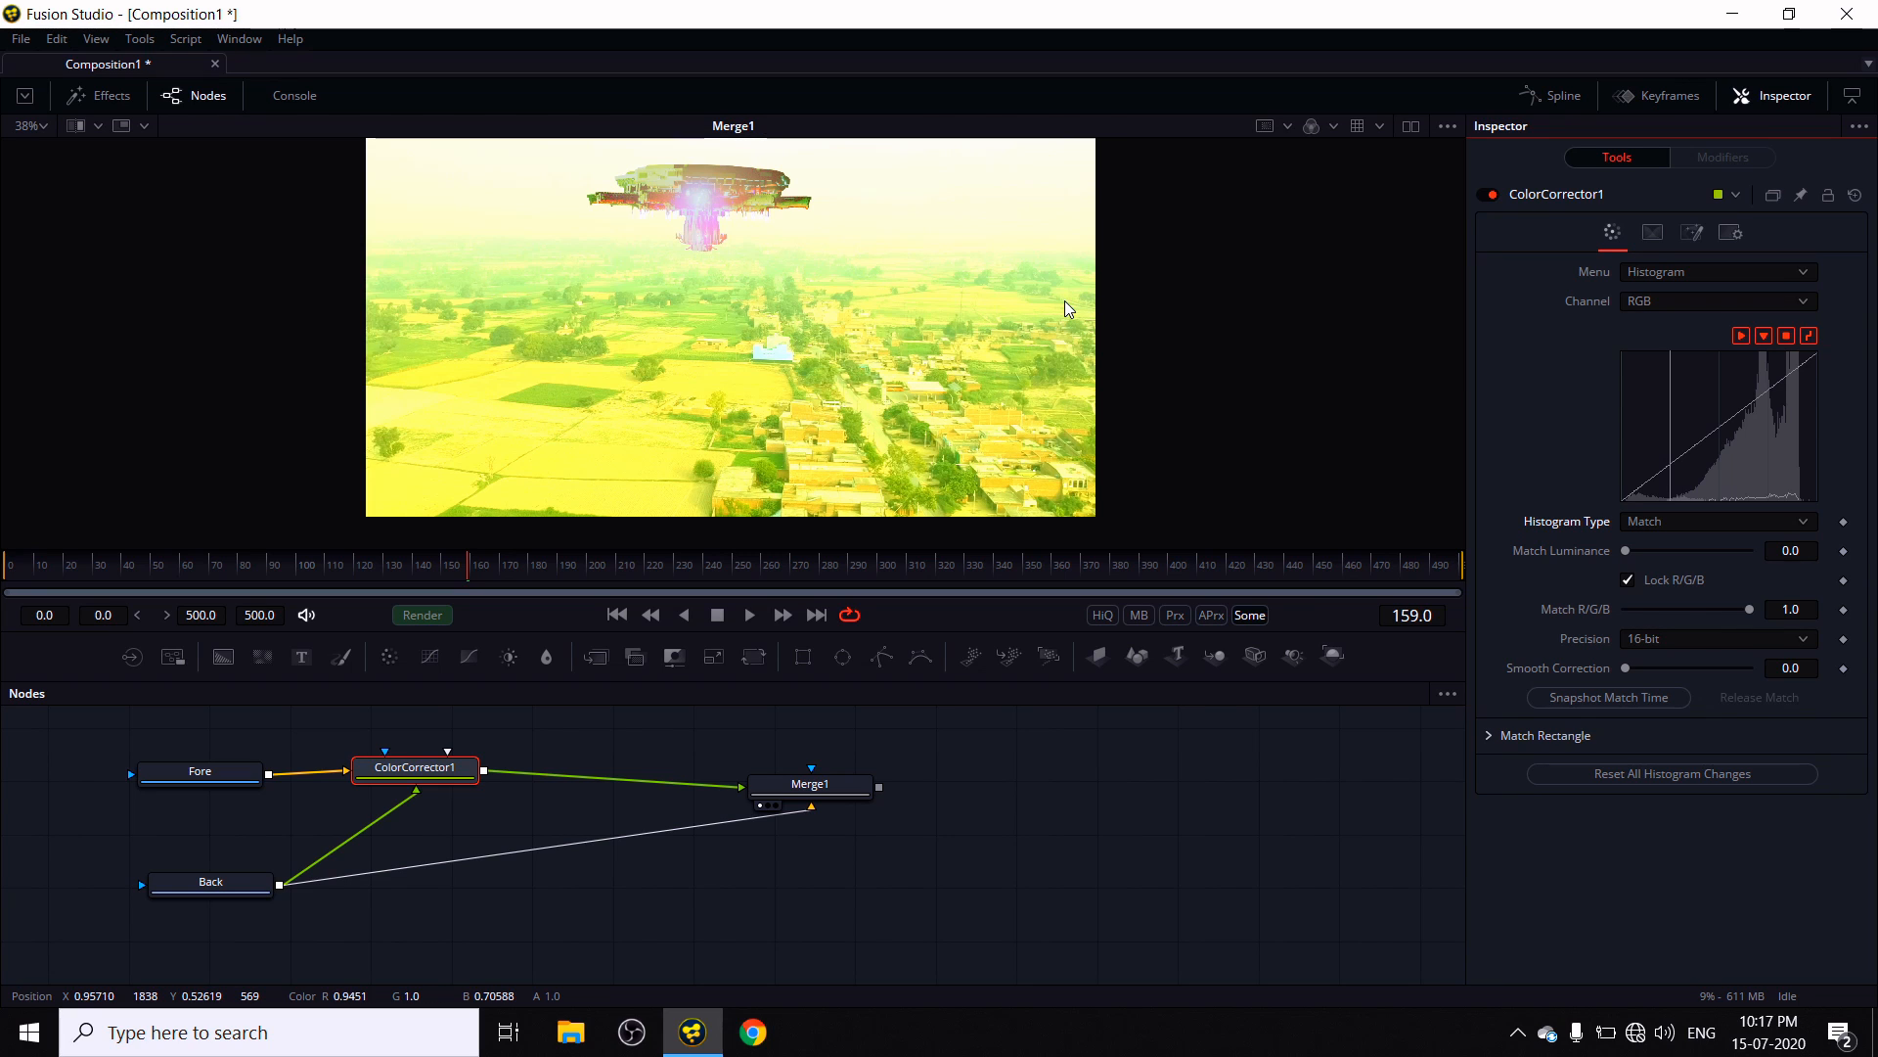
click(39, 125)
click(41, 255)
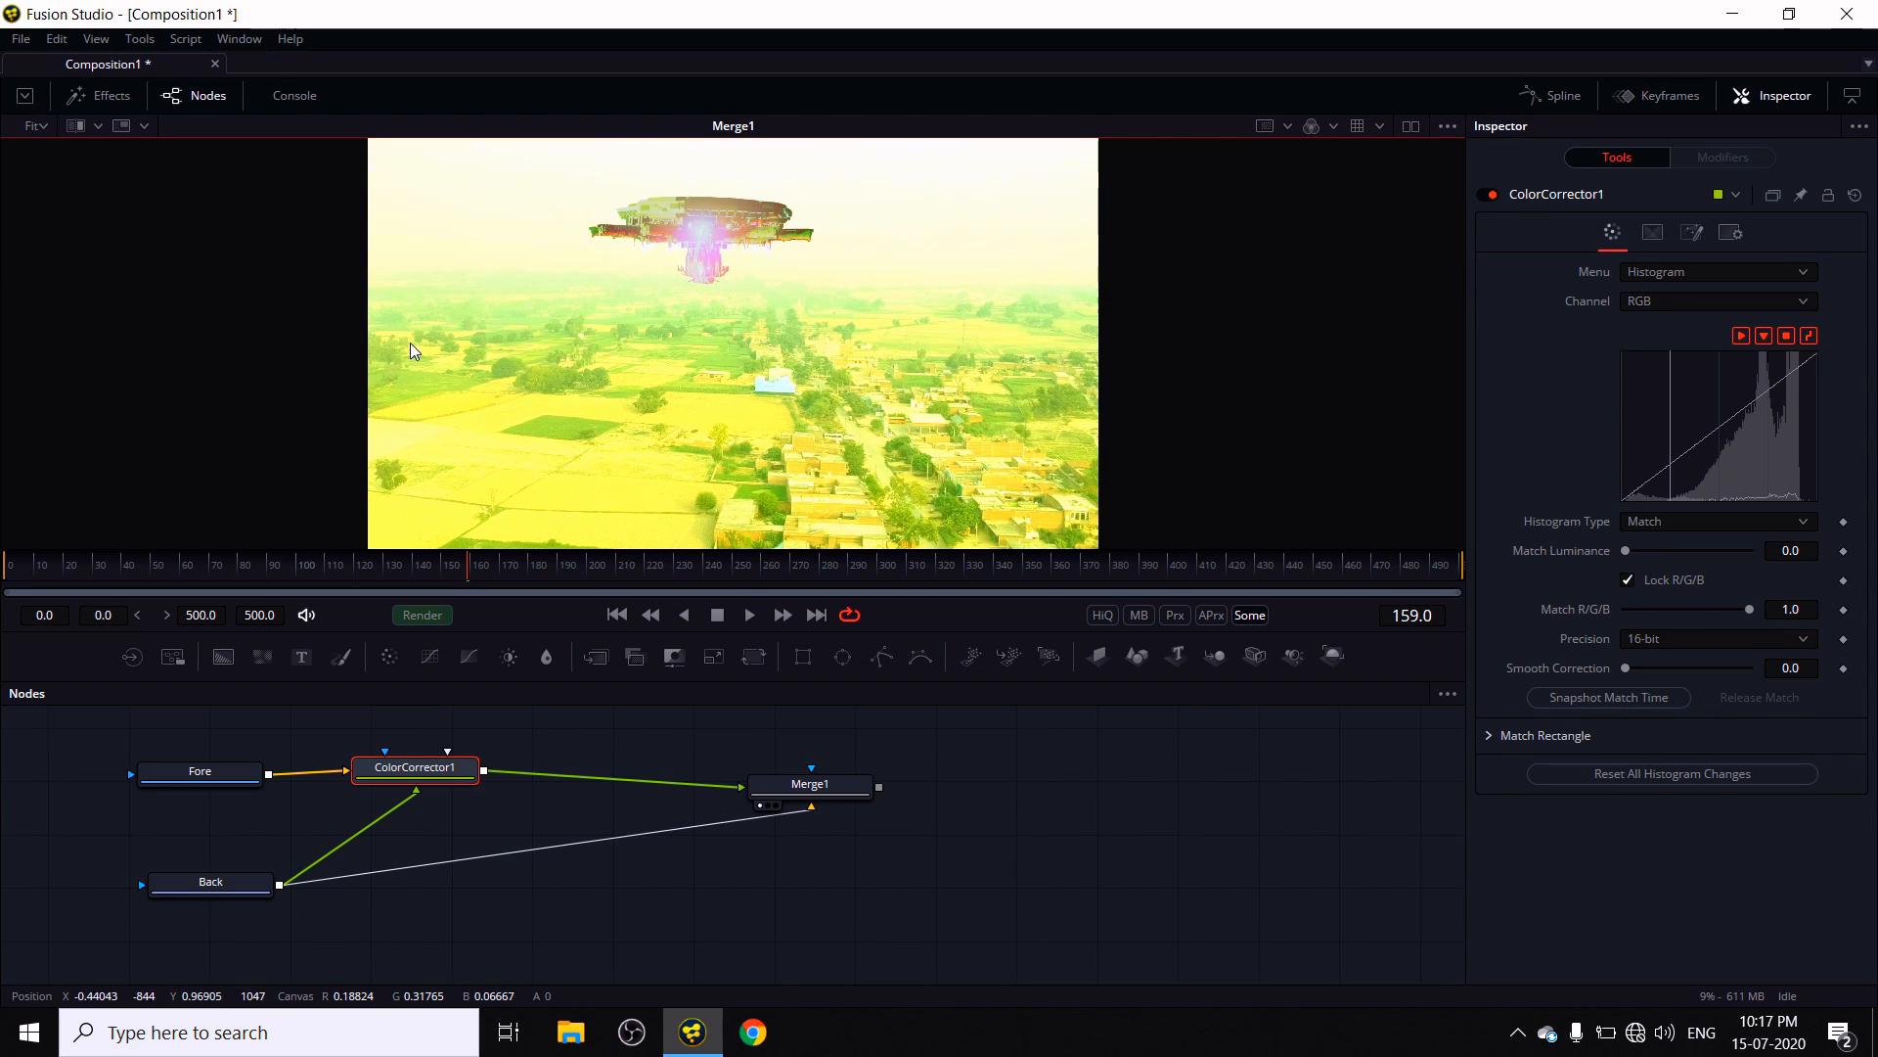
drag(1746, 614, 1671, 677)
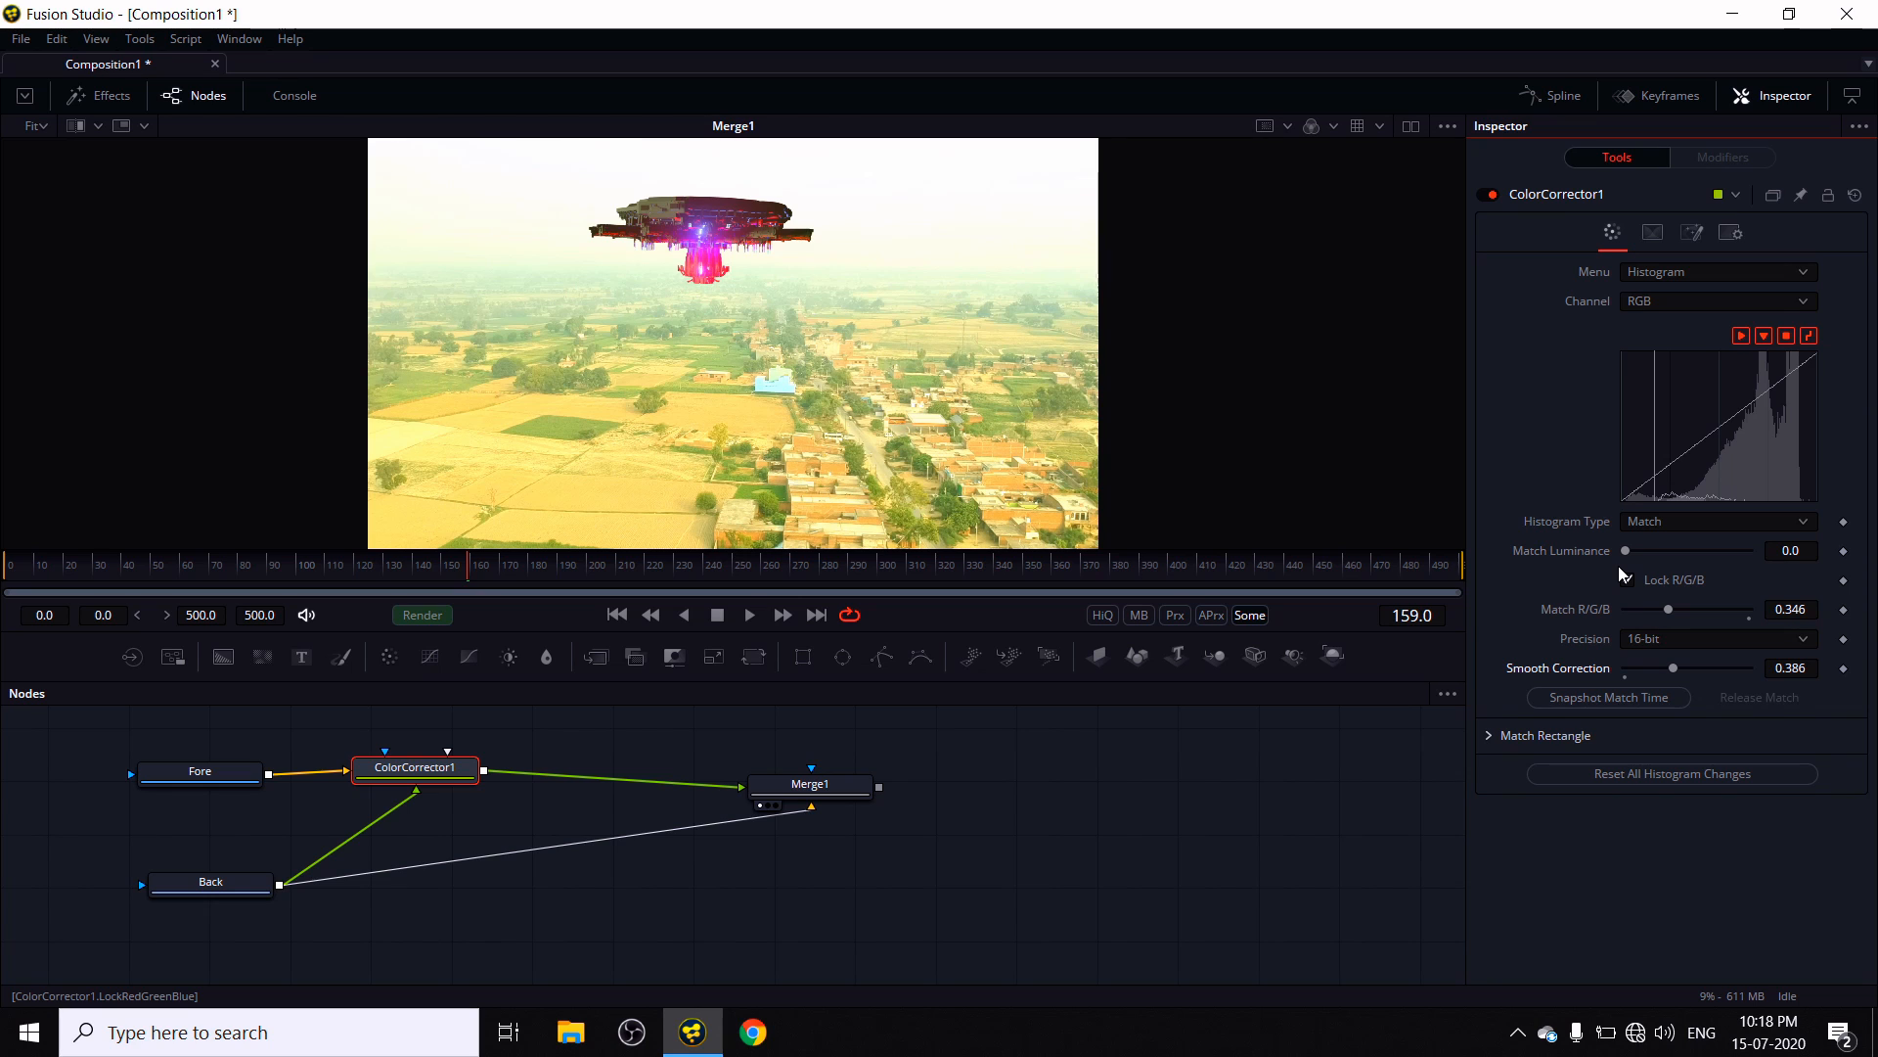
- Disconnect the Back loader from the foreground Color Corrector's match reference and move the corrector slightly closer to Fore
click(407, 801)
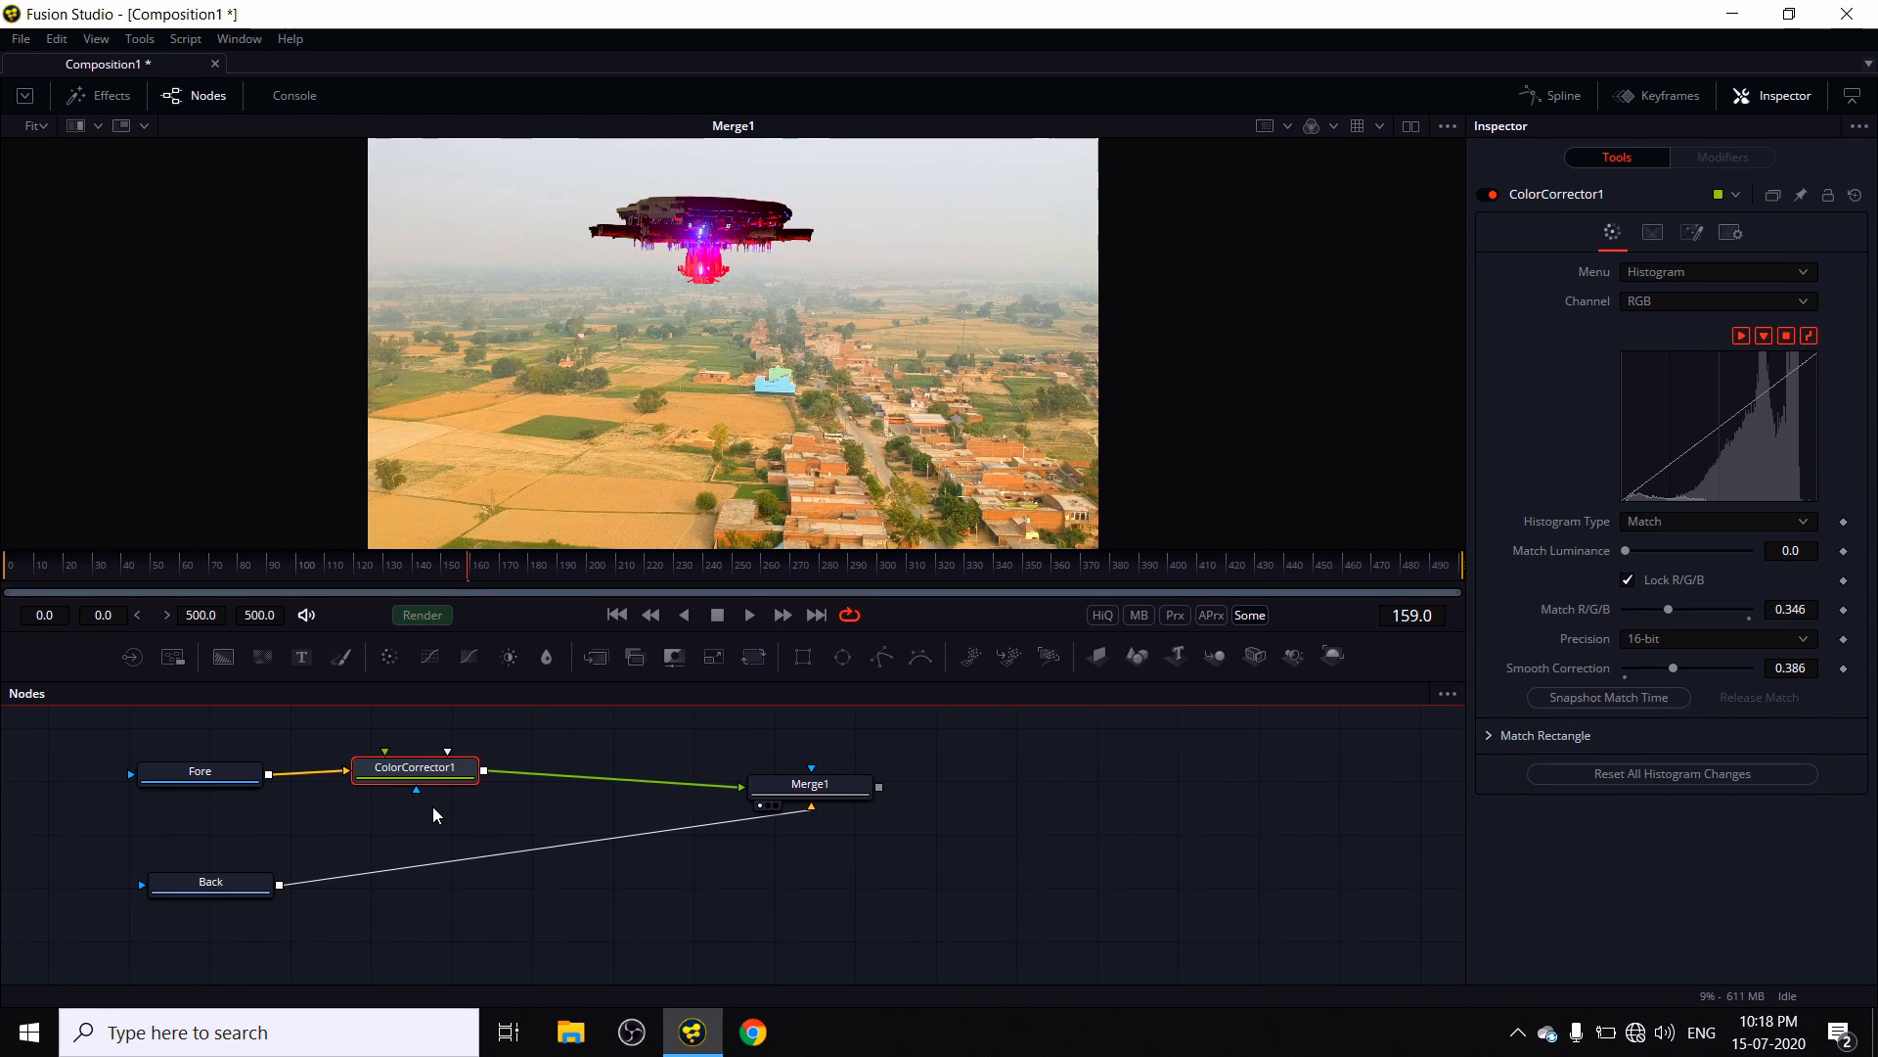
drag(440, 777, 420, 780)
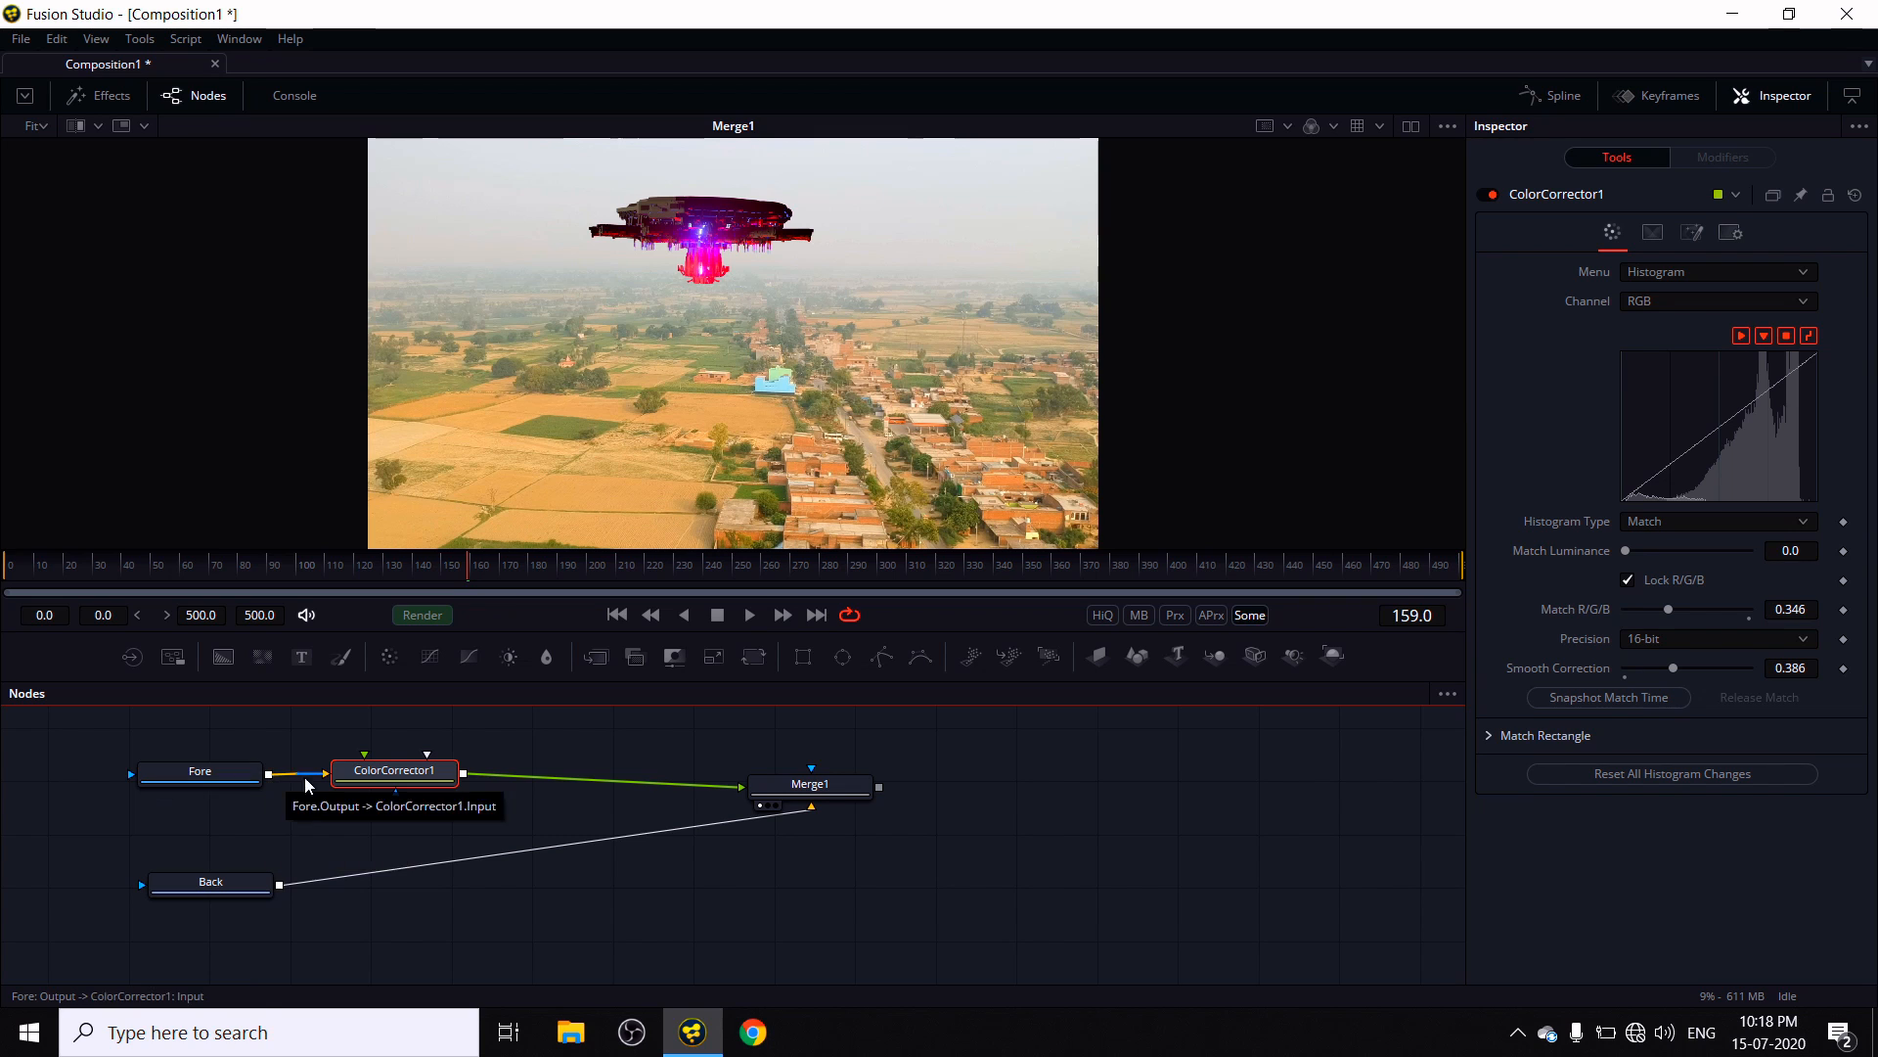
- Add a second Color Corrector node between the Back loader and the Merge node
click(250, 889)
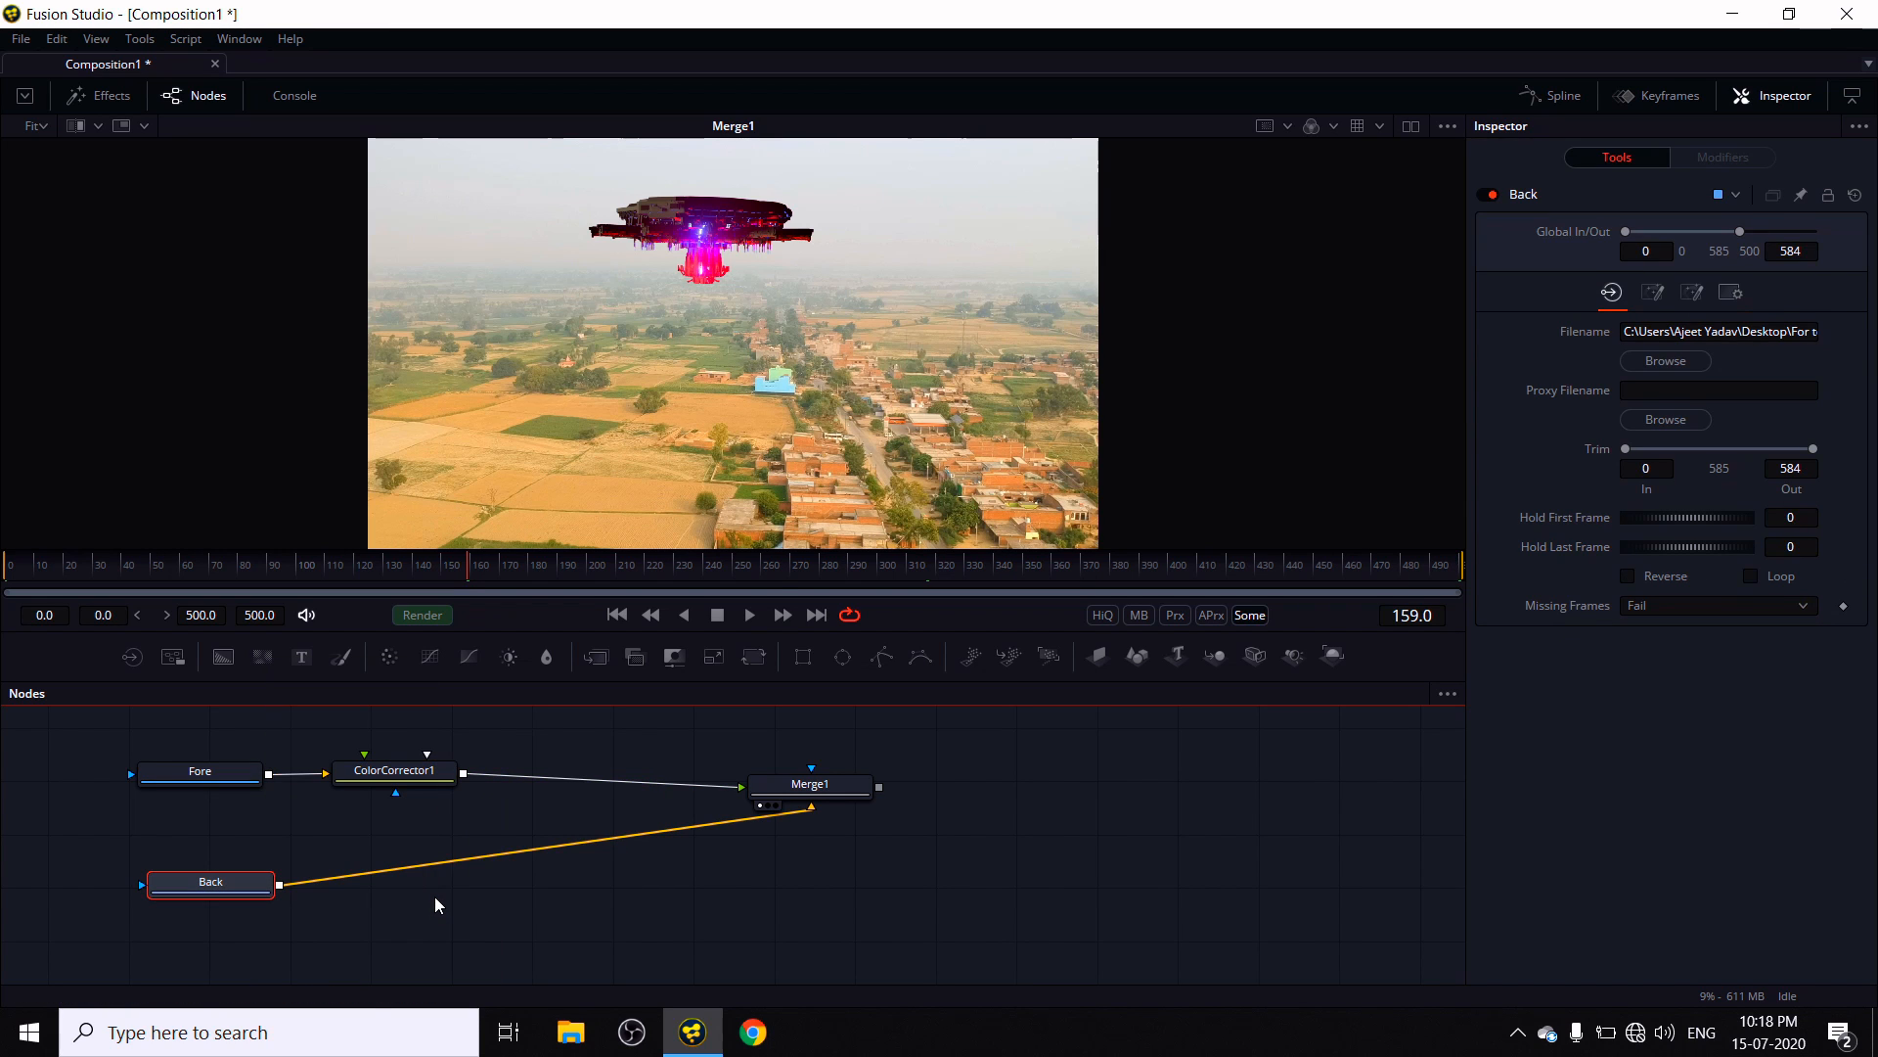
key(shift+space)
text(cc)
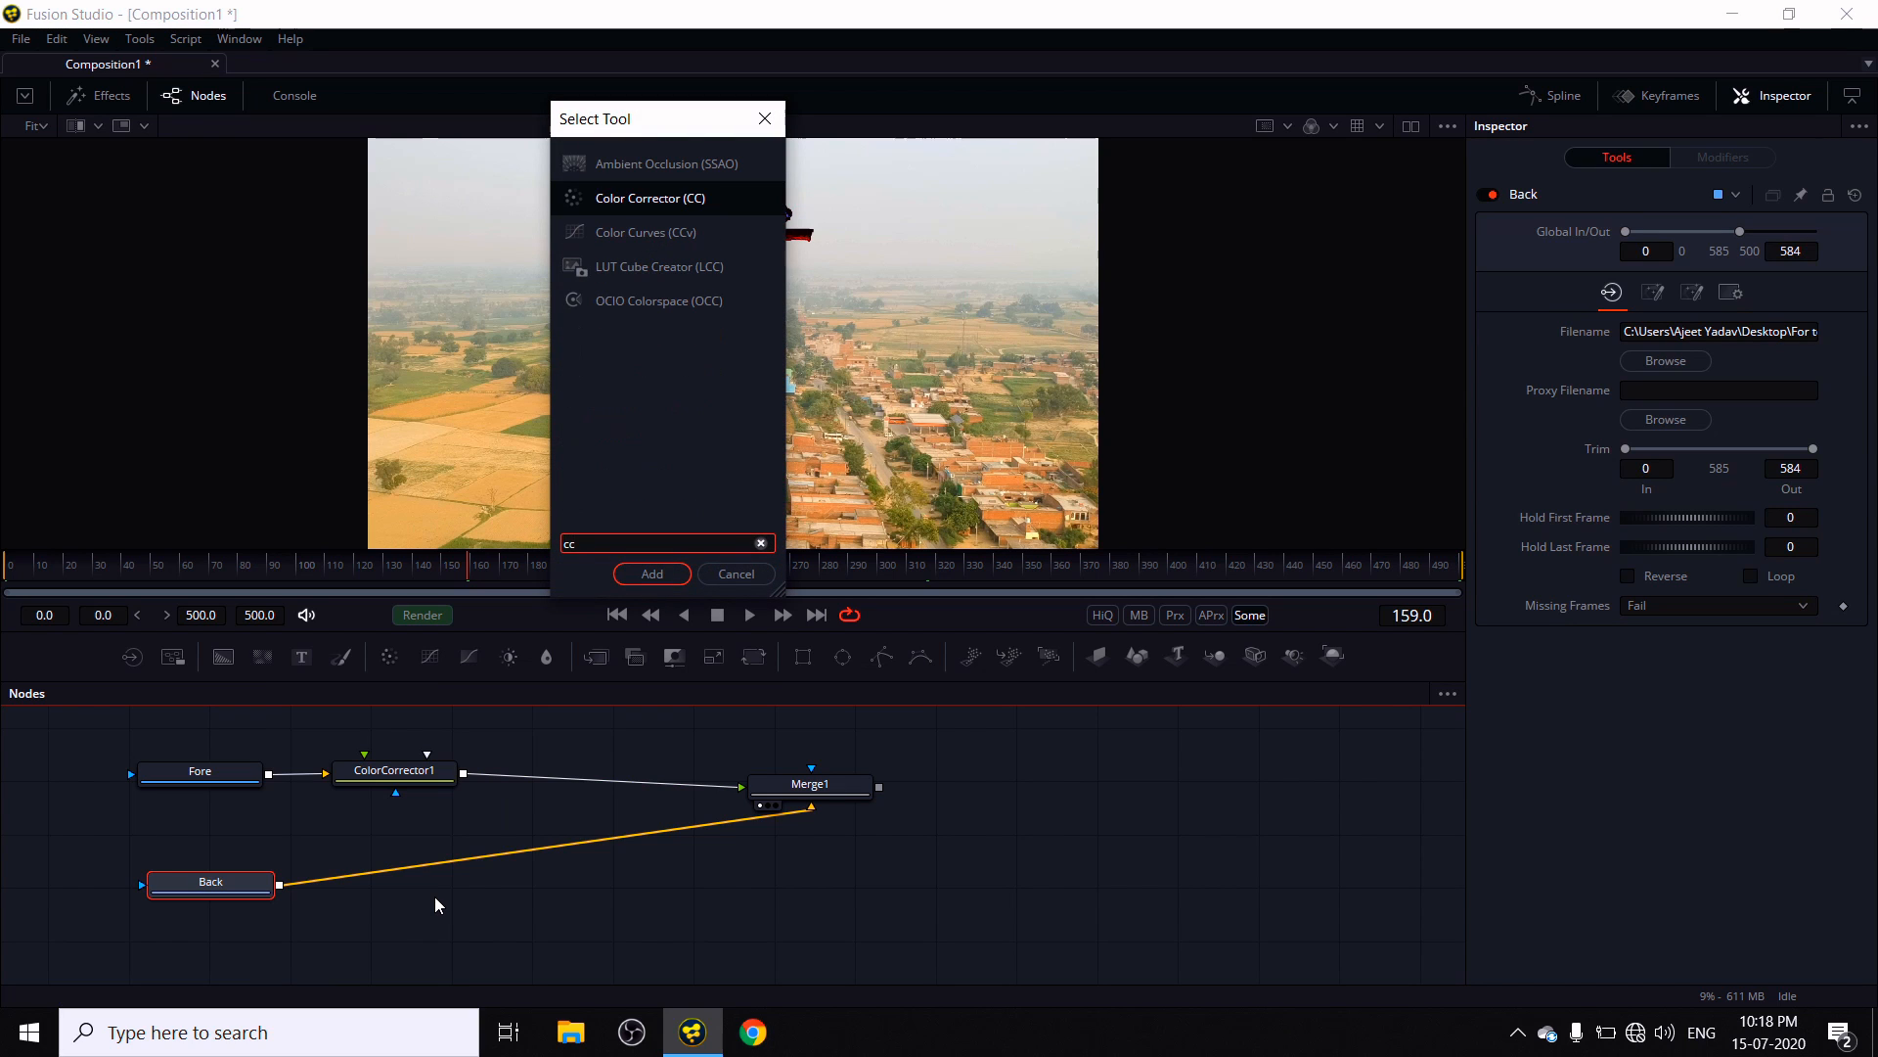
key(Return)
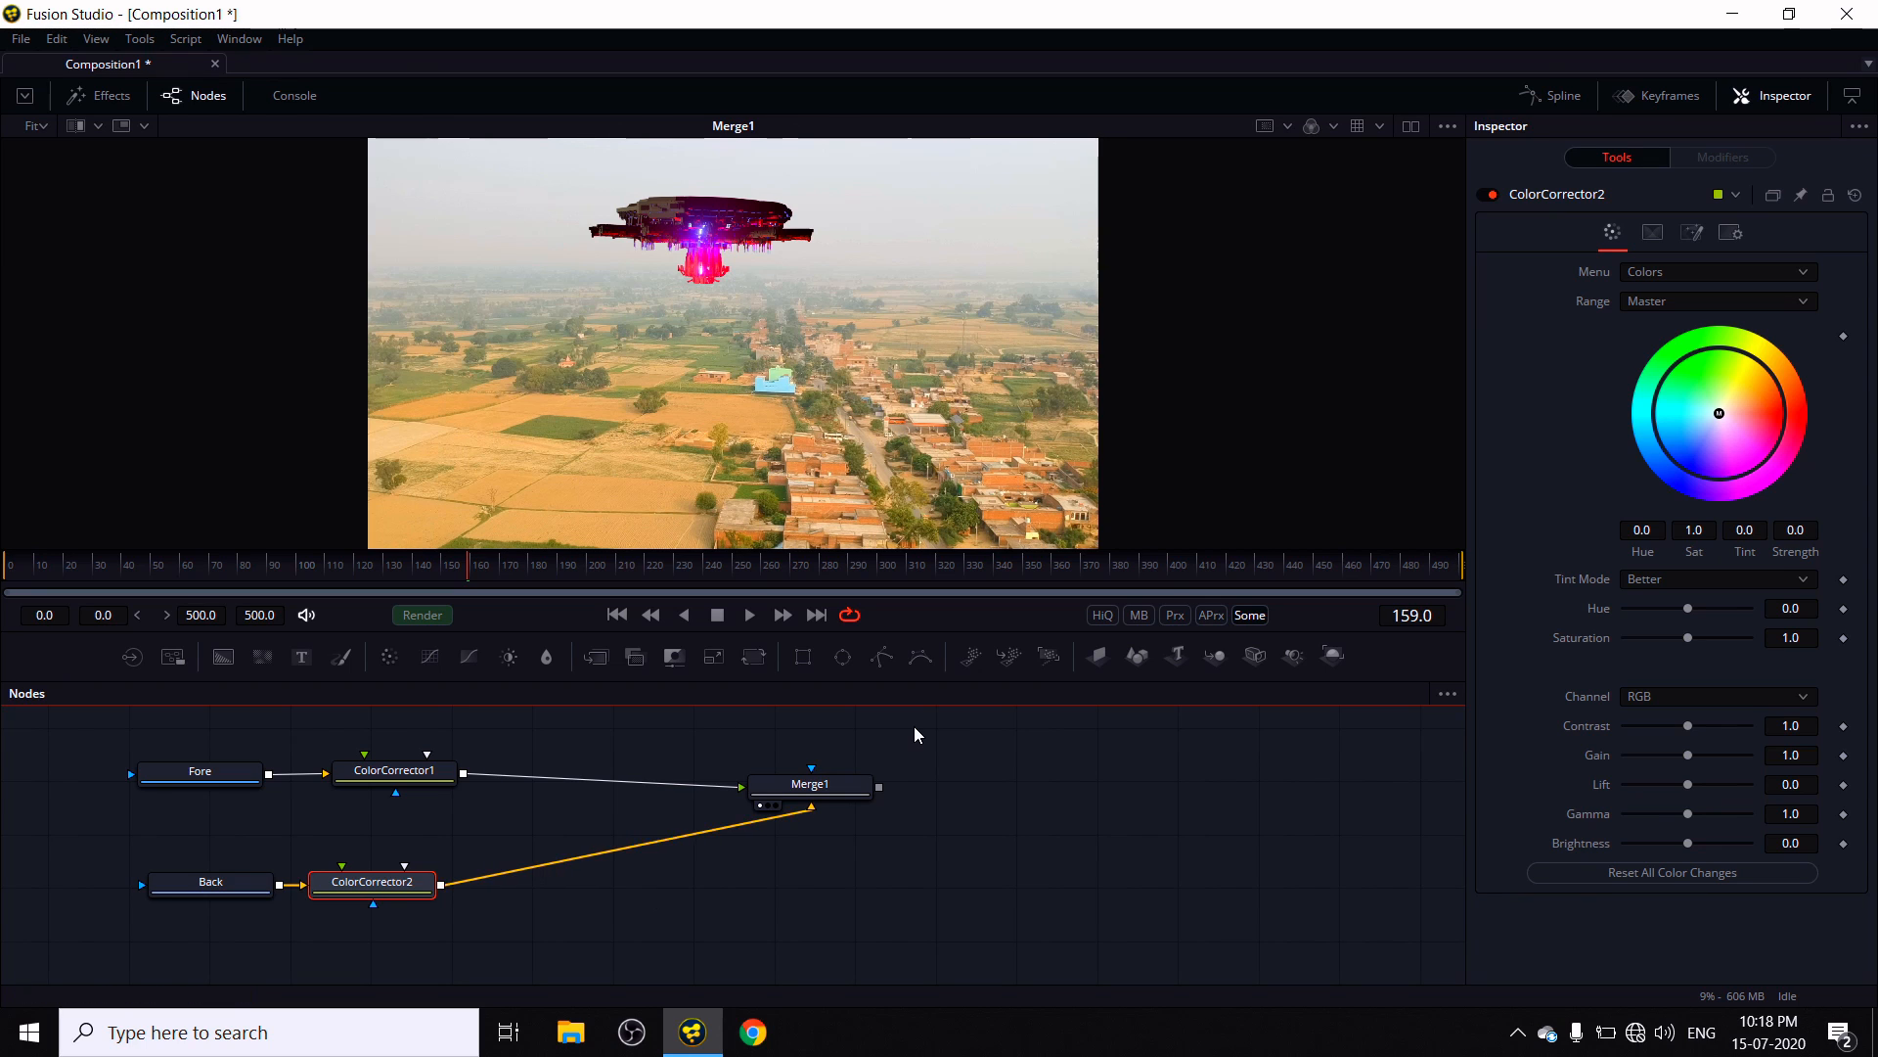
- In the background Color Corrector's master levels, raise the black point to 0.299 and set the midtone value to about 0.65
click(1680, 275)
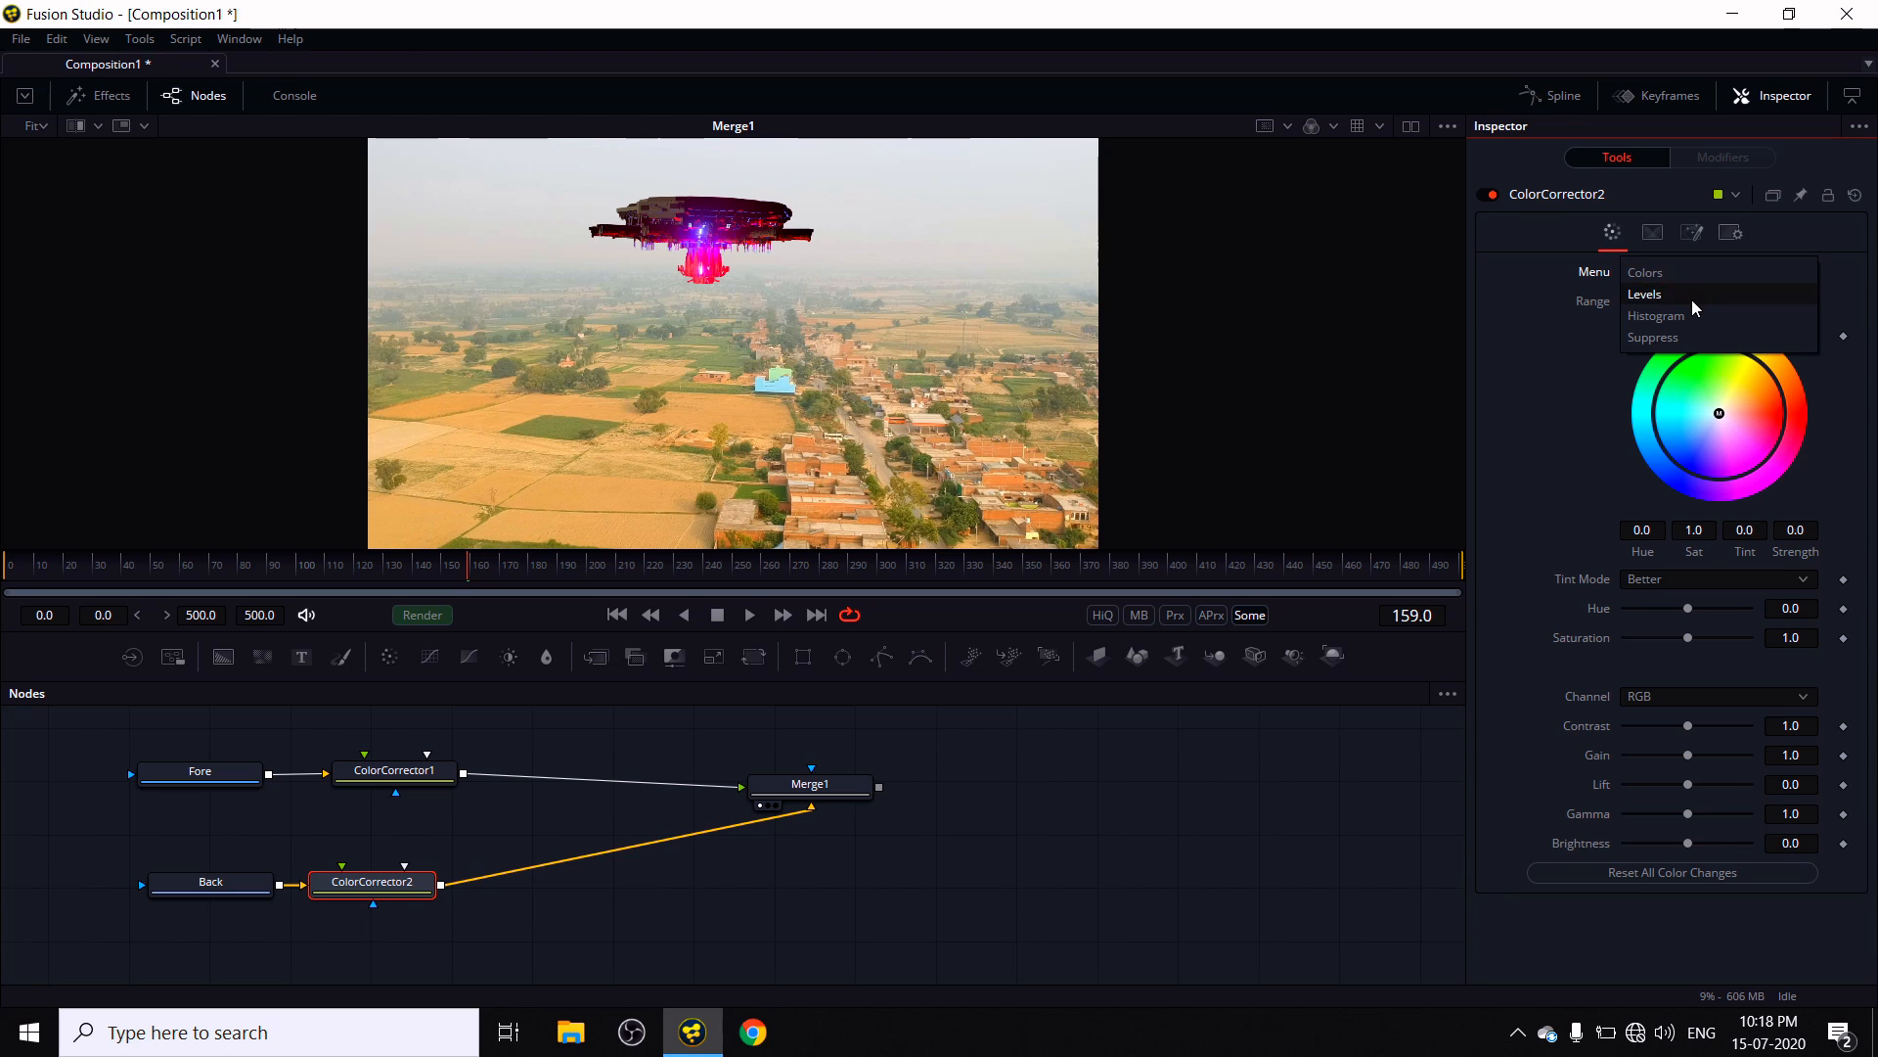
click(1692, 299)
drag(1624, 540, 1681, 534)
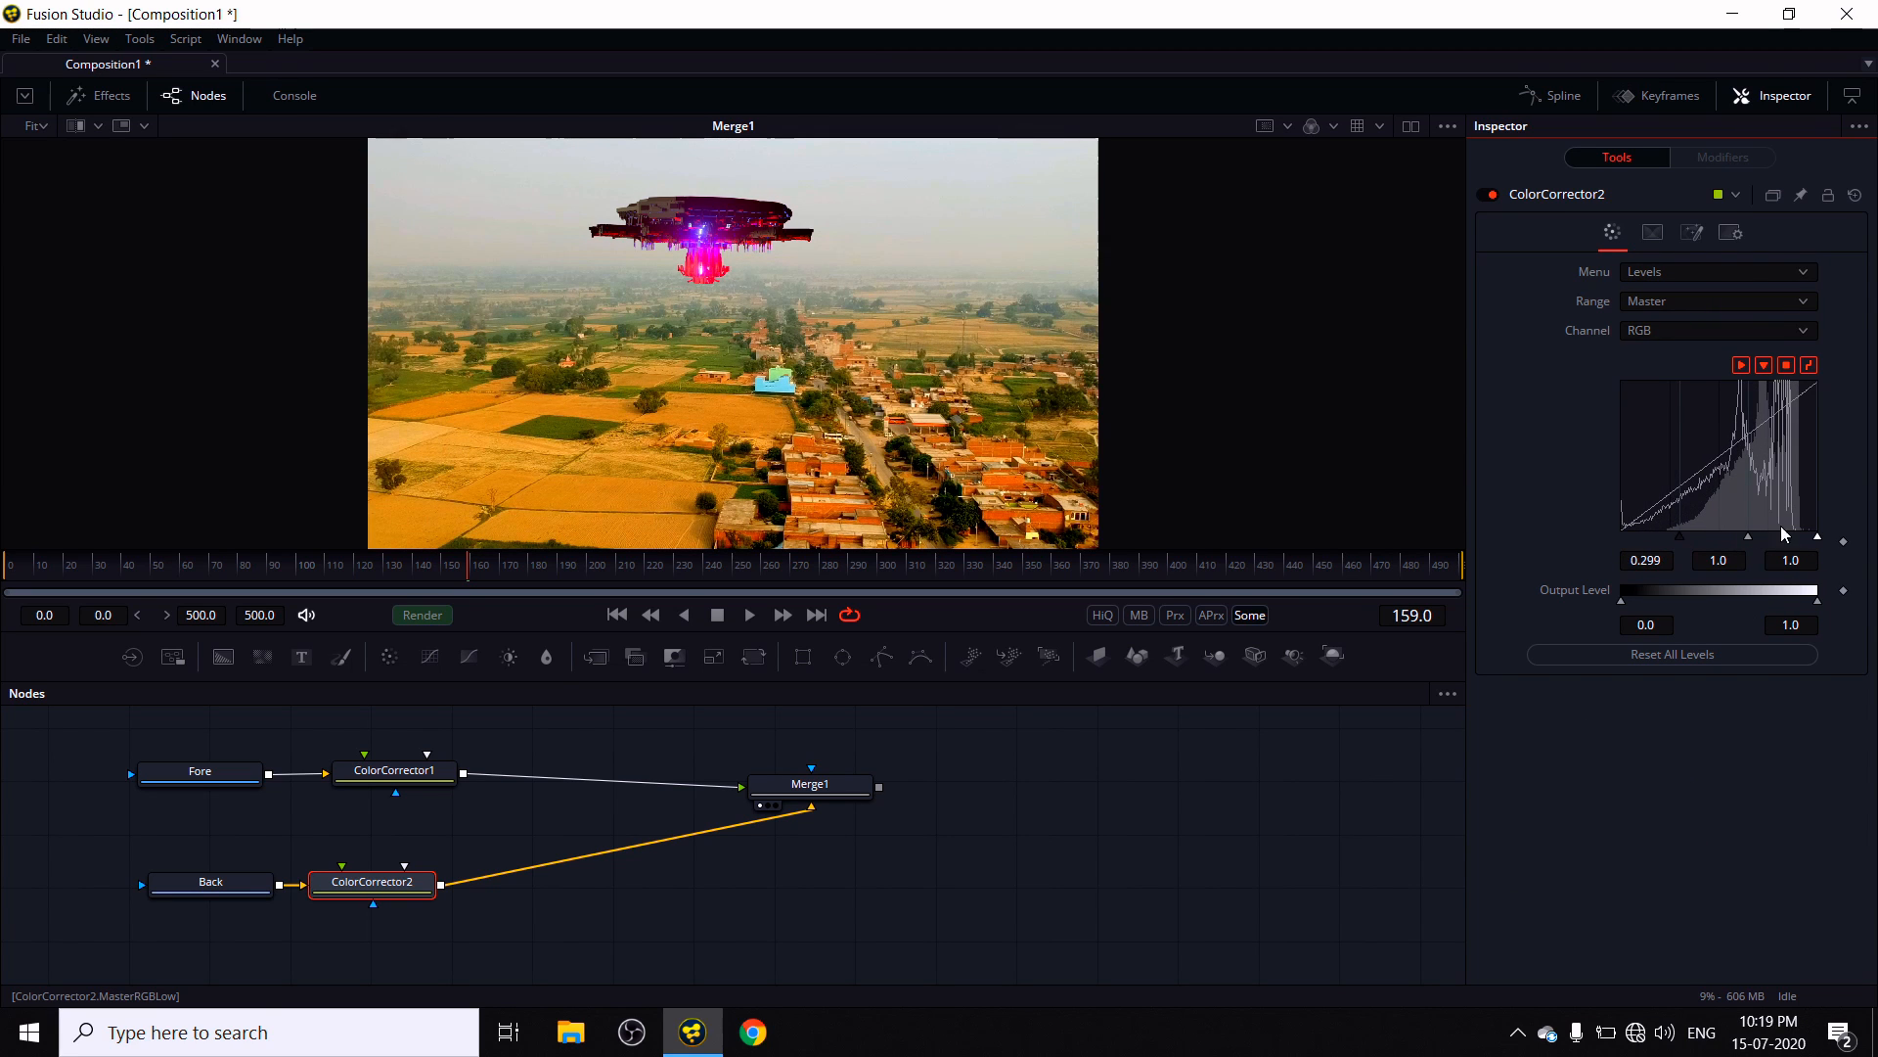
drag(1817, 536, 1776, 536)
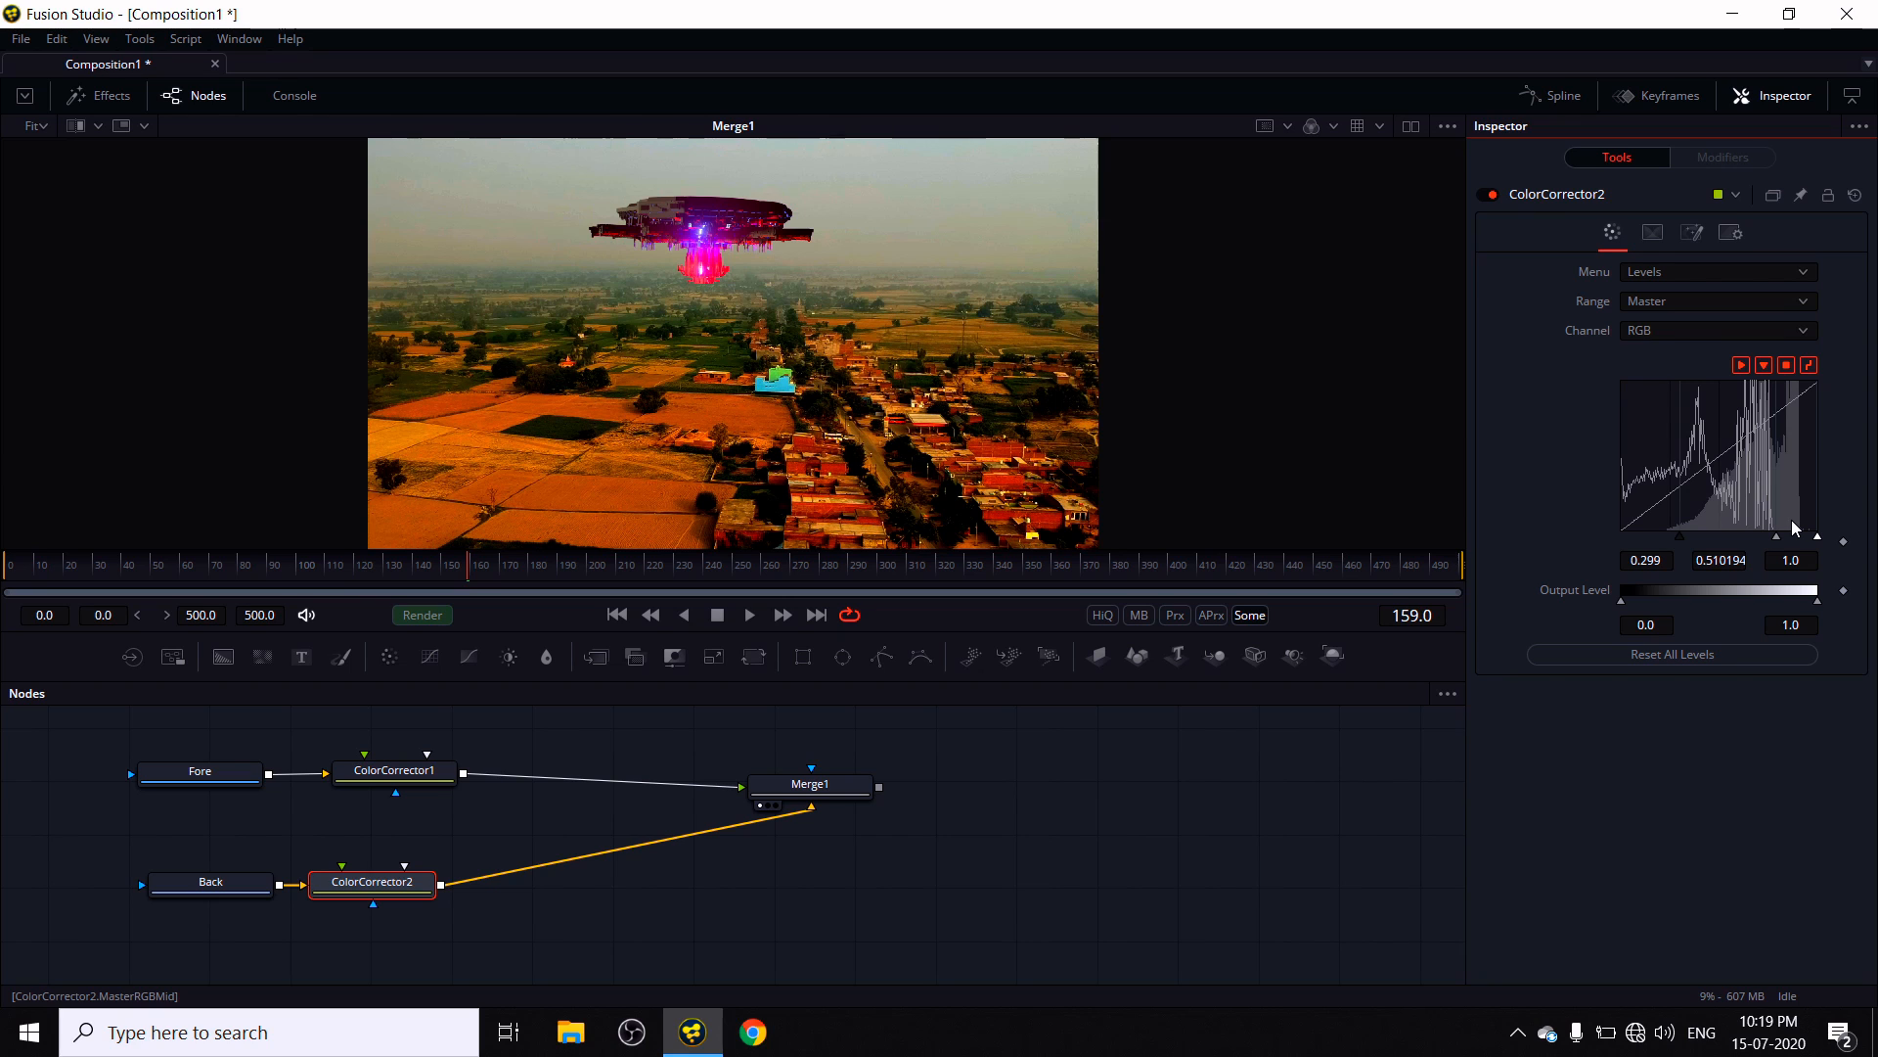
drag(1777, 537, 1768, 537)
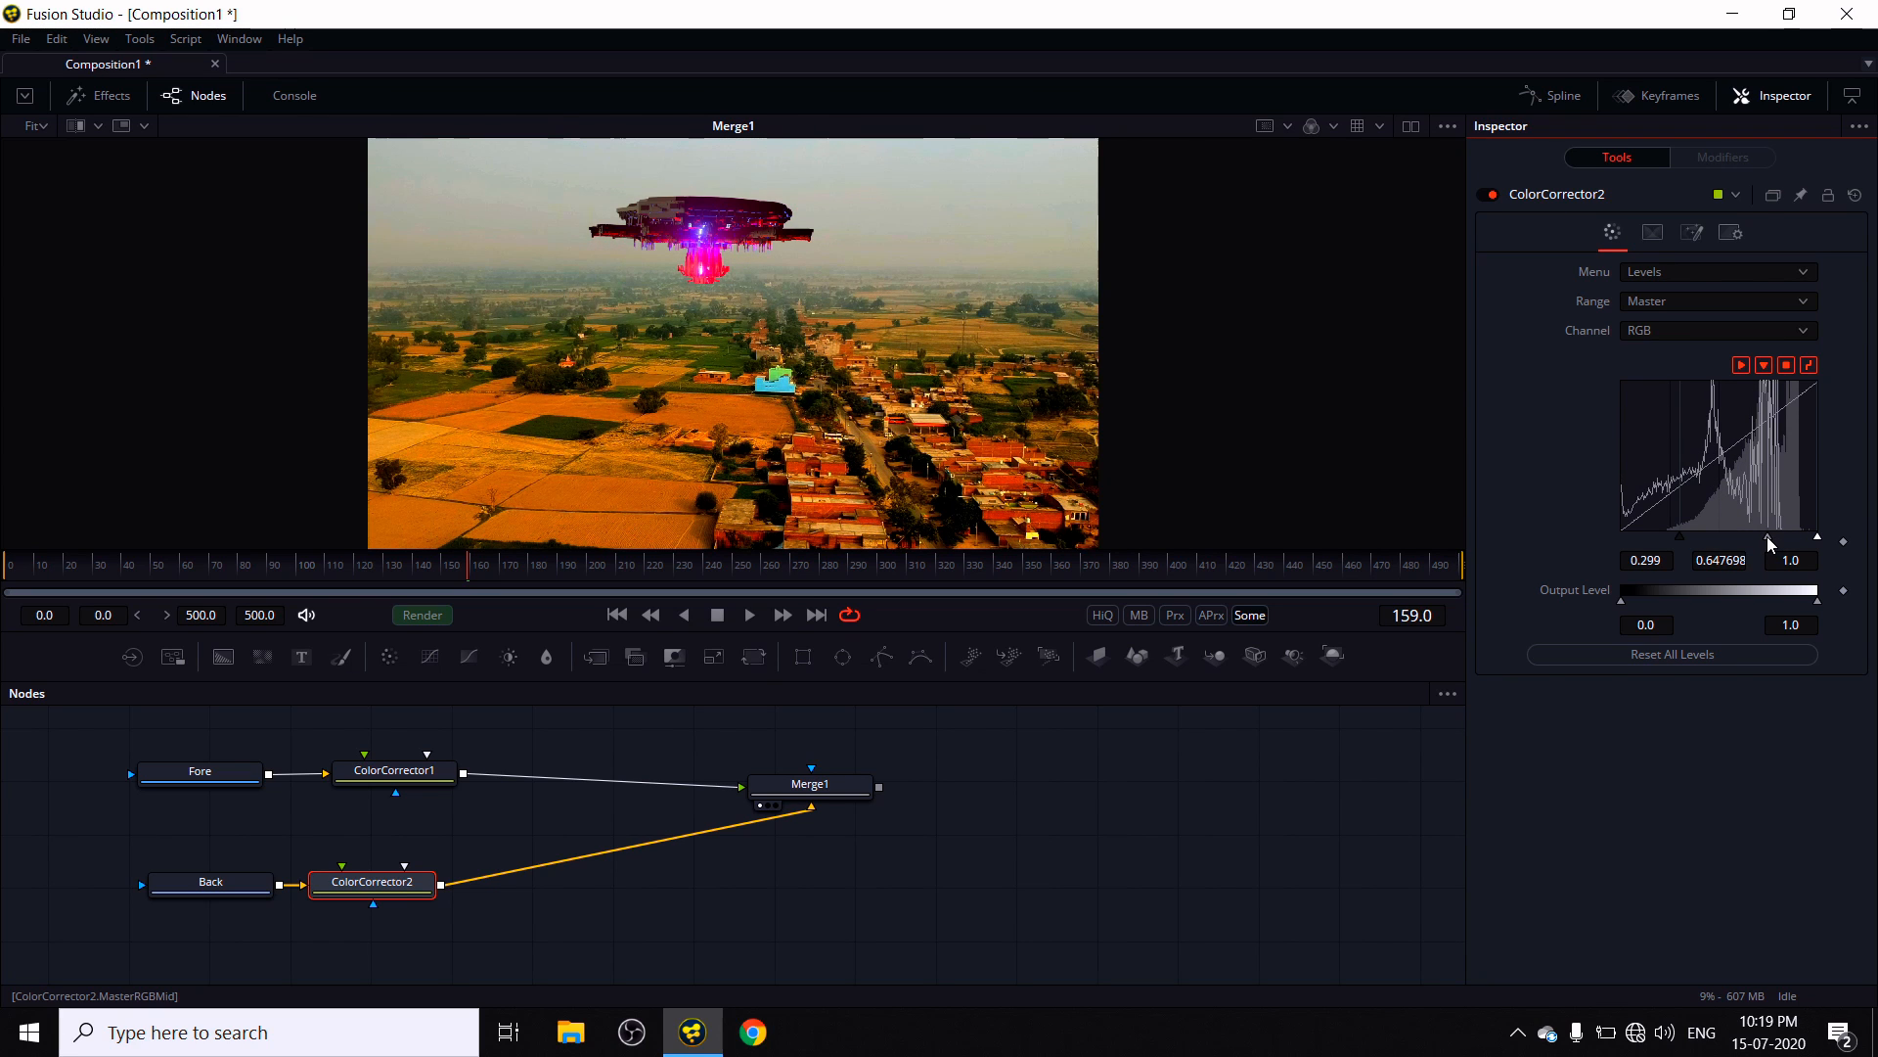
- Set the background Color Corrector's master contrast to 1.98, gain to 0.5 and lift to 0.27
click(1682, 271)
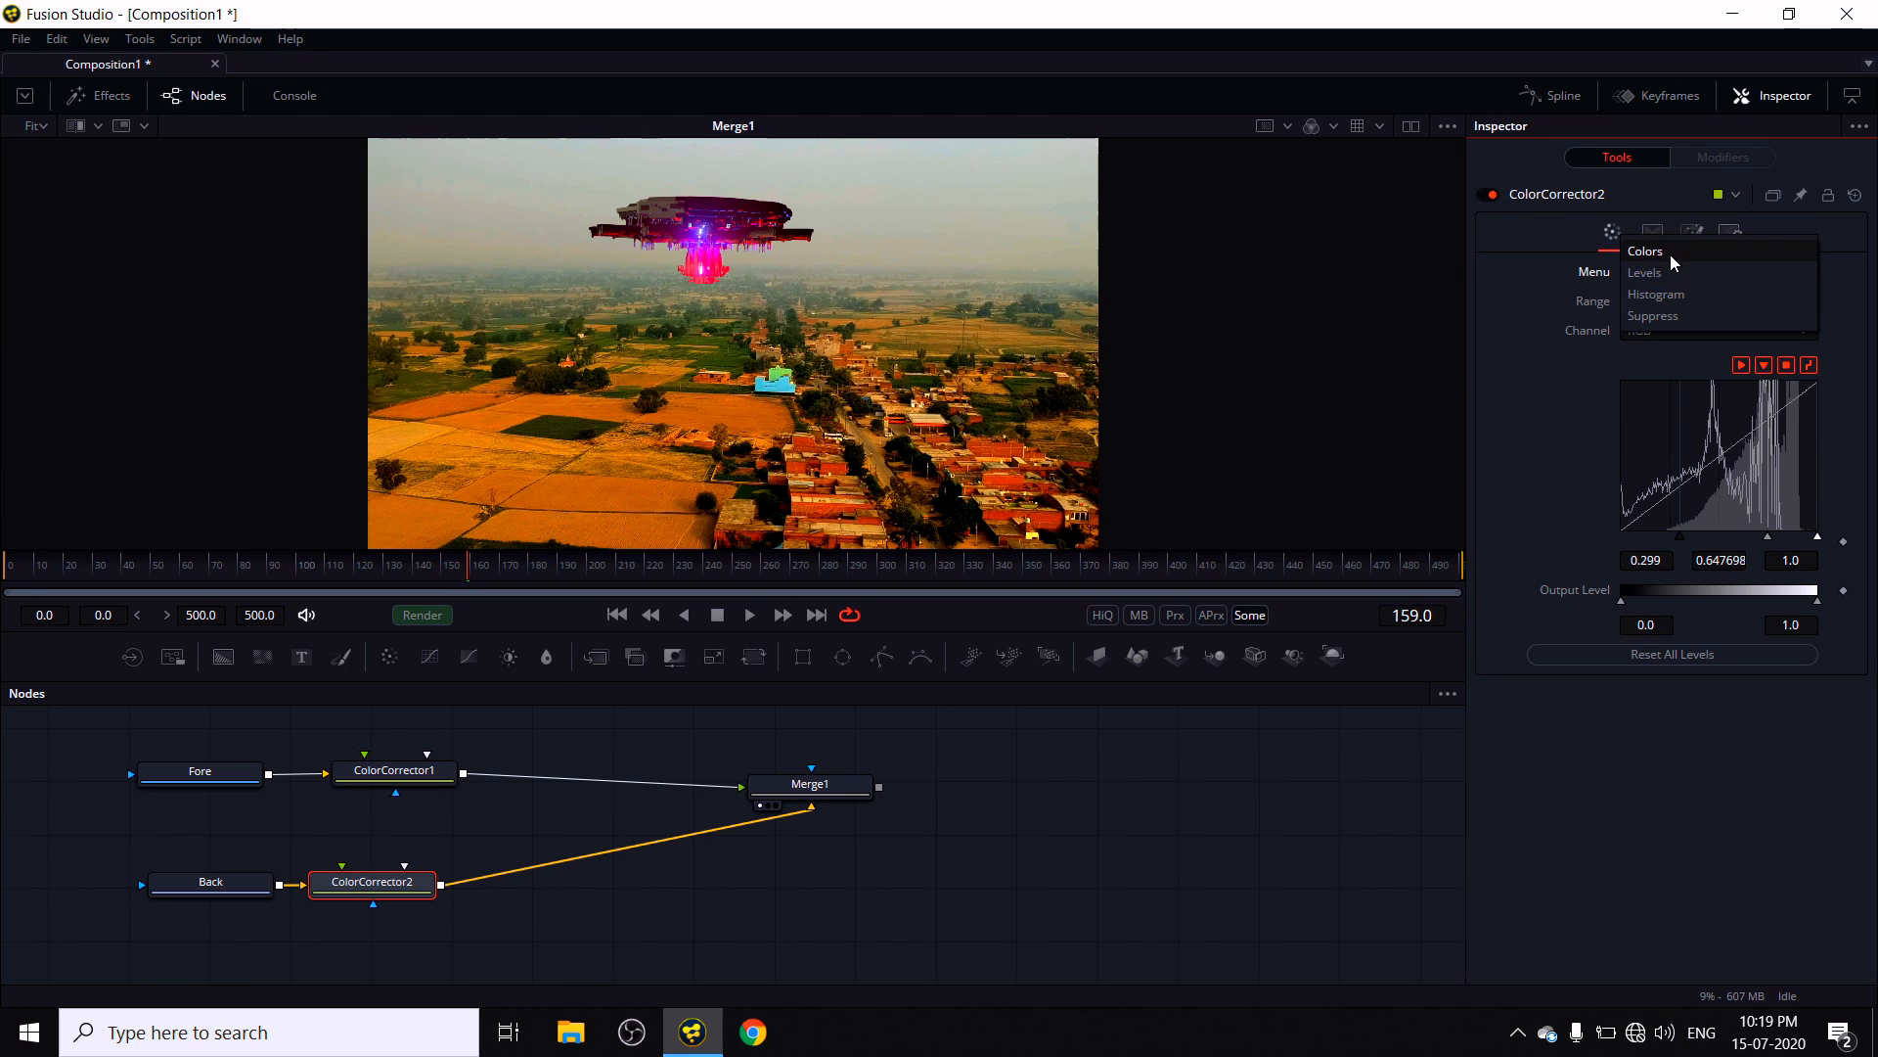
click(1670, 254)
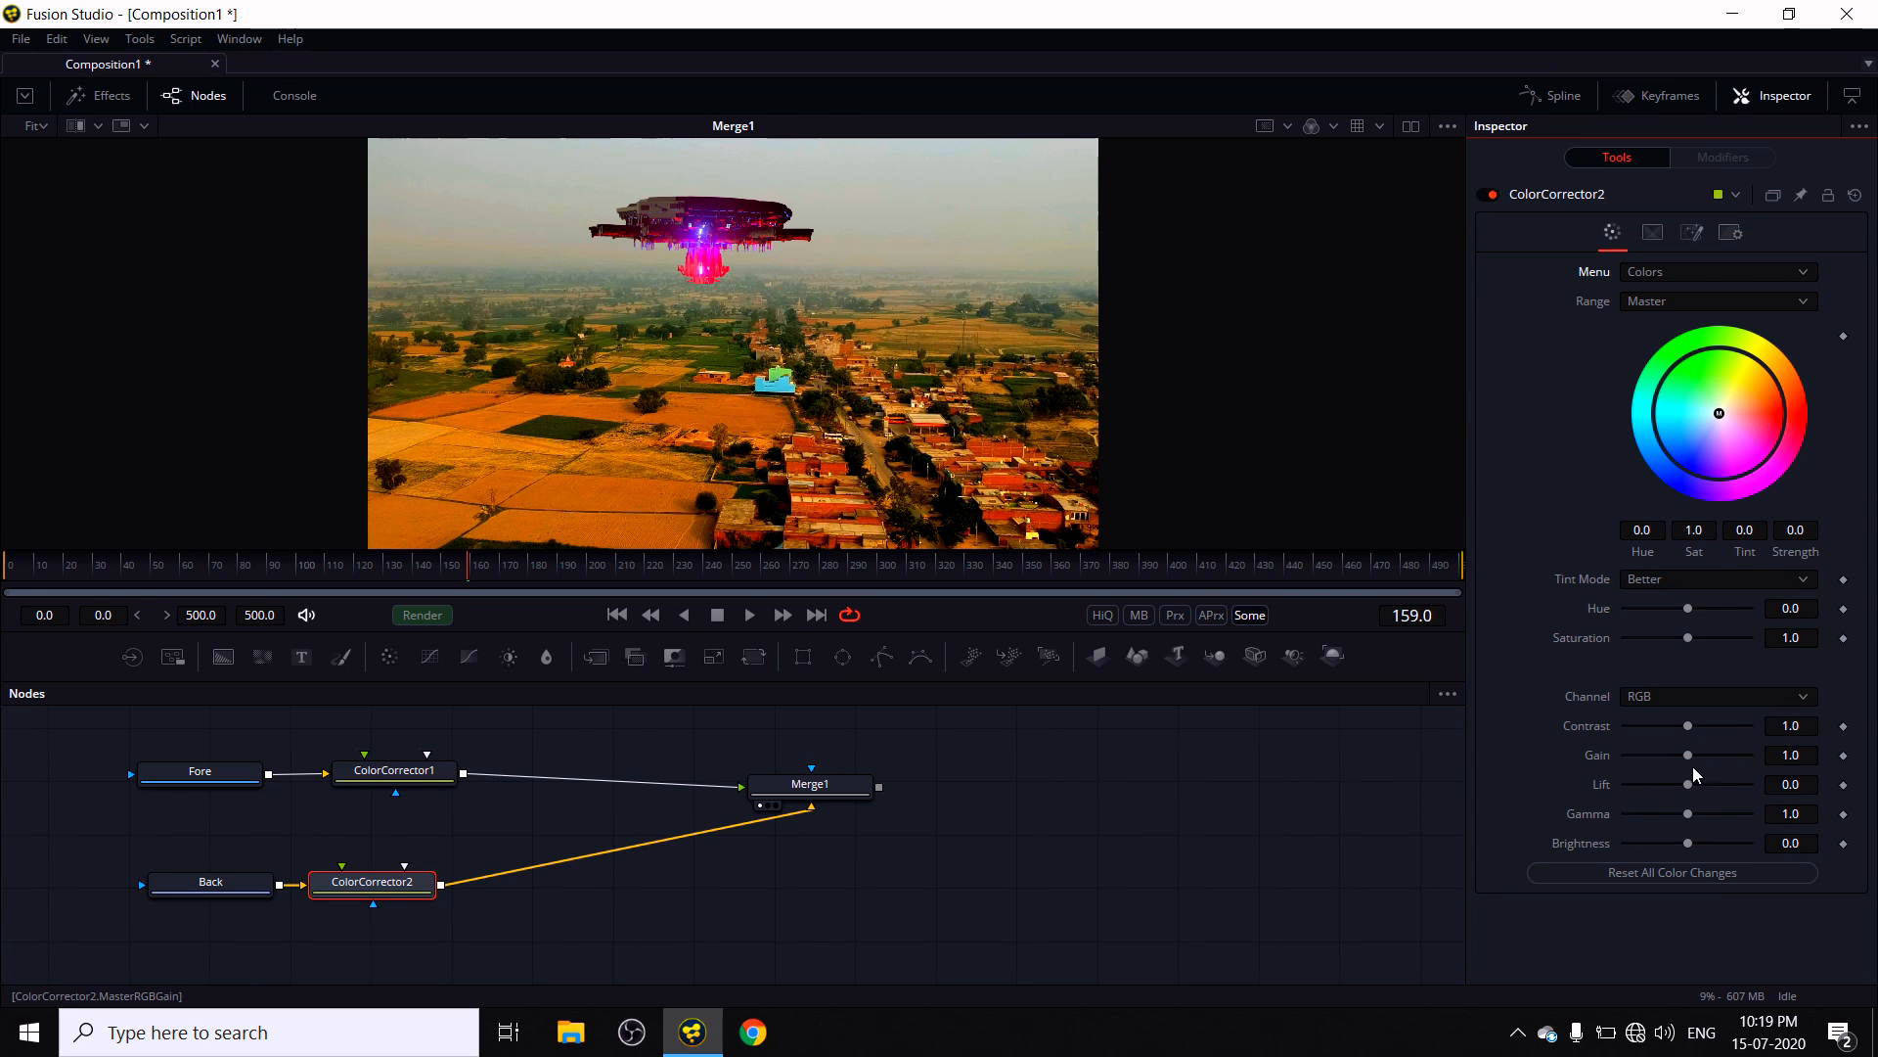
drag(1688, 755, 1659, 760)
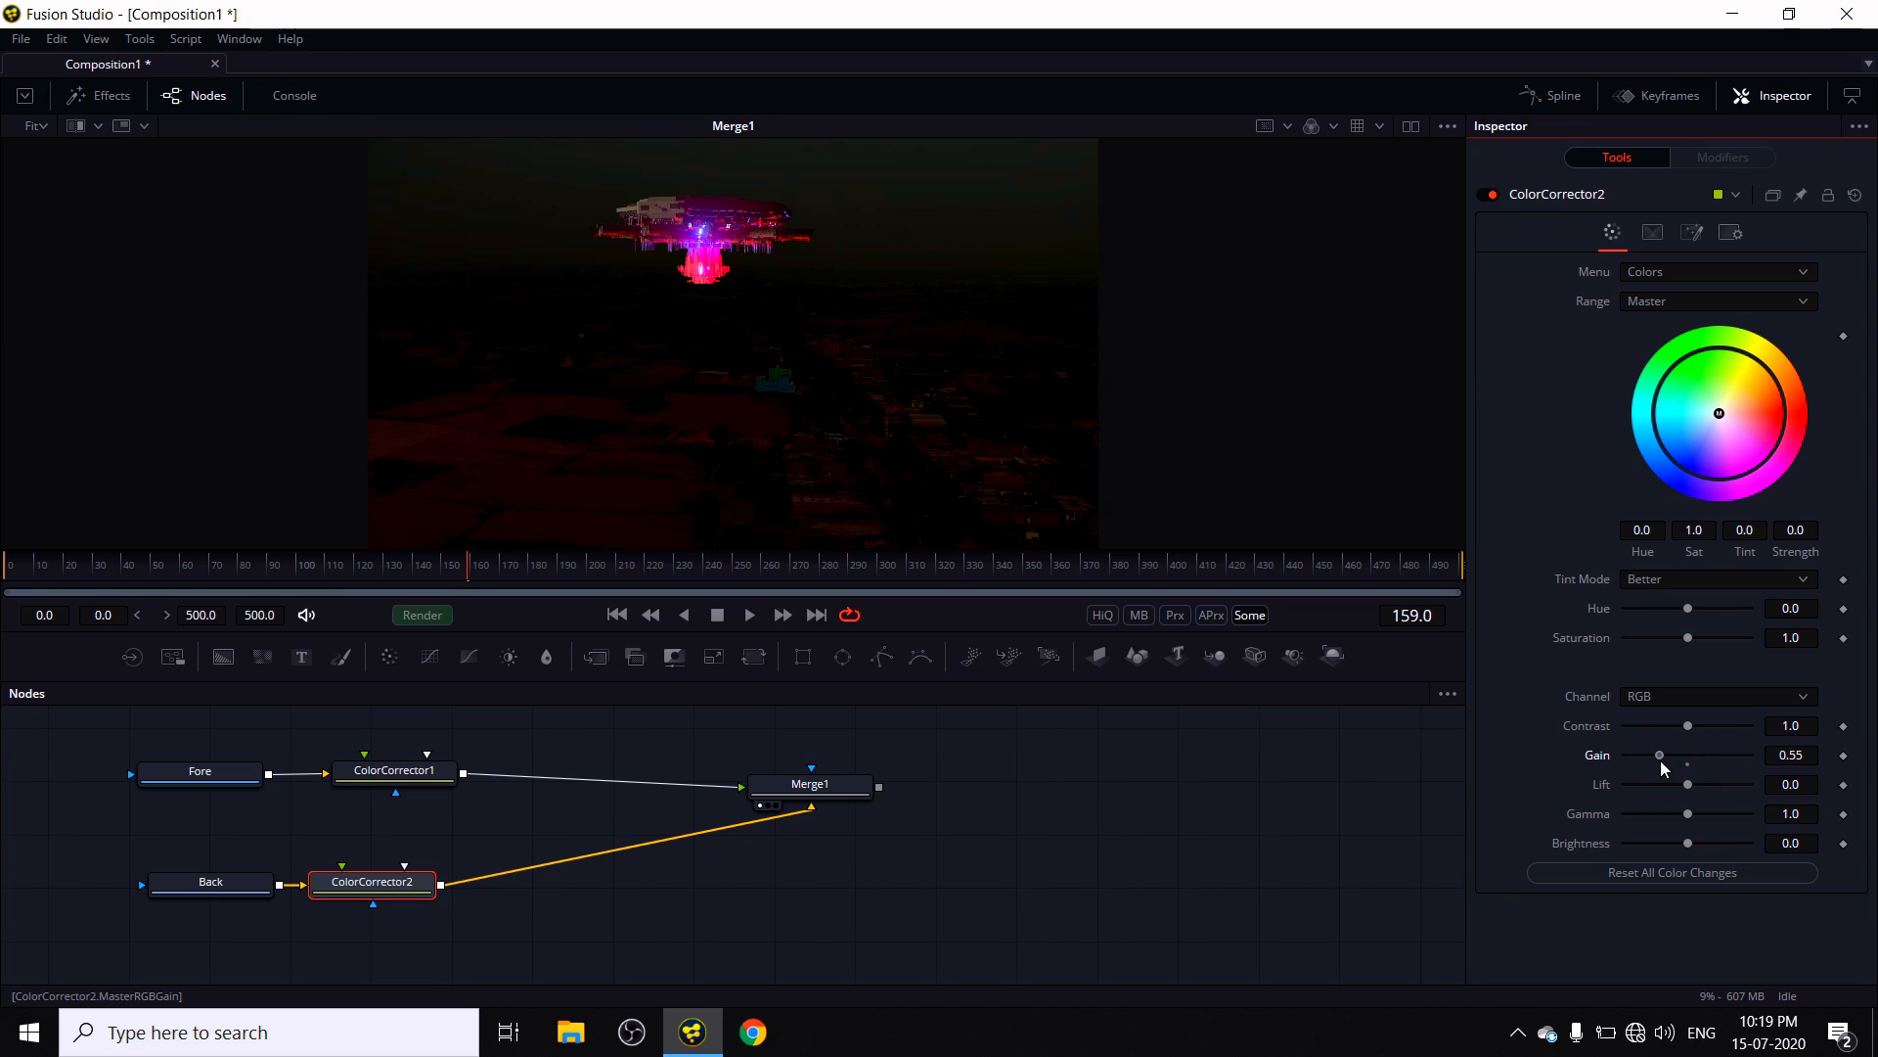
drag(1686, 784, 1699, 793)
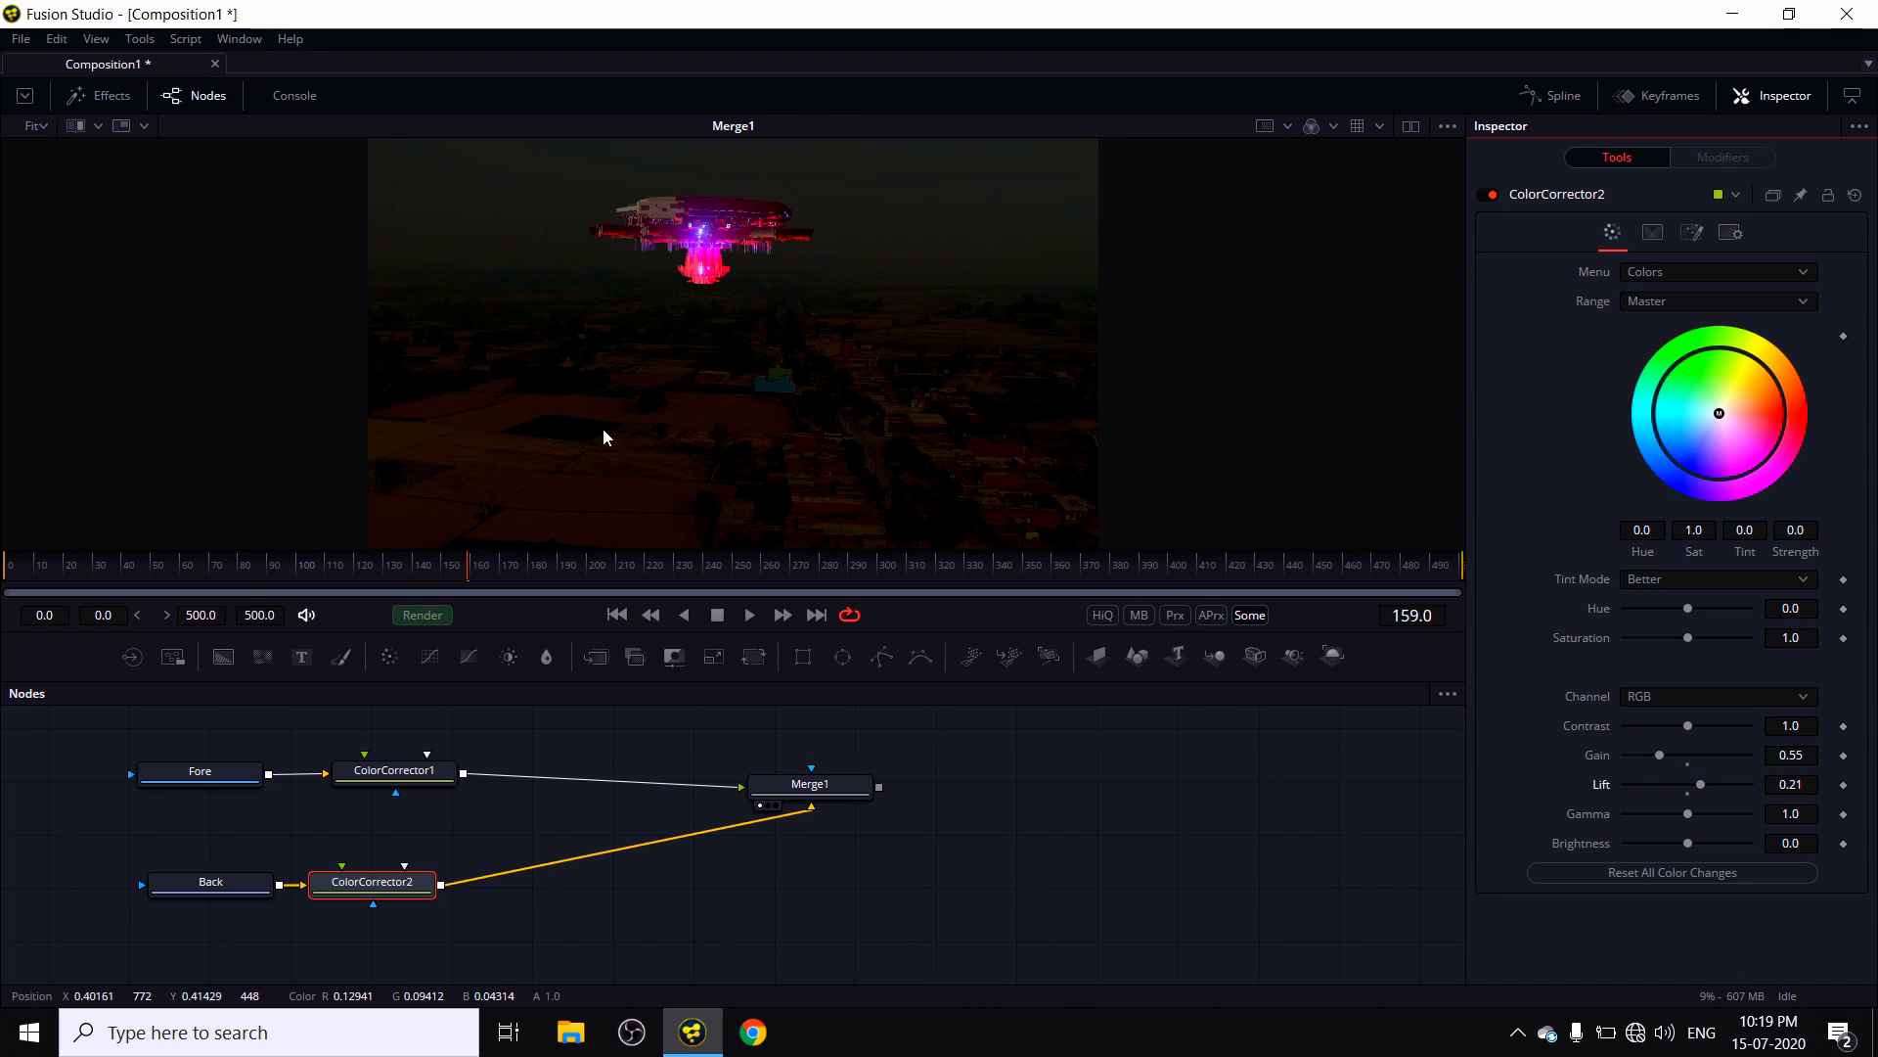
double_click(1687, 793)
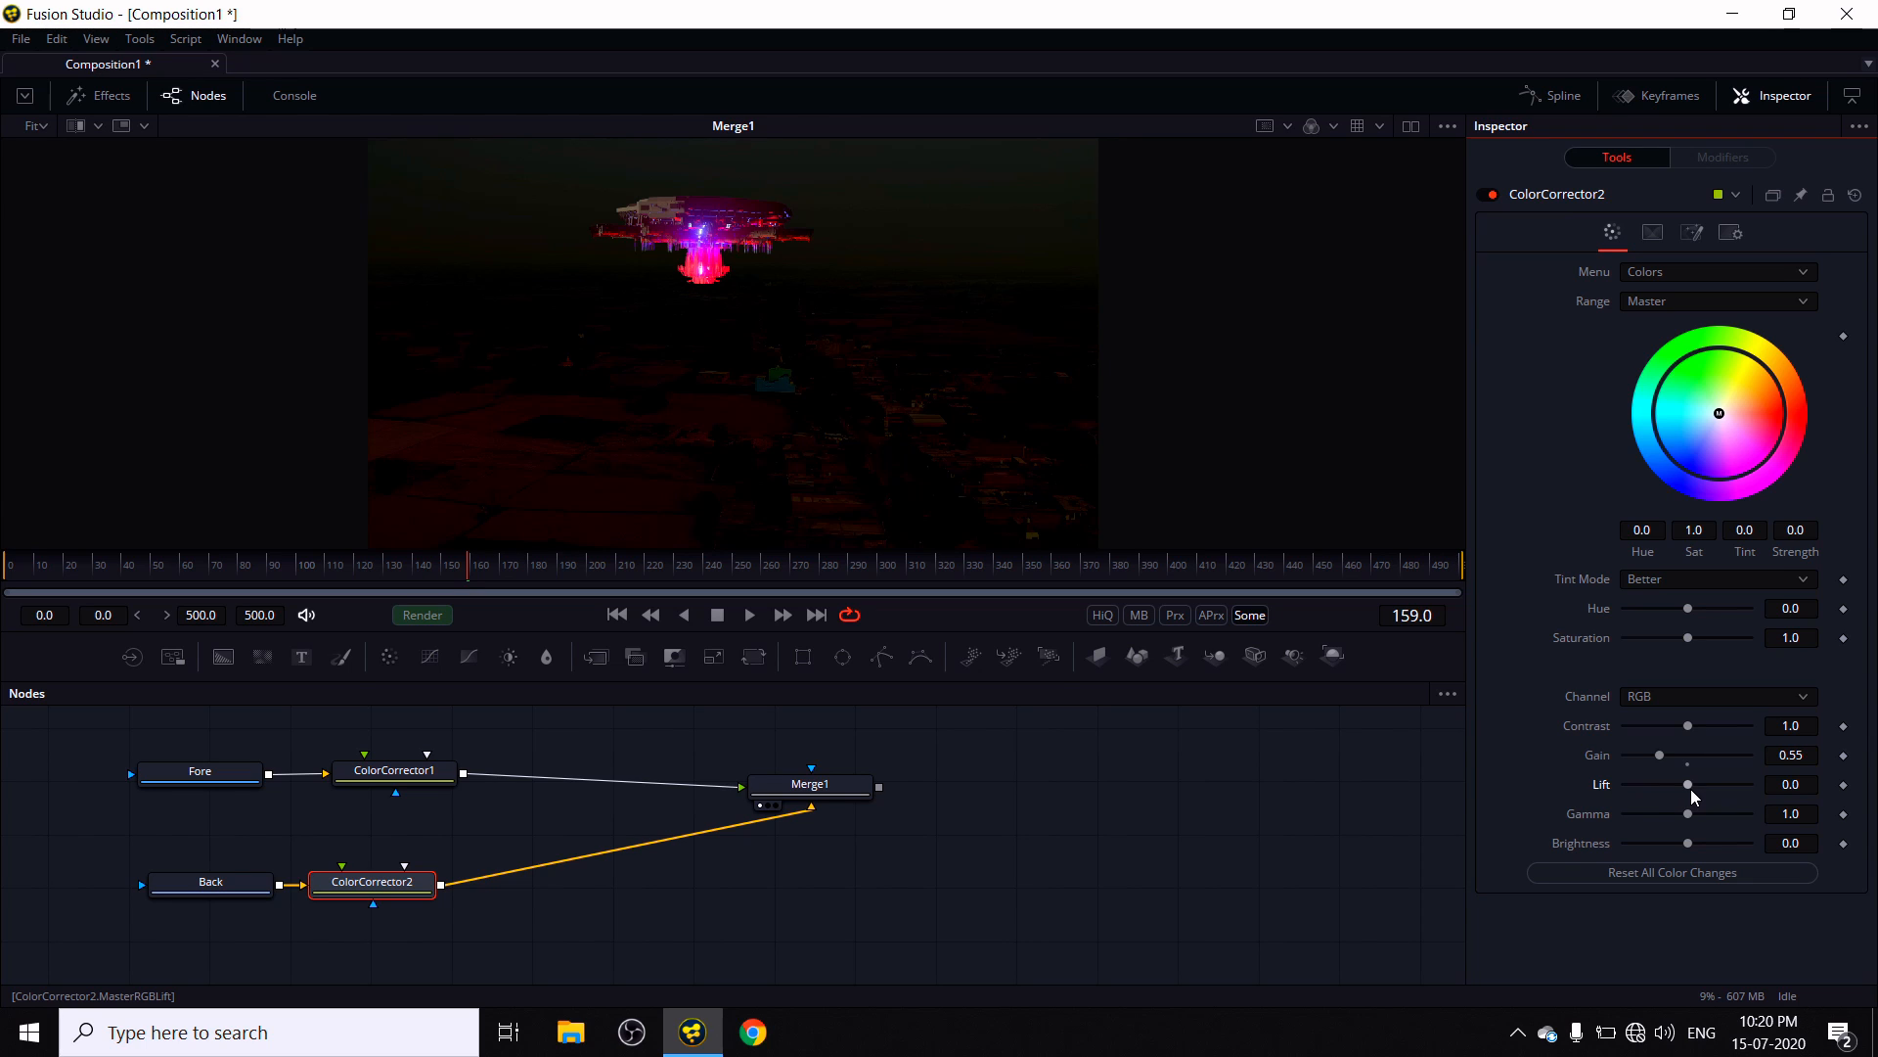
drag(1696, 784, 1706, 784)
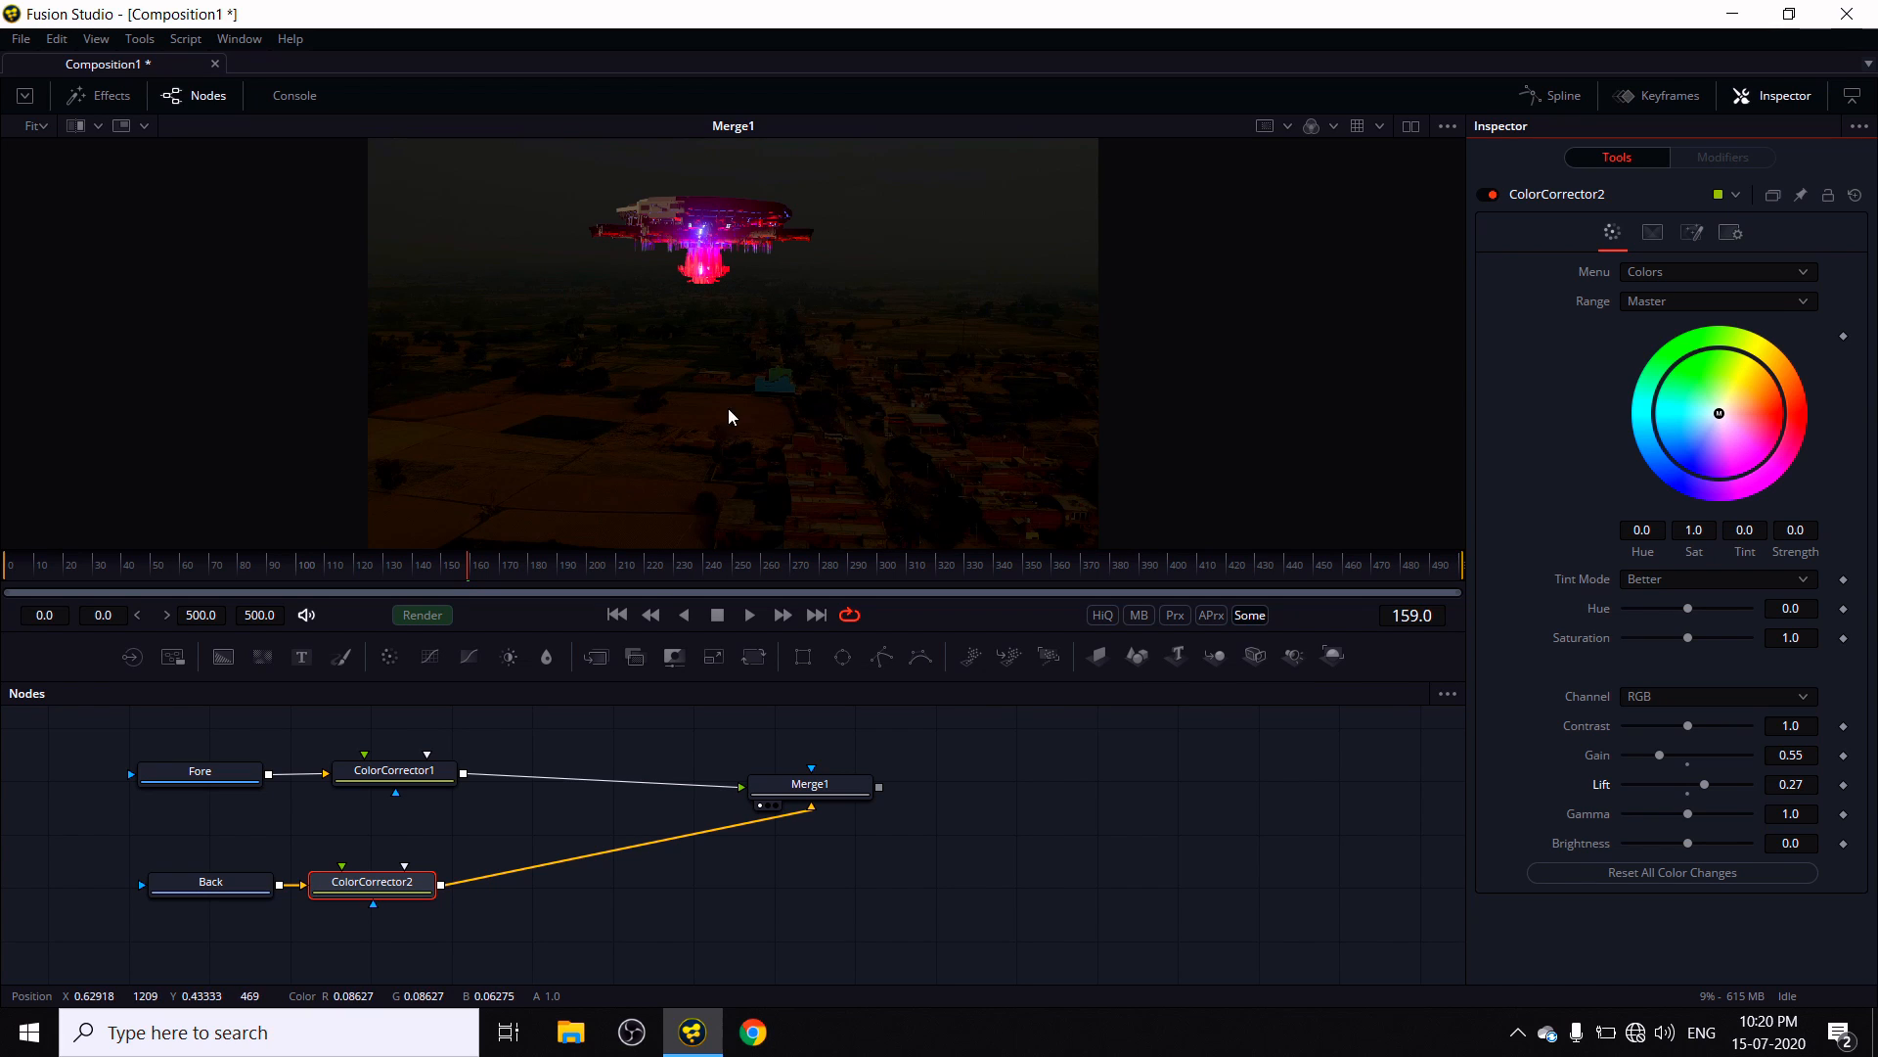
mouse_move(1663, 755)
mouse_down()
mouse_move(1719, 733)
mouse_move(1664, 753)
mouse_up()
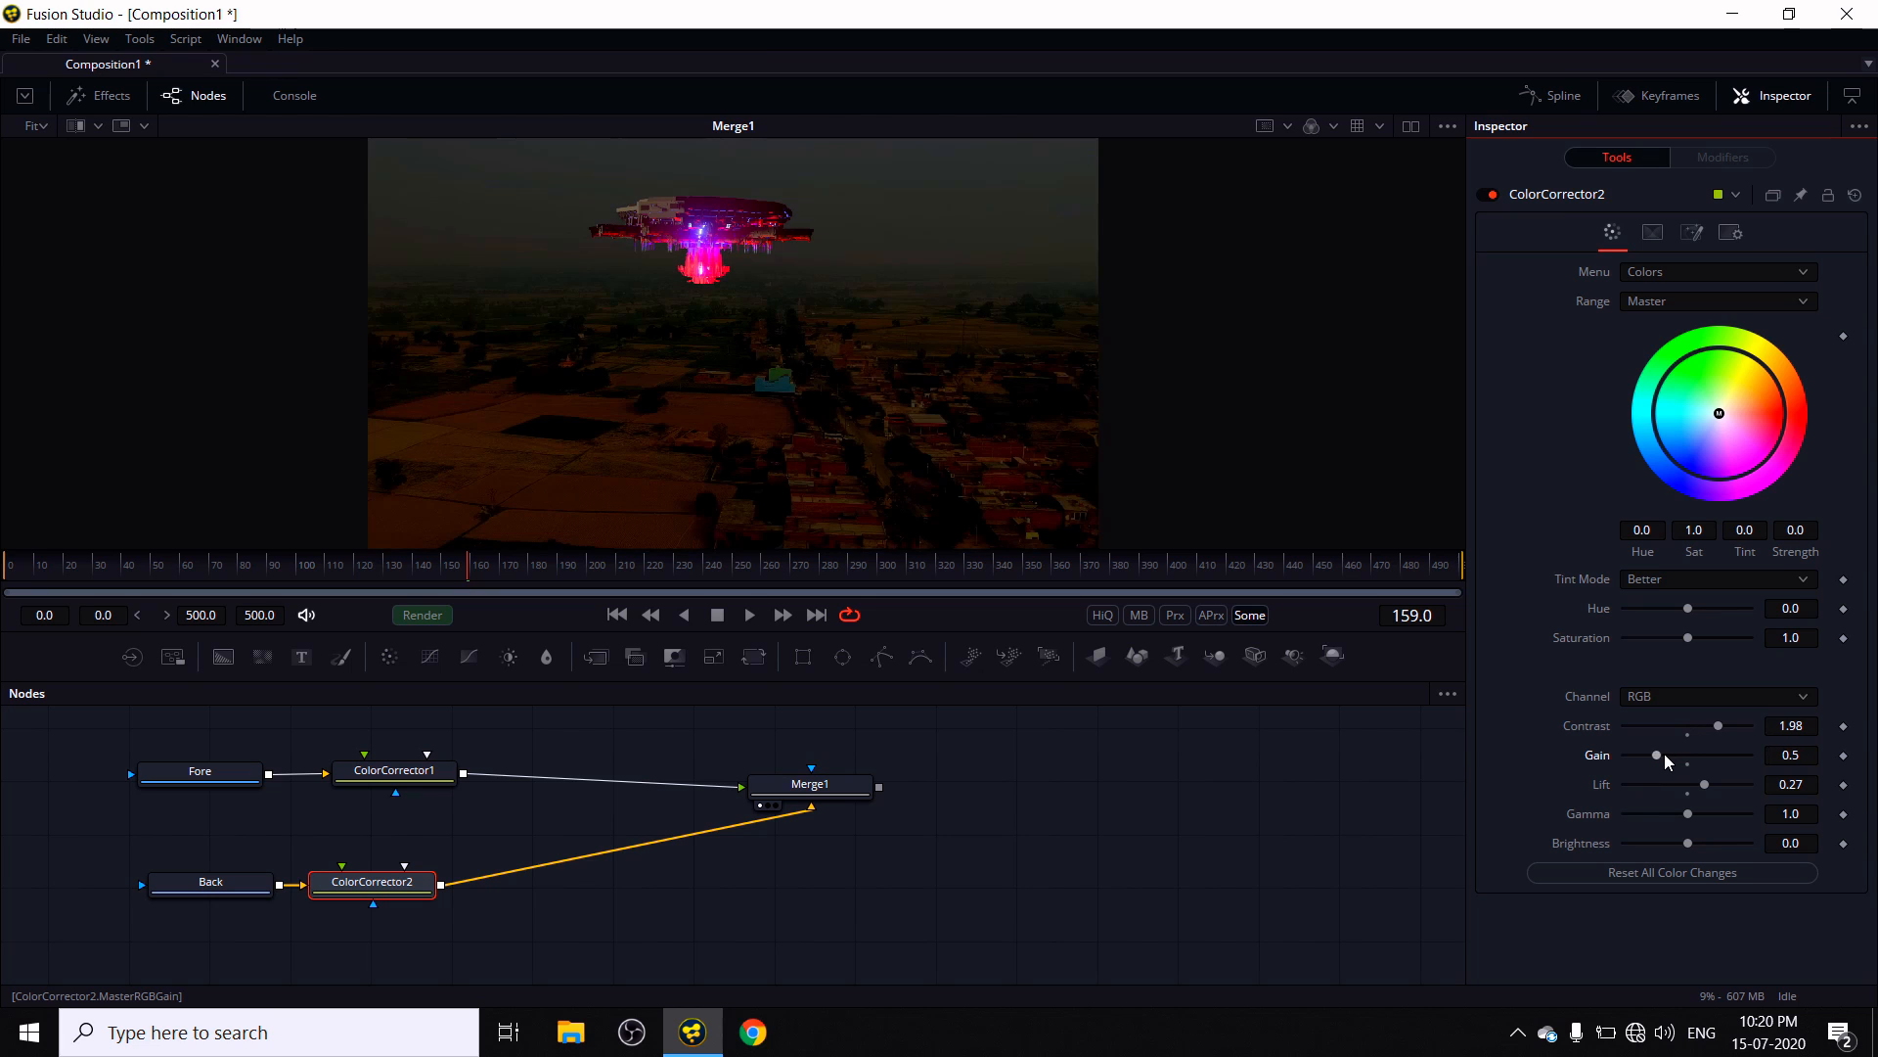
- Try a blue master tint on the background and remove it again, lowering the saturation to 0.52 and gain to 0.42
drag(1719, 418, 1701, 442)
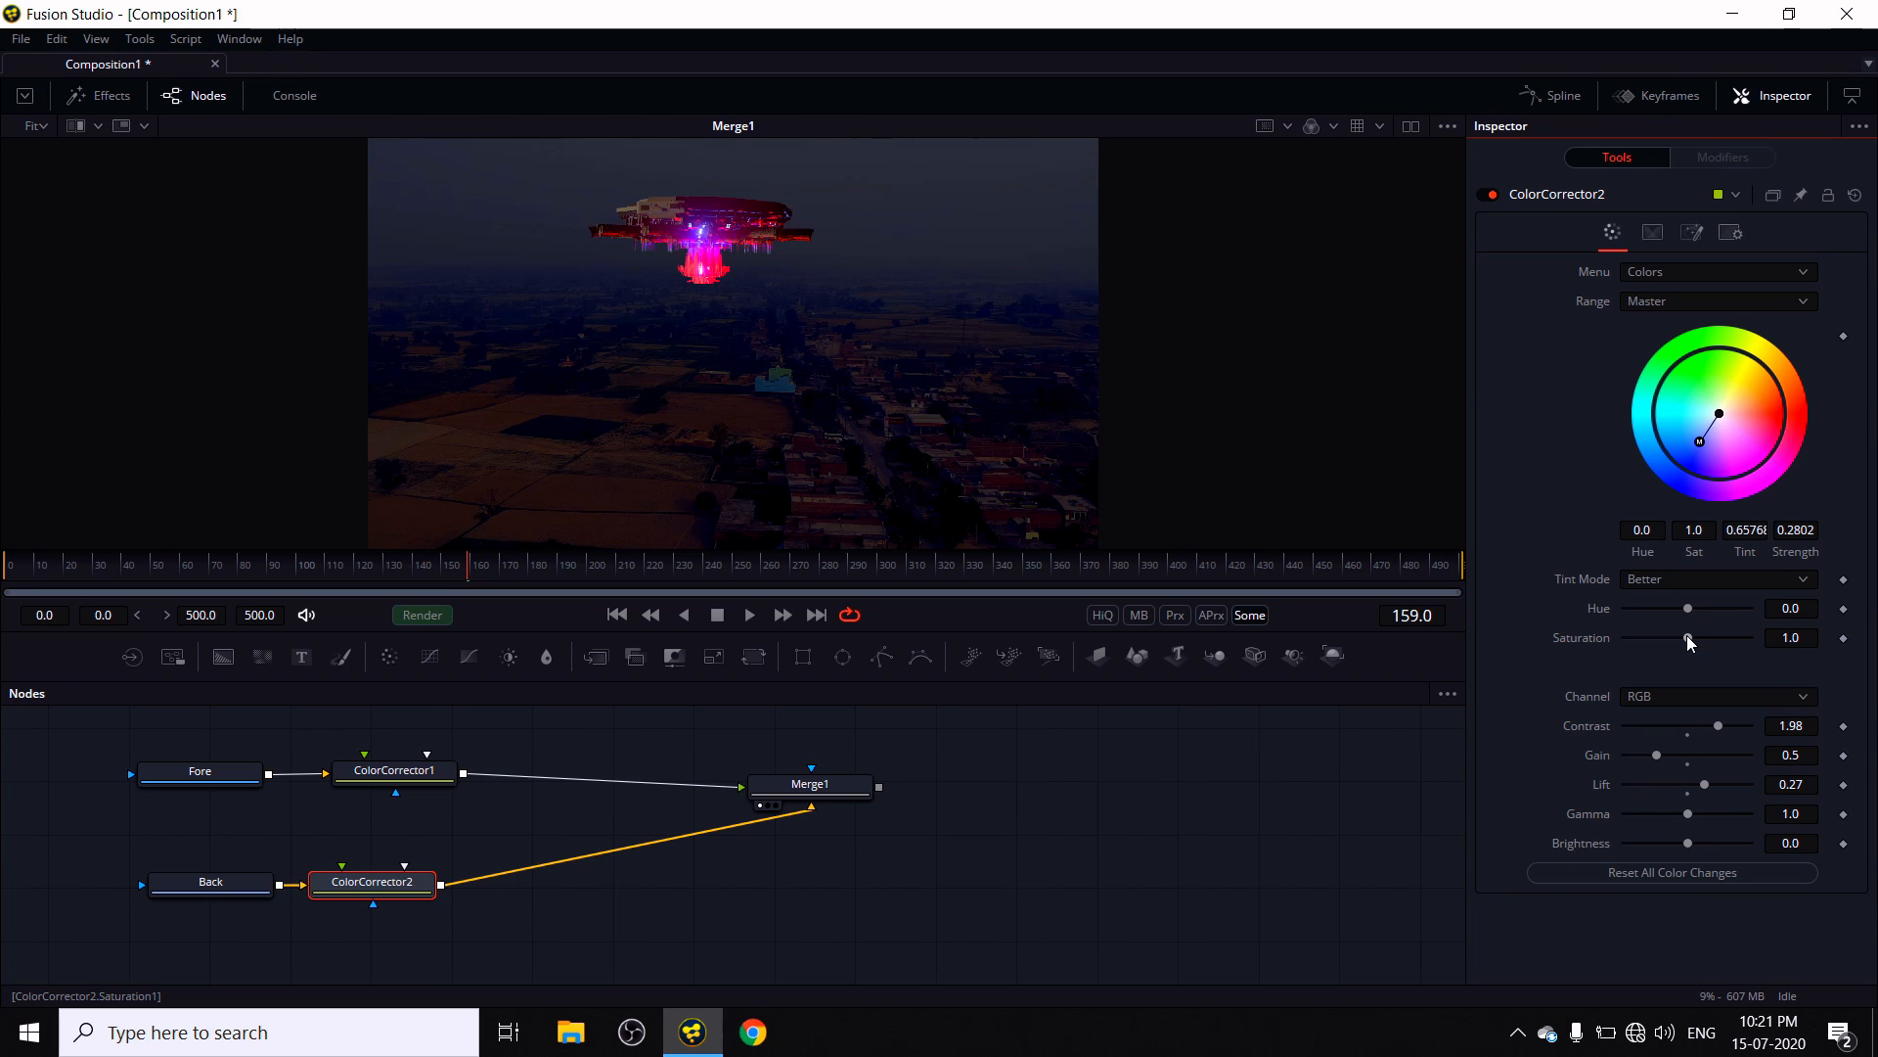
drag(1686, 636, 1652, 642)
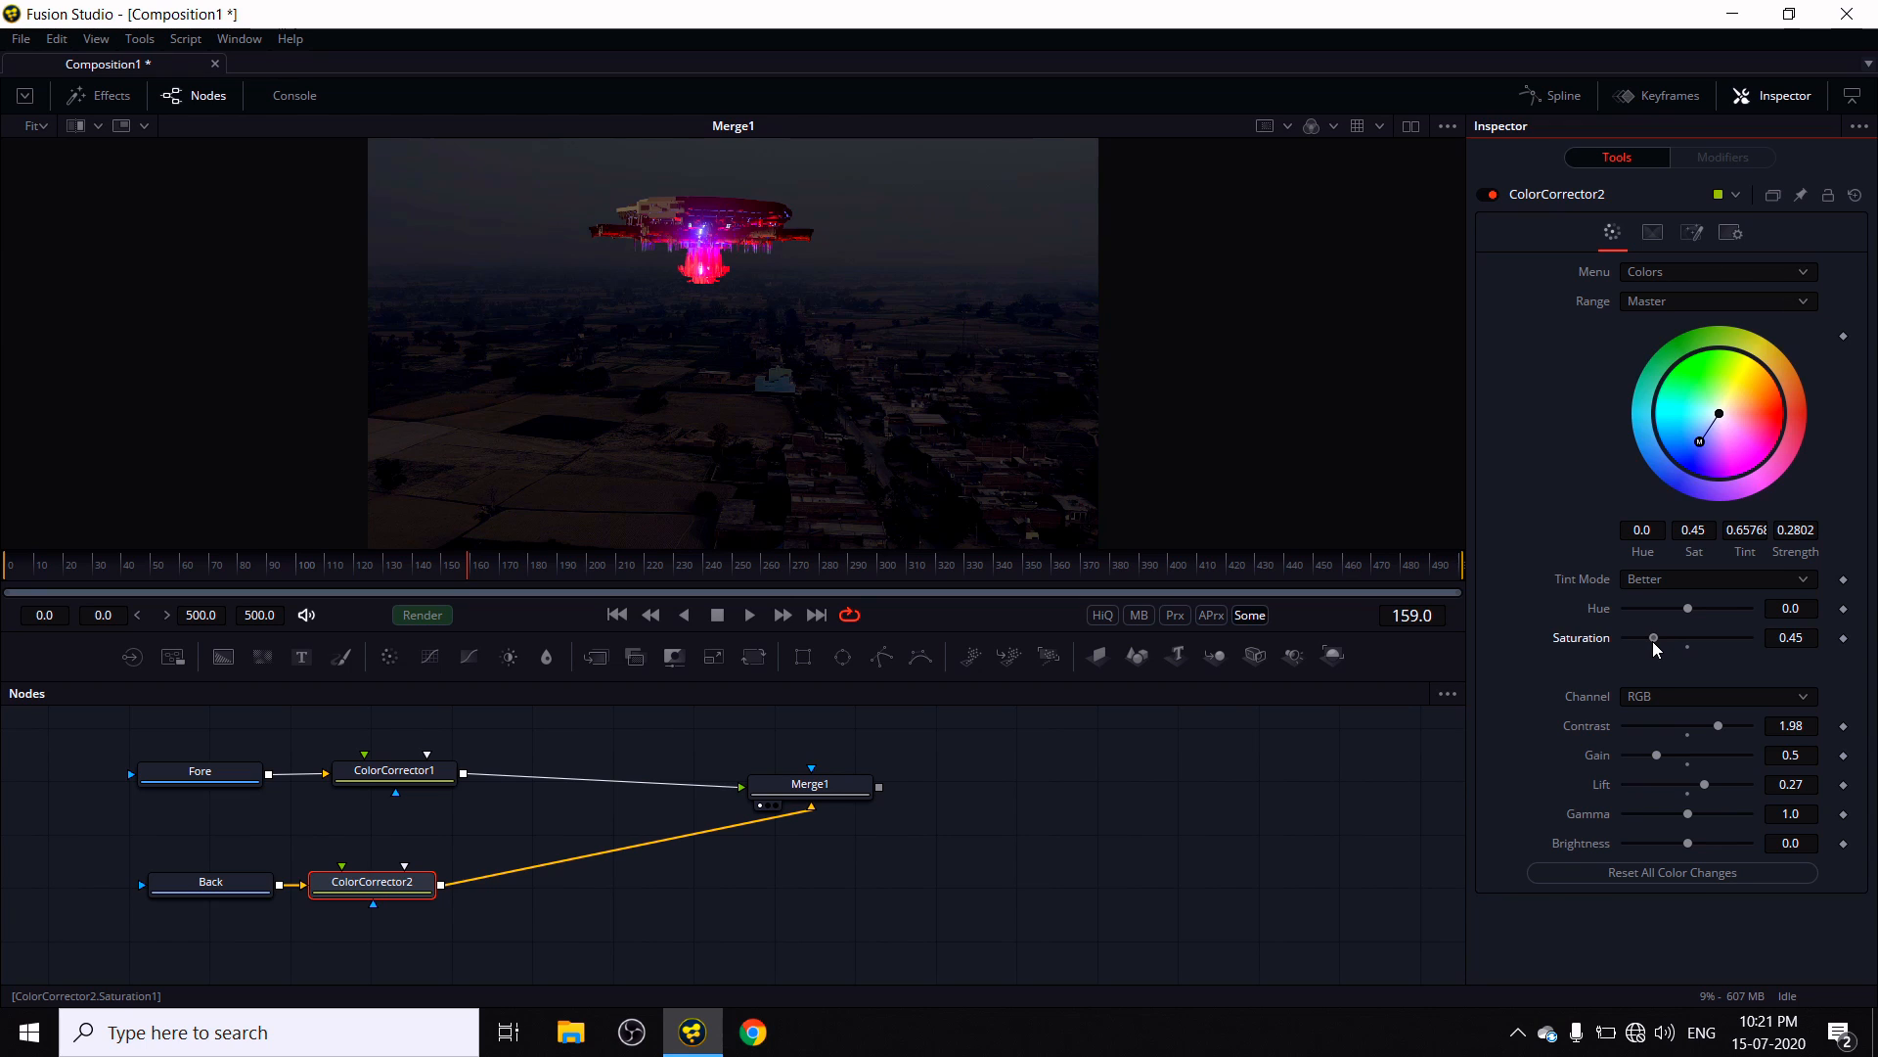
drag(1653, 642, 1657, 642)
drag(1658, 755, 1652, 755)
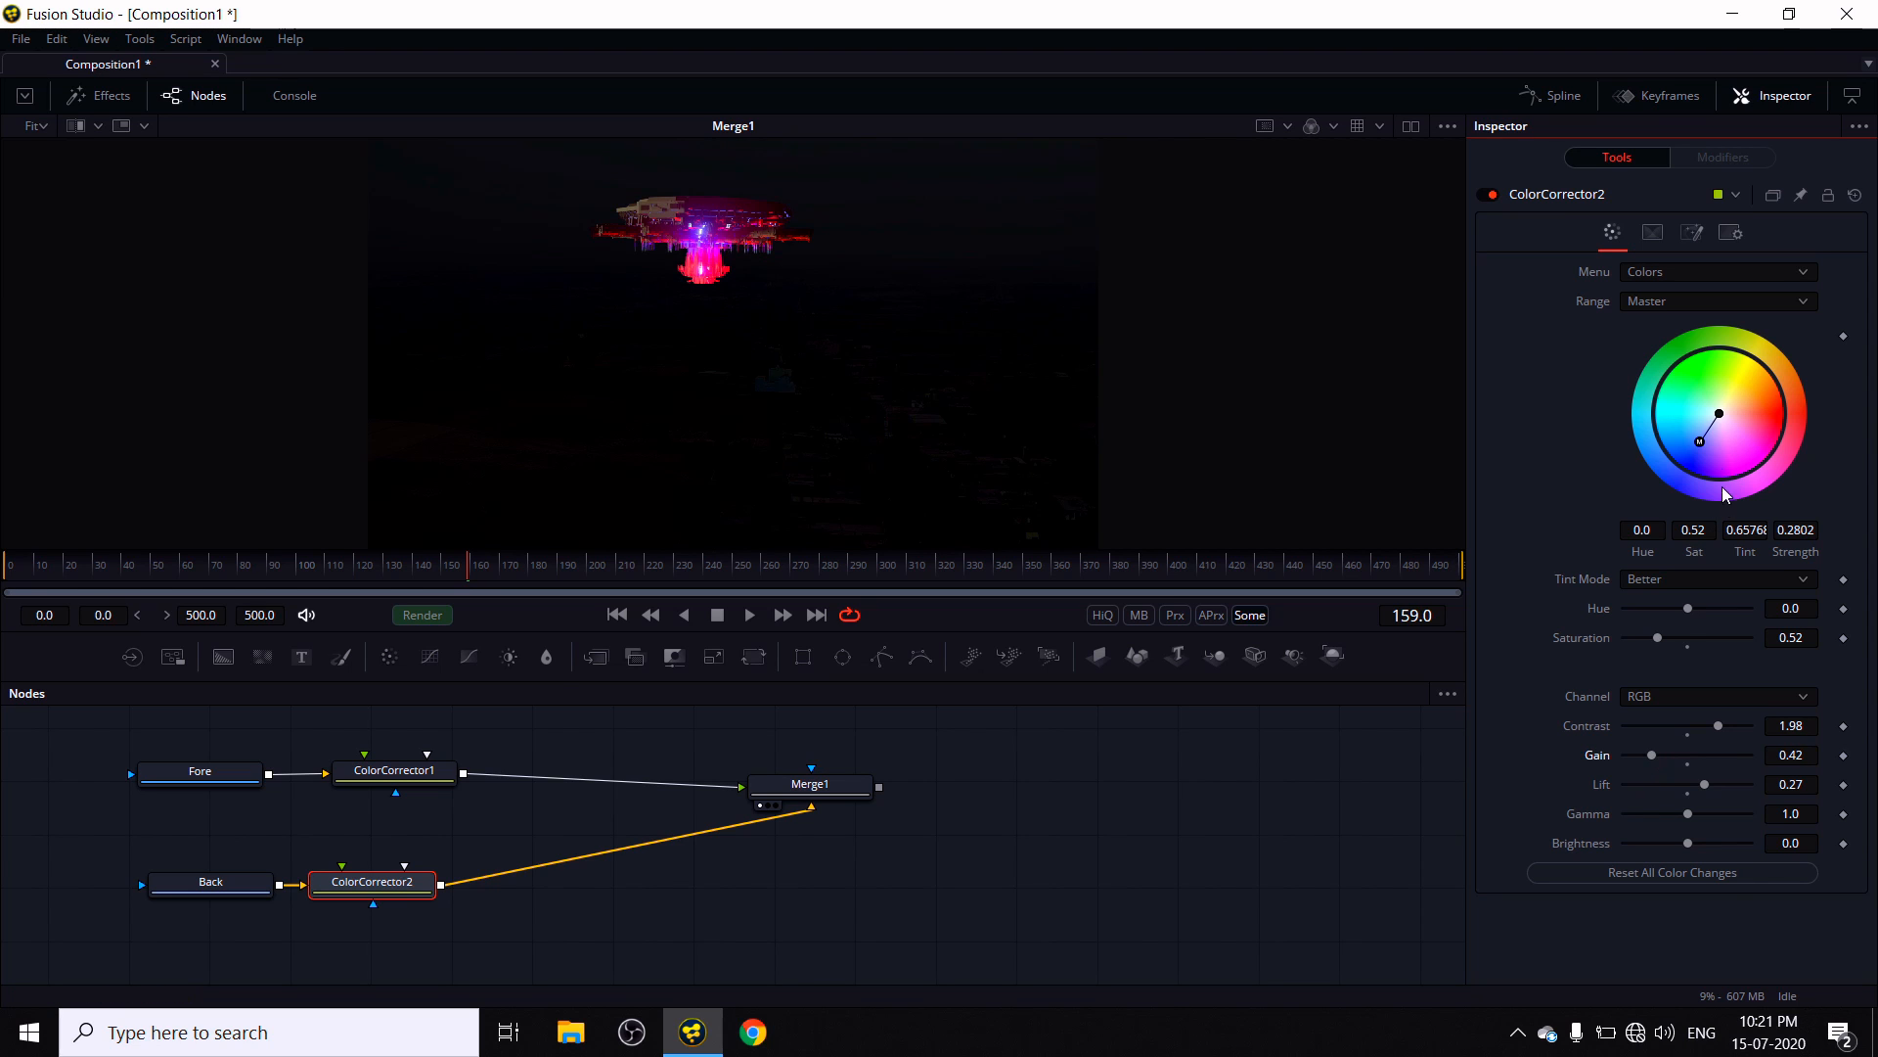
mouse_move(1700, 443)
mouse_down()
mouse_move(1692, 464)
mouse_move(1719, 413)
mouse_up()
- Tint the background's shadows blue with a strength of about 0.96
click(1700, 296)
click(1692, 331)
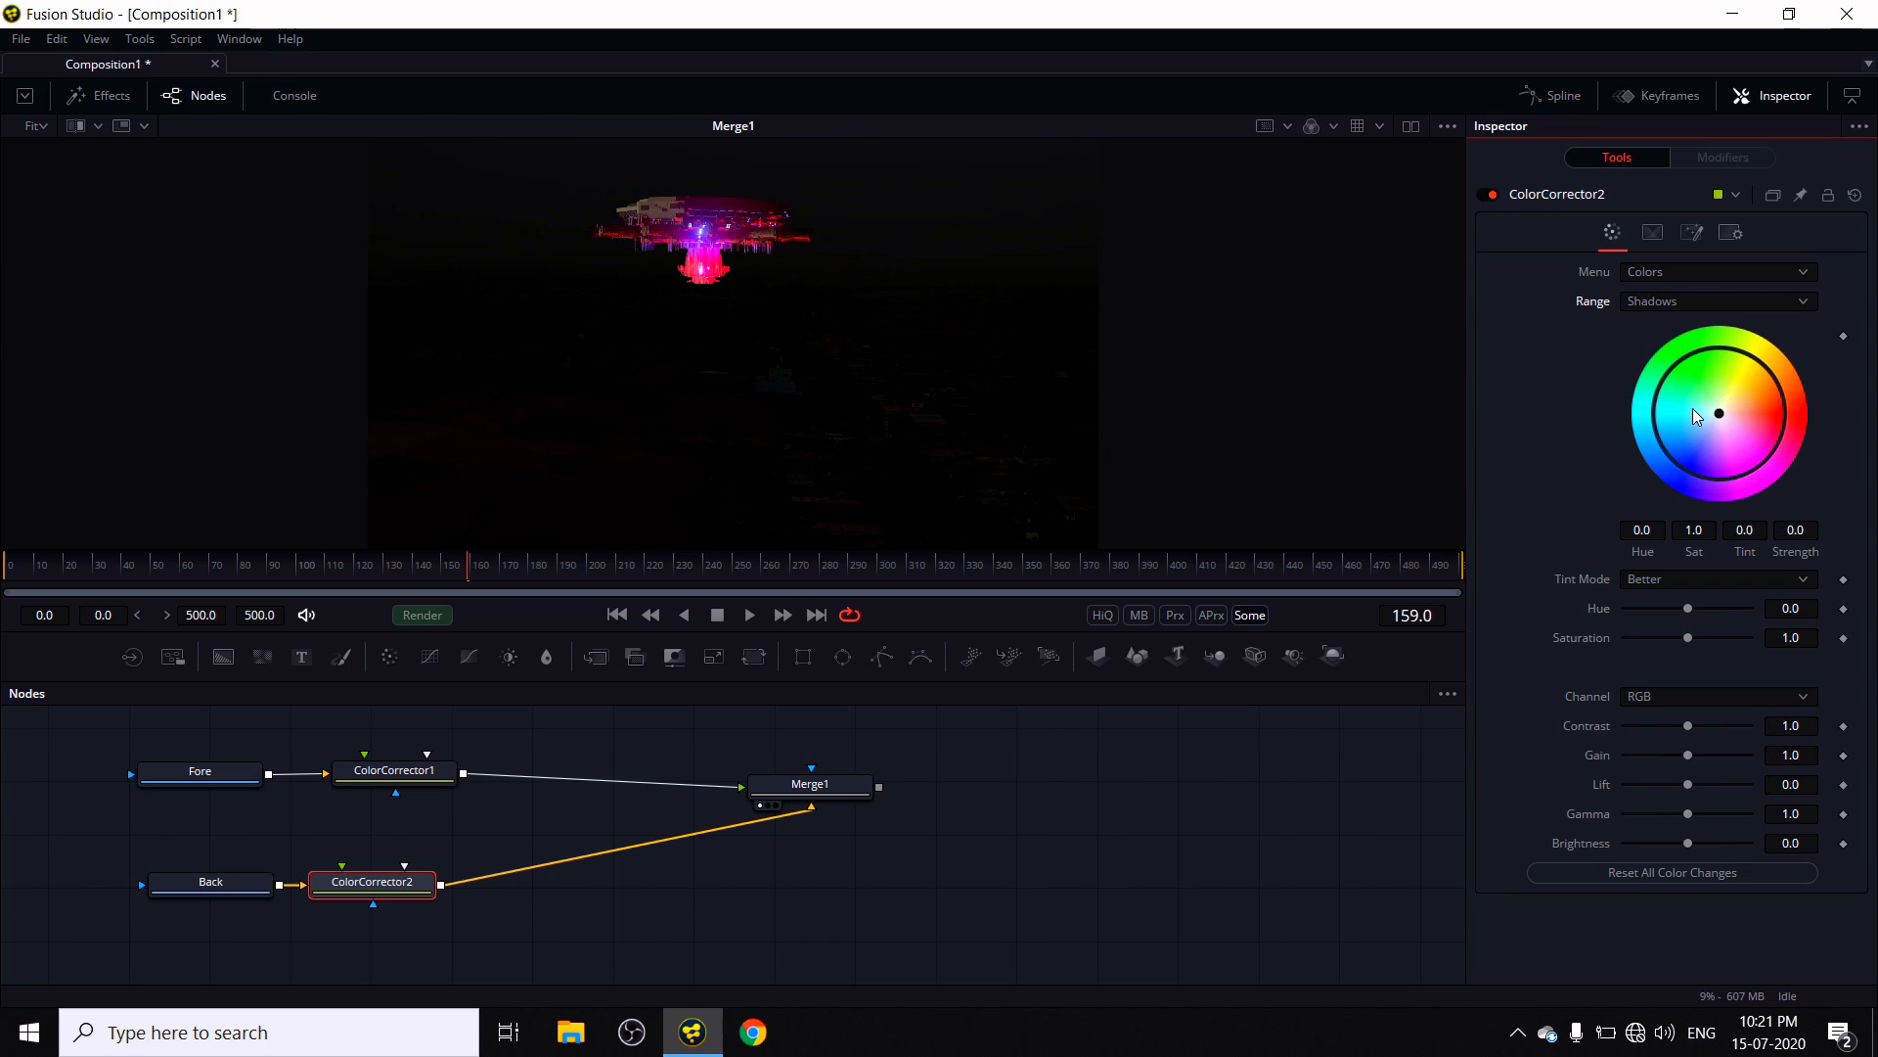
drag(1718, 417, 1687, 469)
- Tint the background's midtones blue with a strength of about 0.29
click(1692, 294)
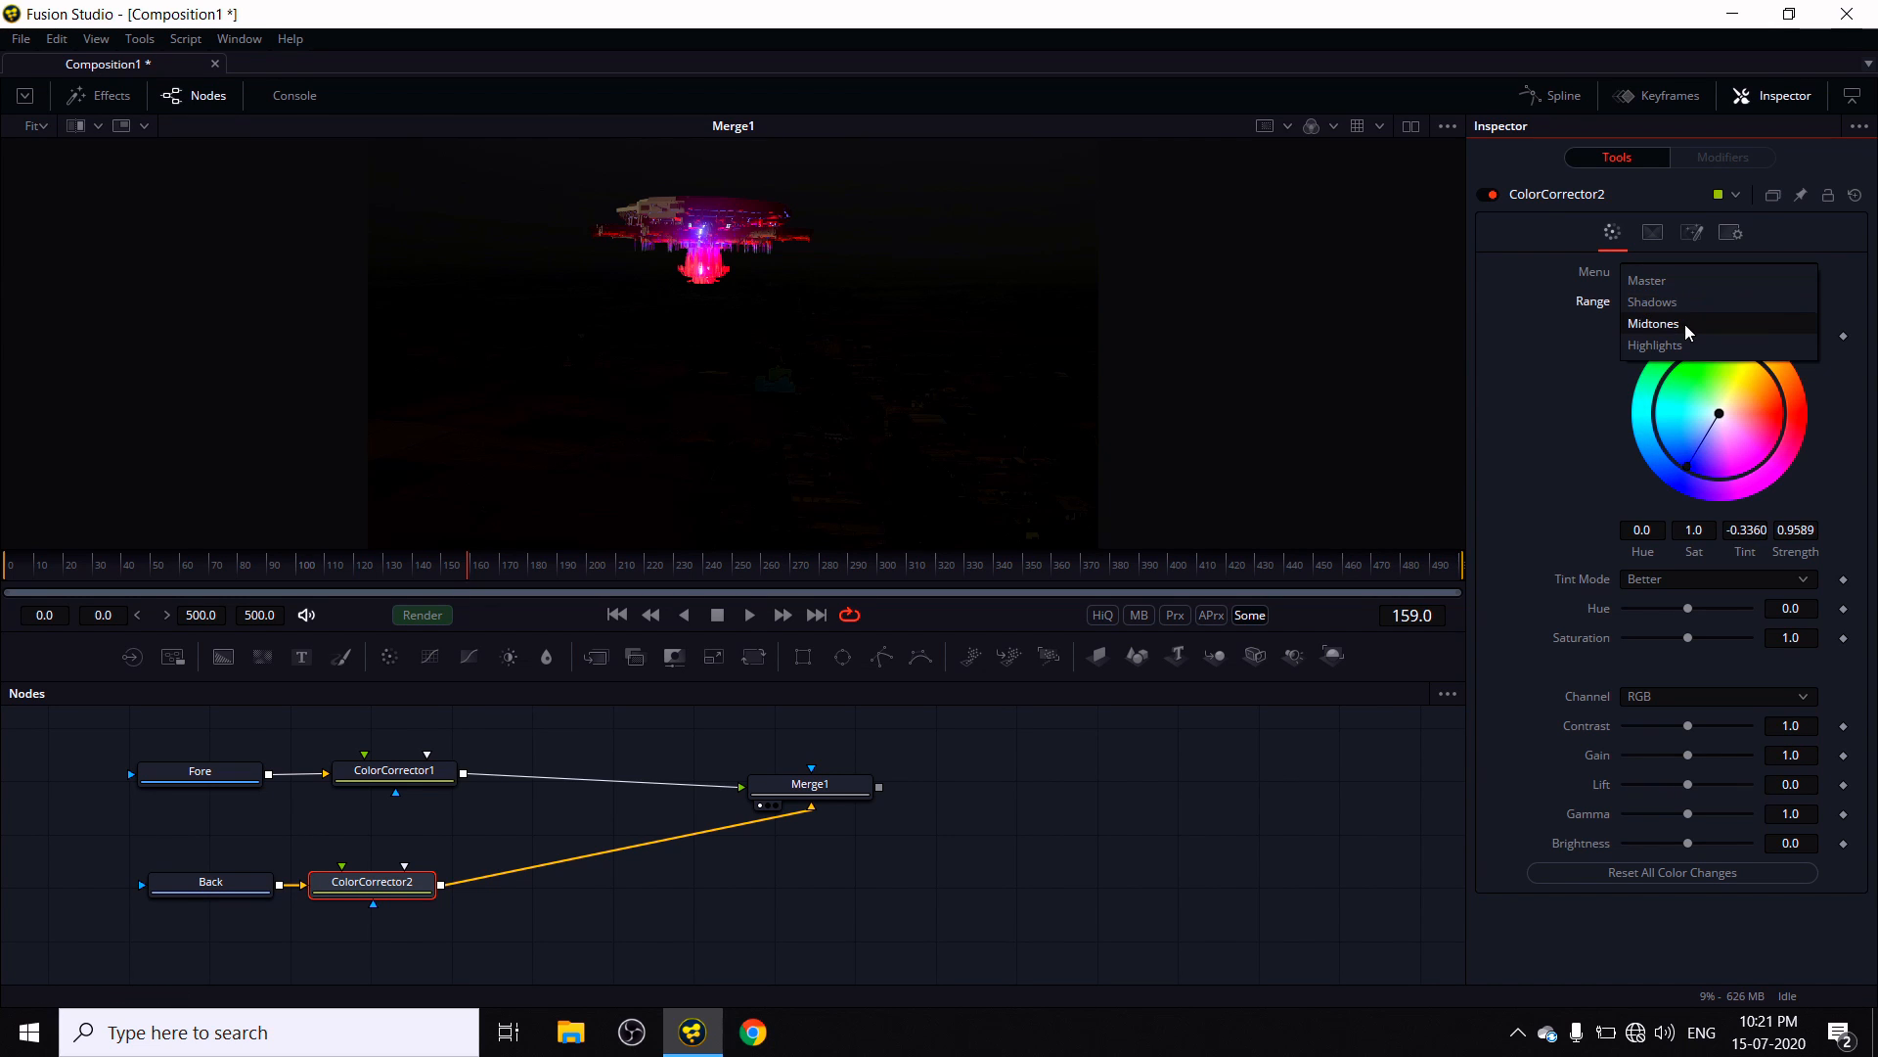
click(1683, 324)
drag(1719, 414, 1702, 443)
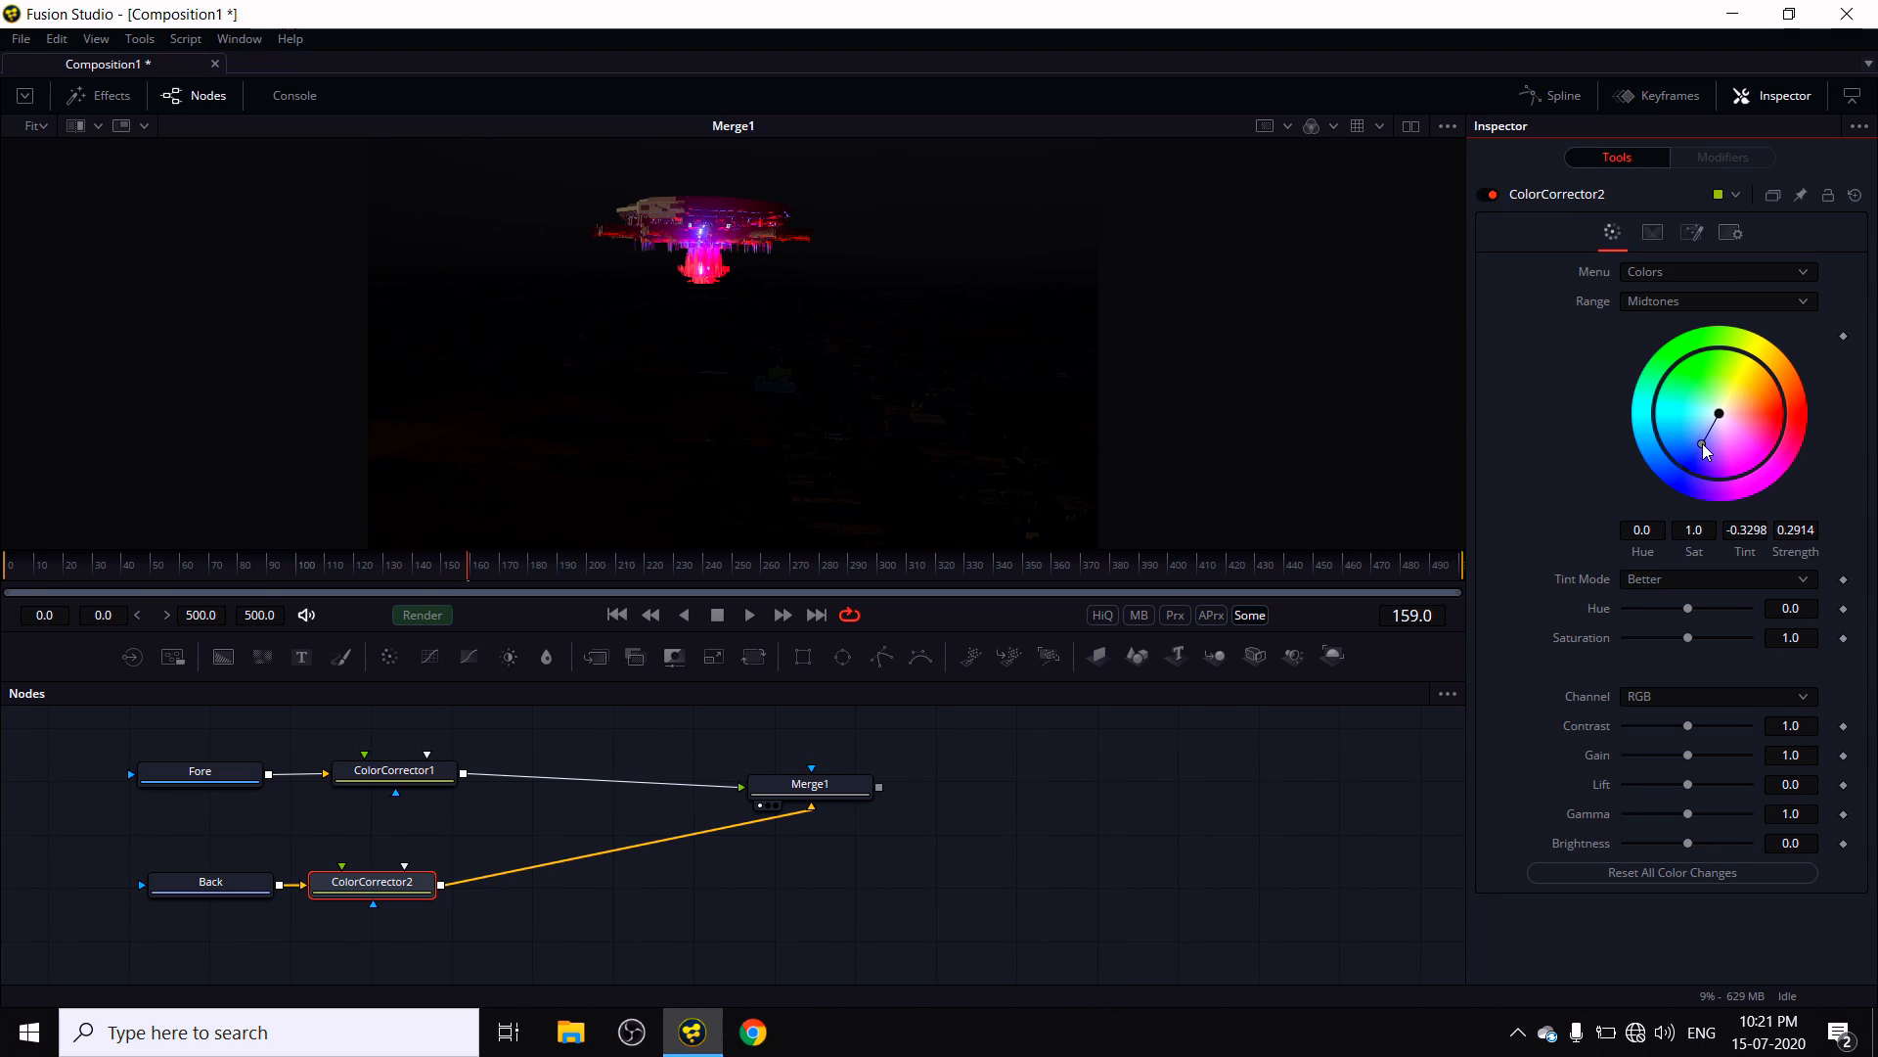
- Tint the background's highlights blue with a strength of about 0.27
click(1678, 303)
click(1676, 323)
drag(1721, 417, 1705, 442)
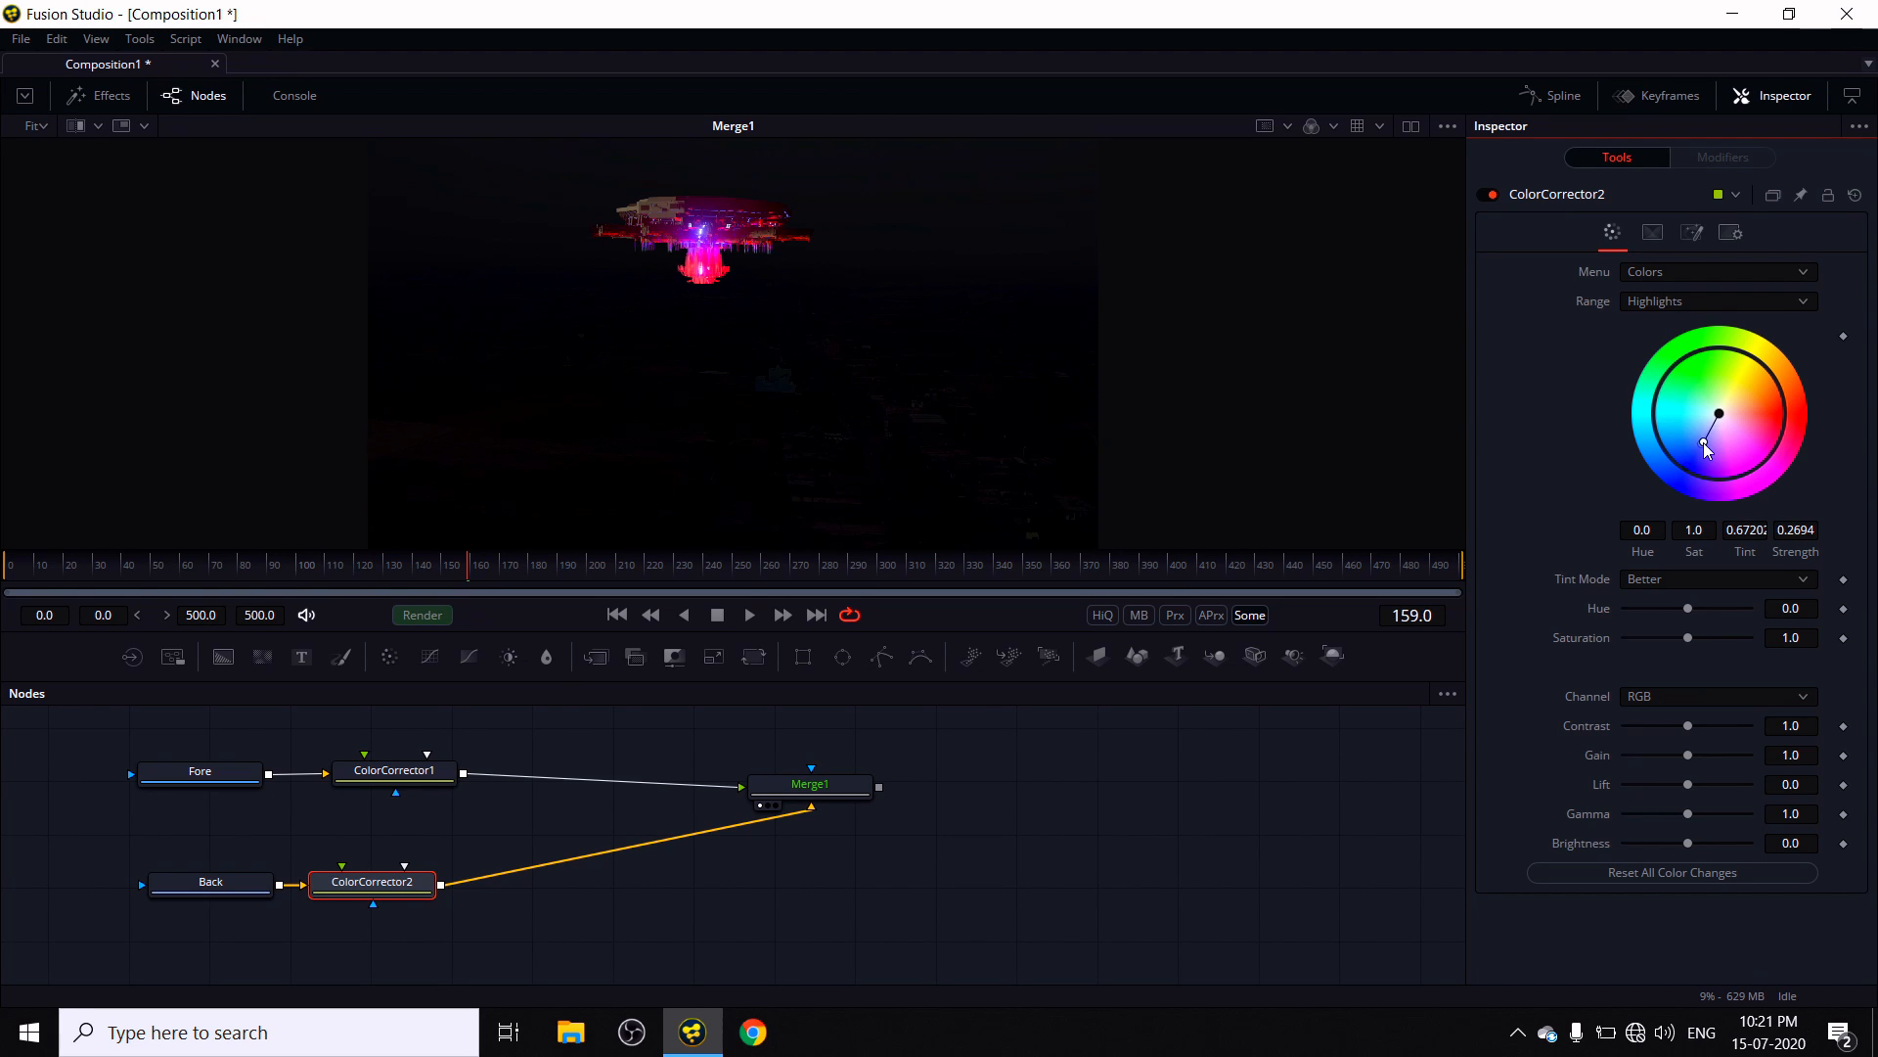
- Raise the gain of the background's shadows to 1.44
click(1697, 305)
click(1684, 268)
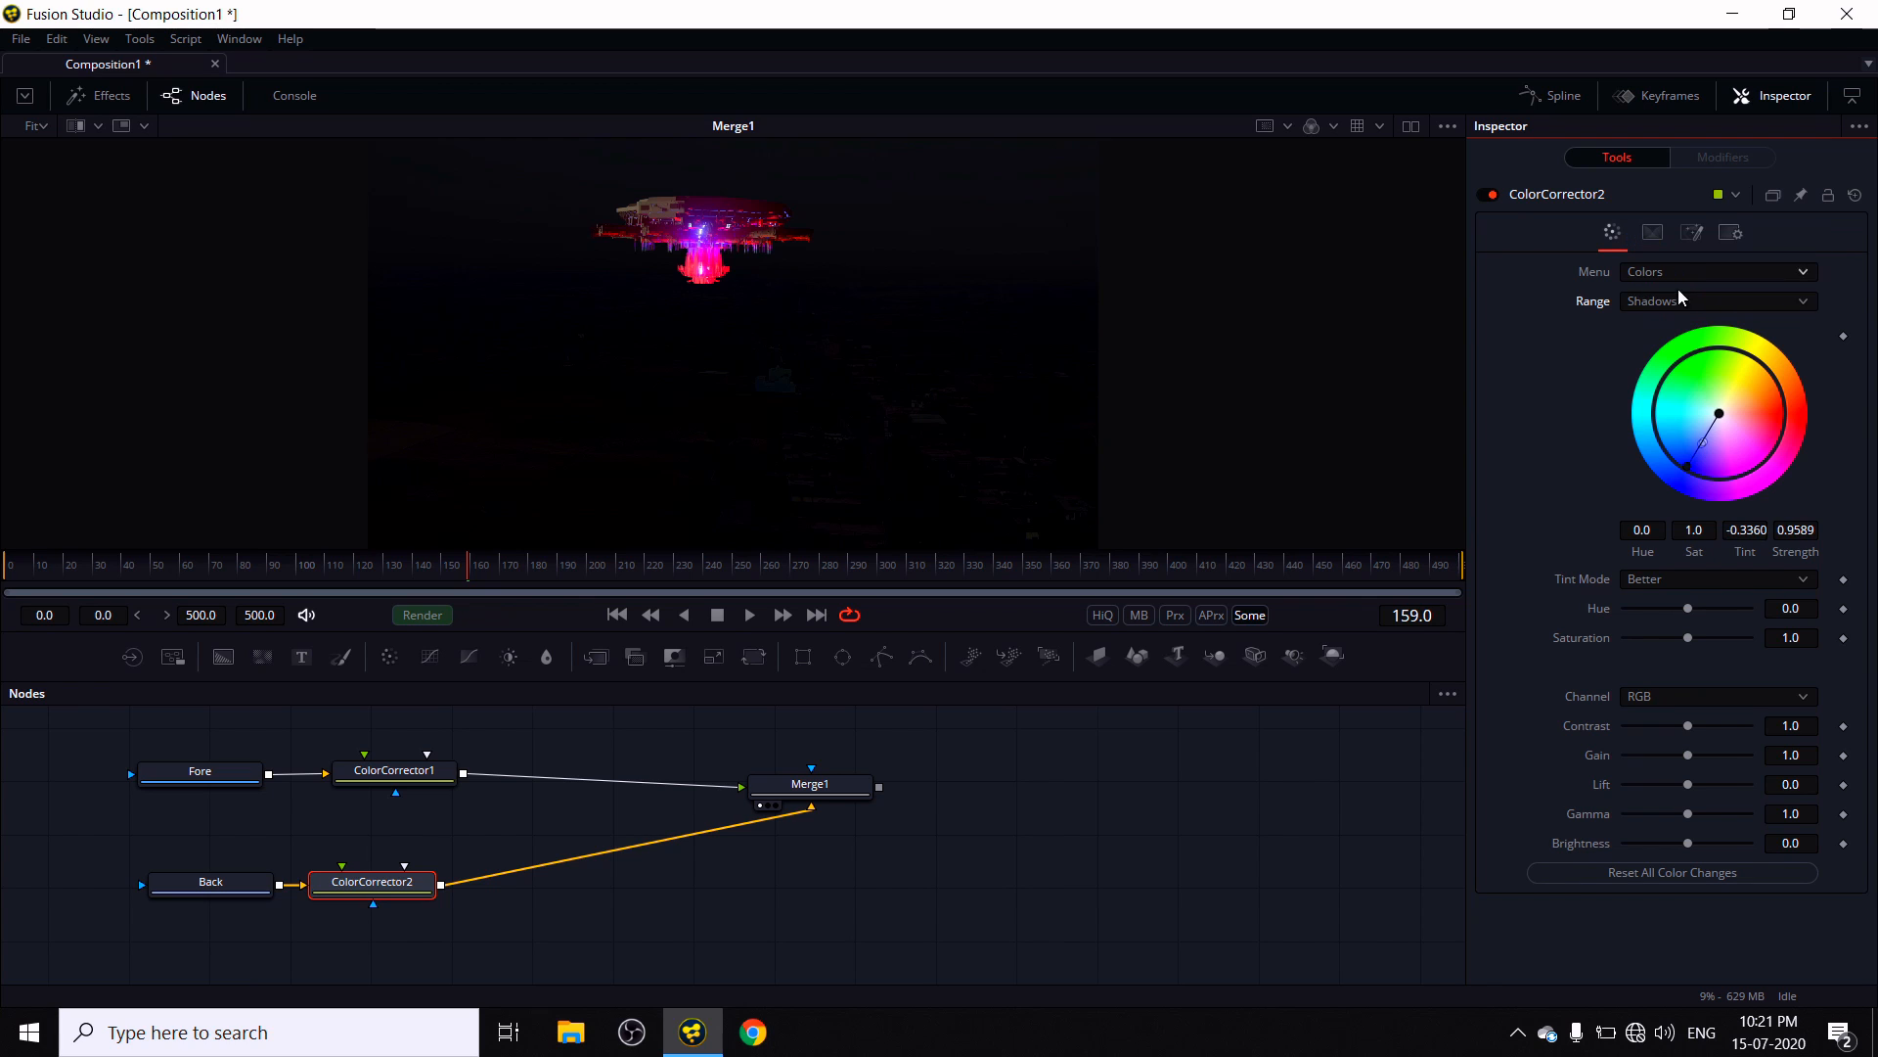
drag(1688, 755, 1695, 755)
- Set the background's master gain to 0.45 and contrast to 2.24
click(1648, 304)
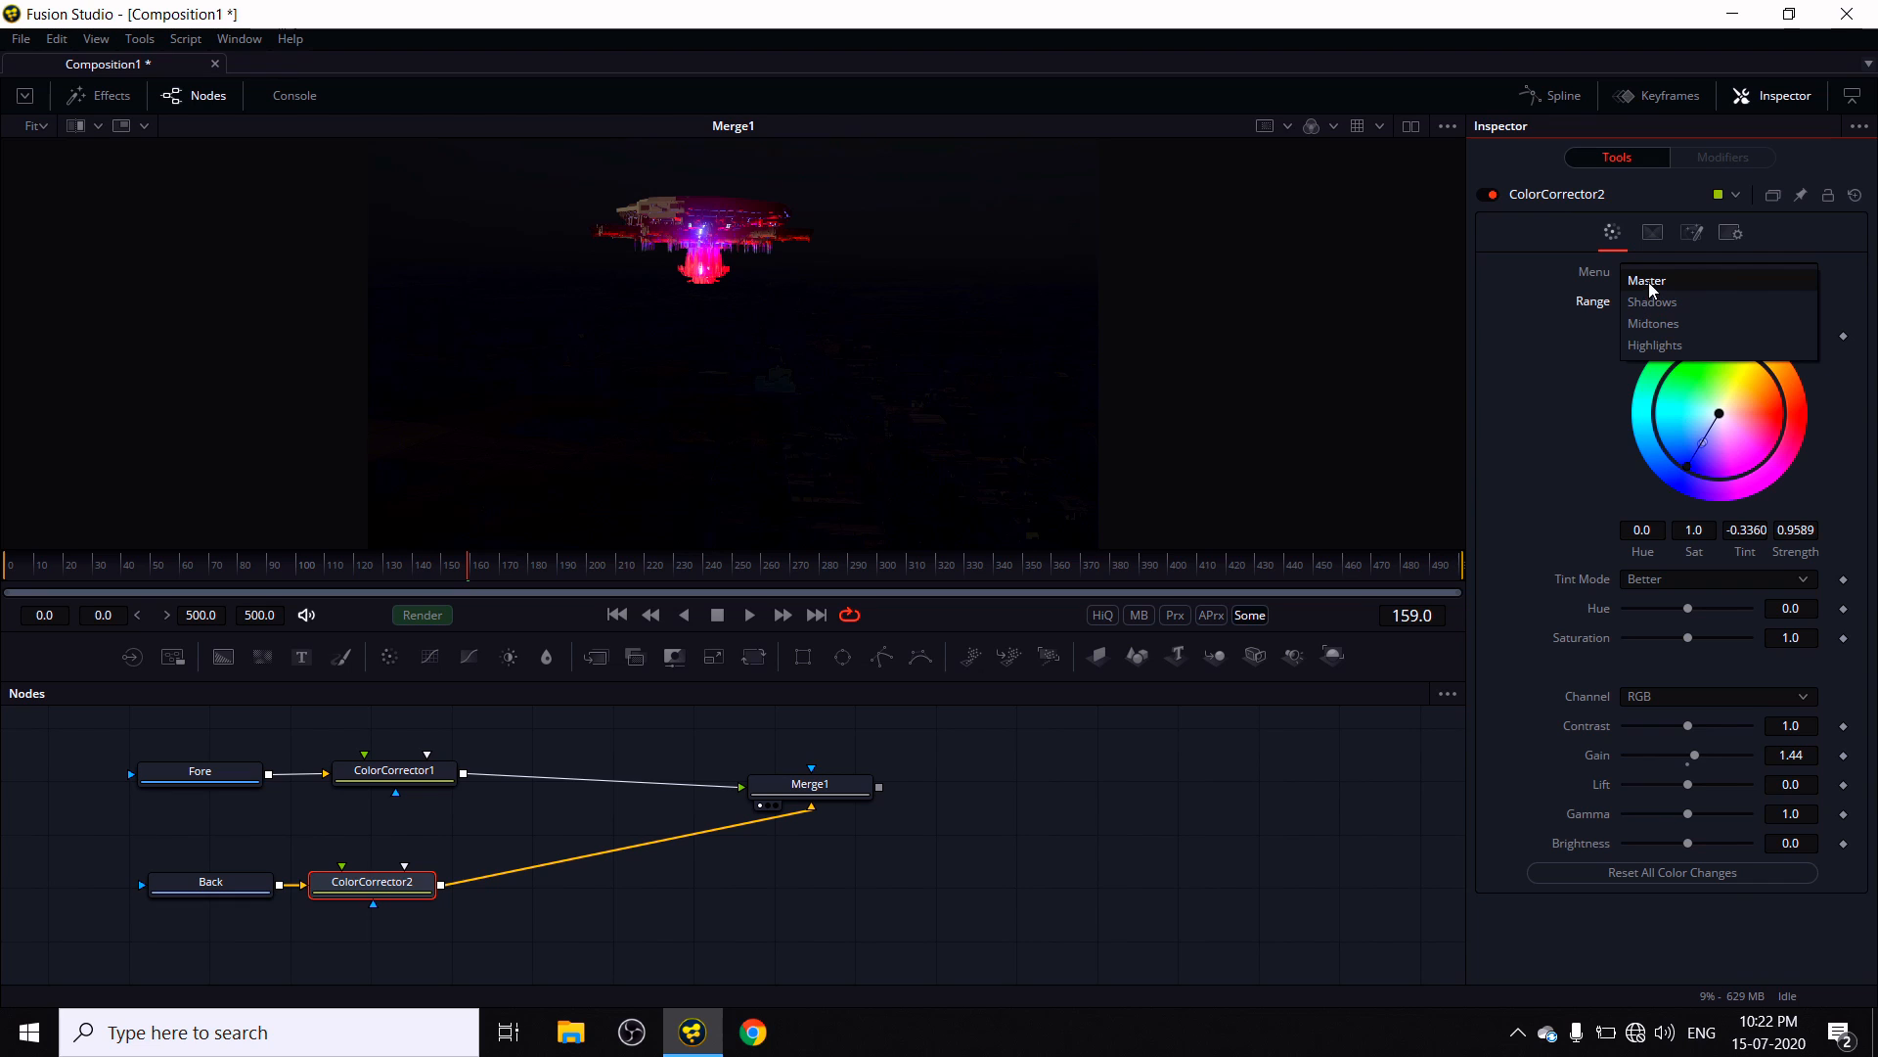
click(1648, 283)
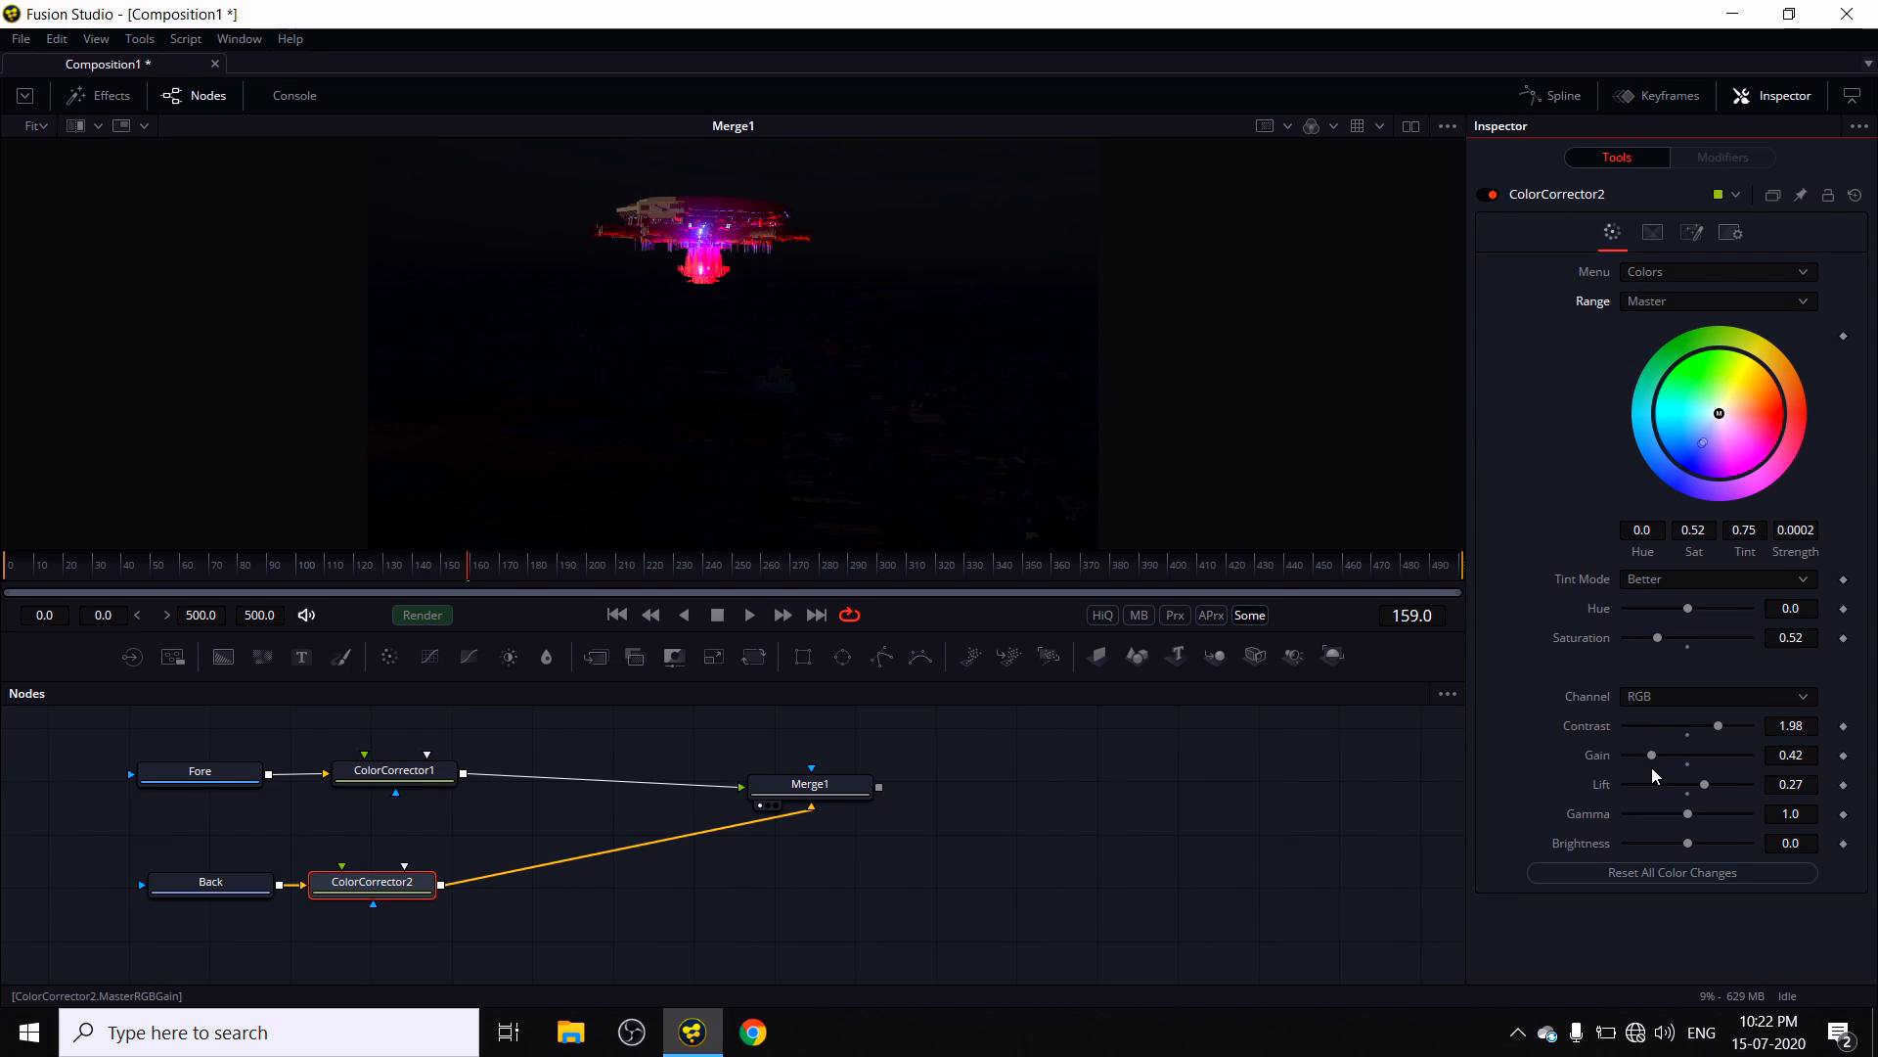
drag(1656, 758, 1658, 756)
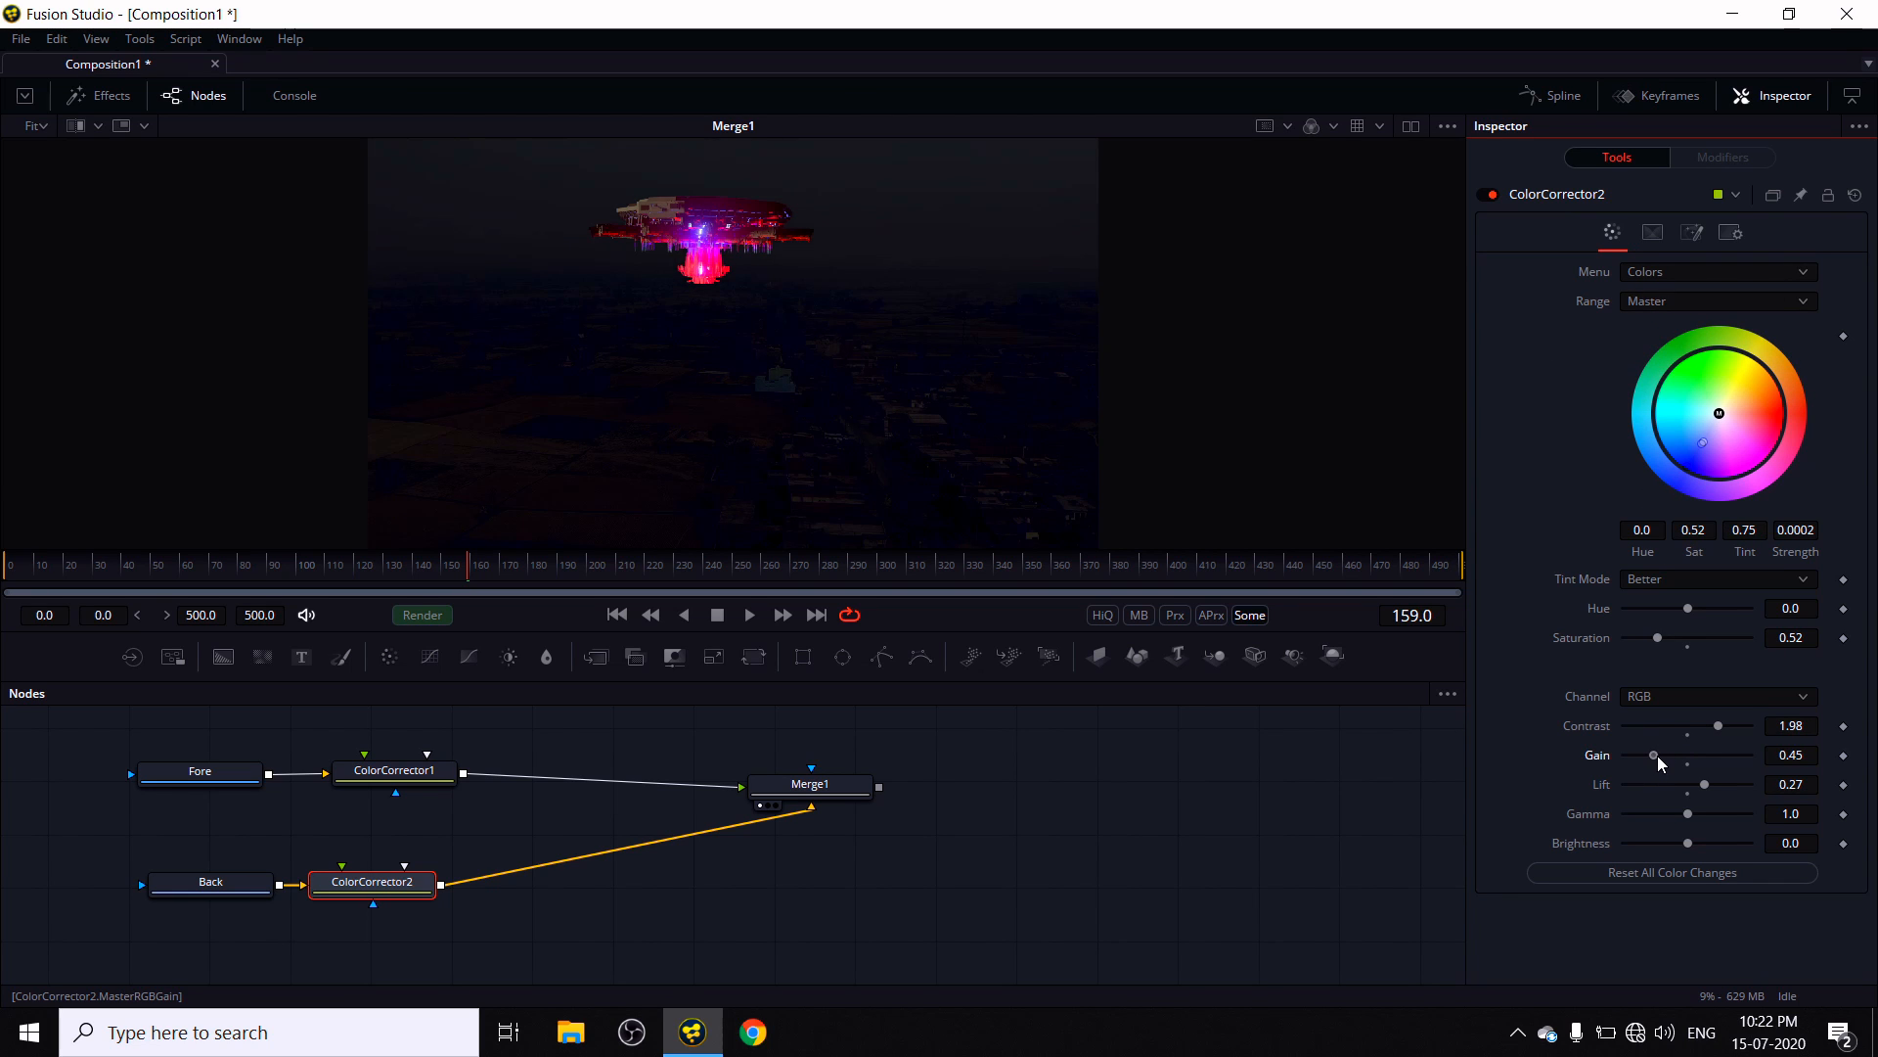
drag(1720, 724, 1723, 724)
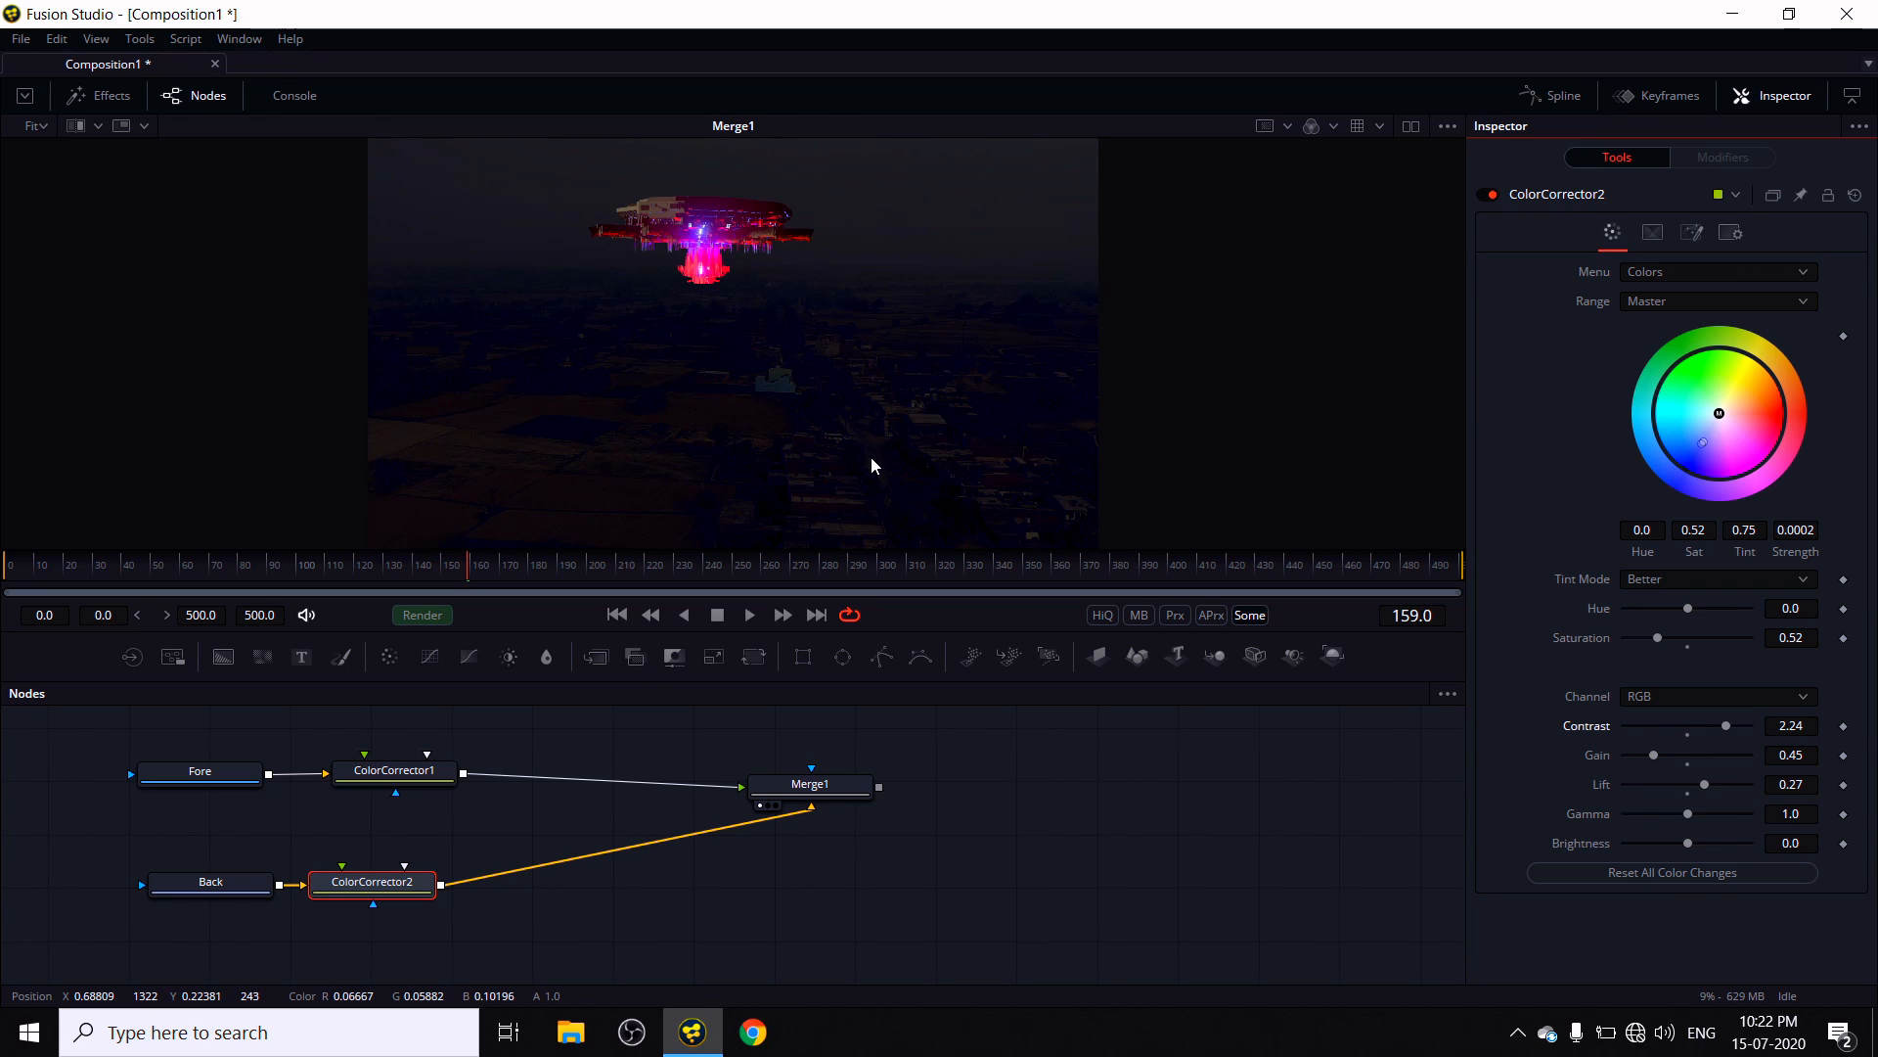
- Darken the UFO foreground with its Color Corrector's levels, raising the master RGB black input level to 0.289
click(389, 766)
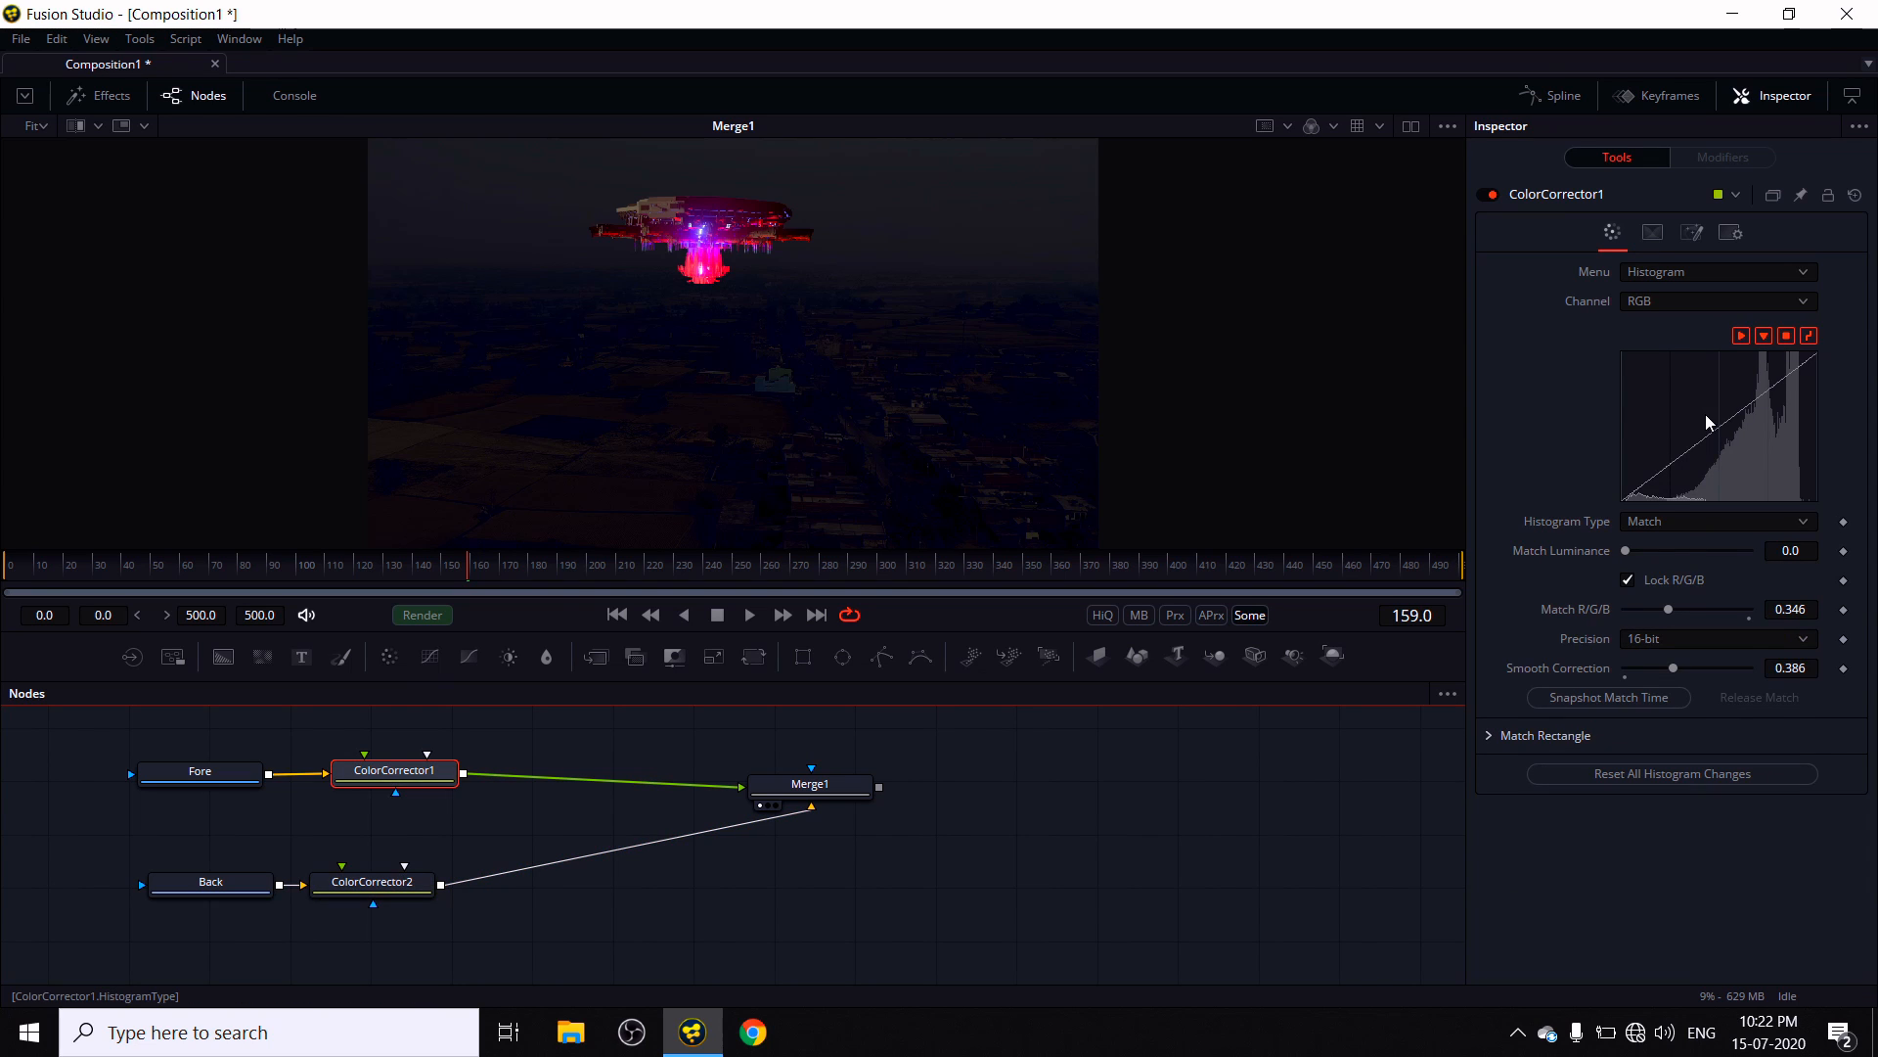
click(1672, 274)
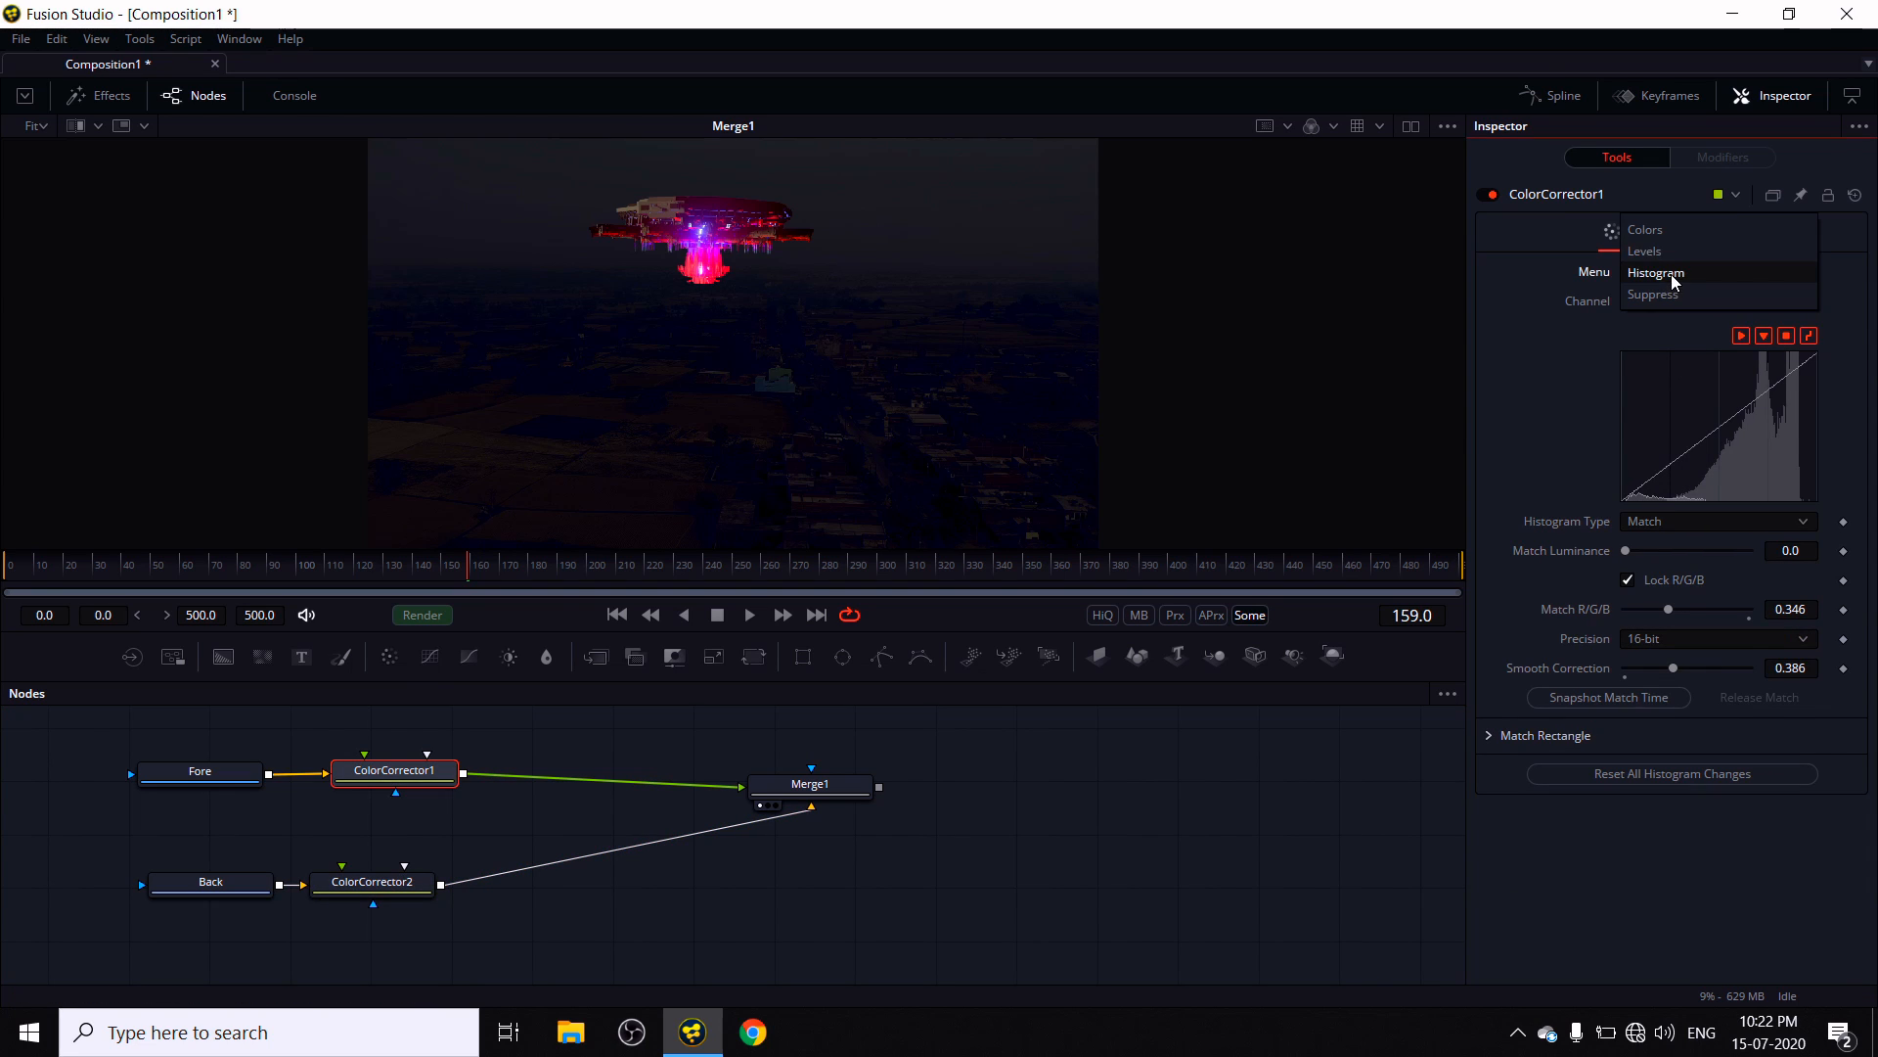
click(1677, 252)
drag(1624, 537, 1767, 538)
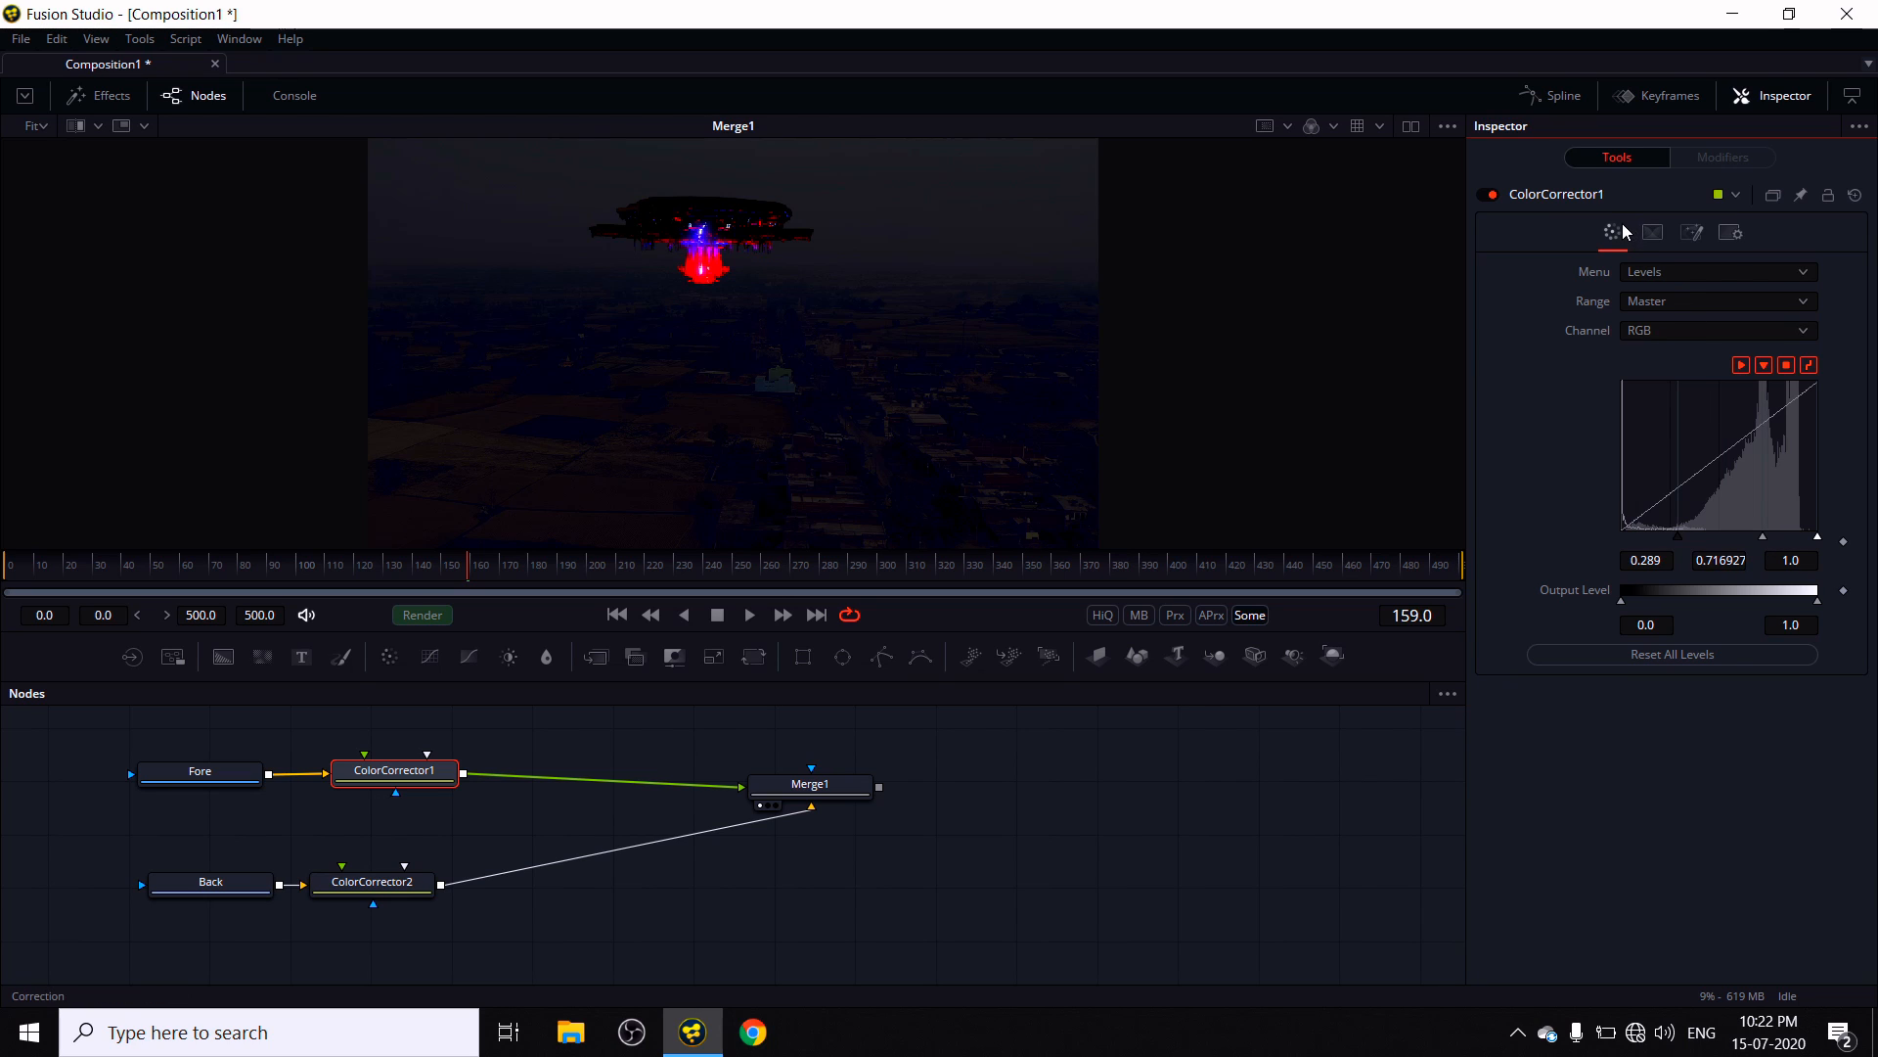
- Set the foreground Color Corrector's master gain to 0.66 and lift to 0.24
click(1660, 272)
click(1682, 260)
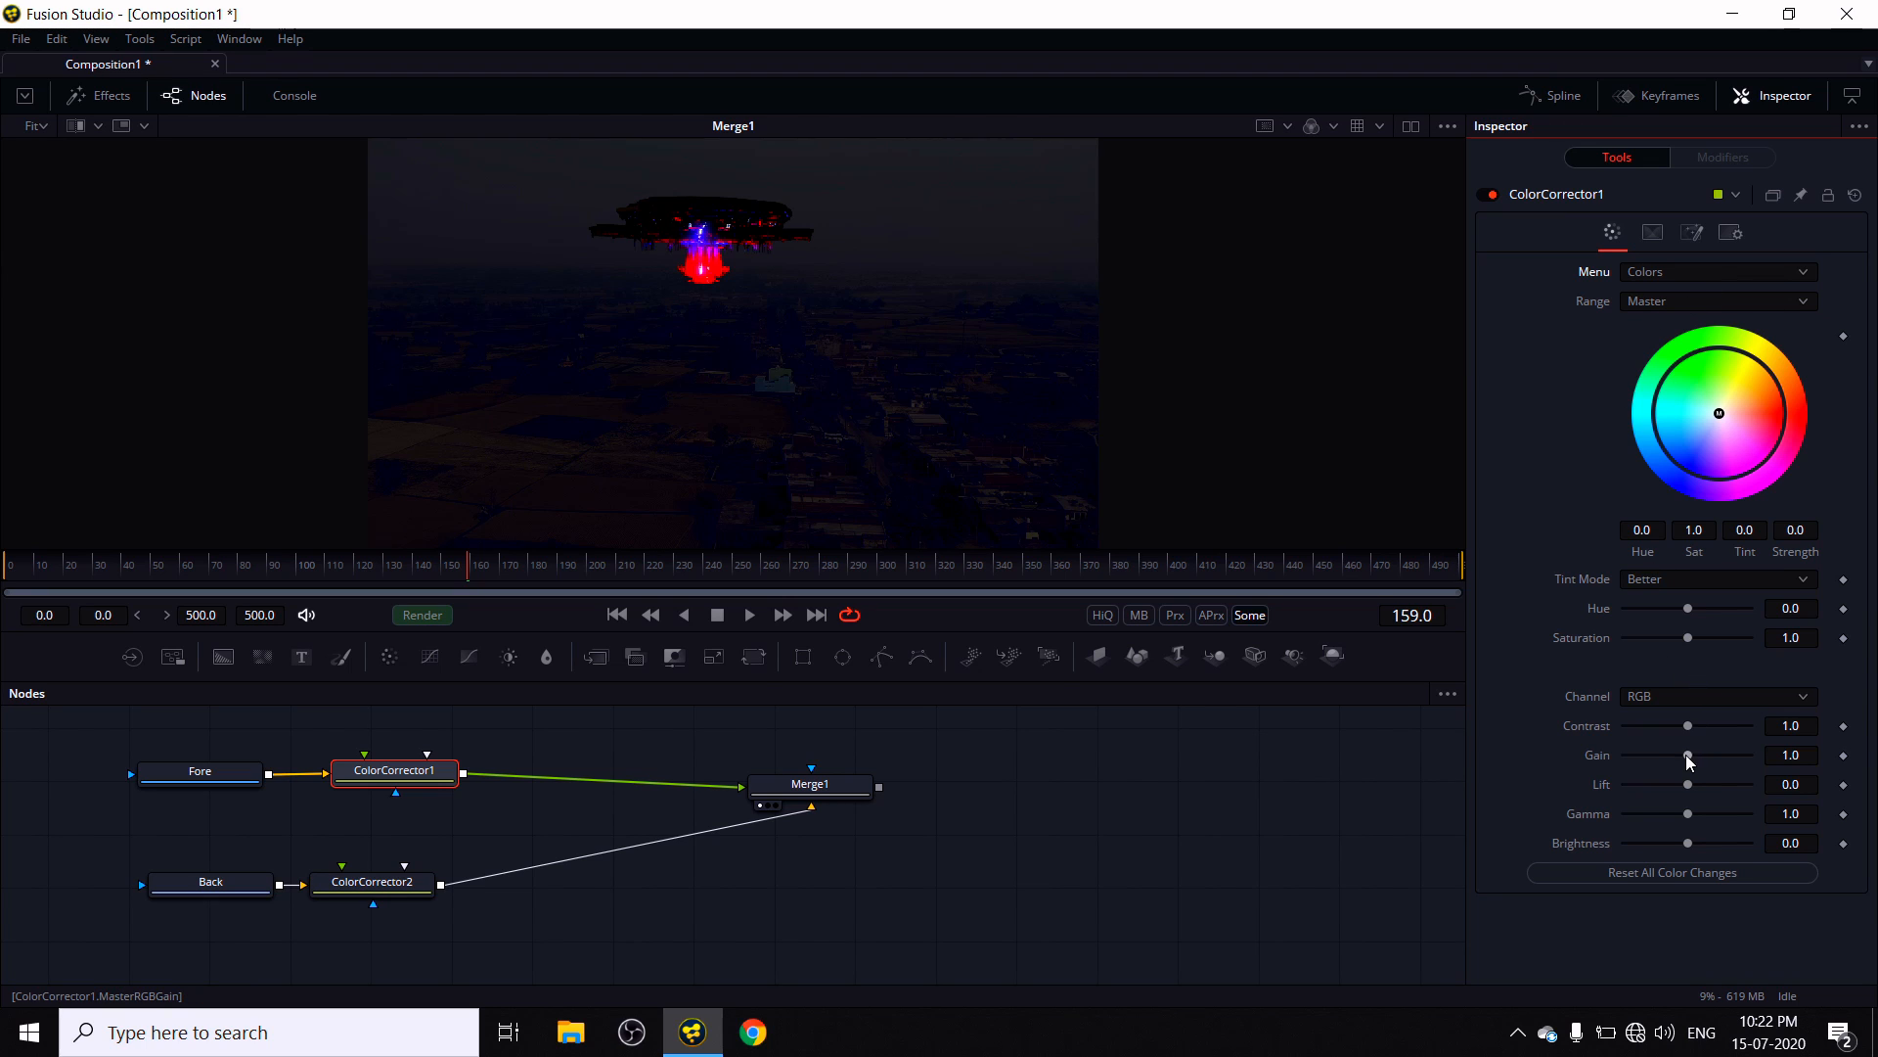
drag(1687, 755, 1659, 759)
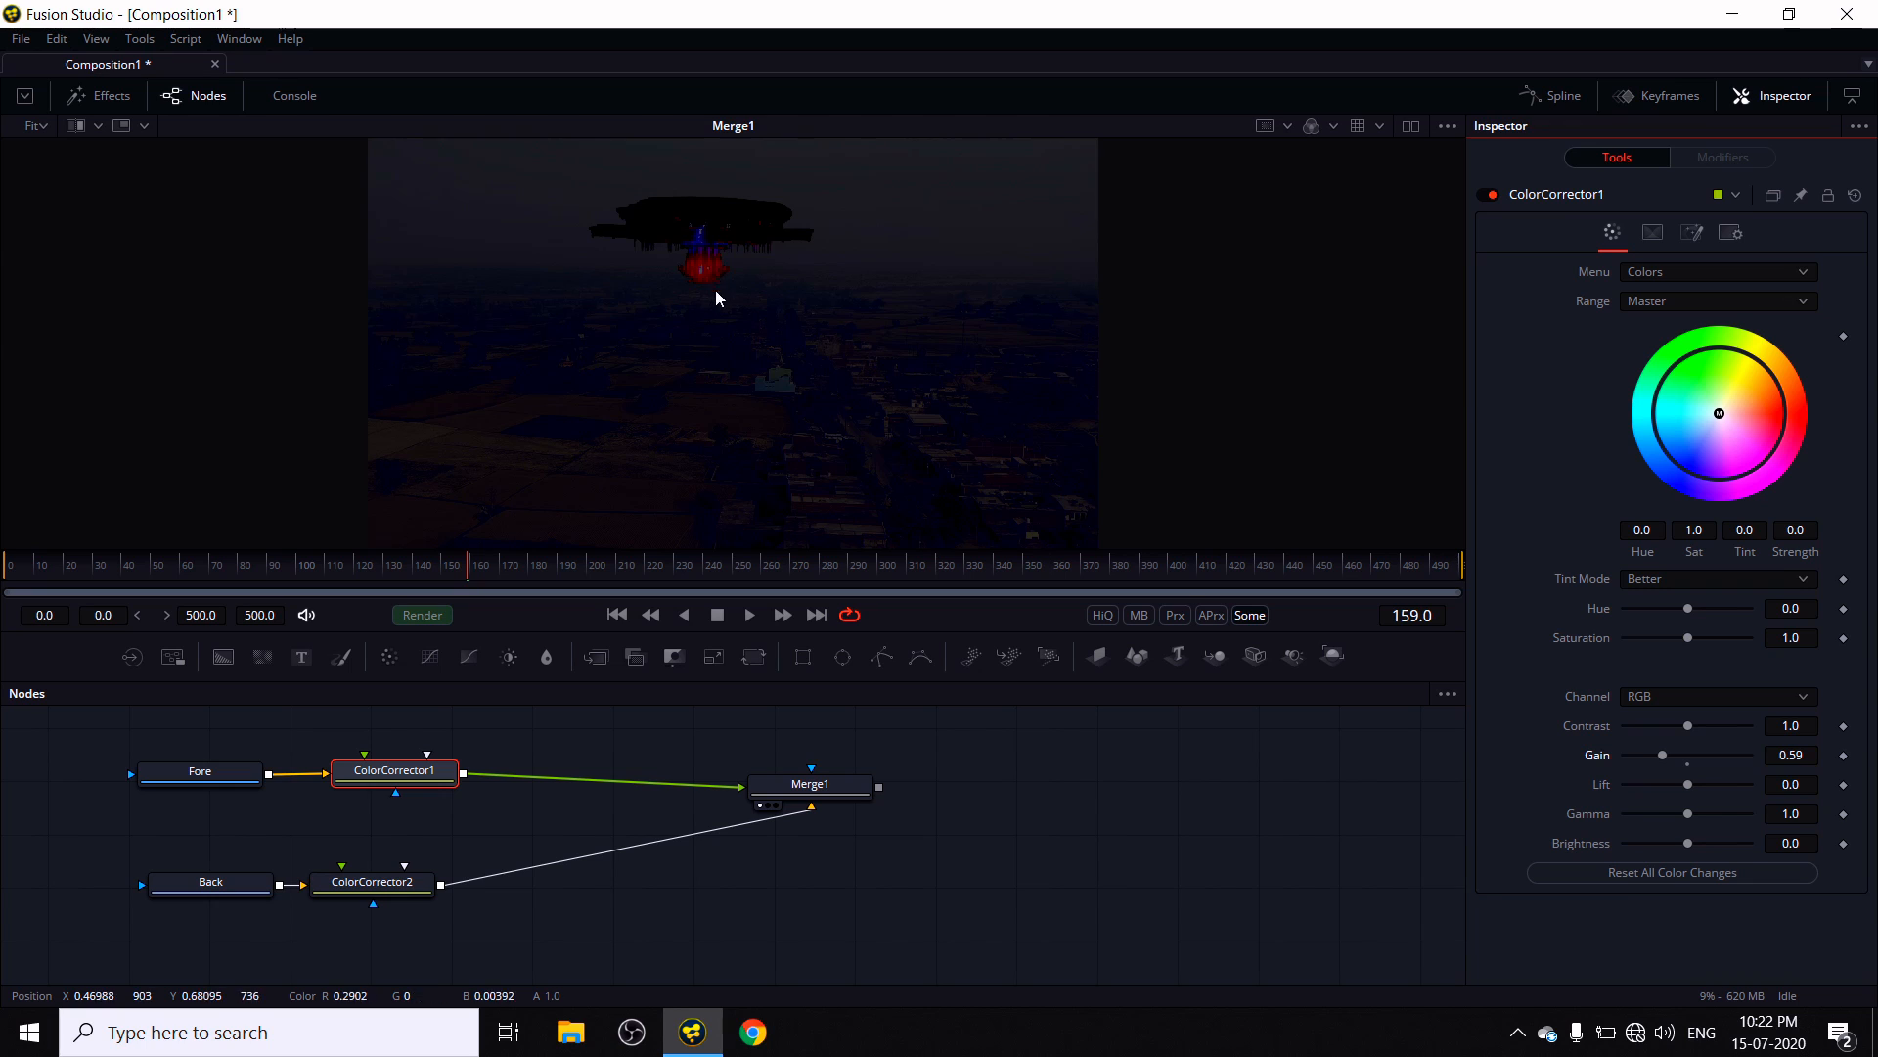
drag(1664, 755, 1669, 759)
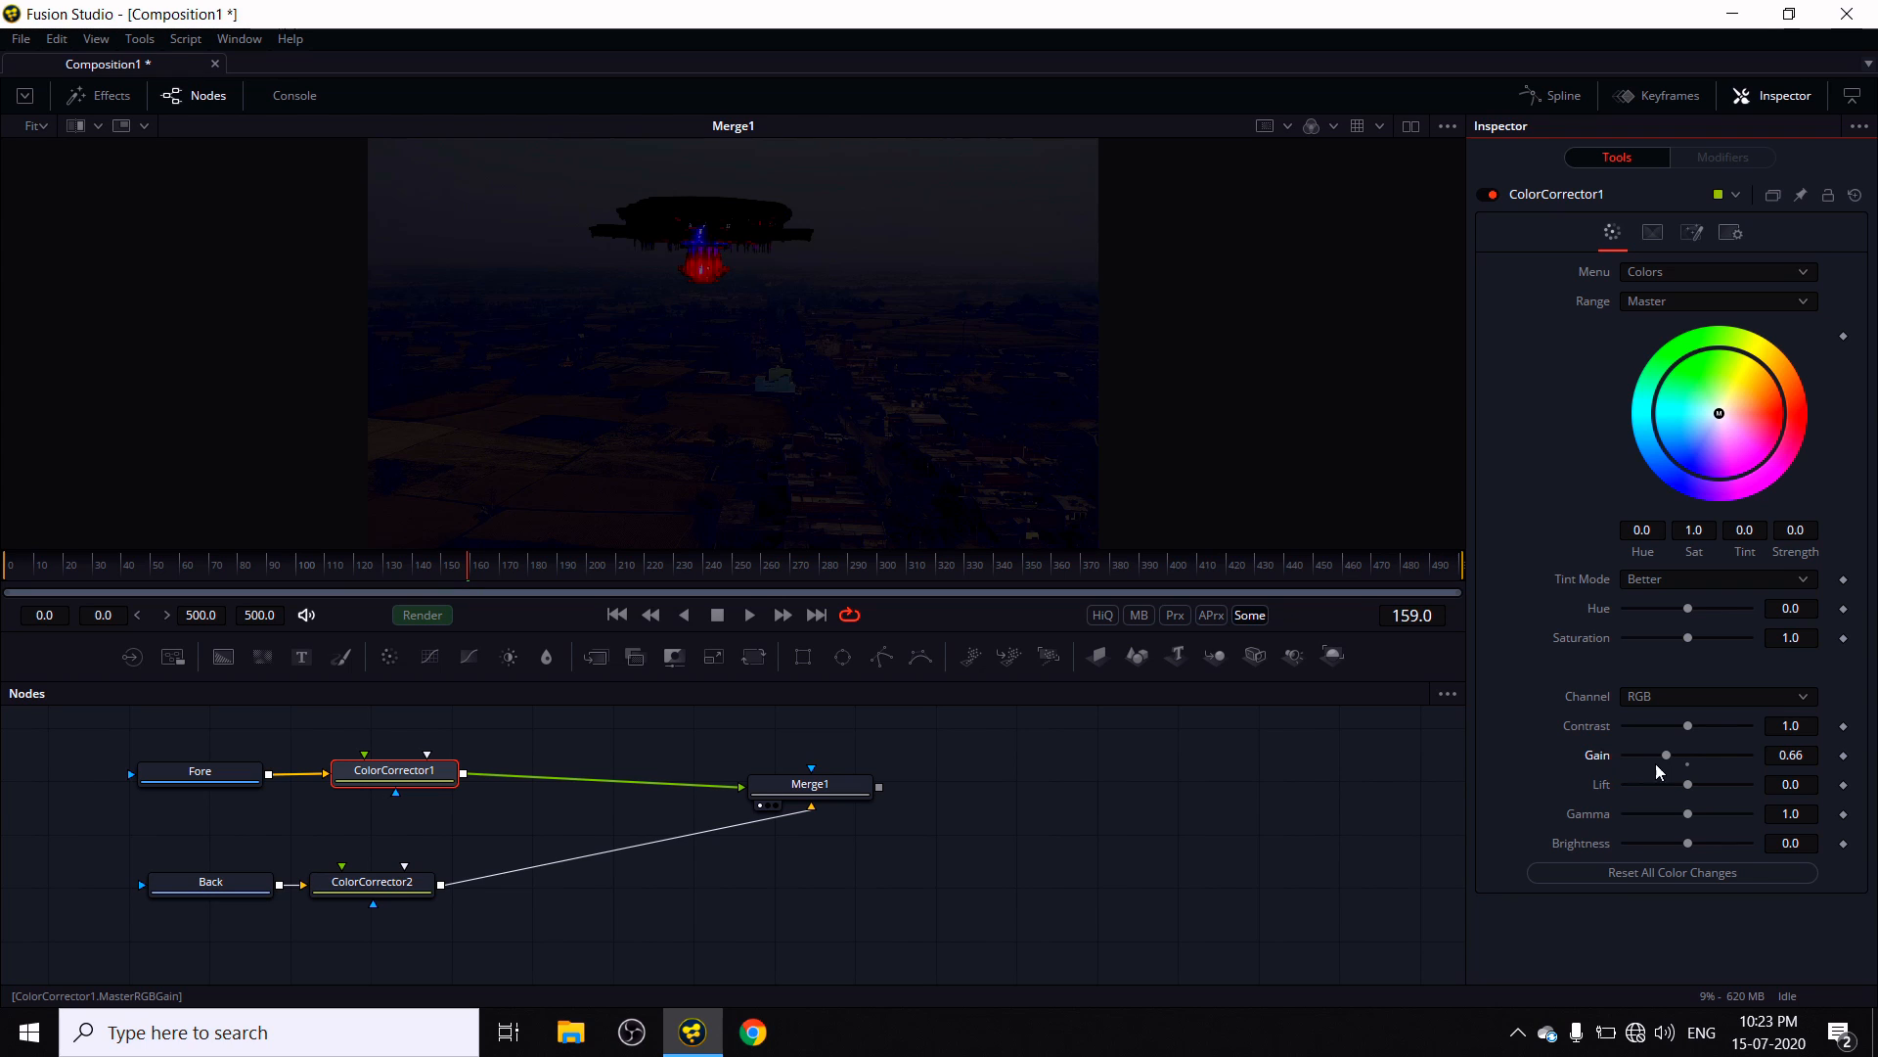
mouse_move(1686, 784)
mouse_down()
mouse_move(1623, 796)
mouse_move(1728, 802)
mouse_move(1701, 808)
mouse_up()
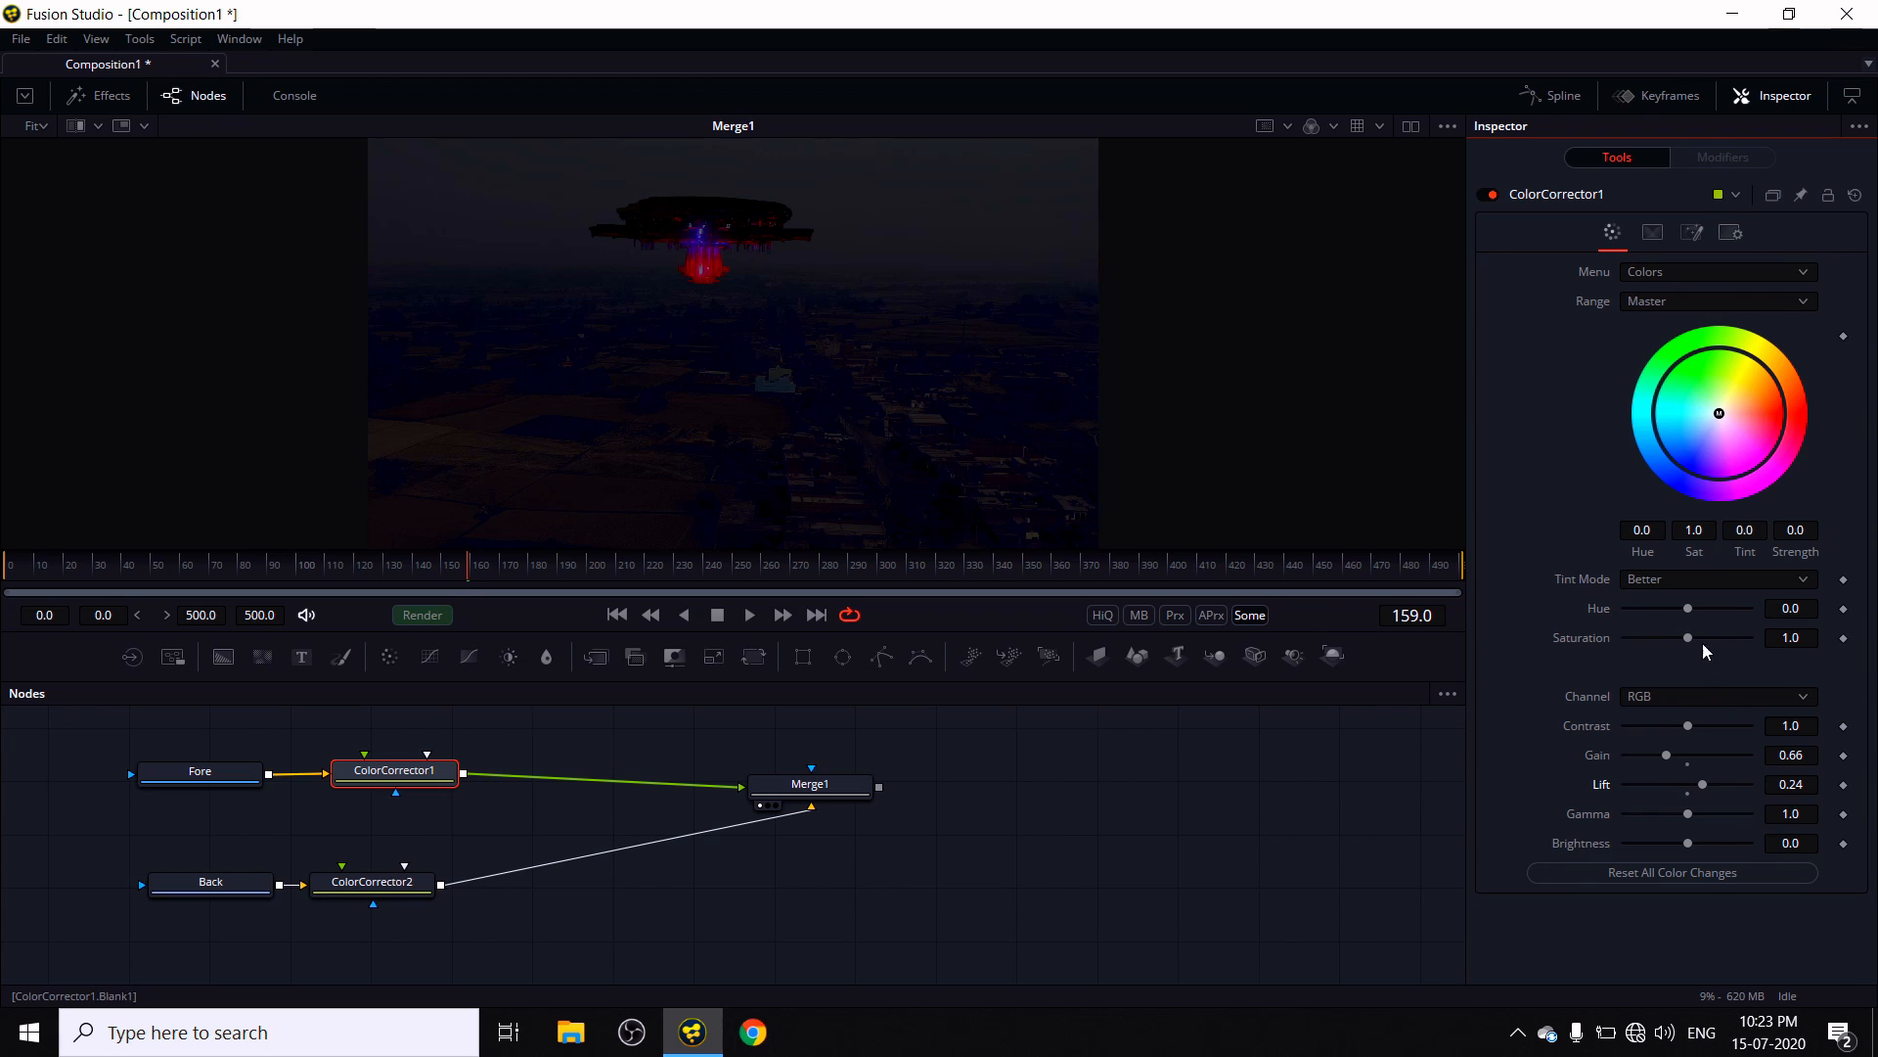
- Tint the UFO foreground's shadows blue with a strength of about 0.68
click(1699, 298)
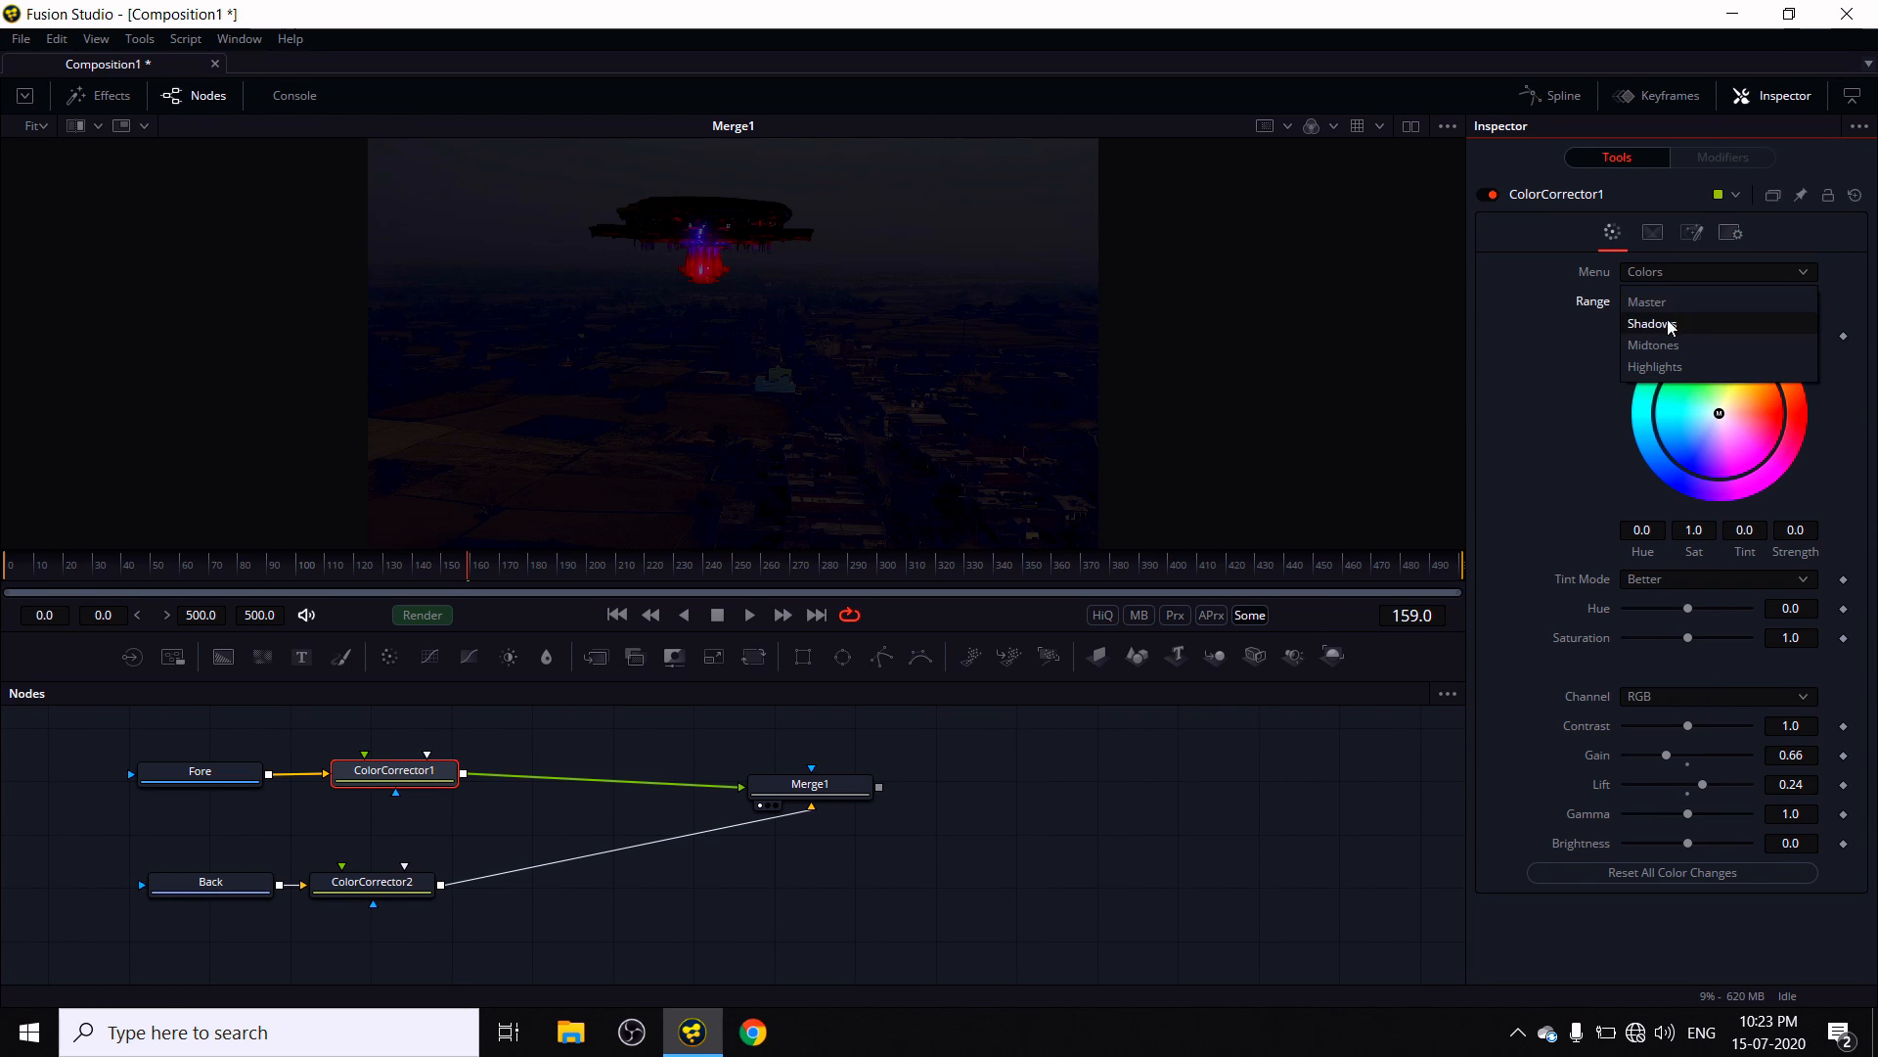
click(1663, 324)
drag(1719, 413, 1697, 468)
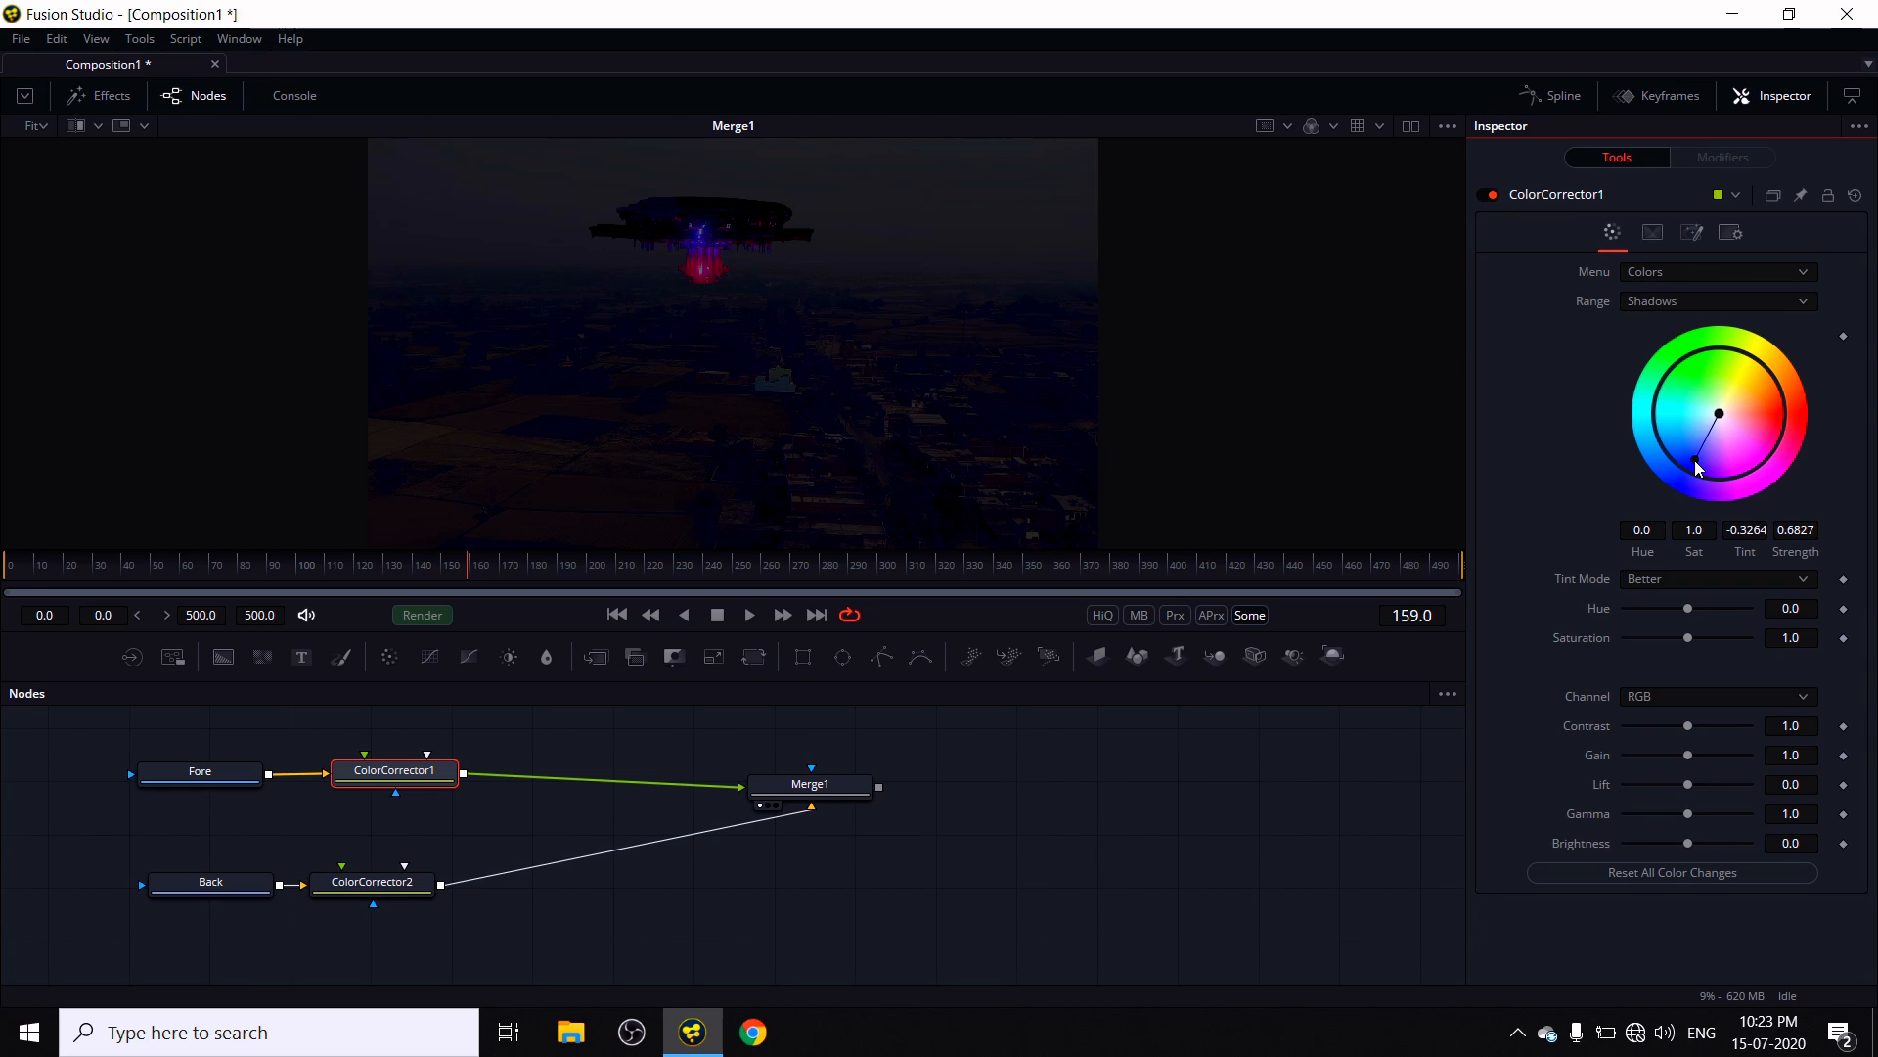
- Raise the UFO foreground's master saturation to 1.67
click(1688, 303)
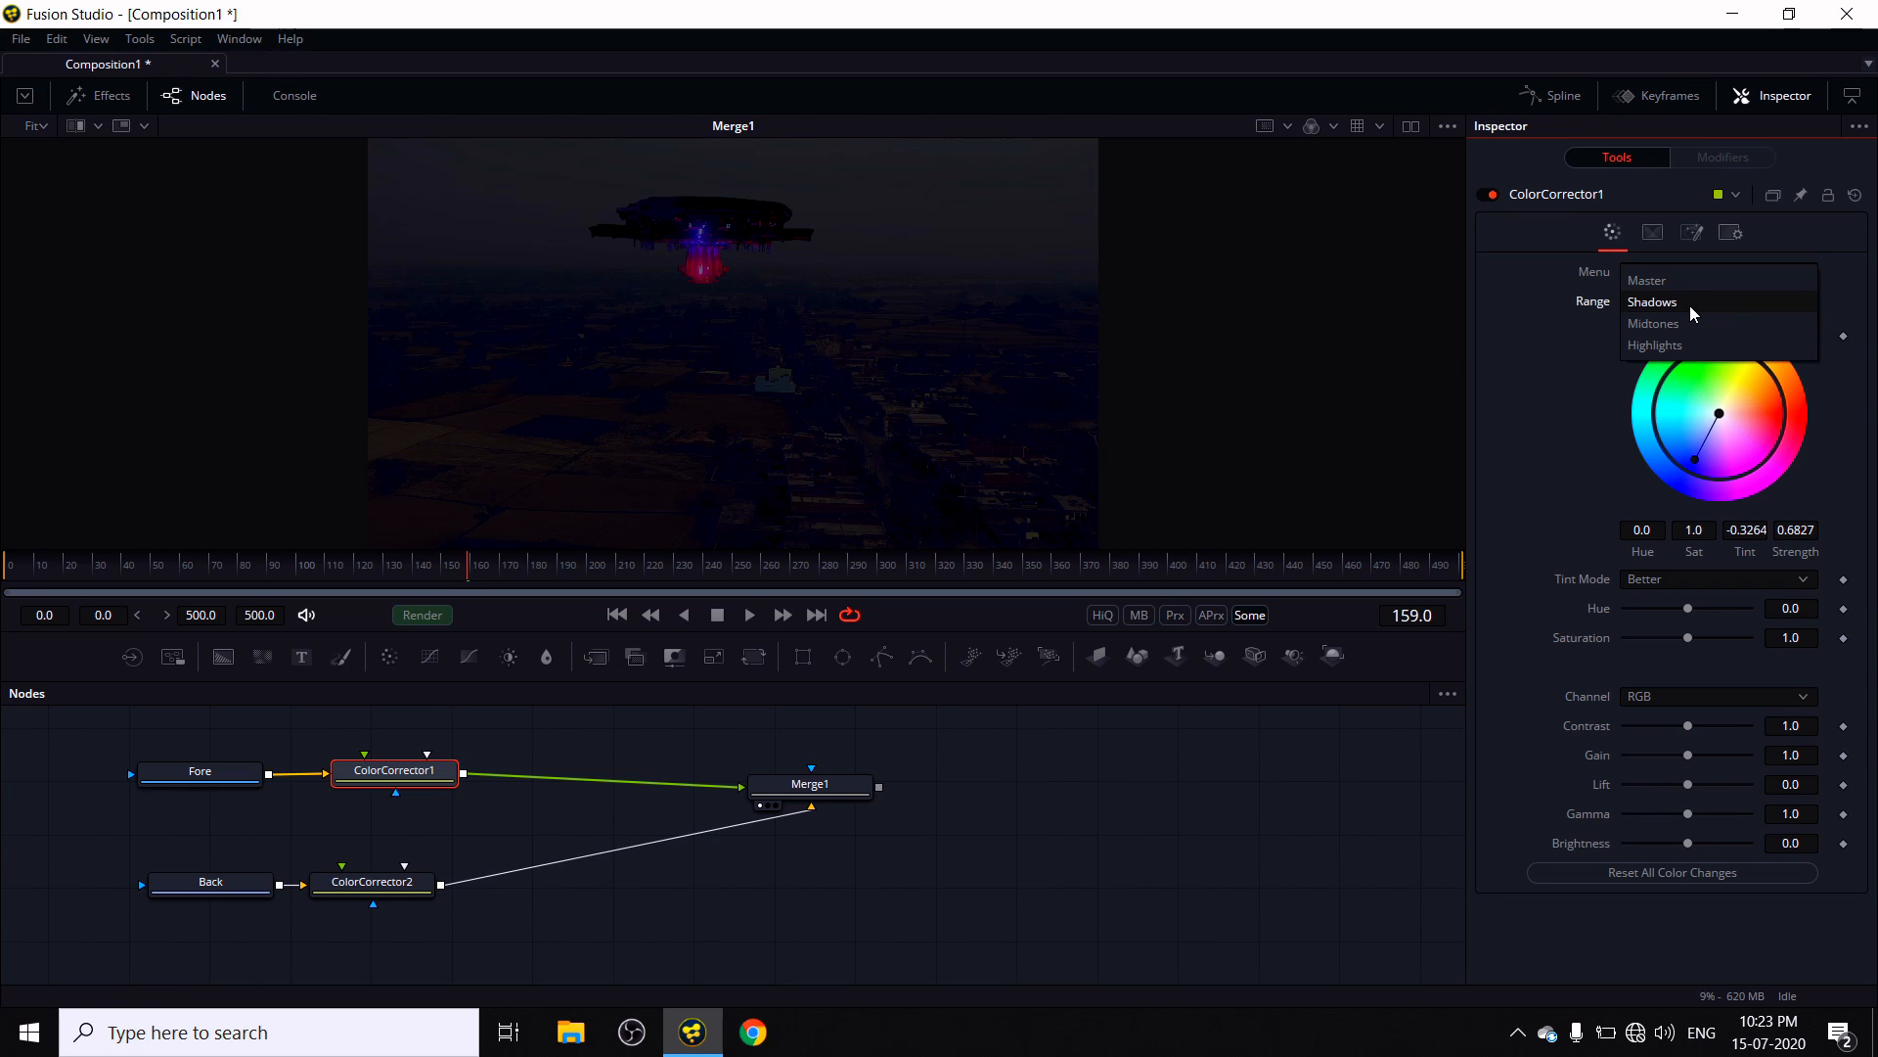
click(1677, 280)
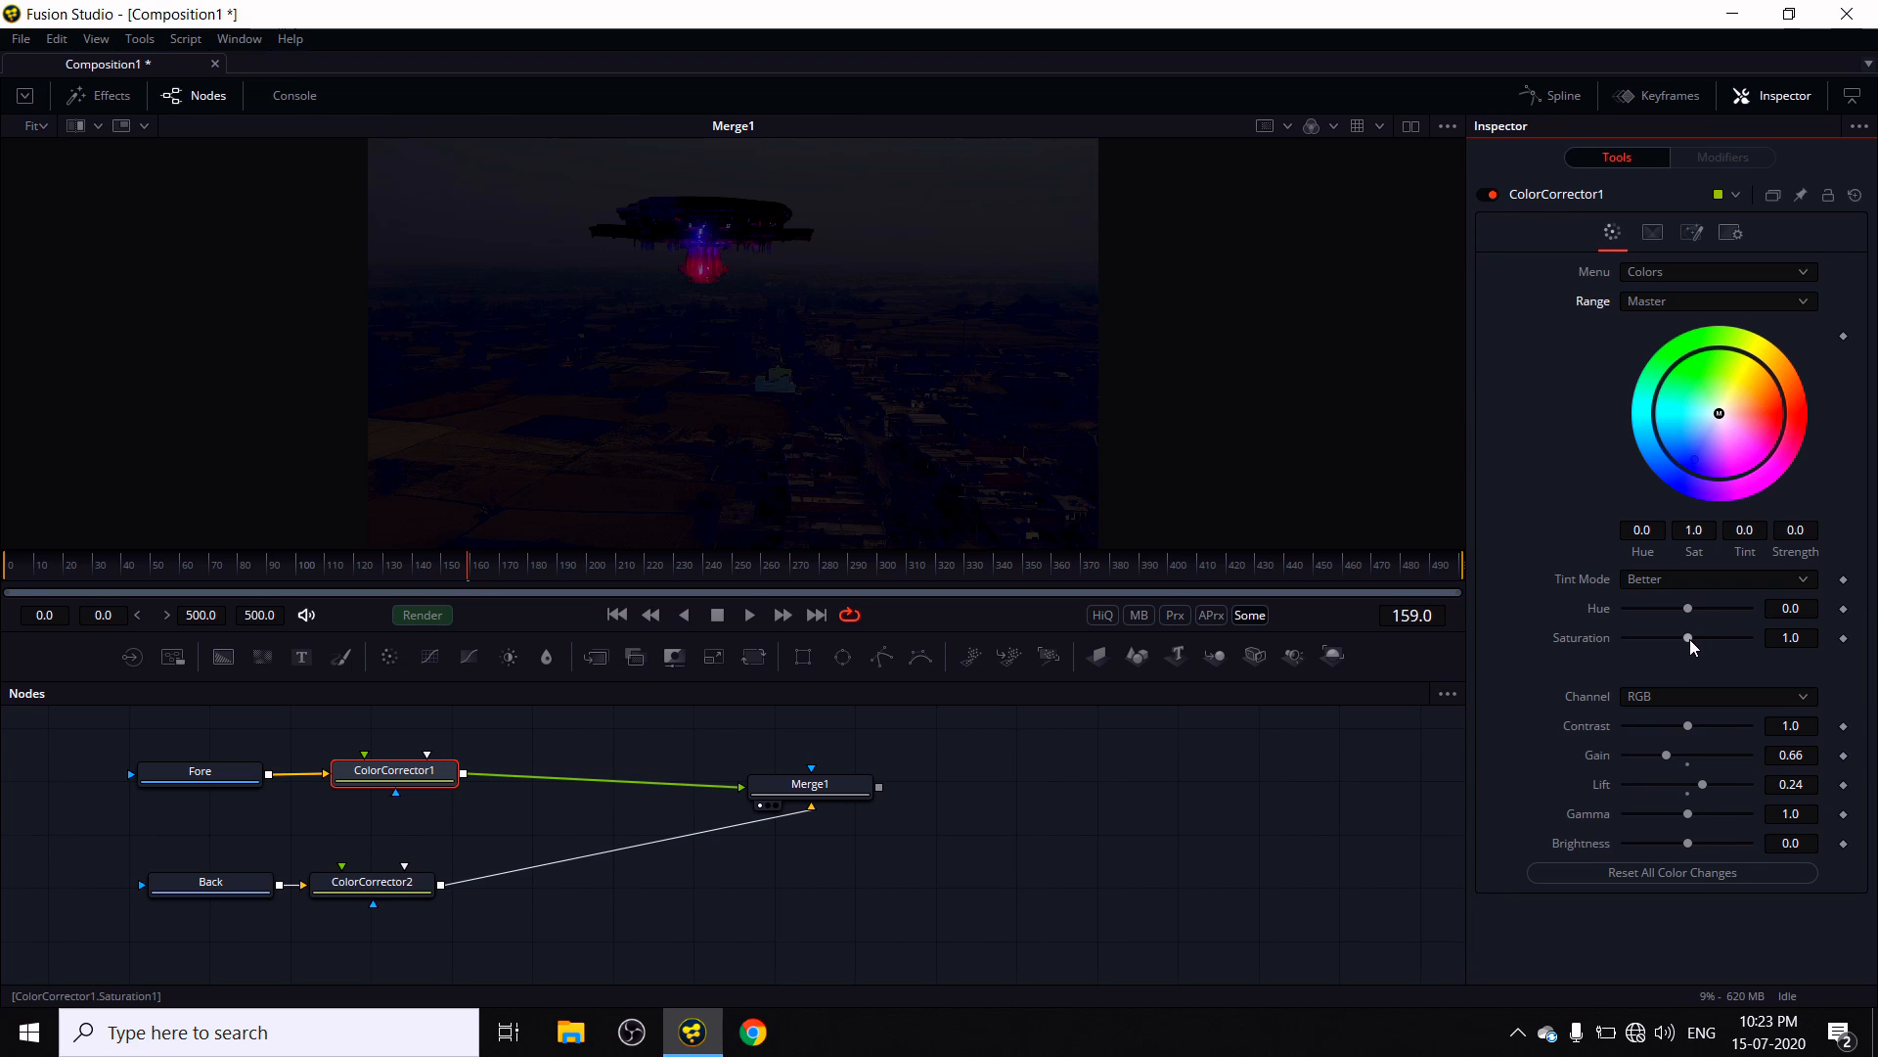
drag(1687, 638, 1728, 640)
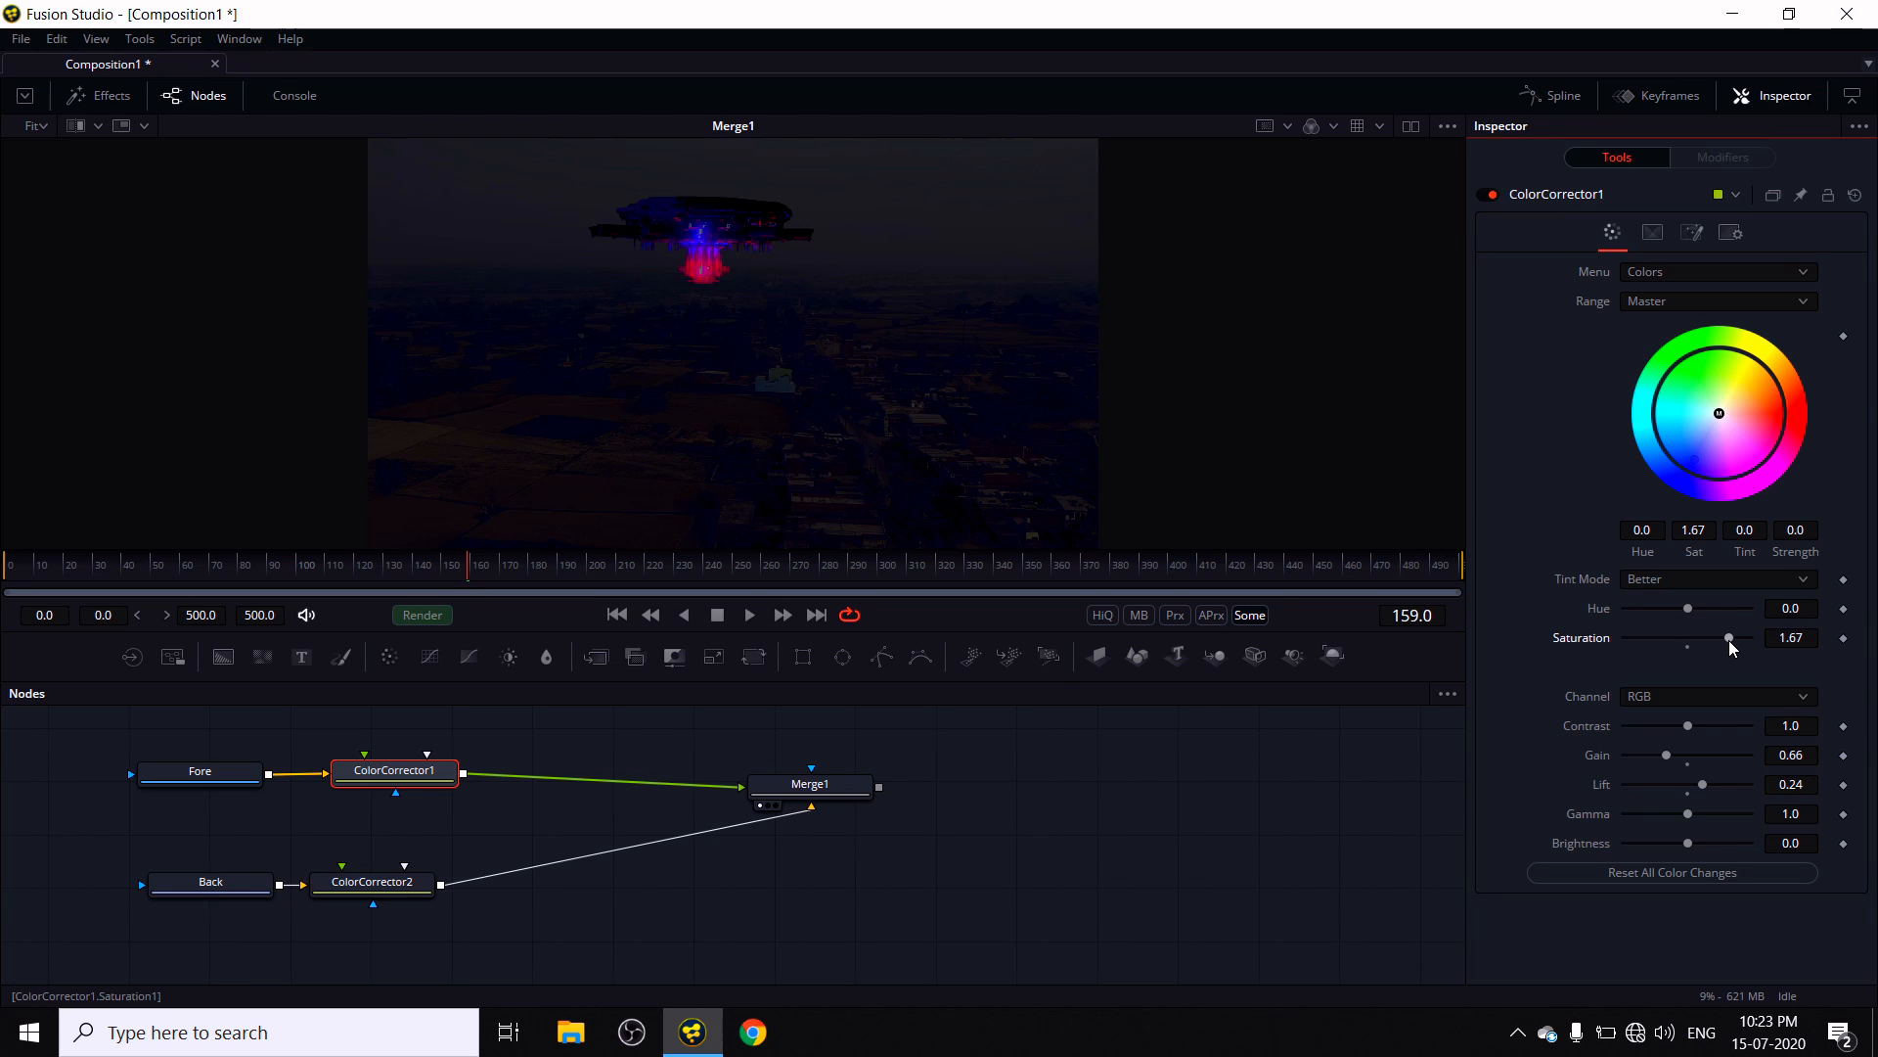
- Make room before the merge node and insert a Soft Glow node after the foreground Color Corrector
drag(819, 795, 856, 818)
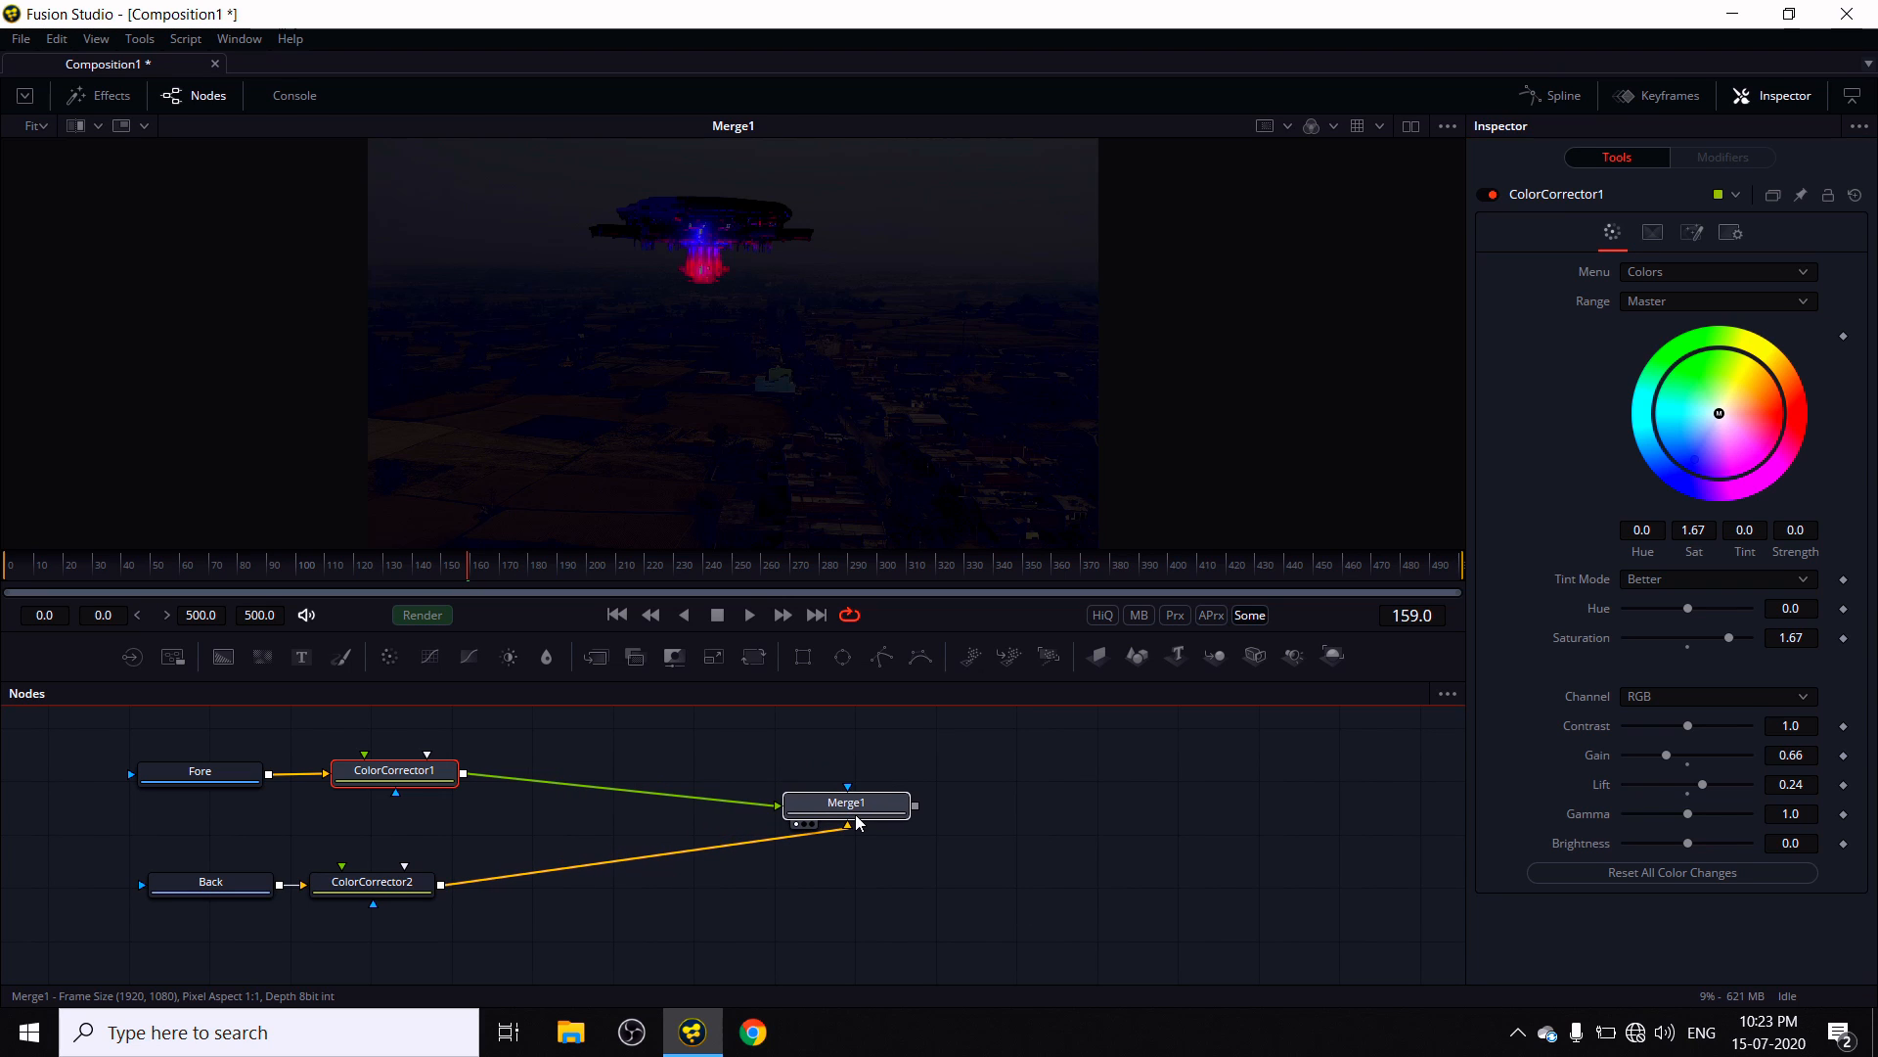
click(397, 778)
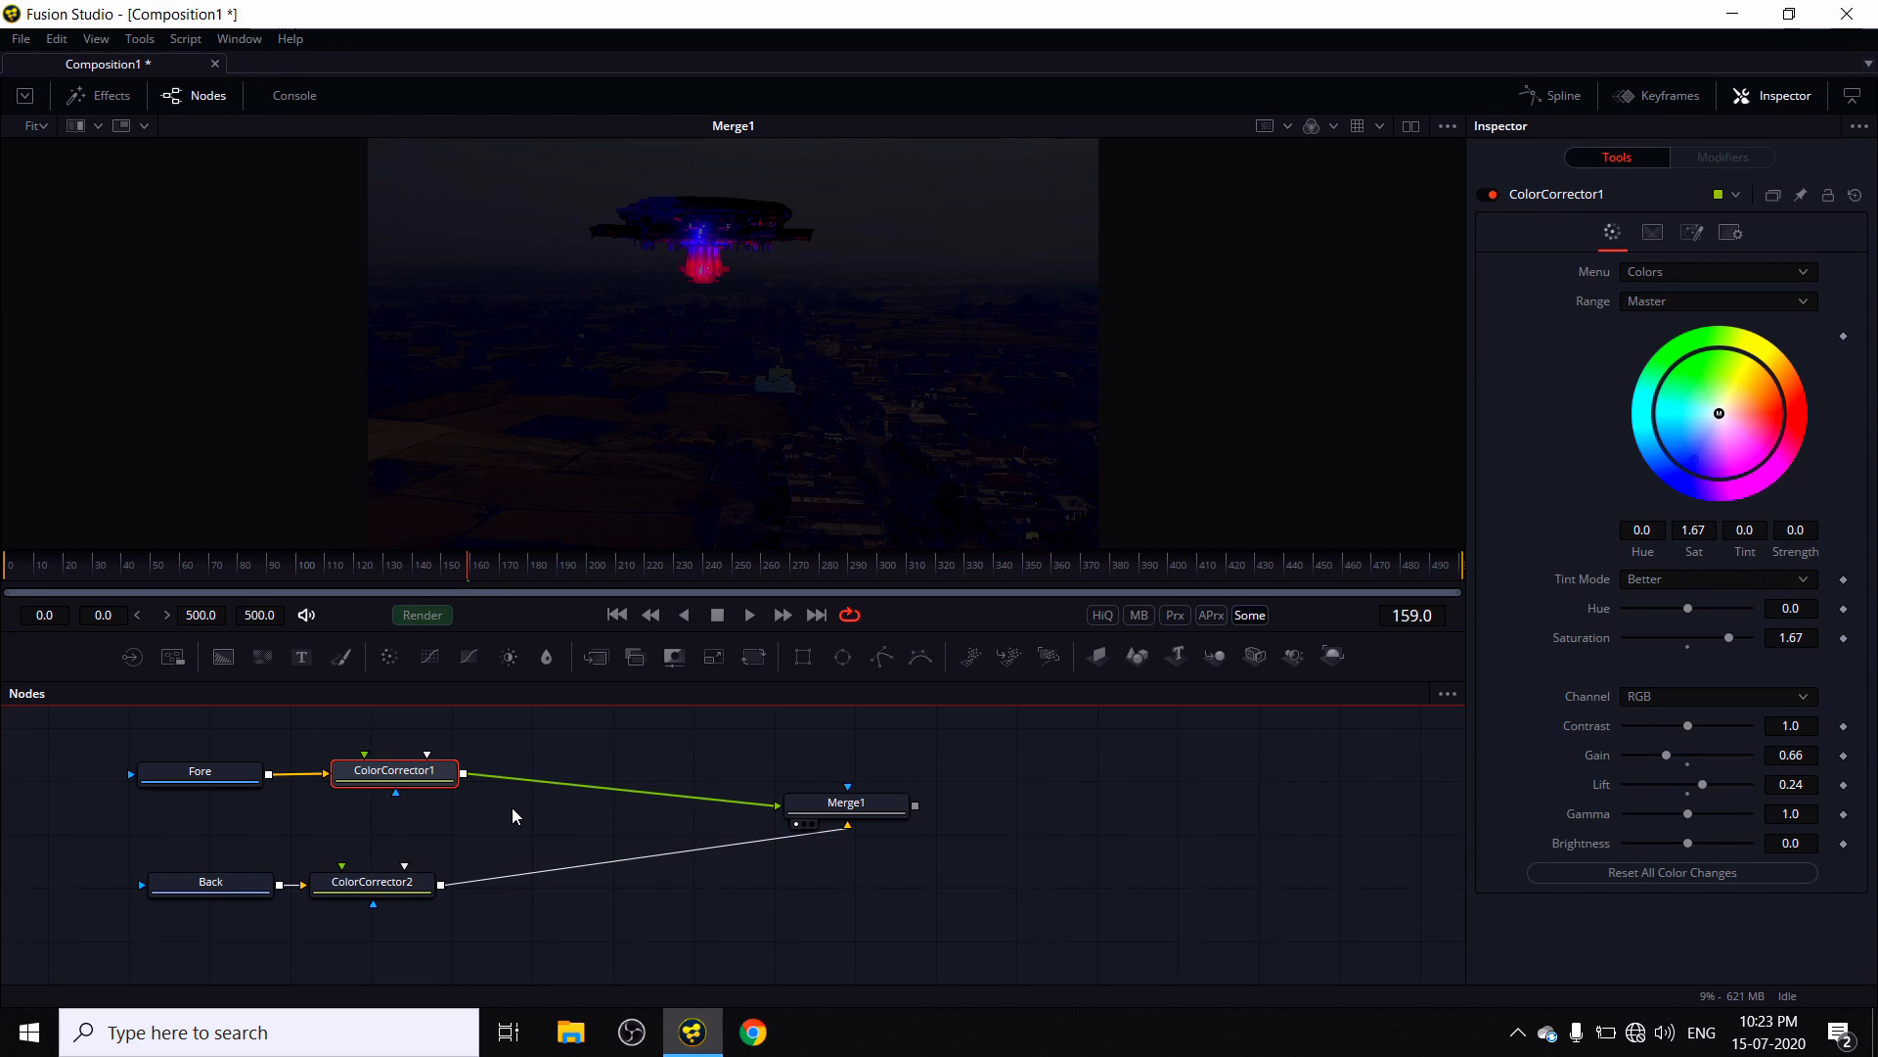
key(shift+space)
text(cc)
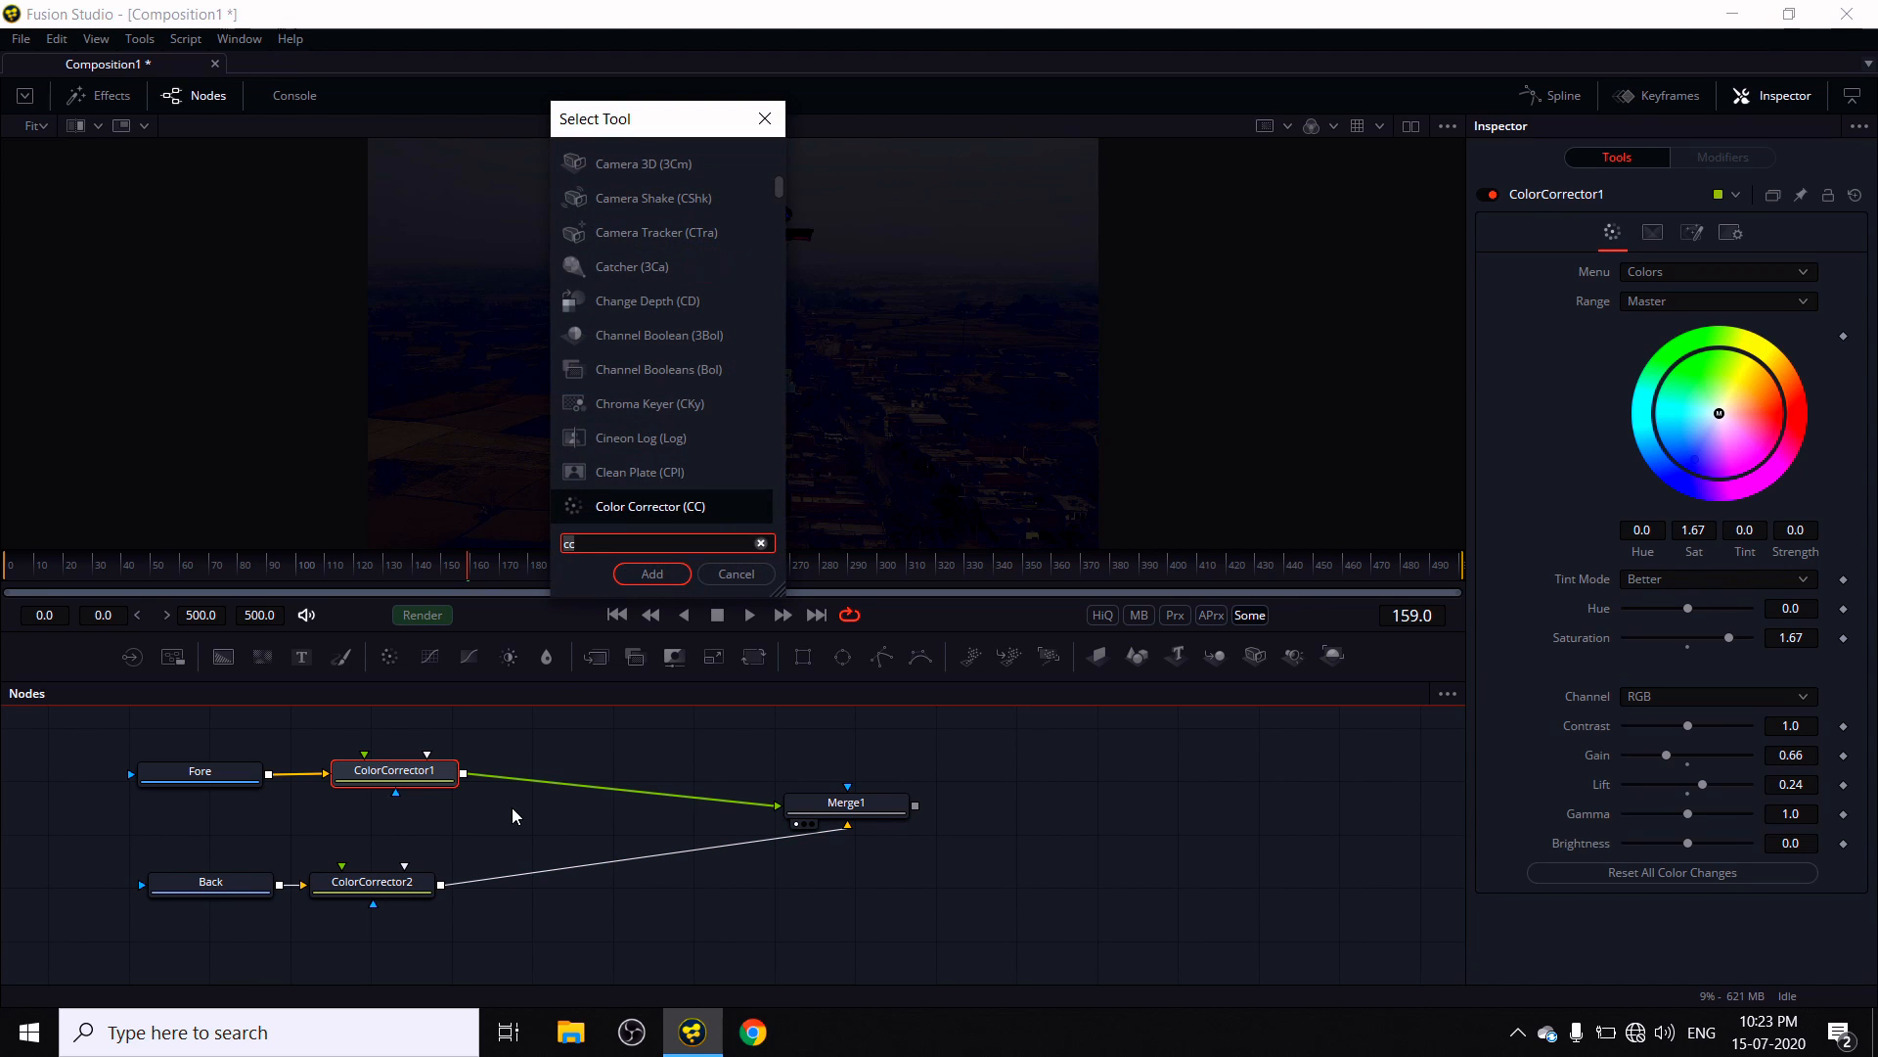
key(BackSpace)
key(BackSpace)
text(so)
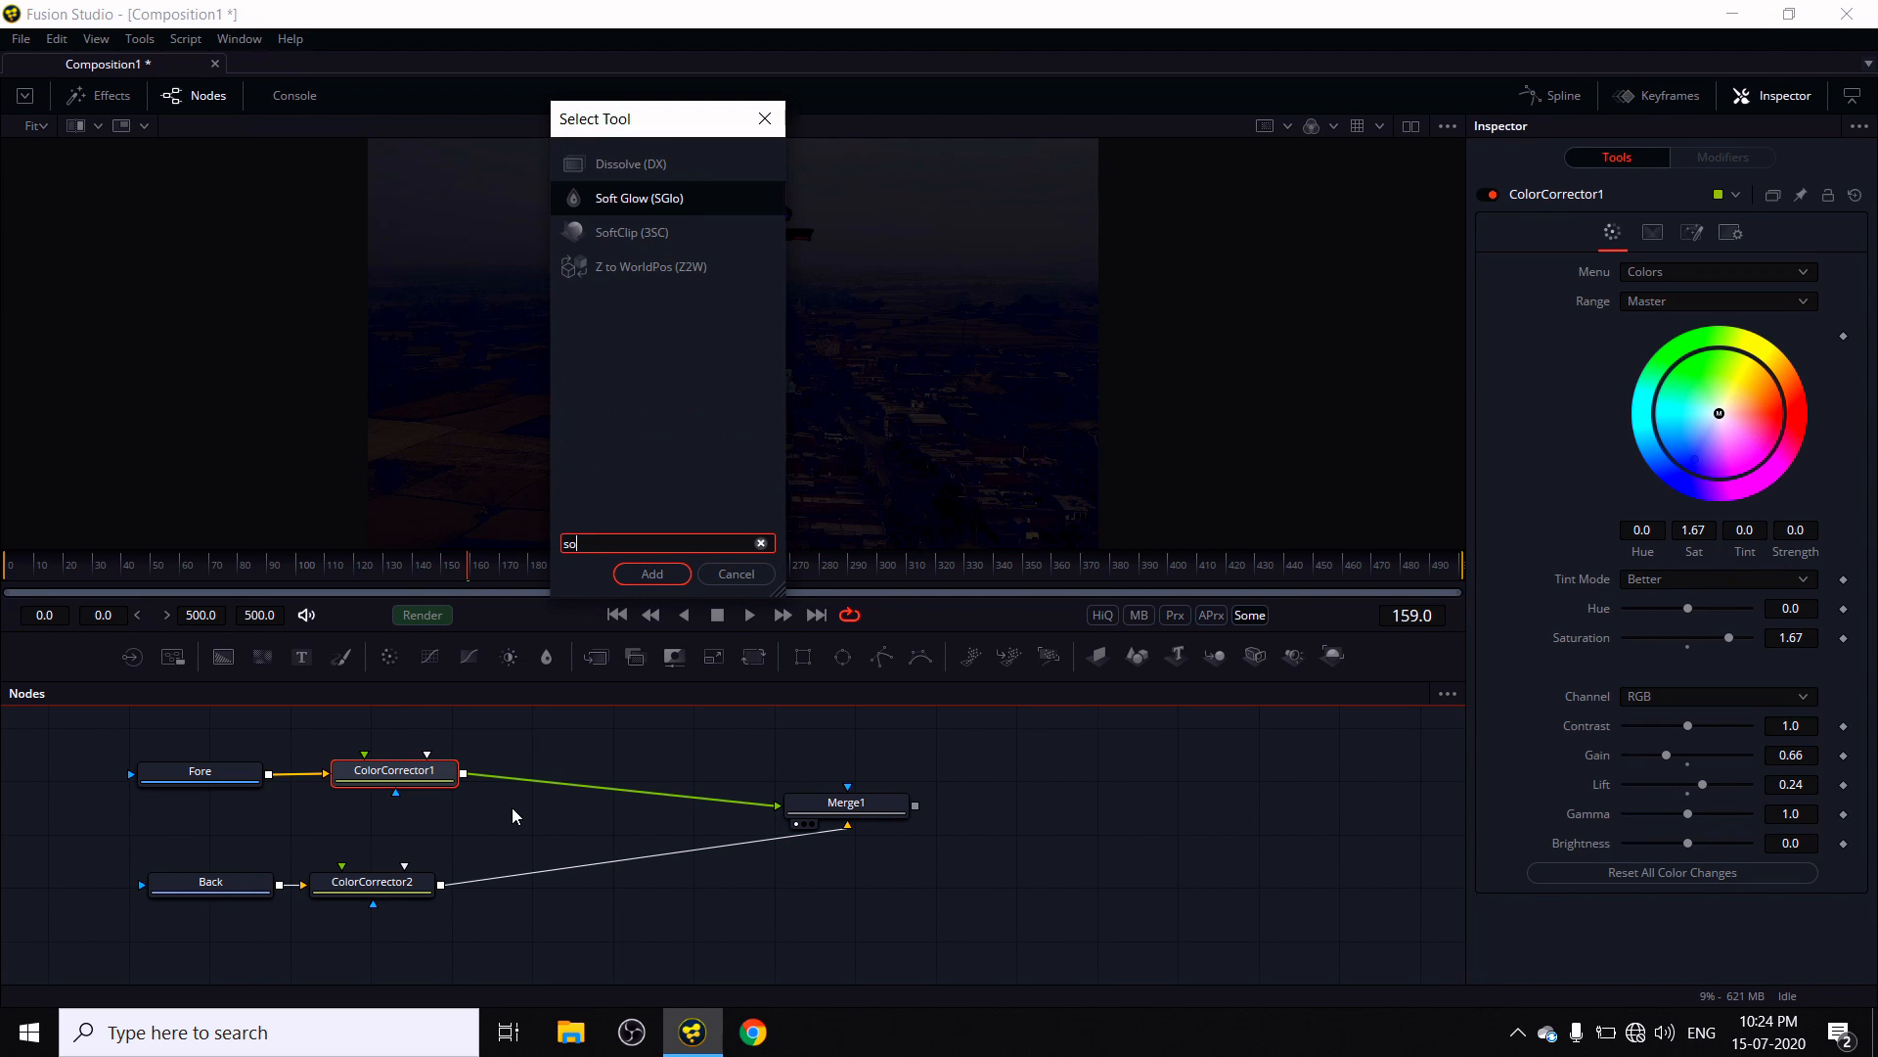
text(ft)
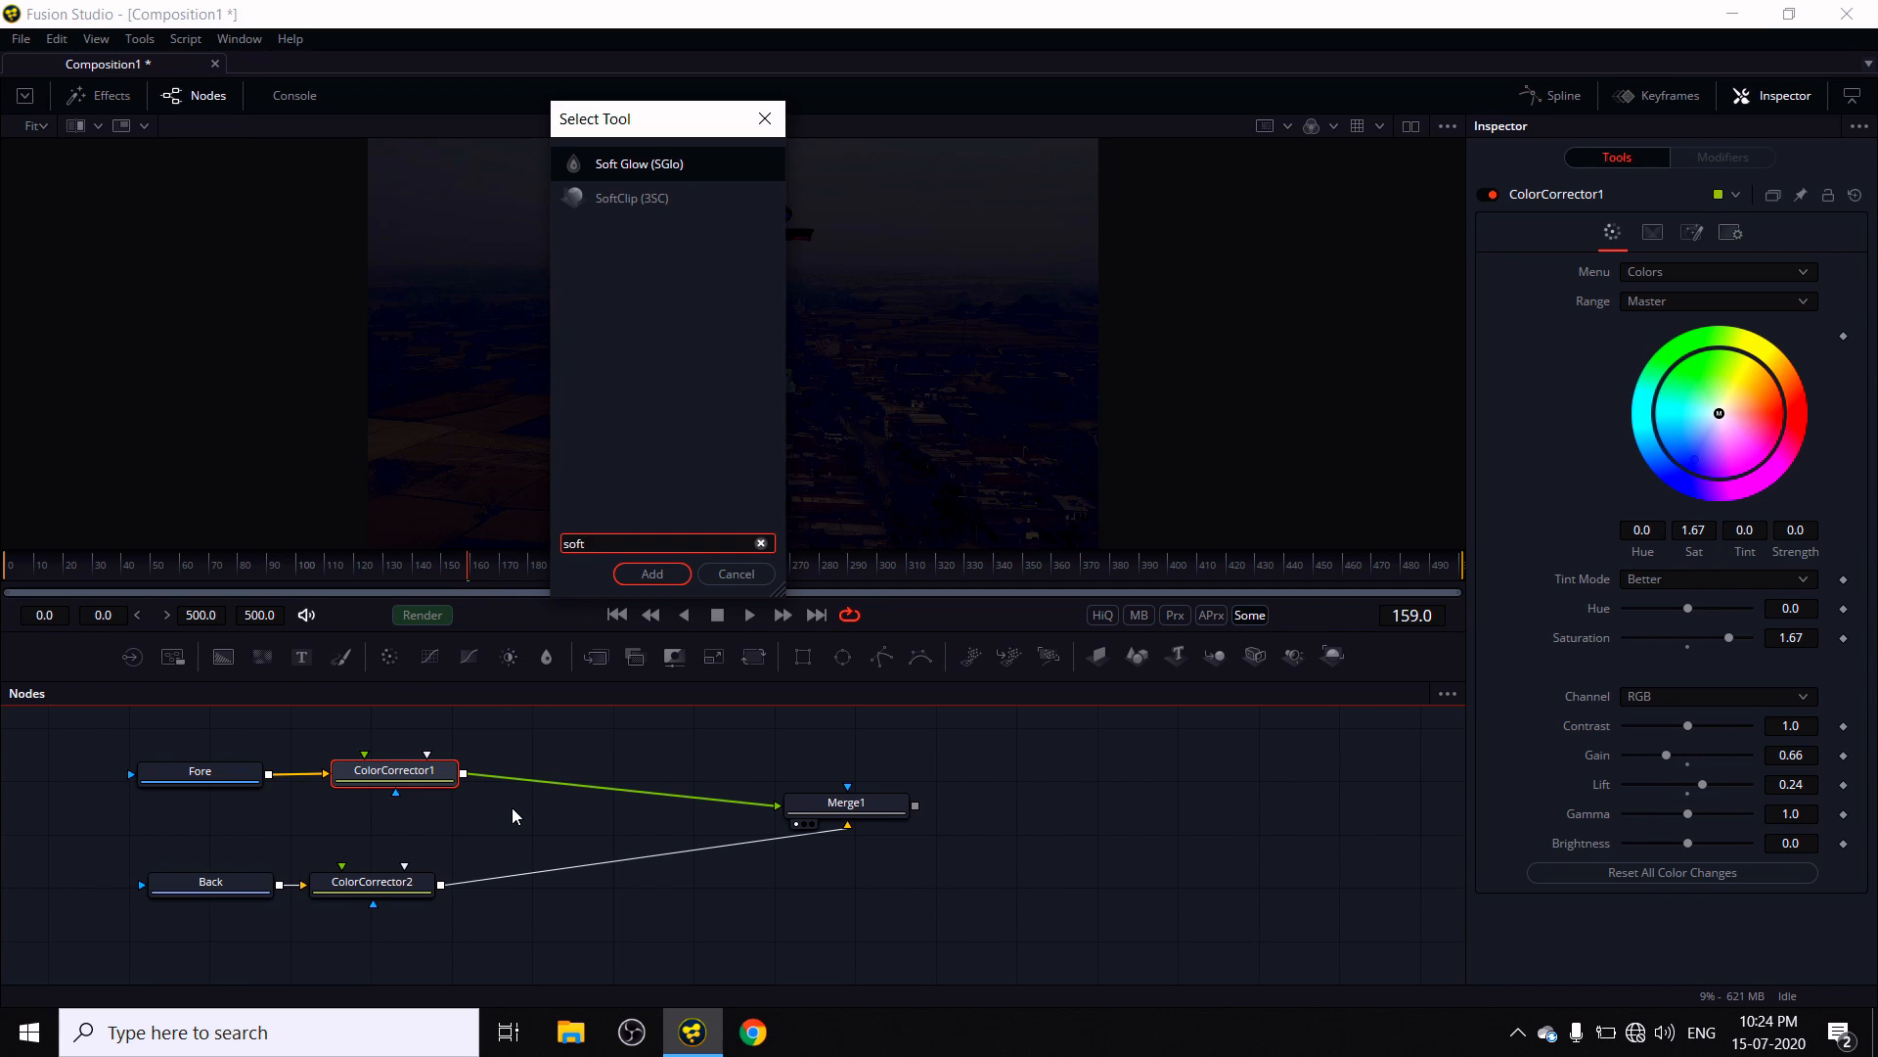
key(Return)
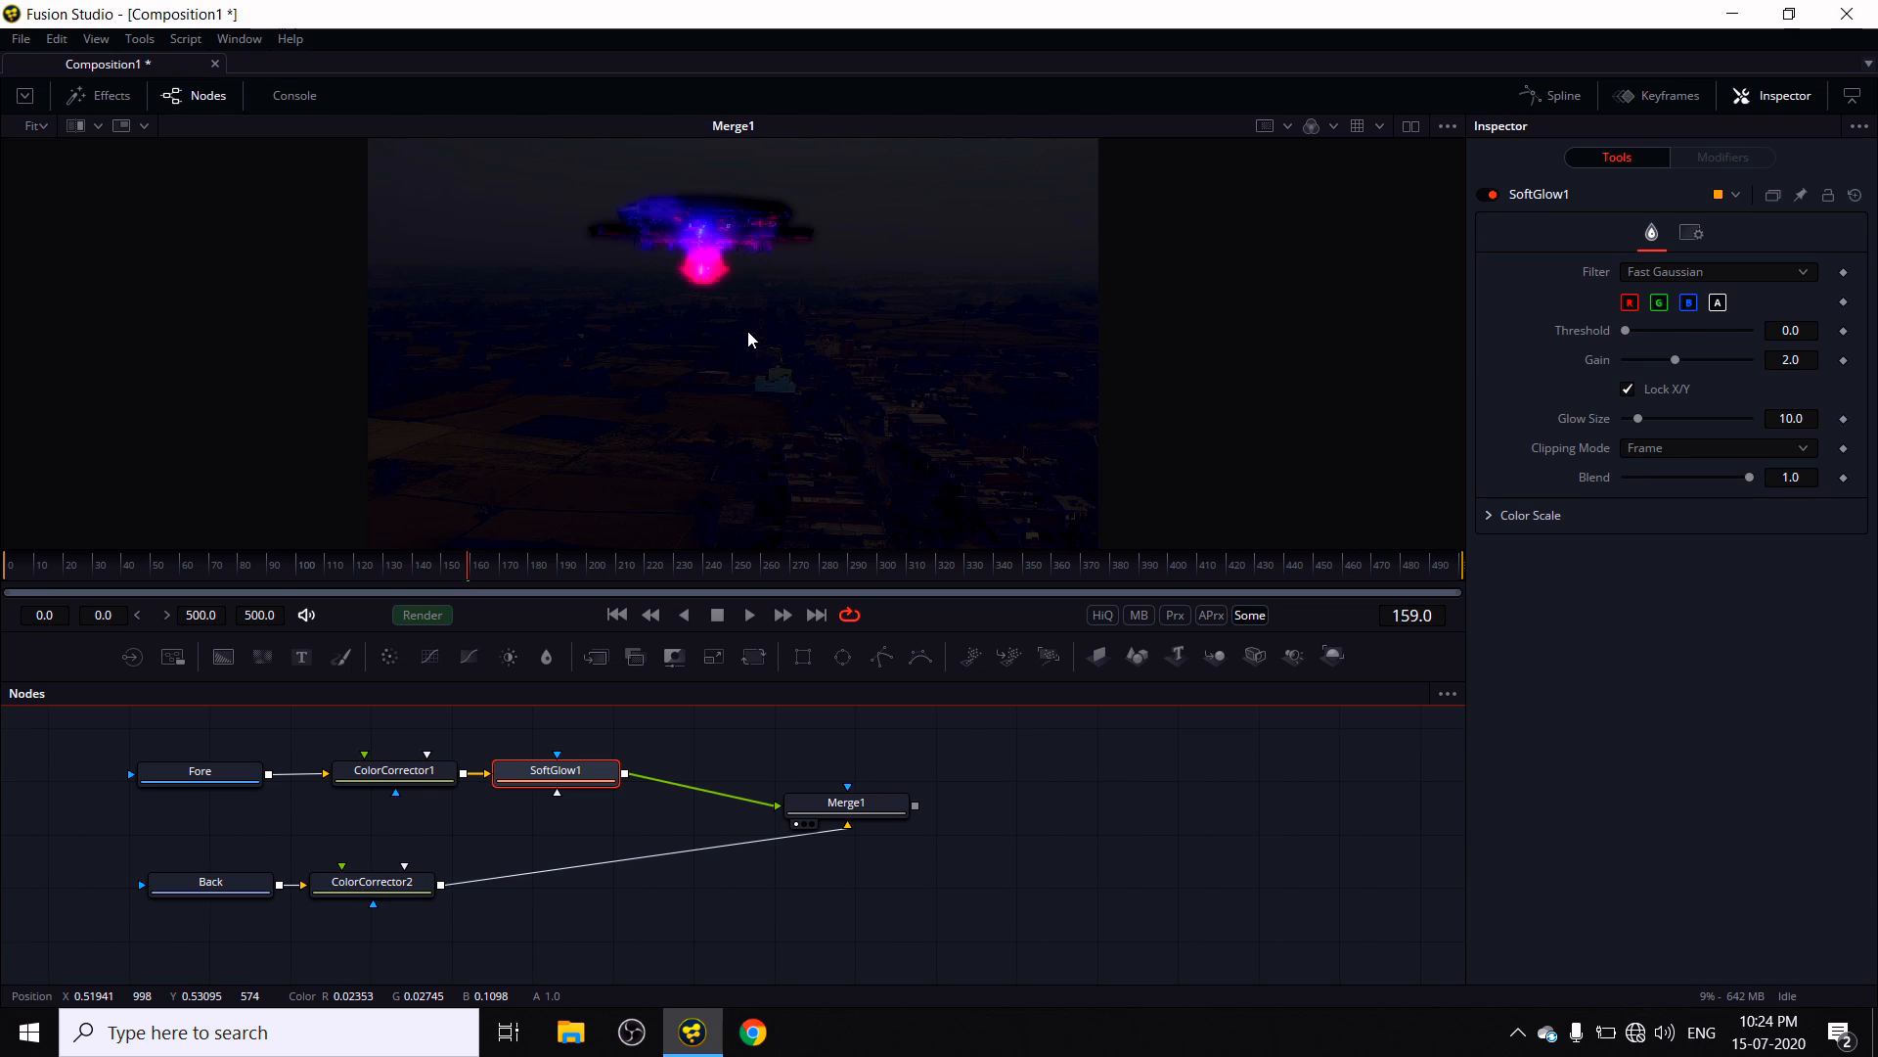
- Strengthen the UFO's Soft Glow with a threshold of 0.0, a gain of 5.0 and a glow size of about 121.3
drag(1675, 360, 1639, 332)
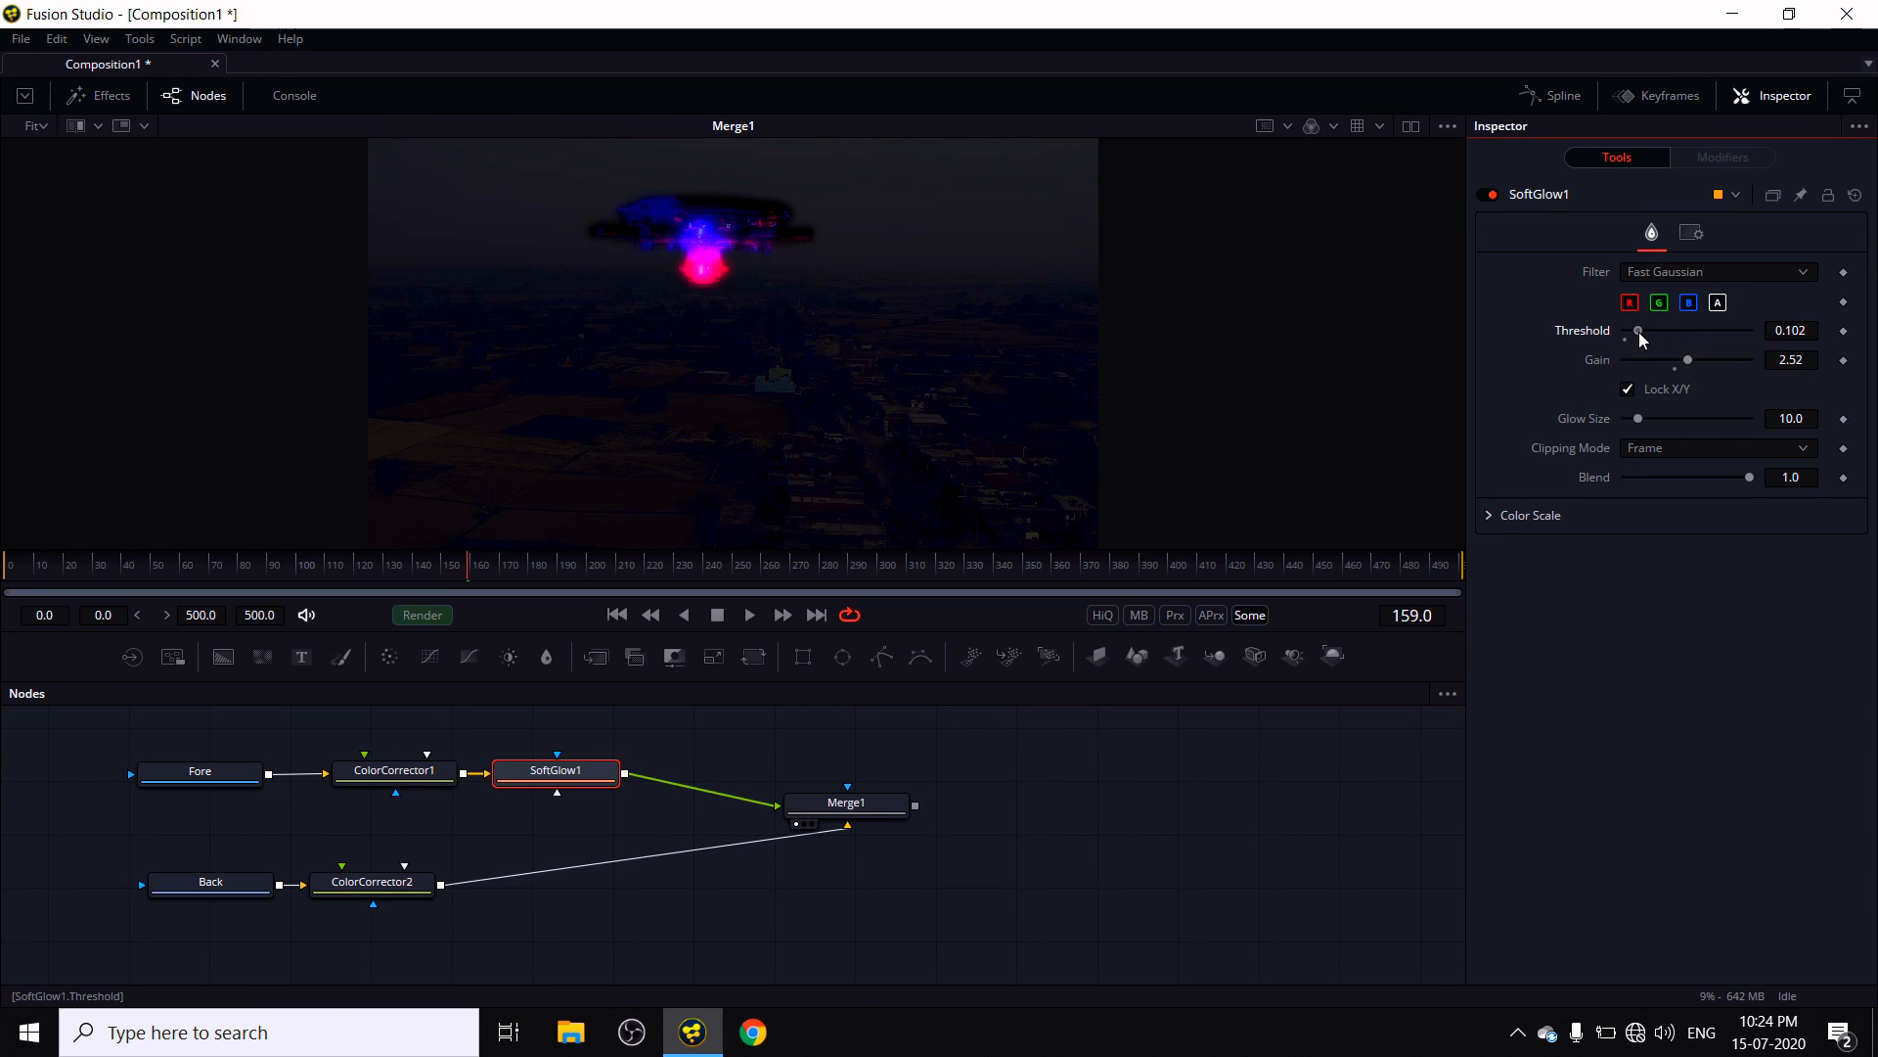
drag(1640, 418, 1710, 422)
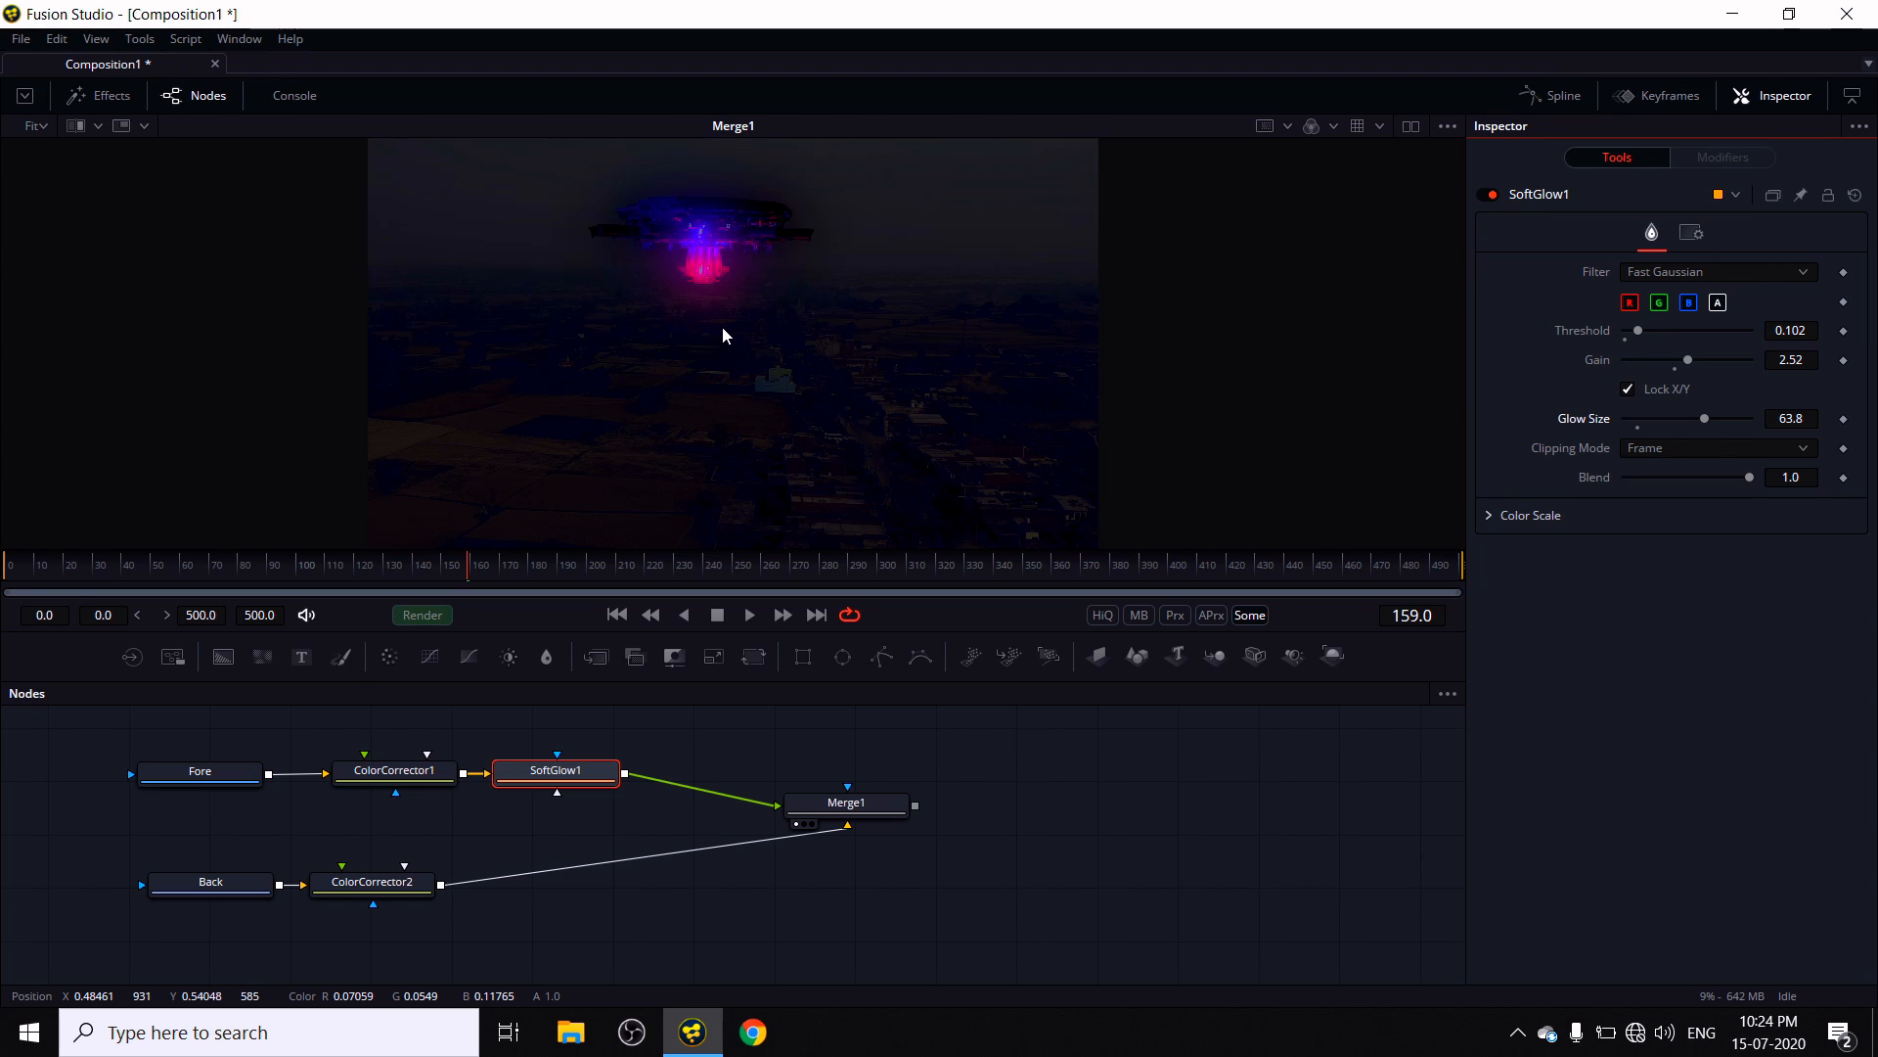
click(1628, 340)
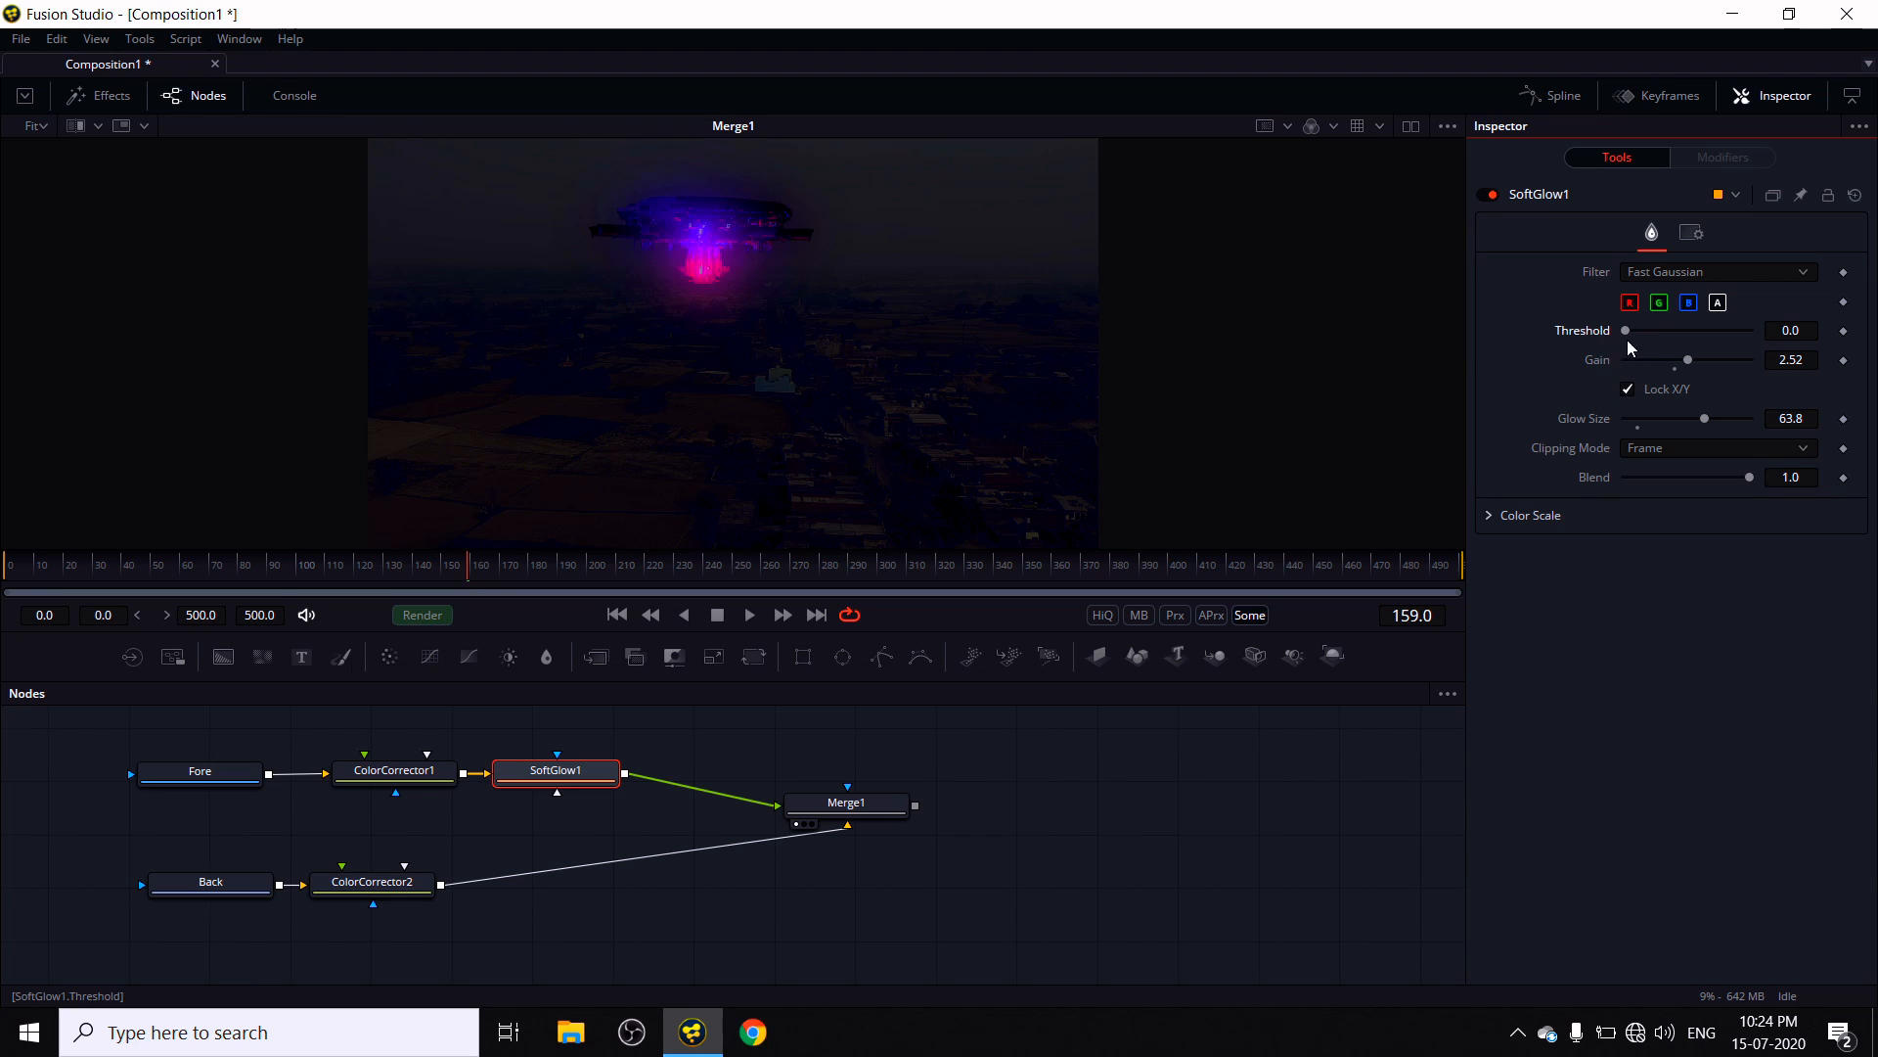
drag(1691, 358, 1816, 413)
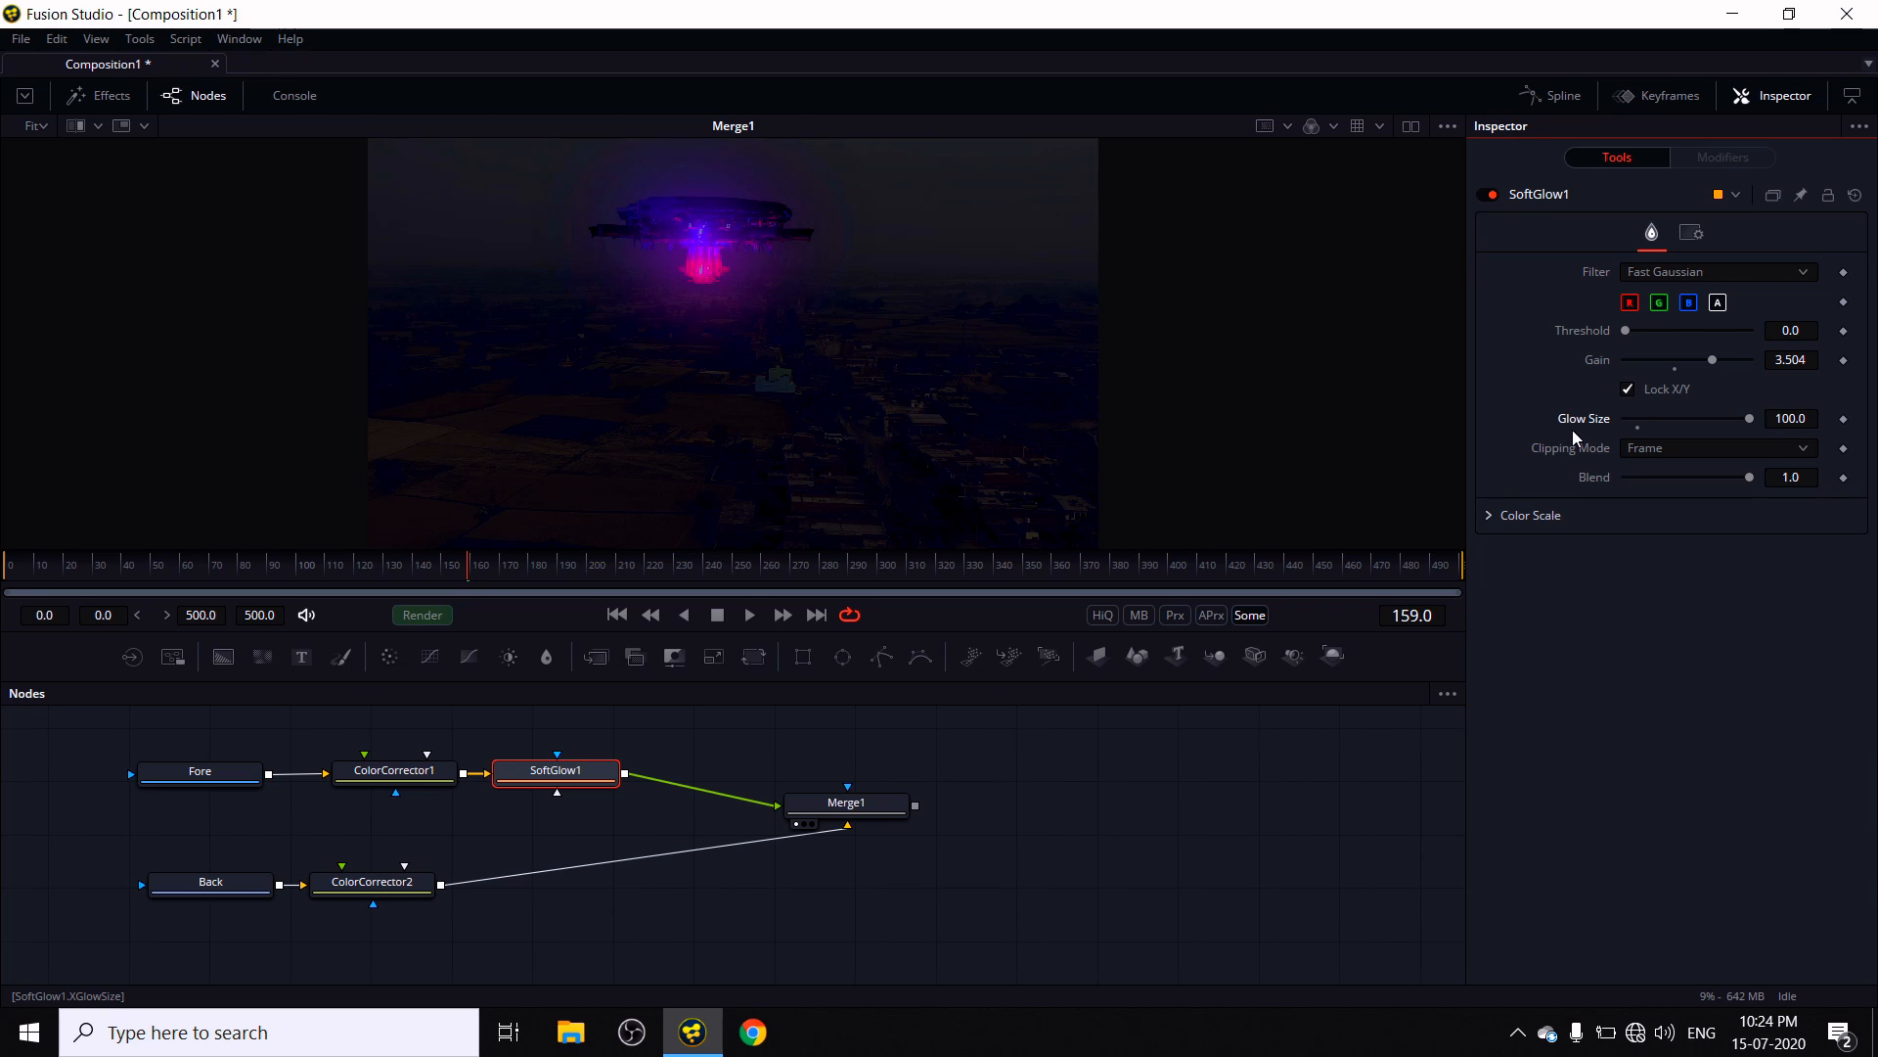
click(1776, 420)
key(Tab)
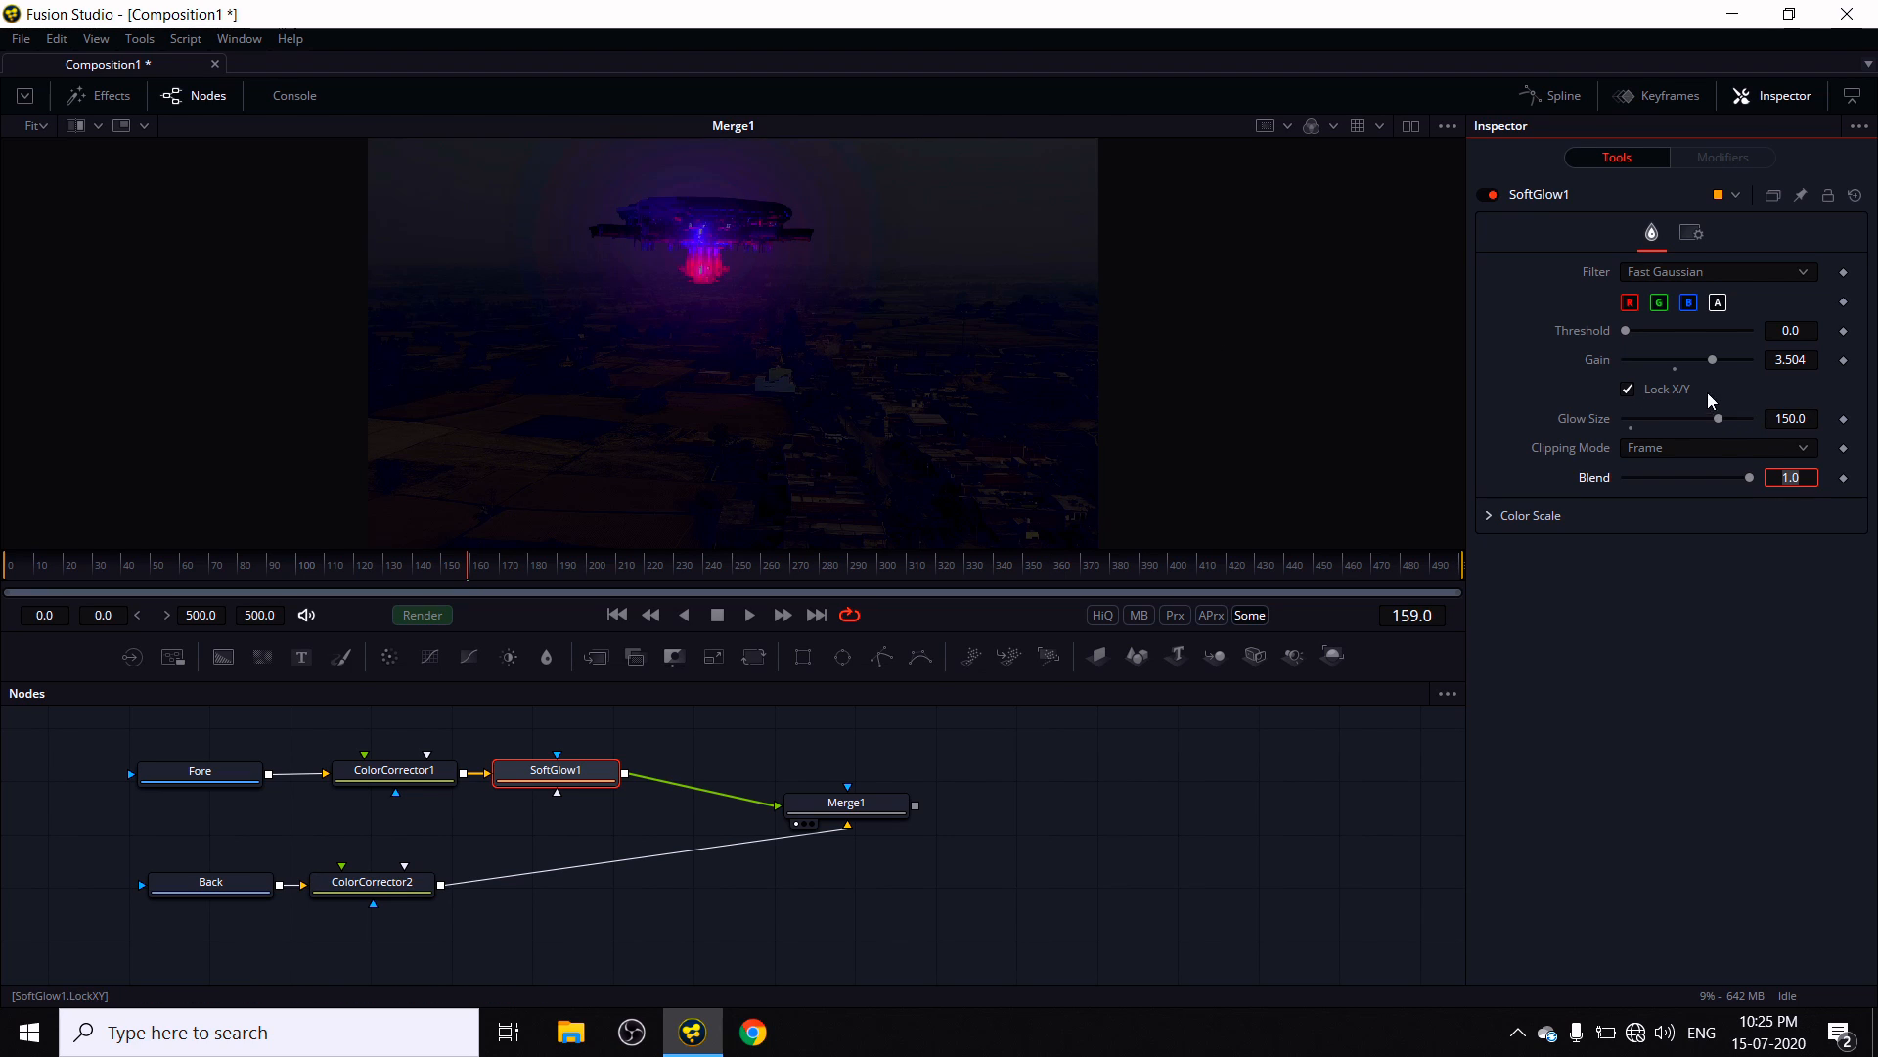
drag(1726, 360, 1782, 365)
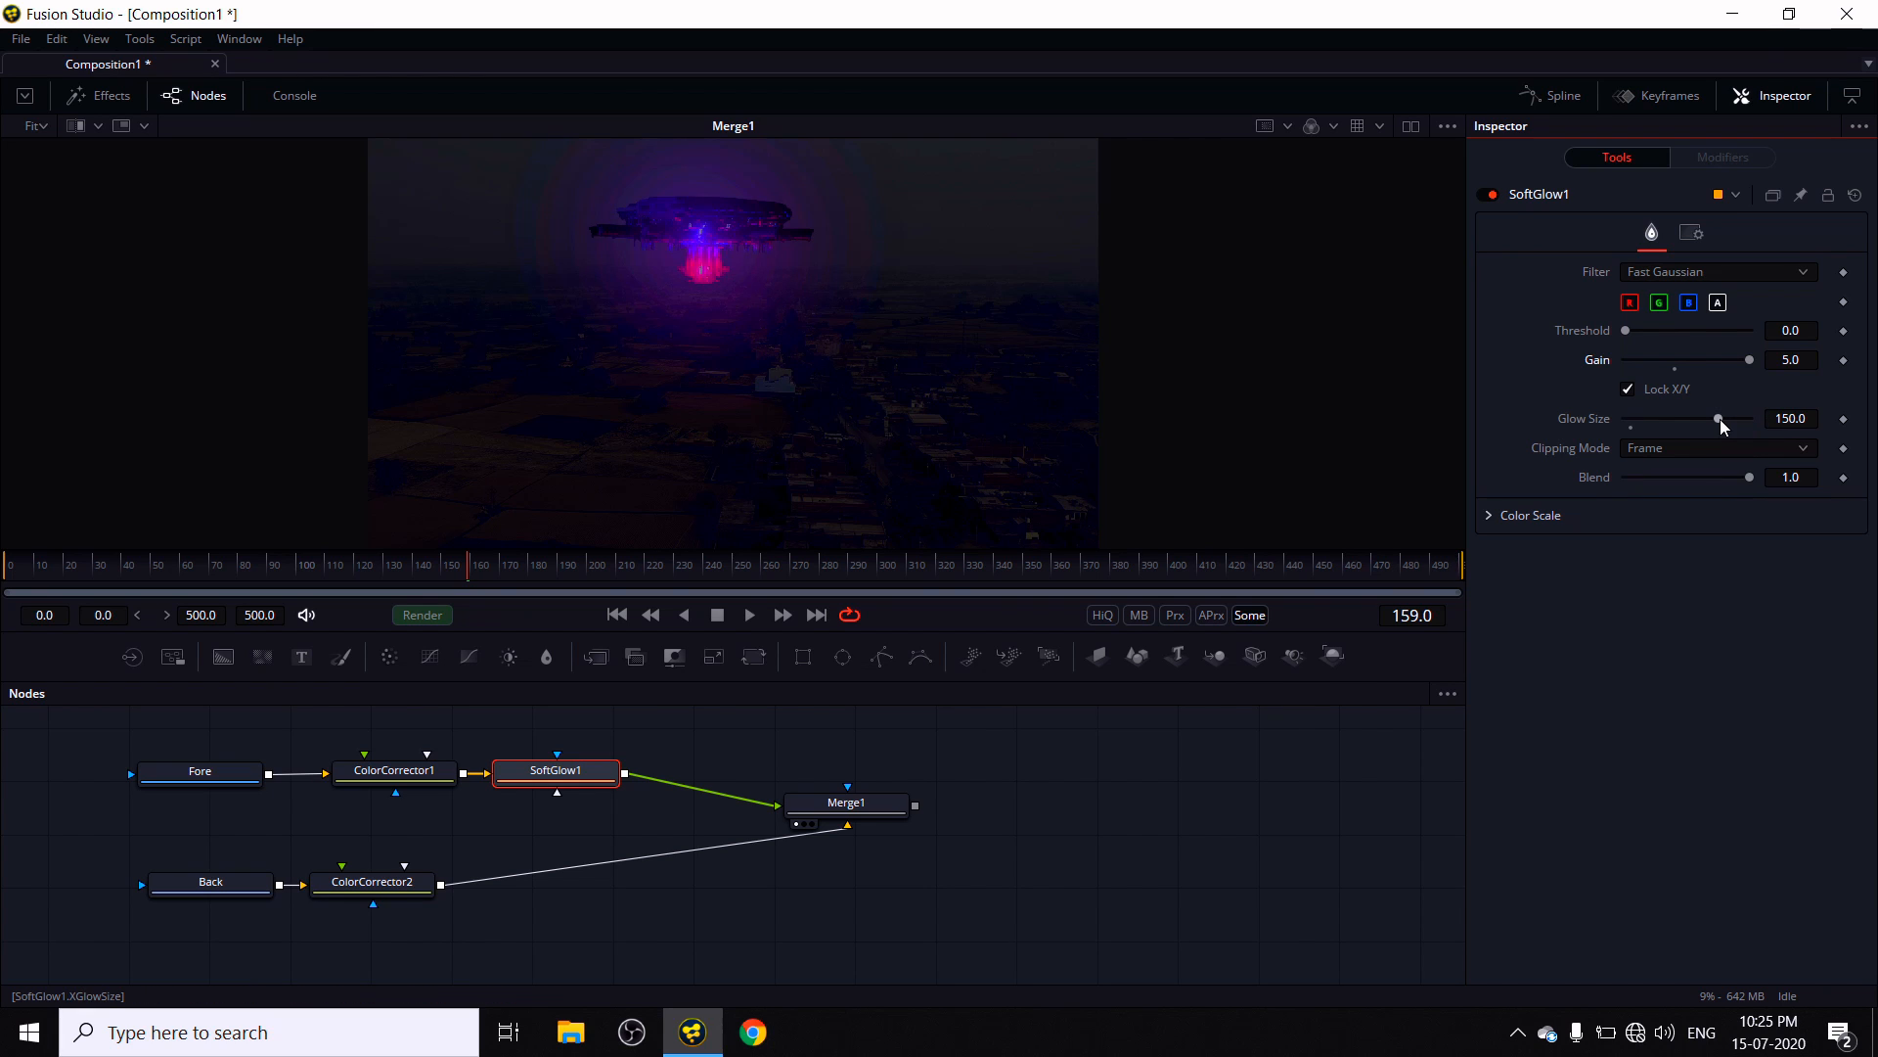
mouse_move(1712, 420)
mouse_down()
mouse_move(1681, 435)
mouse_move(1706, 438)
mouse_up()
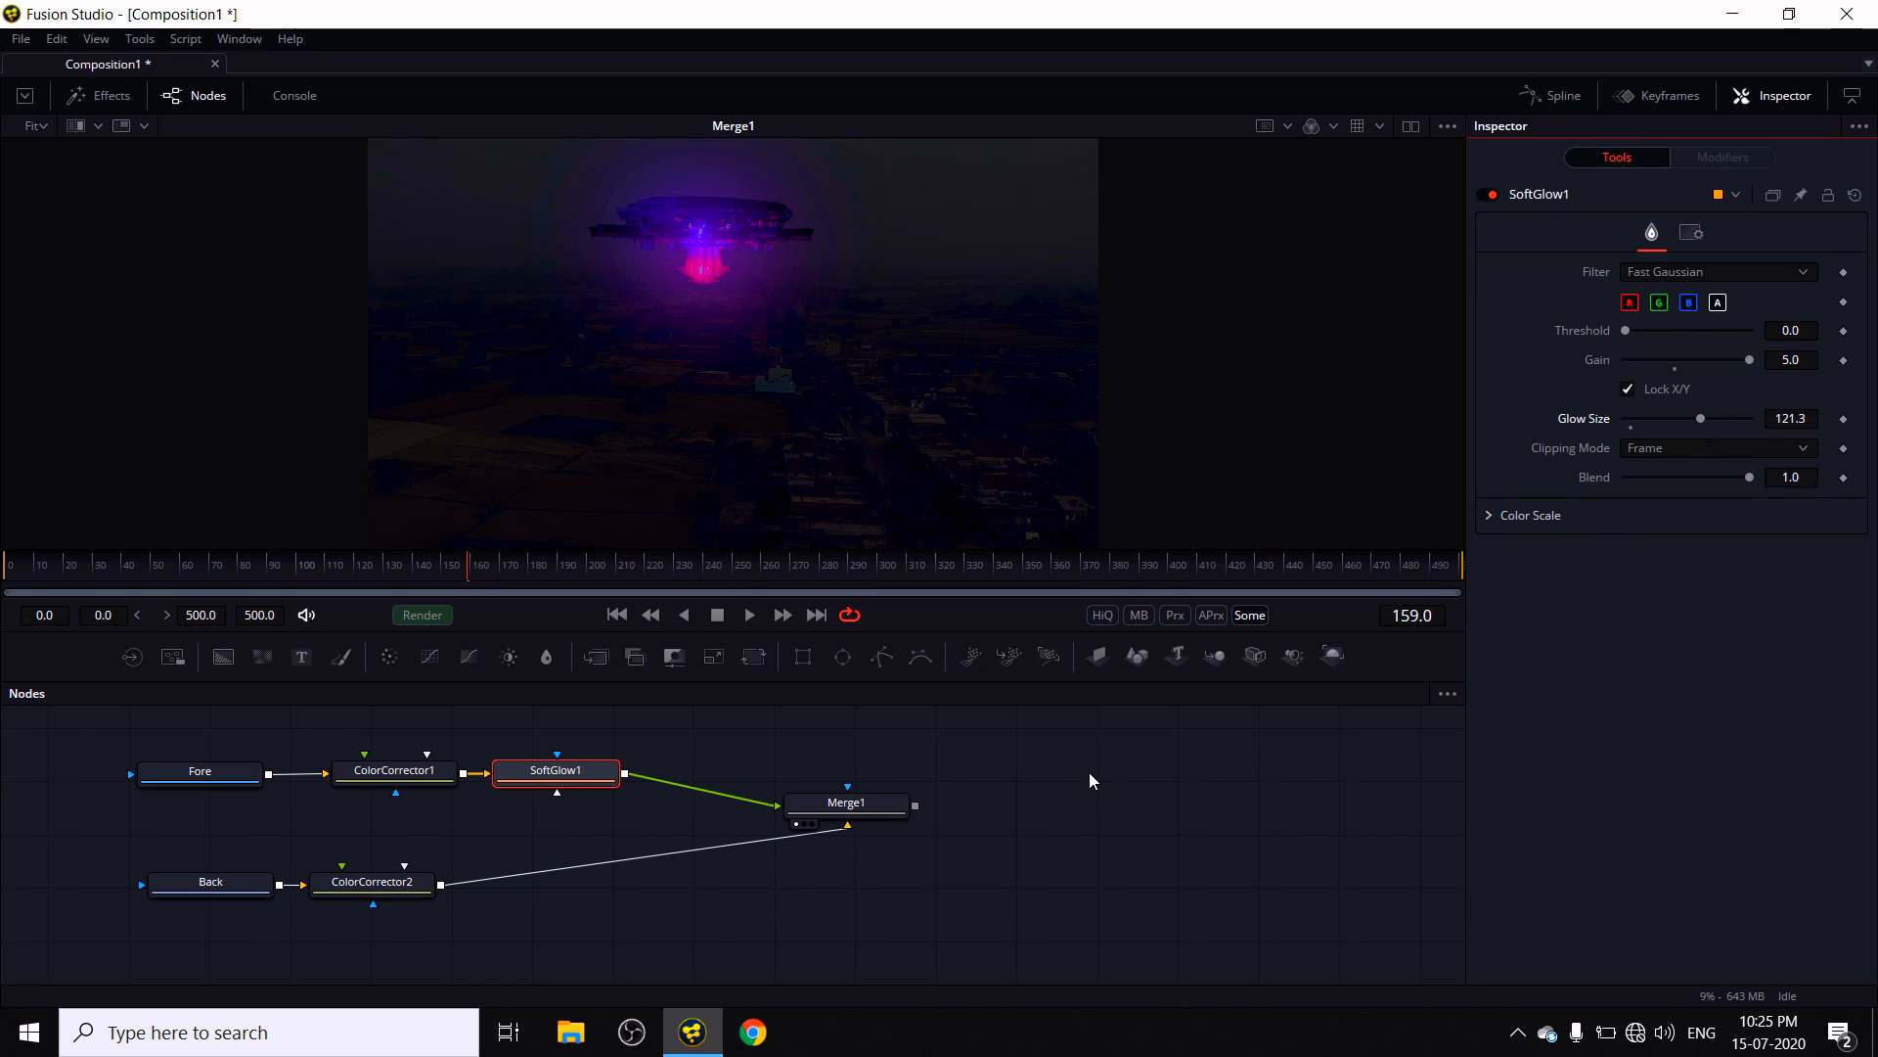
click(932, 815)
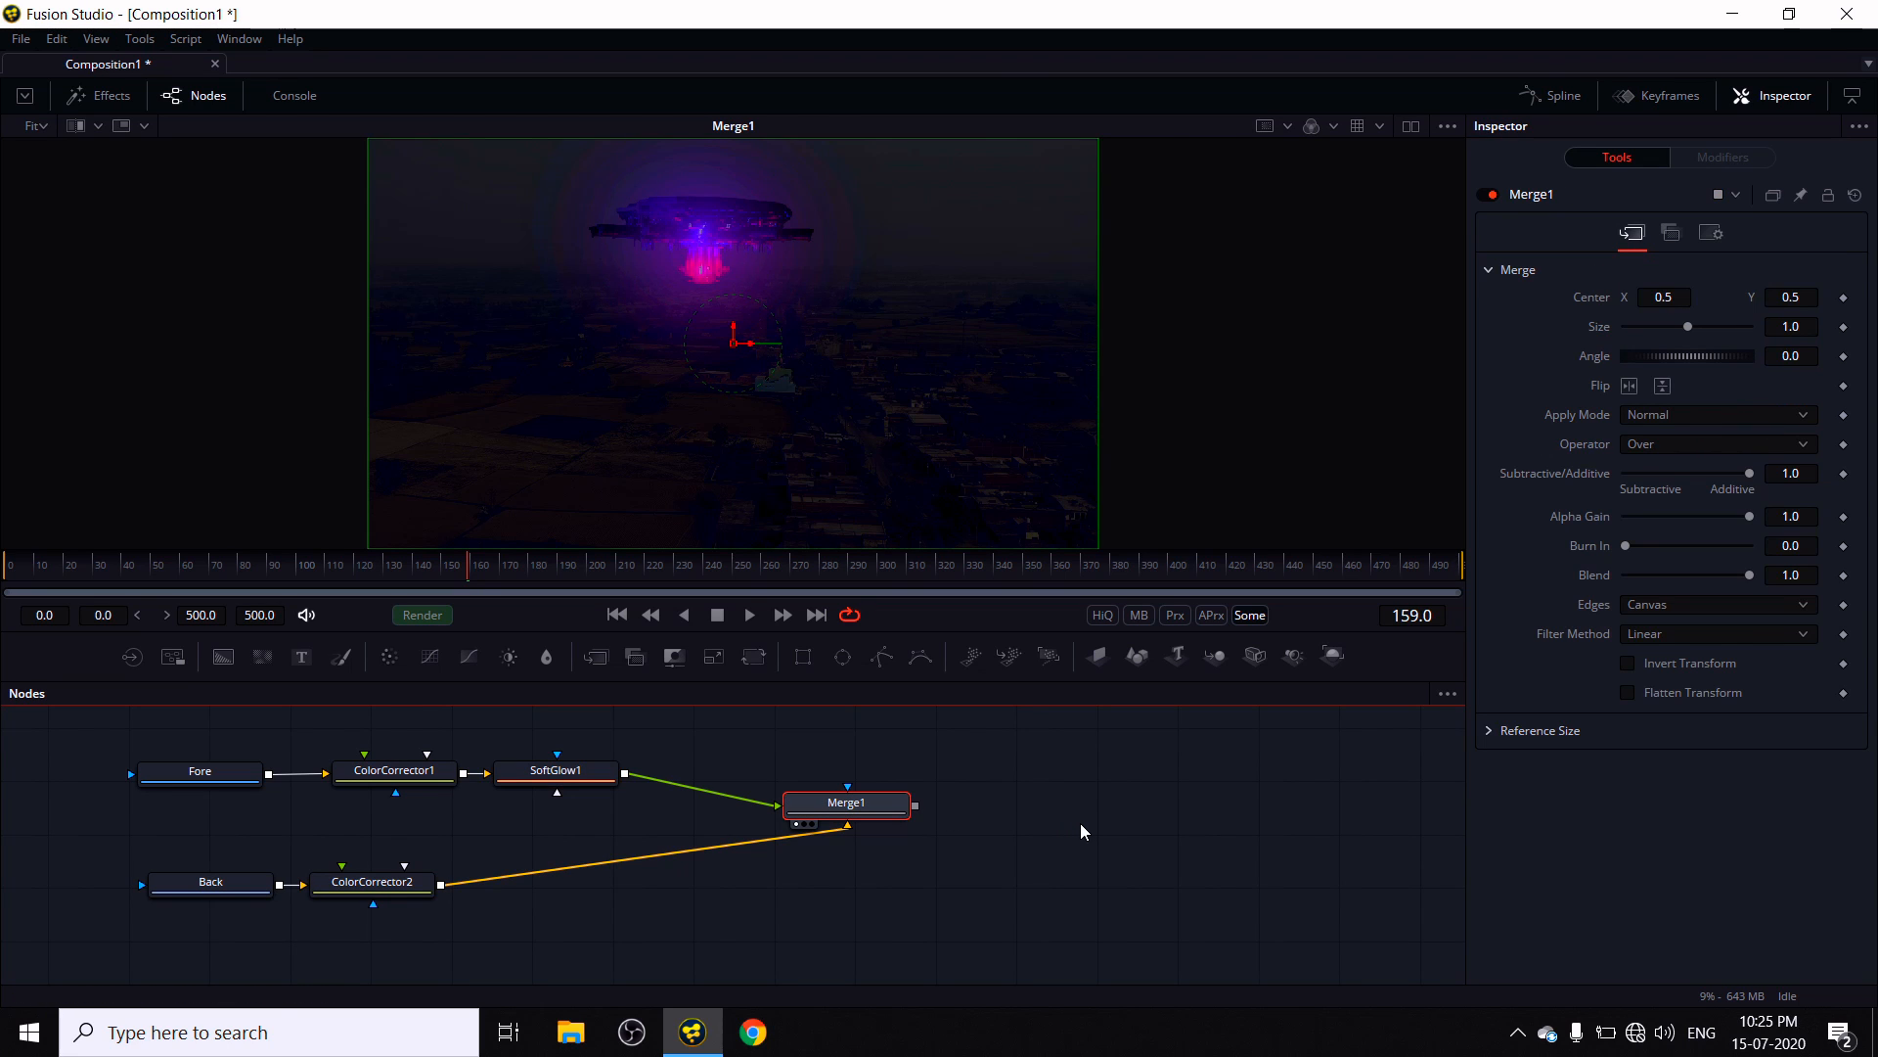
key(shift+space)
text(sa)
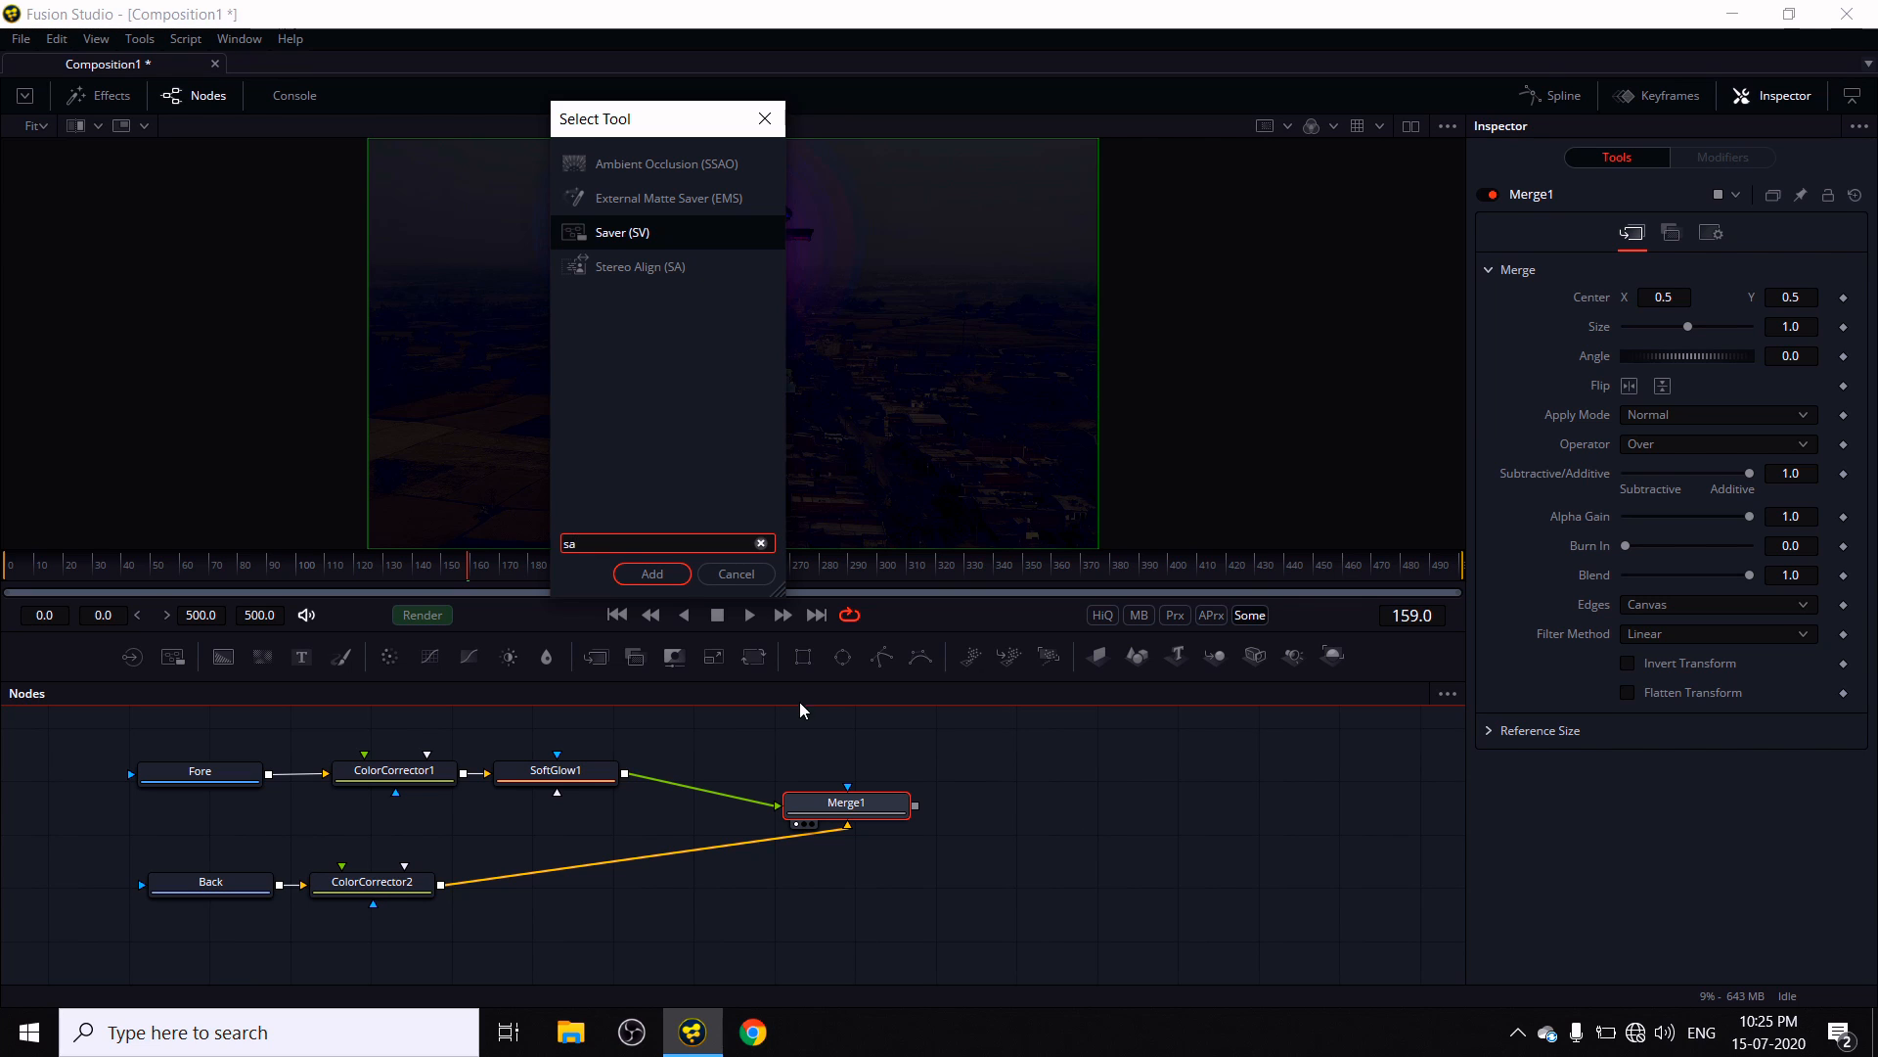
click(737, 574)
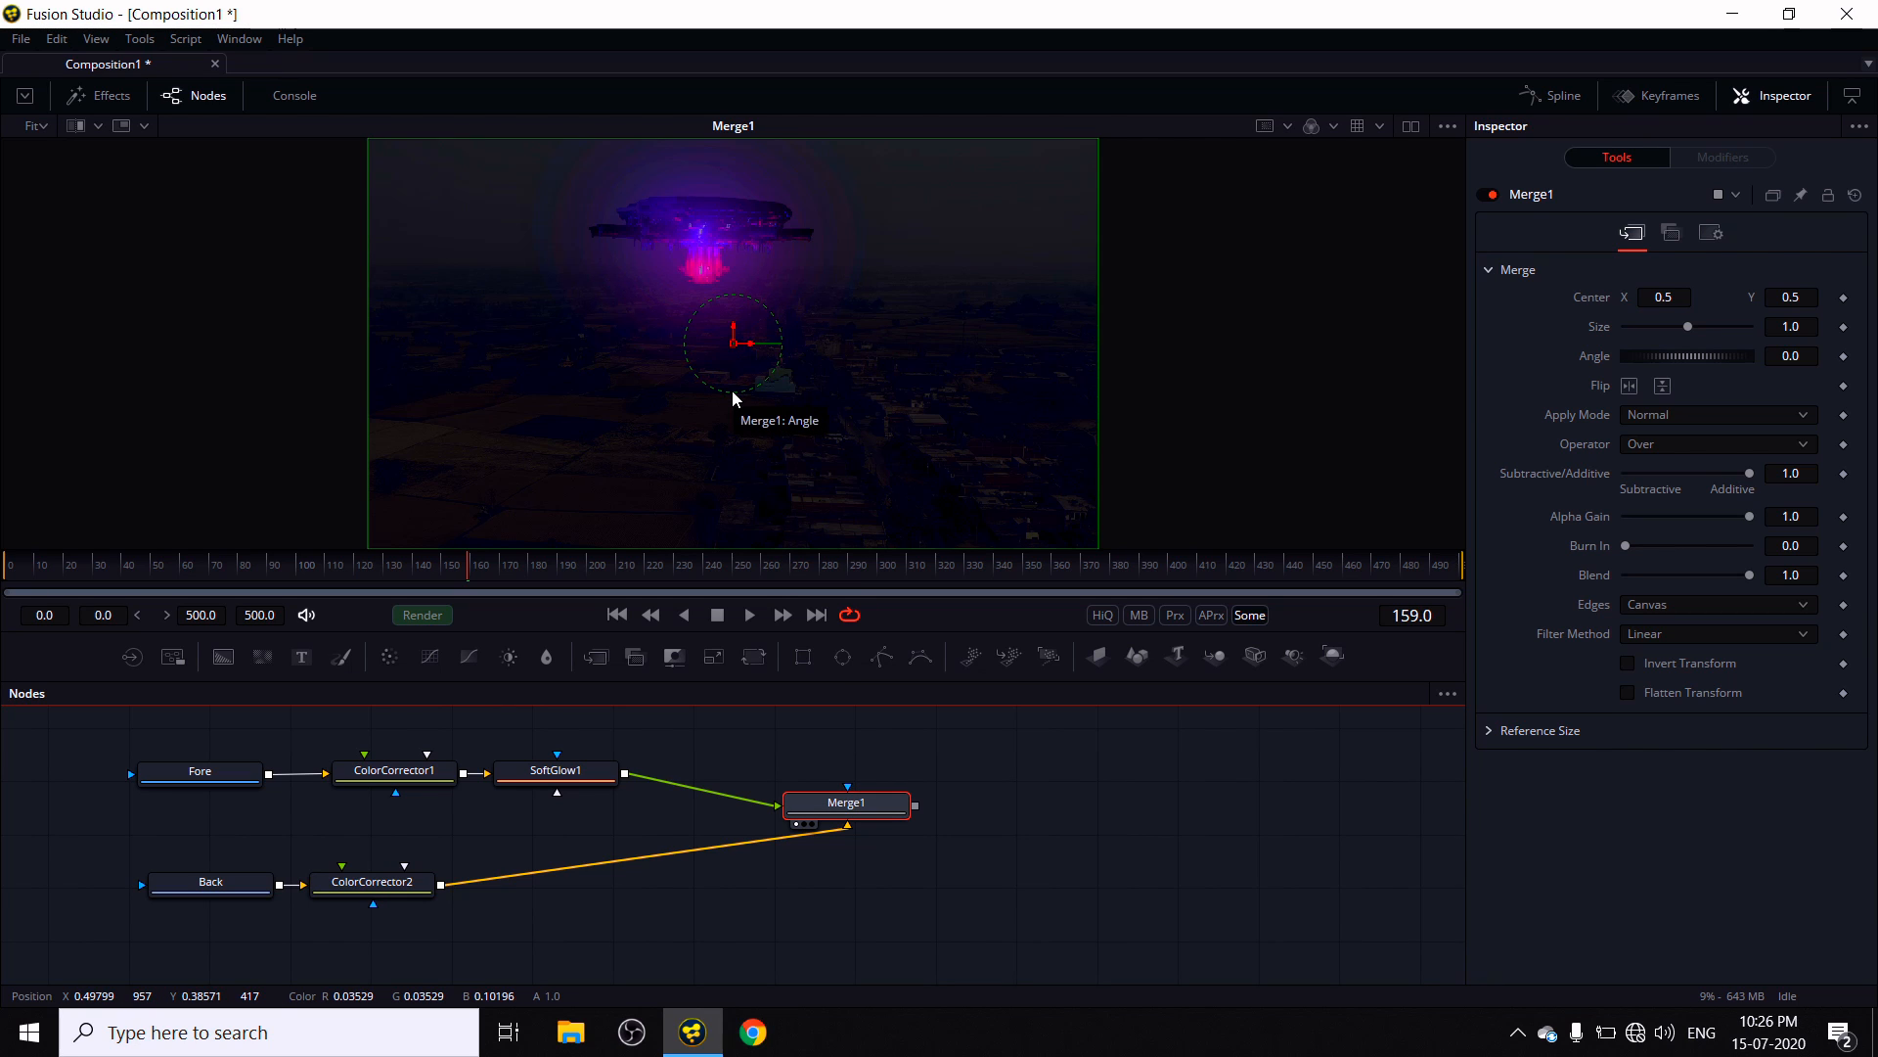
- Disconnect the Soft Glow from the merge node, and view the Soft Glow and the background Color Corrector outputs separately
click(749, 801)
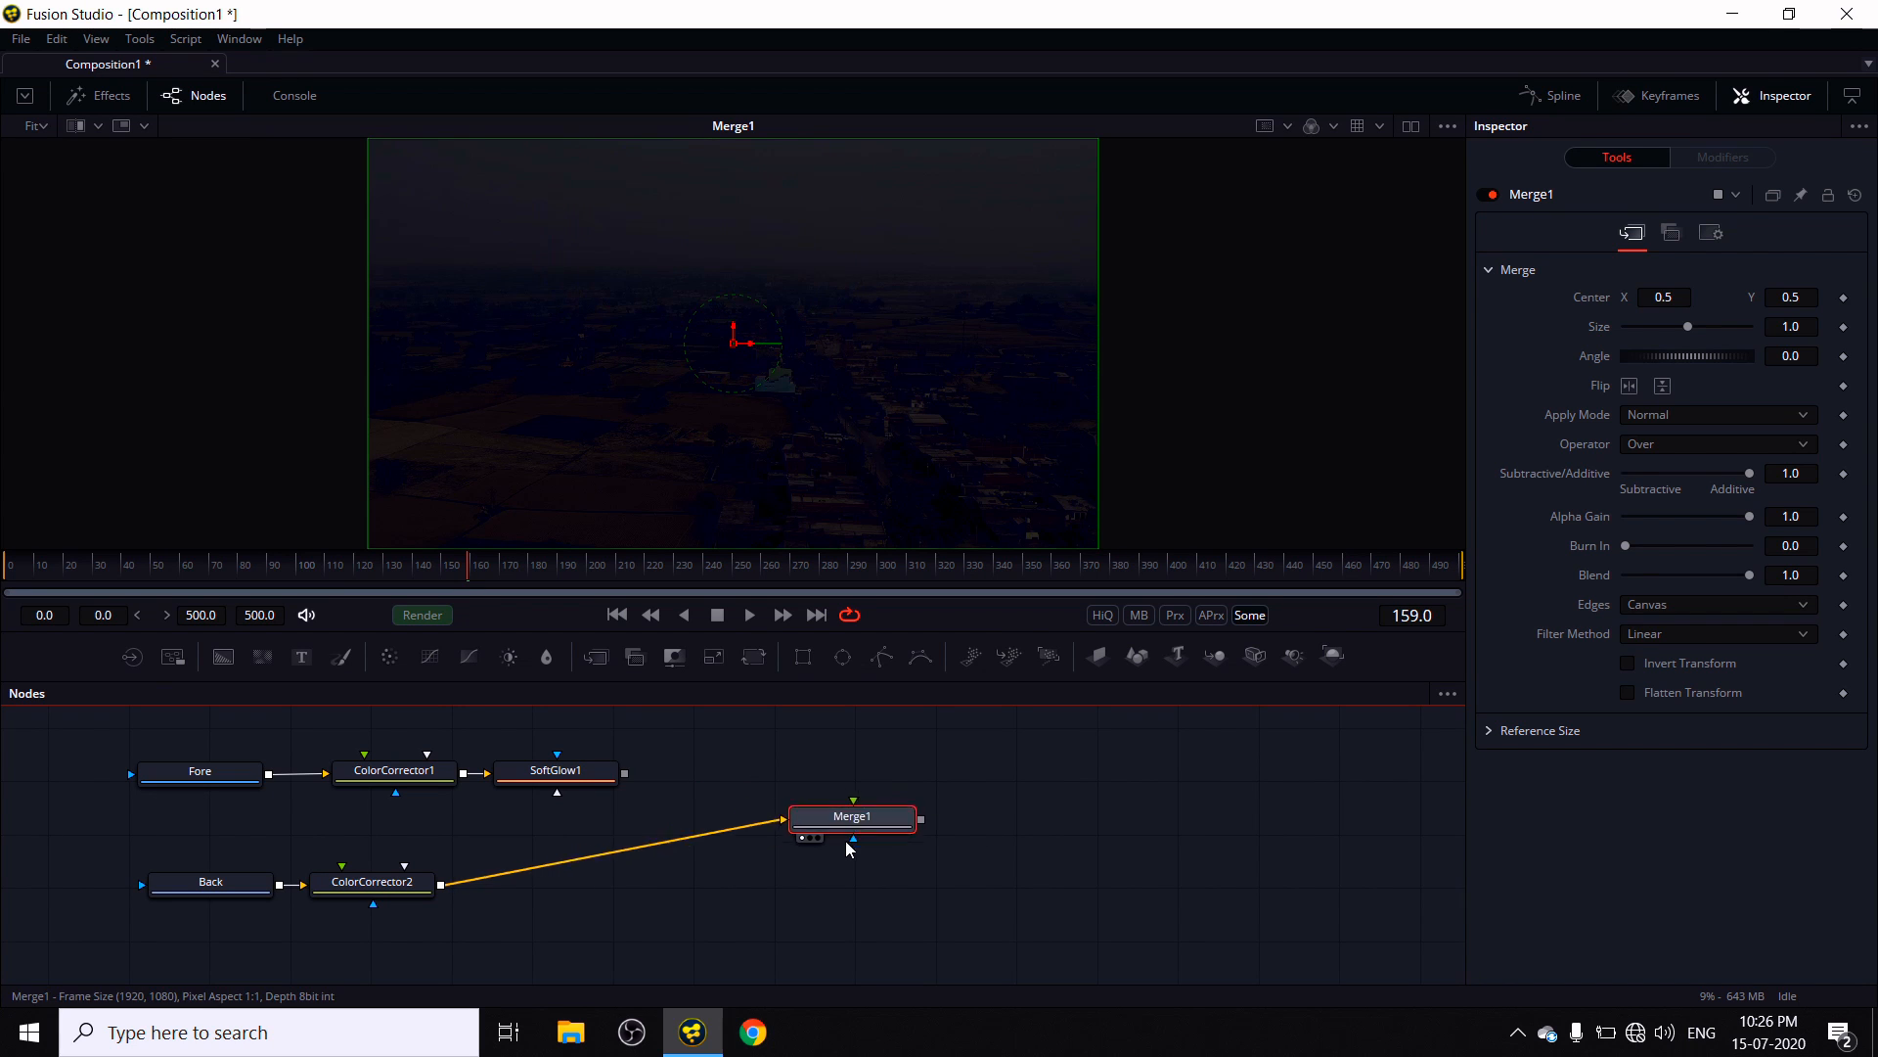
drag(844, 812, 855, 884)
click(506, 790)
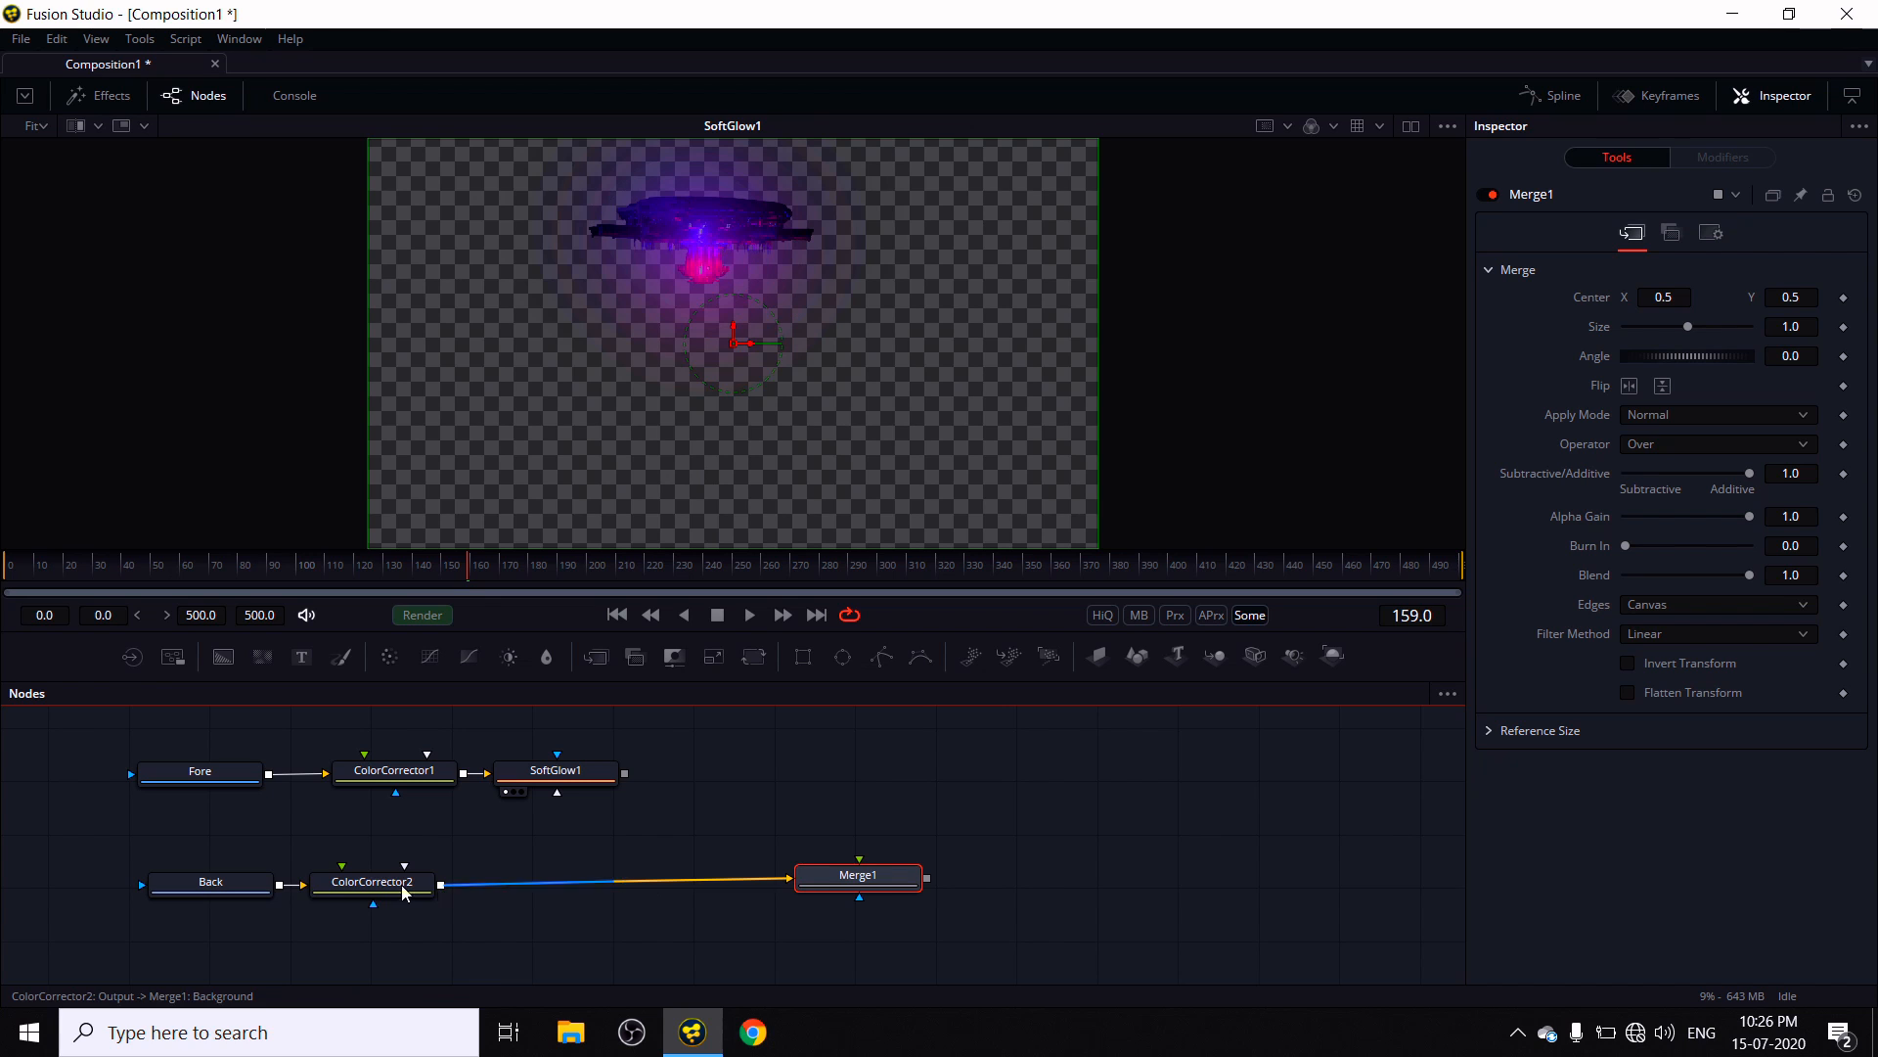
drag(391, 886, 533, 272)
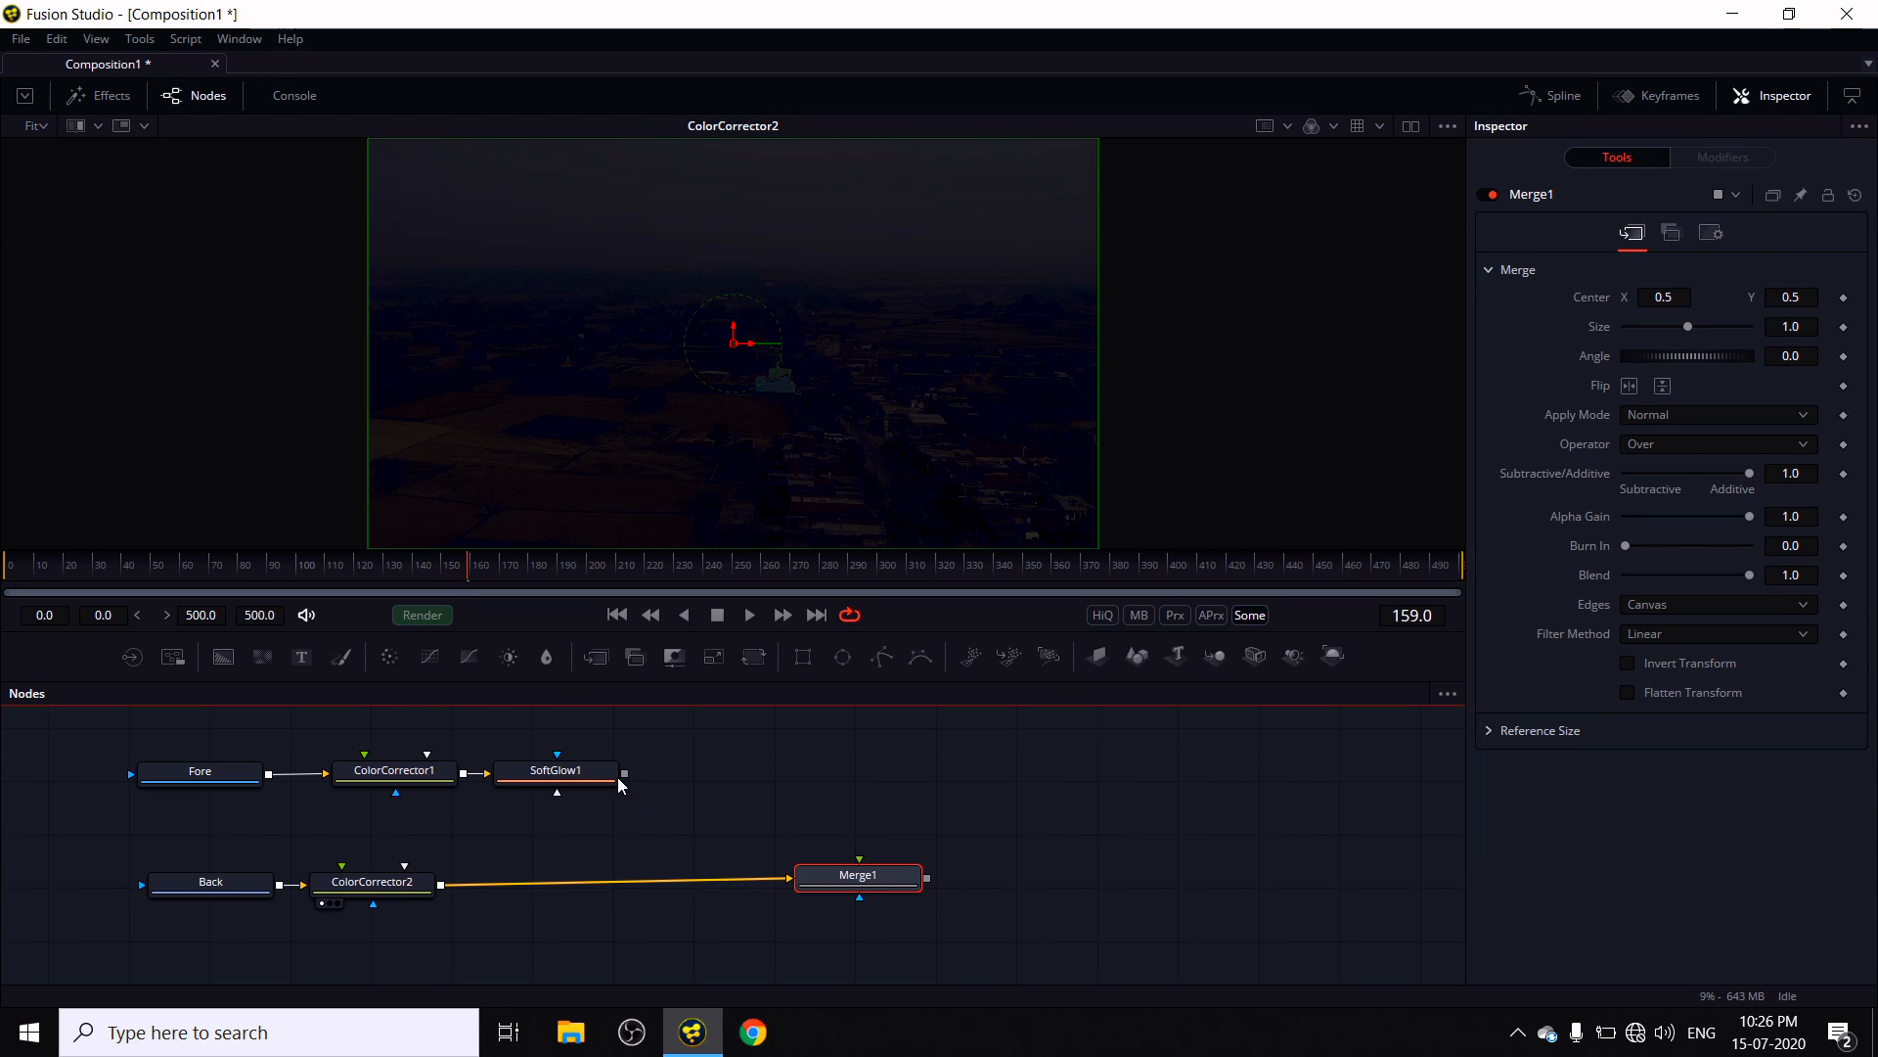
- Box-select the foreground chain and the background chain with the merge node in turn, and clear the selection
drag(96, 732, 621, 818)
drag(138, 854, 1001, 924)
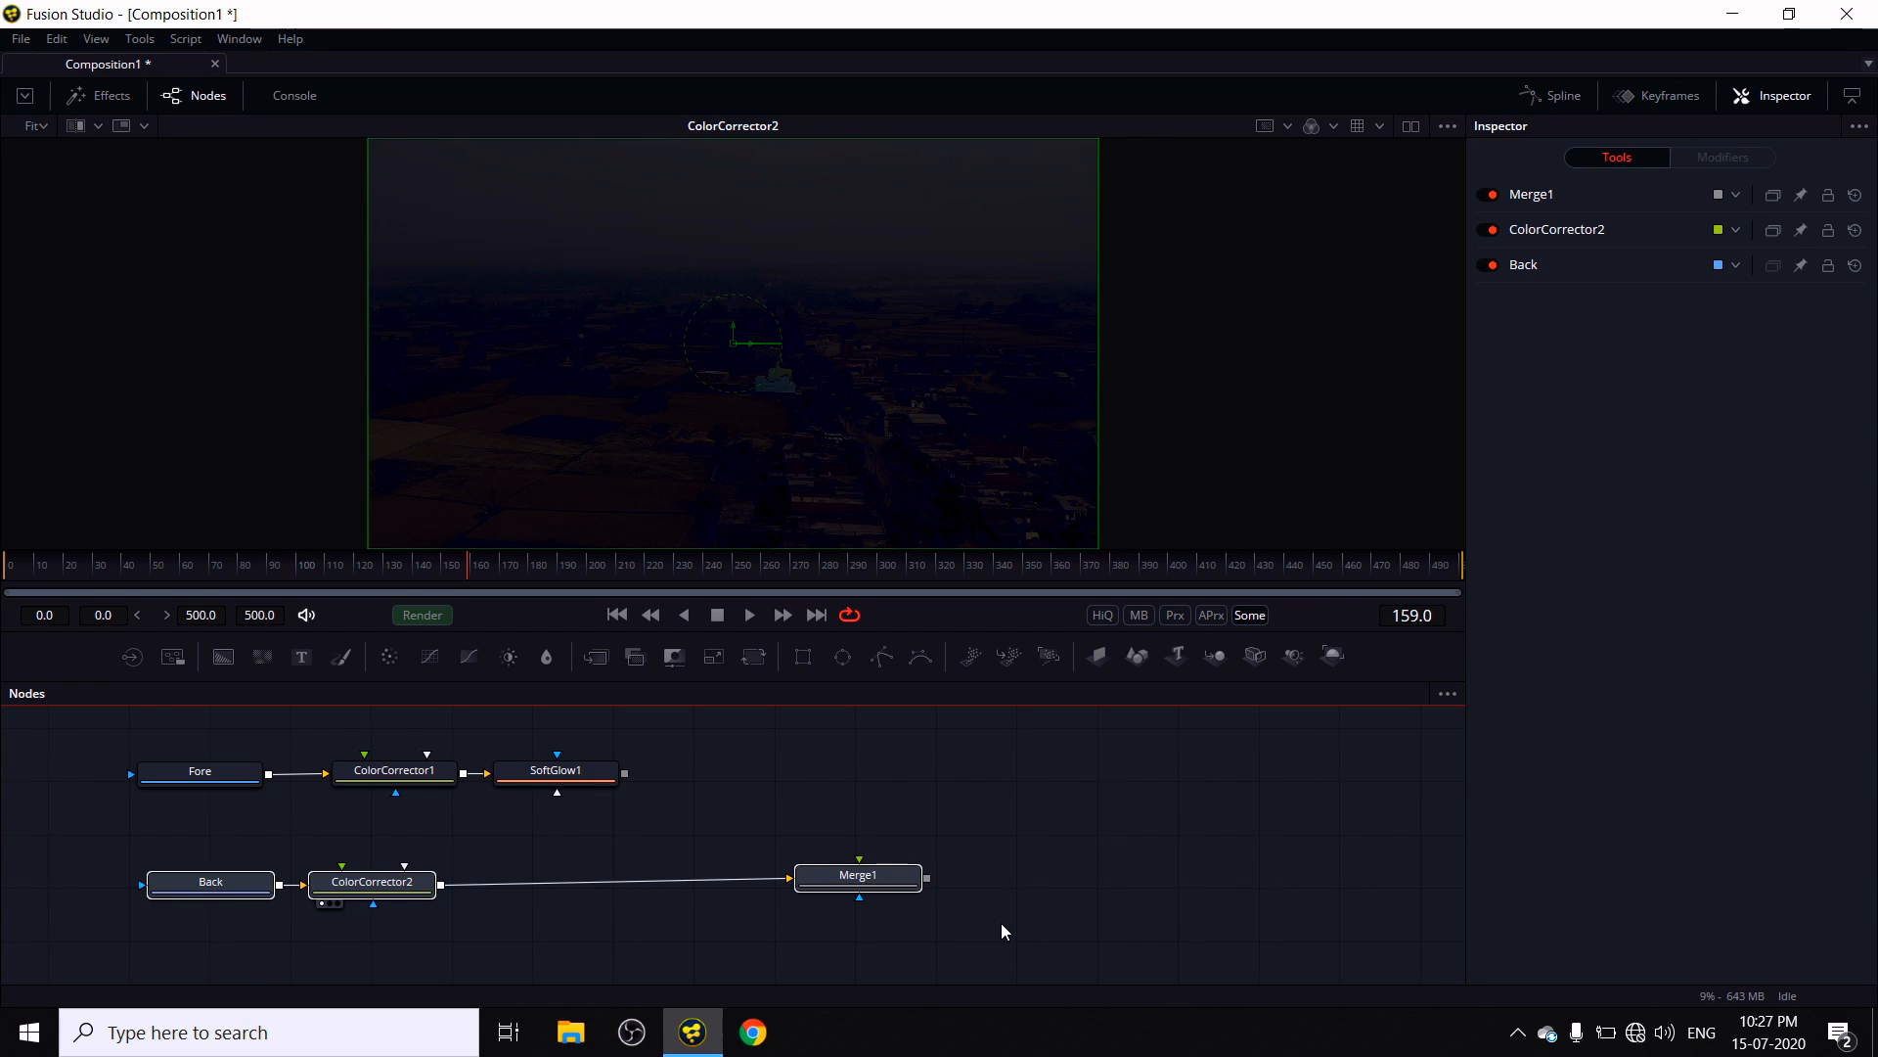
click(641, 783)
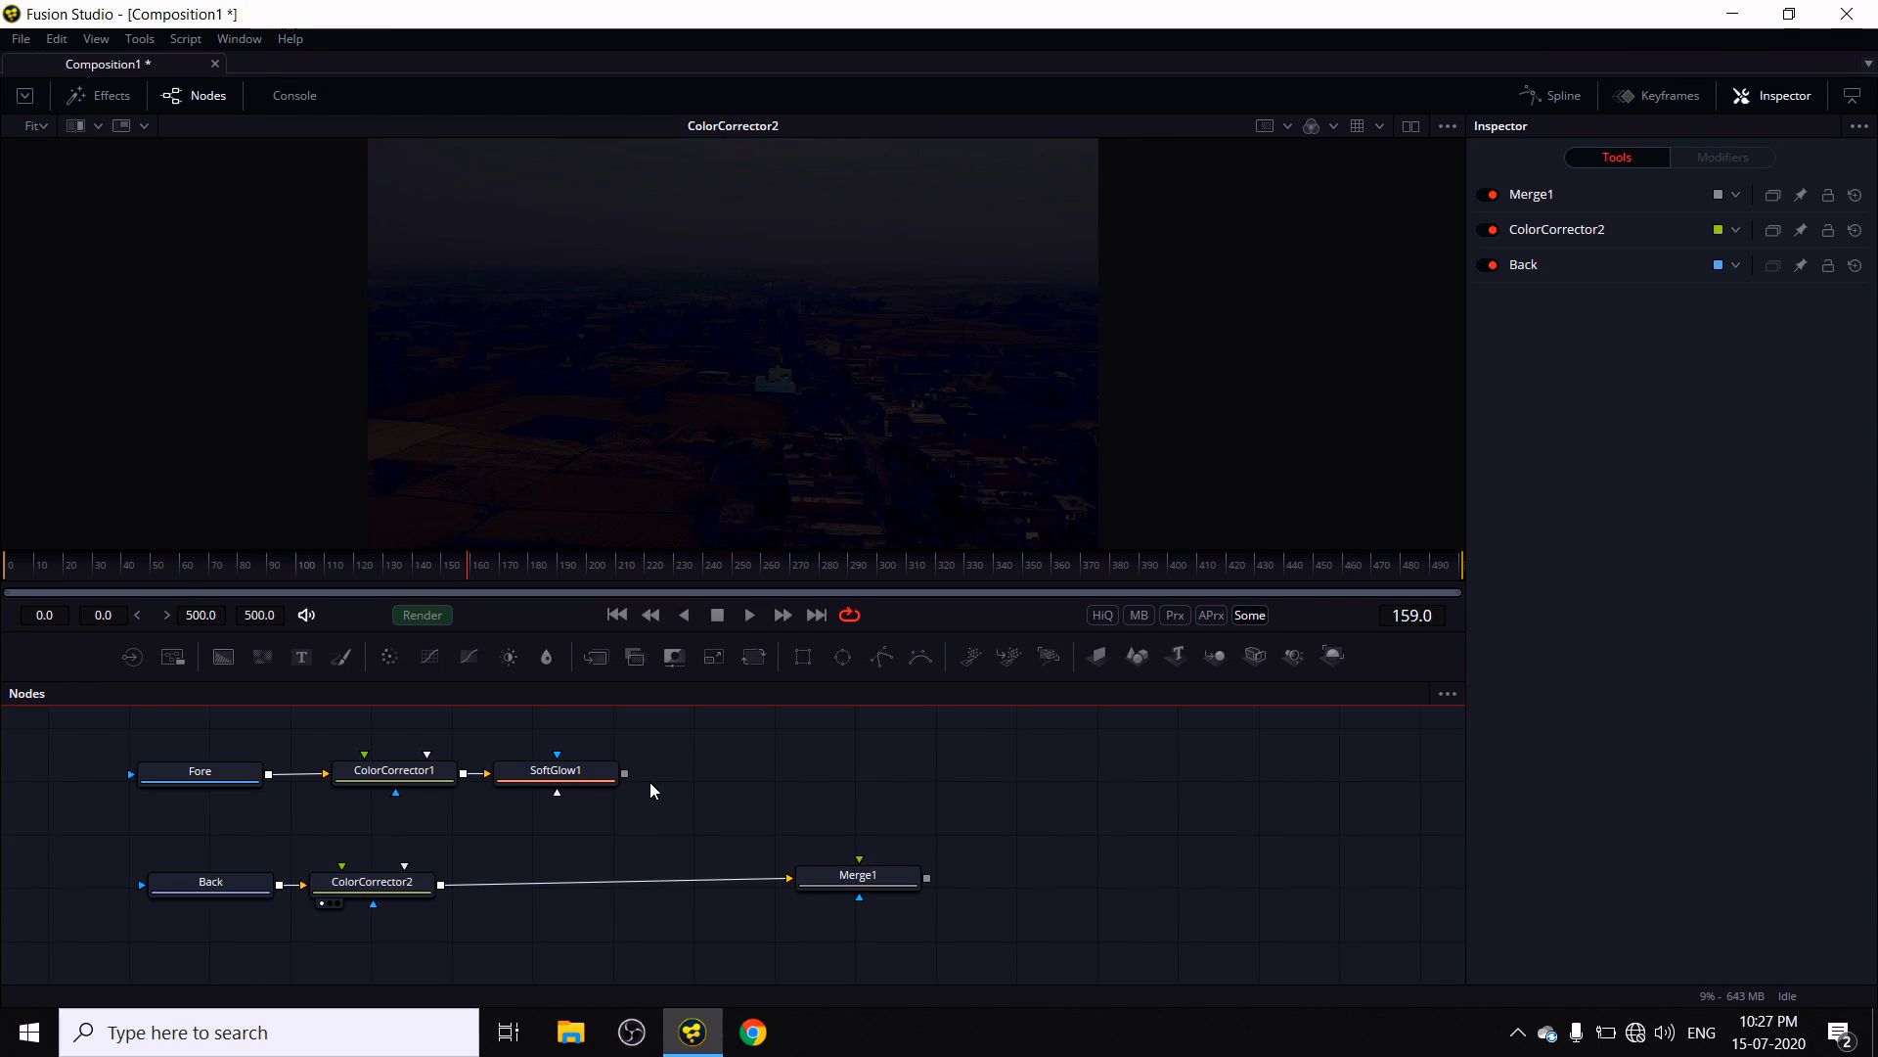
- Reconnect the Soft Glow as the merge node's foreground over the graded background, view the merge and place its node between both branches
right_drag(624, 778, 848, 872)
click(925, 906)
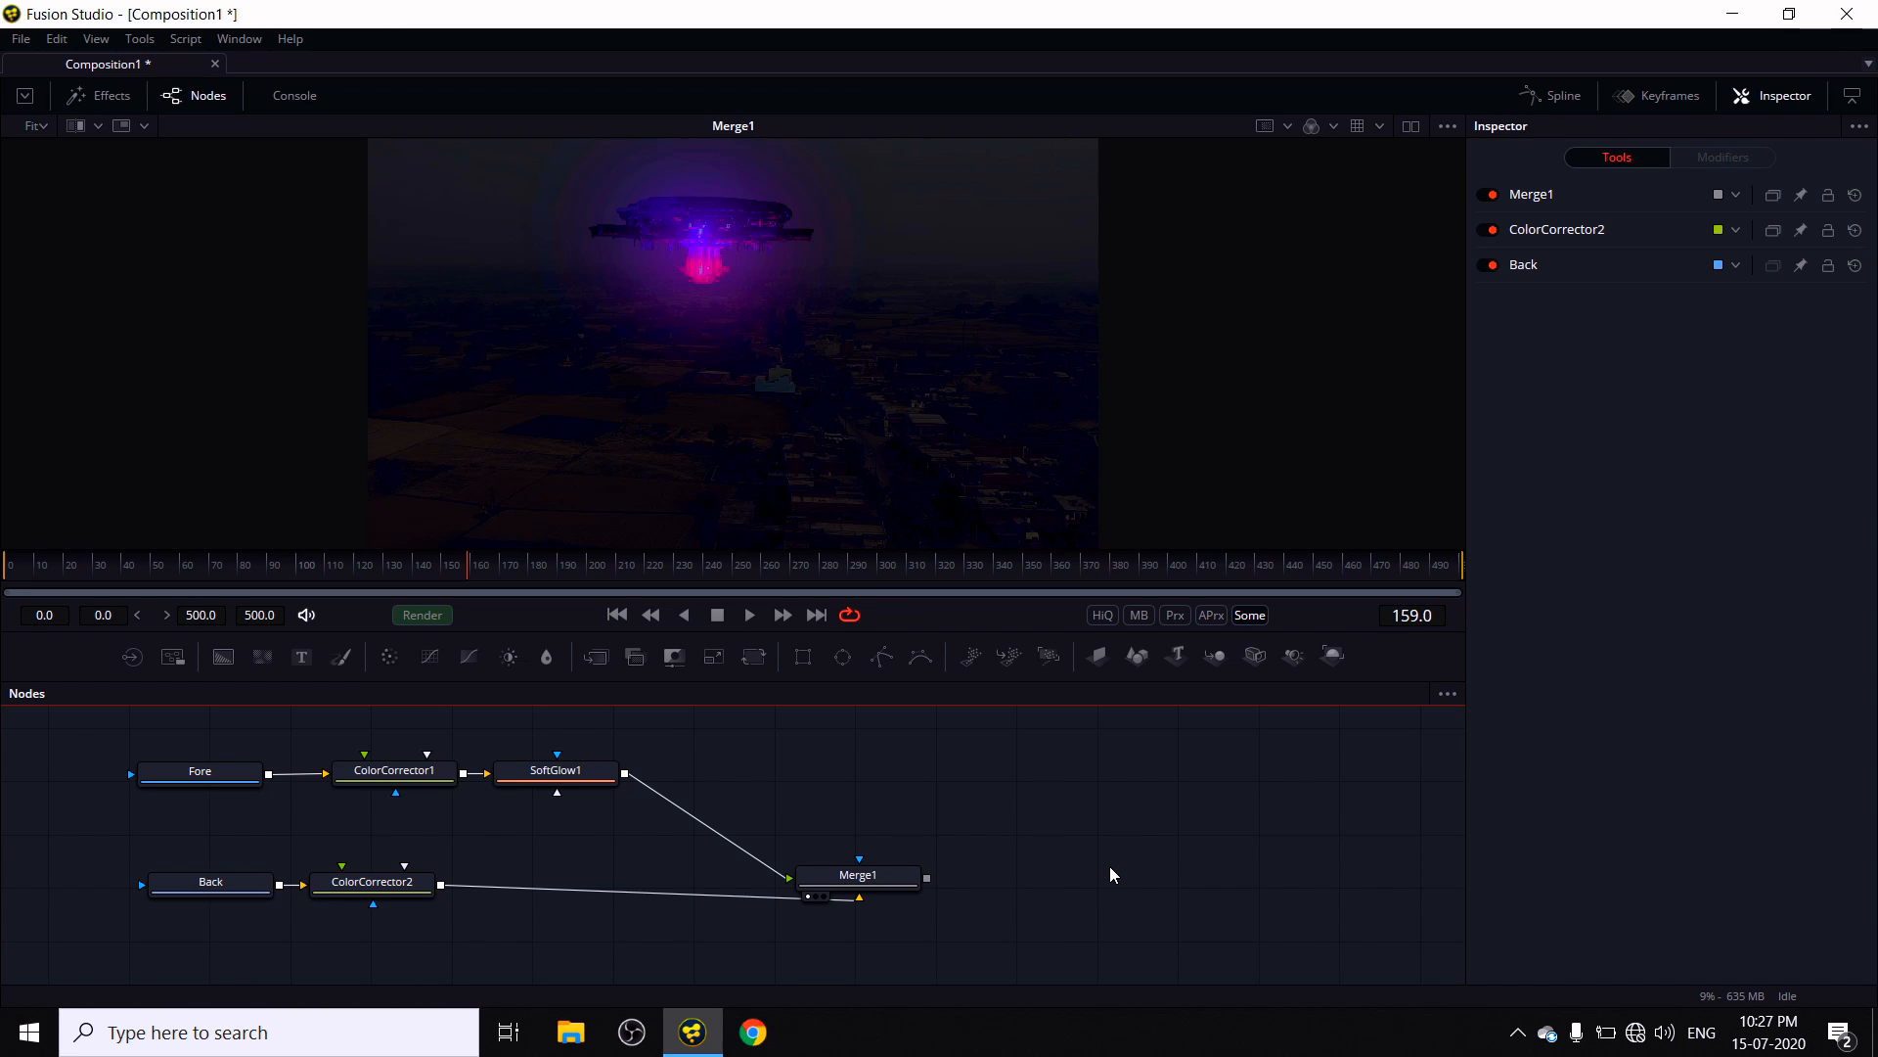
drag(827, 859, 801, 802)
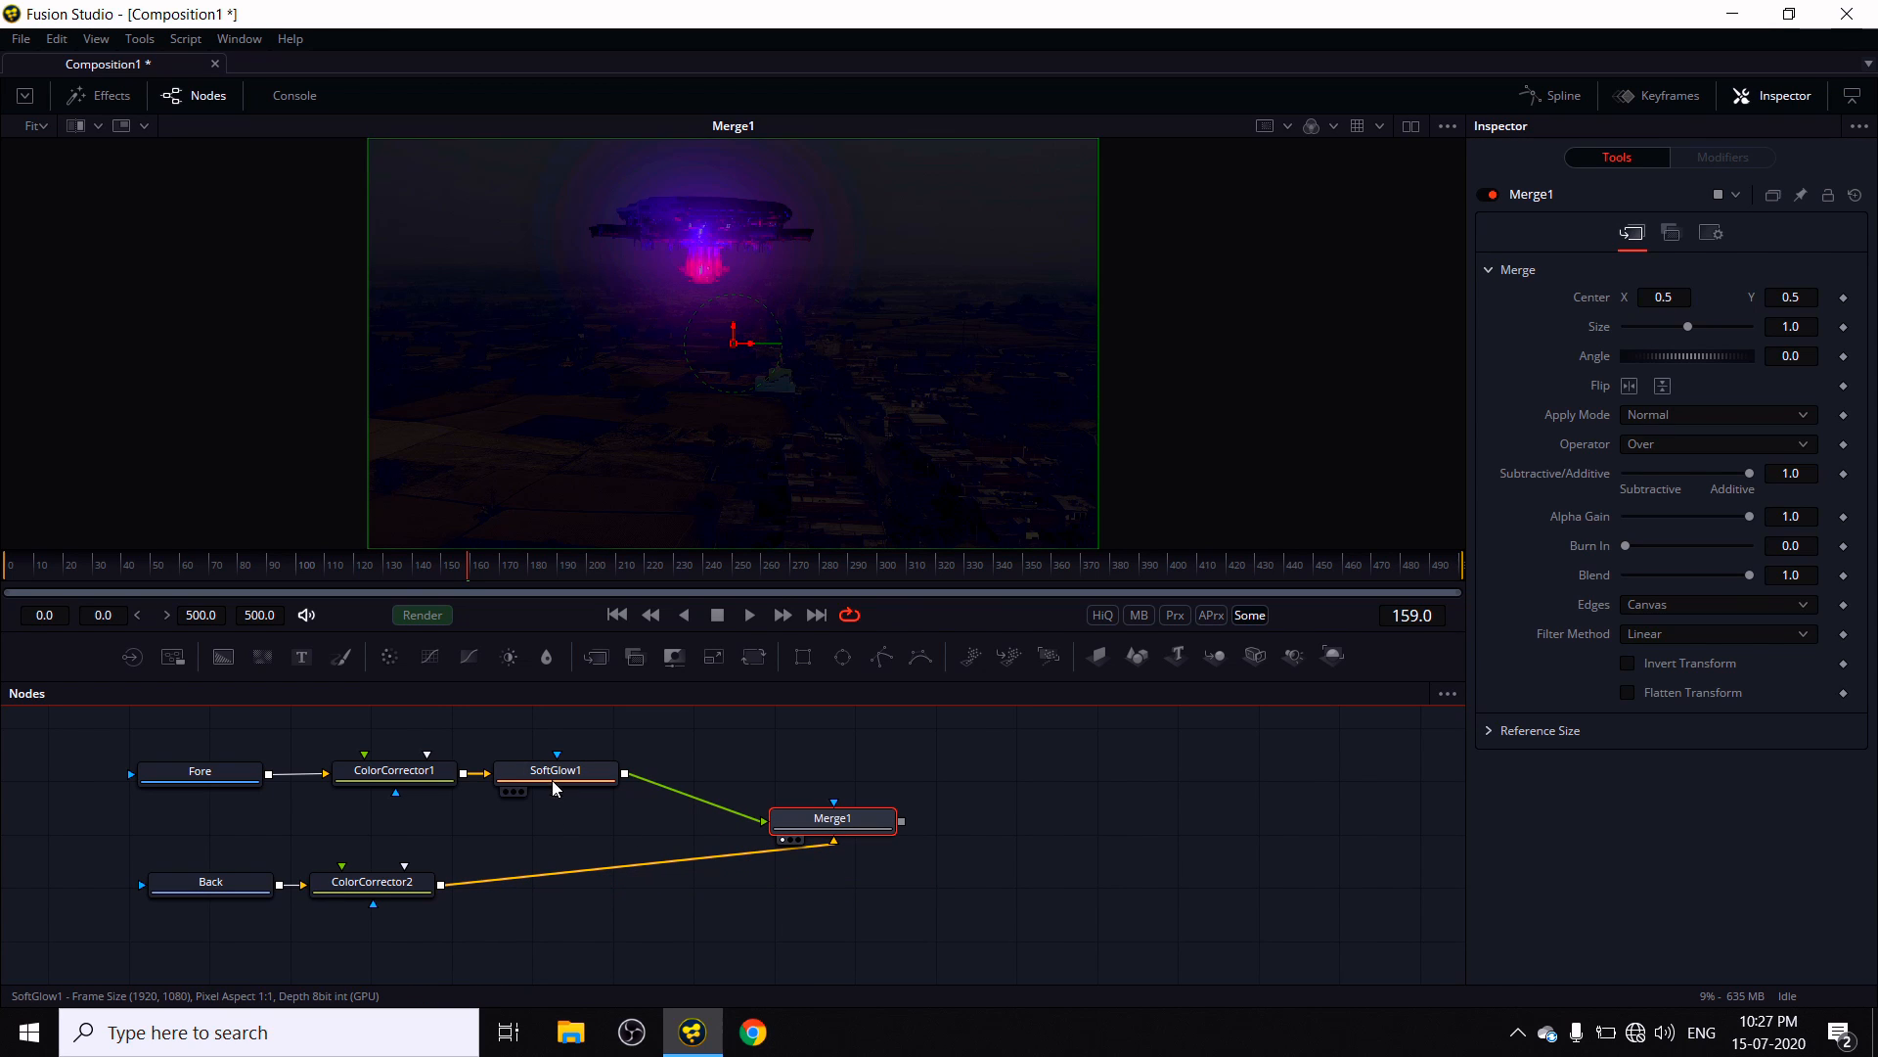